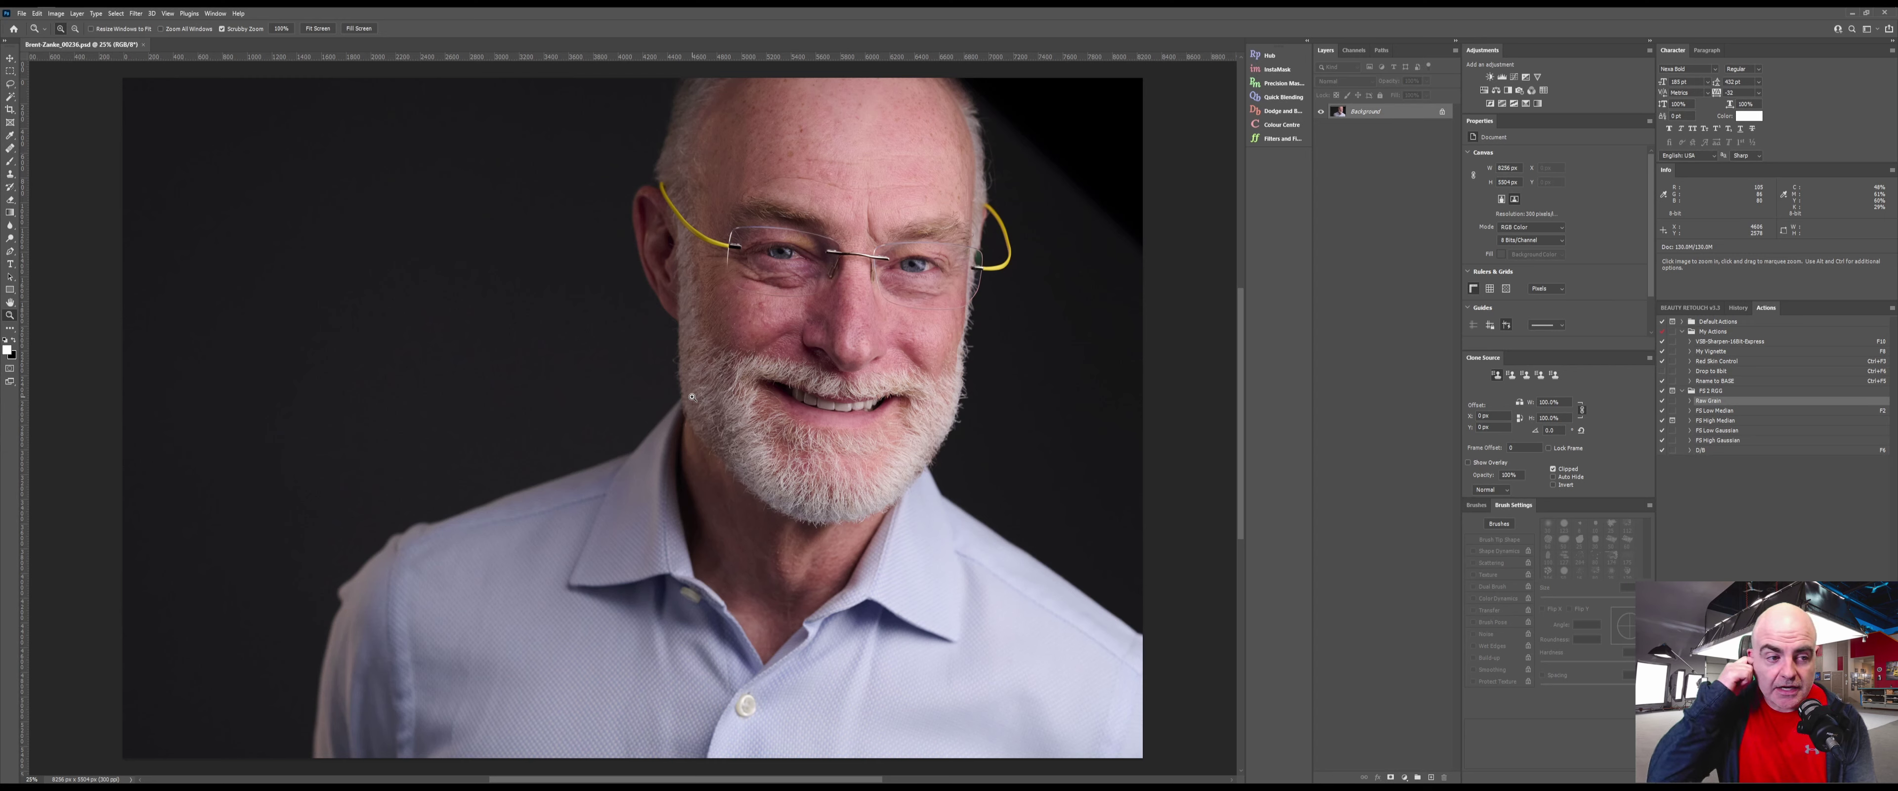
Run the median frequency separation action and accept its Apply Image settings with Subtract blending, scale 2 and offset 128
key("F2")
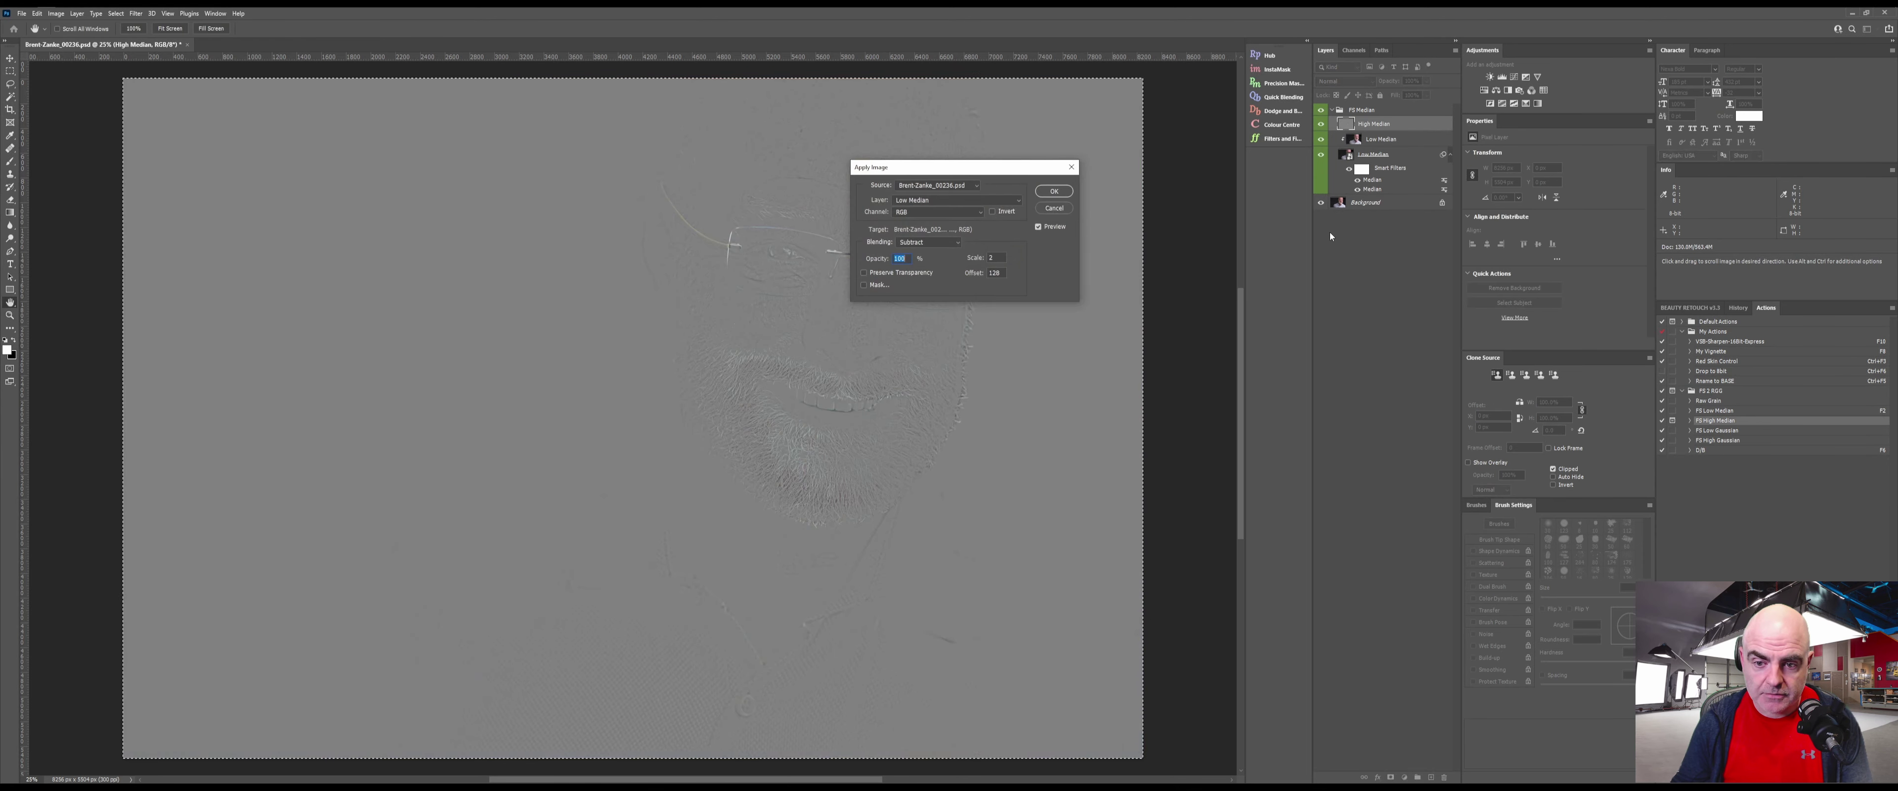
left_click(1056, 192)
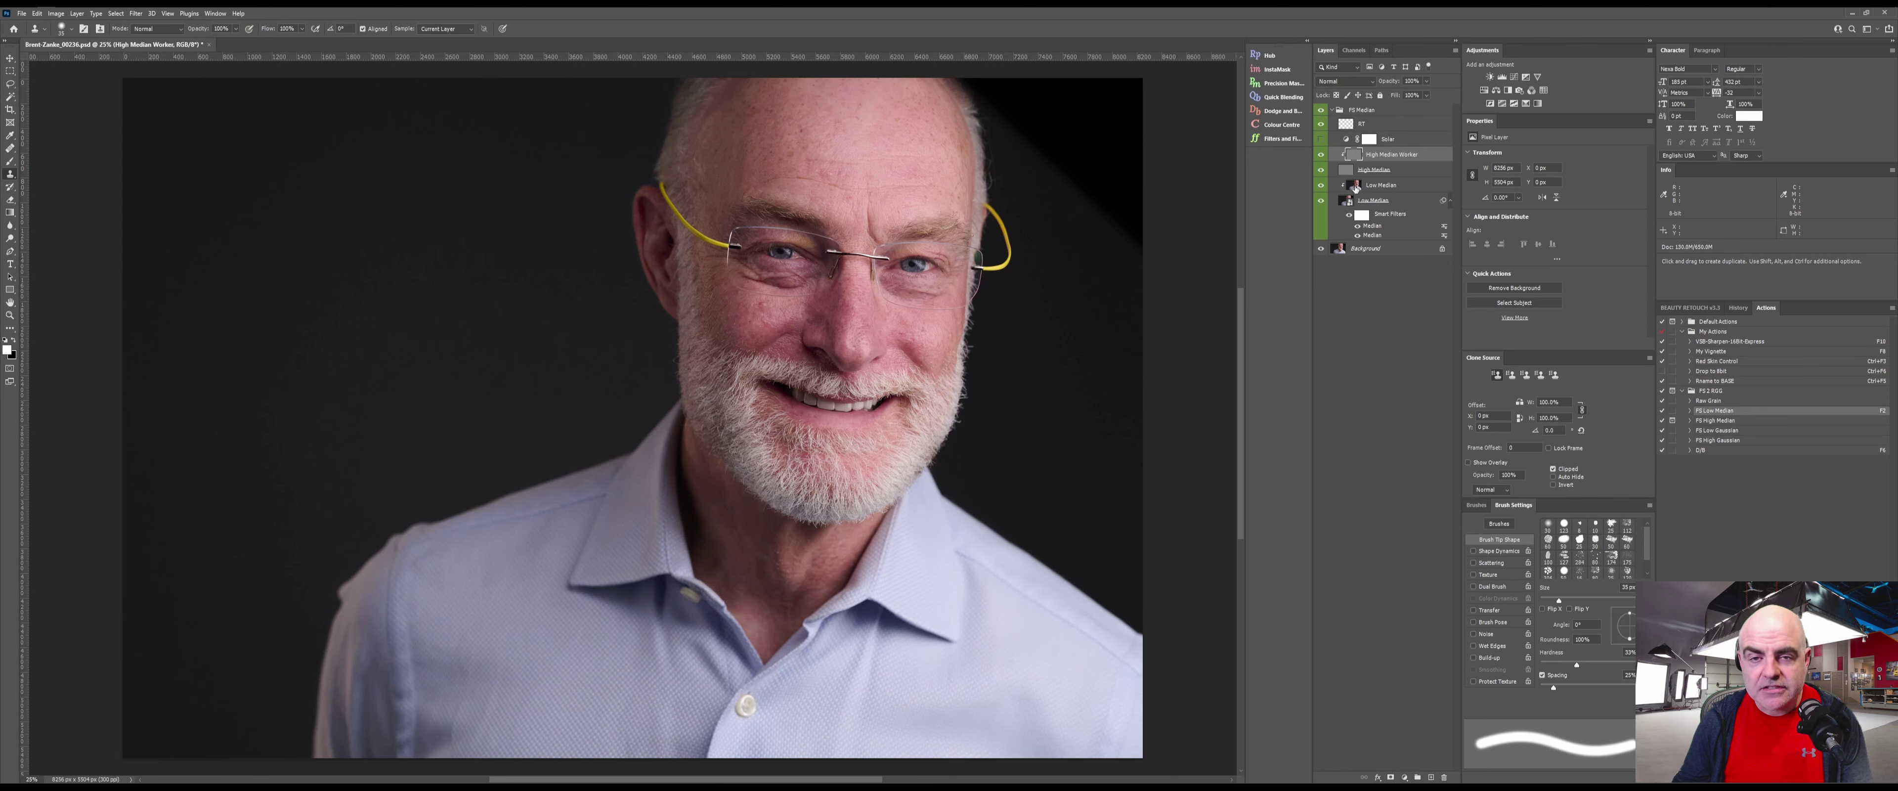
Blend the dark background edge beside the man's head on the Low Median layer with the Mixer Brush
left_click(1368, 185)
key("b")
key("shift+b")
key("shift+b")
key("shift+b")
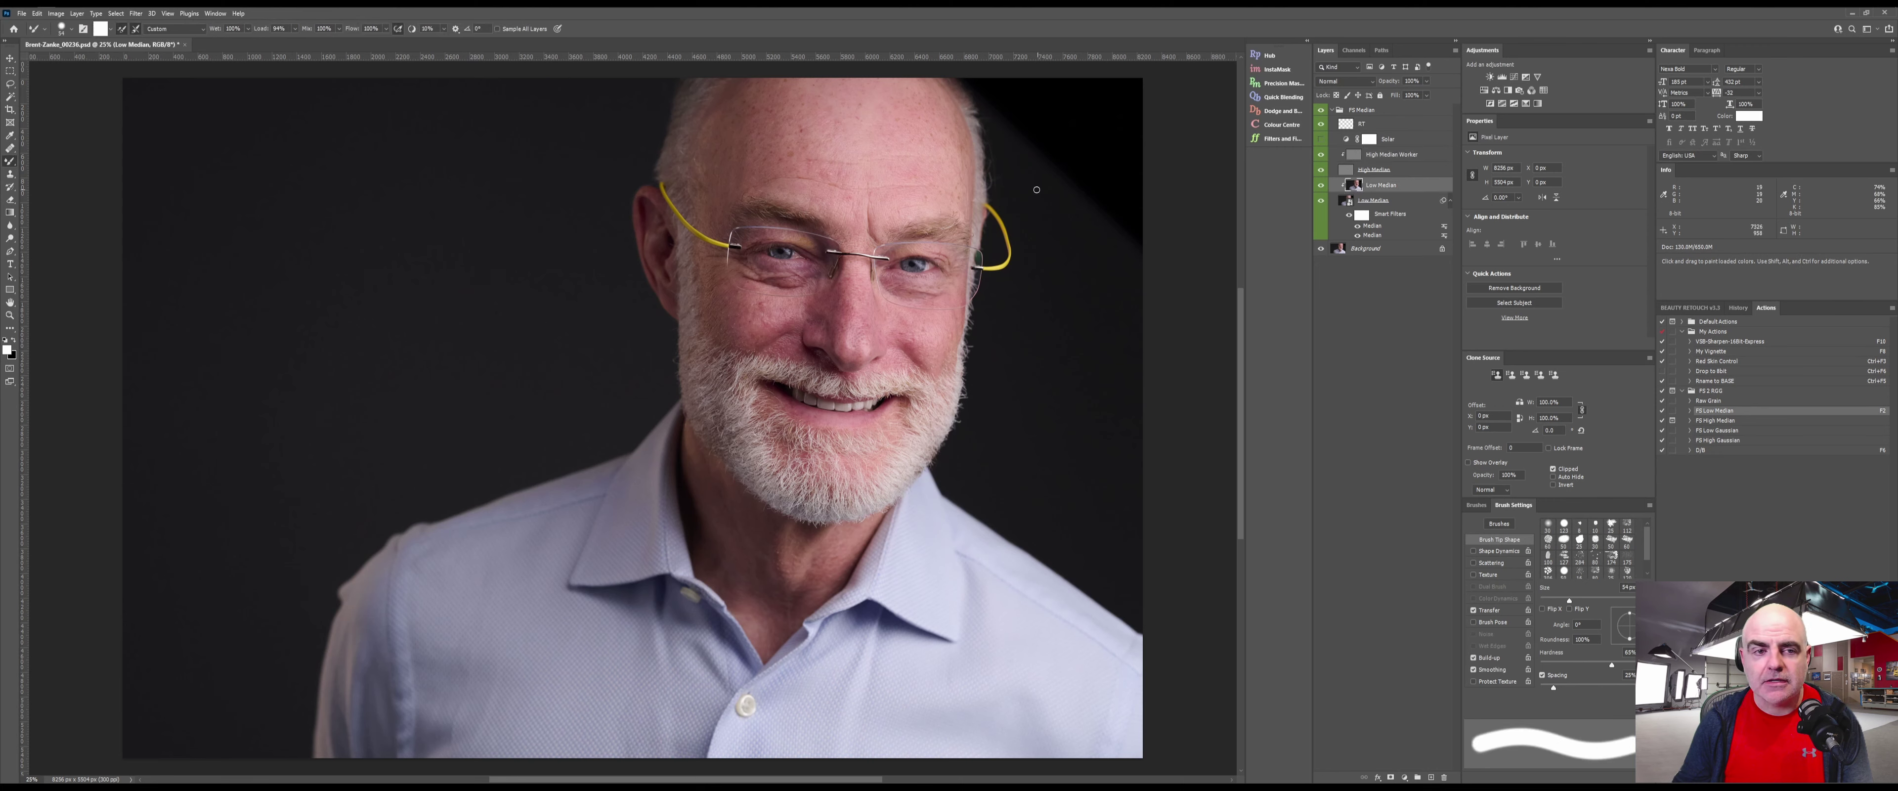
mouse_move(1067, 288)
left_mouse_down()
mouse_move(1105, 288)
mouse_move(1124, 206)
left_mouse_up()
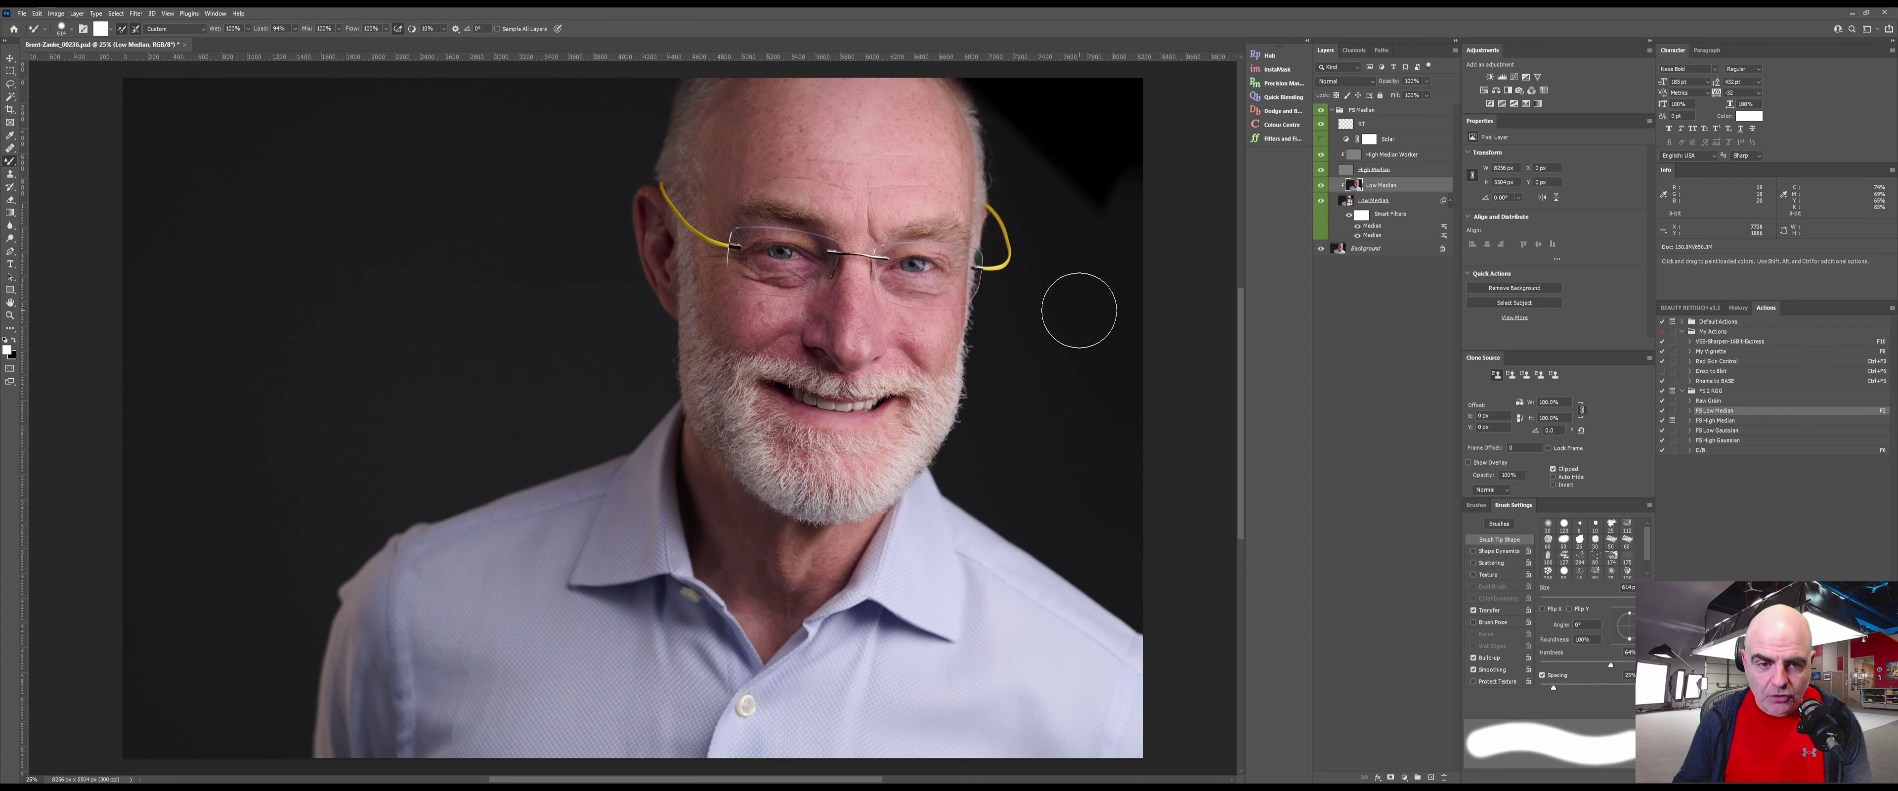
mouse_move(1093, 335)
left_mouse_down()
mouse_move(1130, 197)
mouse_move(1108, 189)
mouse_move(1131, 193)
mouse_move(1149, 87)
left_mouse_up()
left_click_drag(1096, 230, 1131, 84)
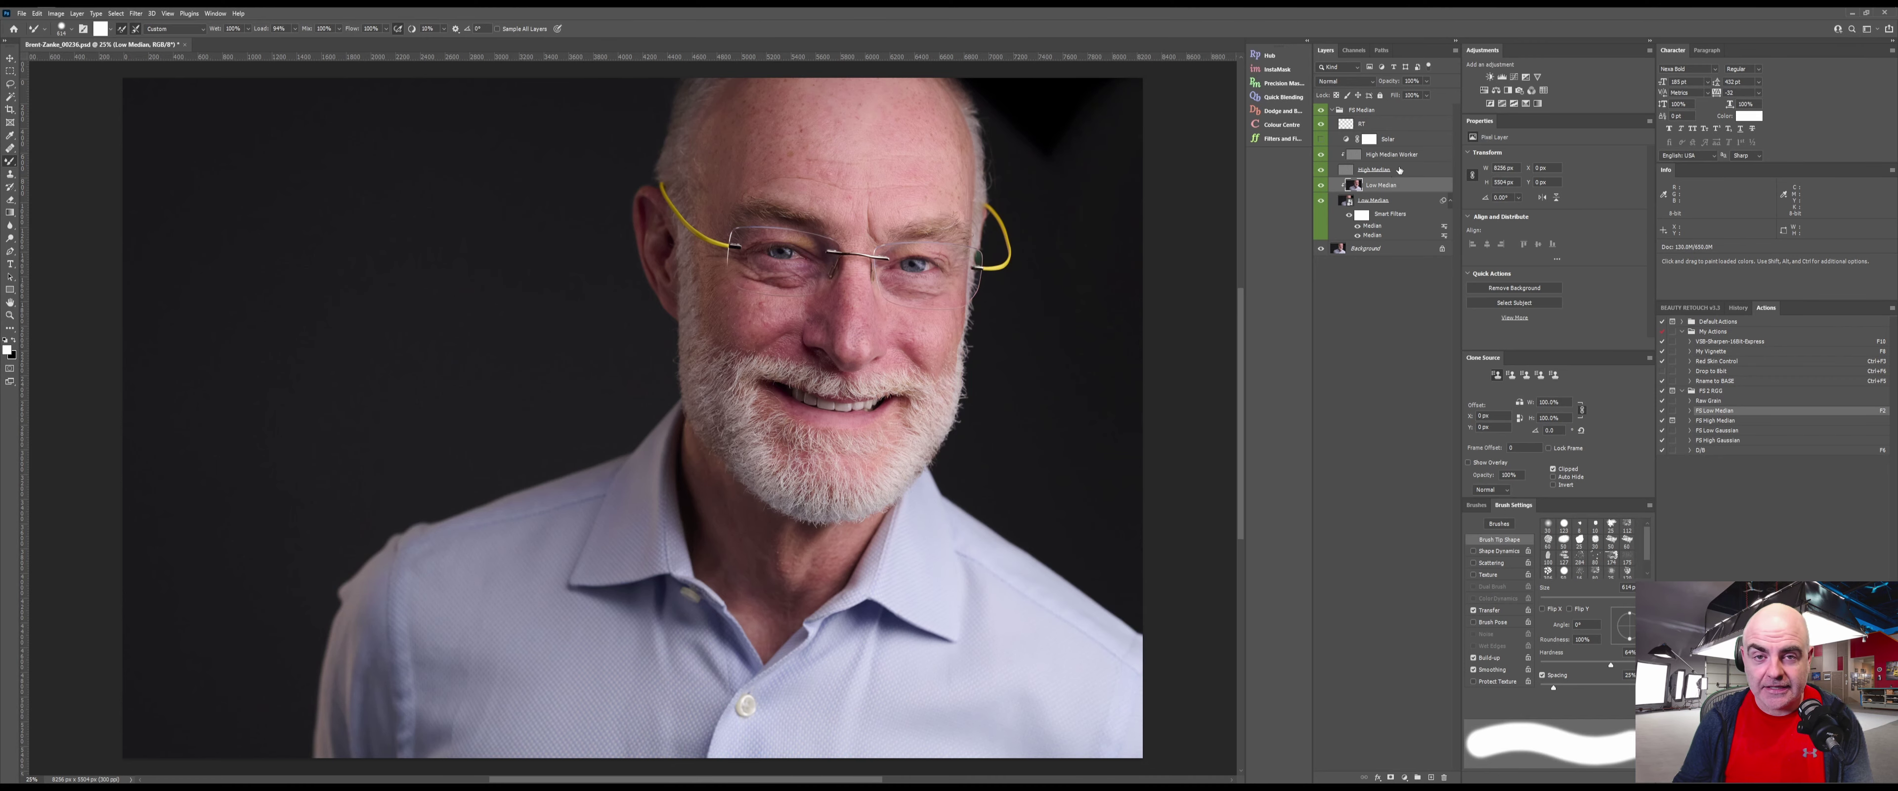
Turn on the solar curve check layer and blend the remaining uneven background patches beside the head and in the upper corner
left_click(1320, 140)
left_click_drag(1060, 138, 840, 263)
mouse_move(859, 371)
left_mouse_down()
mouse_move(838, 279)
mouse_move(870, 192)
mouse_move(843, 346)
mouse_move(869, 239)
mouse_move(912, 181)
left_mouse_up()
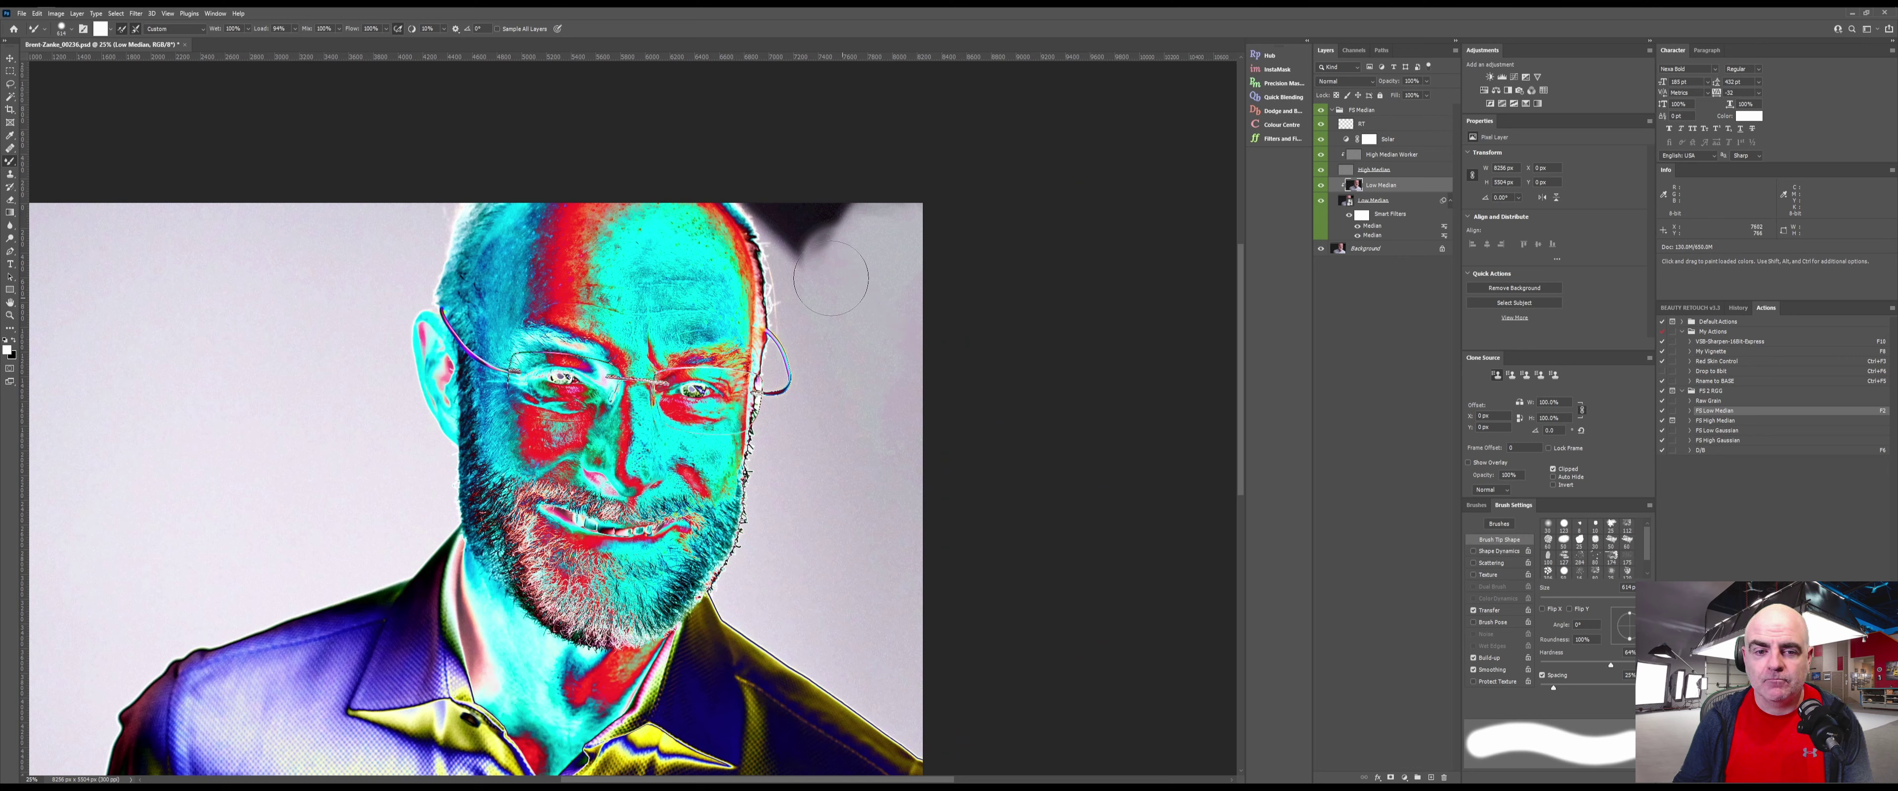
mouse_move(847, 291)
left_mouse_down()
mouse_move(799, 212)
mouse_move(859, 249)
mouse_move(862, 300)
mouse_move(840, 174)
mouse_move(857, 317)
left_mouse_up()
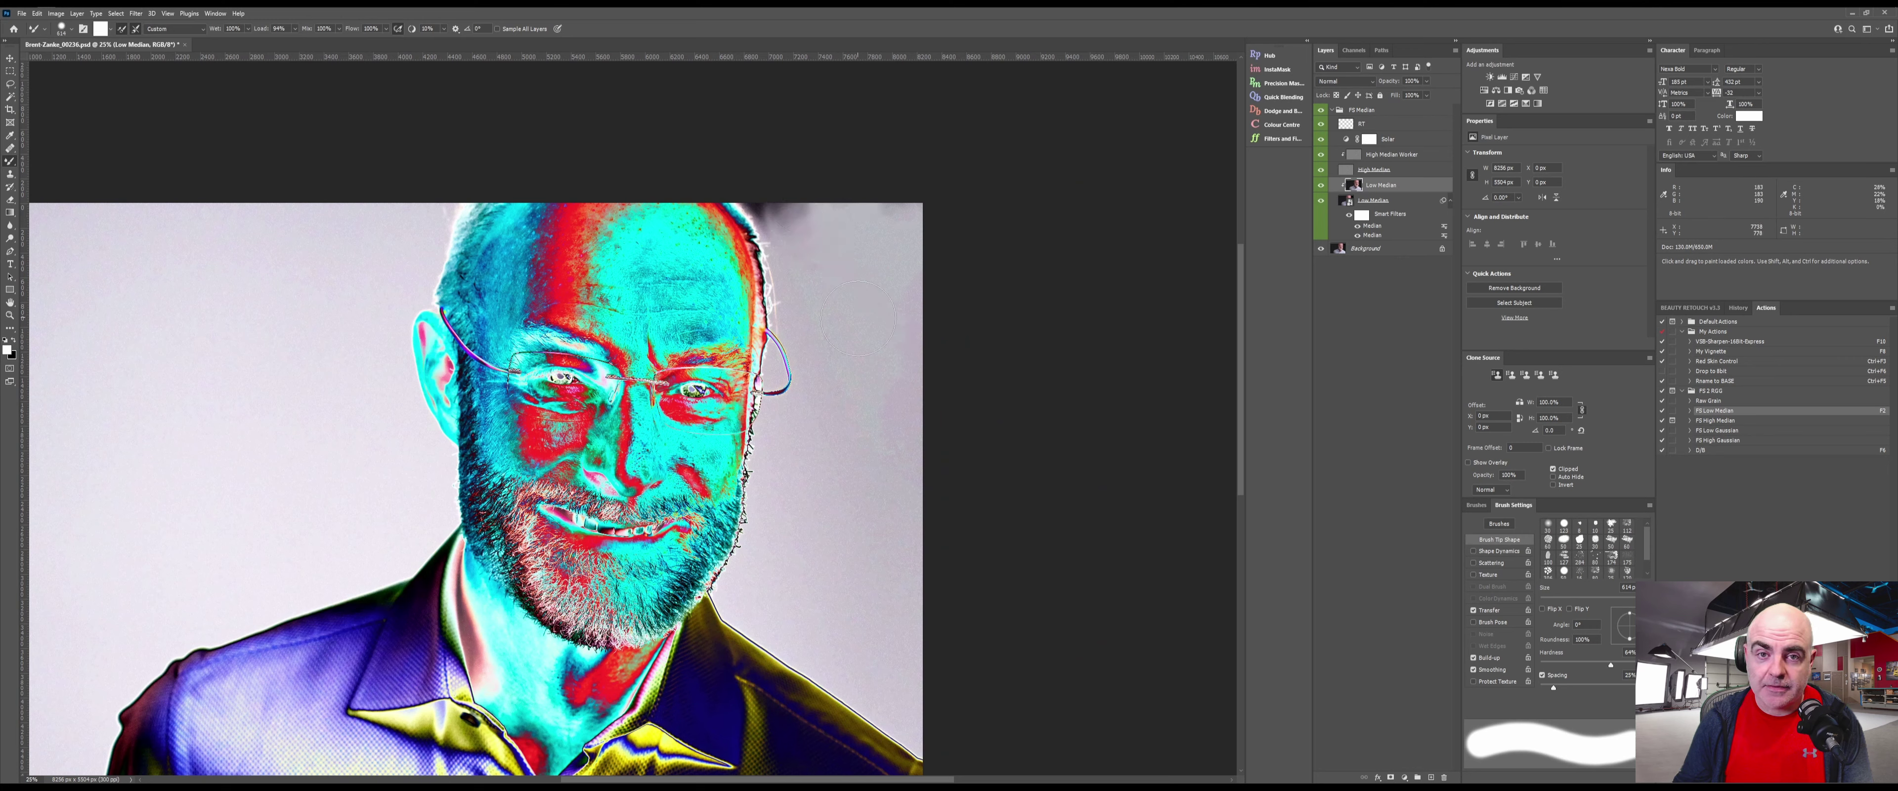
left_click_drag(800, 240, 762, 152)
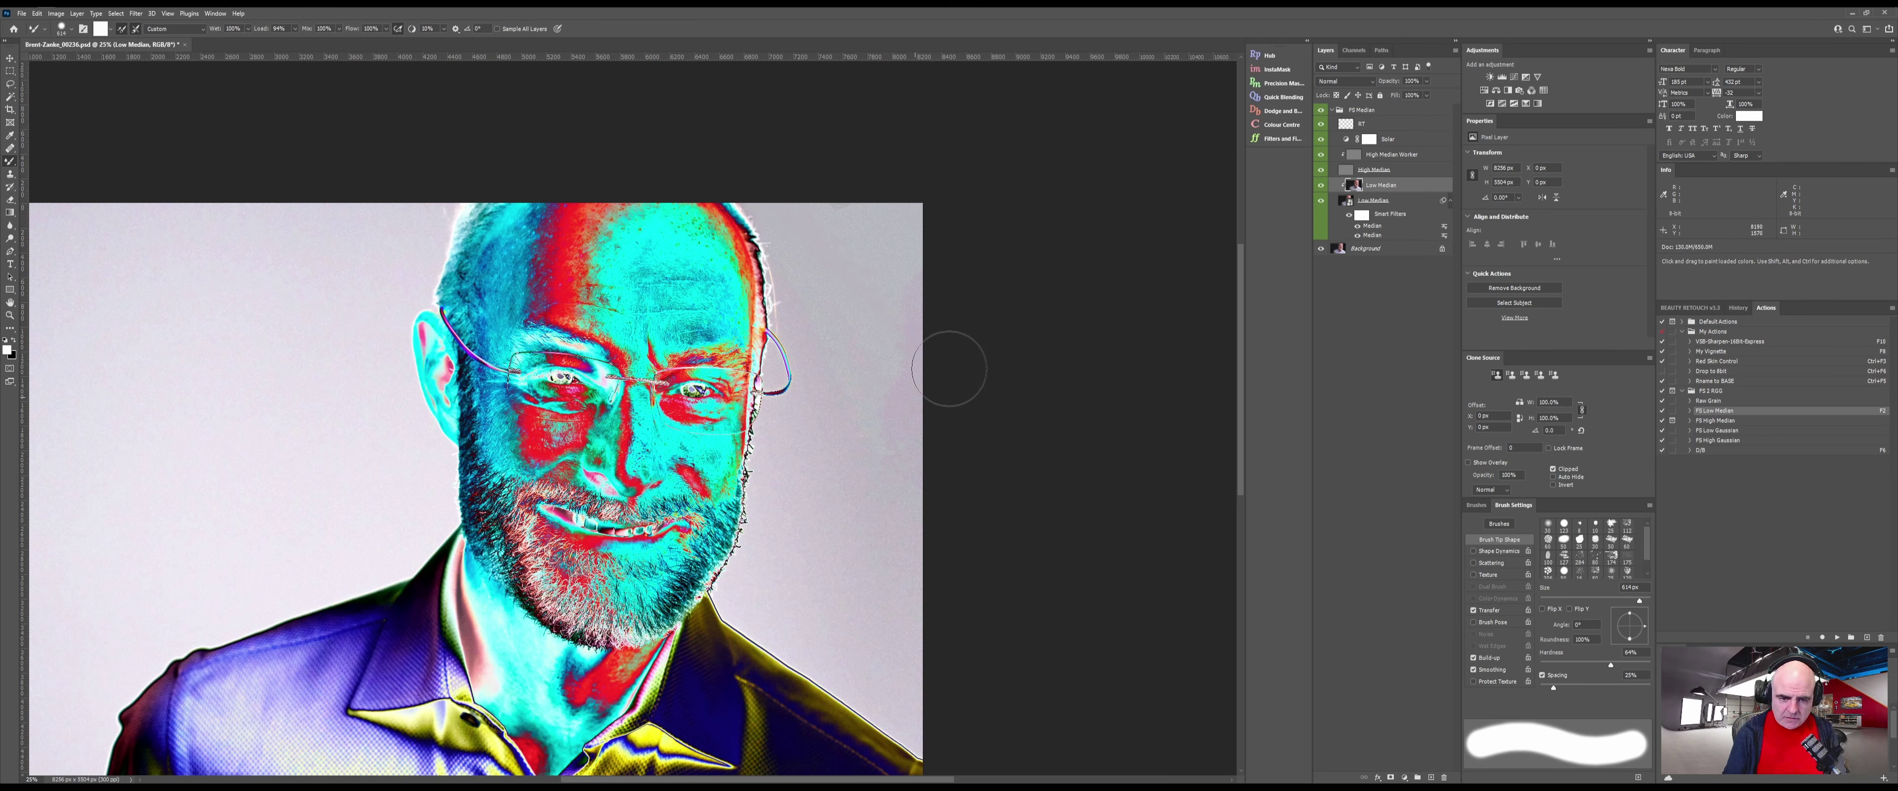
Activate the High Median Worker layer and set a Clone Stamp source on the sleeve edge just below the shoulder bump
left_click_drag(618, 418, 863, 340)
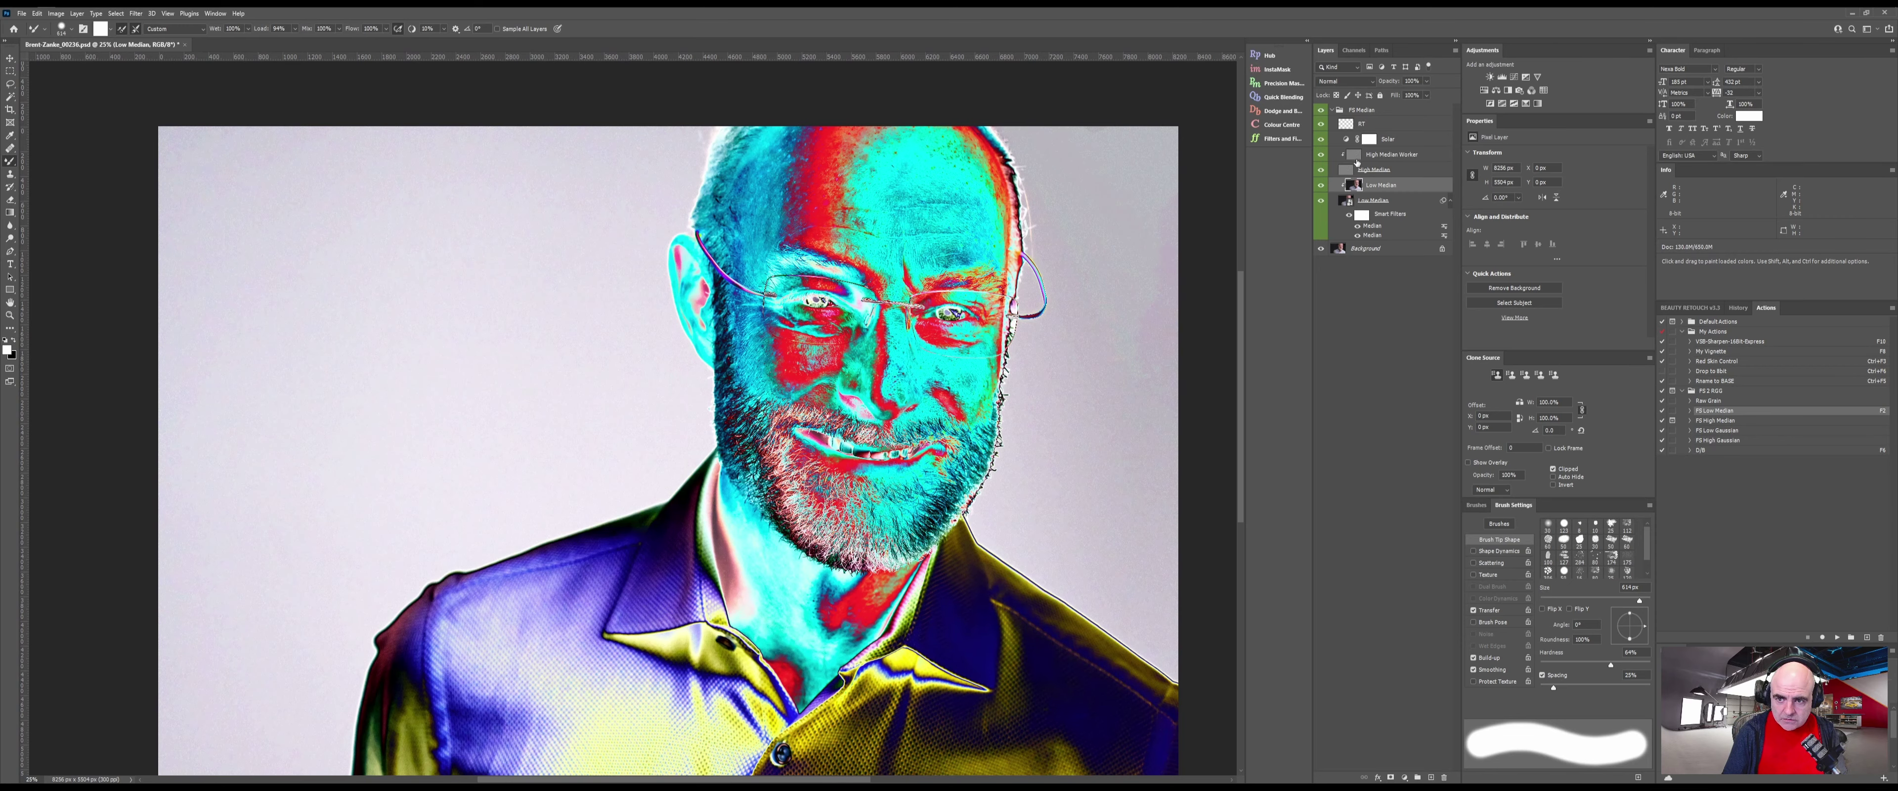
left_click(1364, 157)
left_click_drag(388, 674, 595, 530)
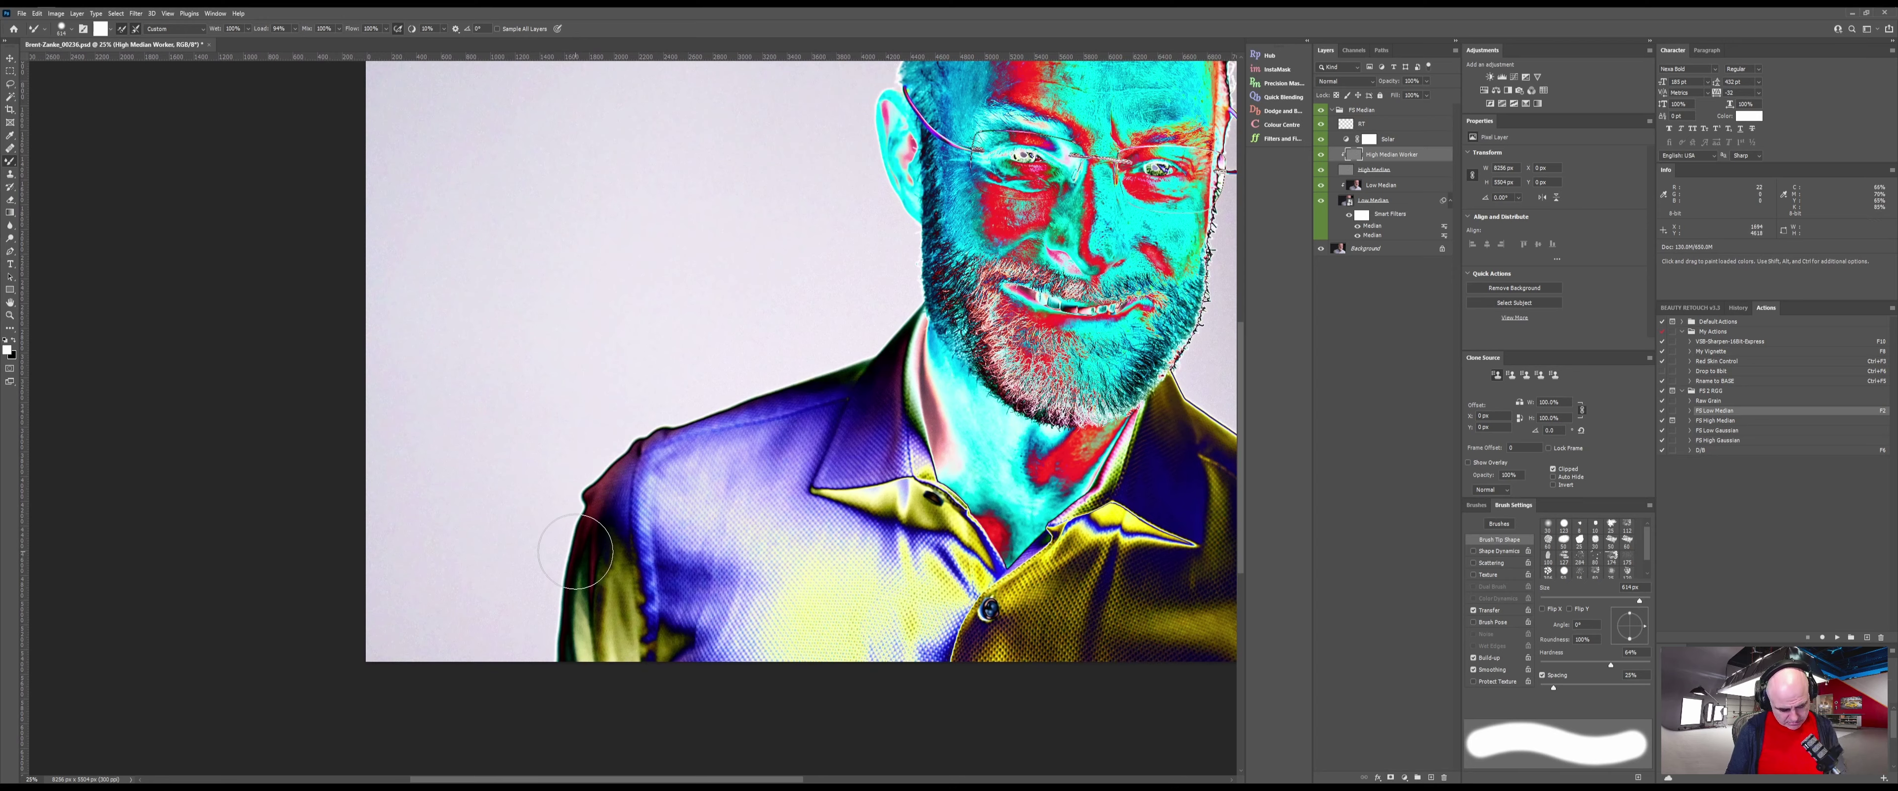
key("s")
scroll(589, 552, "up", 5)
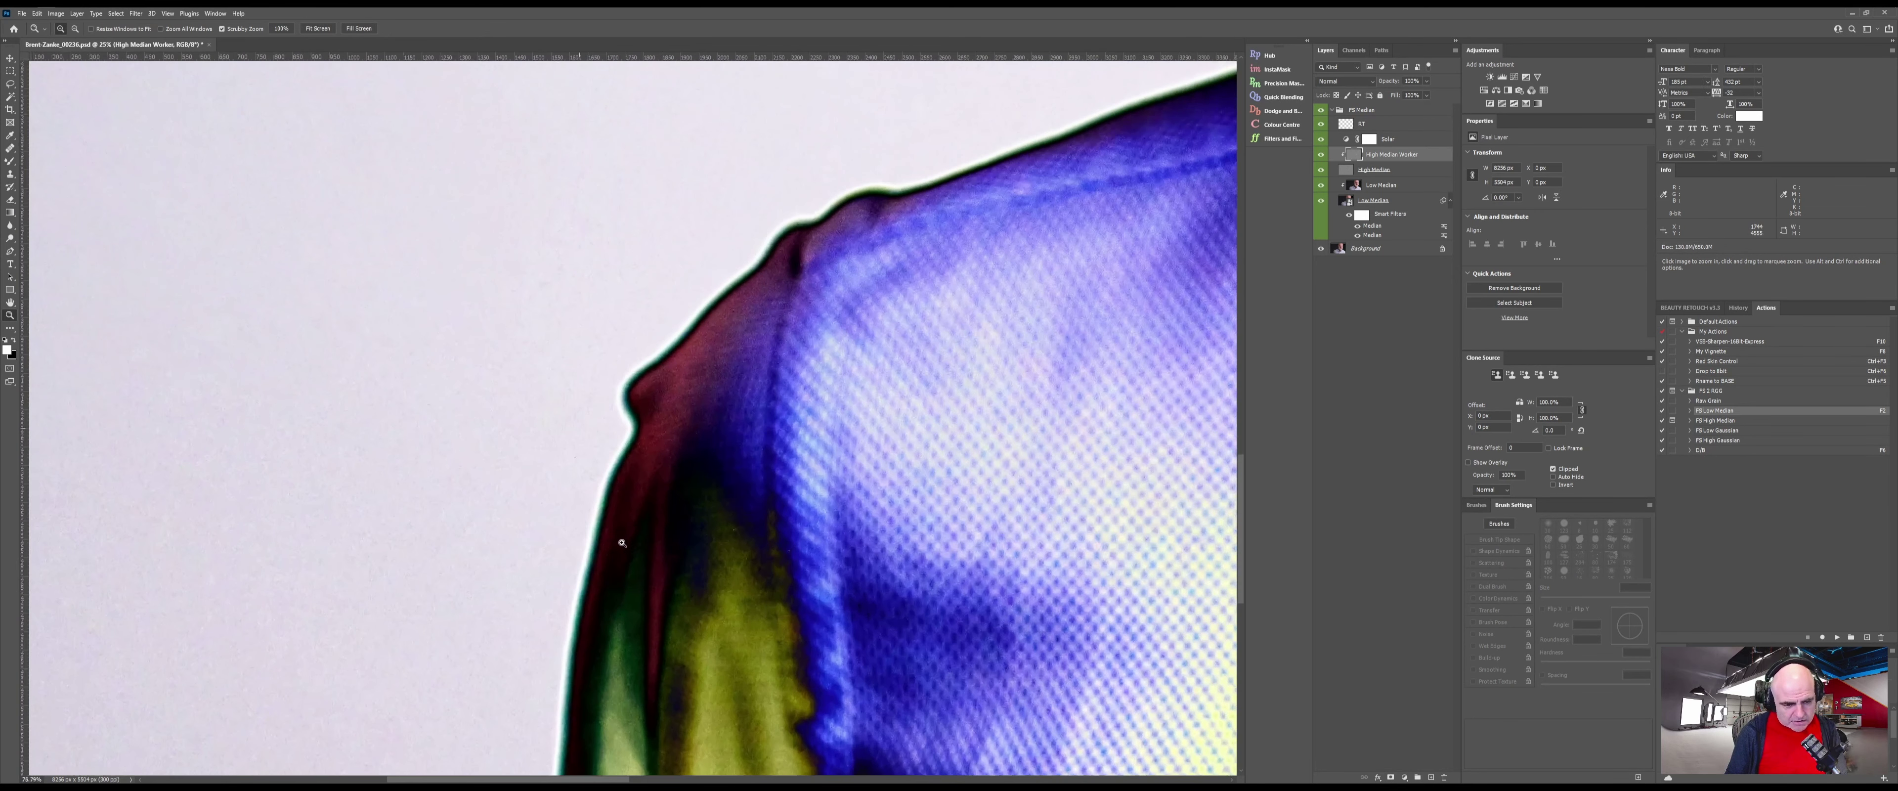
left_click(610, 486, "alt")
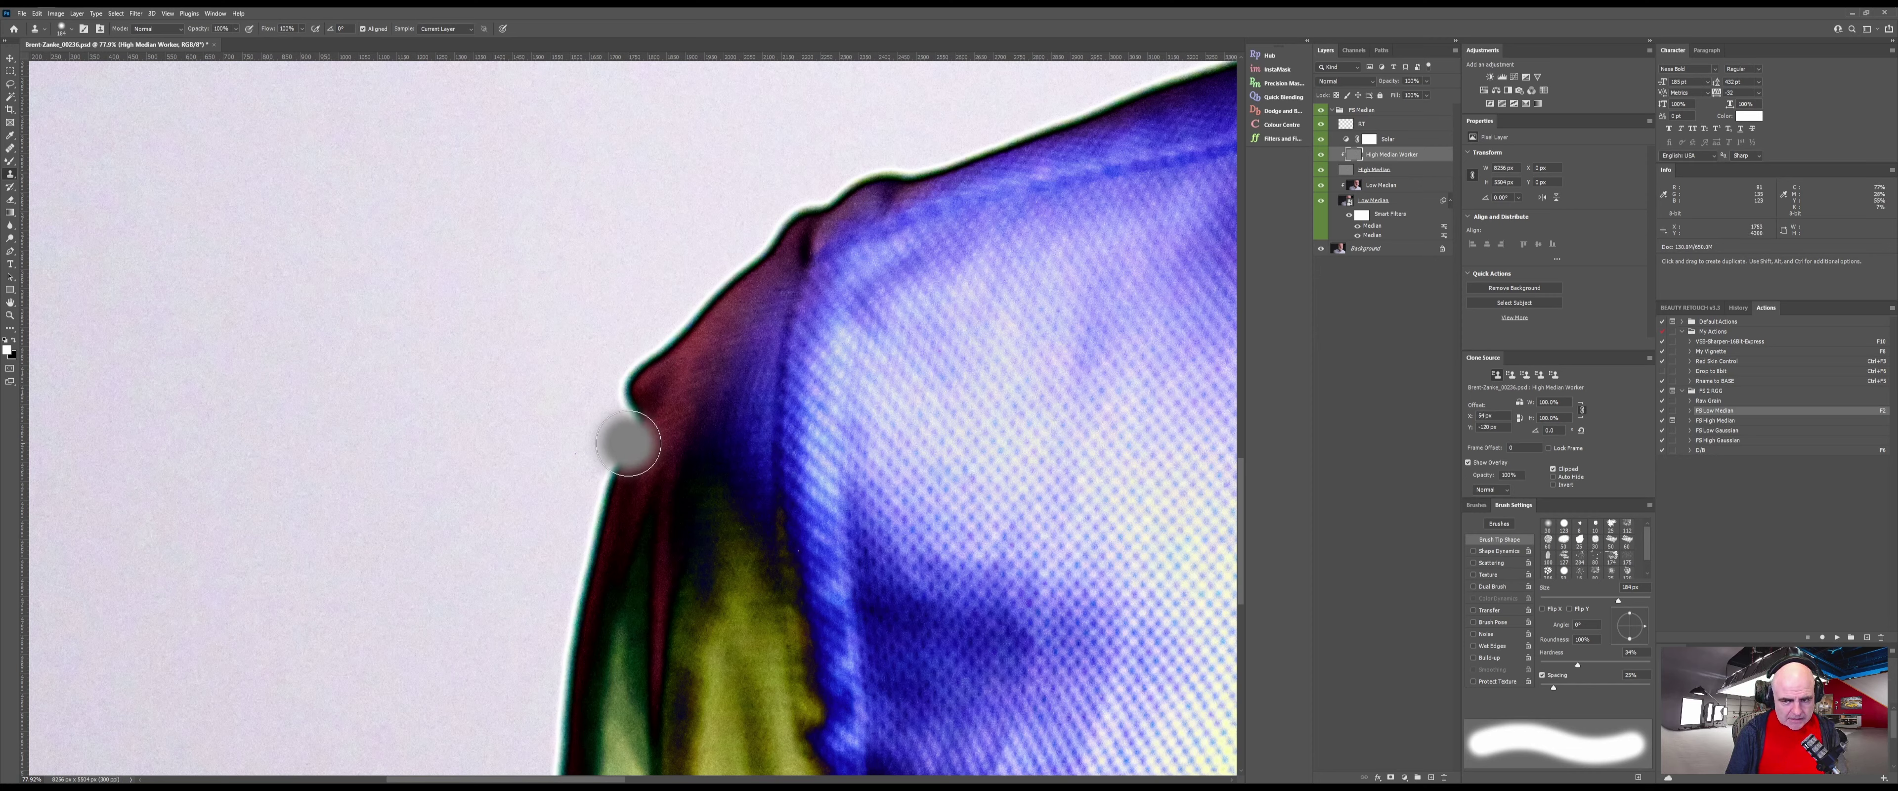
left_click_drag(623, 462, 640, 460, "alt")
left_click(608, 480, "alt")
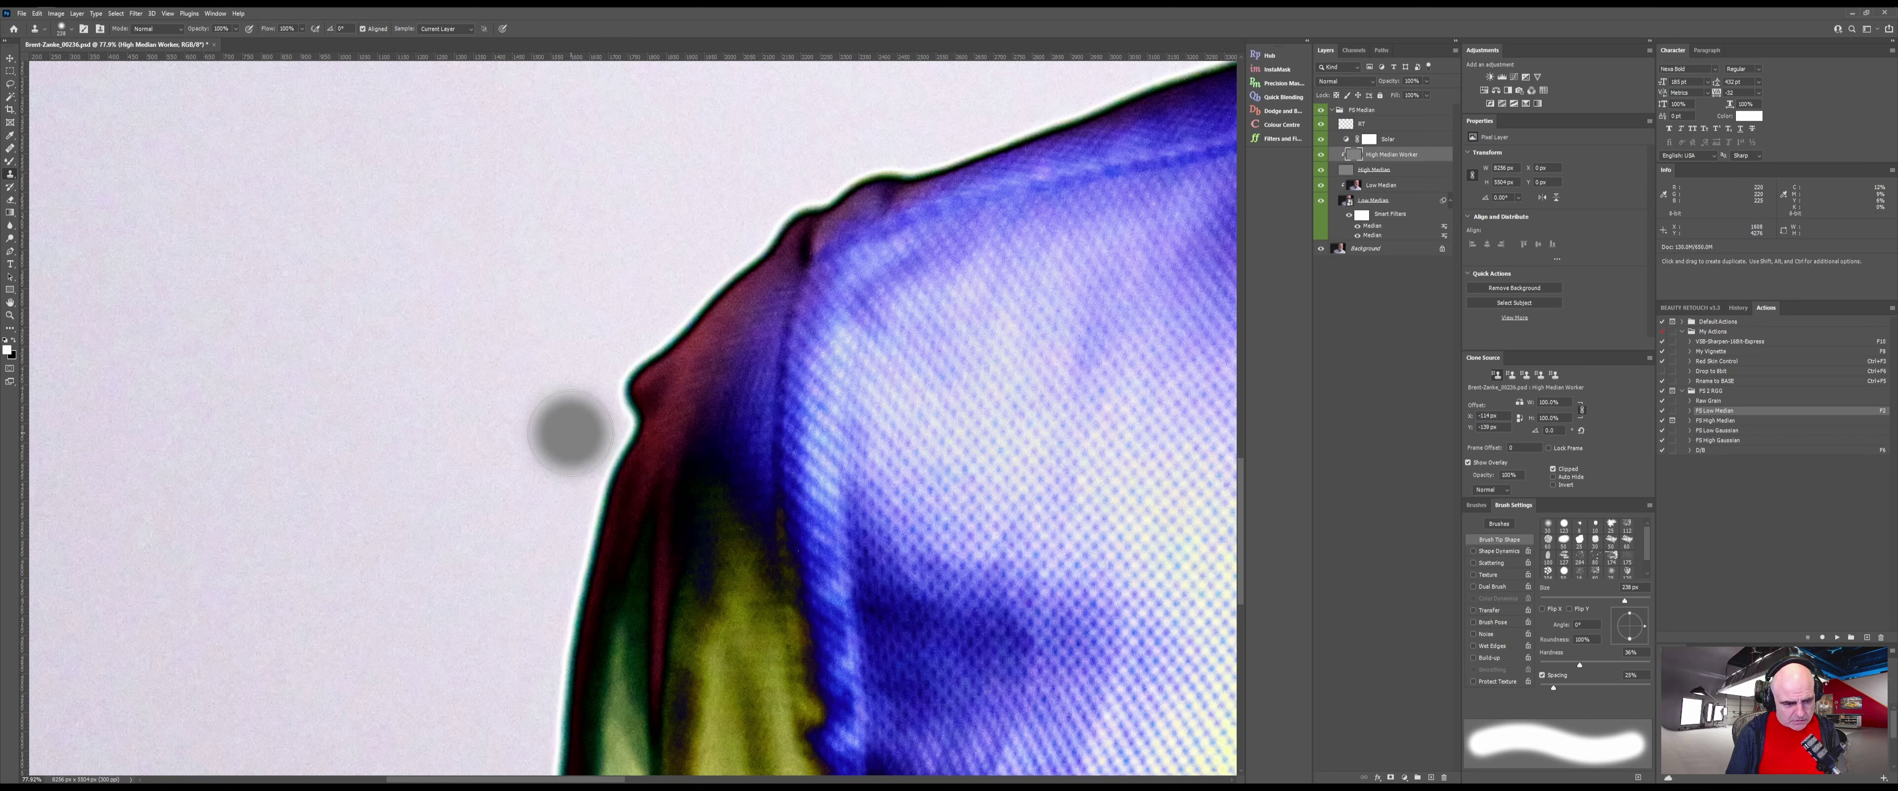
Clone sleeve-edge texture over the shoulder bump on the High Median Worker layer, using a smaller Clone Stamp brush
key("z")
left_click_drag(601, 442, 737, 464)
key("s")
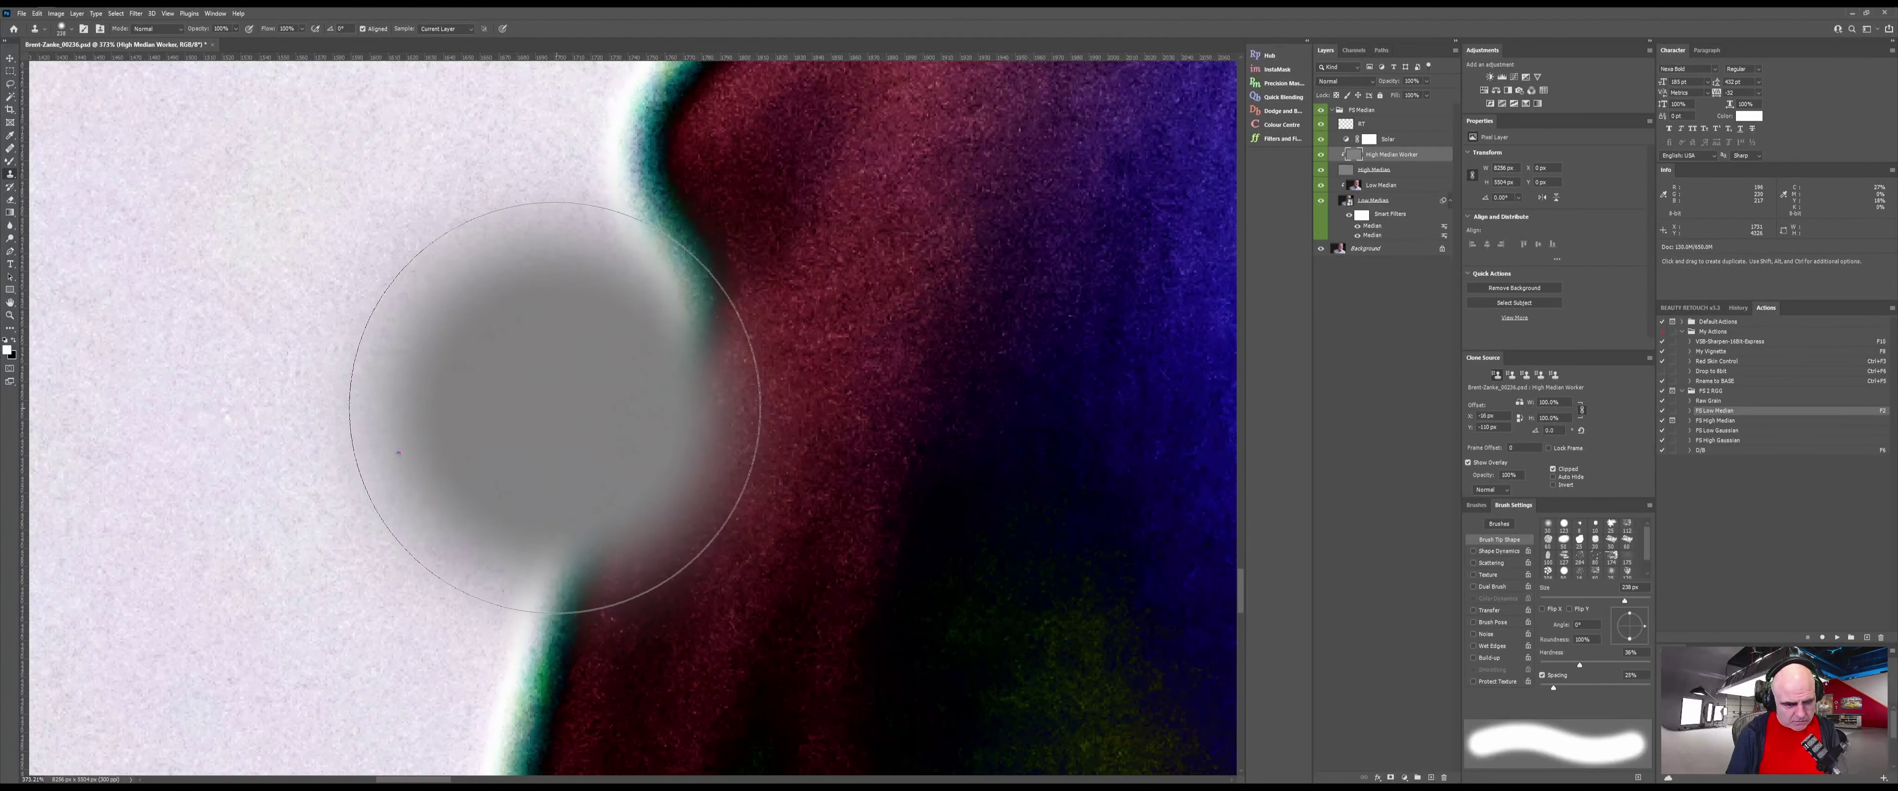
key("z")
left_click_drag(623, 468, 563, 453)
key("s")
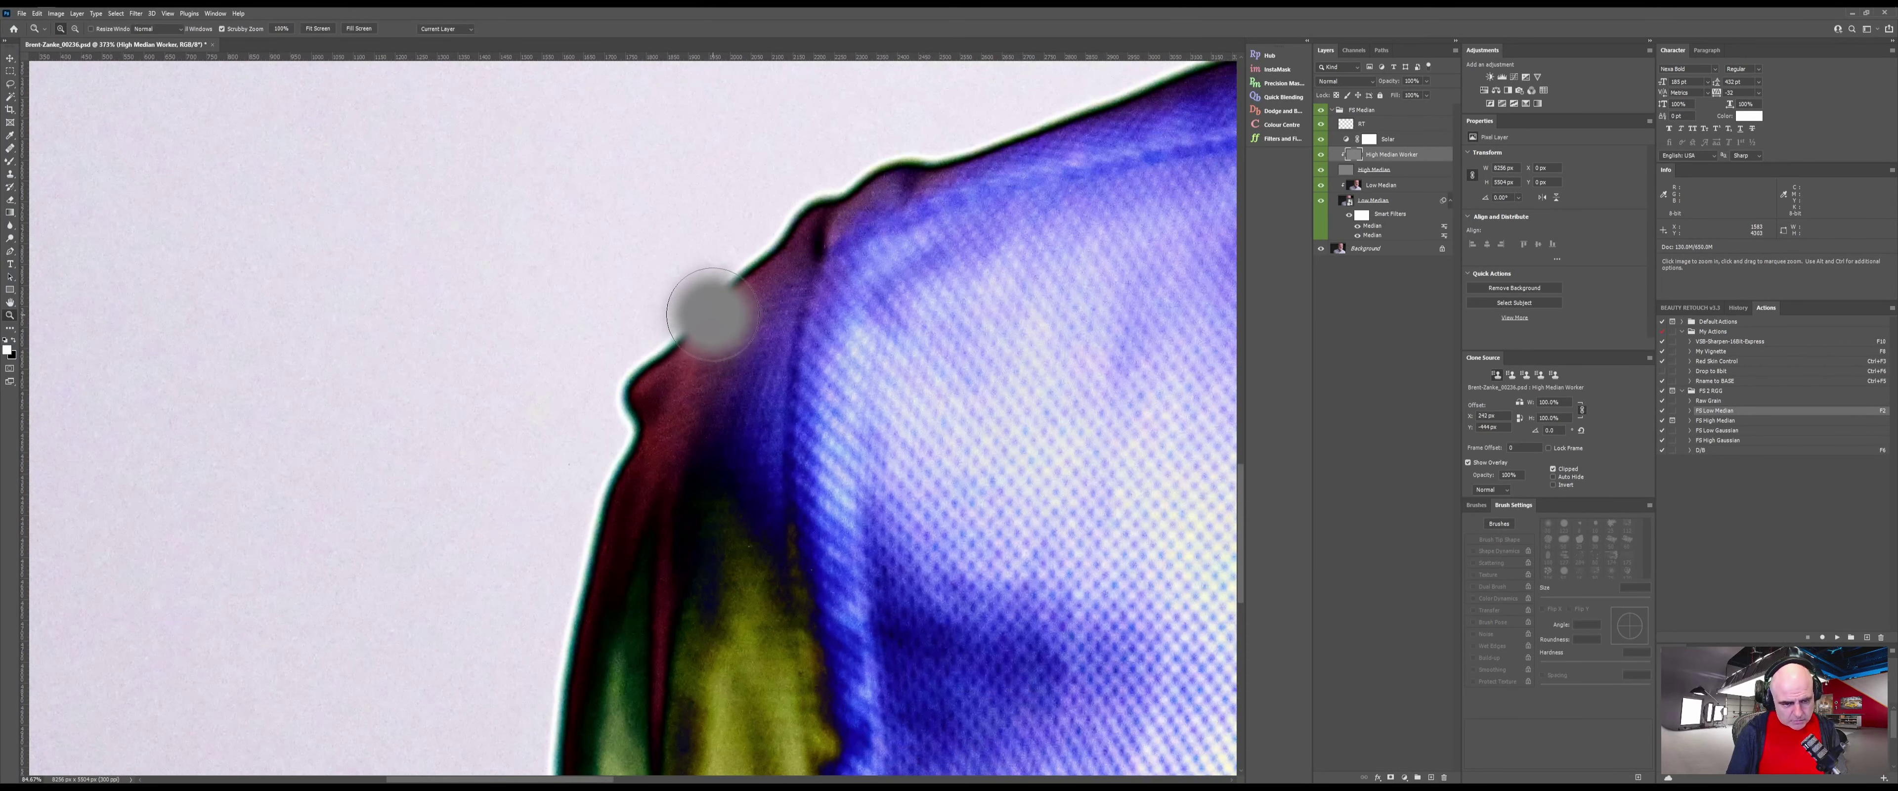
key("s")
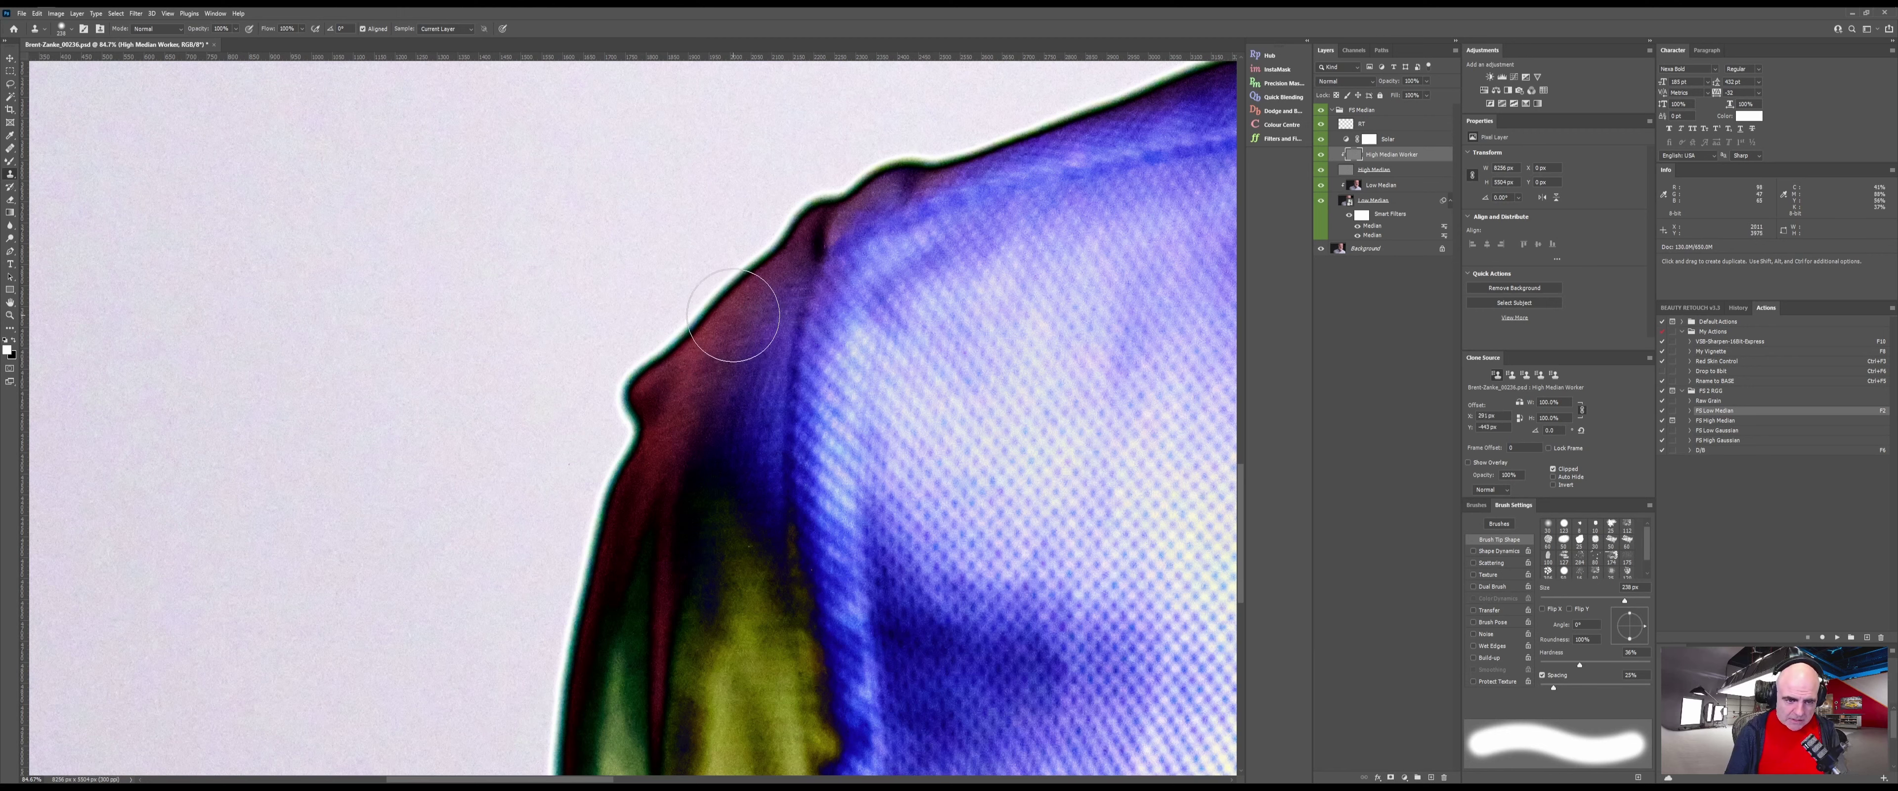
left_click_drag(711, 312, 656, 306)
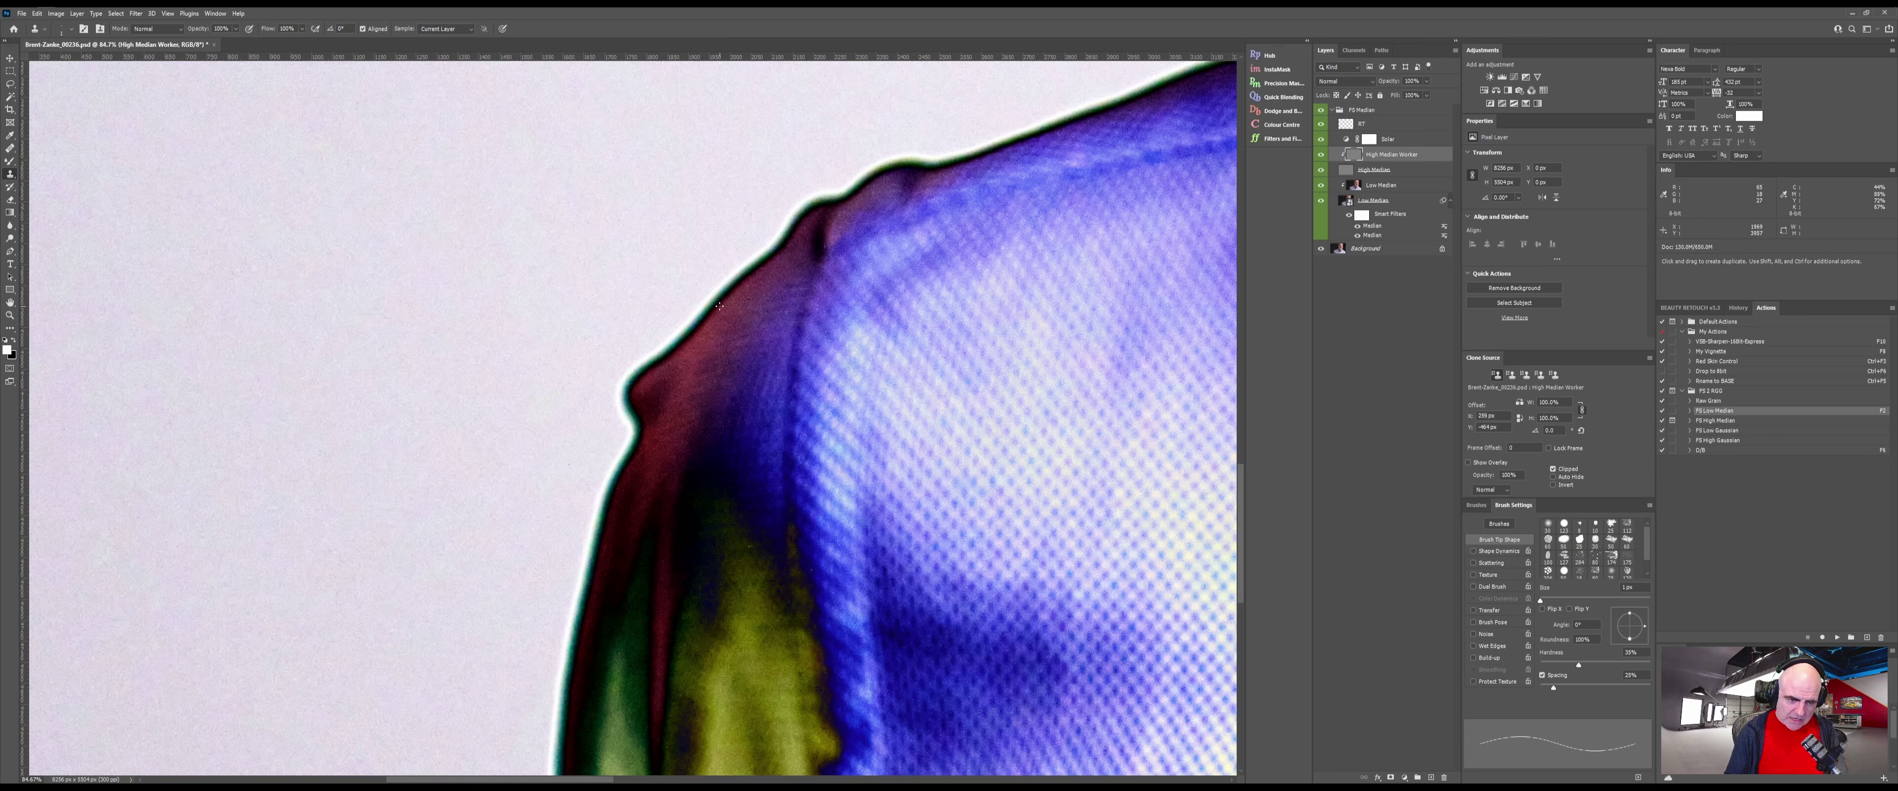
mouse_move(598, 497)
left_mouse_down()
mouse_move(619, 502)
mouse_move(602, 495)
left_mouse_up()
left_click(602, 504, "alt")
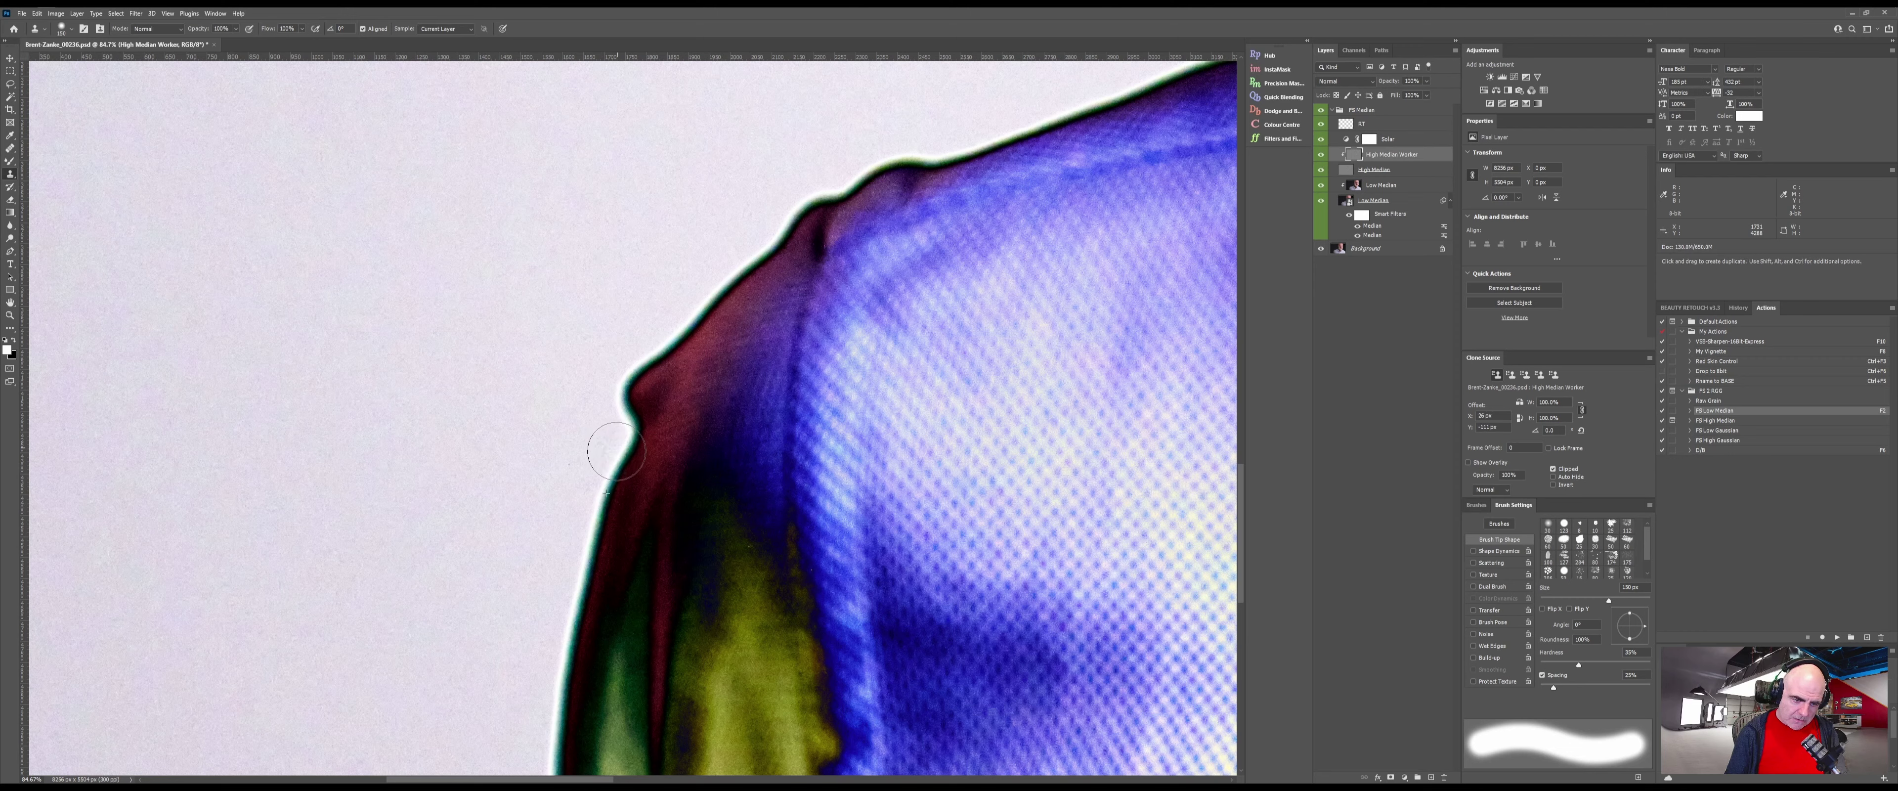
left_click_drag(616, 451, 661, 338)
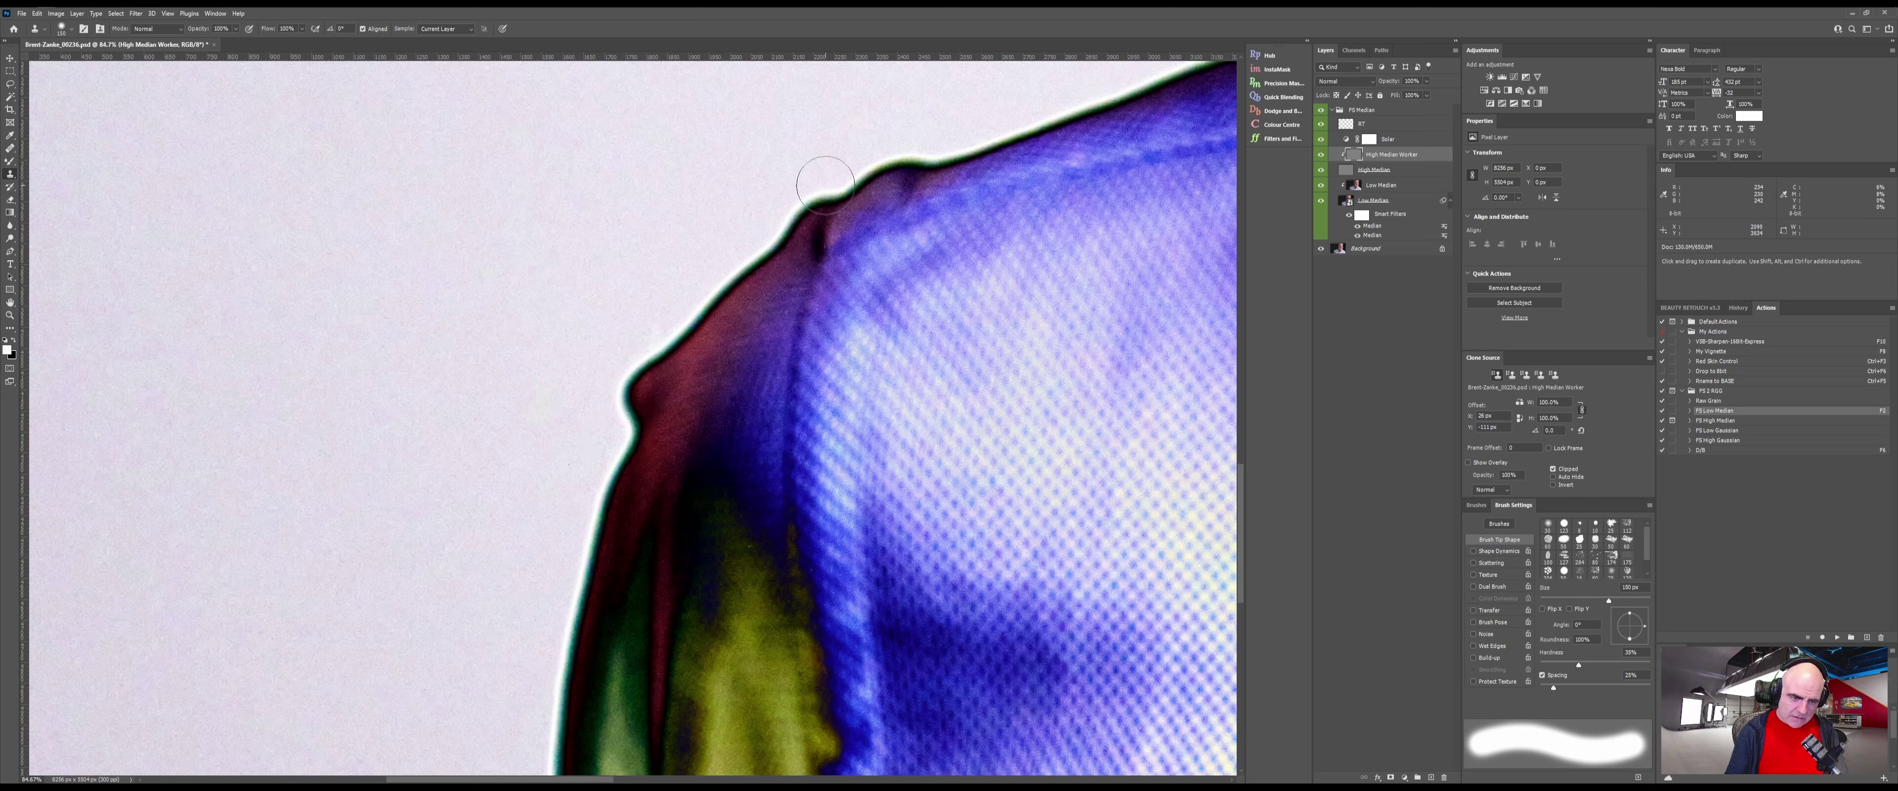
Smooth the shoulder bump's outline on the Low Median layer with the Mixer Brush
left_click(1389, 185)
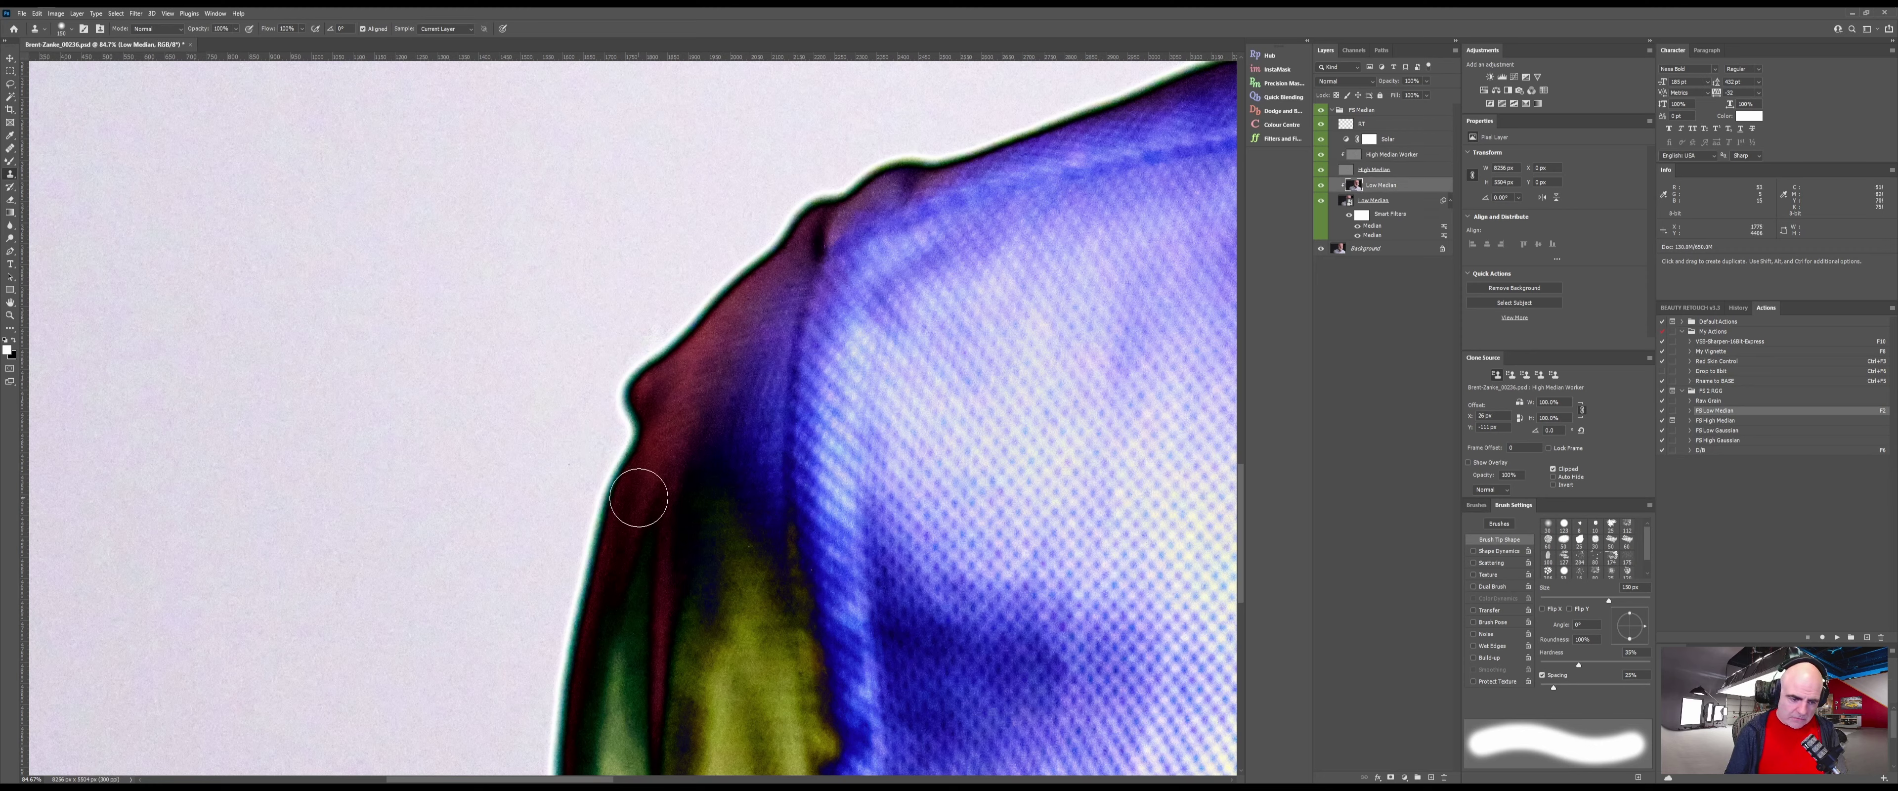
key("b")
mouse_move(673, 492)
left_mouse_down()
mouse_move(594, 440)
mouse_move(641, 446)
mouse_move(656, 406)
mouse_move(632, 453)
mouse_move(636, 428)
left_mouse_up()
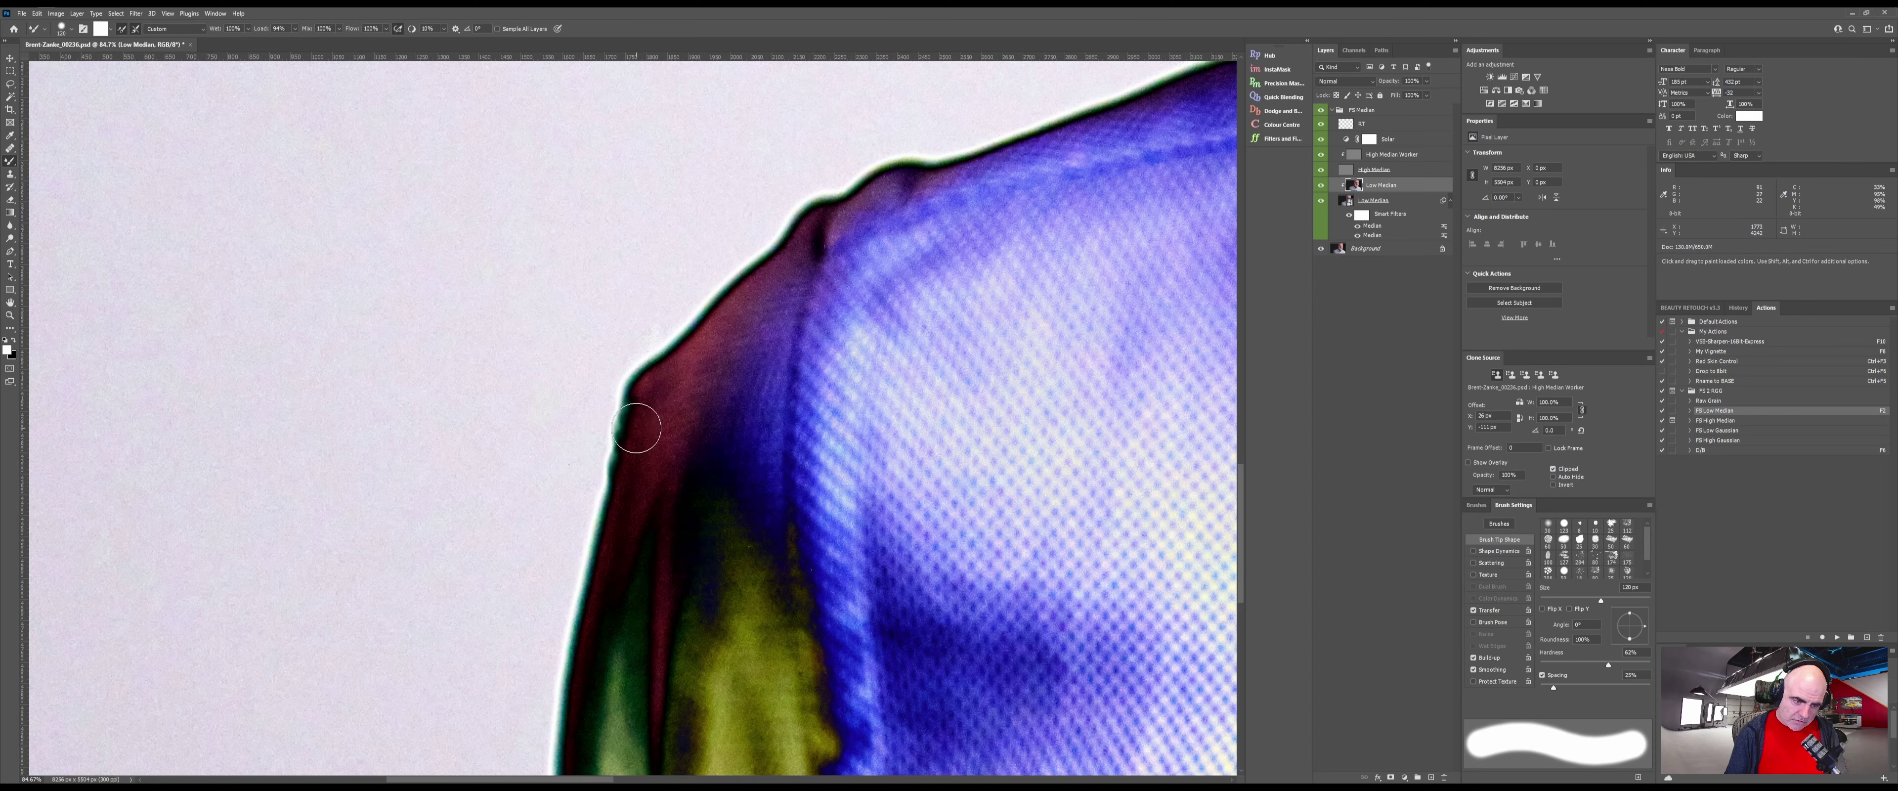
right_click(642, 408, "alt")
right_click(641, 397, "alt")
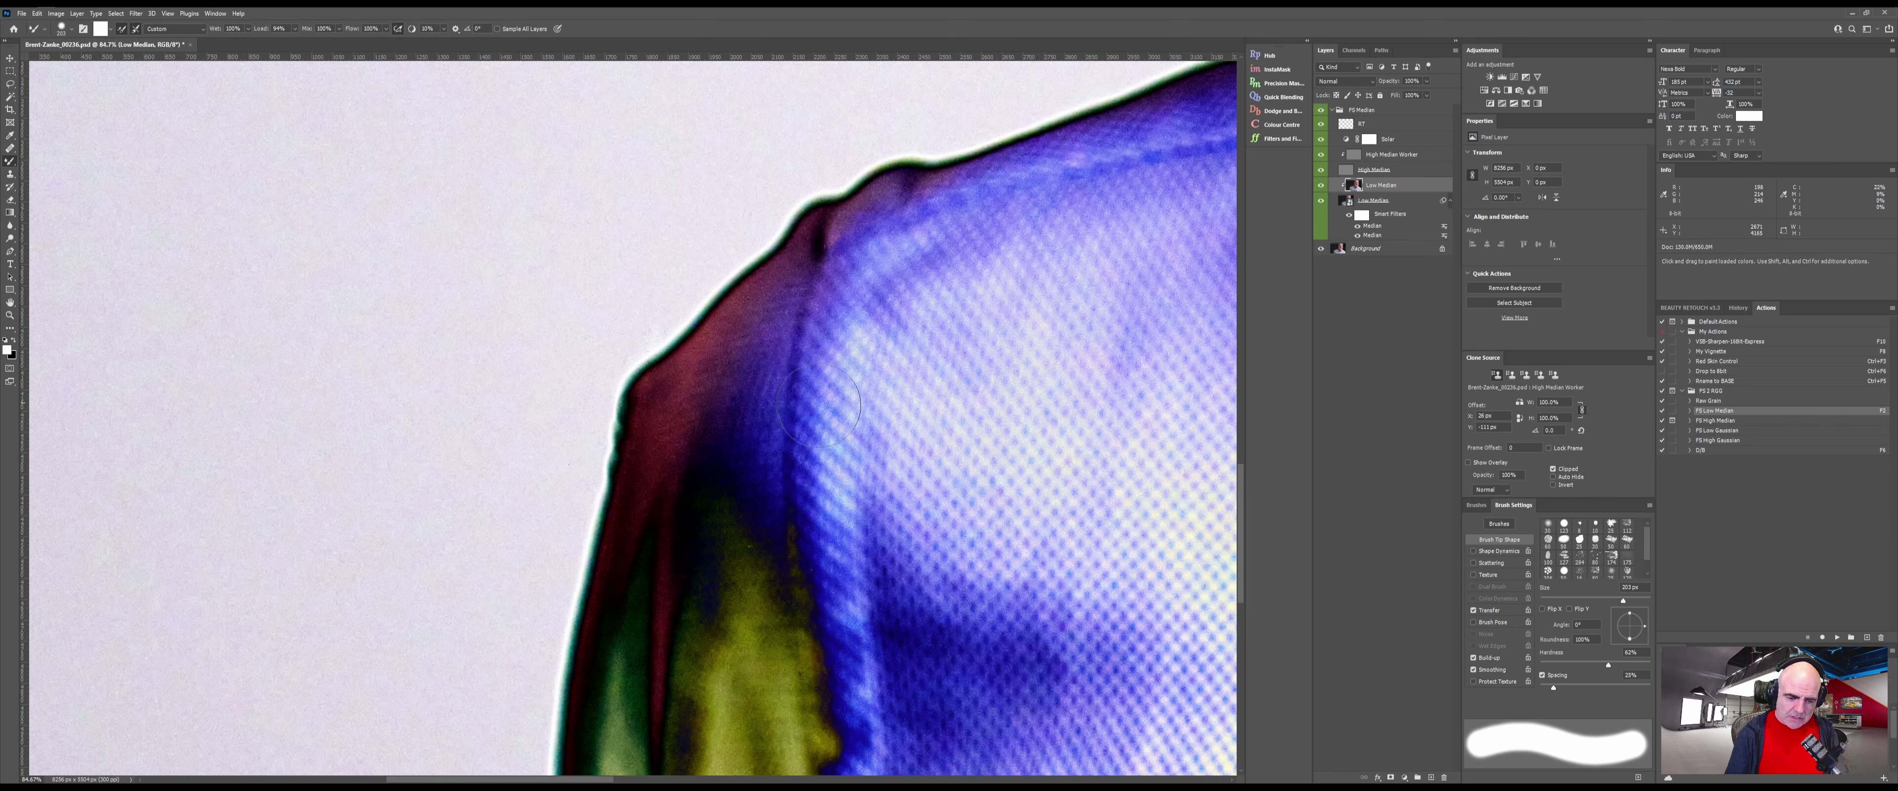
Delete the FS Median group together with its contents
left_click(1413, 110)
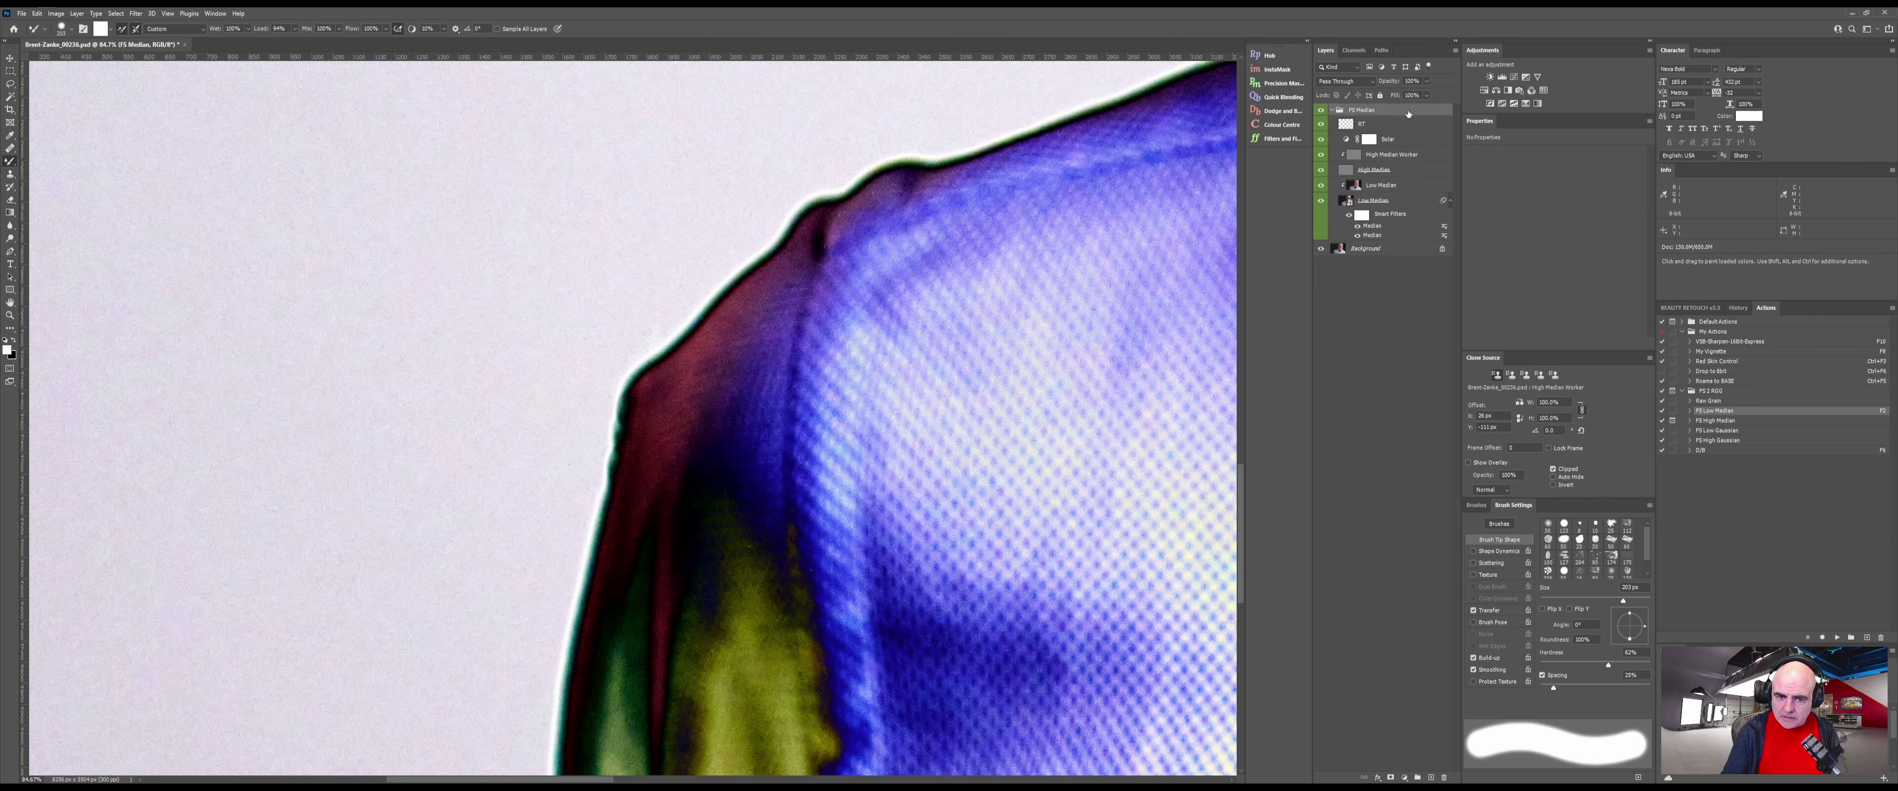
left_click(1445, 778)
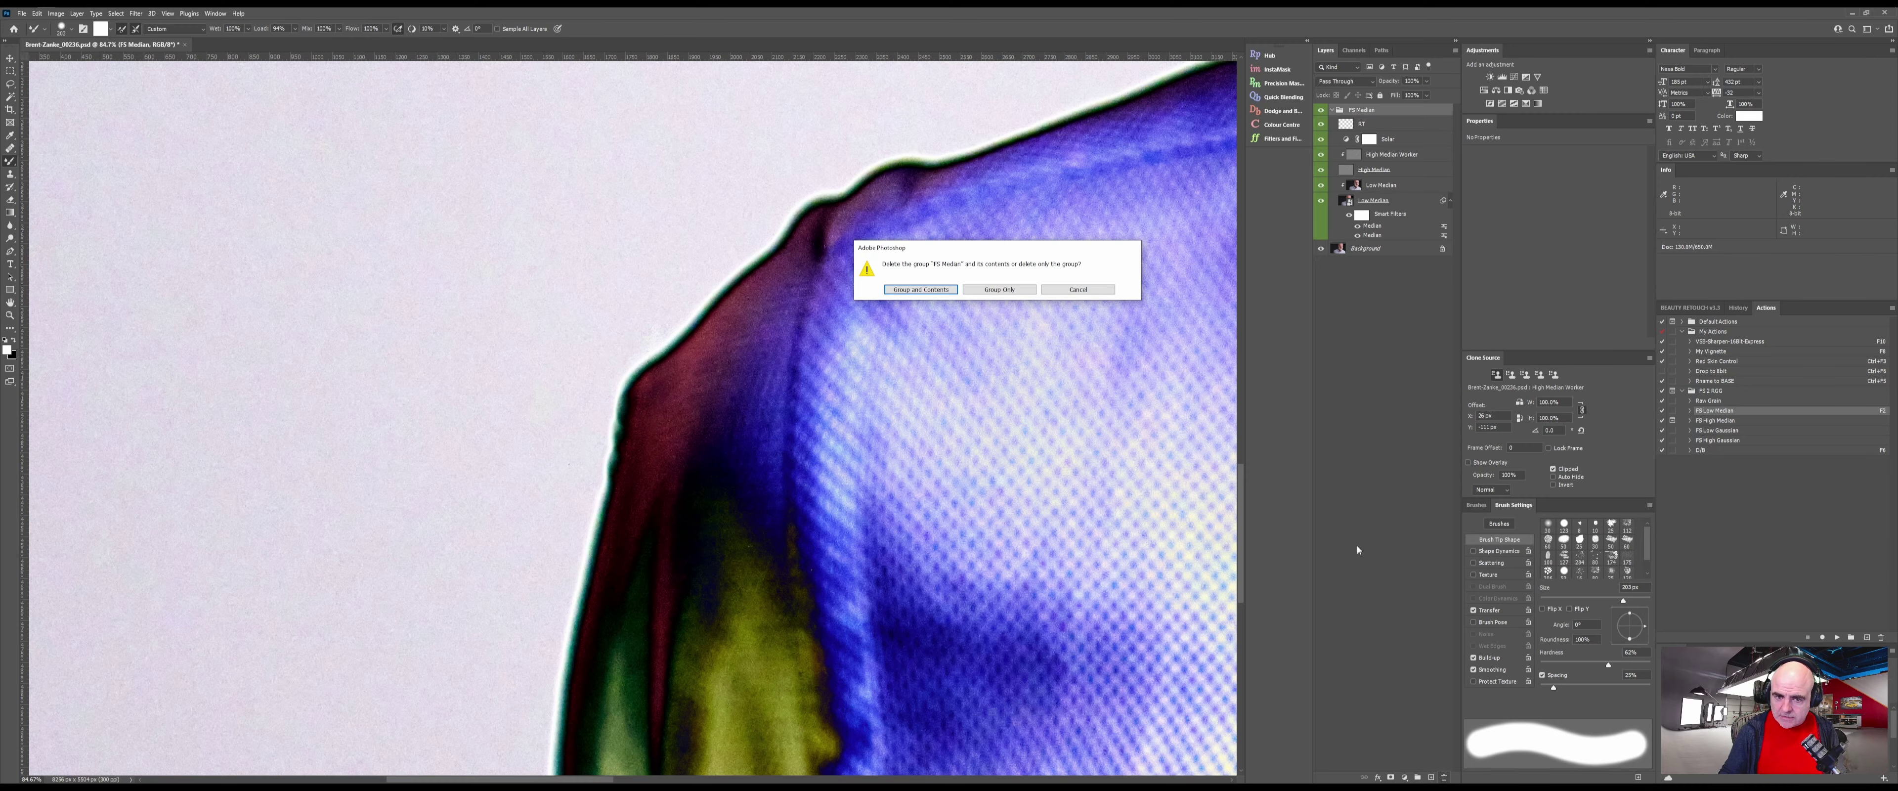
left_click(925, 289)
Rebuild the median frequency separation group with the recorded action, accepting a 15-pixel Median radius and Subtract blending with scale 2, offset 128
key("F2")
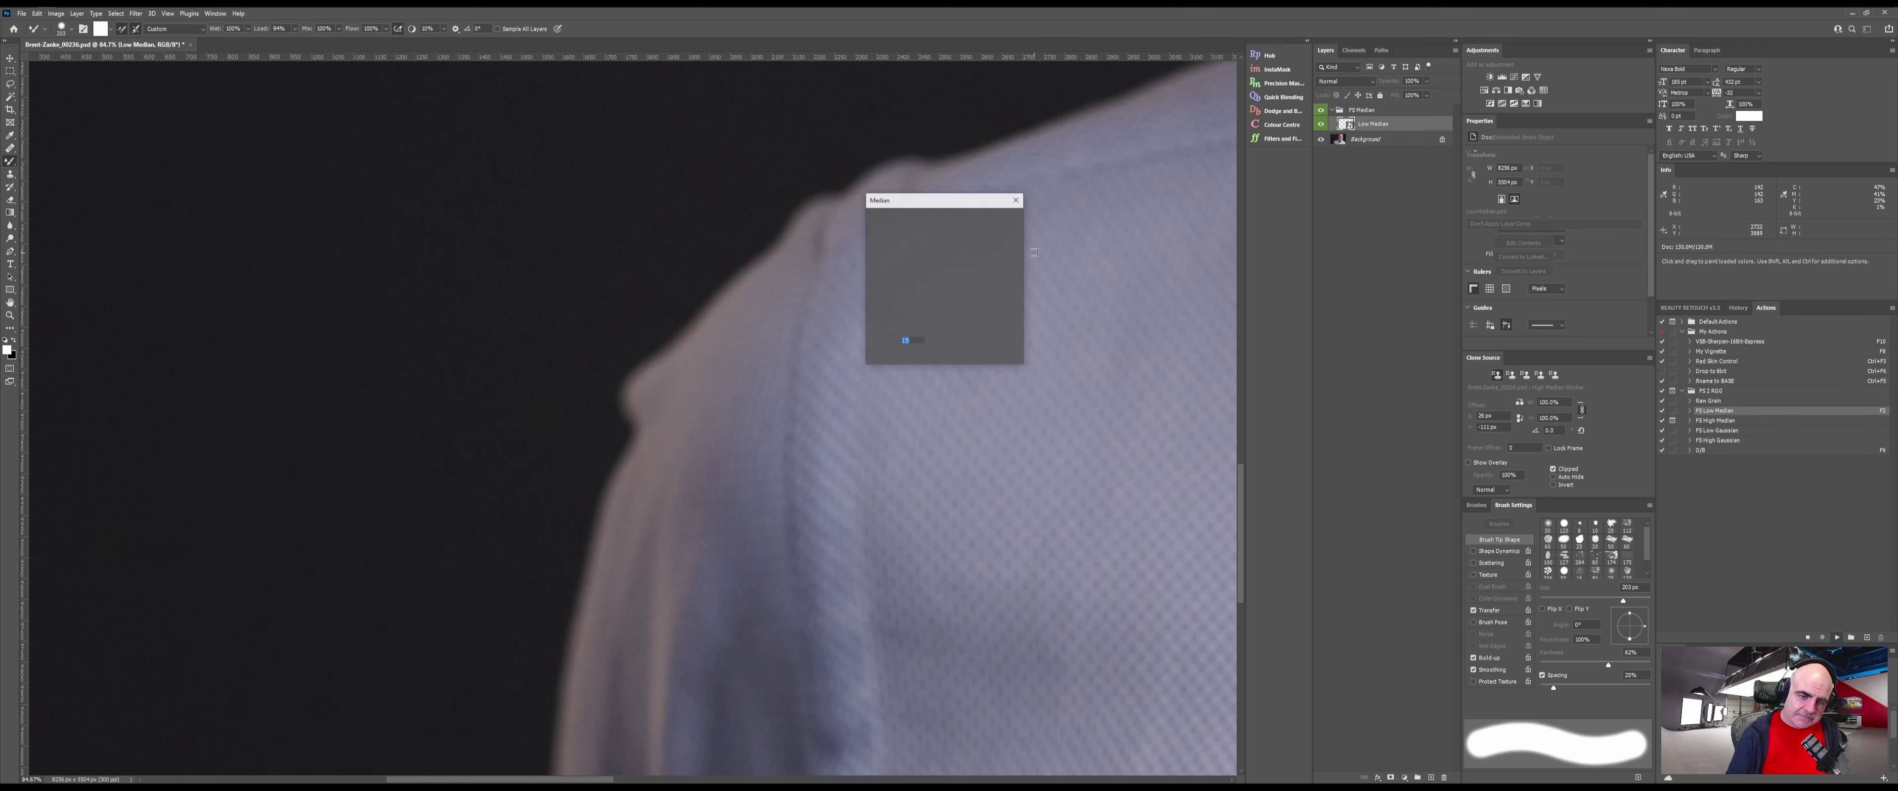
left_click(1000, 221)
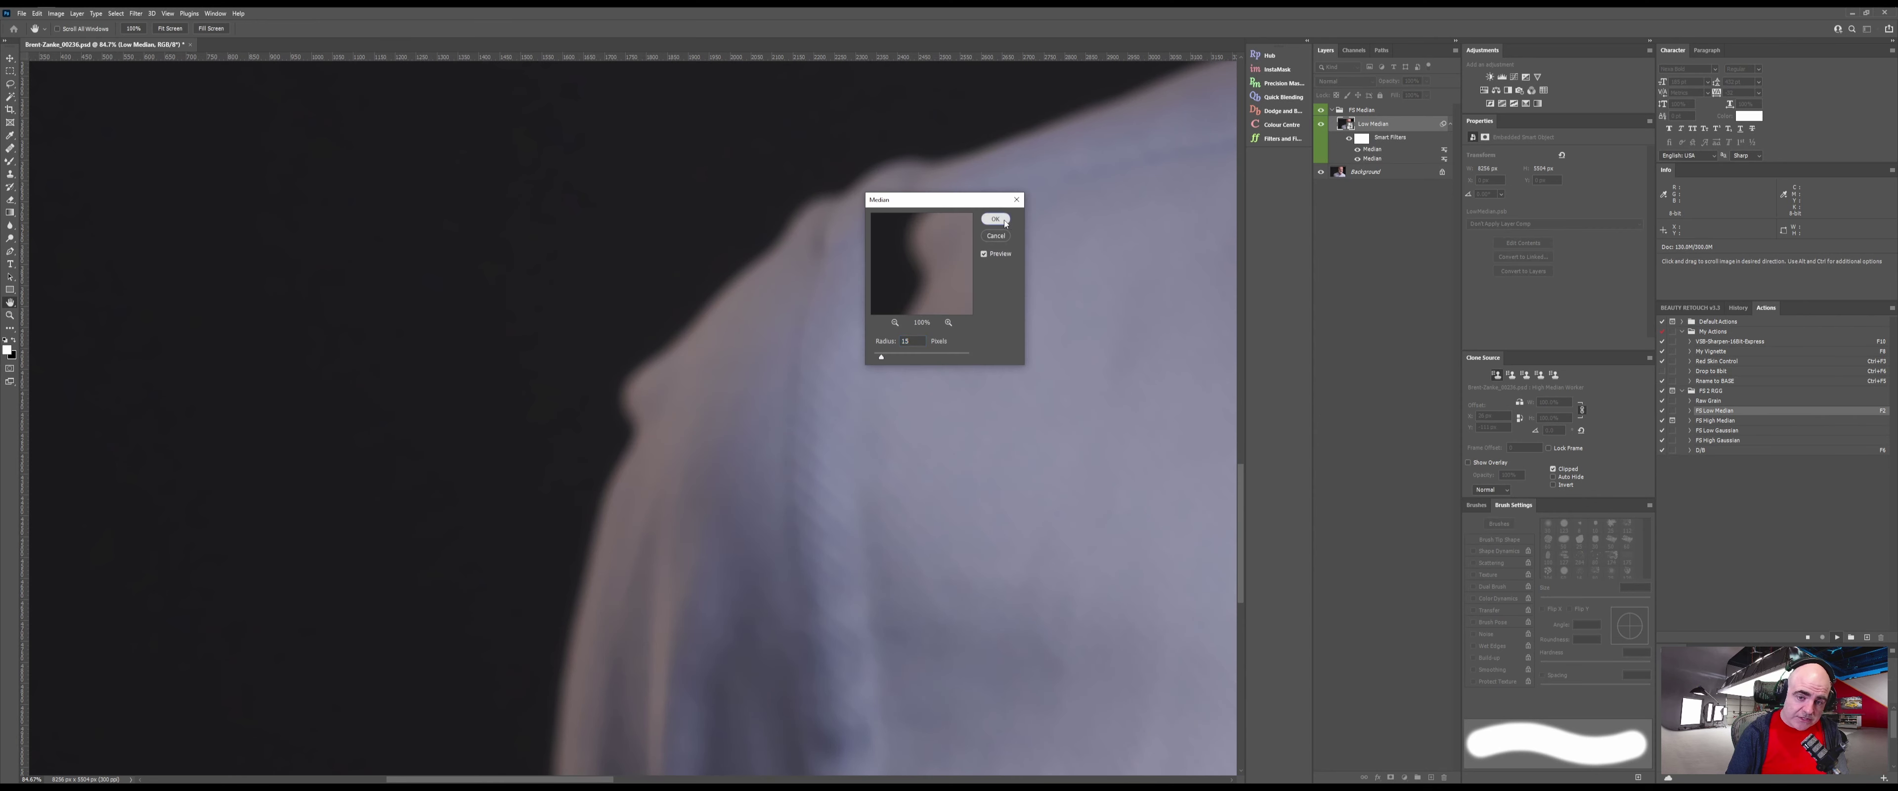
left_click(1002, 220)
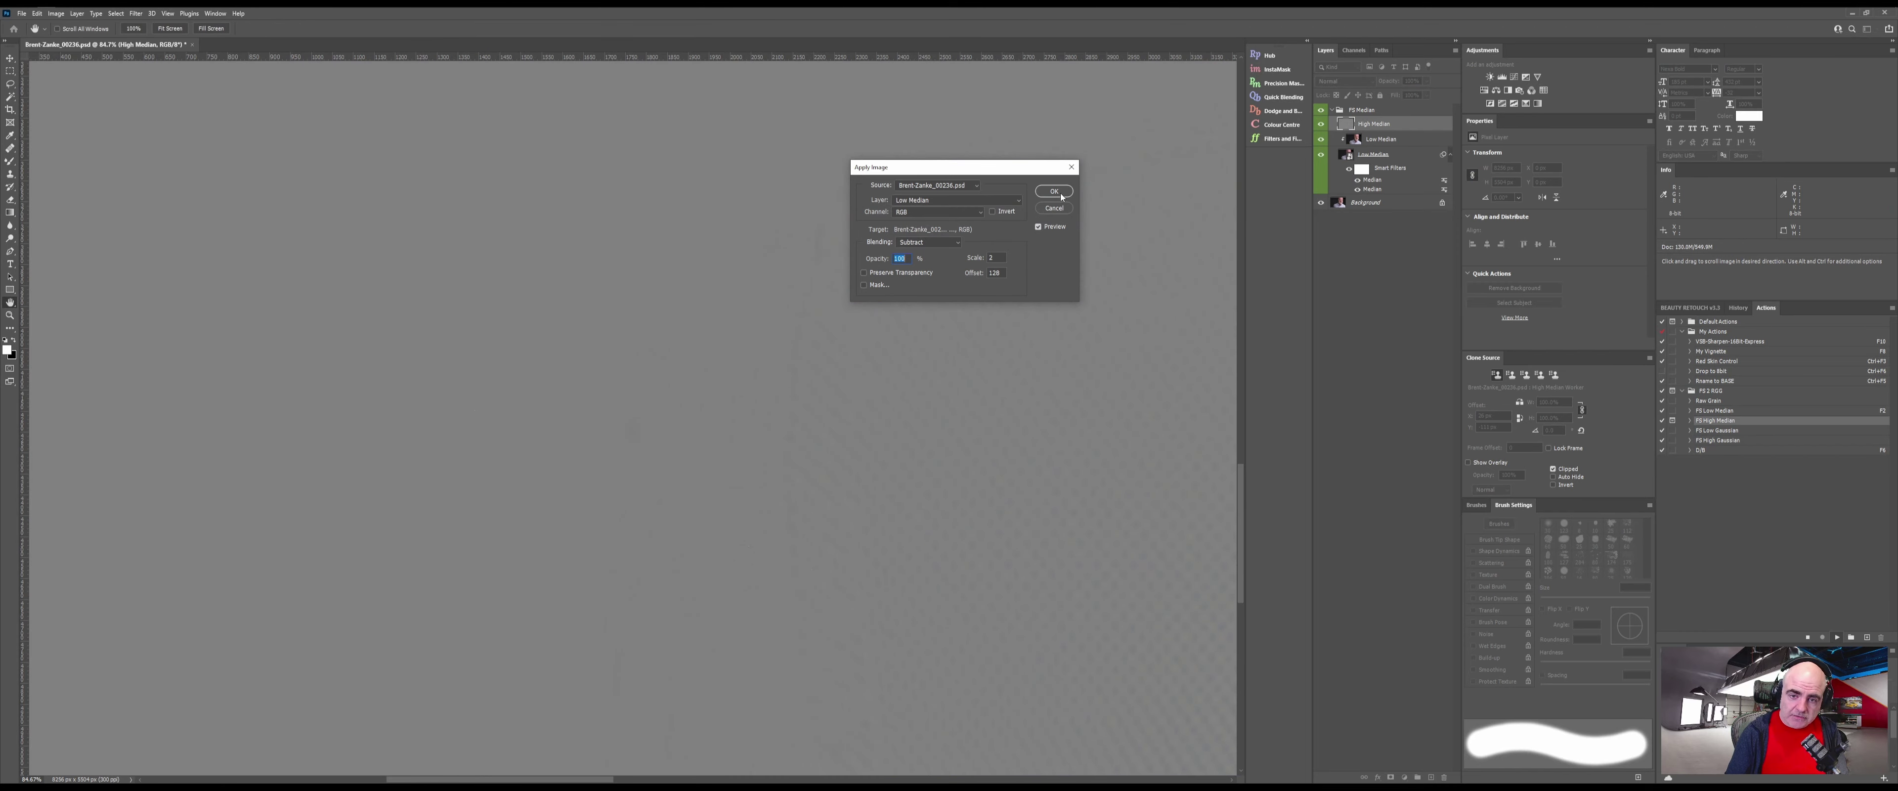
left_click(1055, 192)
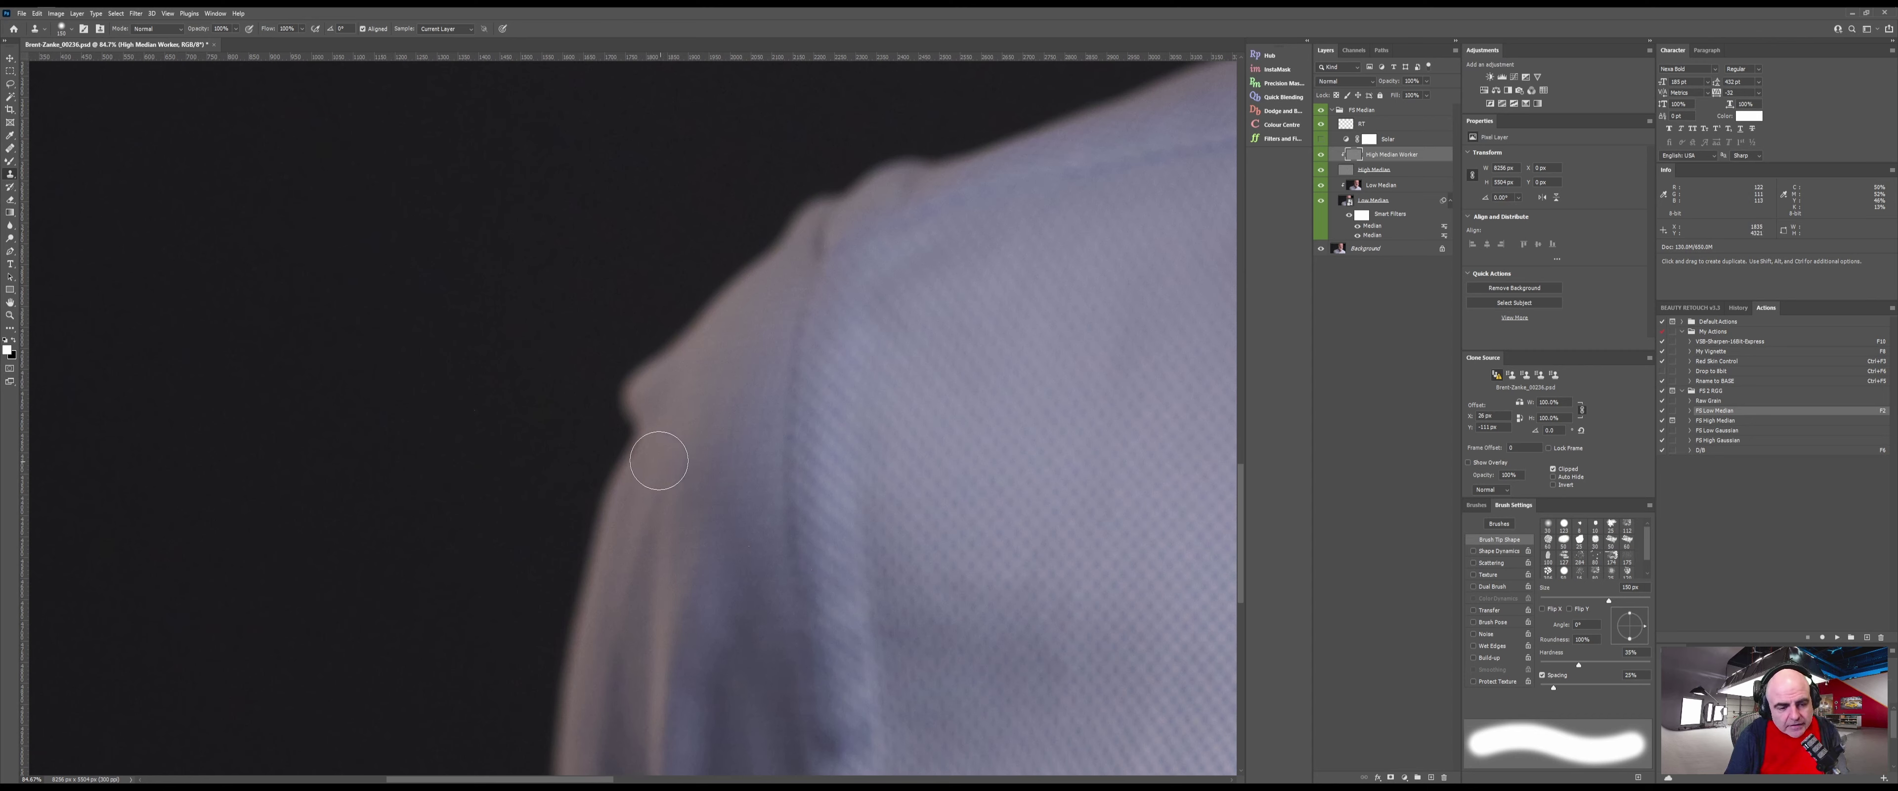
Activate the Low Median layer and try to clone over the sleeve edge beneath the shoulder bump
right_click(648, 453, "alt")
left_click(1346, 181)
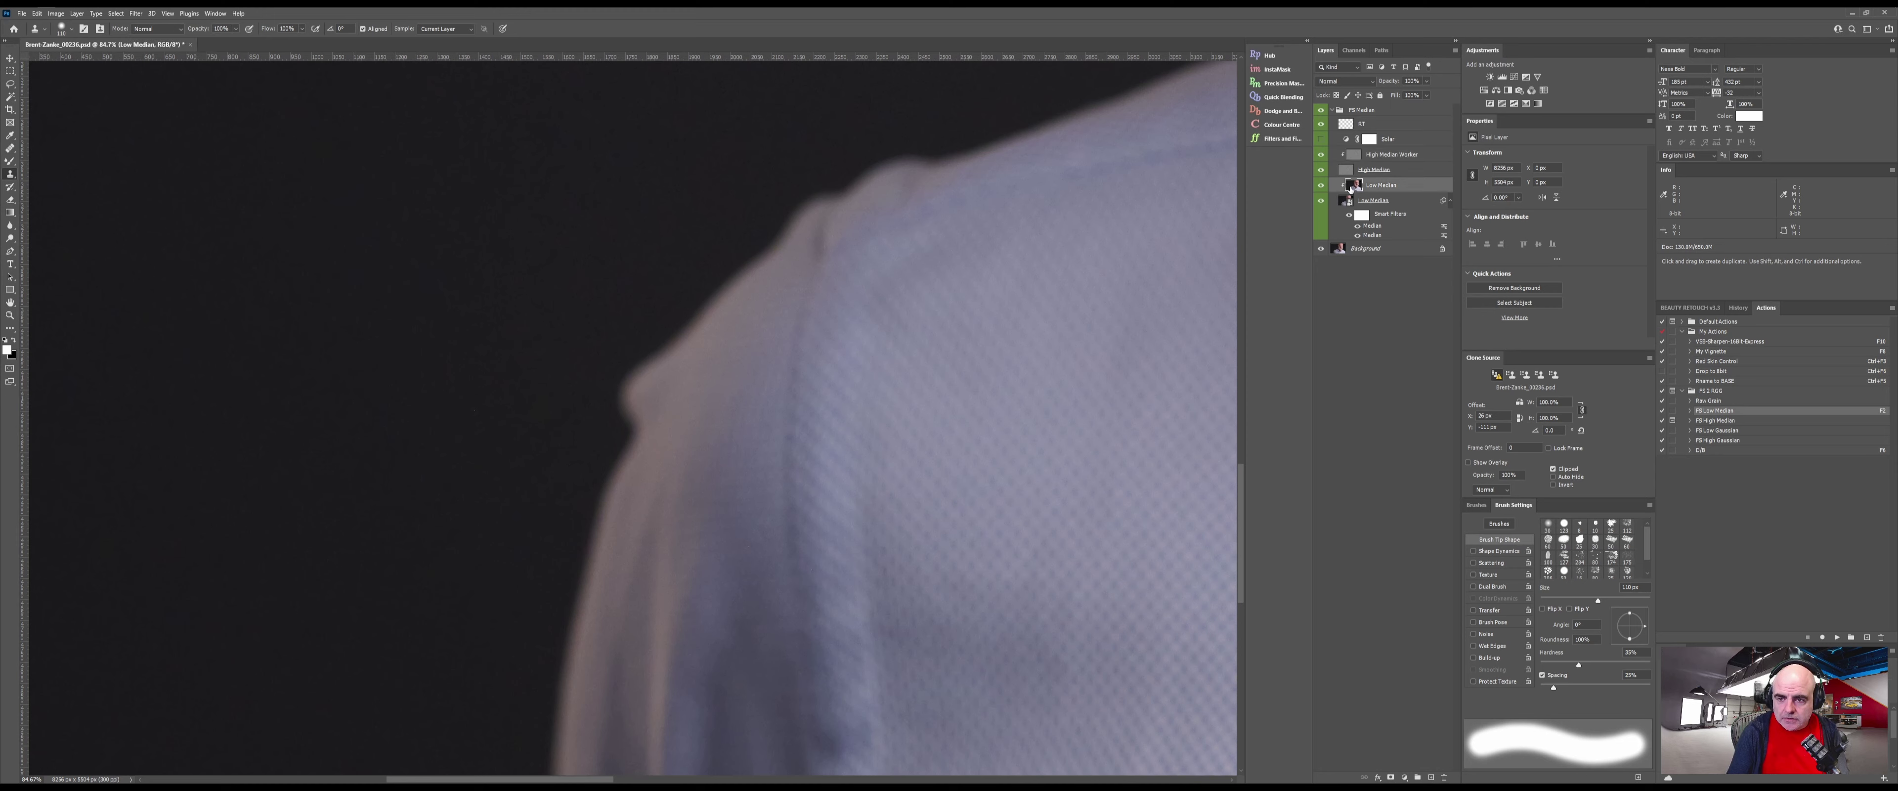
right_click(638, 481, "alt")
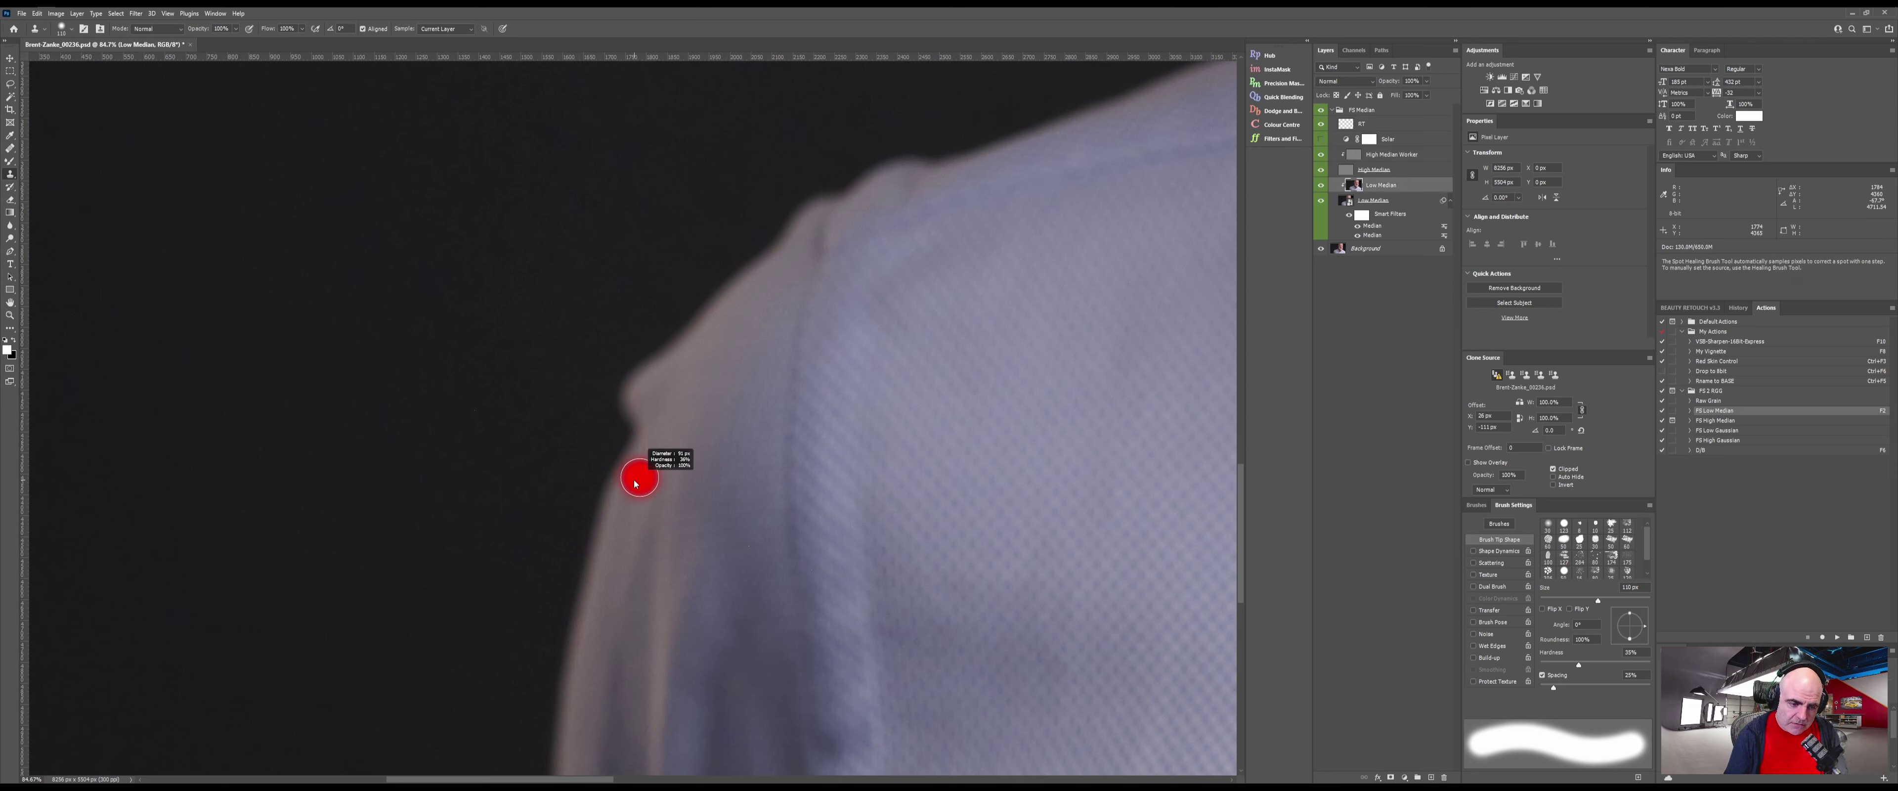
left_click(627, 457)
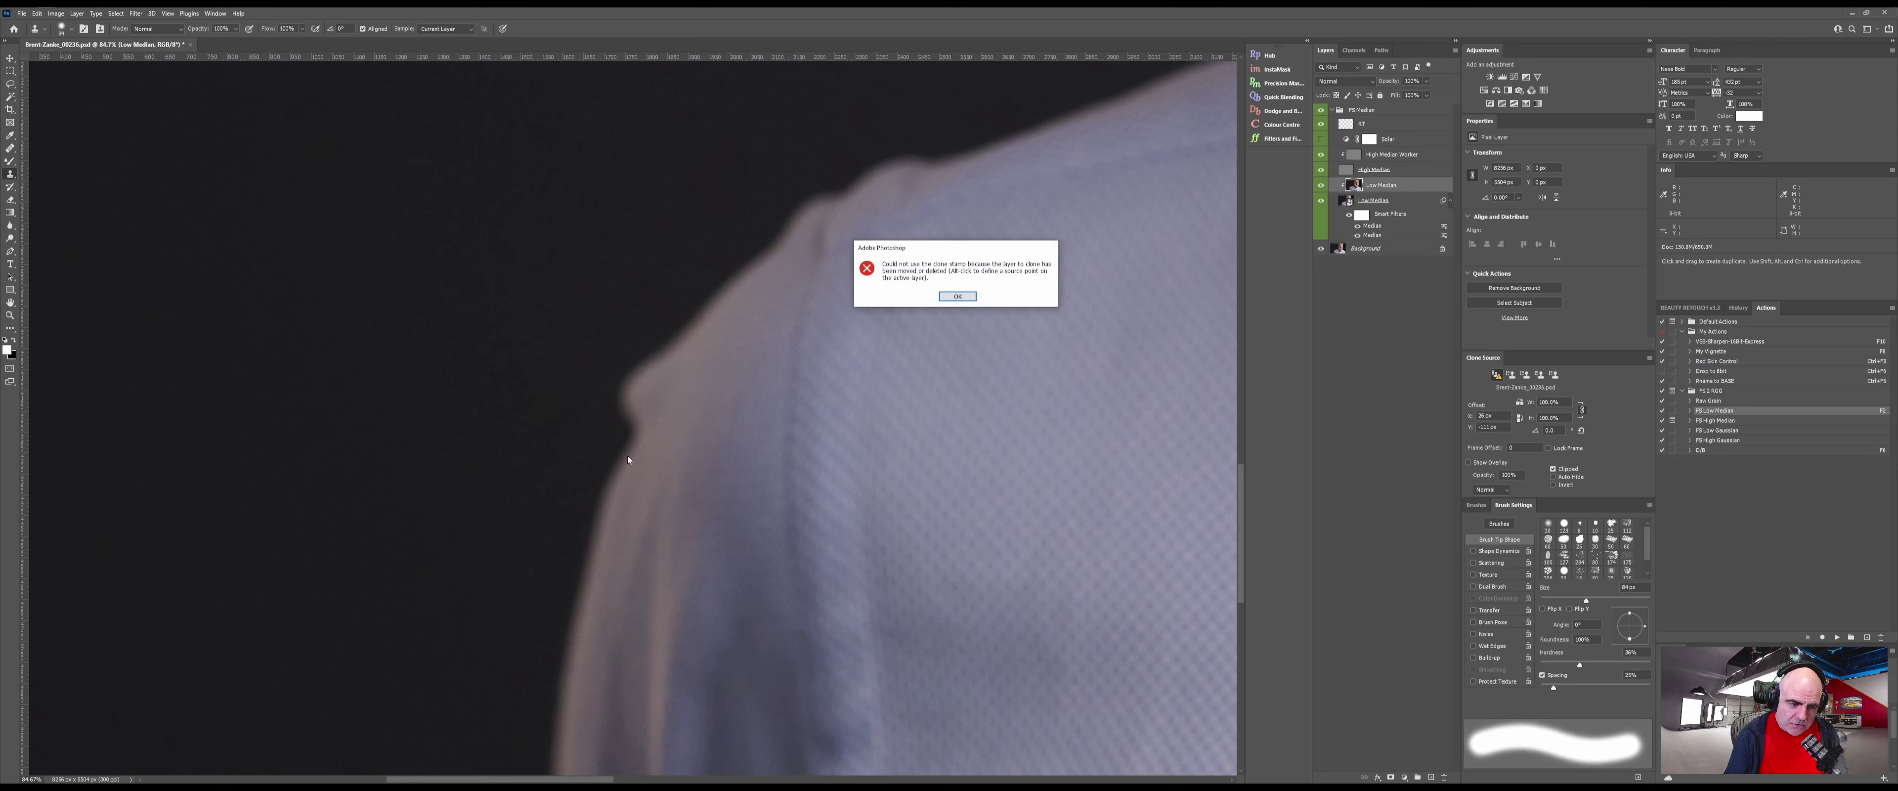
left_click(956, 296)
Blend away the shoulder bump on the Low Median layer with the Mixer Brush, smoothing the sleeve edge and the adjoining dark background
key("shift+b")
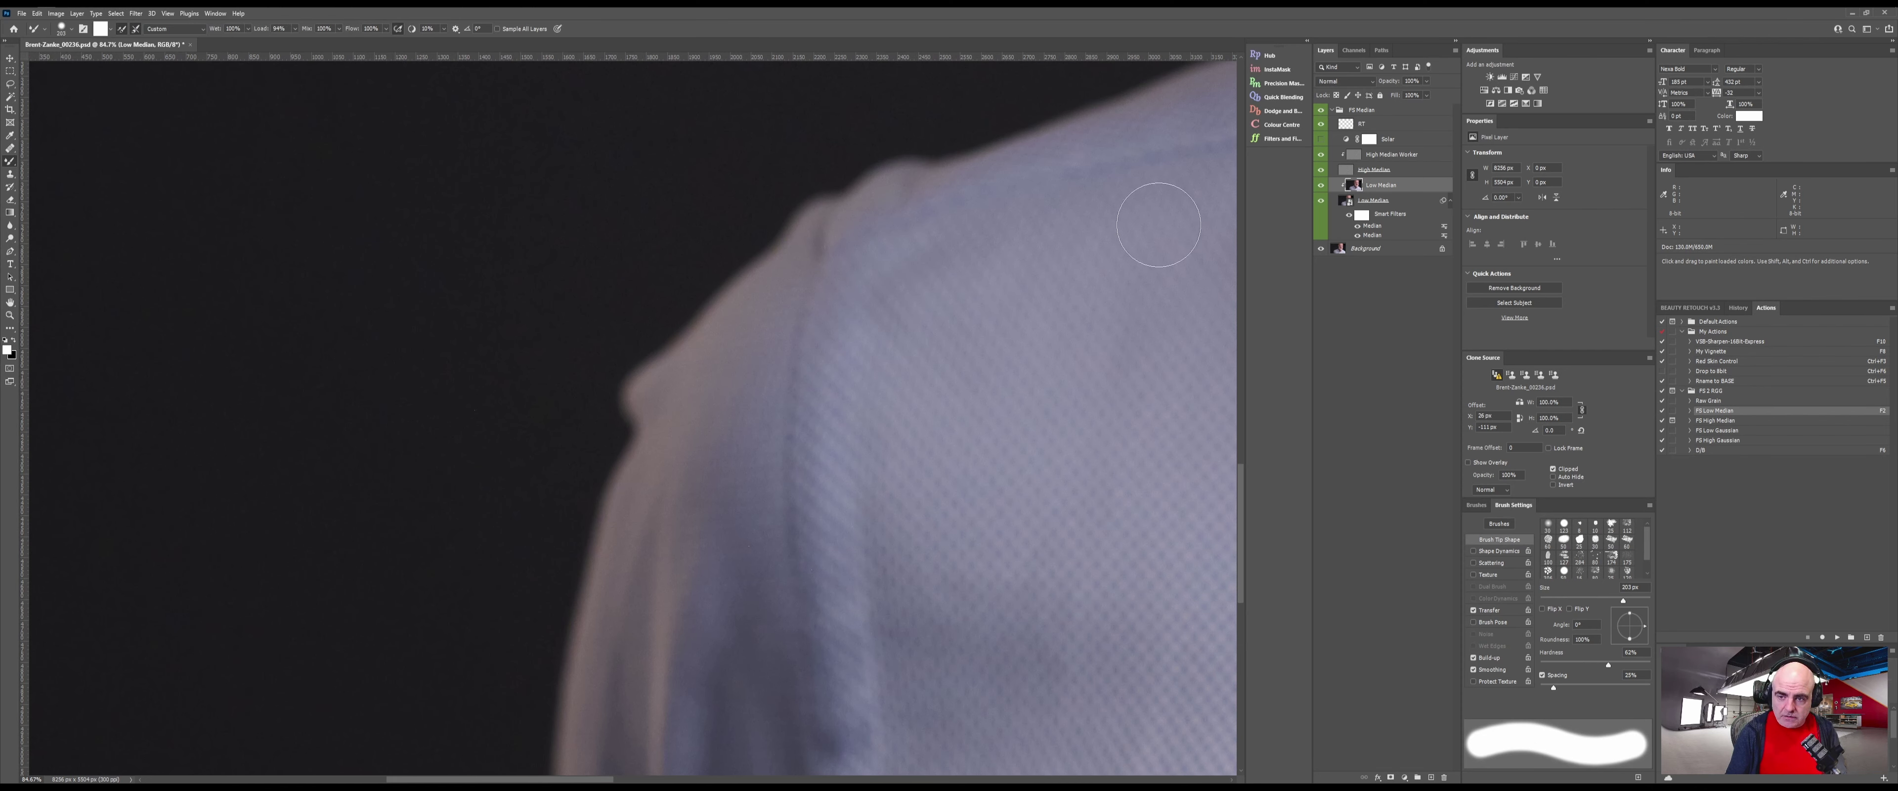
right_click(646, 465, "alt")
mouse_move(639, 506)
left_mouse_down()
mouse_move(621, 442)
mouse_move(656, 406)
mouse_move(644, 424)
left_mouse_up()
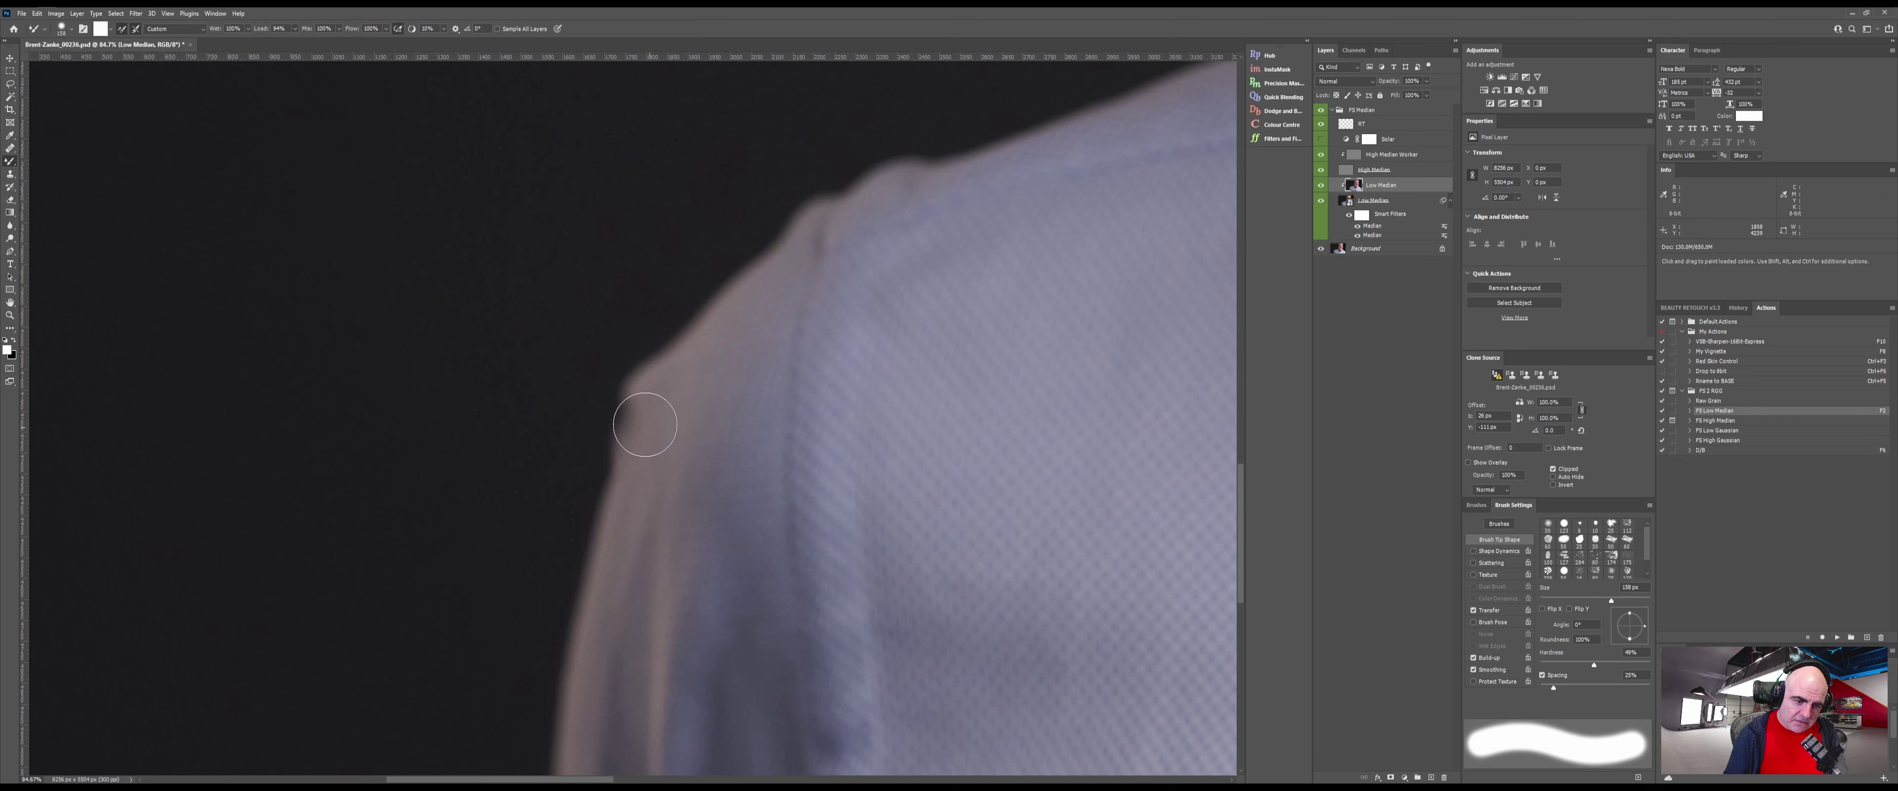
mouse_move(617, 342)
left_mouse_down()
mouse_move(601, 349)
mouse_move(656, 335)
mouse_move(619, 322)
left_mouse_up()
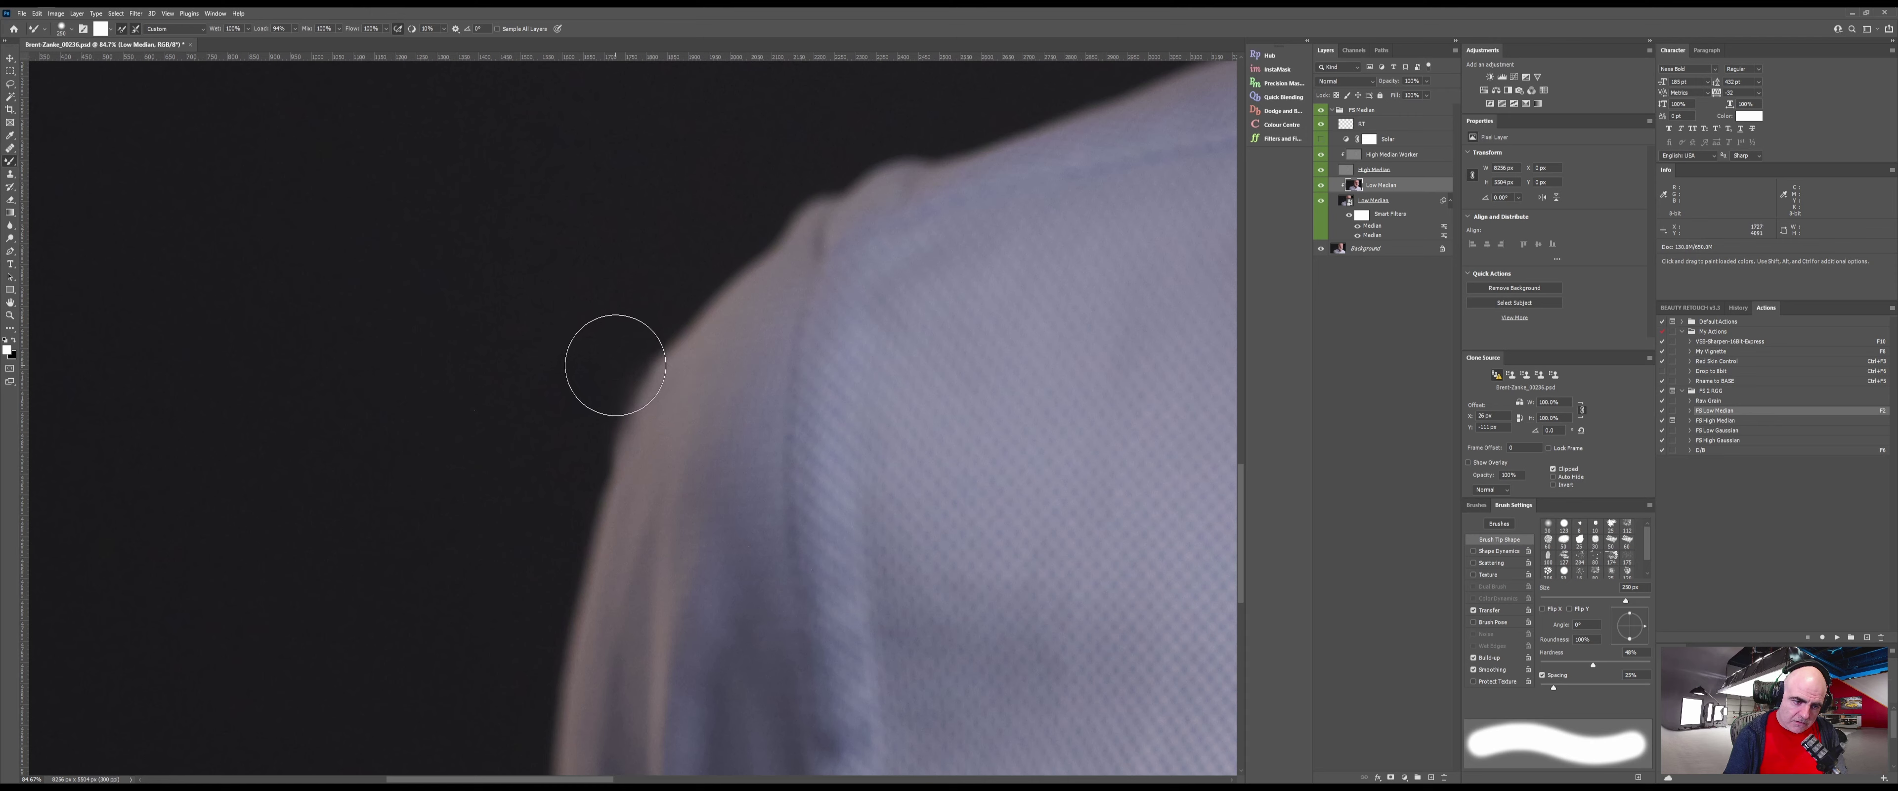
right_click(594, 331, "alt")
left_click_drag(594, 388, 596, 317)
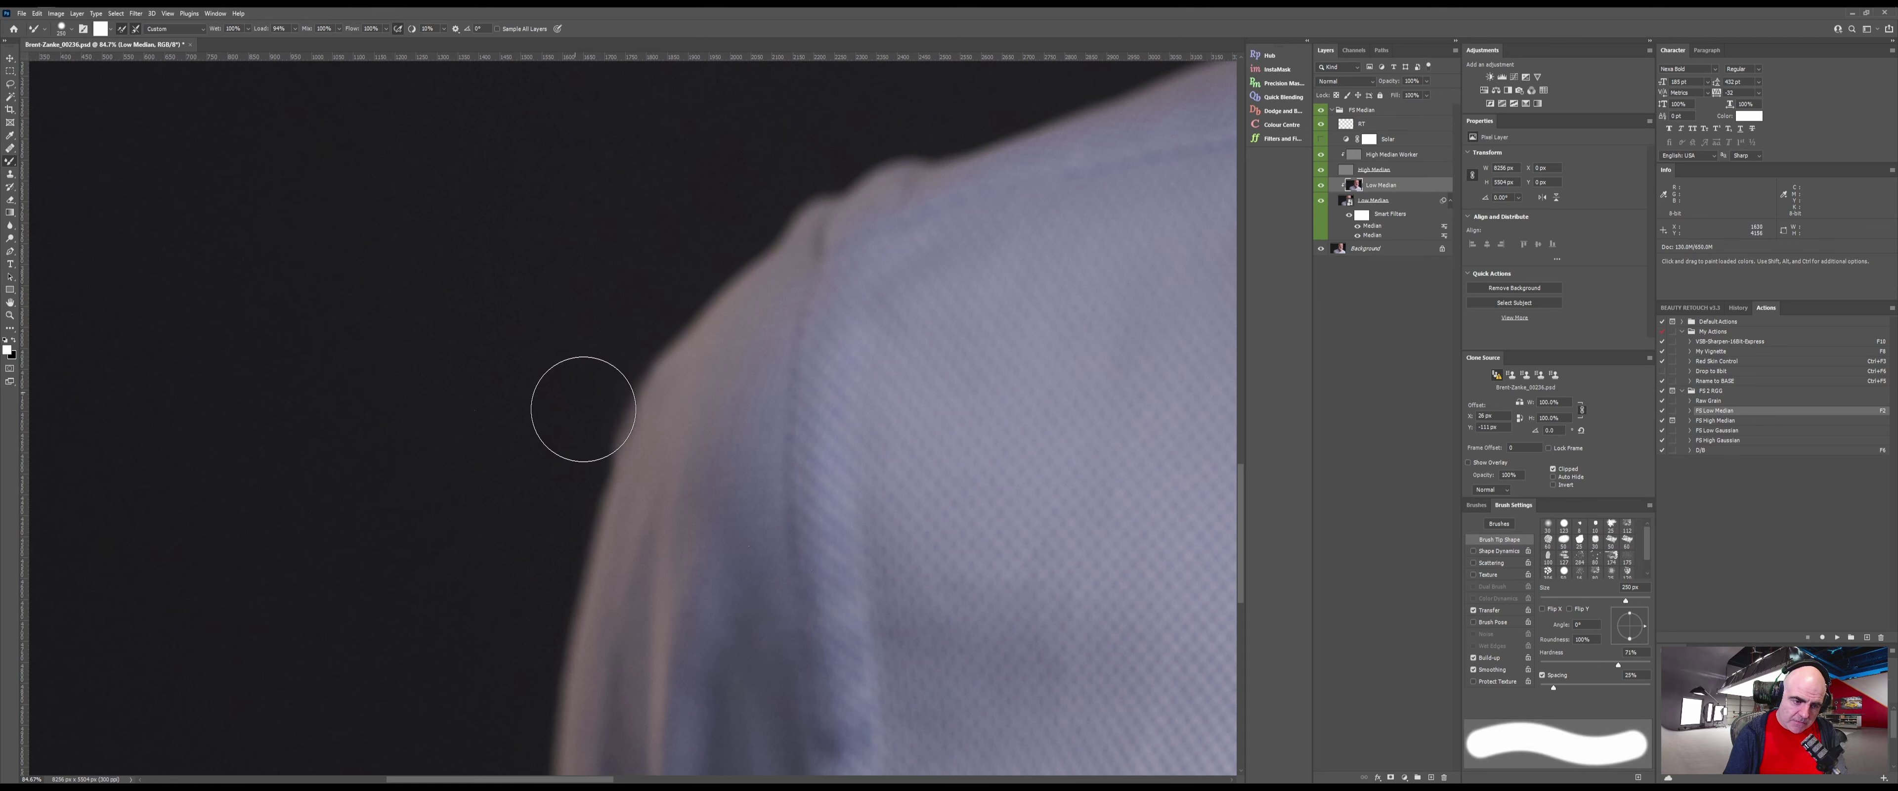
Smooth the sleeve edge and even out the bump along the shoulder seam on the Low Median layer with the Mixer Brush
mouse_move(656, 434)
left_mouse_down()
mouse_move(673, 465)
mouse_move(657, 447)
mouse_move(648, 480)
mouse_move(677, 420)
left_mouse_up()
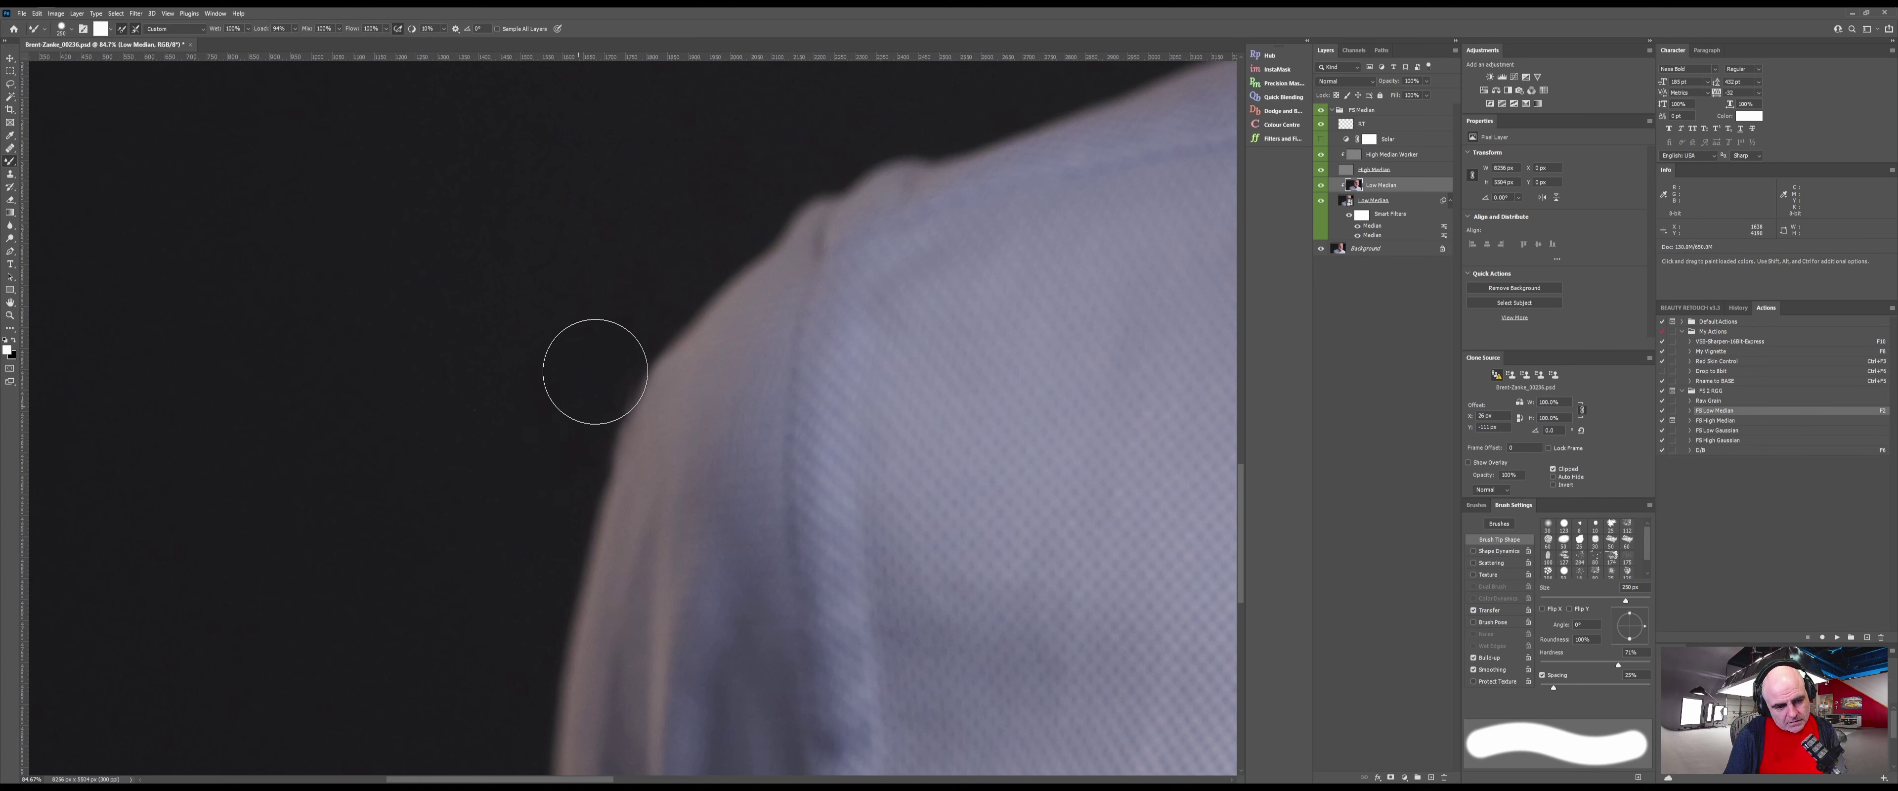
mouse_move(659, 399)
left_mouse_down()
mouse_move(634, 411)
mouse_move(673, 293)
left_mouse_up()
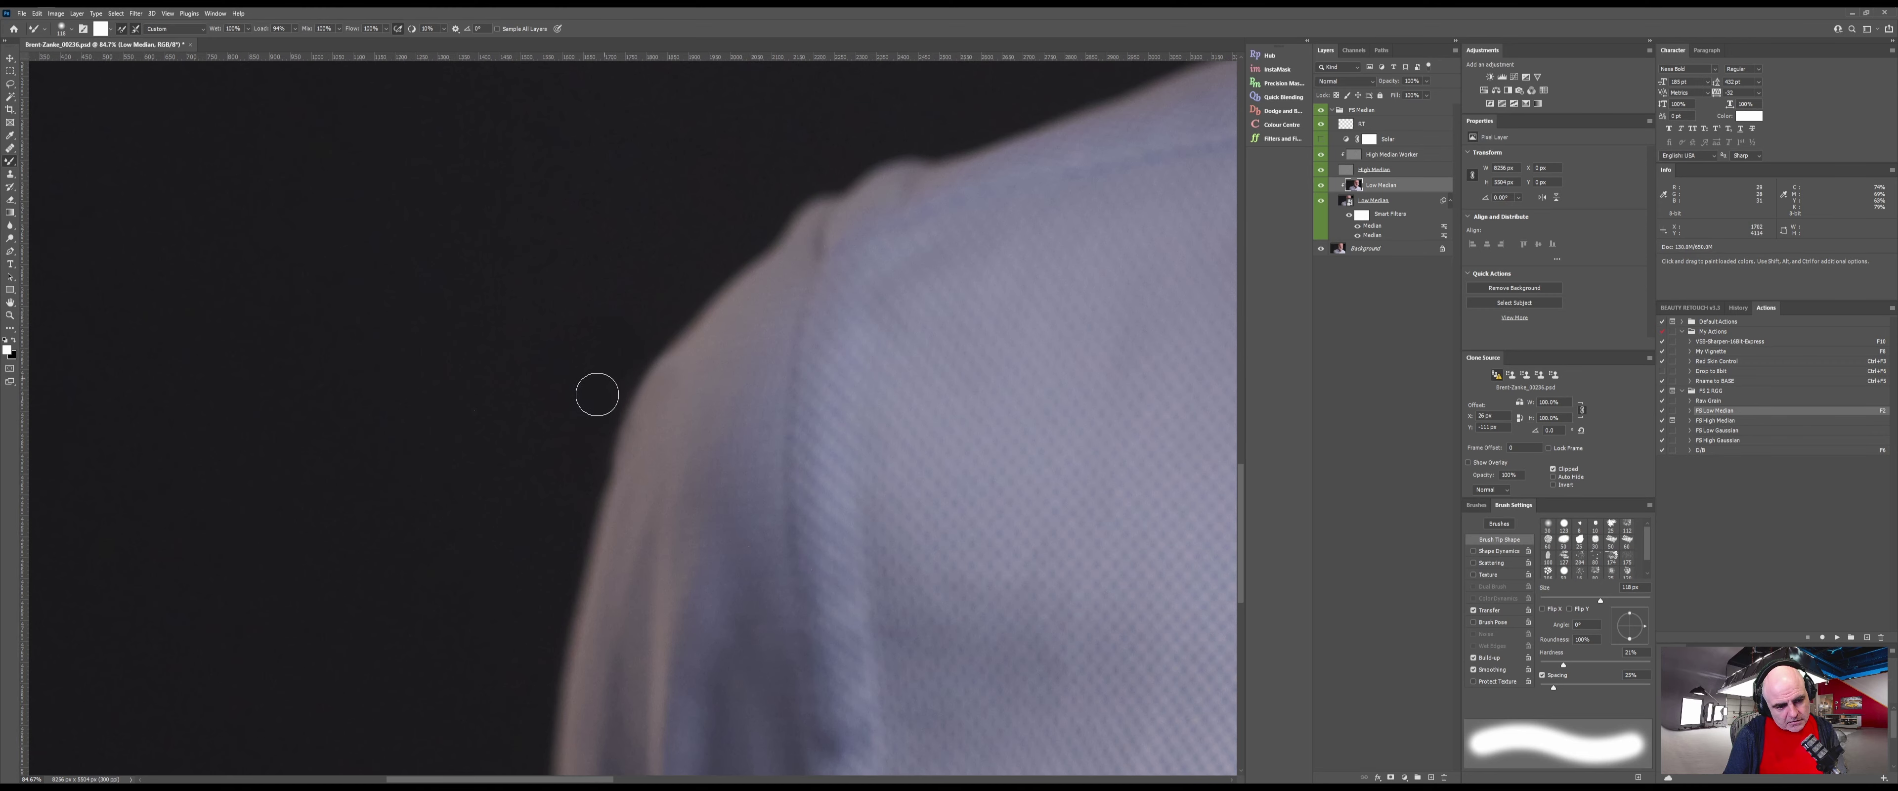
left_click_drag(729, 448, 604, 507)
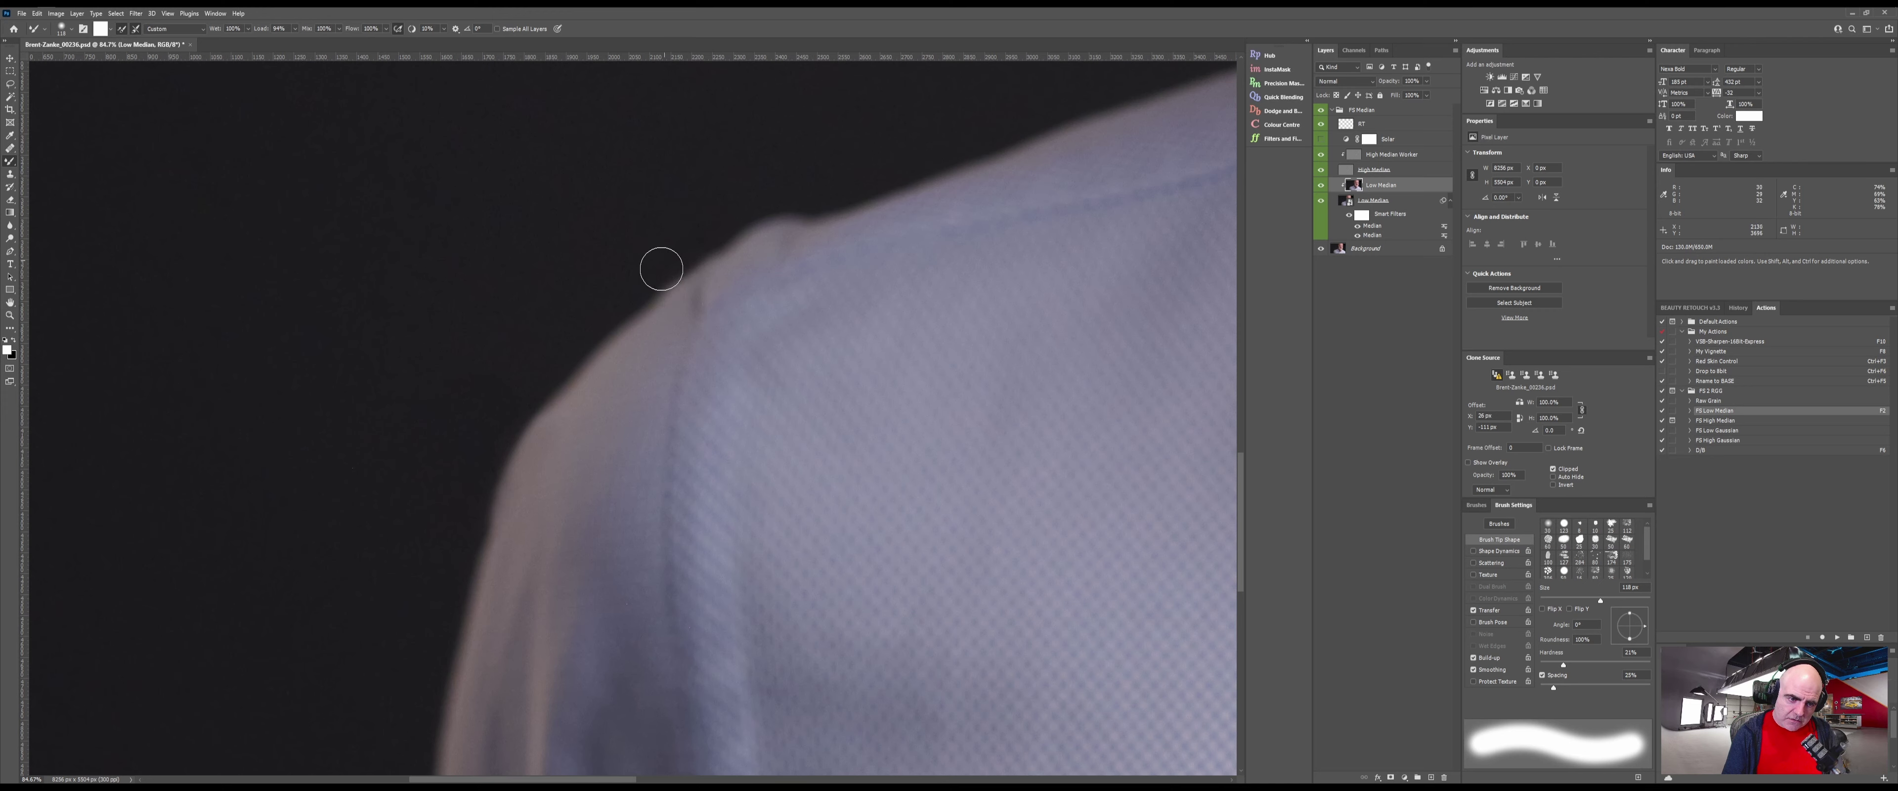
mouse_move(803, 169)
left_mouse_down()
mouse_move(760, 217)
mouse_move(777, 213)
mouse_move(709, 237)
left_mouse_up()
mouse_move(755, 193)
left_mouse_down()
mouse_move(754, 217)
mouse_move(778, 215)
mouse_move(745, 222)
left_mouse_up()
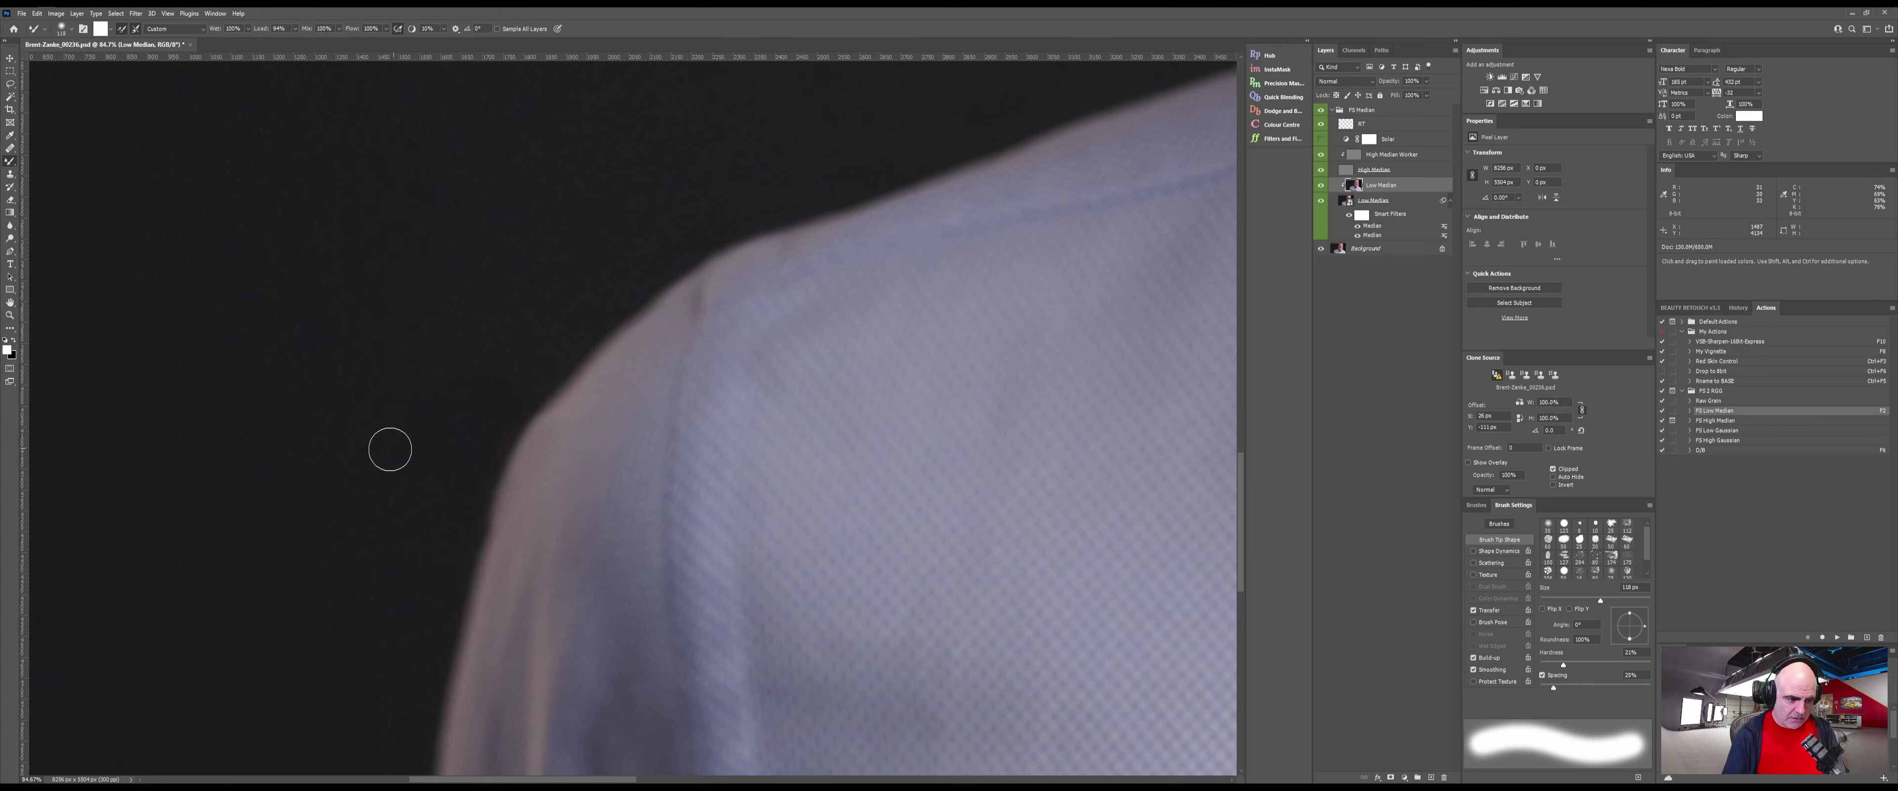
Clone clean texture over the dark background beside the sleeve on the High Median Worker layer
left_click(1351, 158)
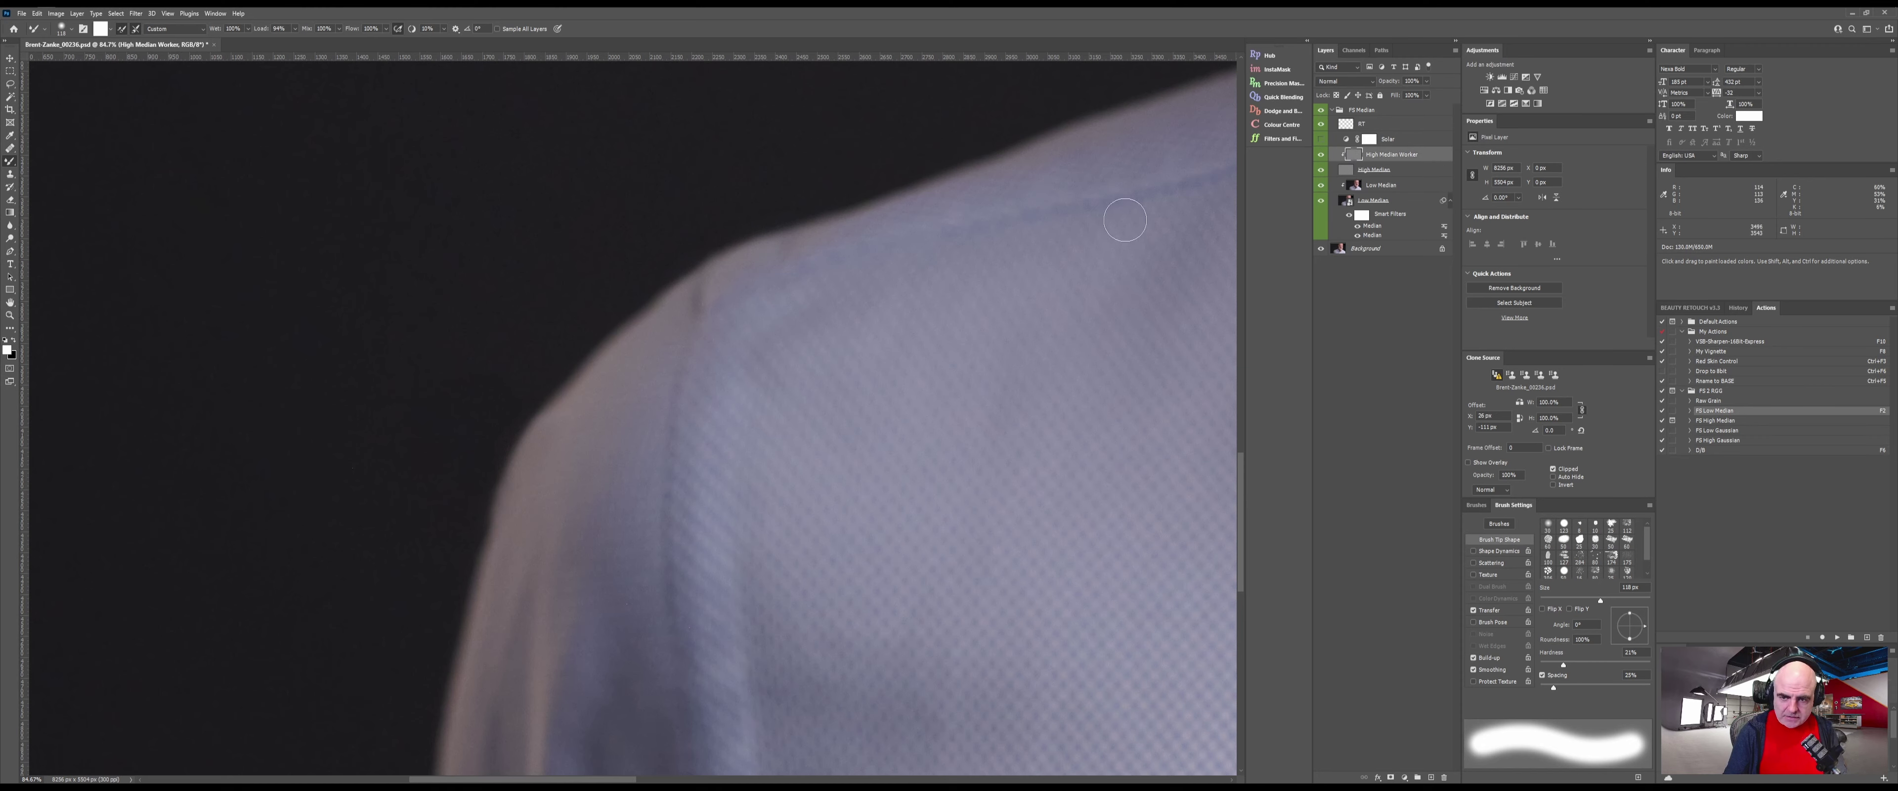
key("s")
left_click_drag(359, 432, 358, 446)
left_click(364, 422, "alt")
left_click(345, 472)
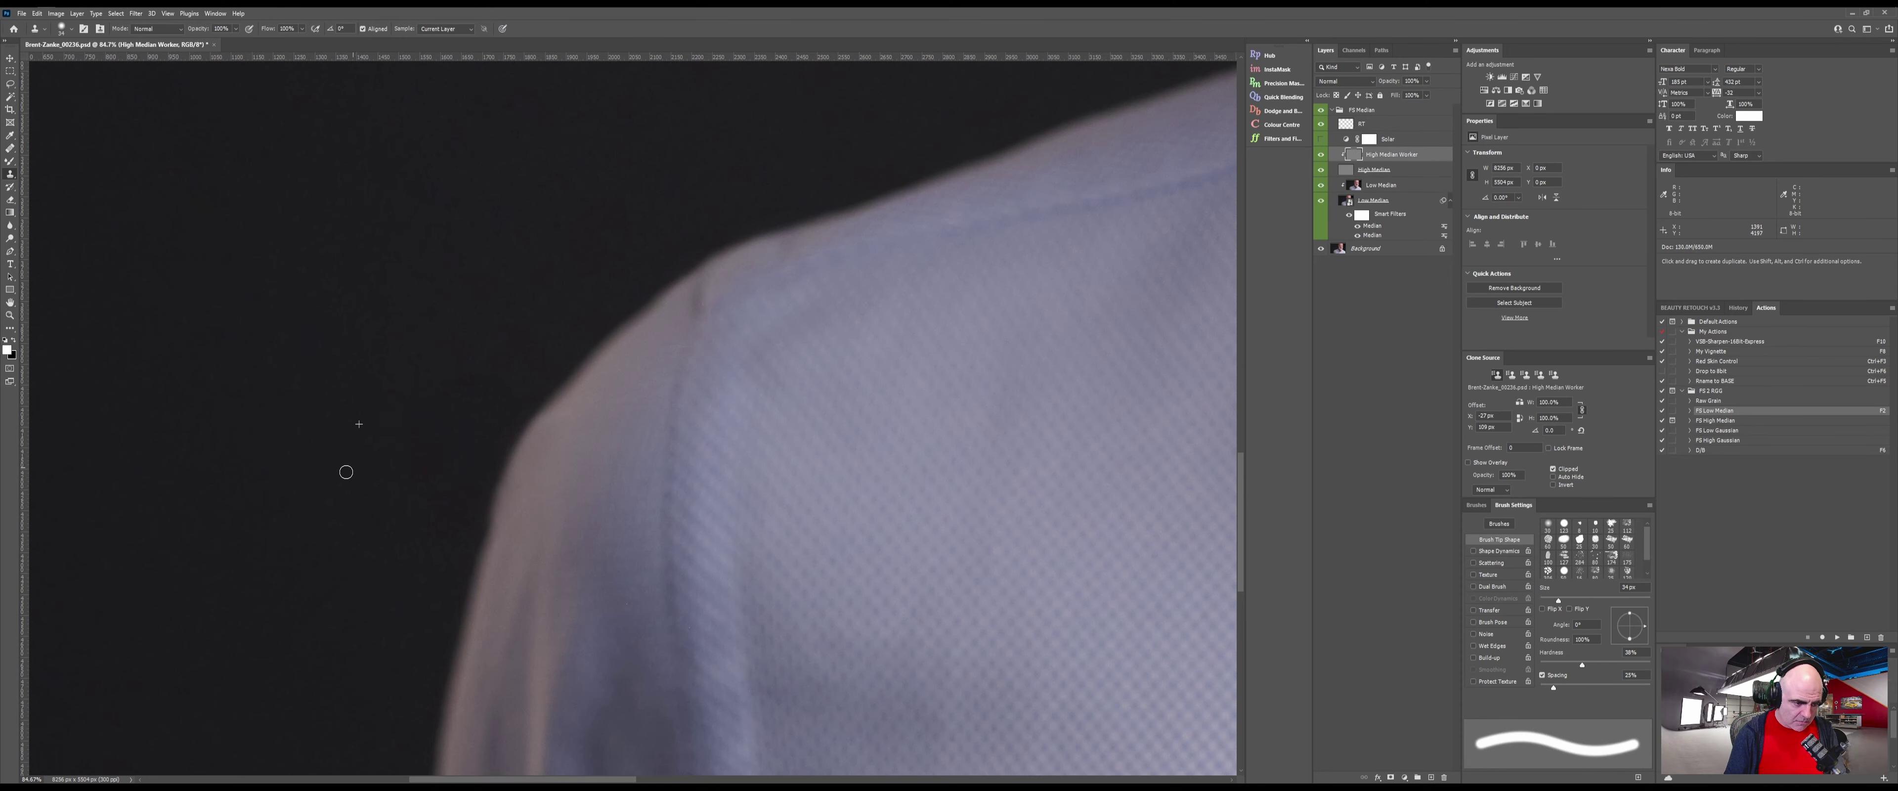
Soften the folds and shading across the shirt front on the Low Median layer with a larger Mixer Brush
mouse_move(782, 452)
left_mouse_down()
mouse_move(790, 522)
mouse_move(767, 560)
left_mouse_up()
left_click_drag(855, 497, 729, 497)
left_click_drag(861, 492, 651, 423)
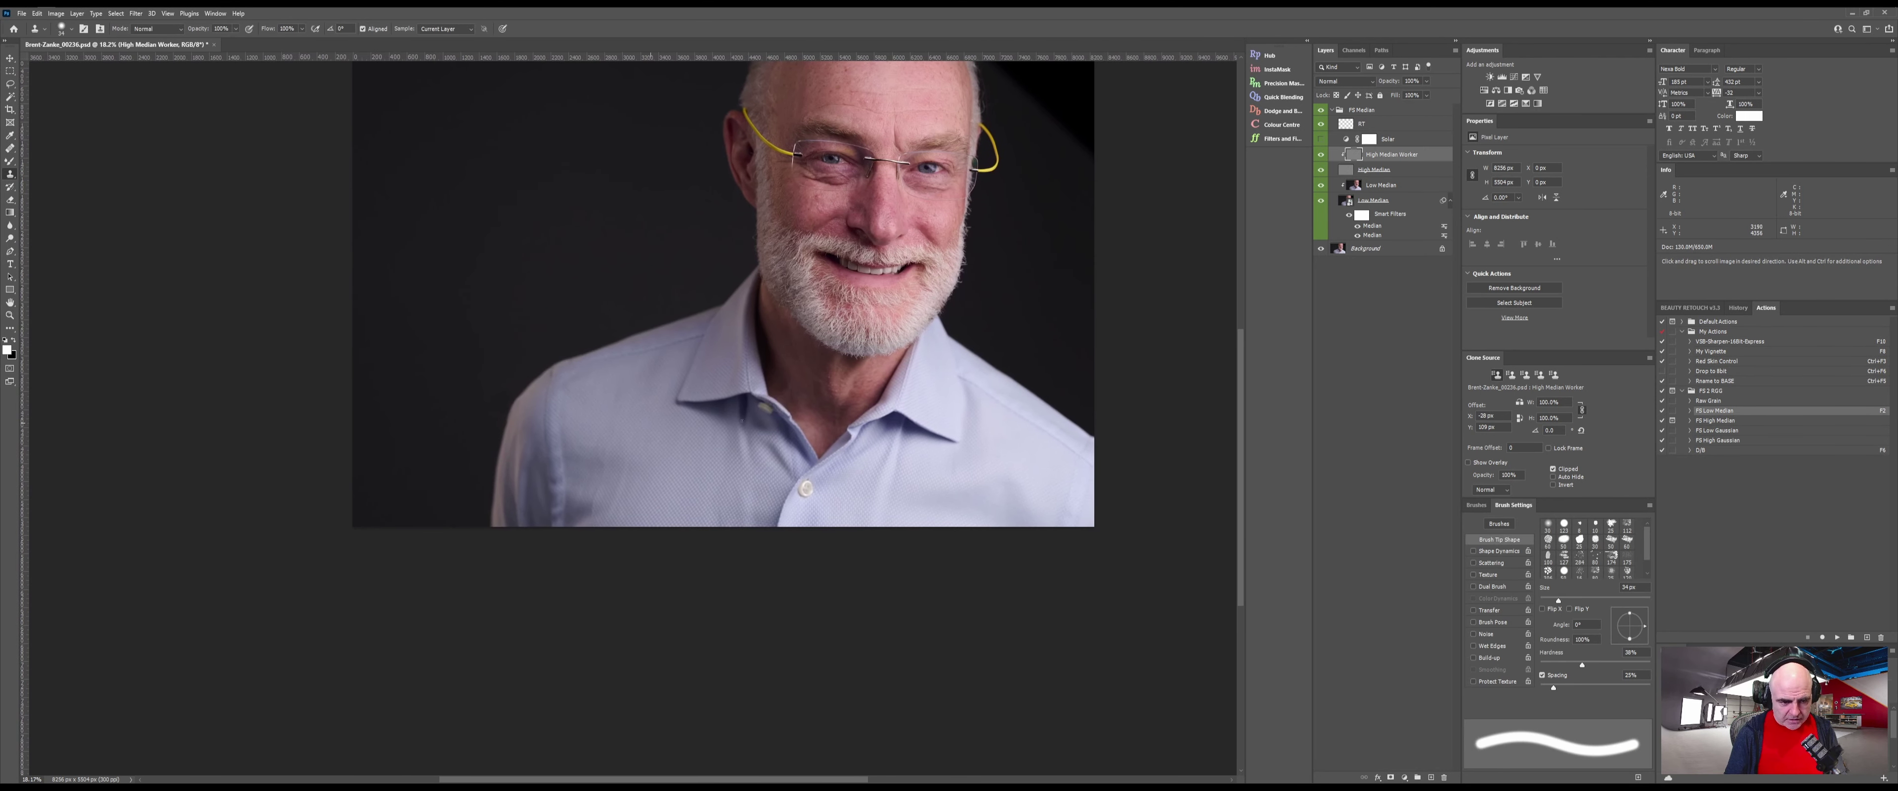
left_click(1360, 187)
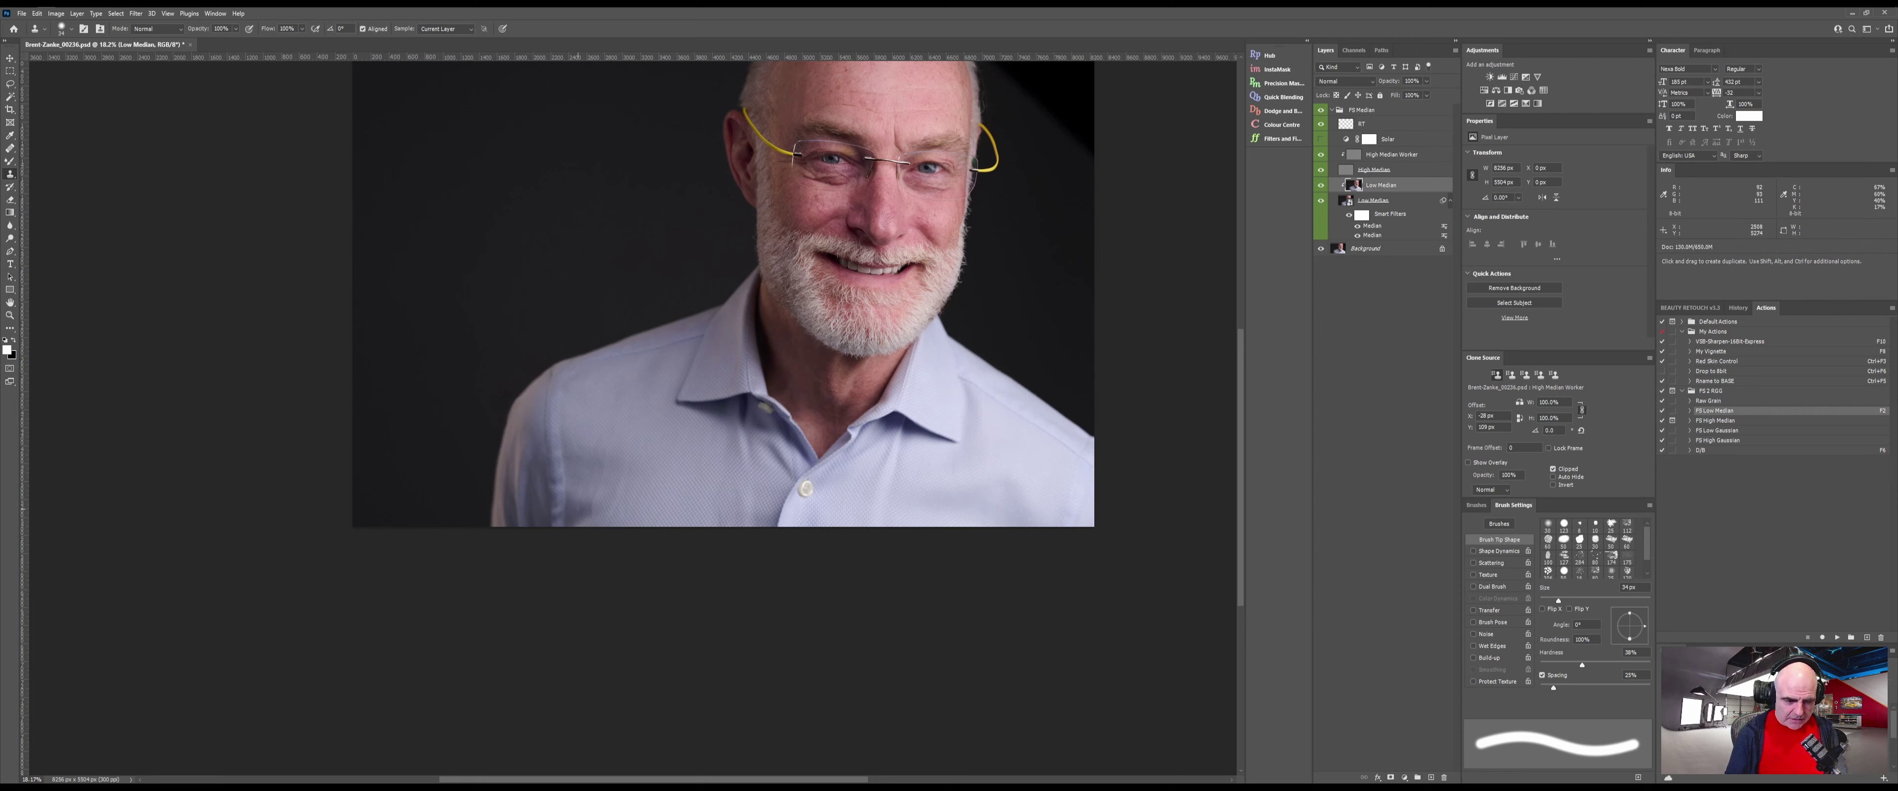
key("b")
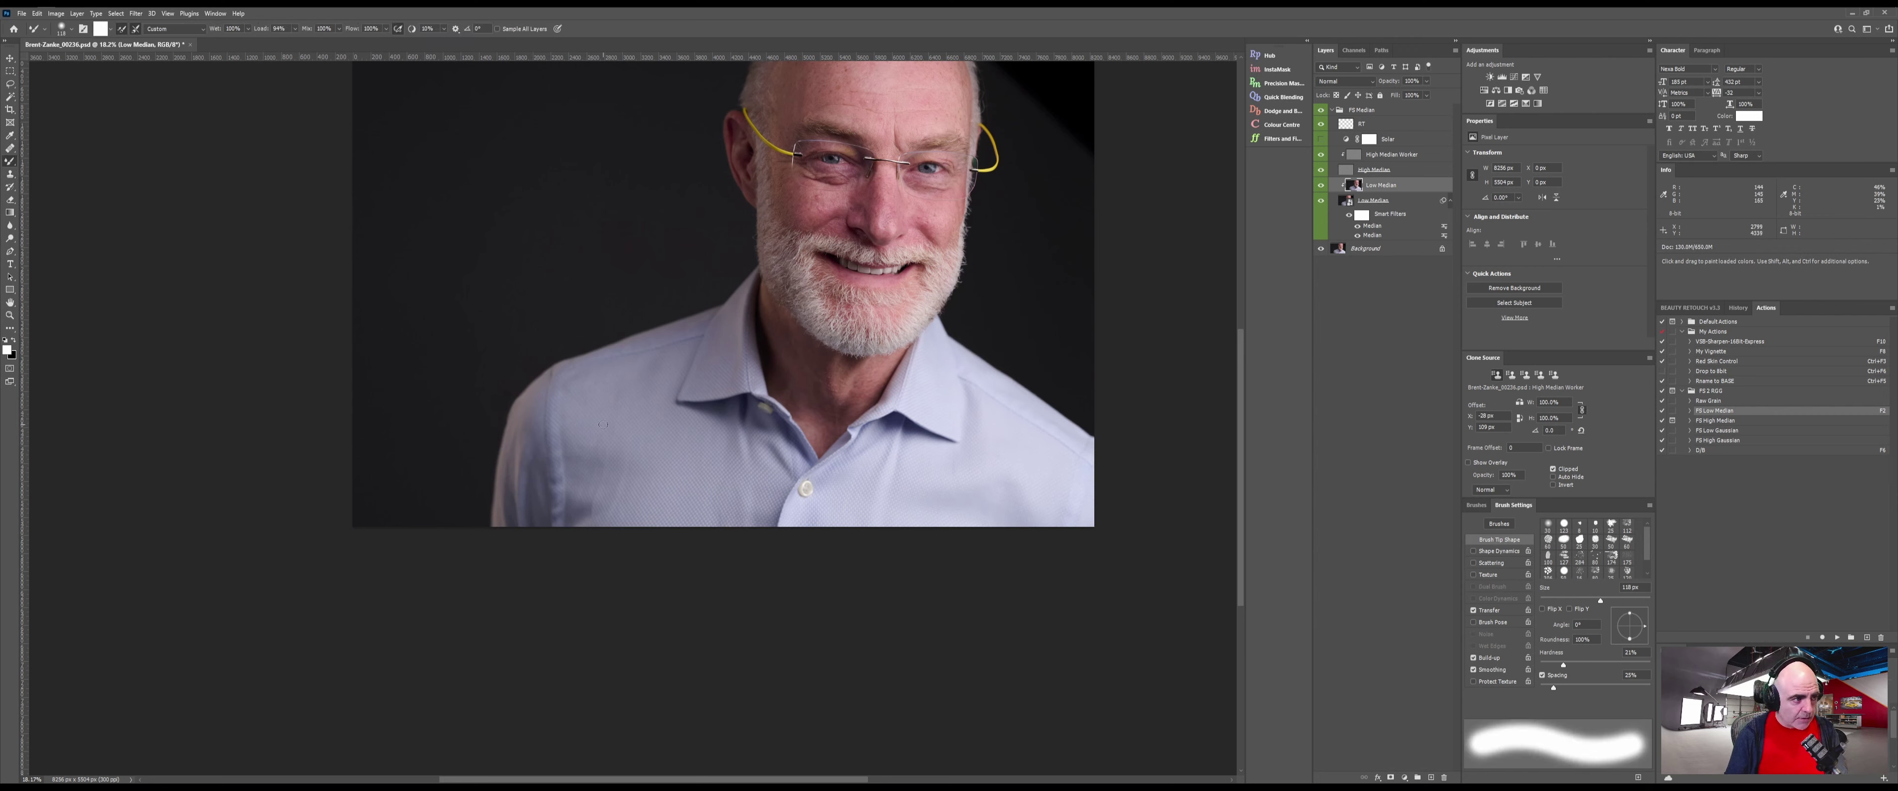
right_click(608, 471, "alt")
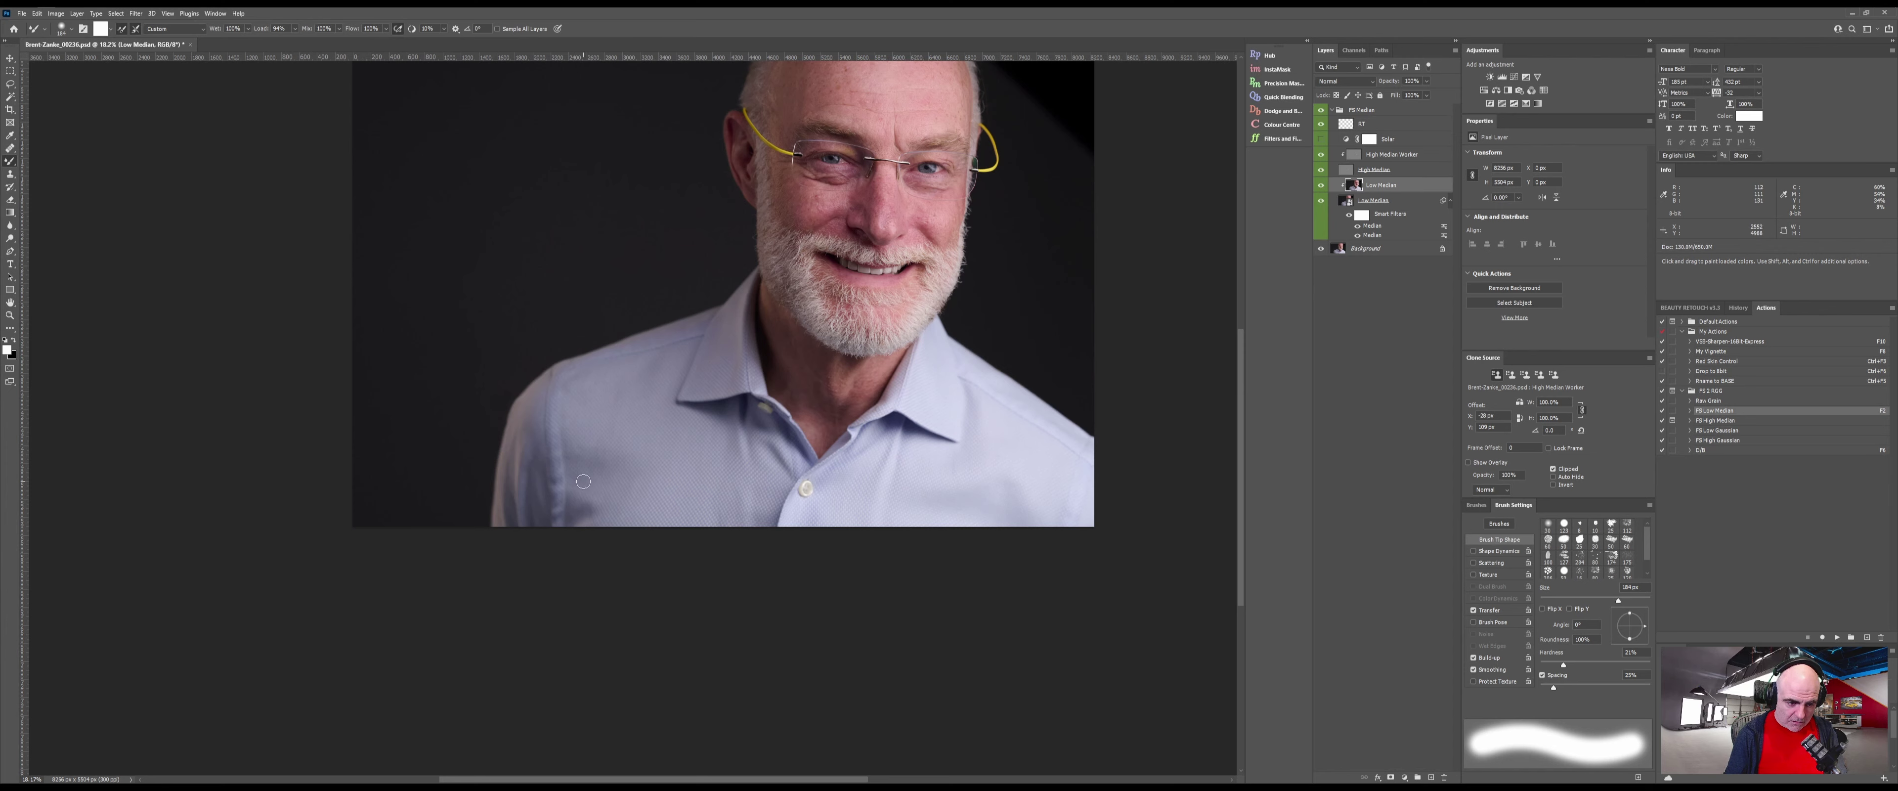
right_click(655, 462, "alt")
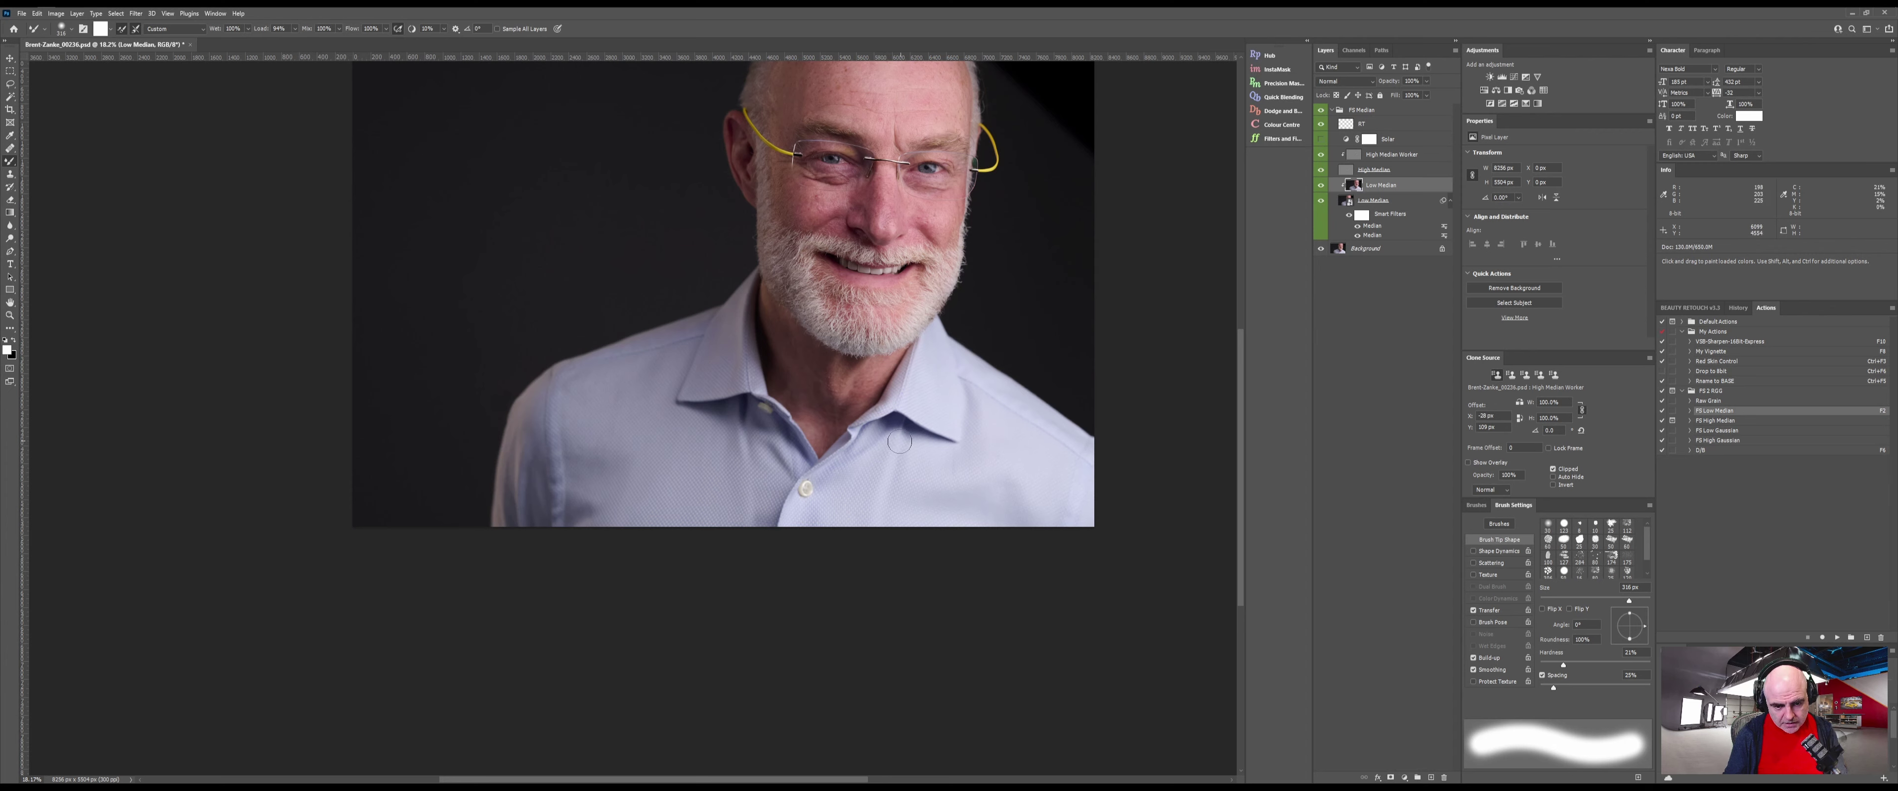
mouse_move(887, 529)
left_mouse_down()
mouse_move(893, 474)
mouse_move(889, 523)
left_mouse_up()
Clone shirt texture over the crease just beneath the collar point on the High Median Worker layer
key("ctrl+space")
mouse_move(902, 505)
left_mouse_down()
mouse_move(962, 510)
mouse_move(872, 364)
mouse_move(862, 447)
mouse_move(848, 350)
mouse_move(880, 331)
mouse_move(890, 291)
mouse_move(900, 307)
mouse_move(911, 293)
left_mouse_up()
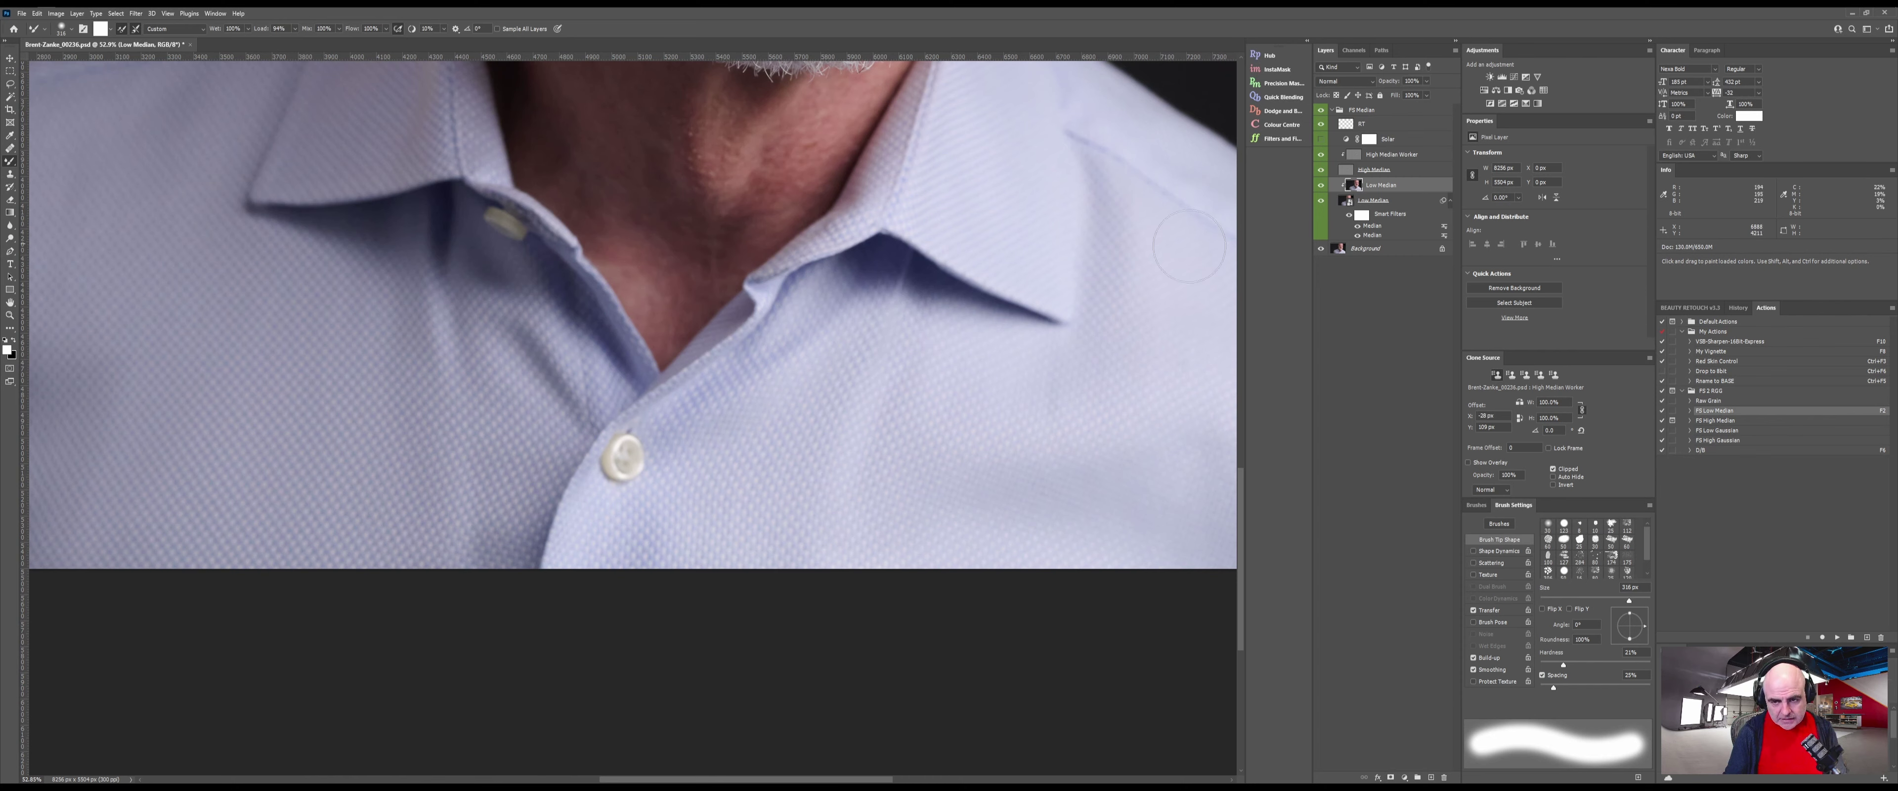
key("alt+]")
key("alt+]")
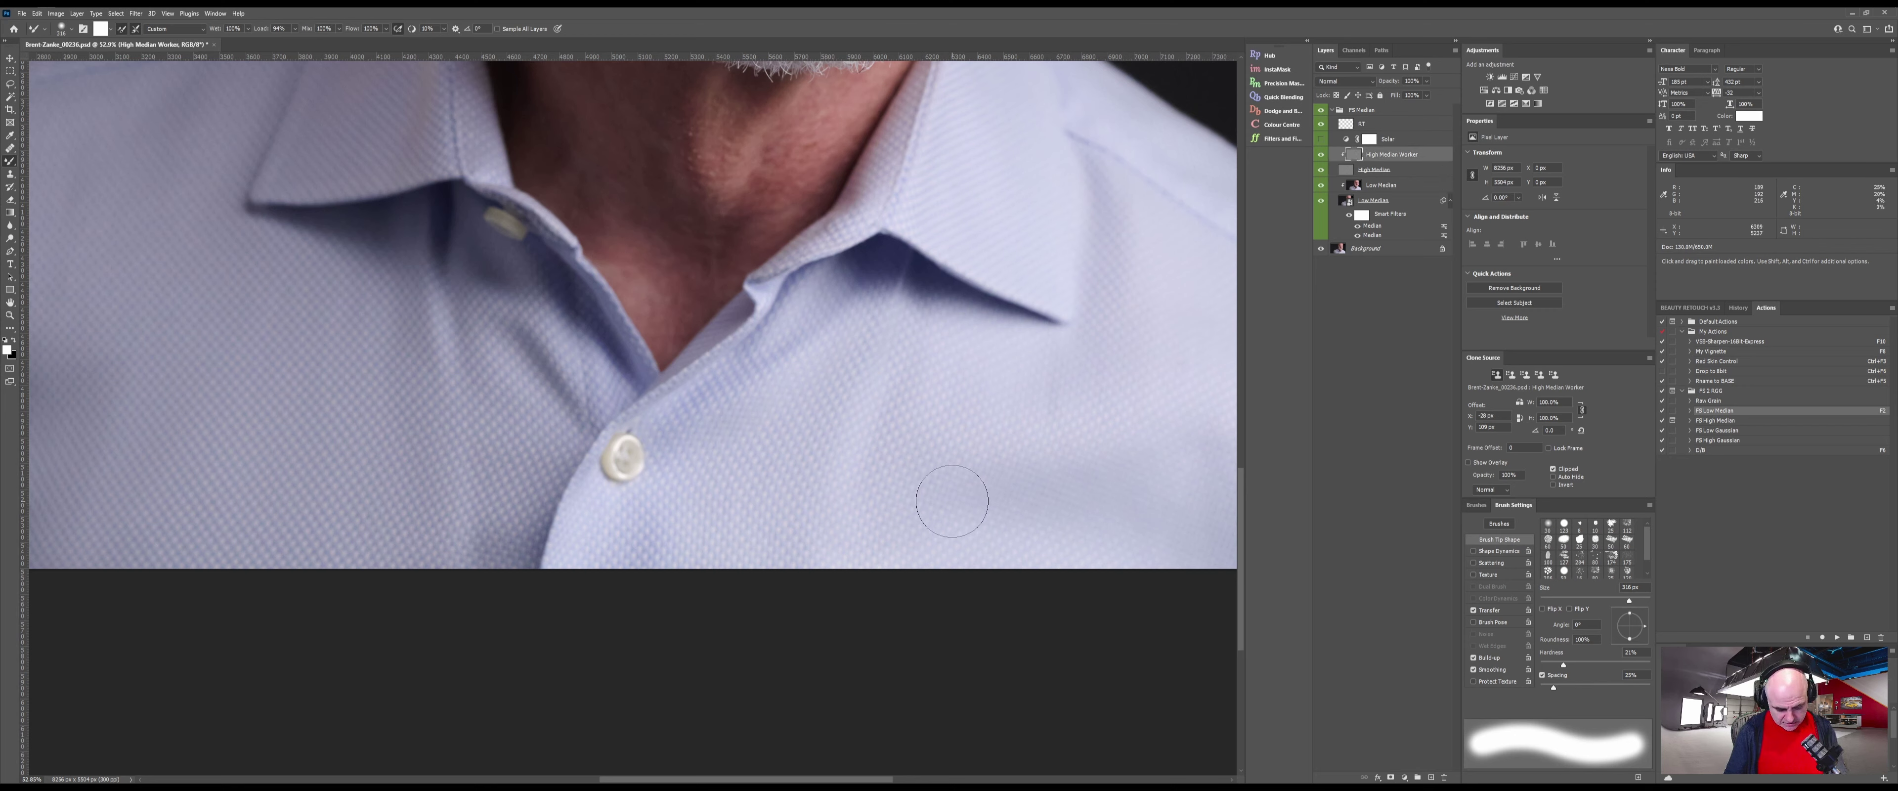
key("s")
left_click_drag(919, 310, 932, 310)
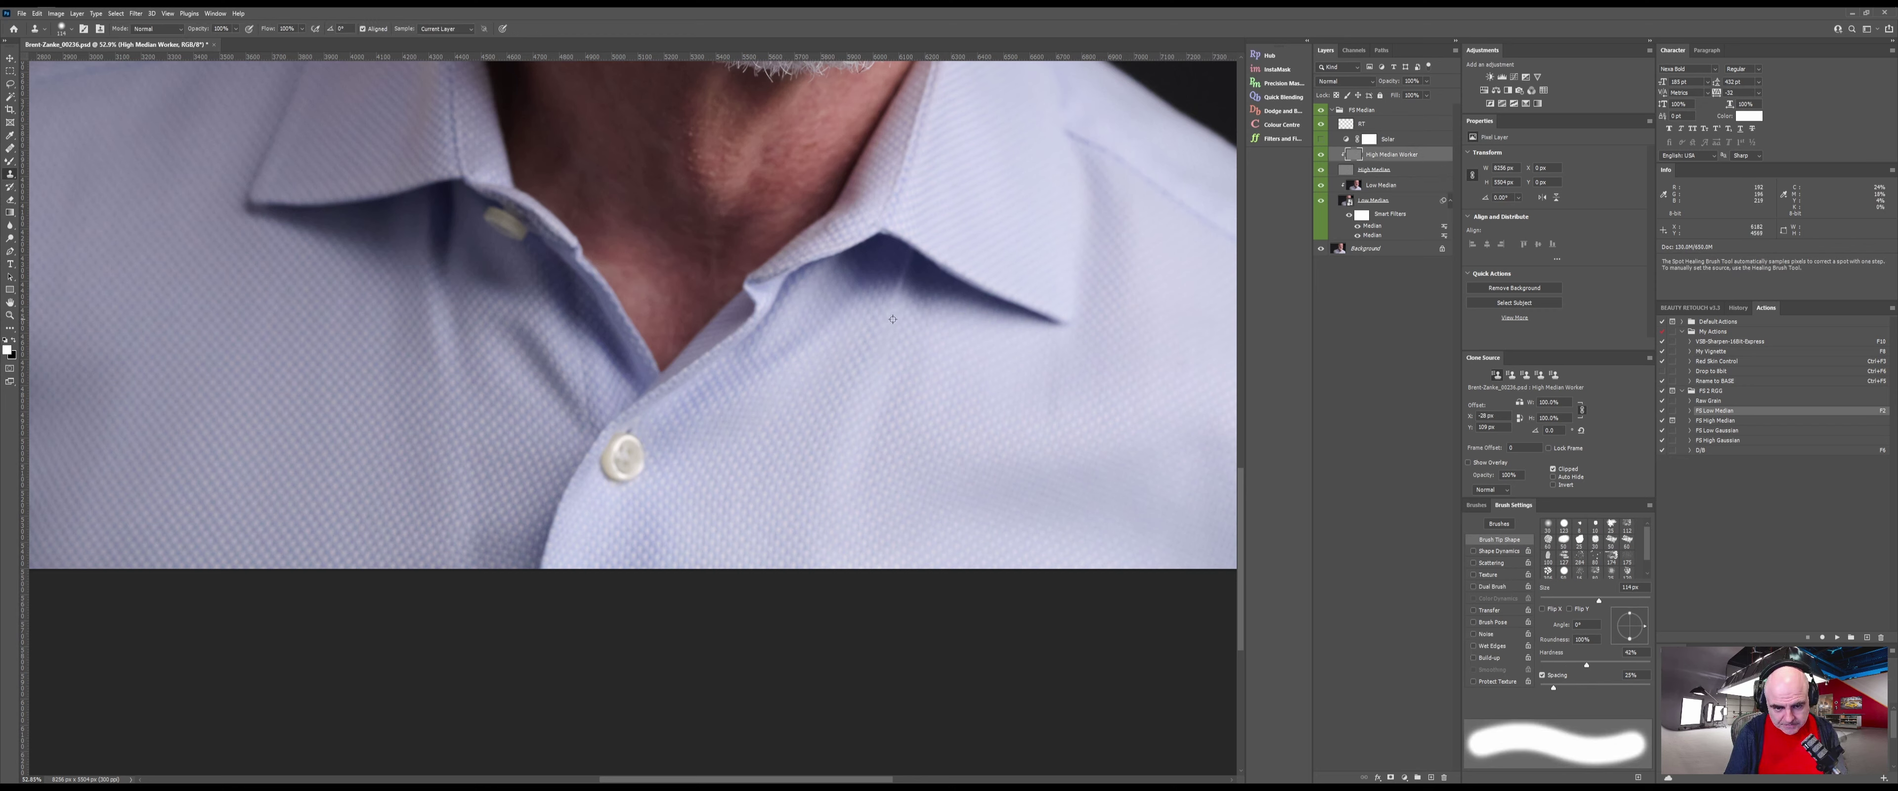
left_click(897, 308, "alt")
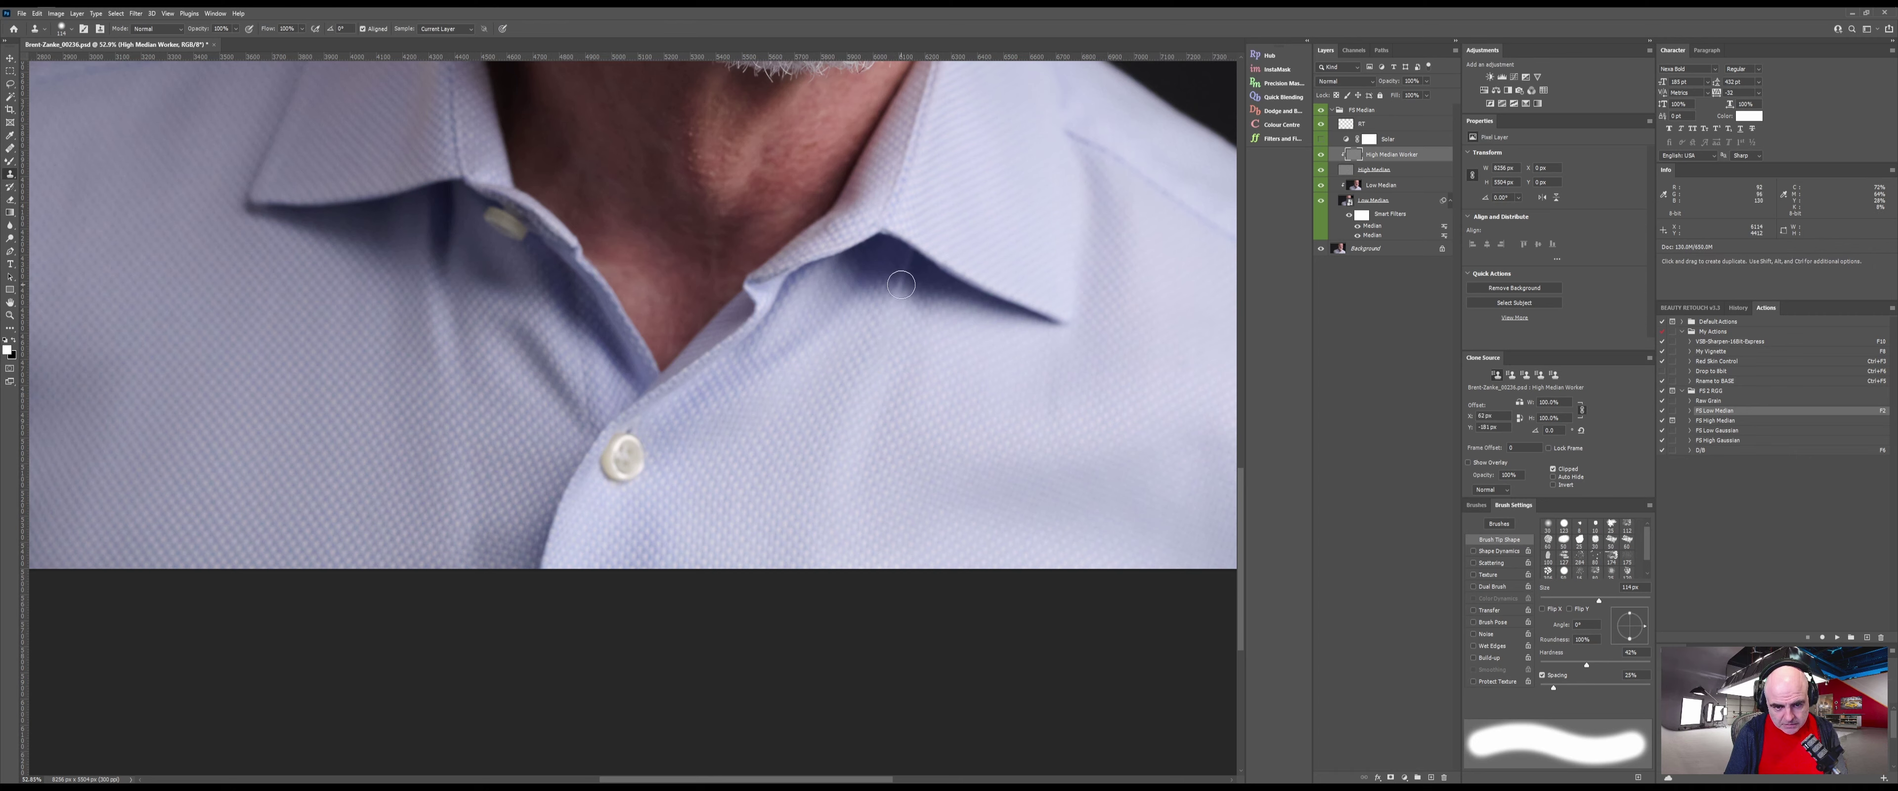
mouse_move(892, 334)
left_mouse_down()
mouse_move(905, 264)
mouse_move(909, 281)
left_mouse_up()
Resample nearby fabric repeatedly and clone it over the rest of the crease running down the shirt front
left_click(888, 260, "alt")
left_click(895, 259, "alt")
left_click(915, 364, "alt")
left_click(905, 312)
left_click(927, 330, "alt")
left_click_drag(860, 466, 879, 386)
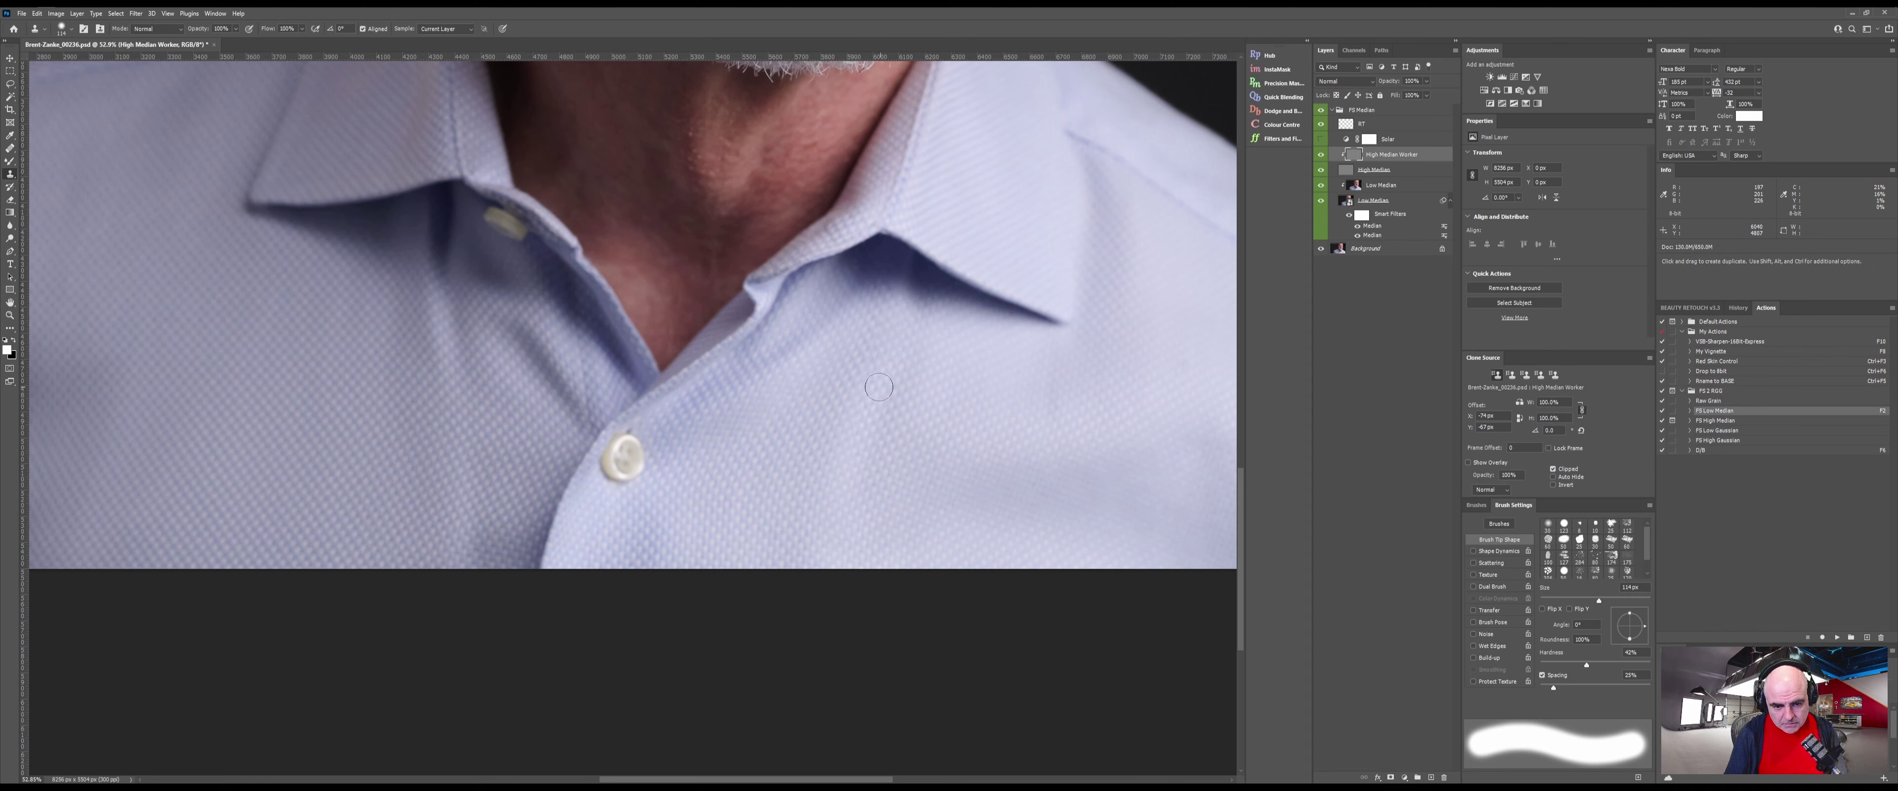
left_click(878, 295, "alt")
left_click_drag(844, 529, 890, 414)
left_click(949, 372, "alt")
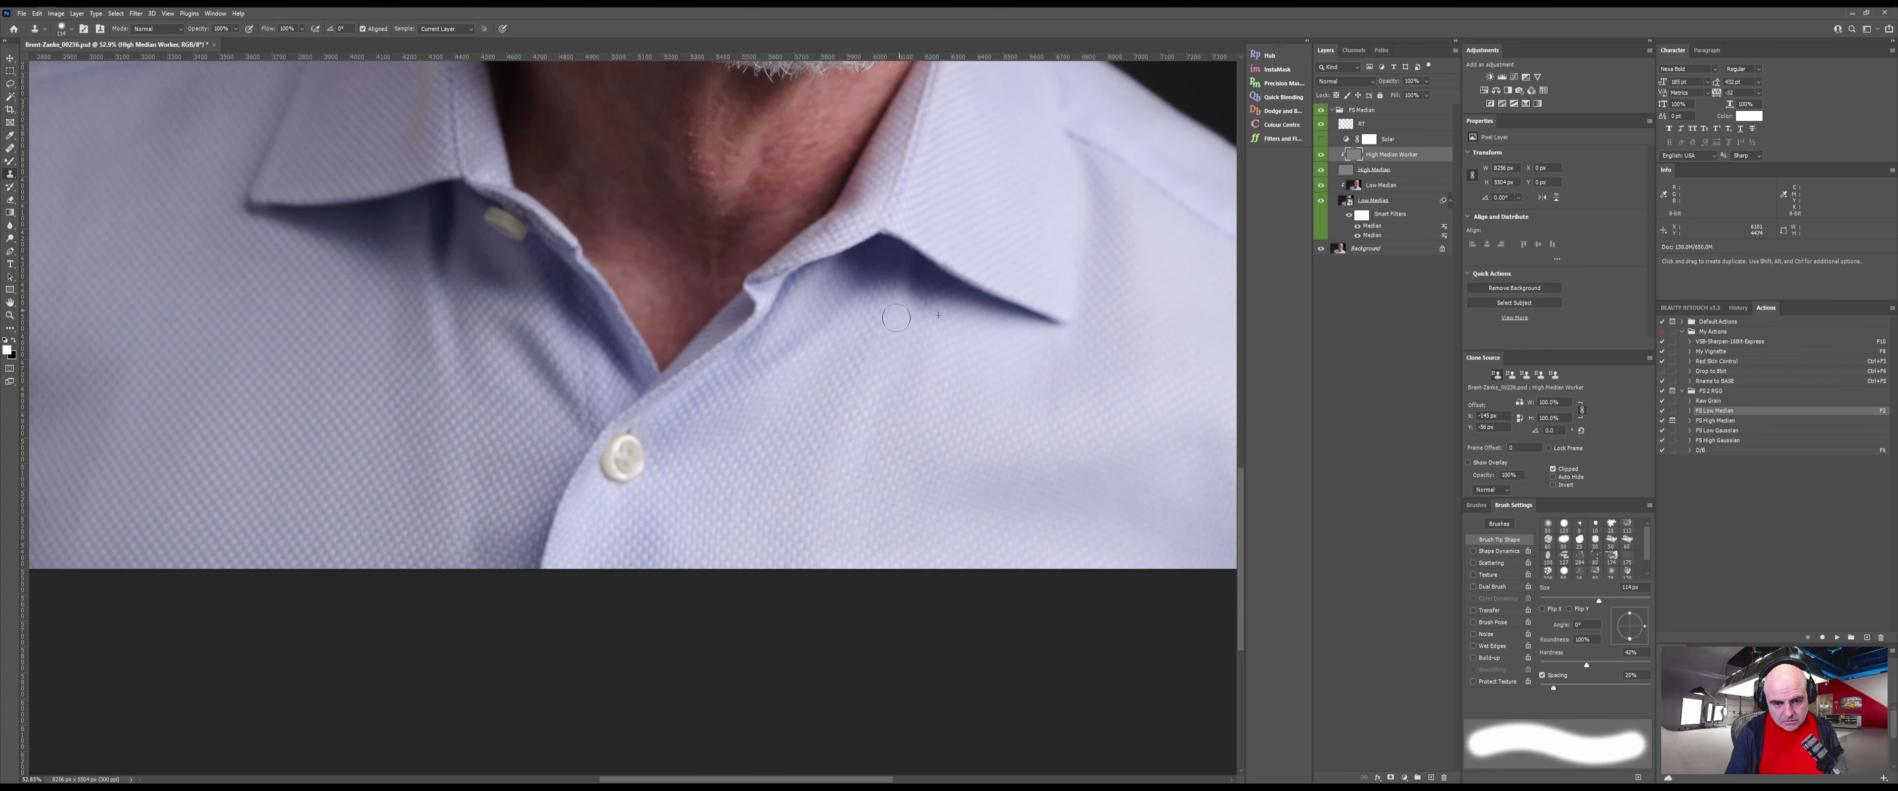
Clone fabric texture over the remaining crease inside the shadow directly under the collar edge
key("z")
mouse_move(818, 423)
left_mouse_down()
mouse_move(773, 405)
mouse_move(910, 393)
left_mouse_up()
key("s")
key("z")
key("s")
left_click(827, 340, "alt")
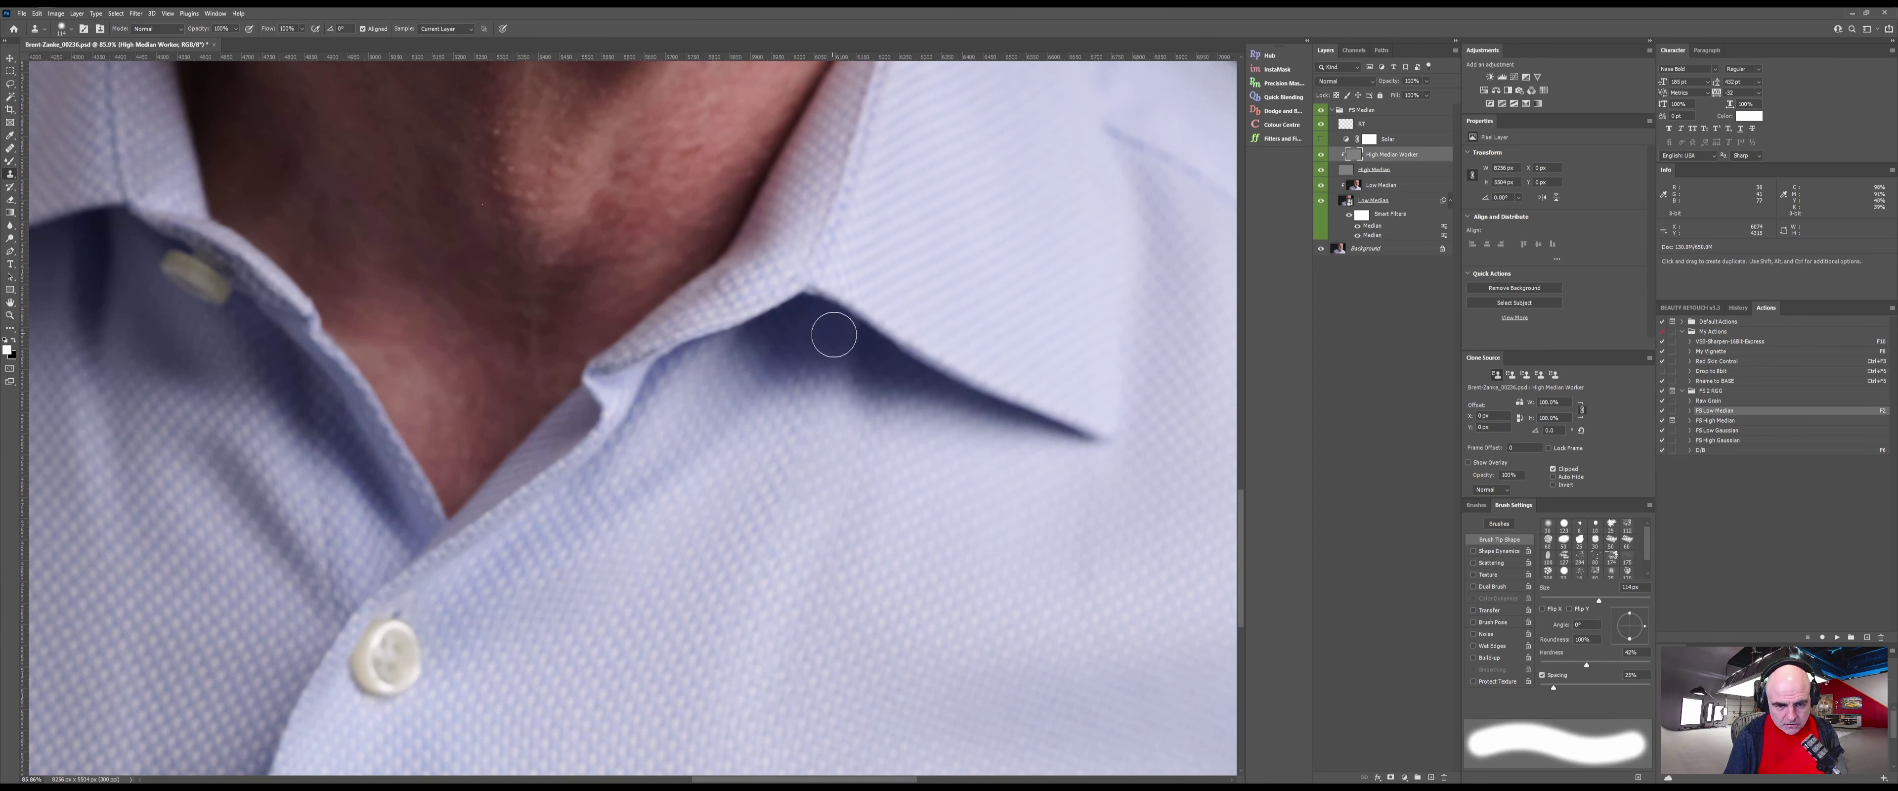
left_click_drag(855, 344, 841, 374)
Blend the shading of the crease under the collar on the Low Median layer with the Mixer Brush
left_click(1357, 189)
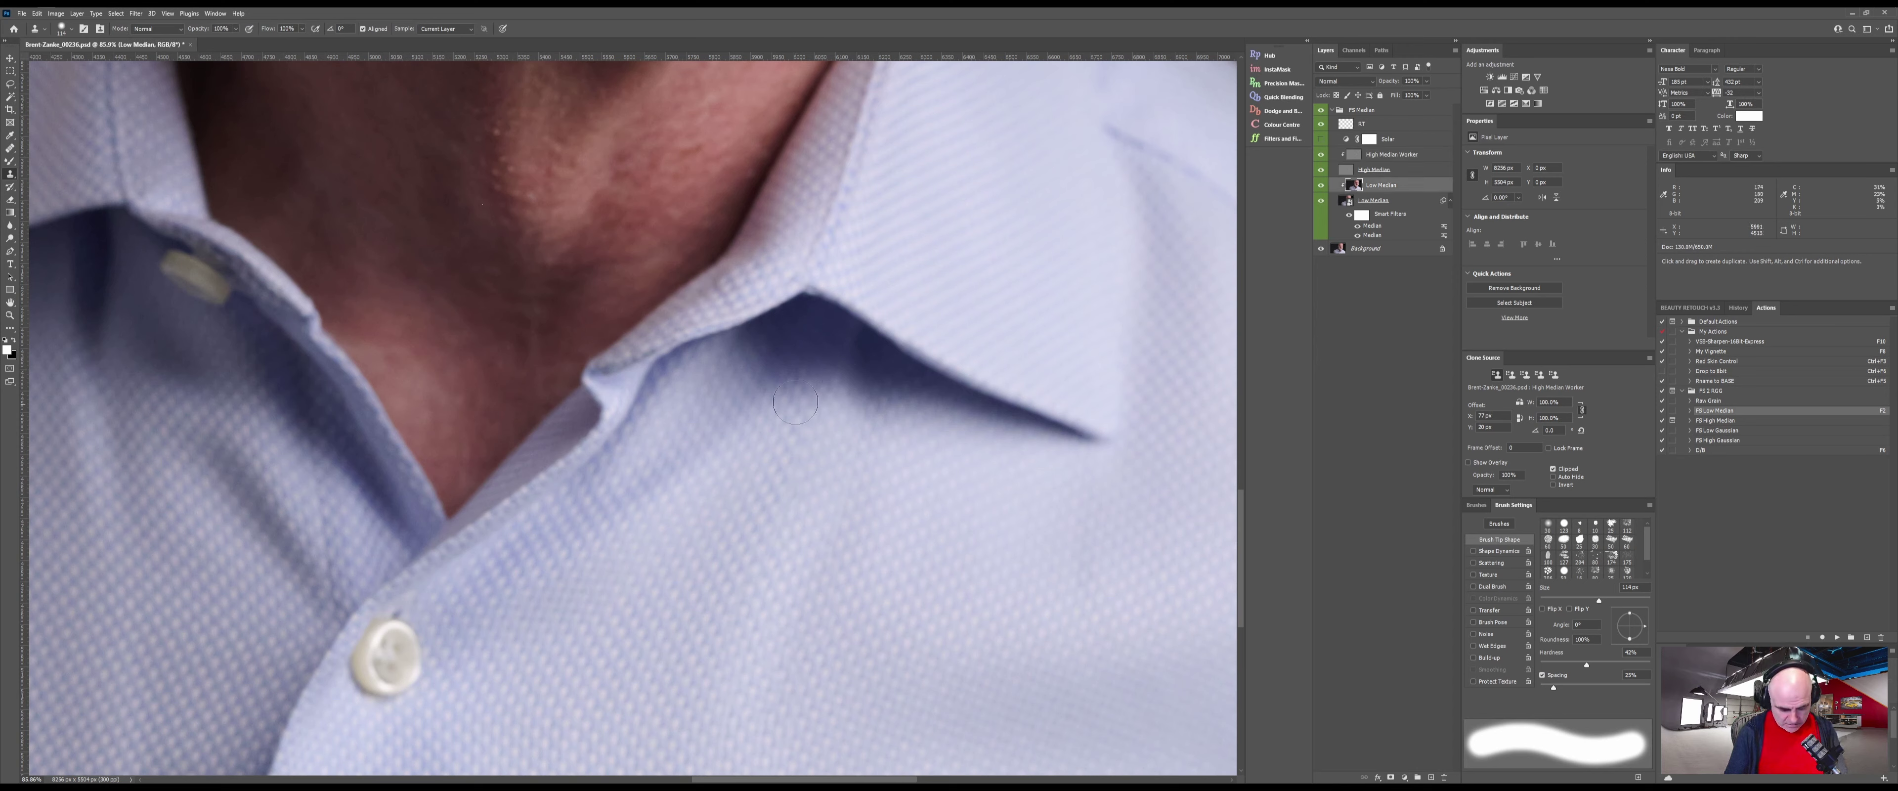
key("b")
left_click_drag(859, 365, 816, 361)
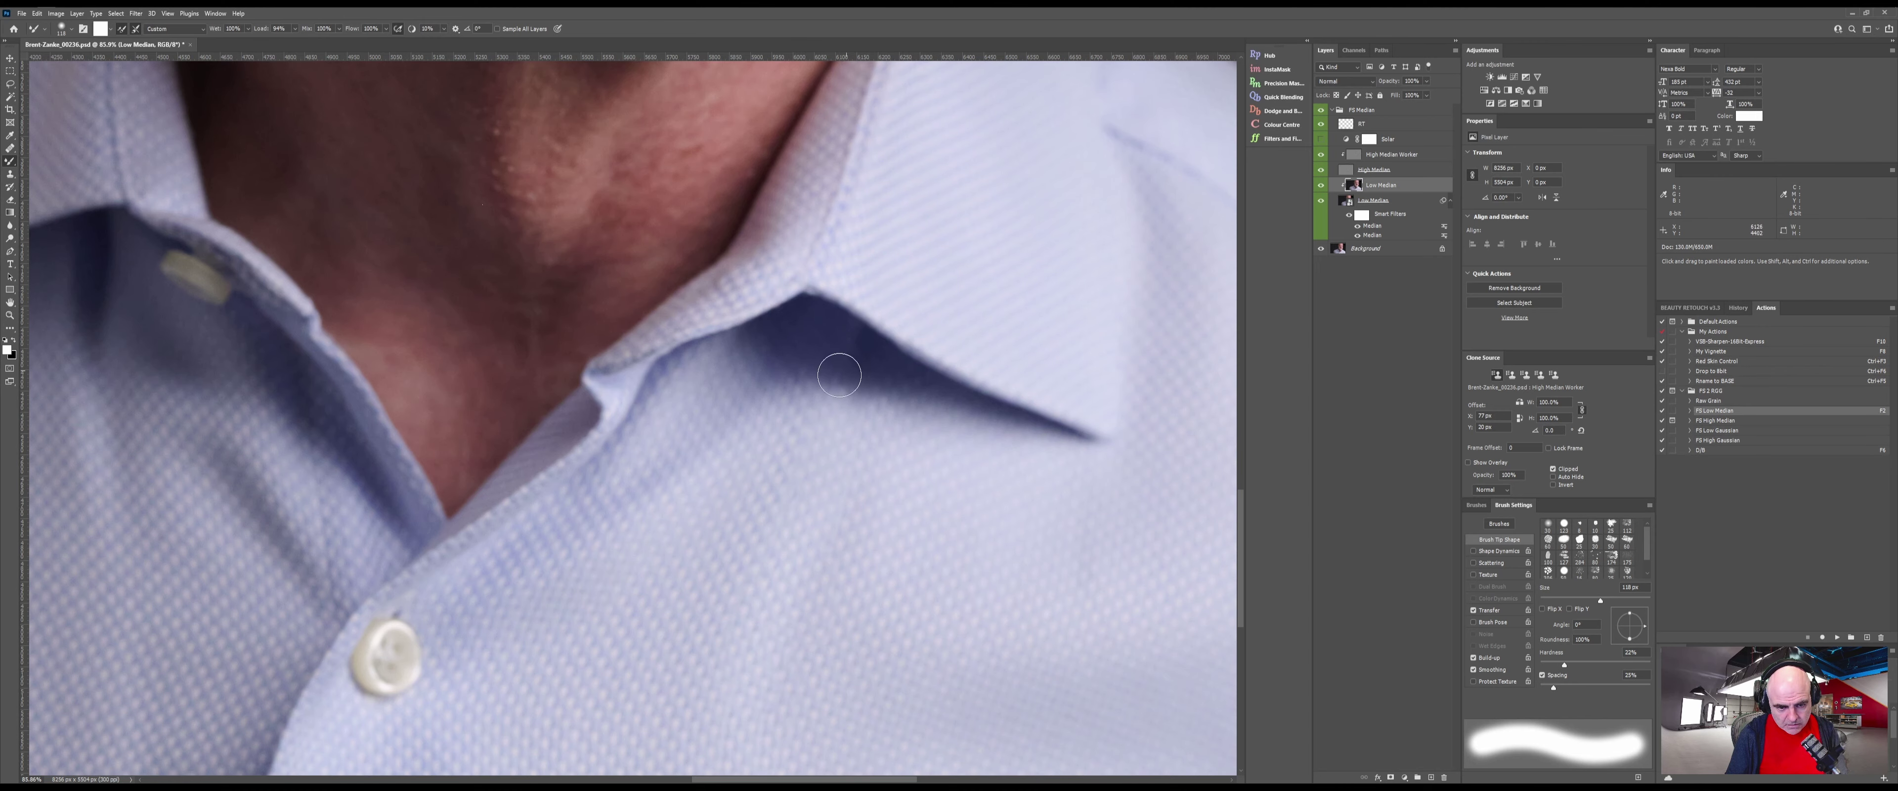
Clone background texture over the stray hairs along the beard and cheek edge on the High Median Worker layer
mouse_move(875, 460)
left_mouse_down()
mouse_move(808, 487)
mouse_move(757, 440)
left_mouse_up()
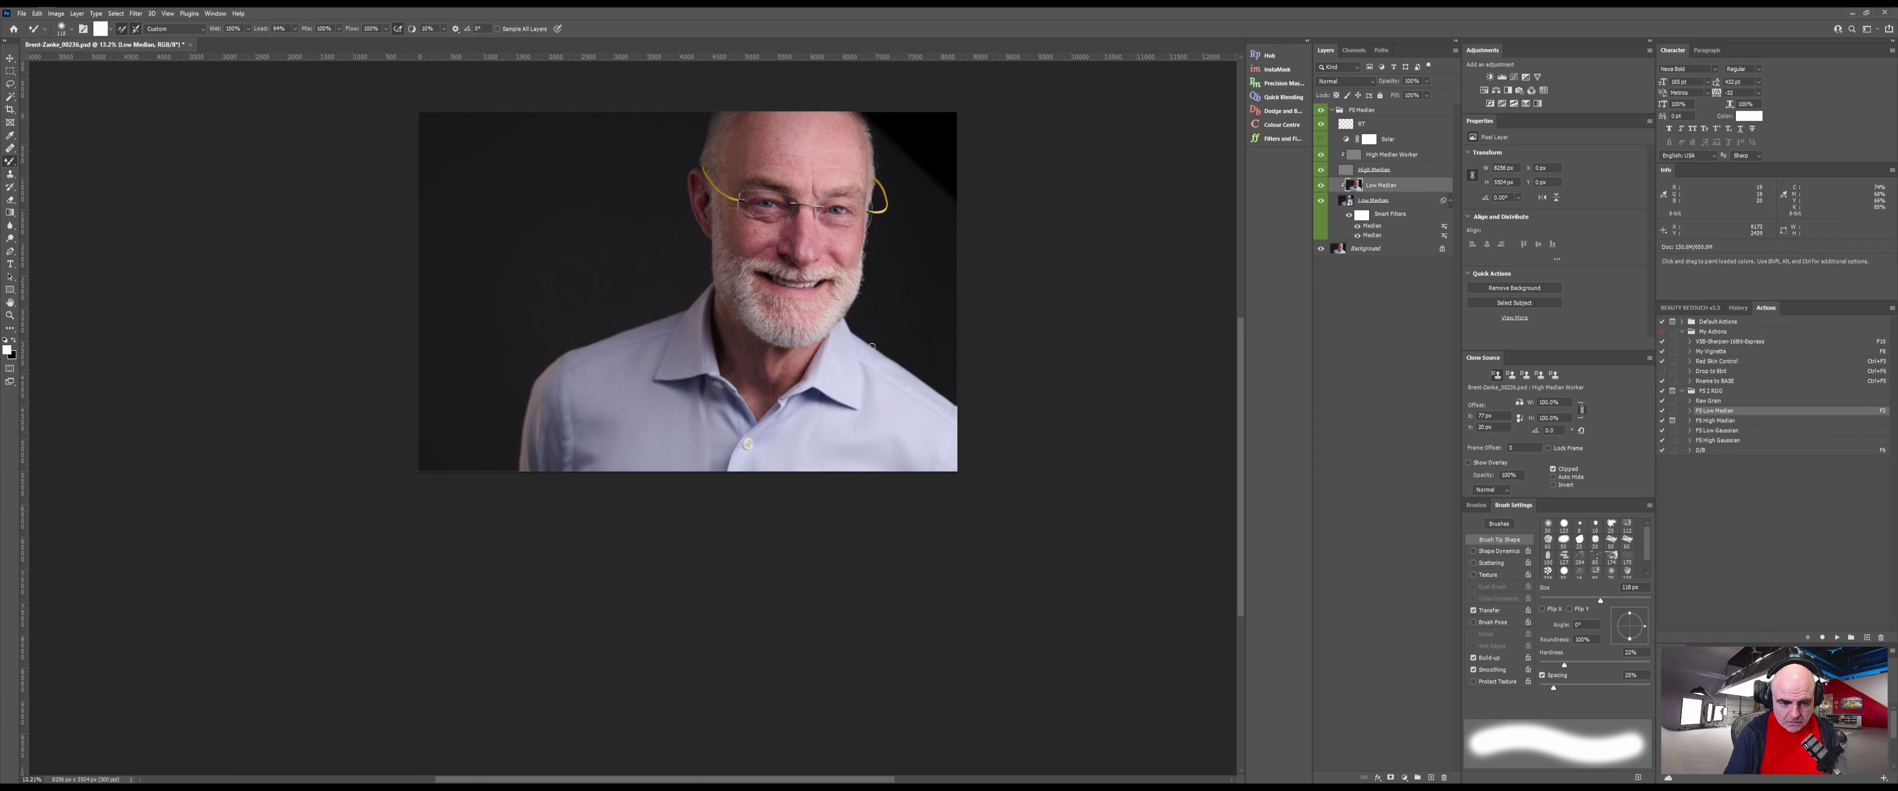
key("z")
mouse_move(708, 460)
left_mouse_down()
mouse_move(765, 464)
mouse_move(736, 464)
left_mouse_up()
left_click_drag(1004, 448, 889, 501)
left_click_drag(904, 174, 871, 464)
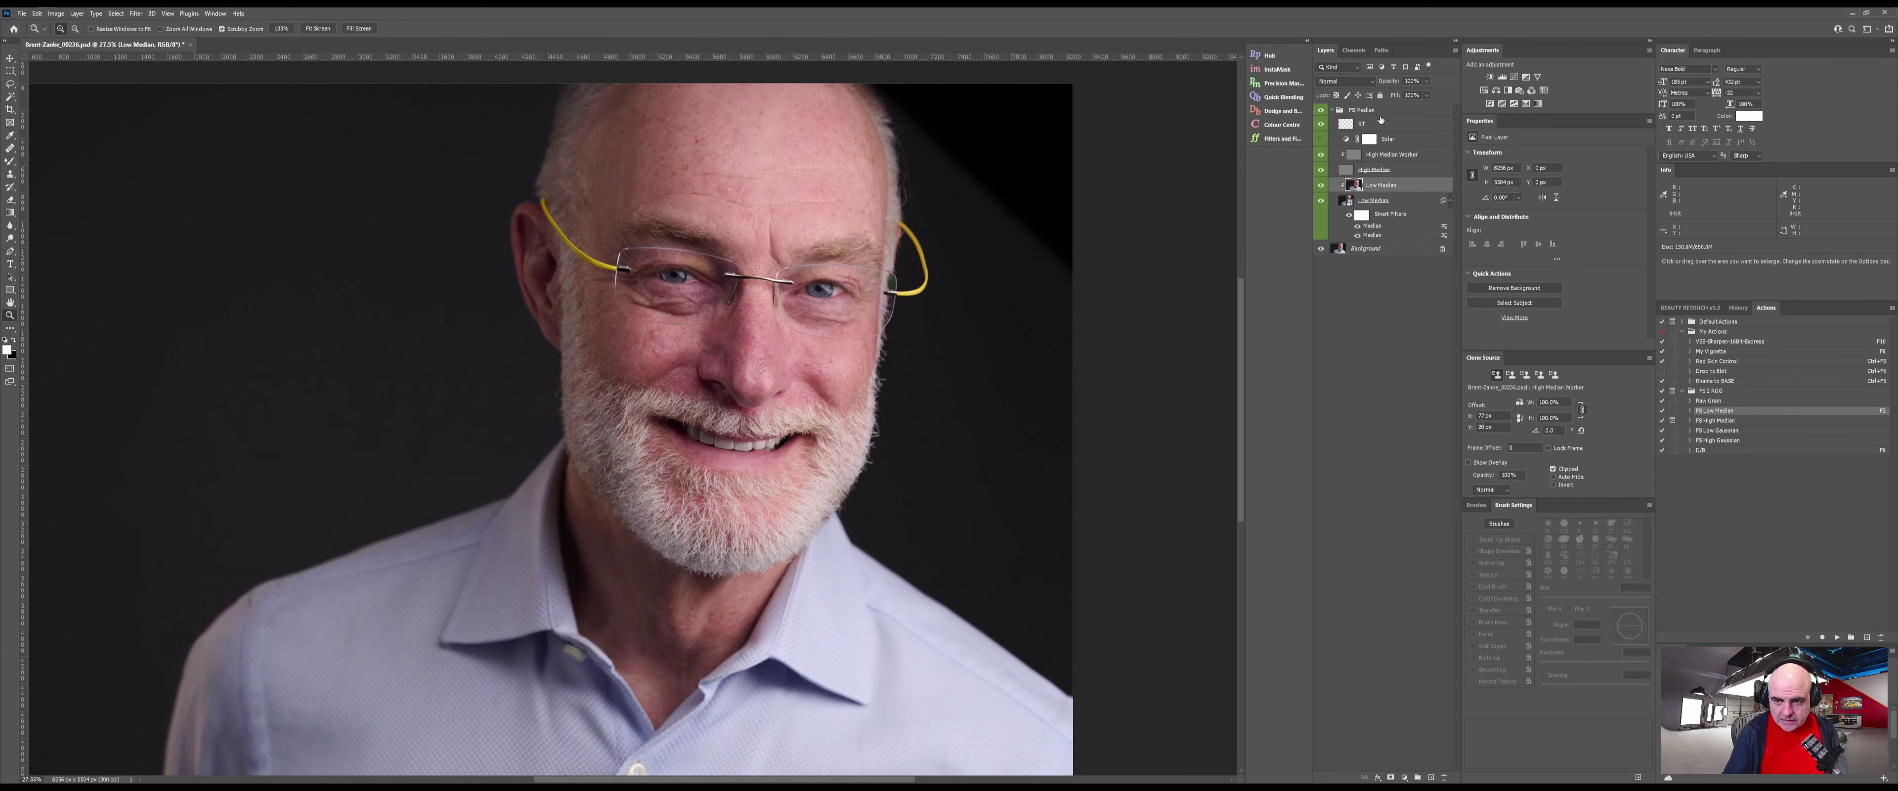
left_click(1356, 156)
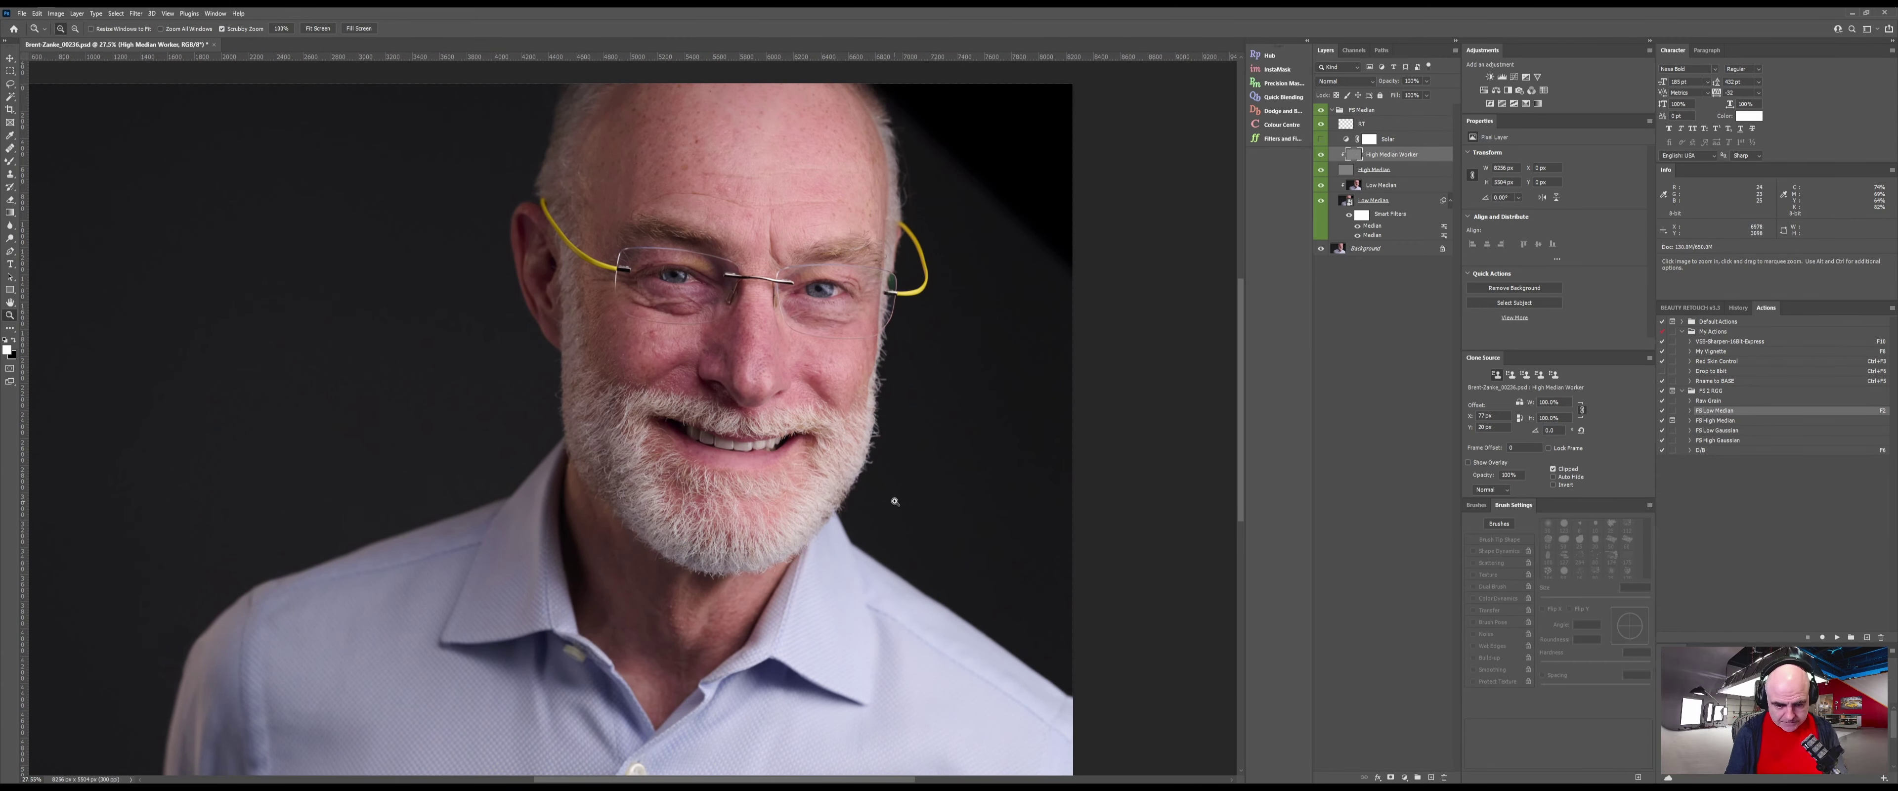
left_click_drag(889, 477, 942, 479)
key("s")
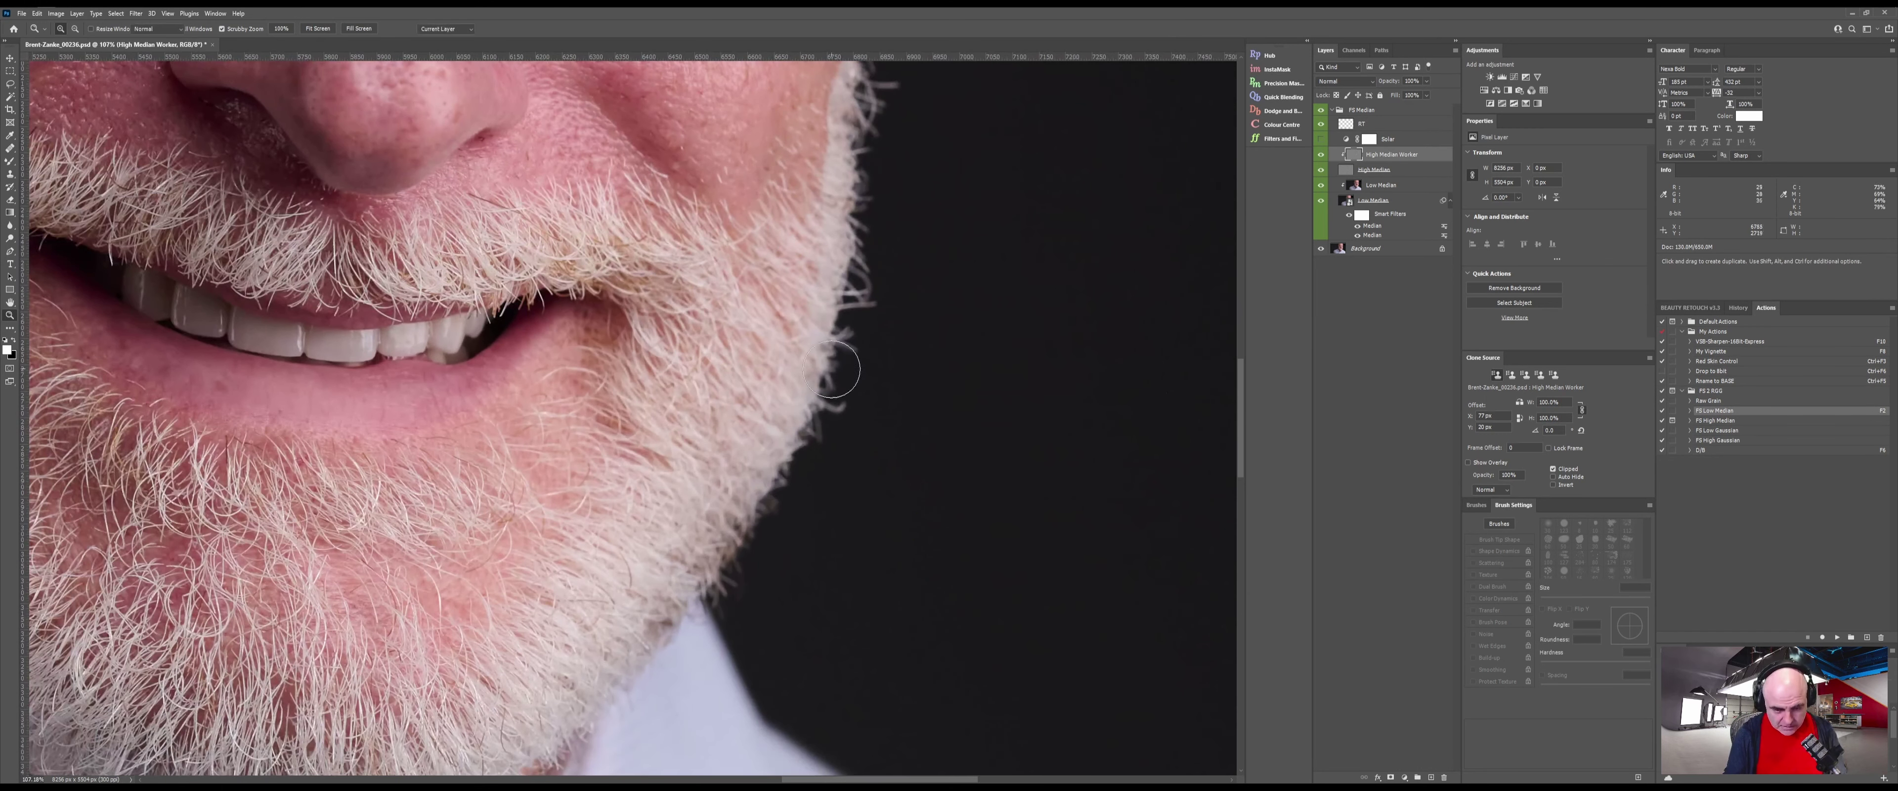
mouse_move(910, 418)
left_mouse_down()
mouse_move(880, 427)
mouse_move(912, 401)
left_mouse_up()
left_click(869, 394, "alt")
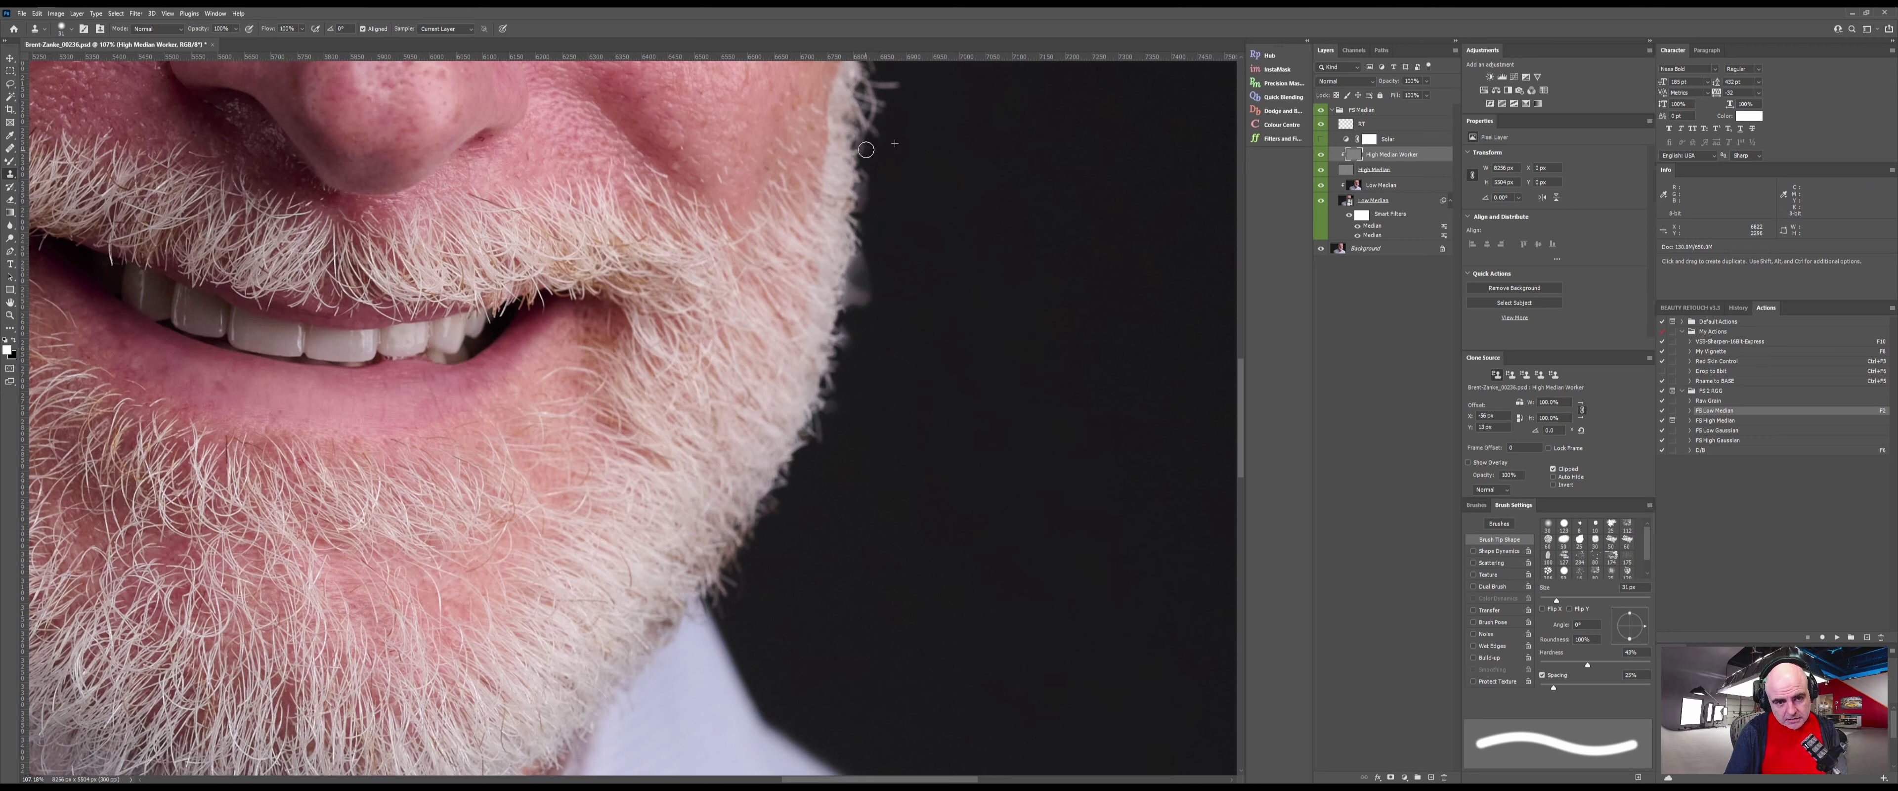
left_click_drag(879, 111, 857, 333)
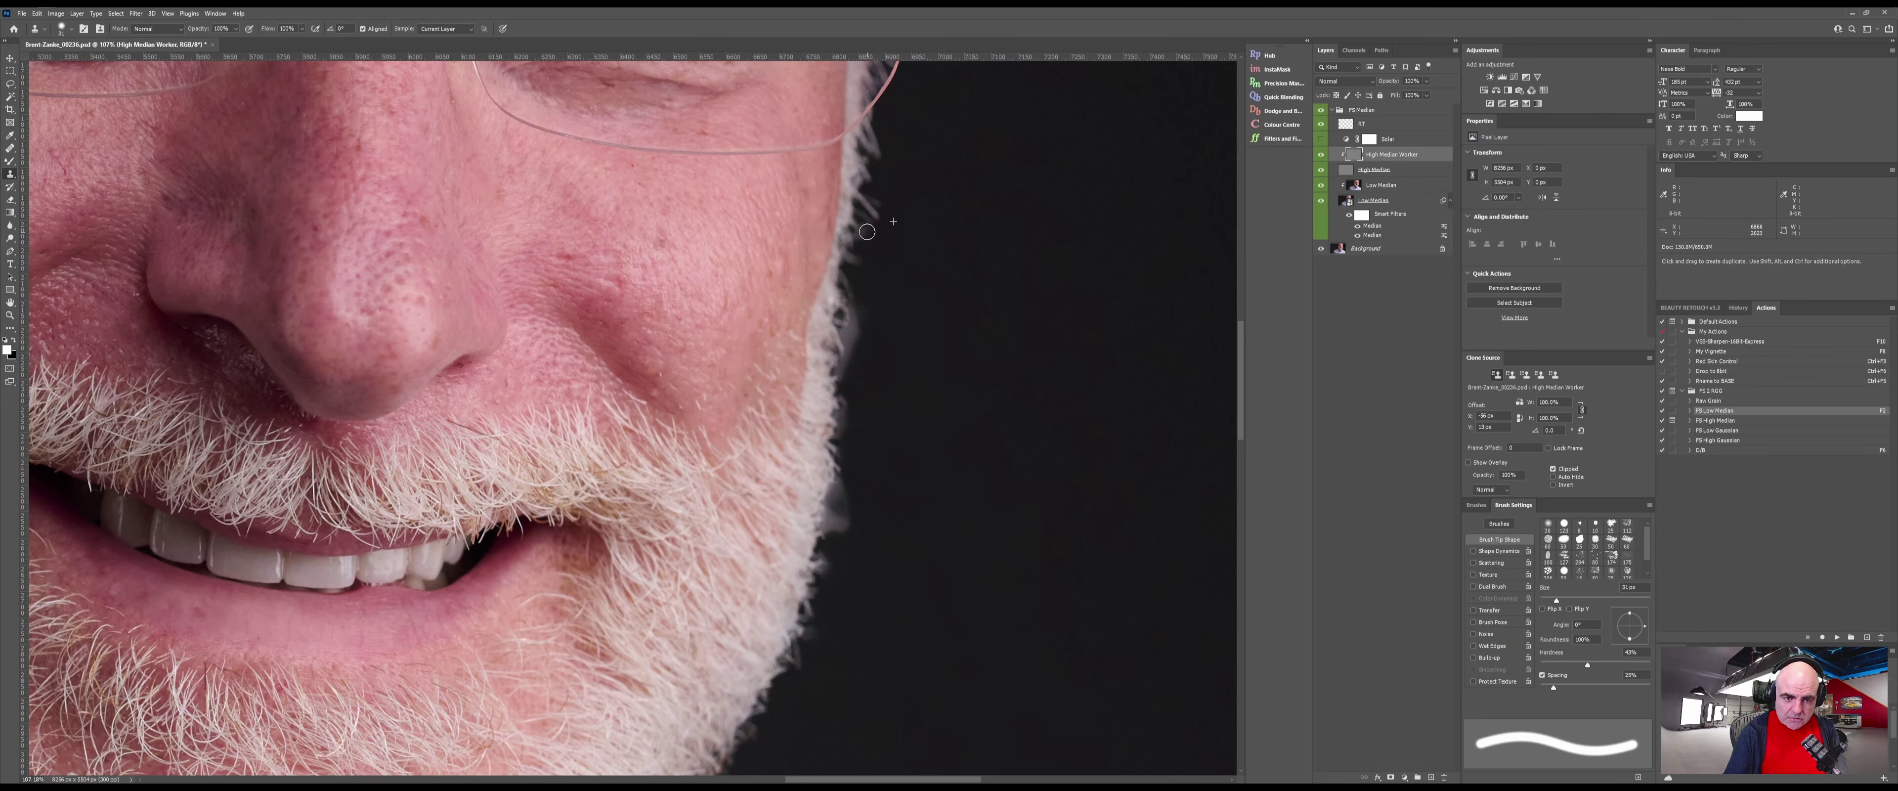
left_click_drag(920, 191, 851, 613)
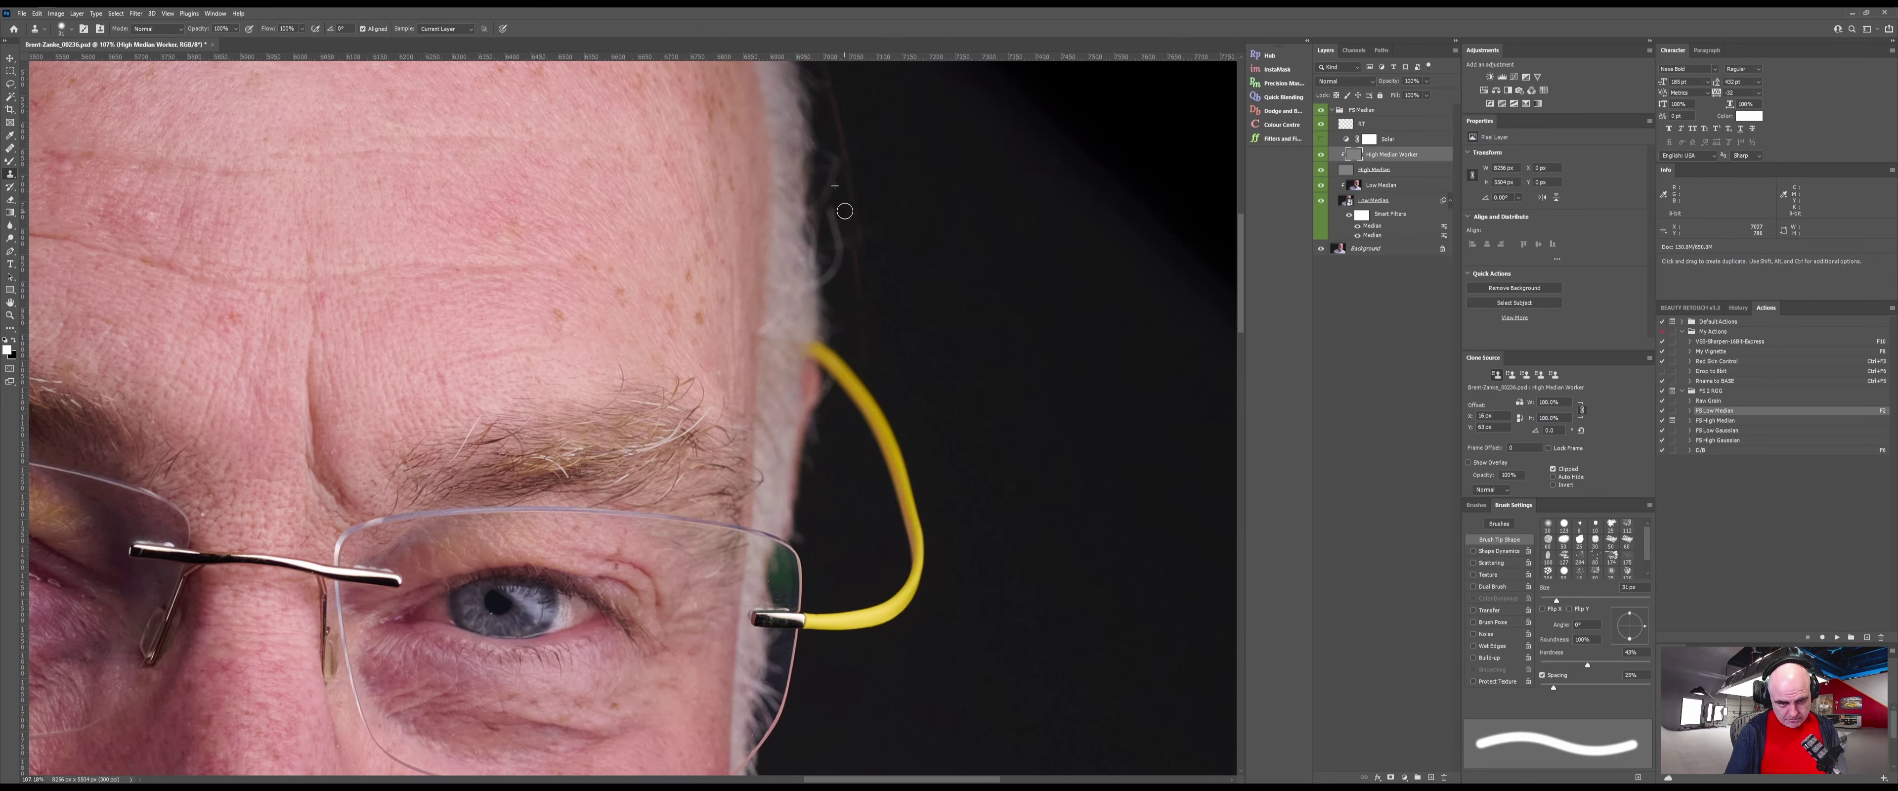
Clone out the stray hairs beside the temple above the yellow glasses arm, sampling the dark background
left_click_drag(844, 211, 839, 271)
left_click(909, 169, "alt")
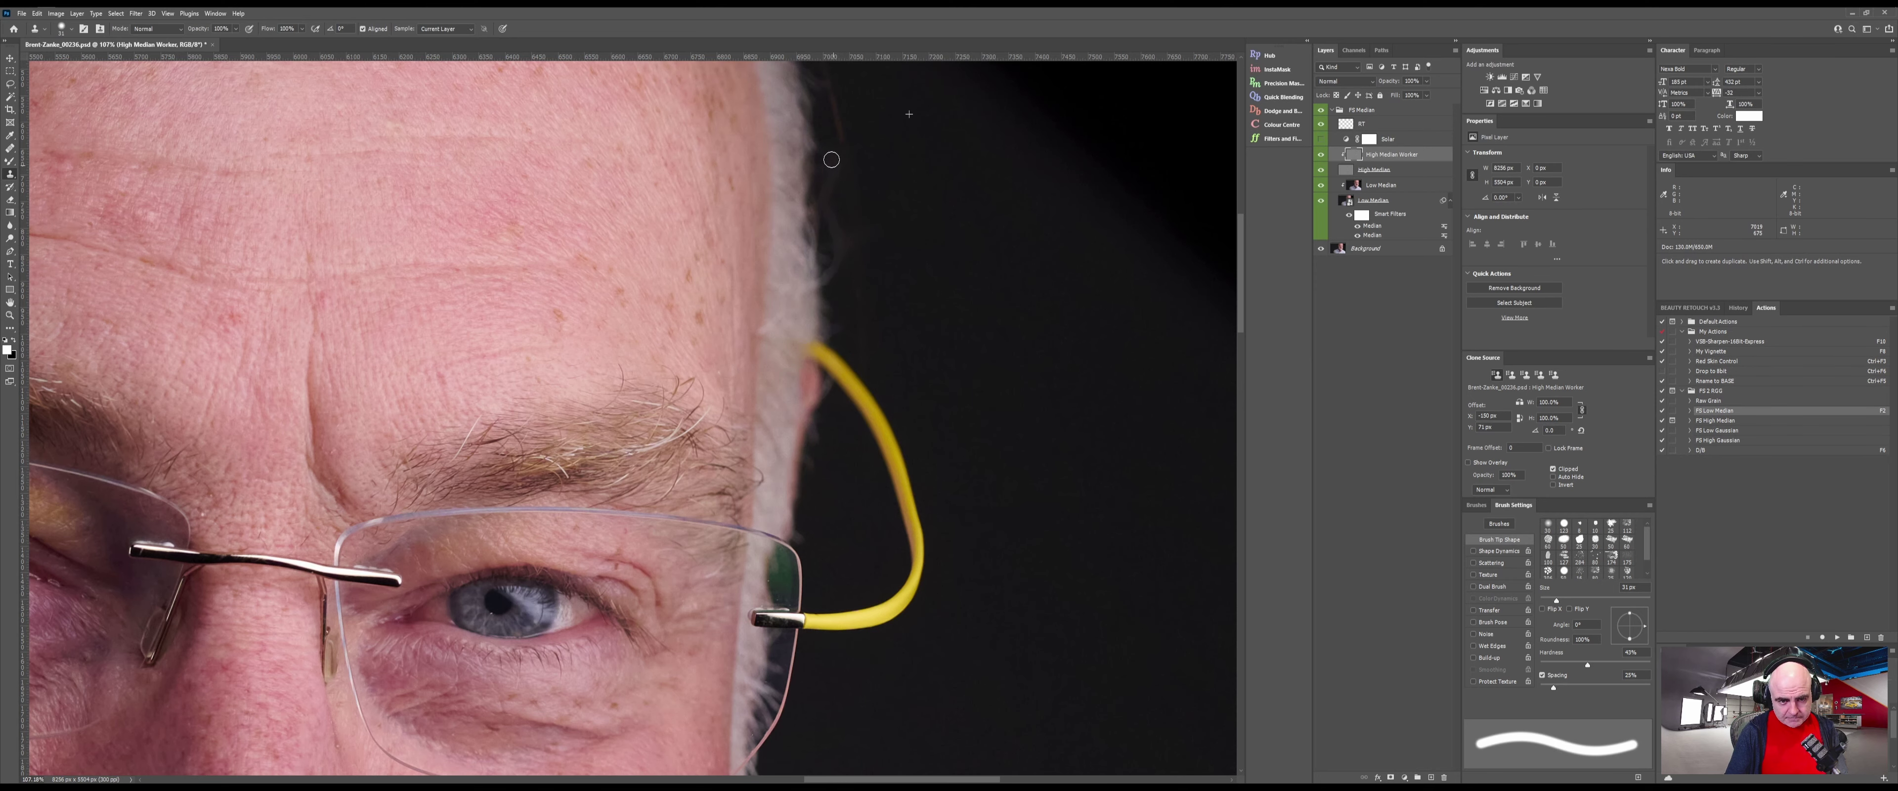
scroll(868, 368, "up", 4)
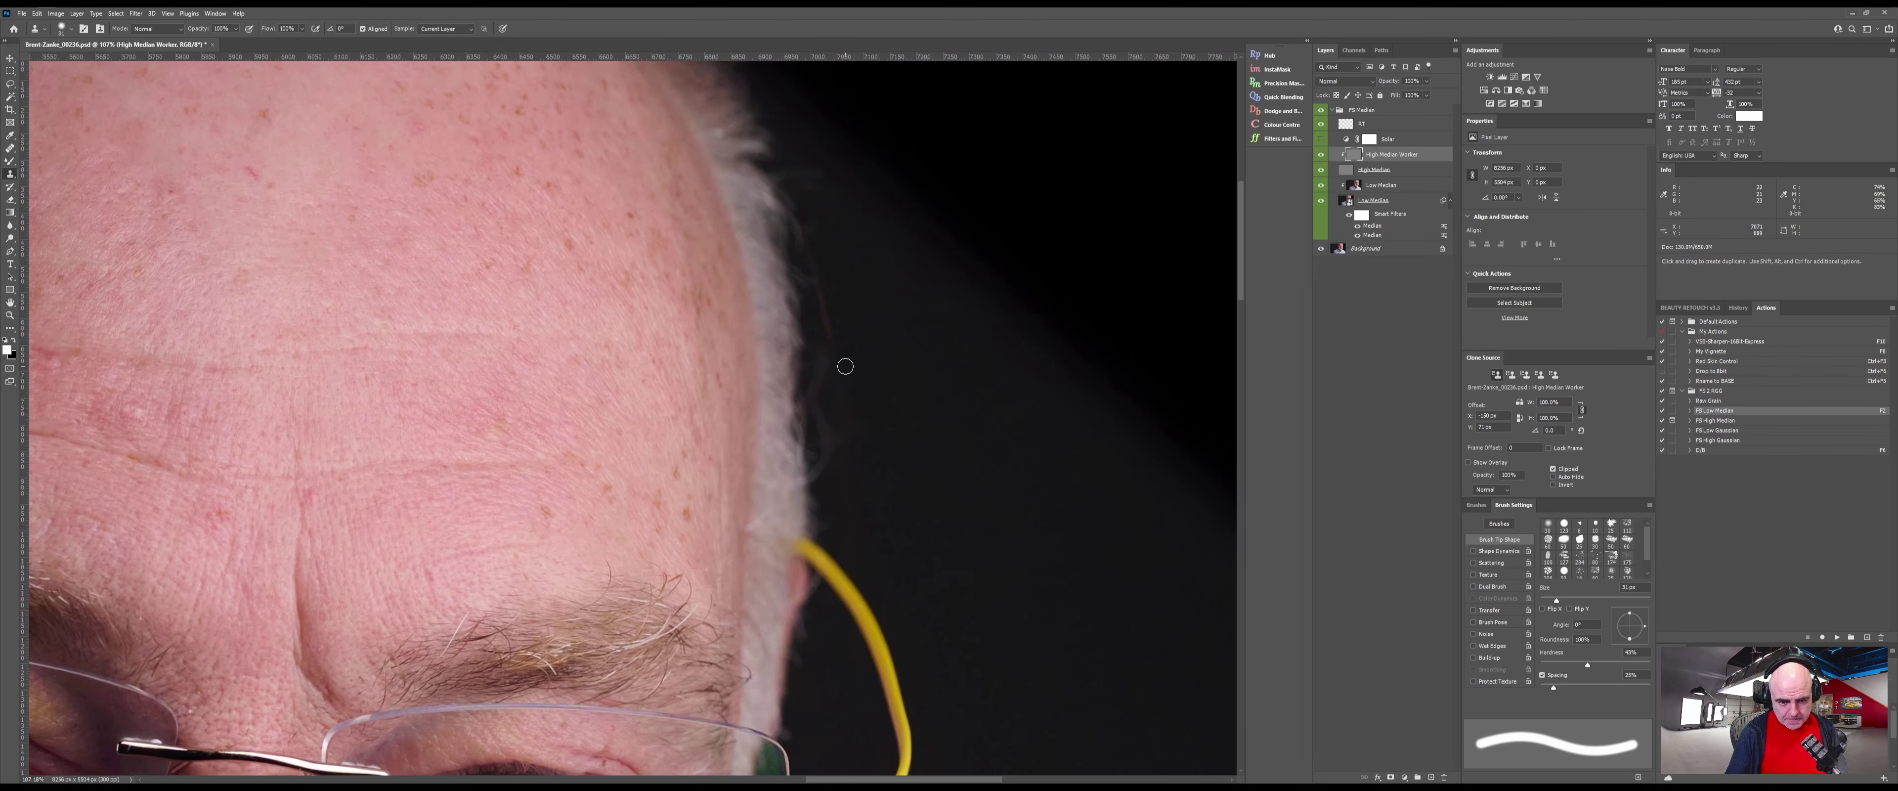
mouse_move(921, 442)
left_mouse_down()
mouse_move(880, 379)
mouse_move(888, 404)
left_mouse_up()
Show the solarising curves check layer and blend the dark backdrop corner on the Low Median layer with the Mixer Brush
key("z")
key("s")
left_click_drag(991, 479, 870, 404)
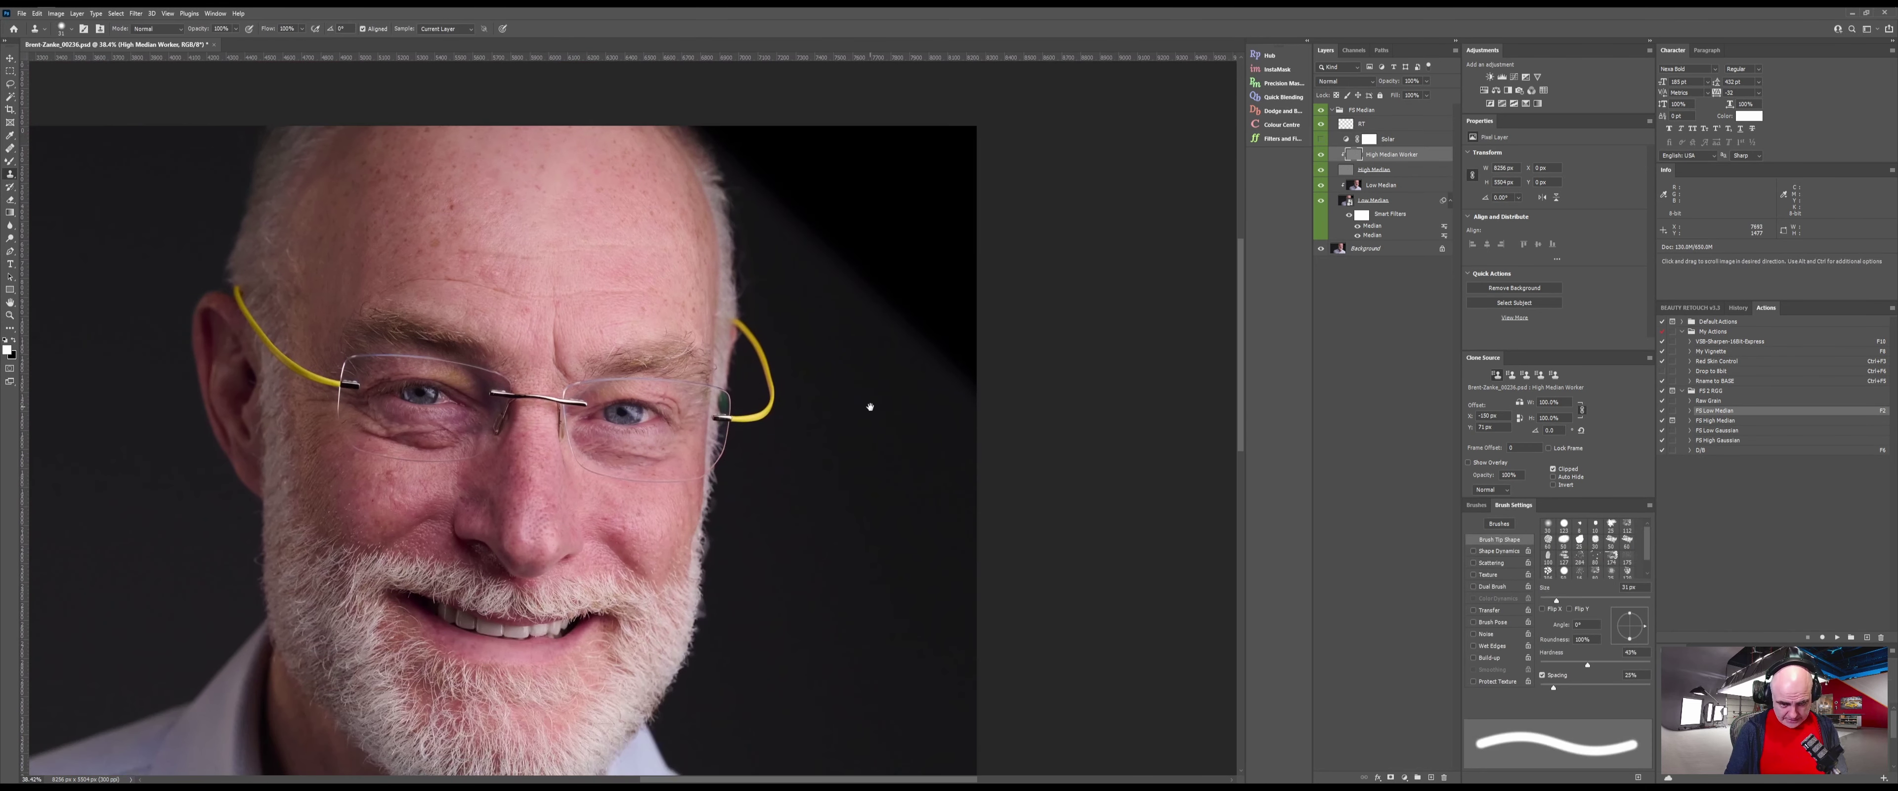
left_click(1371, 185)
key("b")
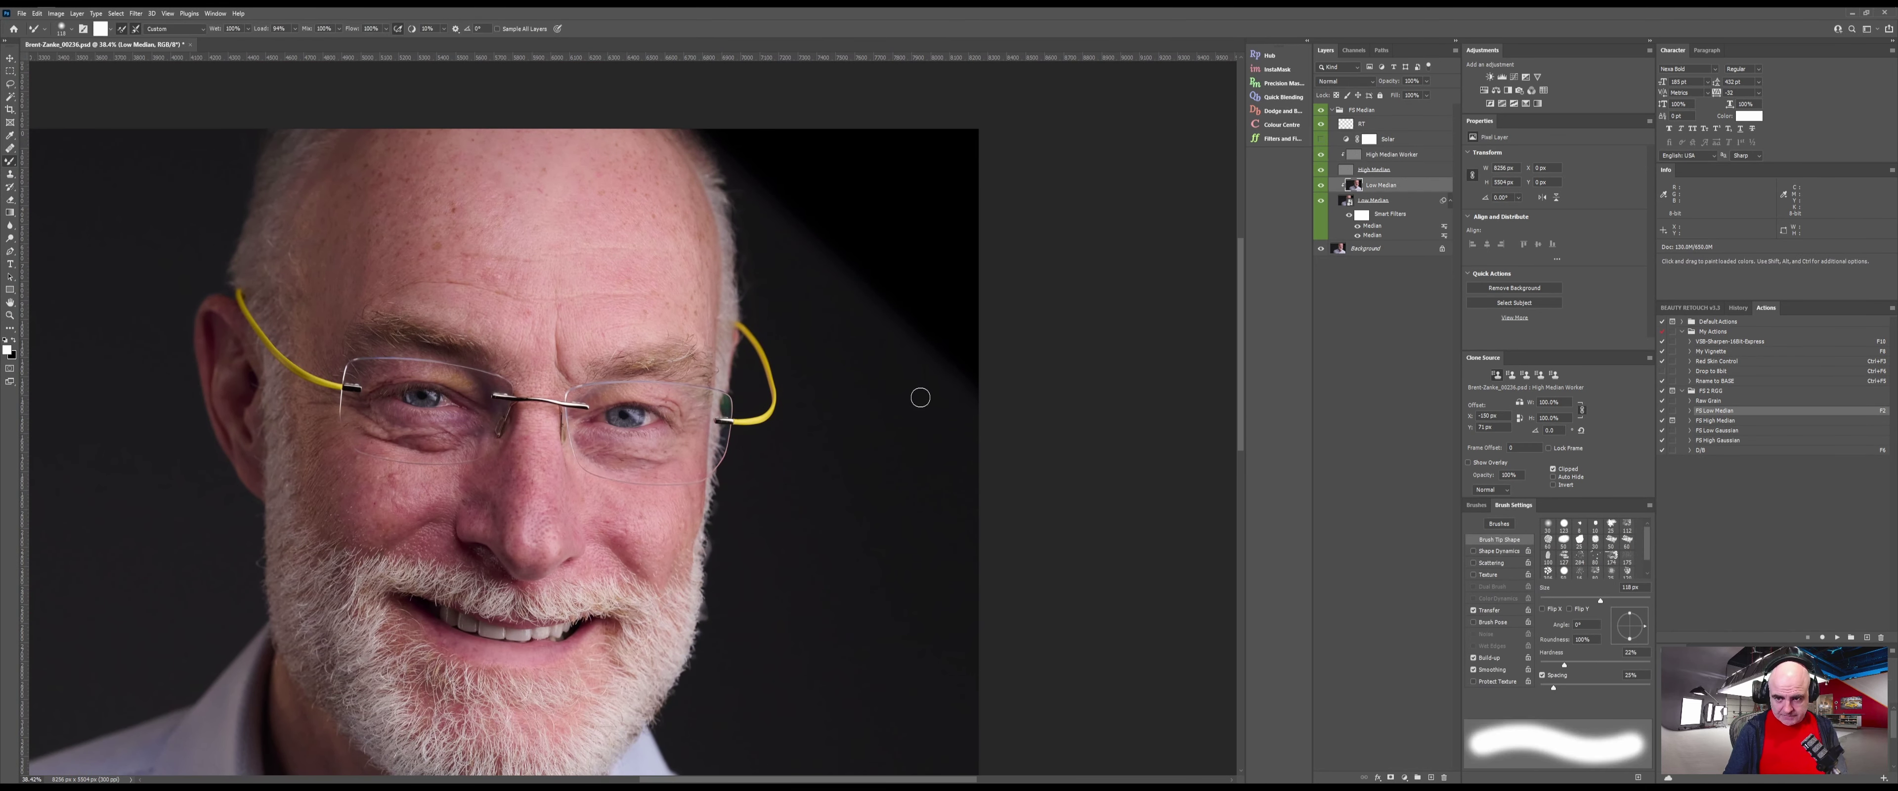
left_click(1320, 142)
mouse_move(909, 448)
left_mouse_down()
mouse_move(961, 454)
mouse_move(933, 441)
mouse_move(1001, 259)
left_mouse_up()
mouse_move(912, 498)
left_mouse_down()
mouse_move(908, 350)
mouse_move(962, 224)
mouse_move(1013, 166)
mouse_move(901, 449)
mouse_move(891, 340)
mouse_move(983, 184)
mouse_move(877, 429)
mouse_move(889, 227)
mouse_move(992, 129)
mouse_move(885, 343)
mouse_move(1001, 155)
mouse_move(931, 247)
mouse_move(986, 136)
mouse_move(913, 488)
mouse_move(982, 253)
mouse_move(913, 342)
mouse_move(838, 319)
mouse_move(789, 231)
mouse_move(791, 182)
mouse_move(921, 226)
mouse_move(923, 169)
mouse_move(956, 267)
mouse_move(913, 212)
mouse_move(889, 320)
mouse_move(818, 193)
mouse_move(828, 136)
mouse_move(874, 135)
mouse_move(916, 313)
mouse_move(1025, 275)
mouse_move(935, 378)
mouse_move(1017, 294)
mouse_move(989, 272)
mouse_move(937, 291)
mouse_move(909, 239)
mouse_move(943, 228)
mouse_move(916, 221)
mouse_move(932, 193)
mouse_move(898, 140)
mouse_move(897, 213)
mouse_move(850, 273)
mouse_move(802, 182)
mouse_move(805, 142)
mouse_move(868, 221)
mouse_move(898, 132)
mouse_move(864, 198)
mouse_move(889, 161)
left_mouse_up()
Enlarge the Mixer Brush and smooth the remaining backdrop tones above and beside the head on the Low Median layer
right_click(833, 233, "alt")
left_click_drag(827, 233, 796, 227)
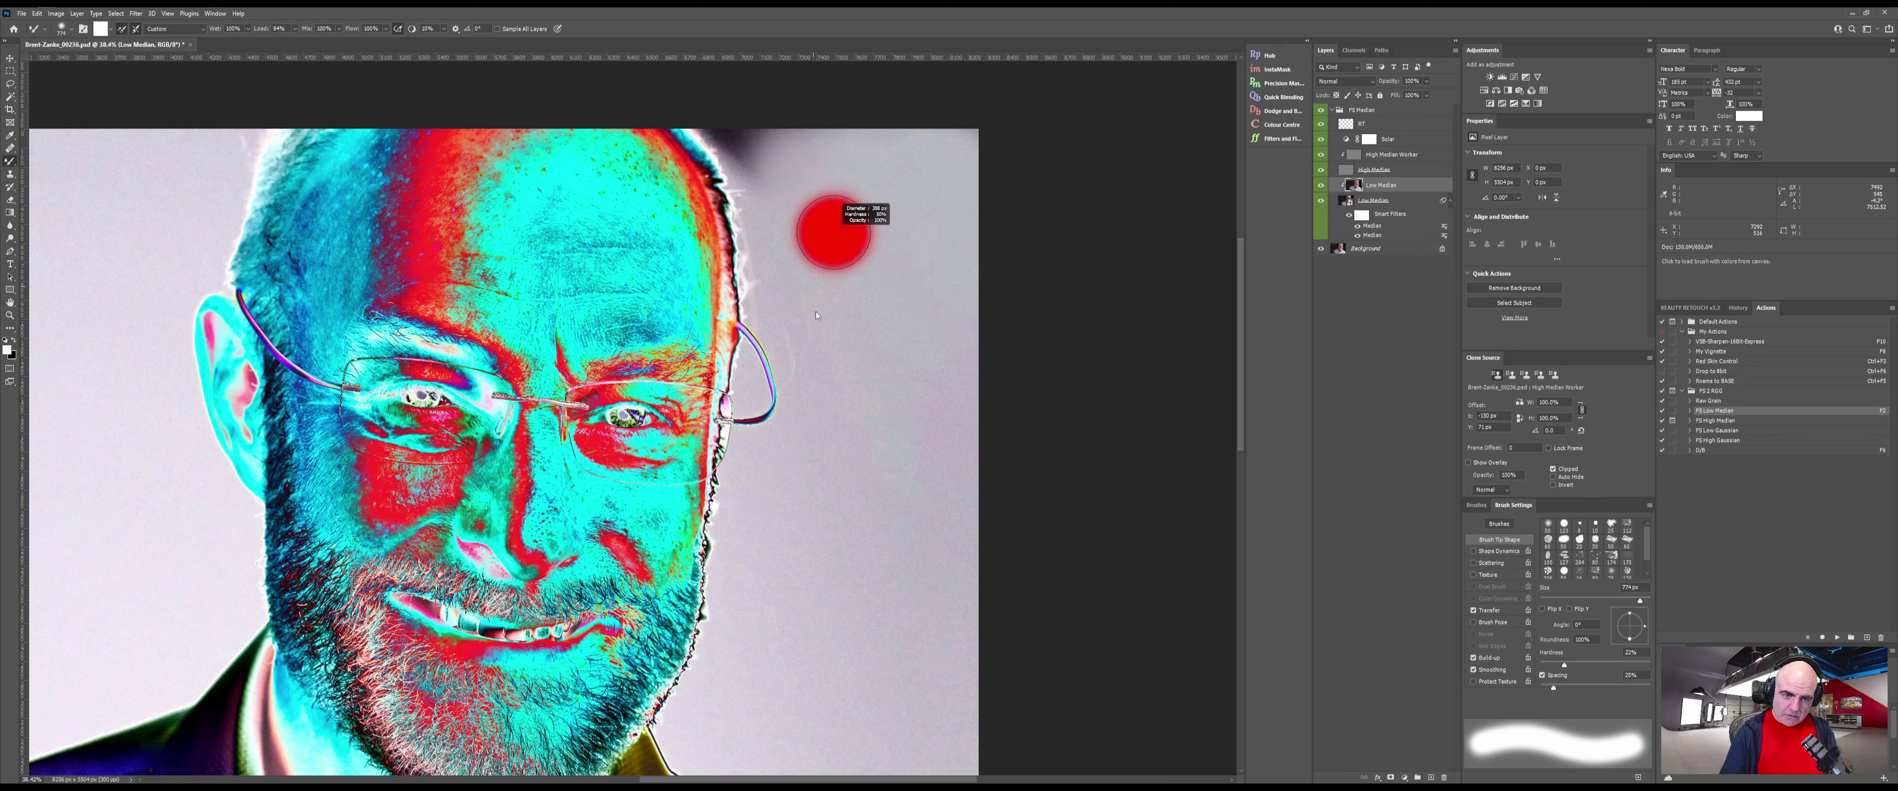
left_click_drag(815, 312, 816, 318)
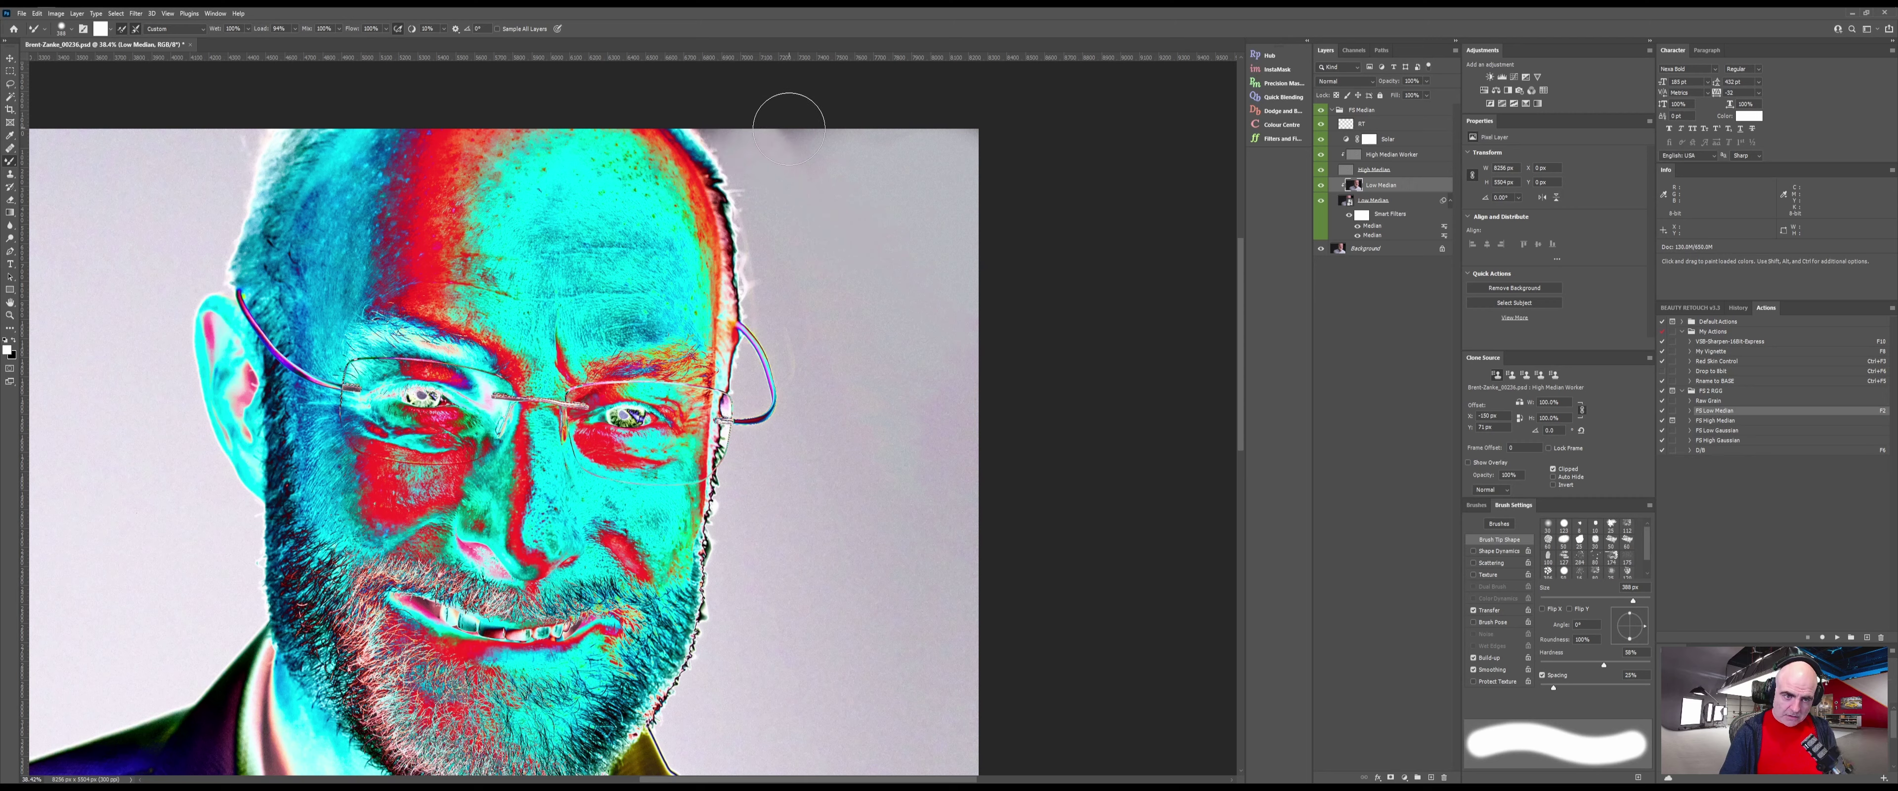
mouse_move(789, 129)
left_mouse_down()
mouse_move(812, 149)
mouse_move(721, 93)
left_mouse_up()
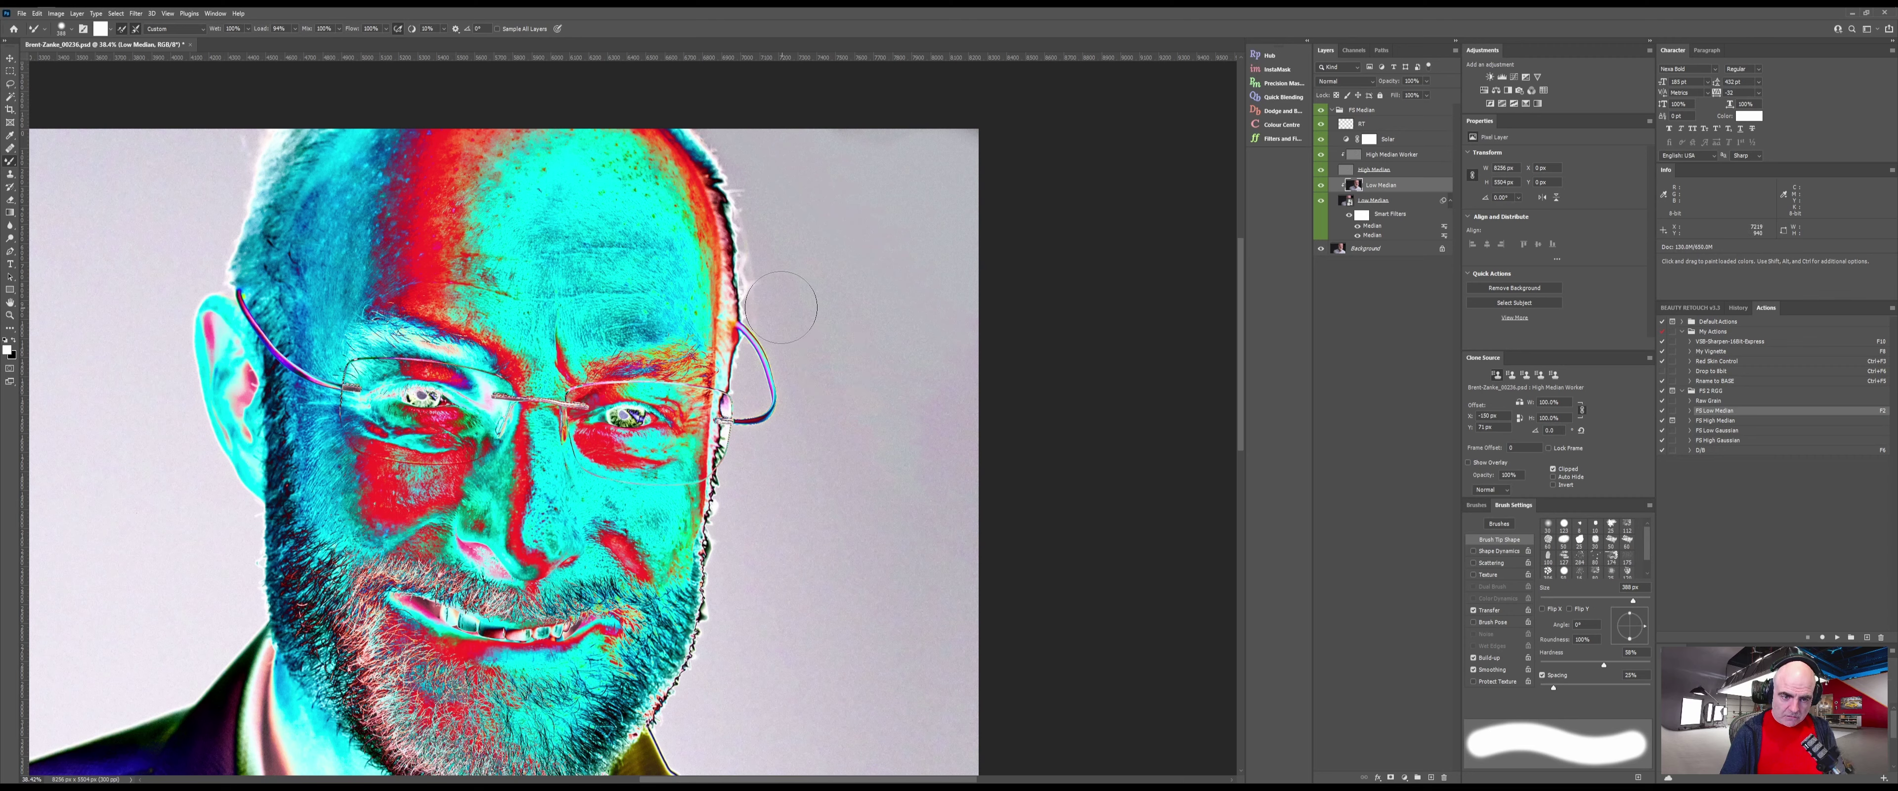
mouse_move(814, 286)
left_mouse_down()
mouse_move(822, 332)
mouse_move(788, 306)
left_mouse_up()
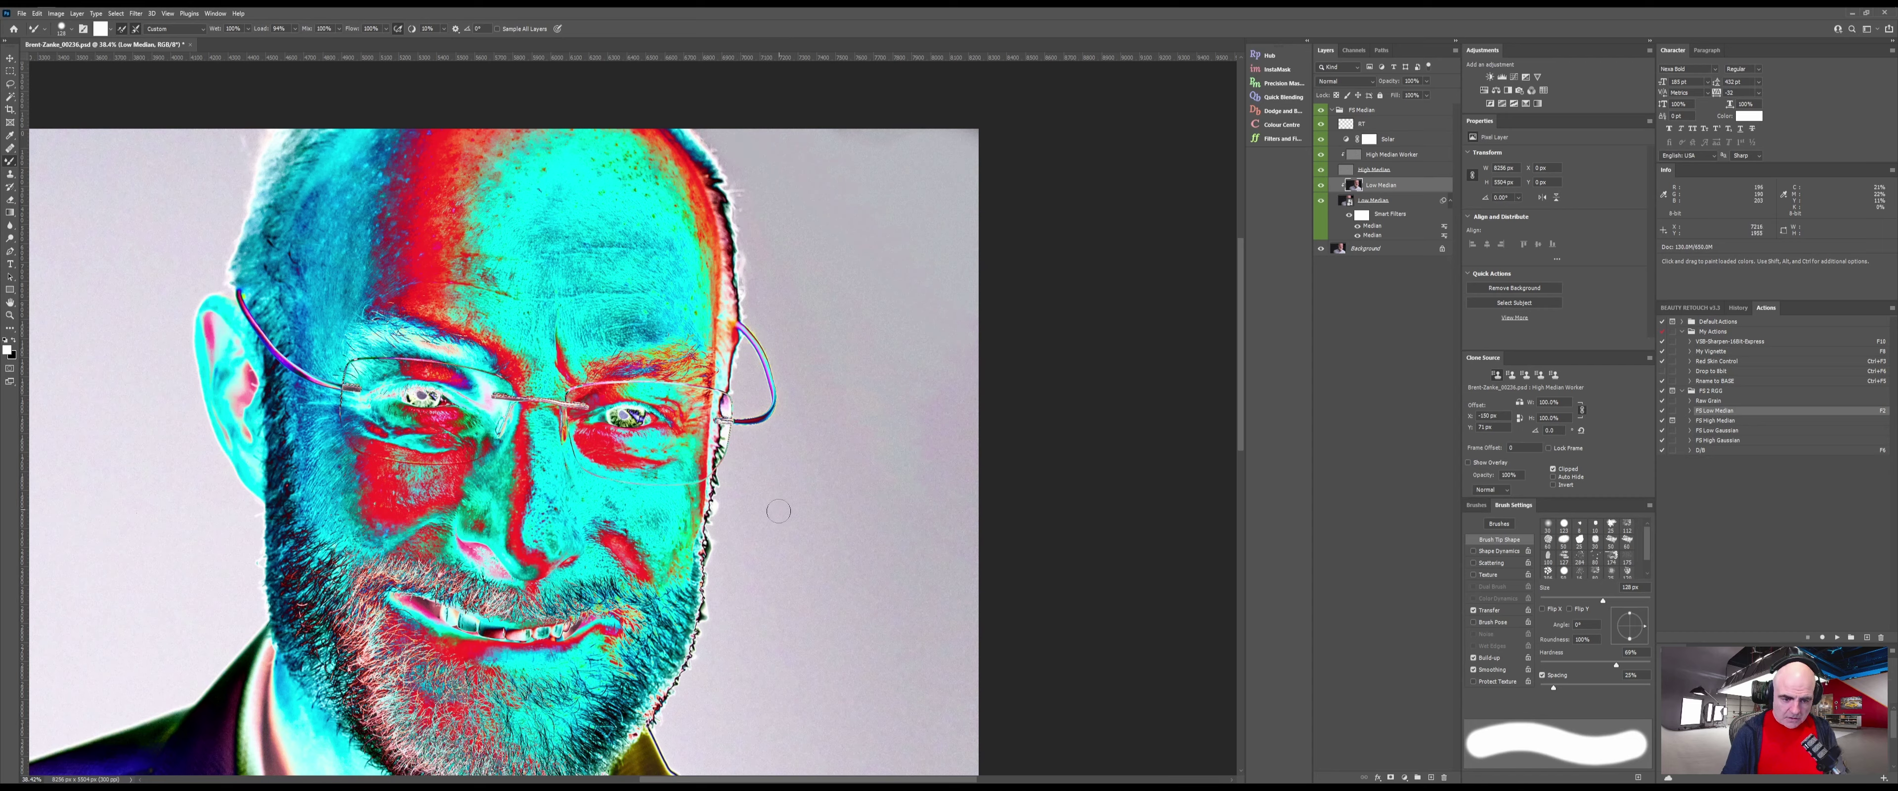
Blend the backdrop tones along the beard and cheek edge on the Low Median layer with a smaller Mixer Brush
left_click_drag(718, 552, 784, 412)
key("z")
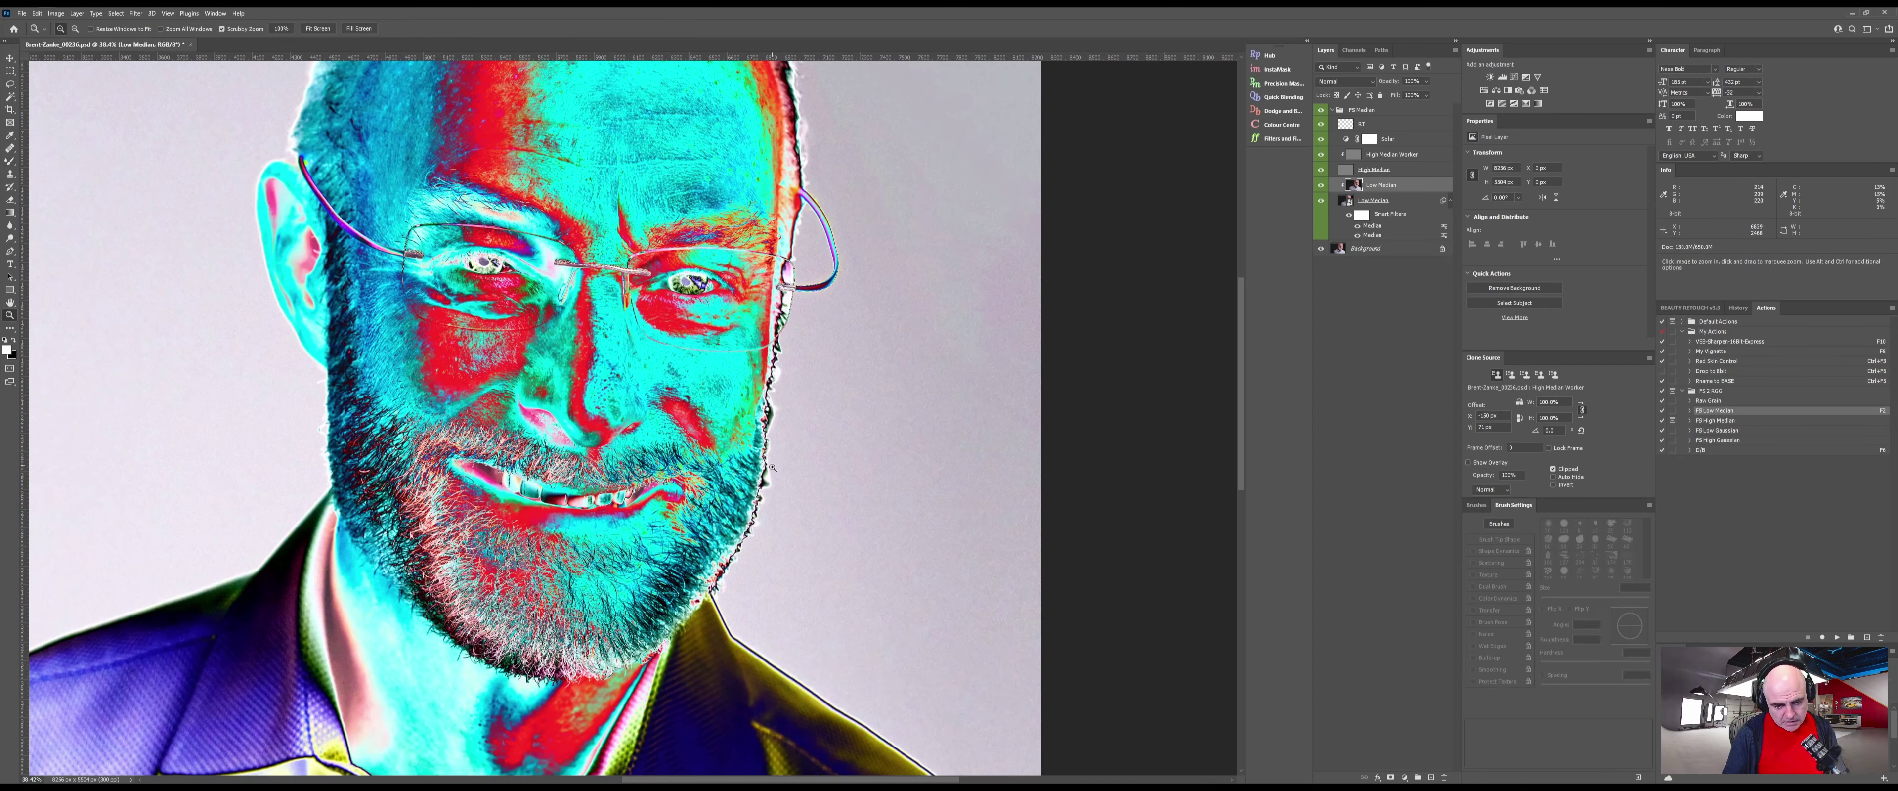
left_click_drag(773, 461, 859, 470)
key("b")
mouse_move(652, 725)
left_mouse_down()
mouse_move(686, 632)
mouse_move(656, 628)
left_mouse_up()
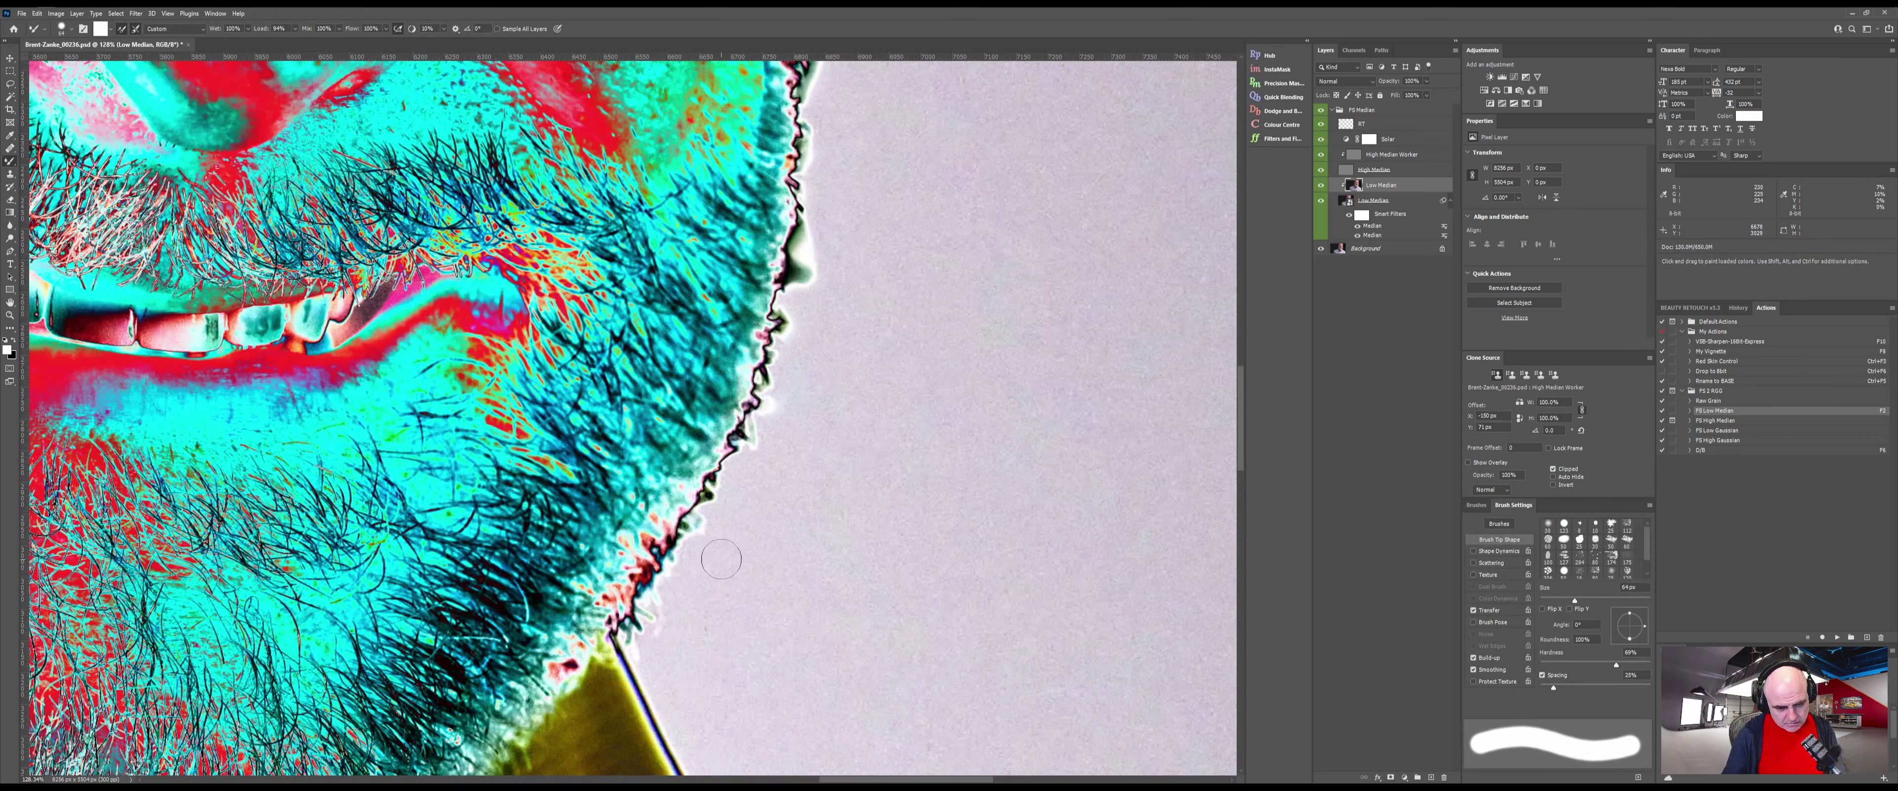
left_click_drag(771, 436, 776, 394)
mouse_move(803, 346)
left_mouse_down()
mouse_move(846, 299)
mouse_move(803, 255)
mouse_move(825, 296)
mouse_move(803, 285)
mouse_move(842, 170)
mouse_move(832, 192)
mouse_move(813, 121)
mouse_move(846, 171)
mouse_move(806, 391)
left_mouse_up()
mouse_move(776, 263)
left_mouse_down()
mouse_move(801, 186)
mouse_move(781, 169)
mouse_move(850, 160)
mouse_move(832, 317)
mouse_move(774, 255)
left_mouse_up()
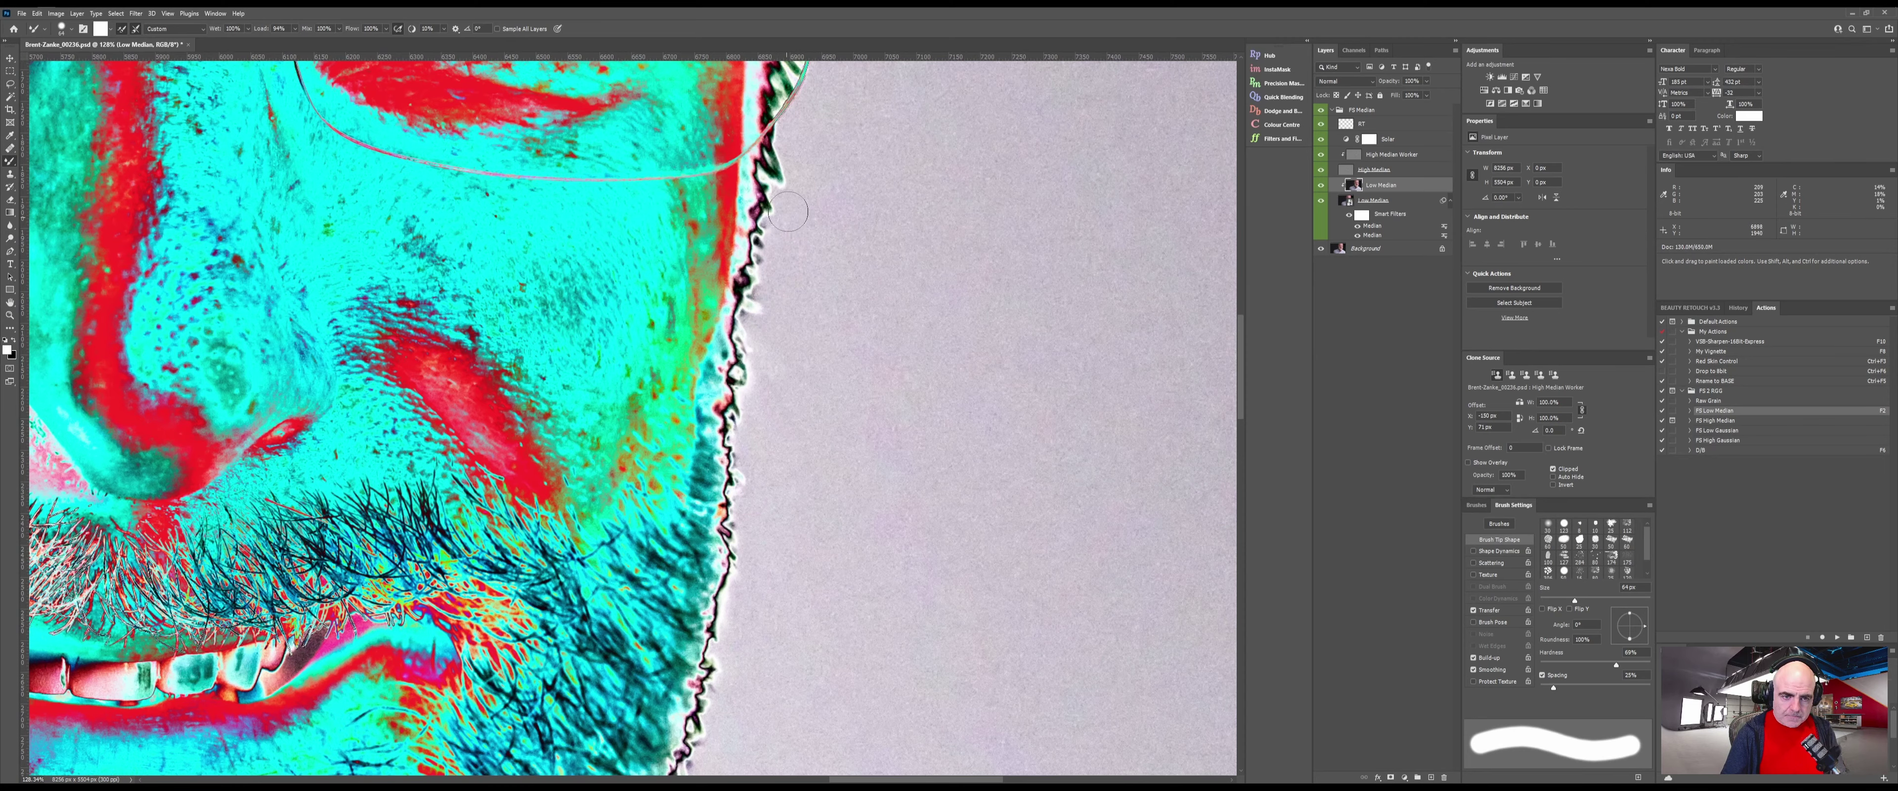
Hide the solarising curves check layer and inspect the beard's edges against the dark backdrop
left_click(1321, 139)
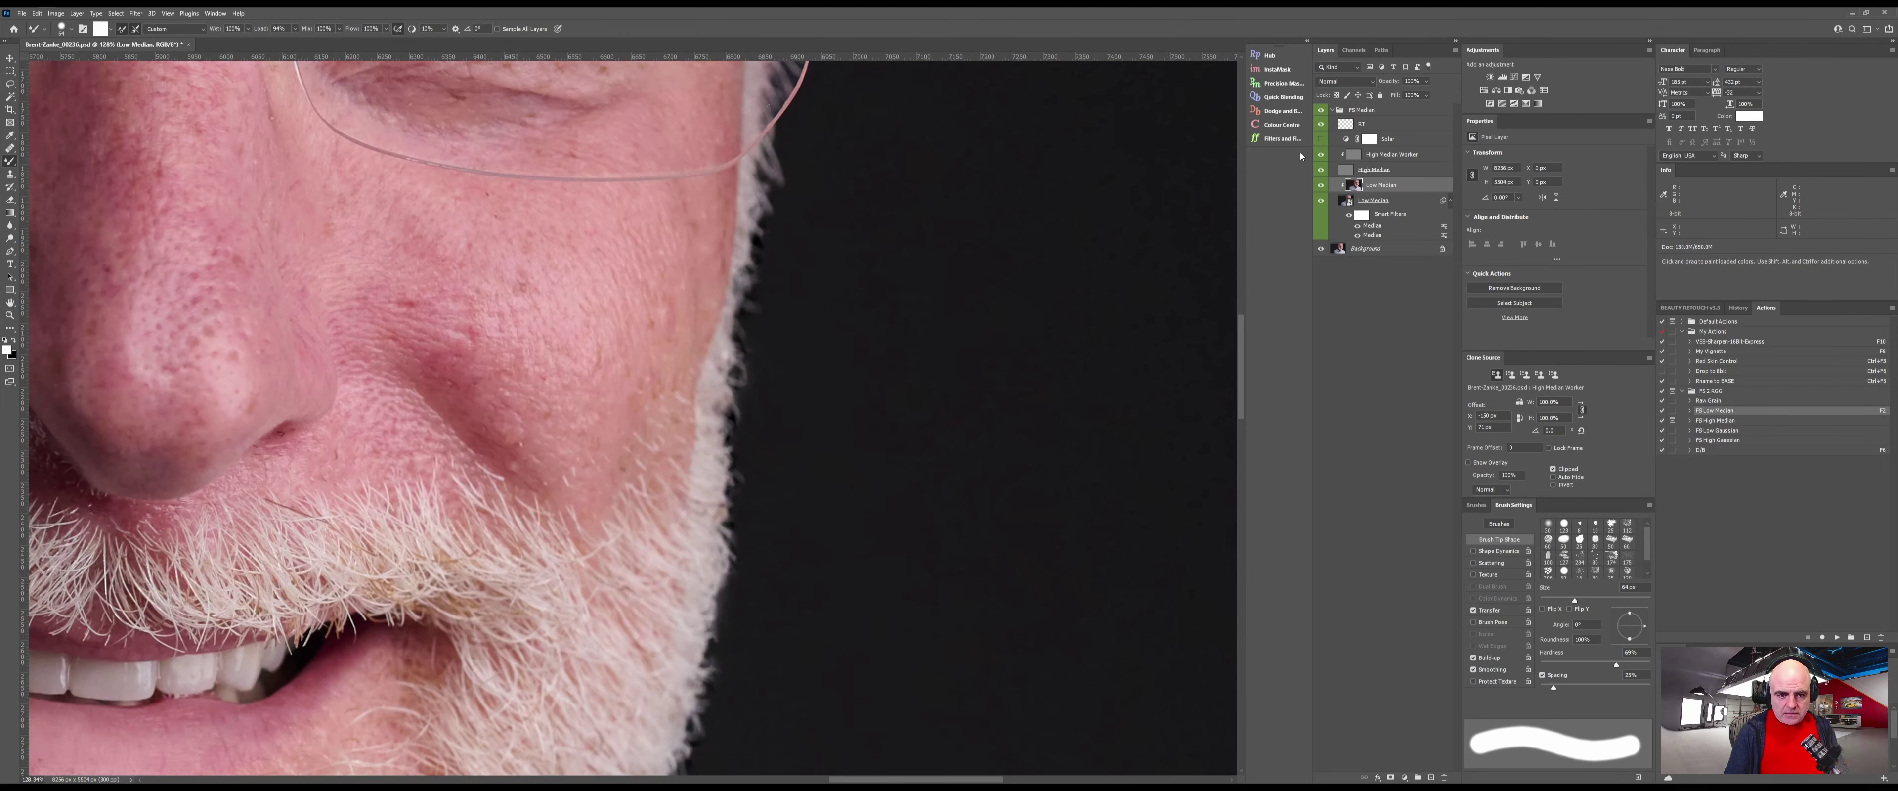
key("z")
left_click_drag(826, 457, 799, 461)
key("b")
mouse_move(711, 534)
left_mouse_down()
mouse_move(835, 375)
mouse_move(943, 363)
left_mouse_up()
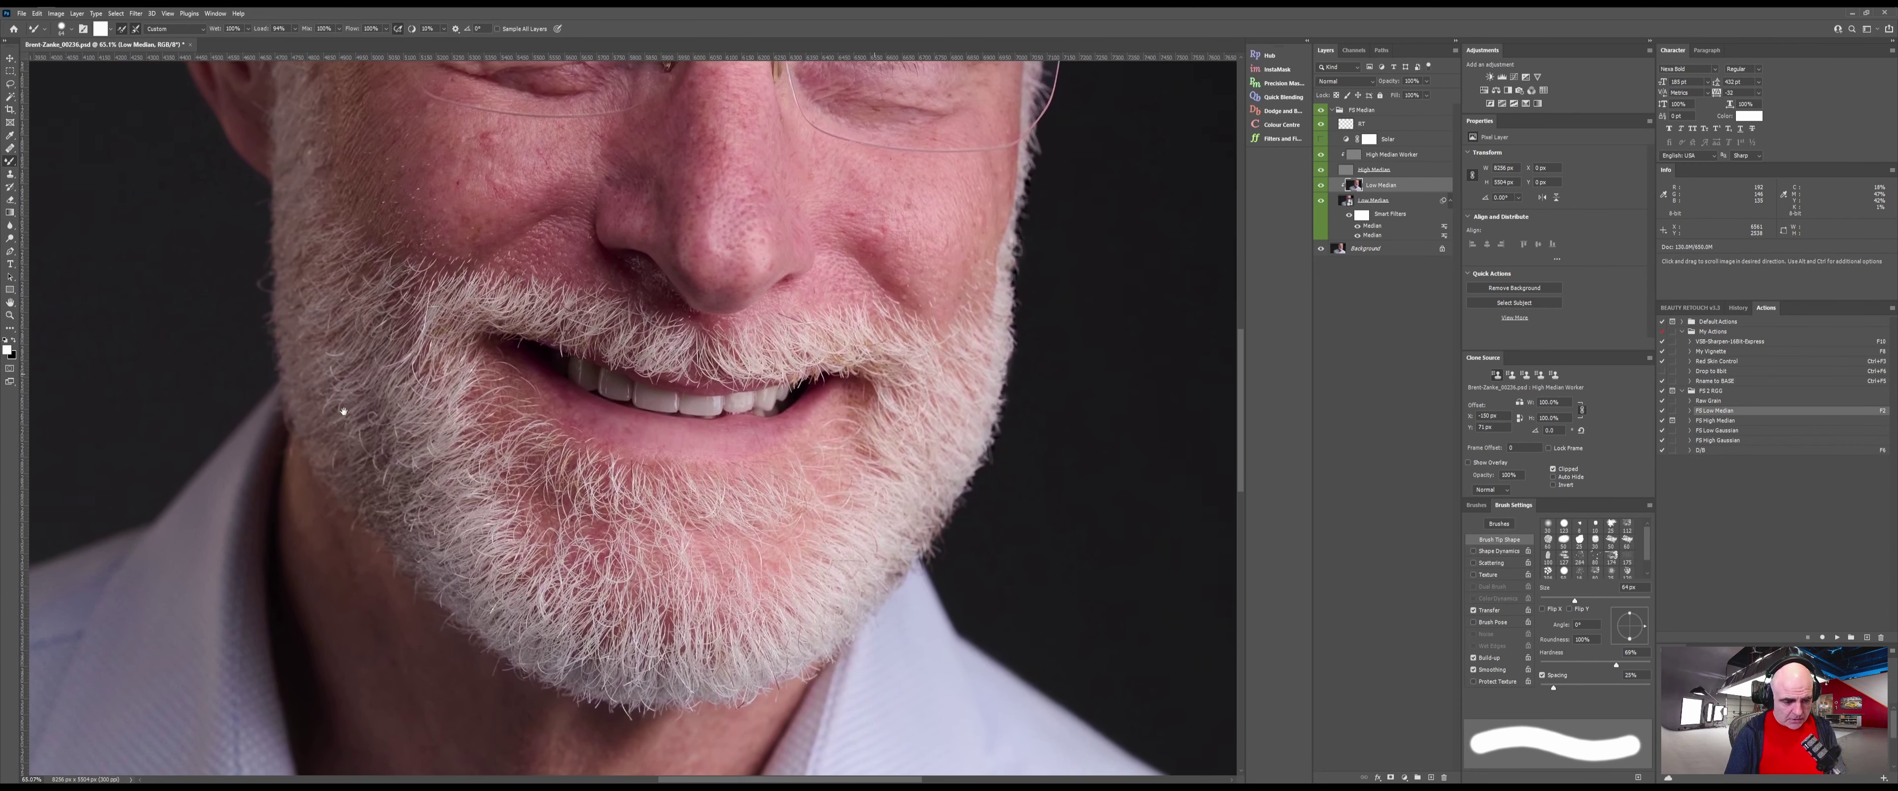
left_click_drag(343, 415, 720, 502)
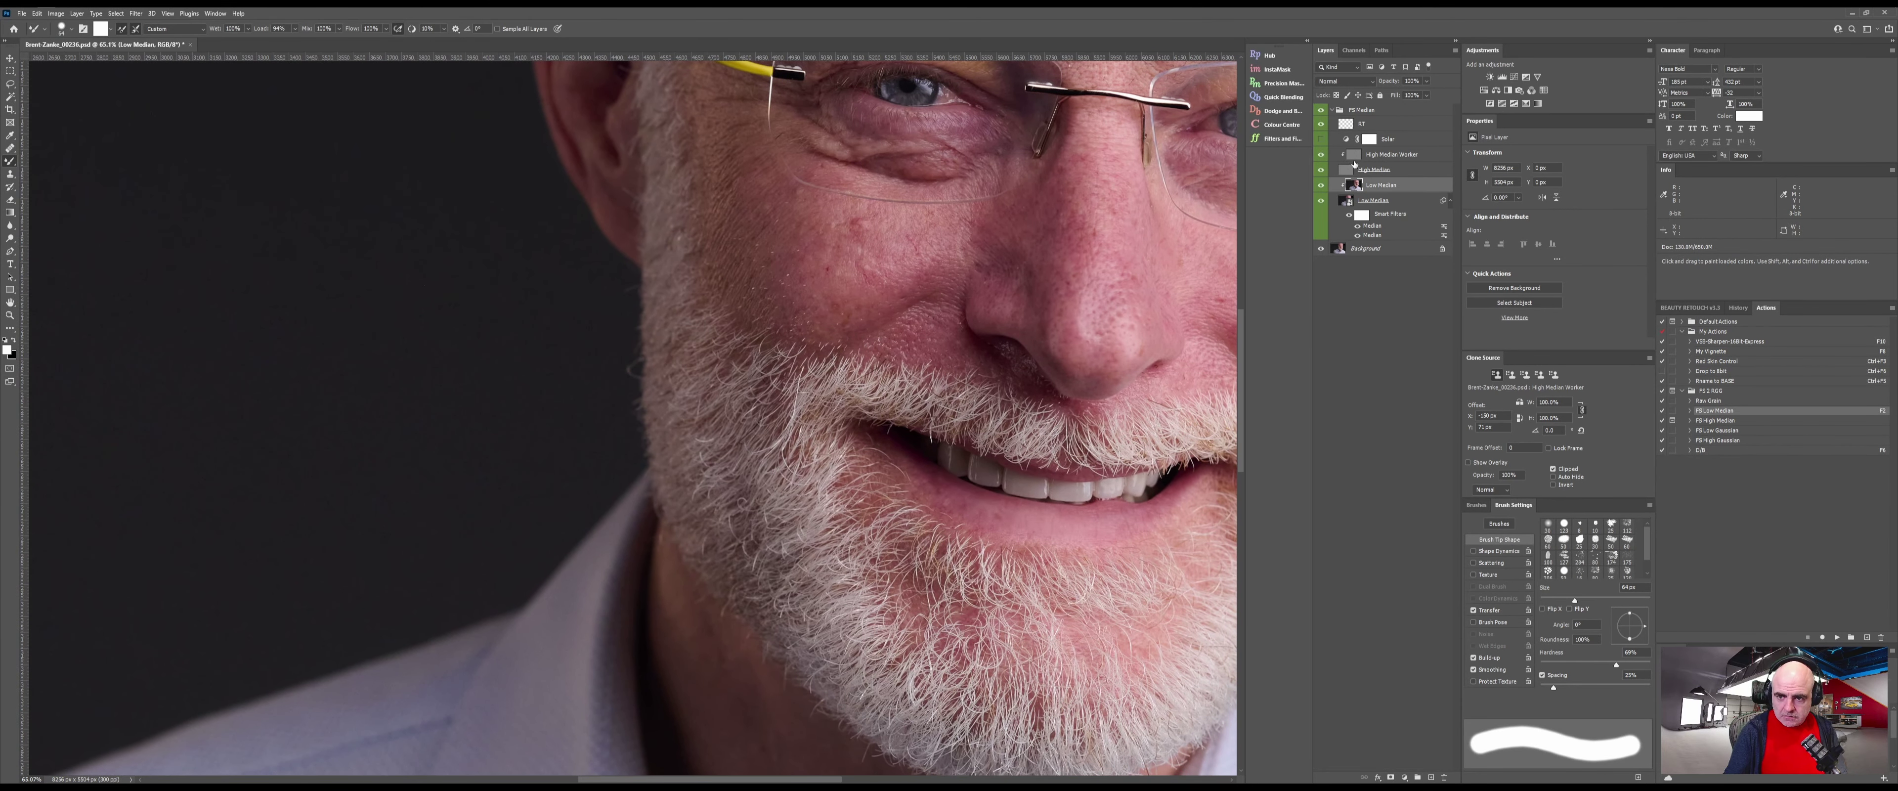
Clone clean backdrop texture over the stray hairs beside the beard and ear on the High Median Worker layer
left_click(1354, 159)
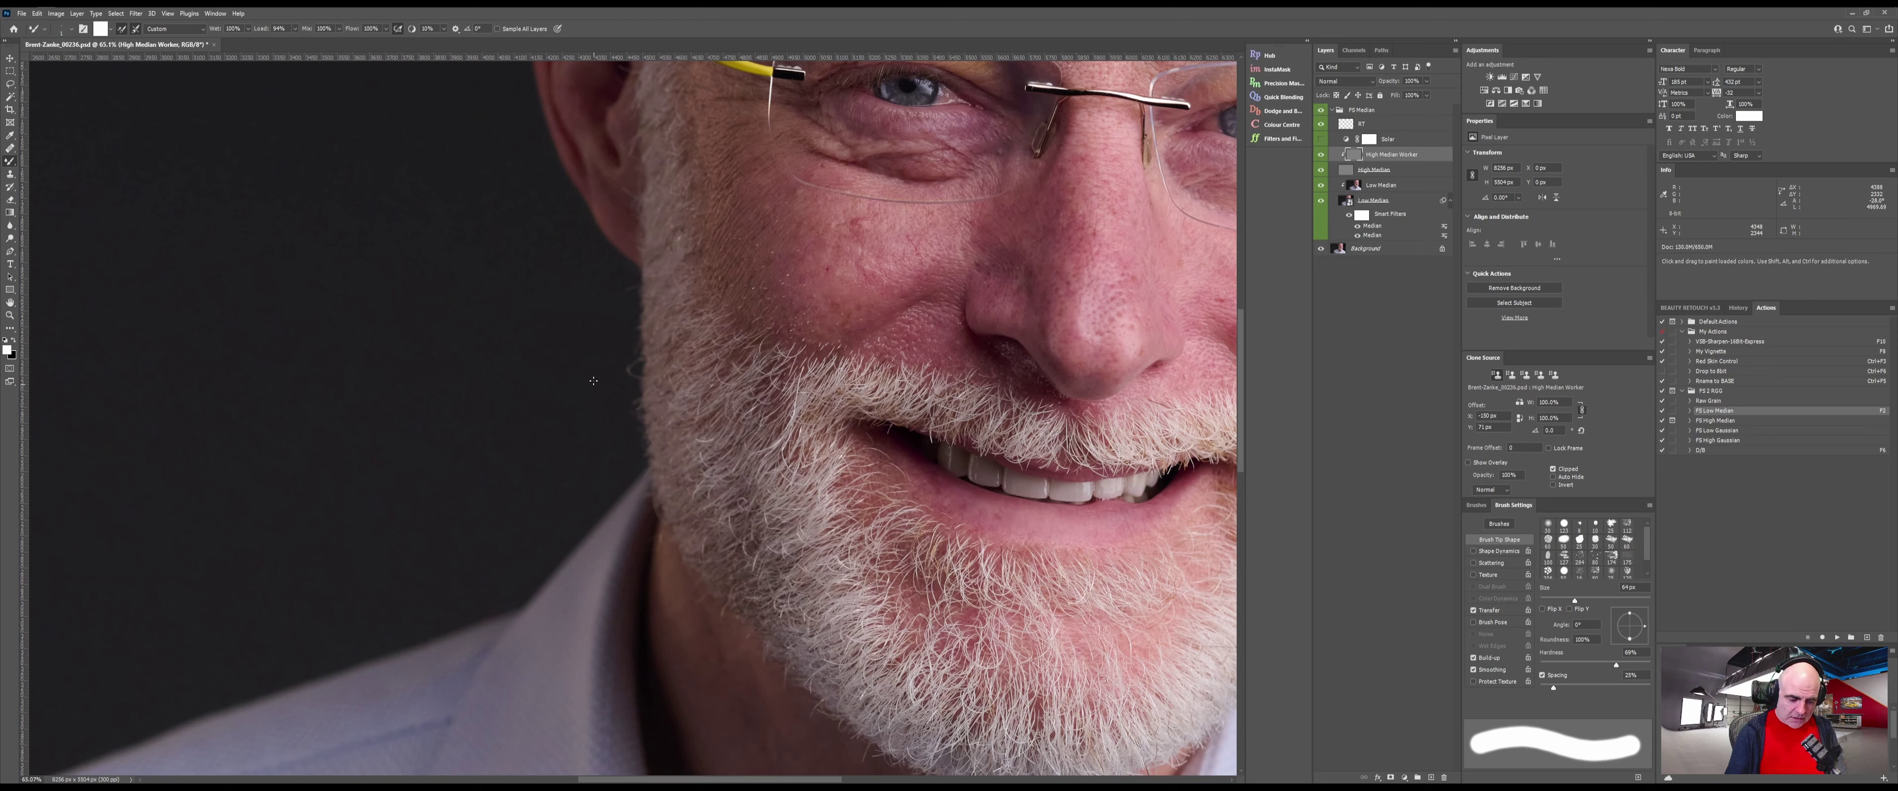
left_click_drag(606, 383, 598, 379)
key("s")
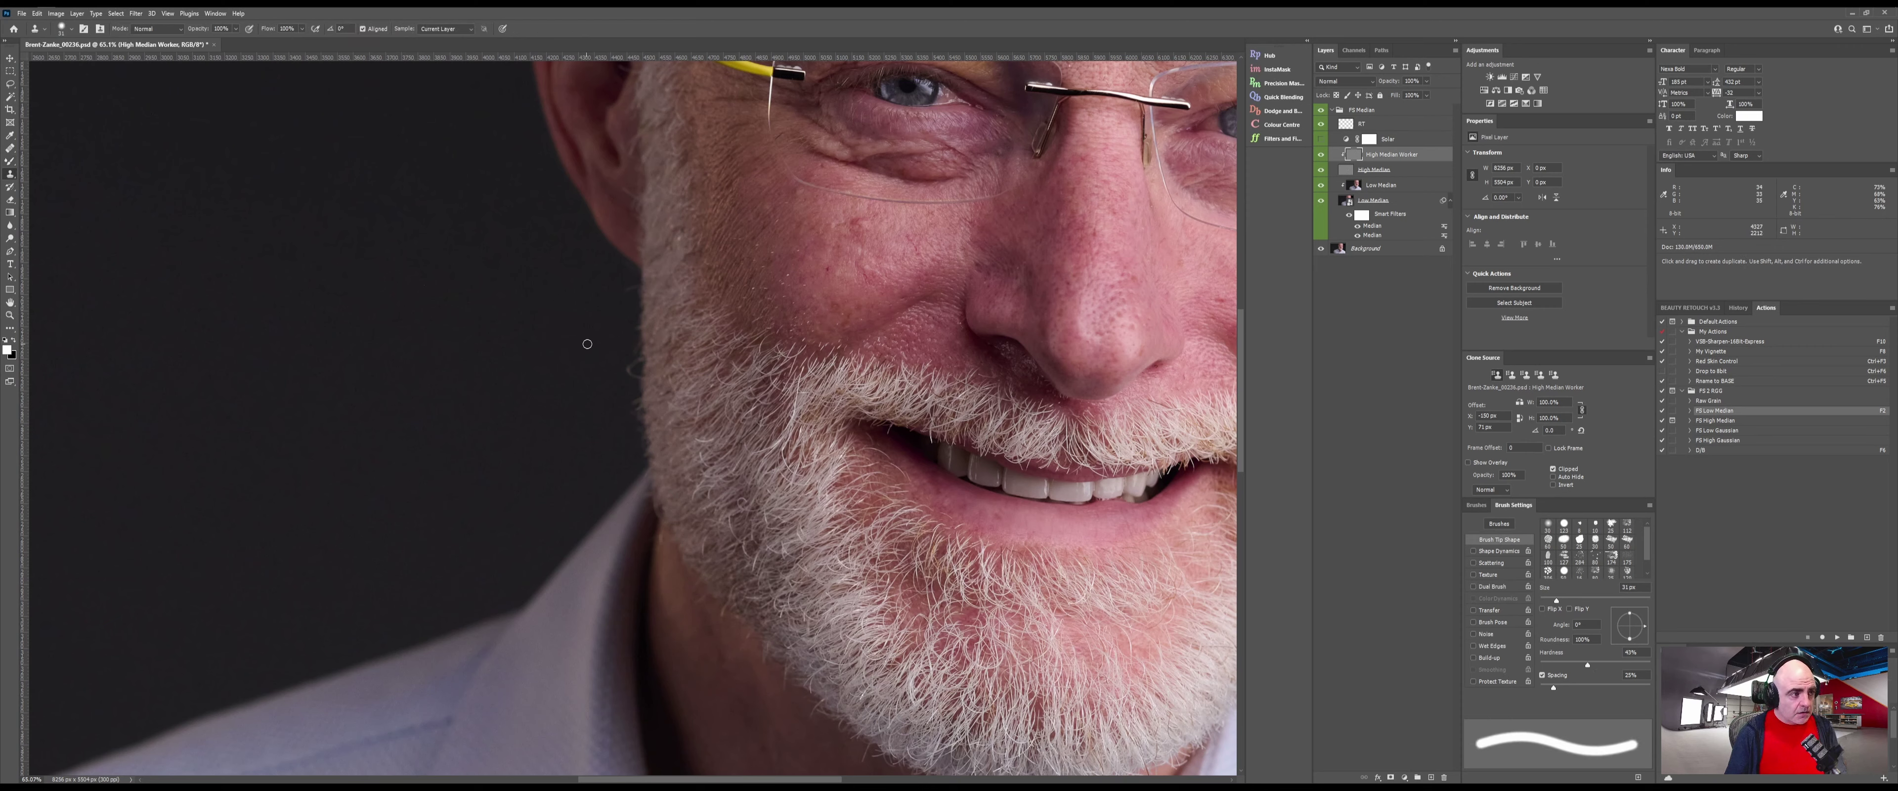
left_click(596, 344, "alt")
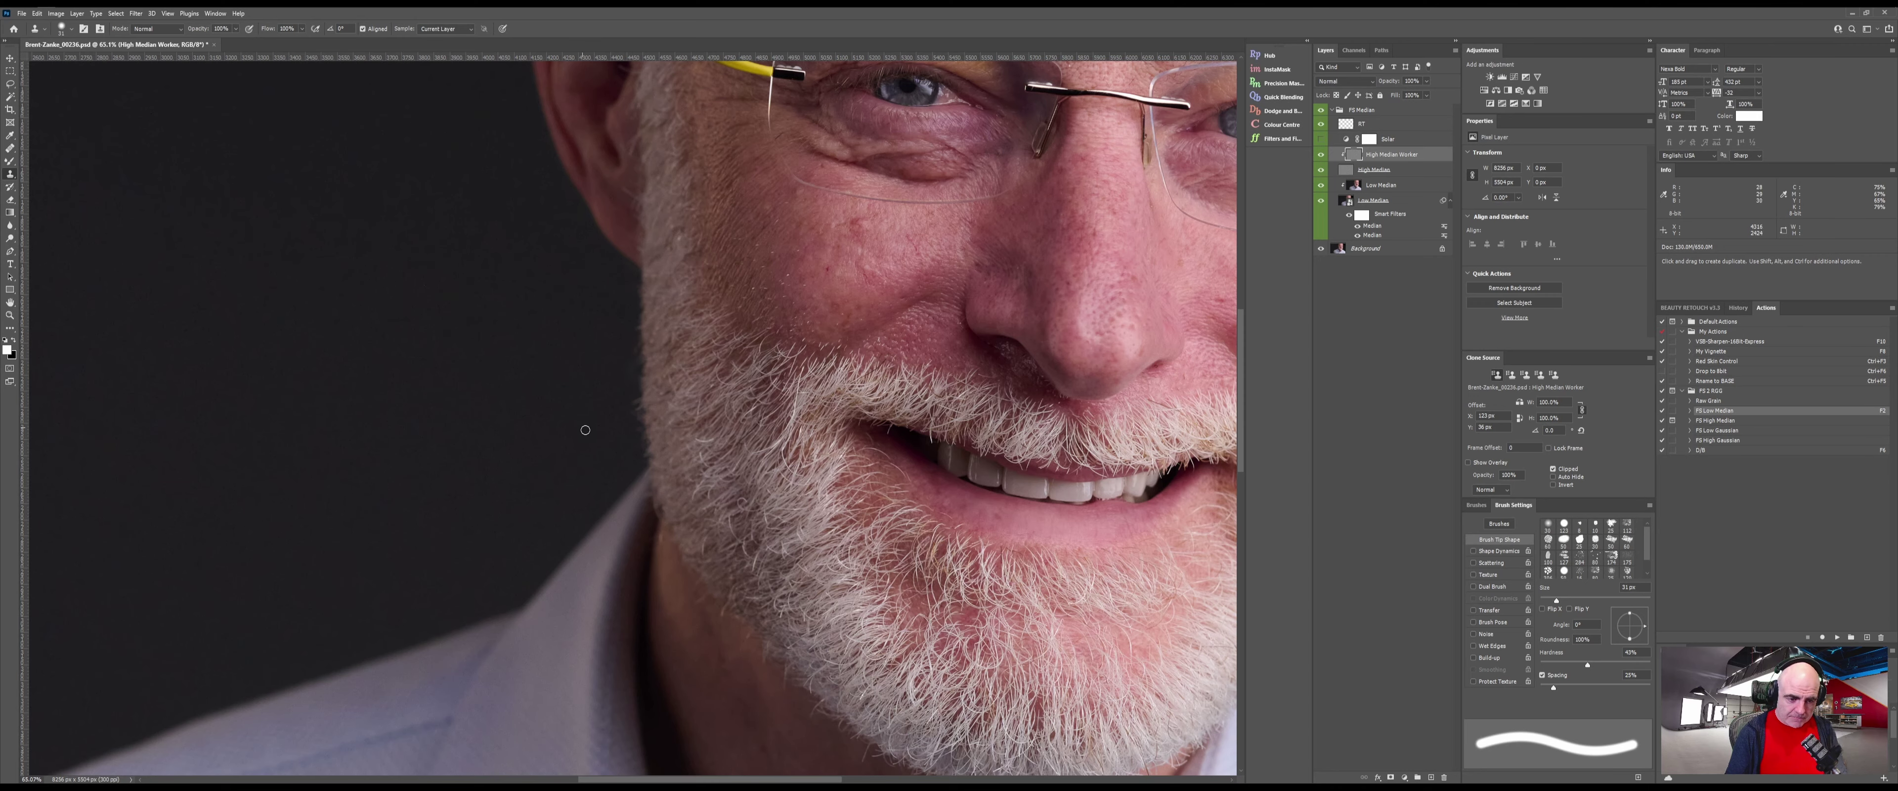
left_click_drag(545, 306, 555, 555)
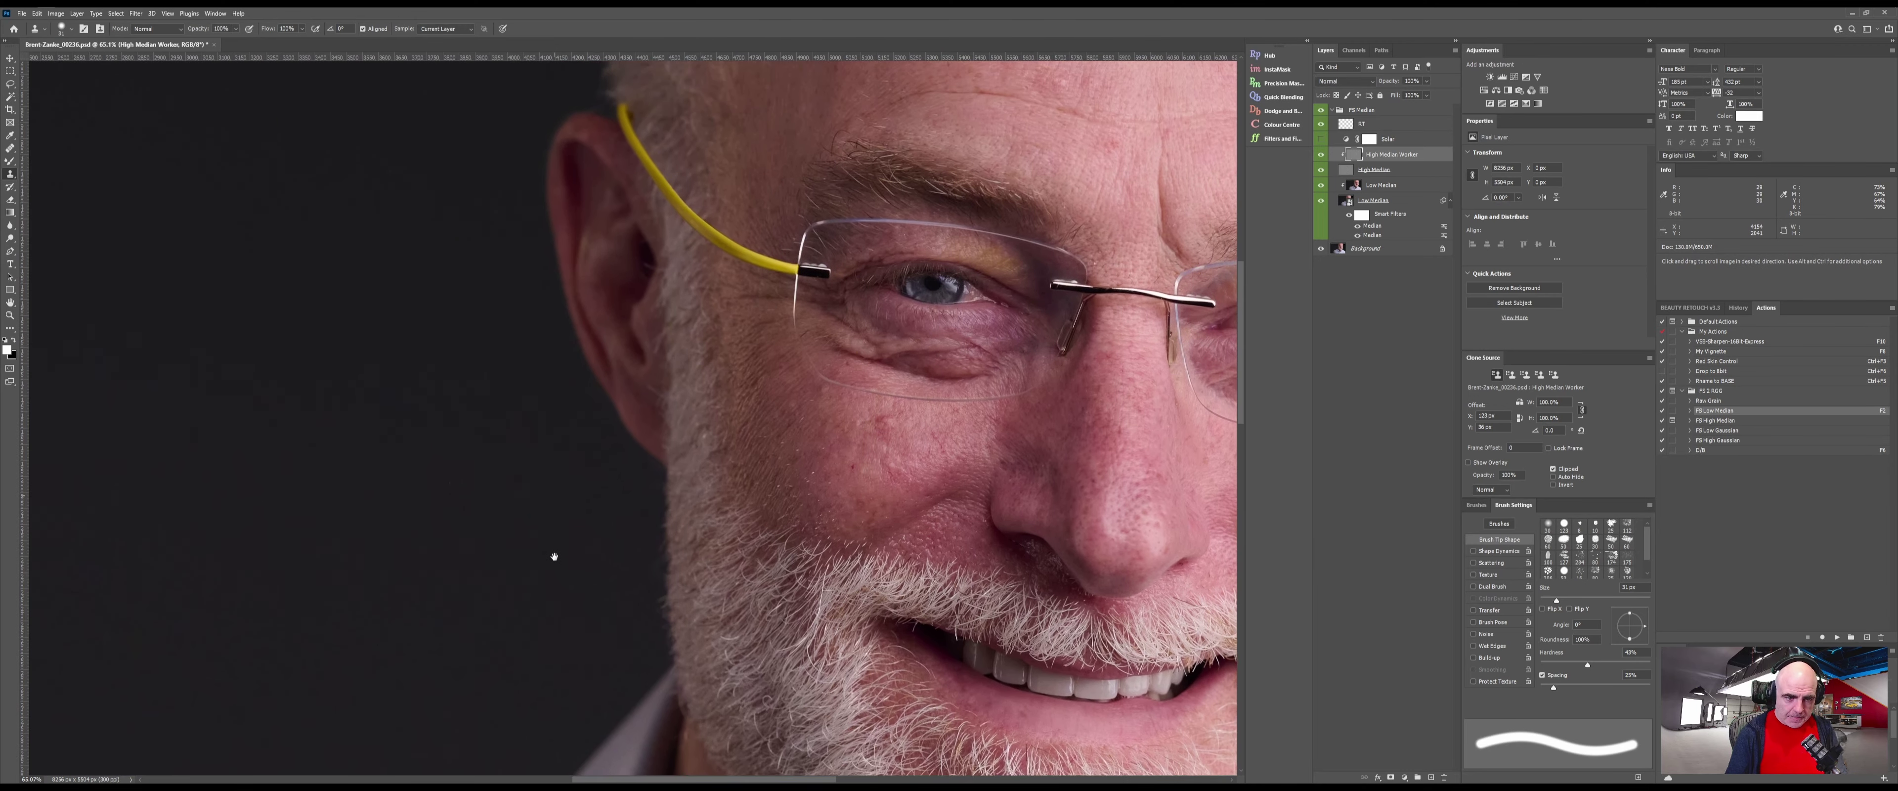
left_click_drag(528, 199, 530, 162)
left_click_drag(554, 692, 535, 422)
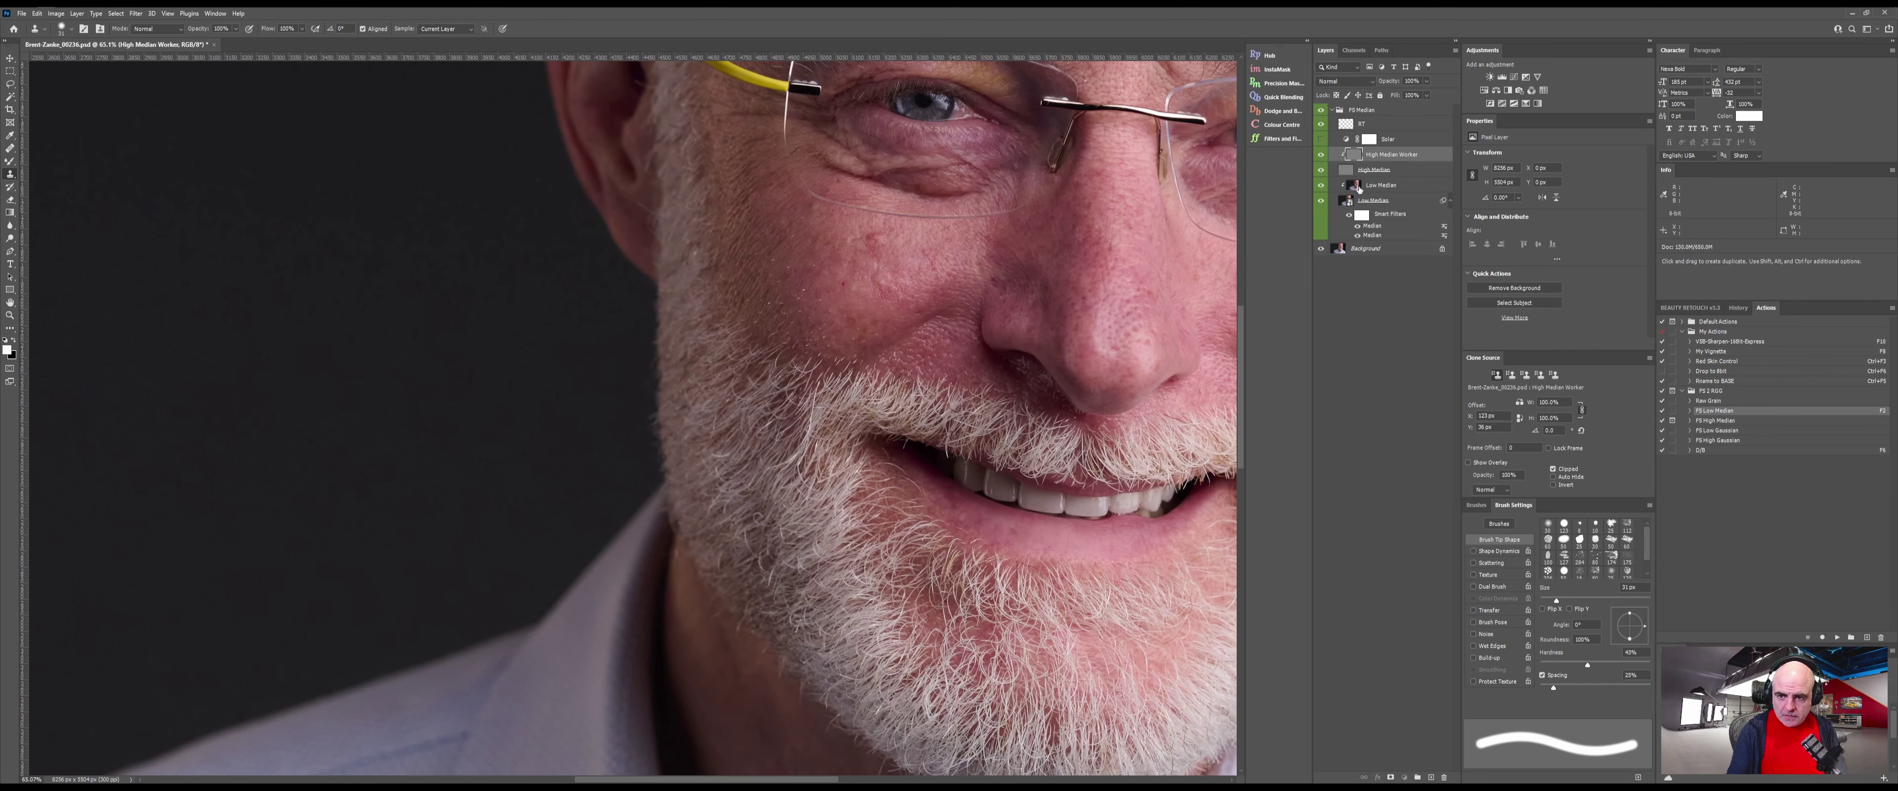
Smooth the backdrop tight against the ear-side beard edge on the Low Median layer with the Mixer Brush
left_click(1359, 189)
key("b")
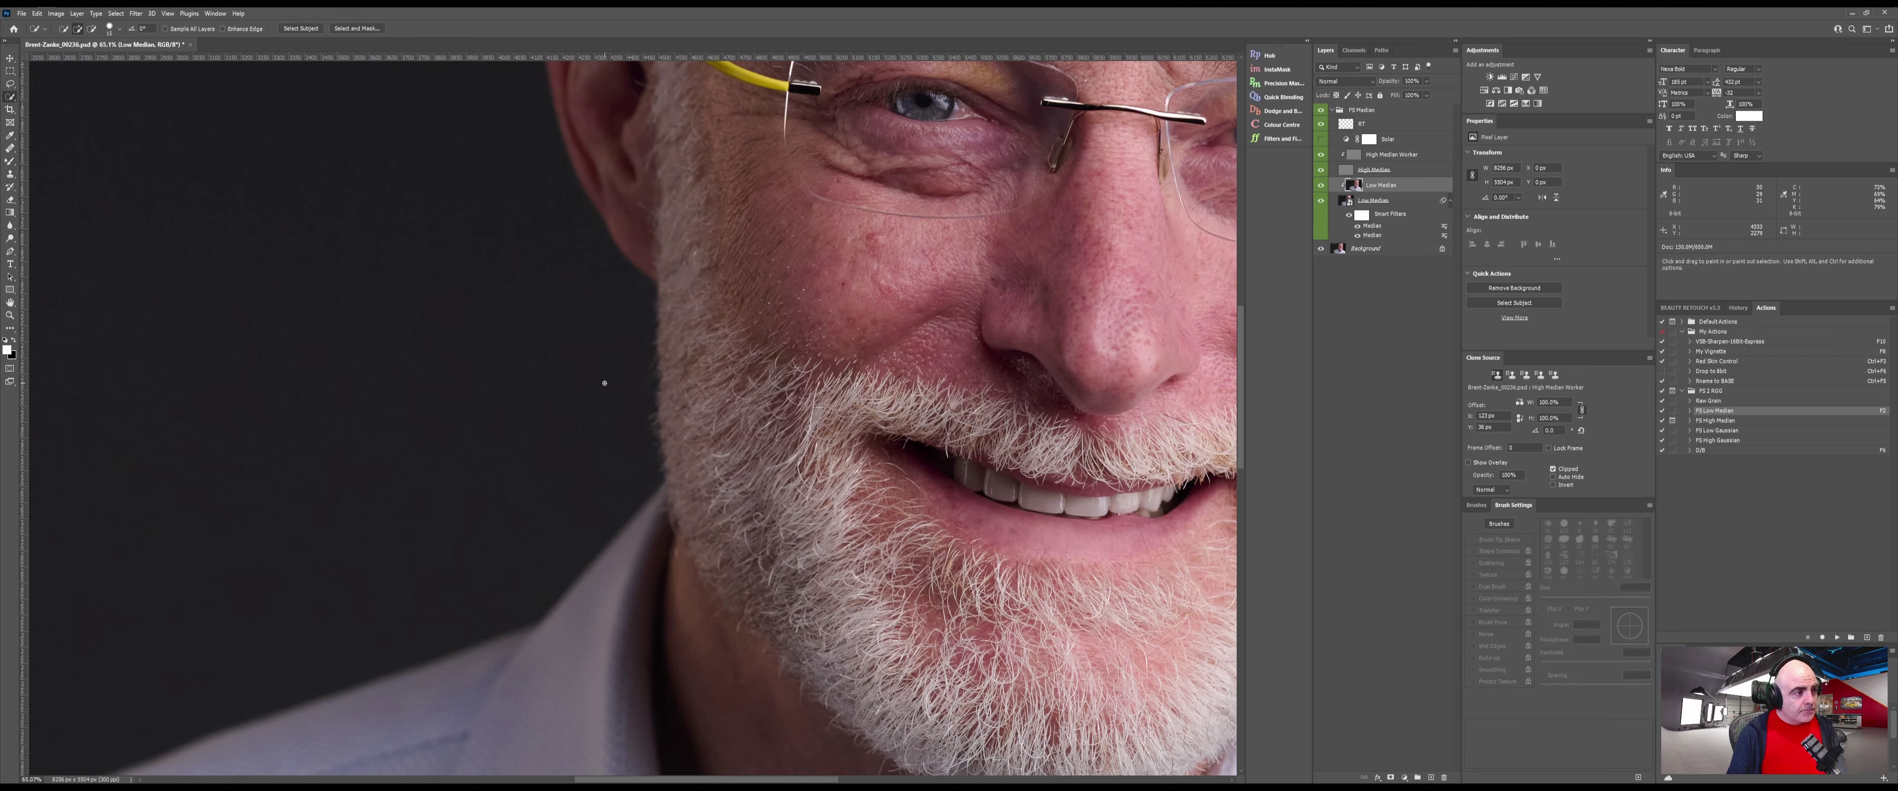
left_click_drag(607, 378, 616, 382)
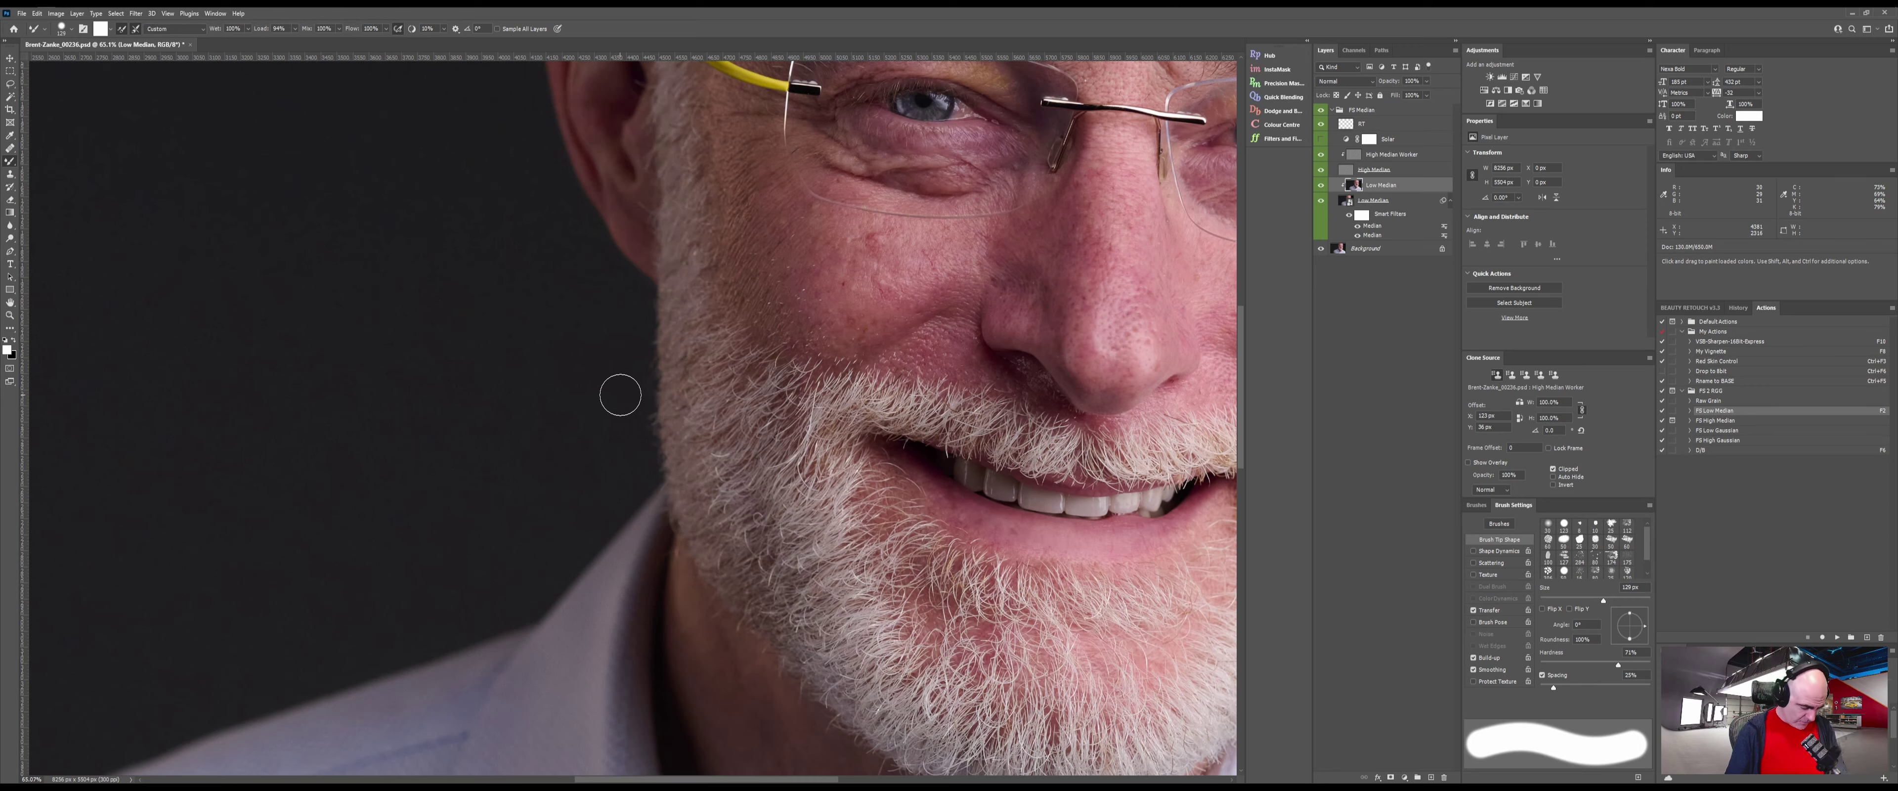
key("z")
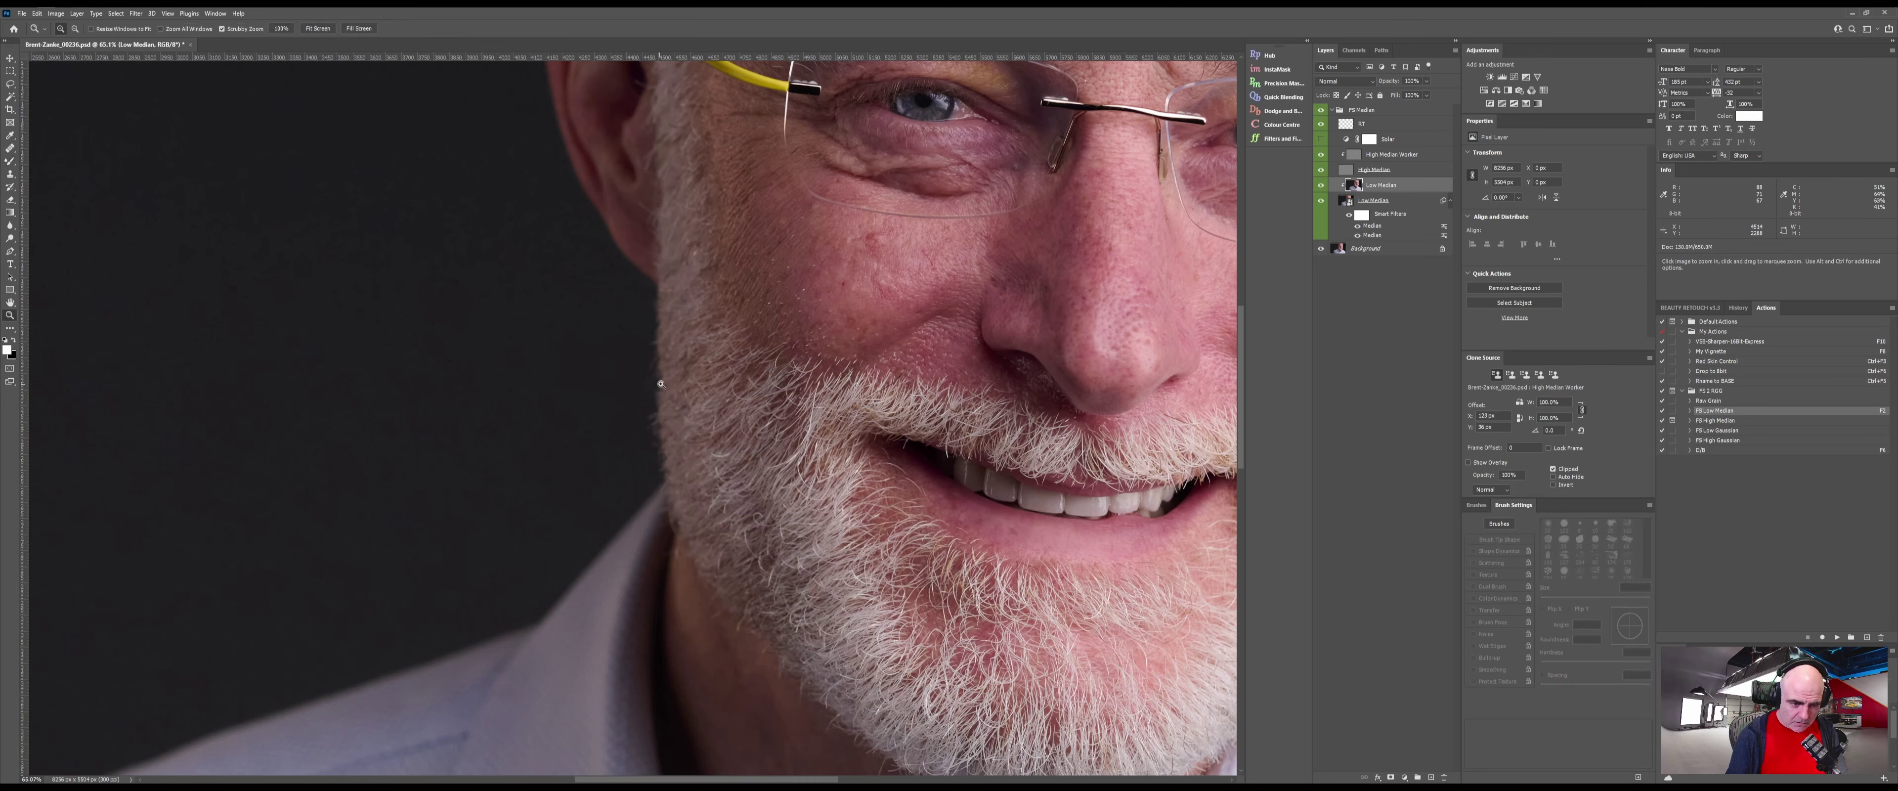
left_click_drag(661, 383, 726, 389)
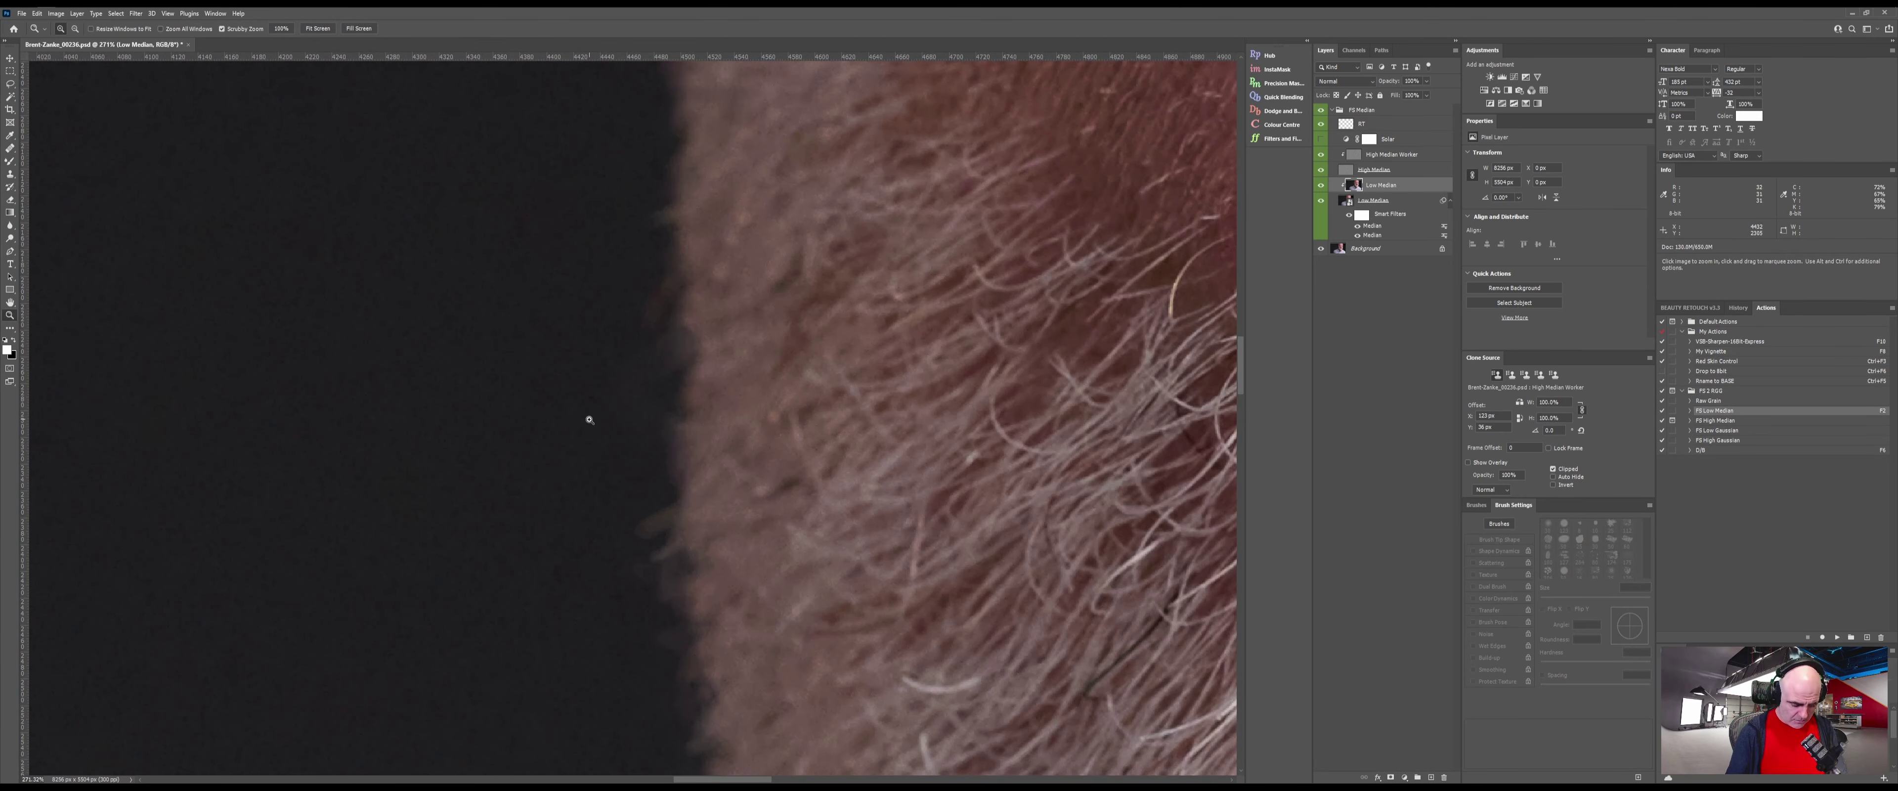
key("b")
mouse_move(594, 410)
left_mouse_down()
mouse_move(520, 405)
mouse_move(666, 348)
left_mouse_up()
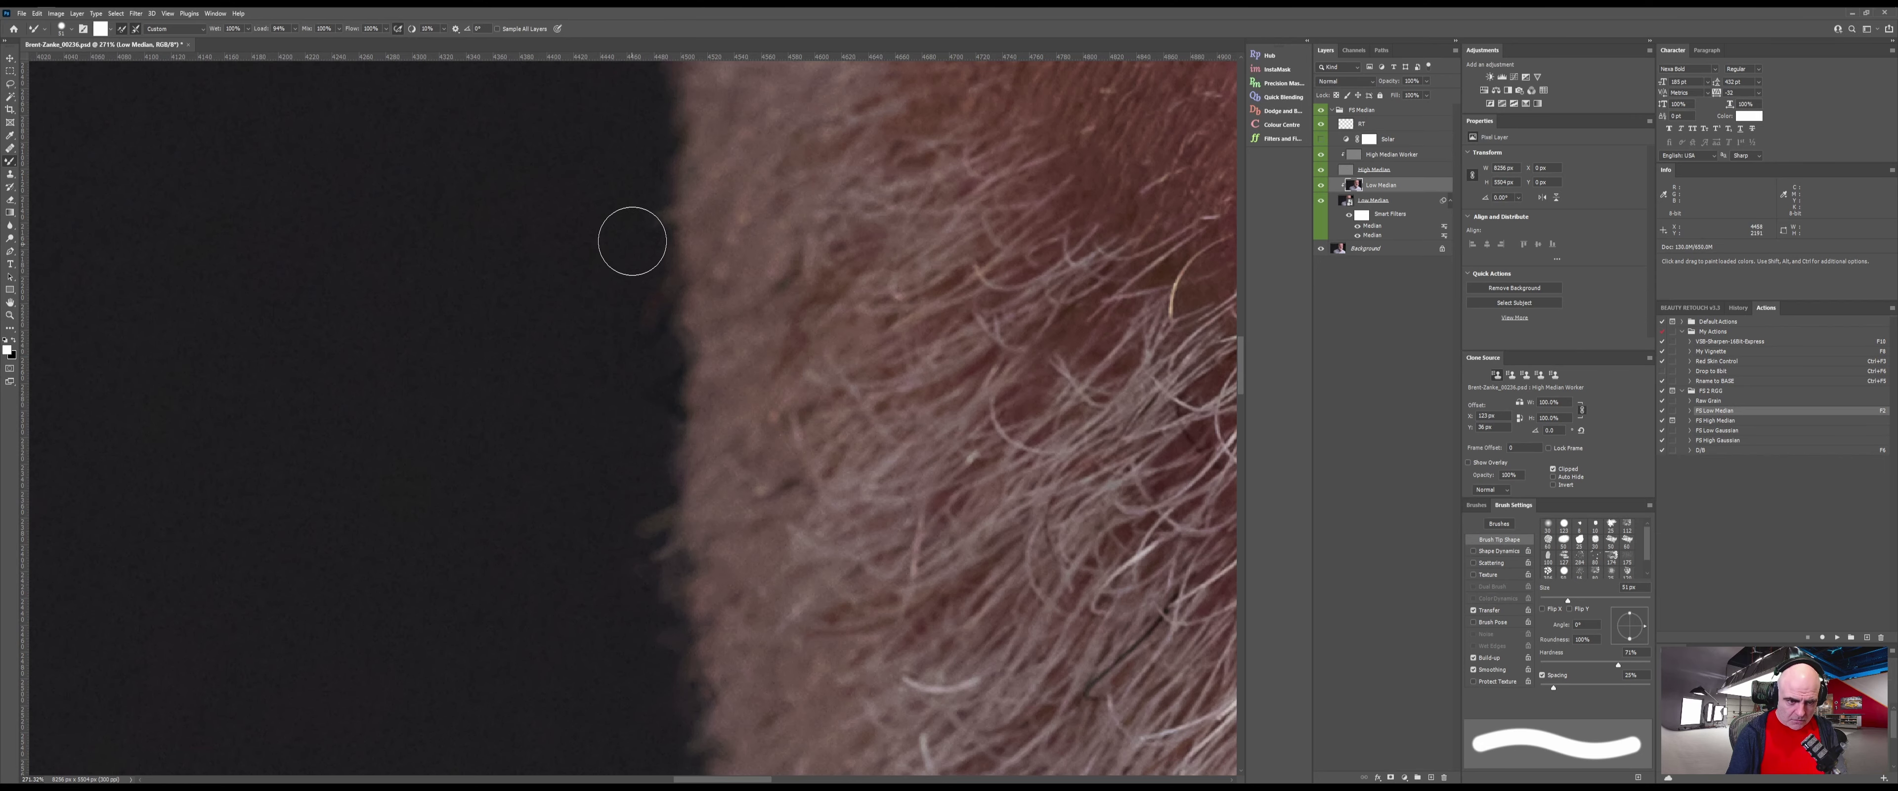
Clone clean skin texture over the first small blemishes on the cheek below the yellow-armed lens, using the High Median Worker layer
left_click_drag(619, 369, 522, 368)
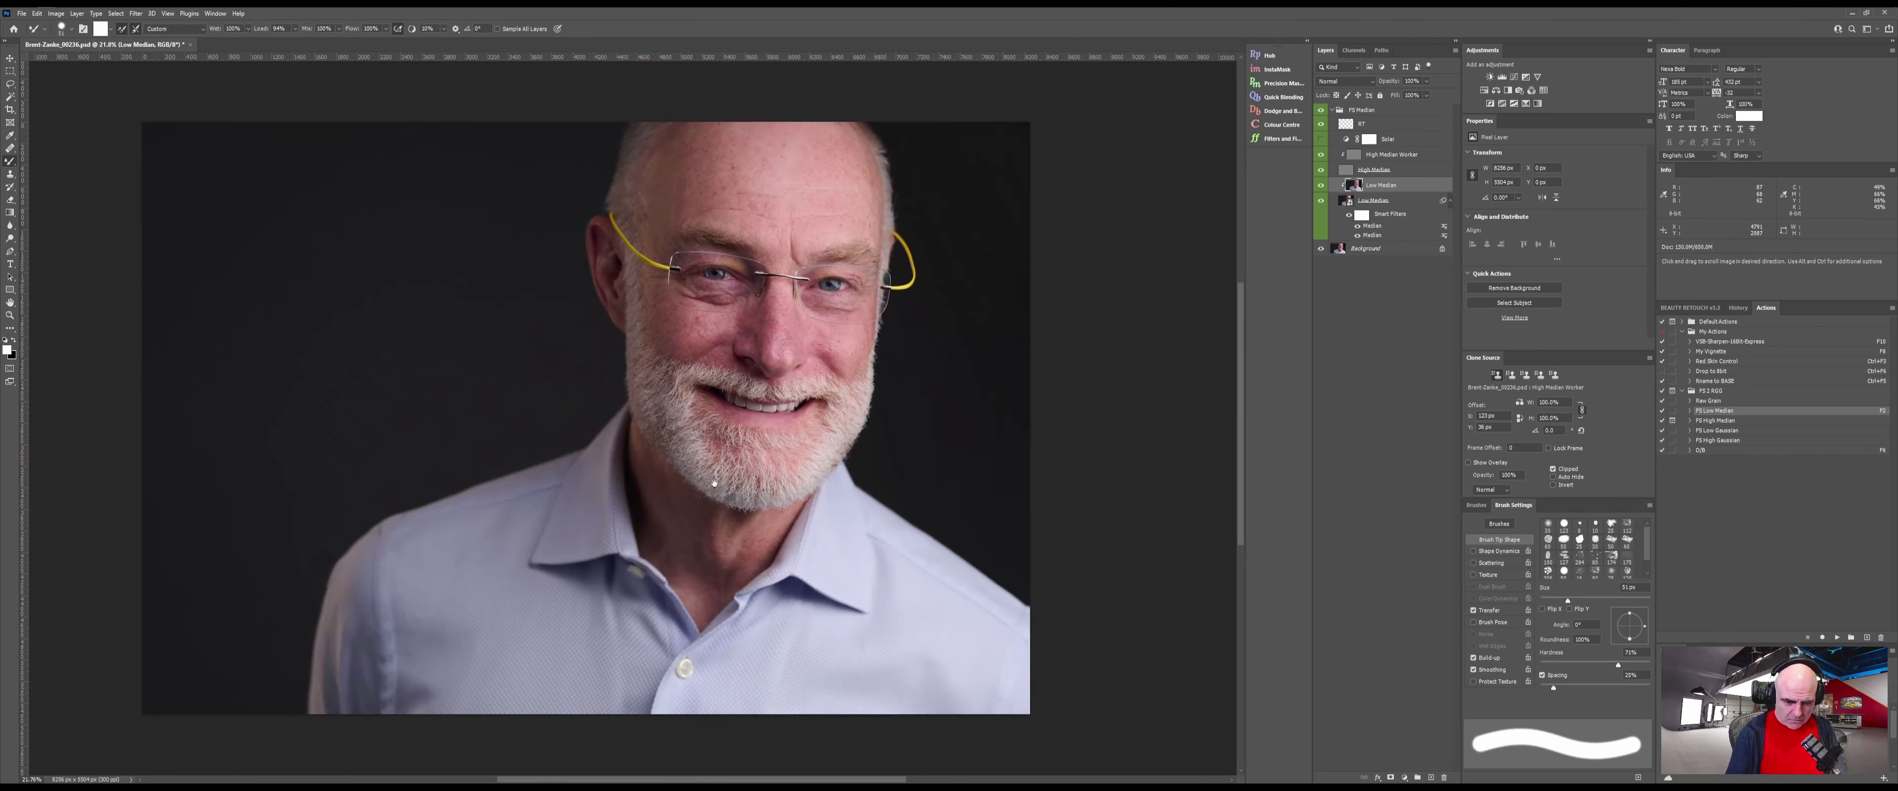
mouse_move(714, 483)
left_mouse_down()
mouse_move(654, 415)
mouse_move(646, 459)
left_mouse_up()
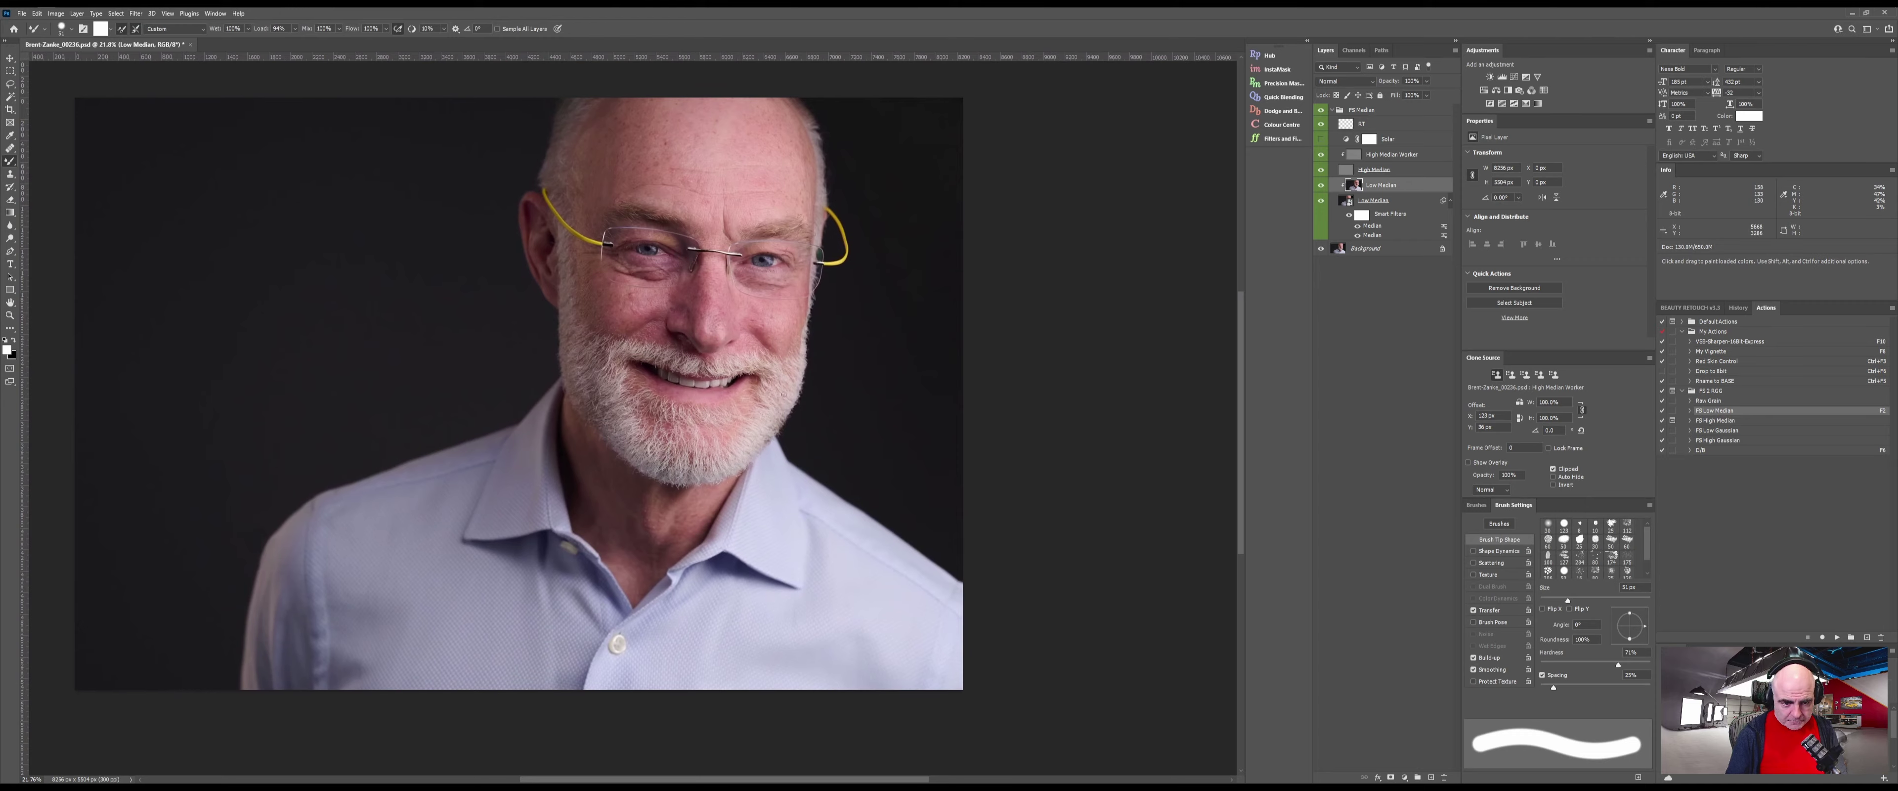
left_click_drag(700, 321, 767, 322)
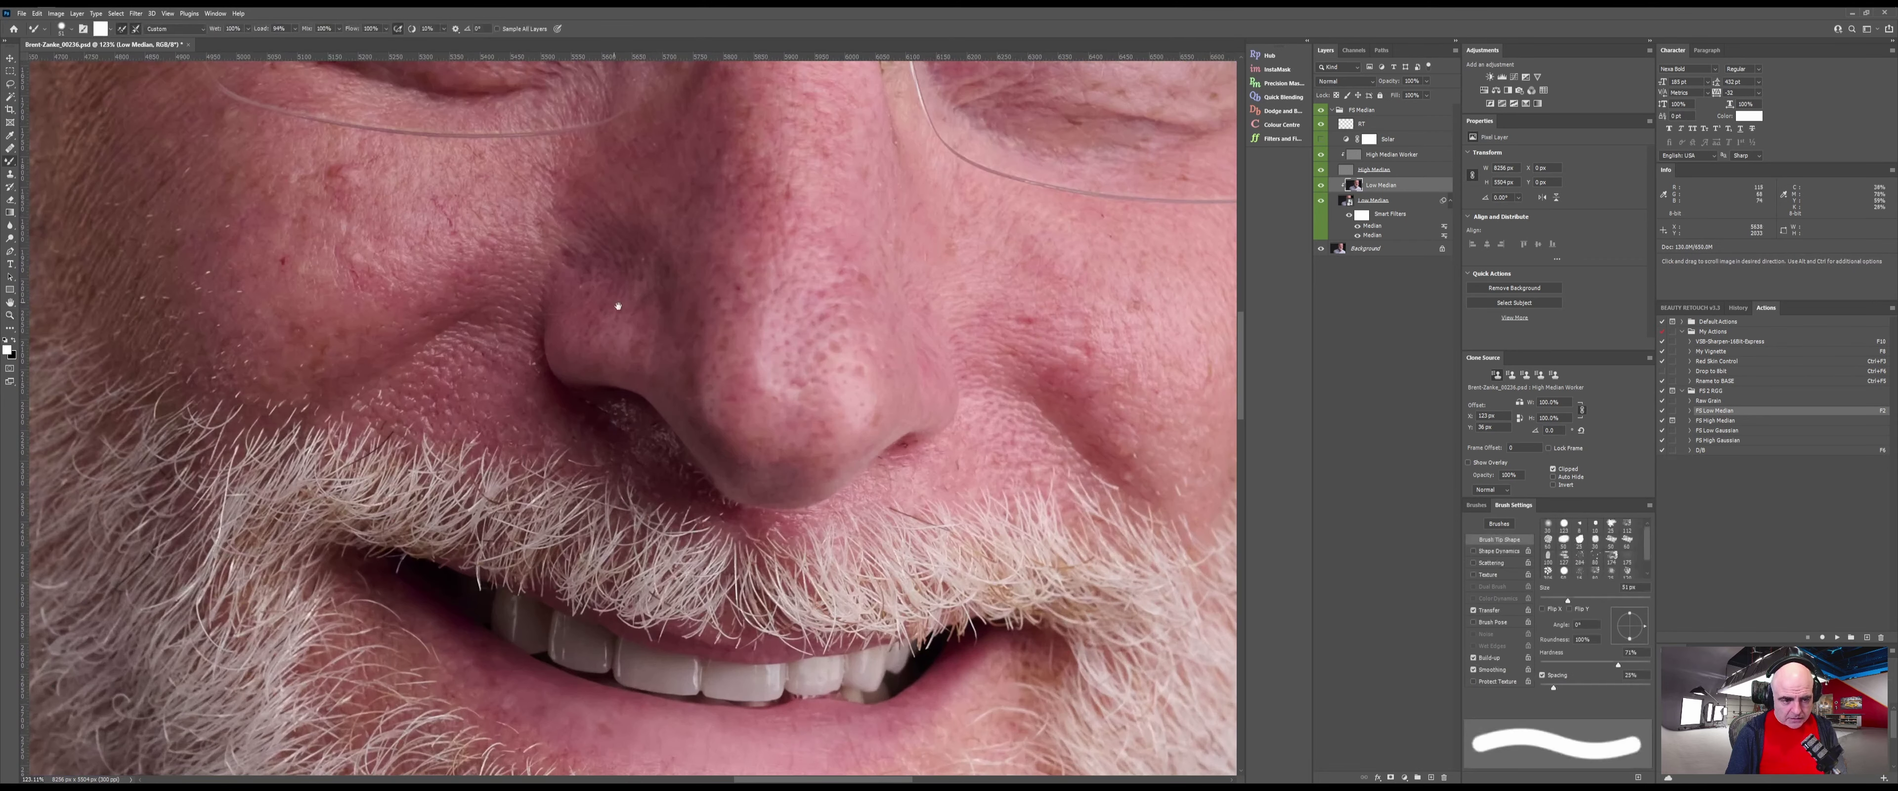
mouse_move(619, 305)
left_mouse_down()
mouse_move(734, 351)
mouse_move(743, 397)
mouse_move(716, 398)
mouse_move(732, 398)
left_mouse_up()
left_click_drag(525, 432, 767, 474)
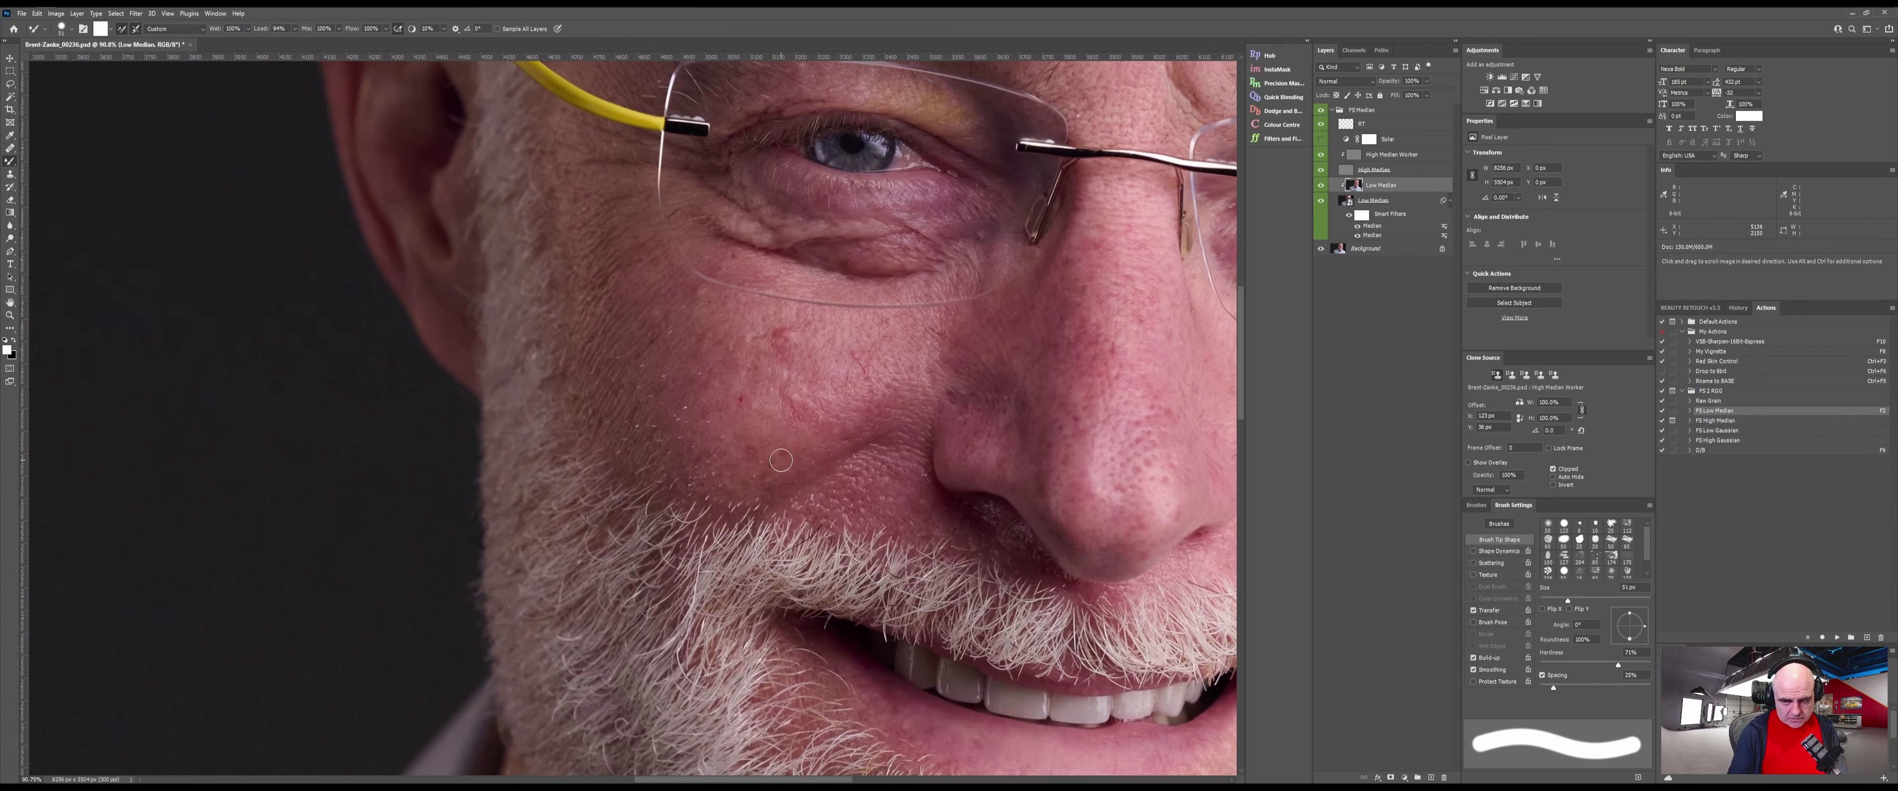
left_click(1351, 156)
key("s")
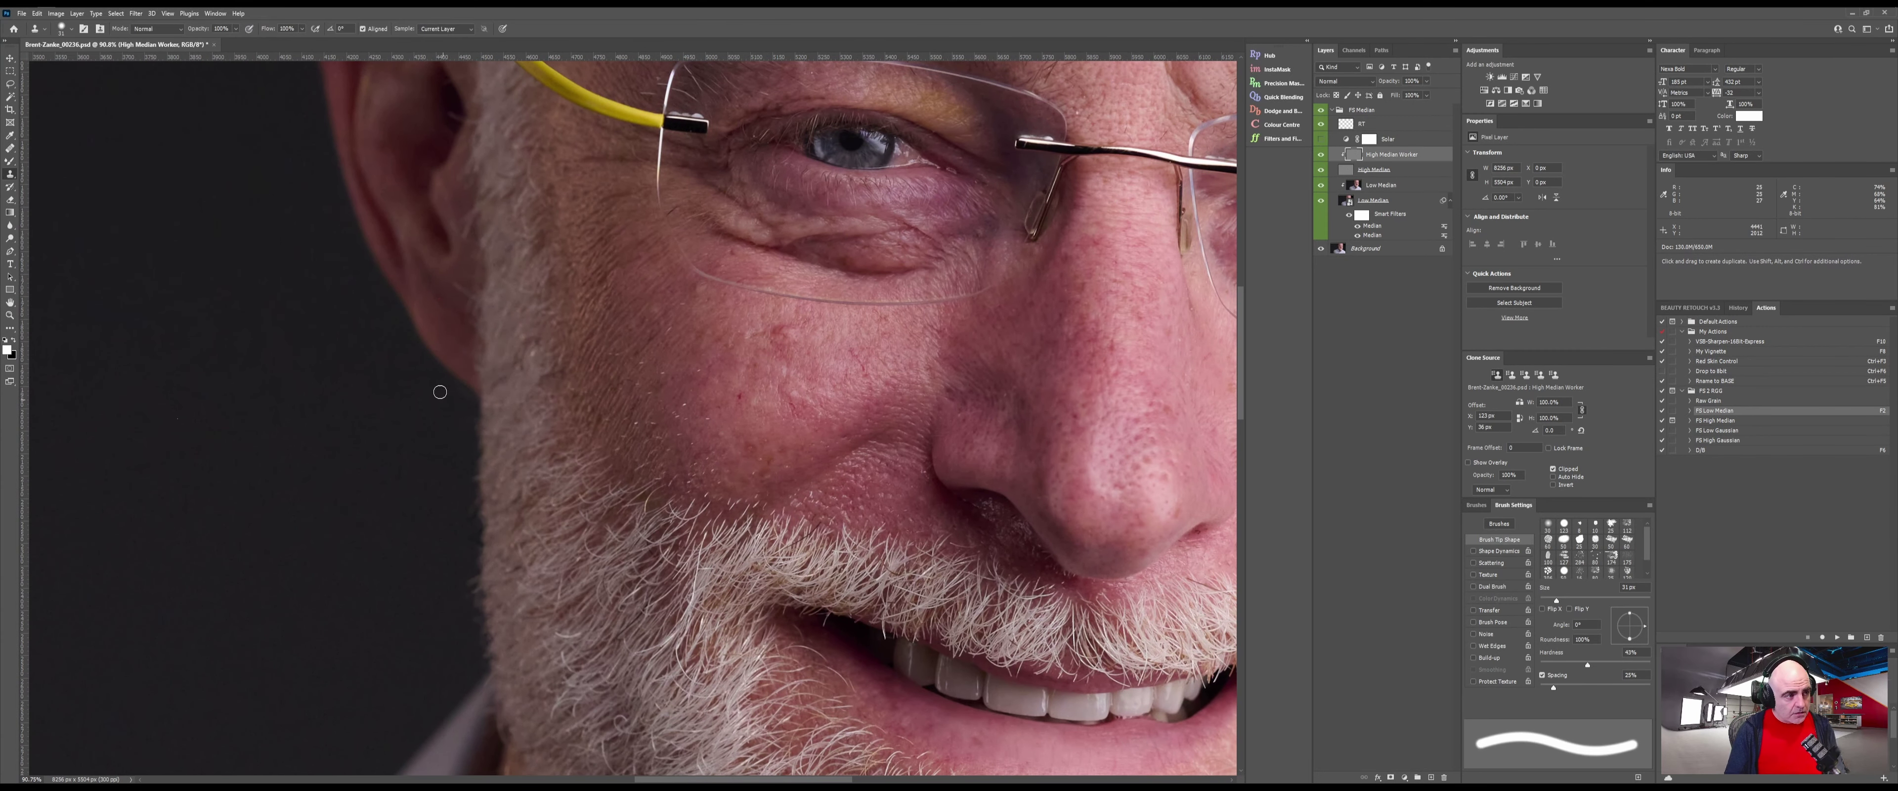
left_click(674, 363, "alt")
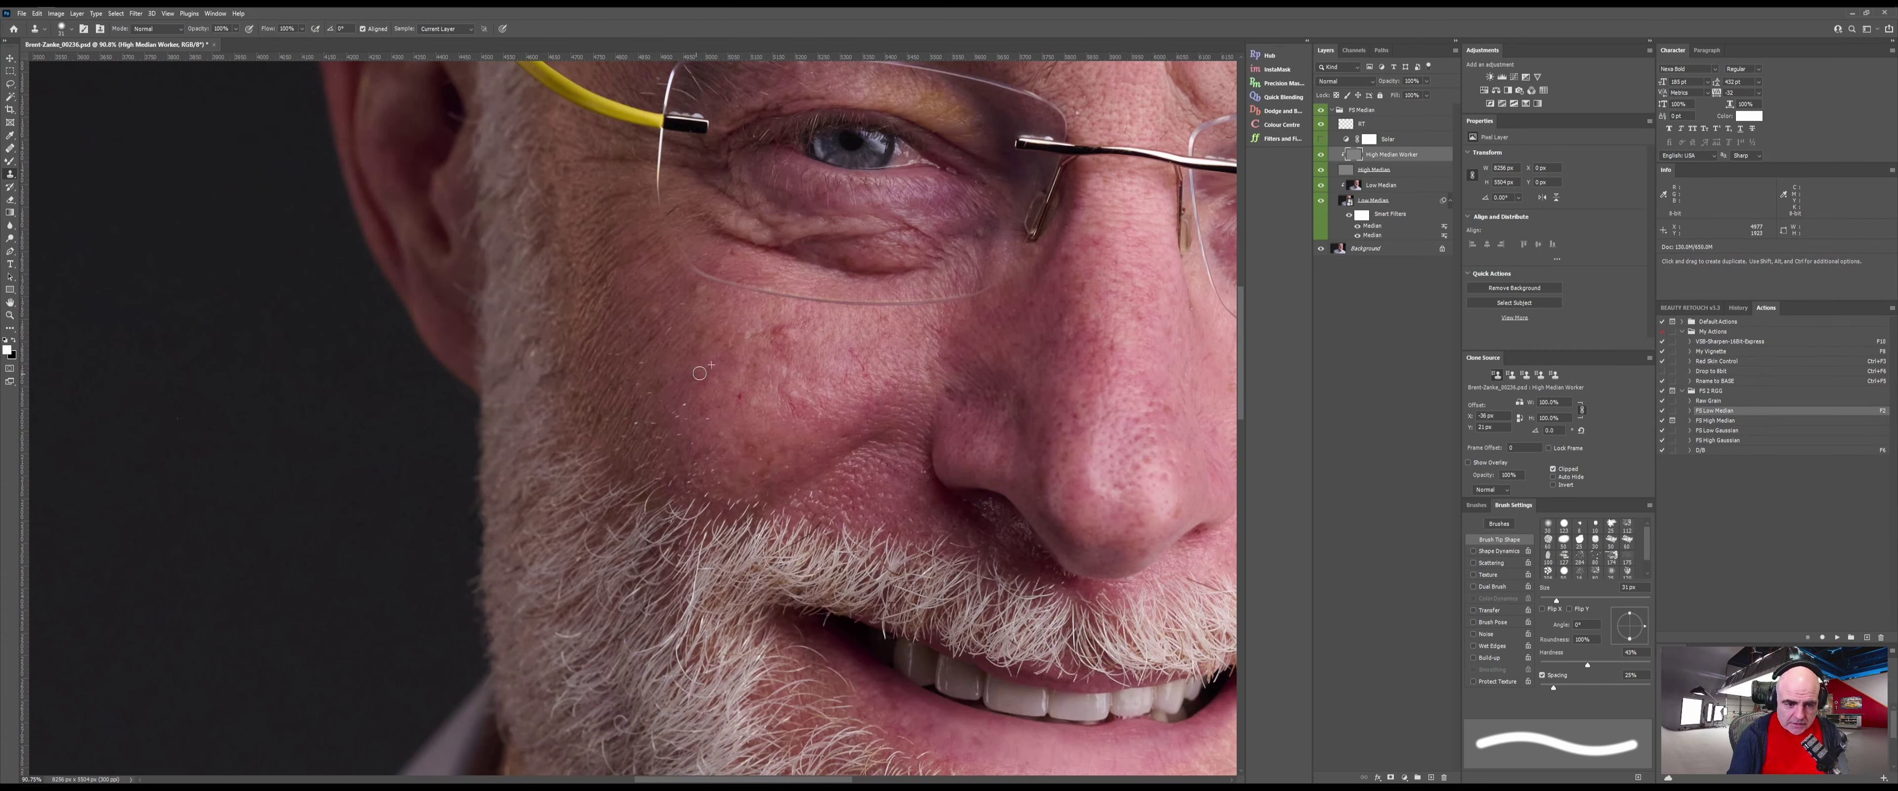
left_click(683, 420, "alt")
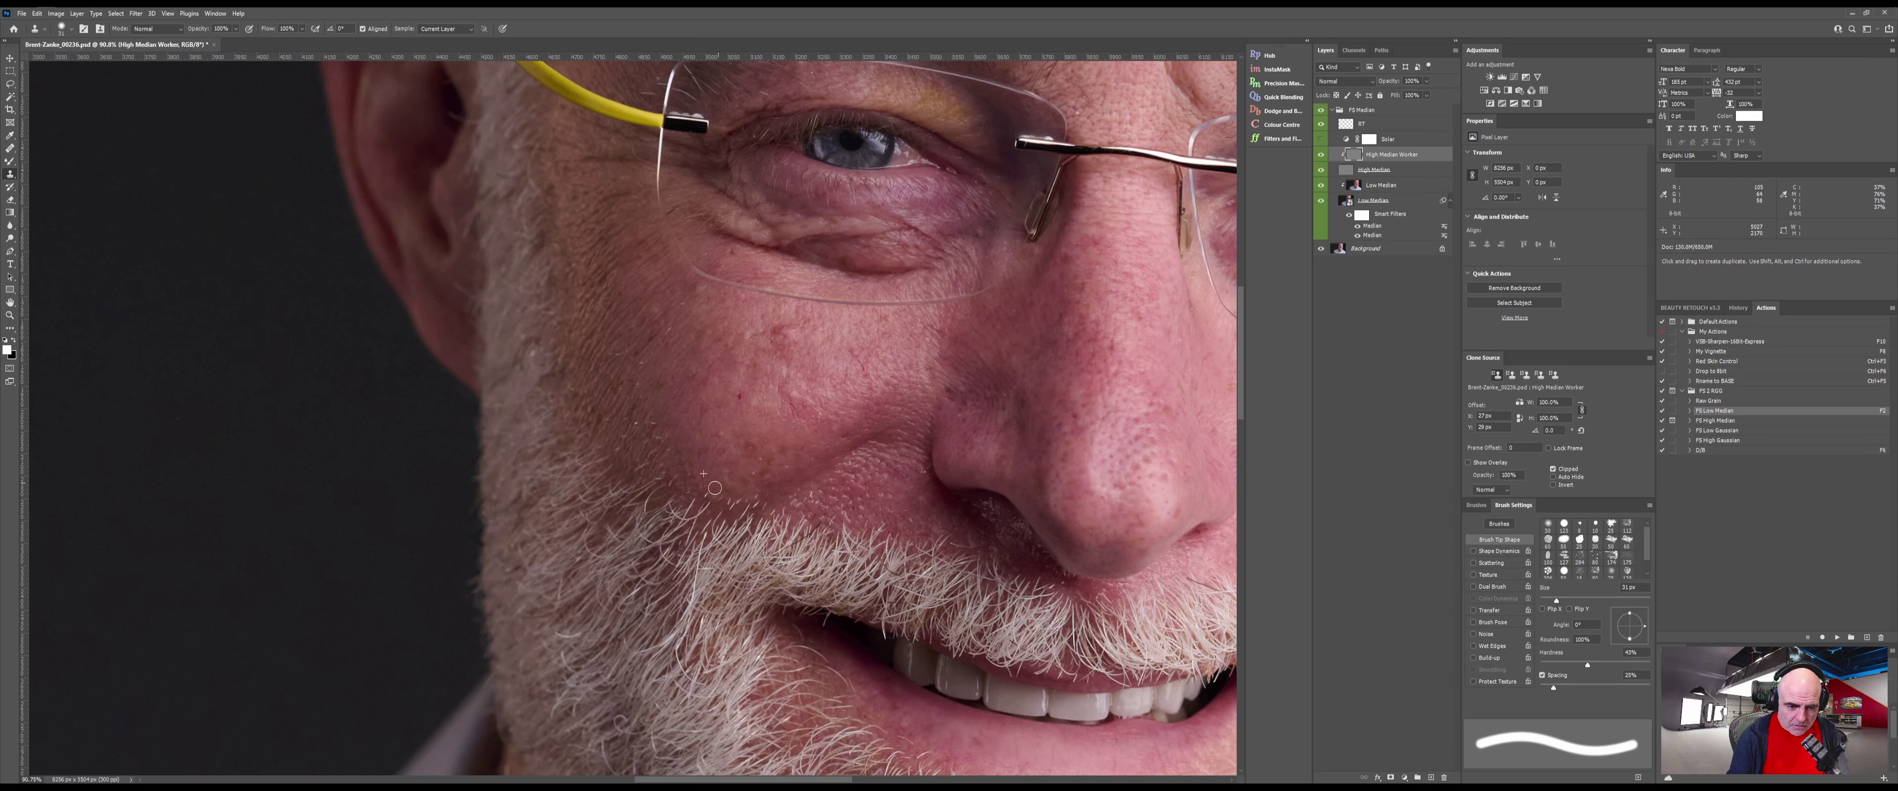
Clone out the stray hairs and specks on the outer cheek just above the beard line
left_click(673, 480, "alt")
left_click(640, 451, "alt")
left_click(633, 422, "alt")
left_click(631, 431, "alt")
left_click(637, 406)
left_click(647, 451, "alt")
left_click(656, 427)
Clone out the spots on the lower cheek above the moustache and the fine hairs towards the sideburn
left_click(706, 412, "alt")
left_click(722, 431)
left_click(758, 465)
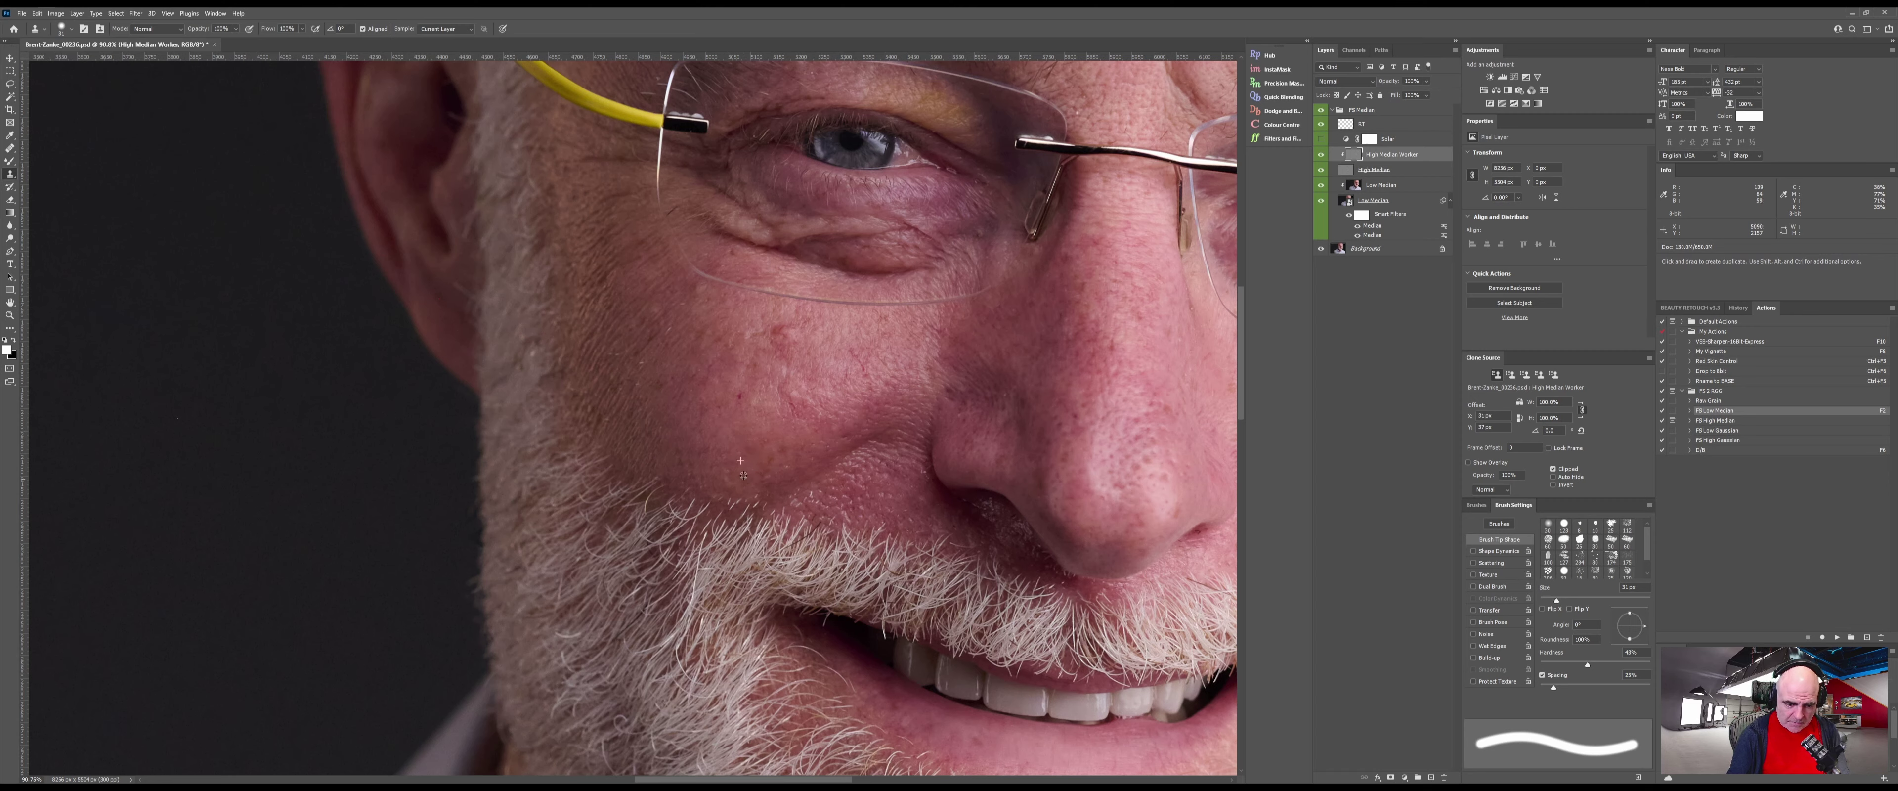
left_click(740, 477, "alt")
mouse_move(730, 496)
left_mouse_down()
mouse_move(808, 493)
mouse_move(771, 509)
mouse_move(795, 489)
mouse_move(772, 476)
mouse_move(746, 501)
mouse_move(712, 494)
left_mouse_up()
left_click(621, 421, "alt")
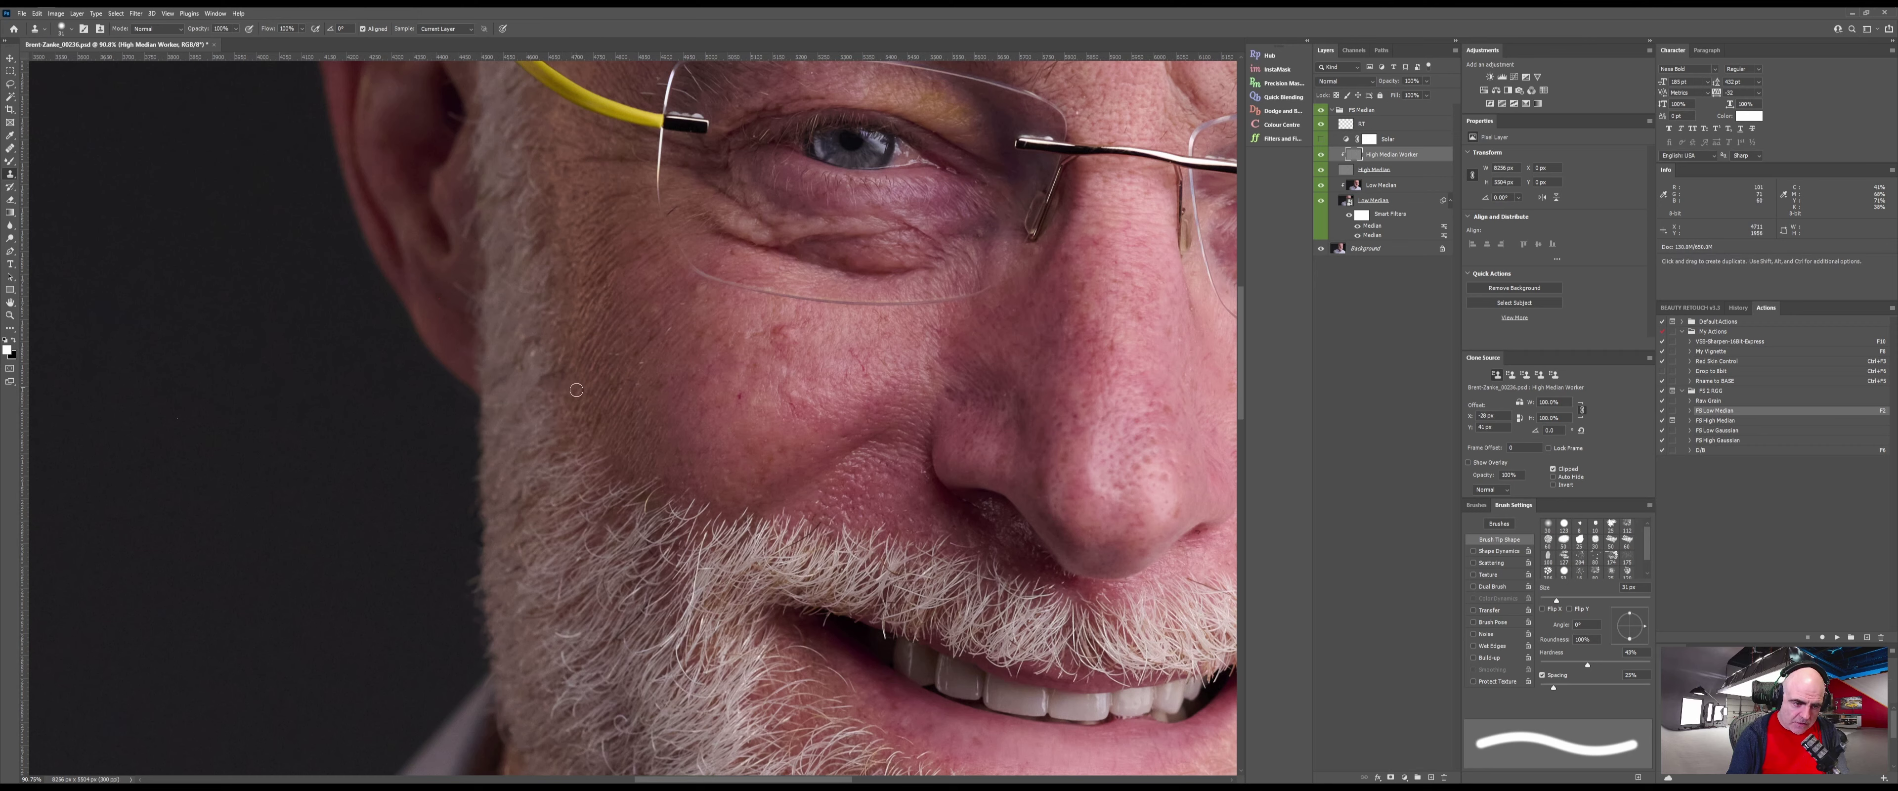
left_click(603, 345, "alt")
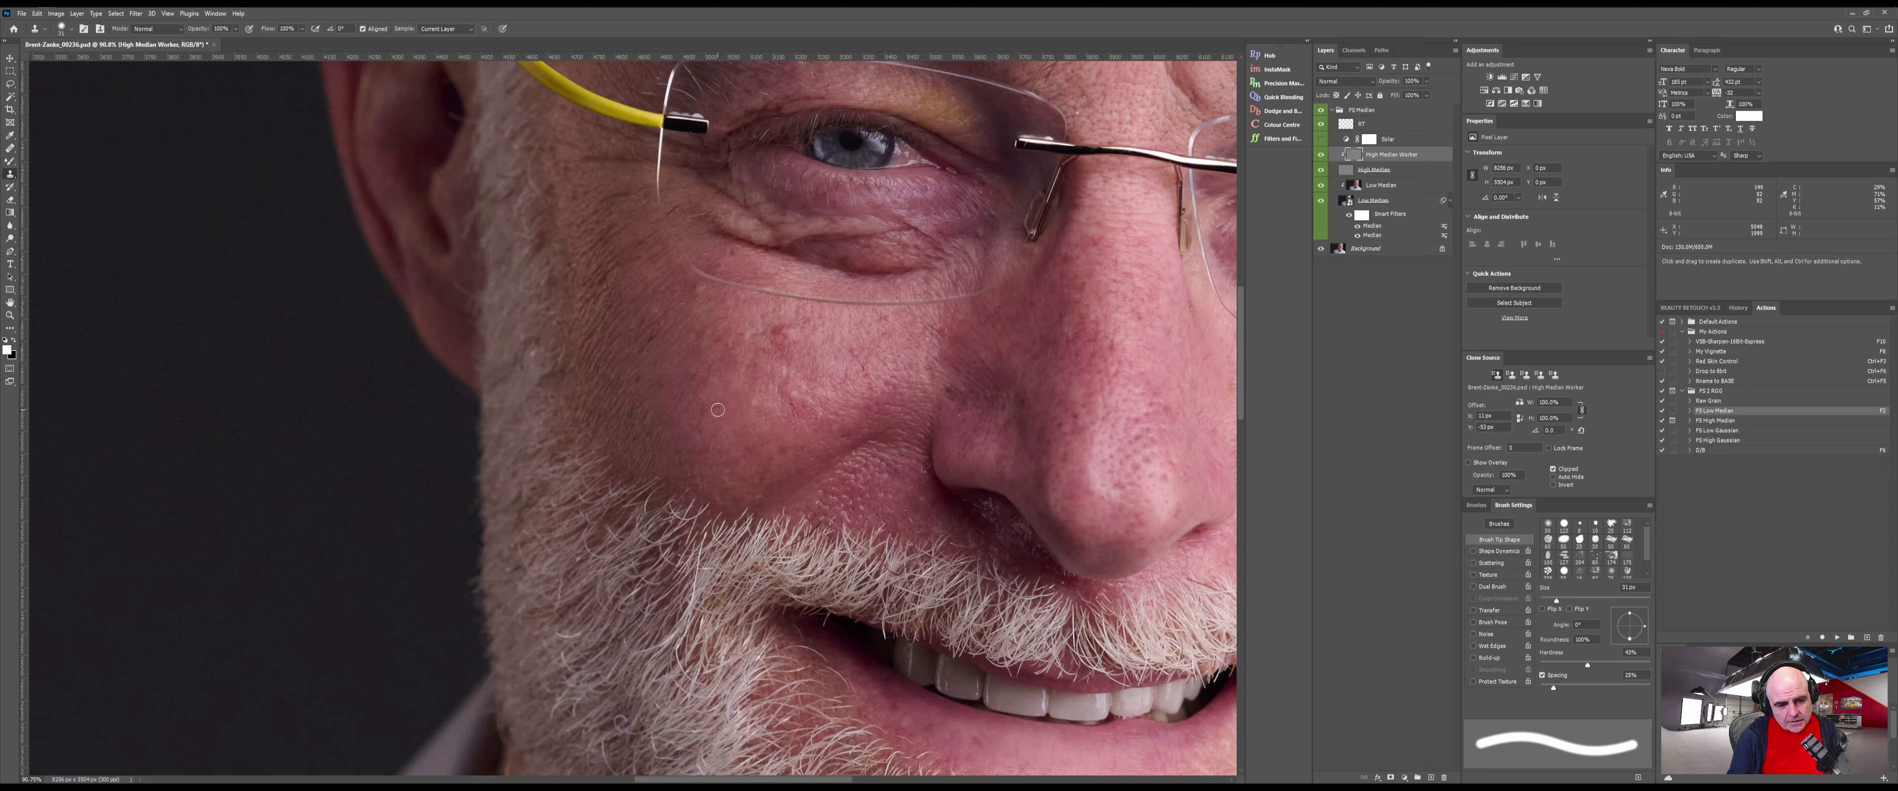
Clone smooth skin texture over the marks on the upper cheek just below the lens rim
left_click(730, 346, "alt")
left_click(686, 325, "alt")
left_click_drag(661, 322, 707, 290)
left_click(685, 347, "alt")
left_click(708, 336, "alt")
mouse_move(752, 337)
left_mouse_down()
mouse_move(692, 331)
mouse_move(749, 346)
mouse_move(759, 366)
mouse_move(724, 380)
left_mouse_up()
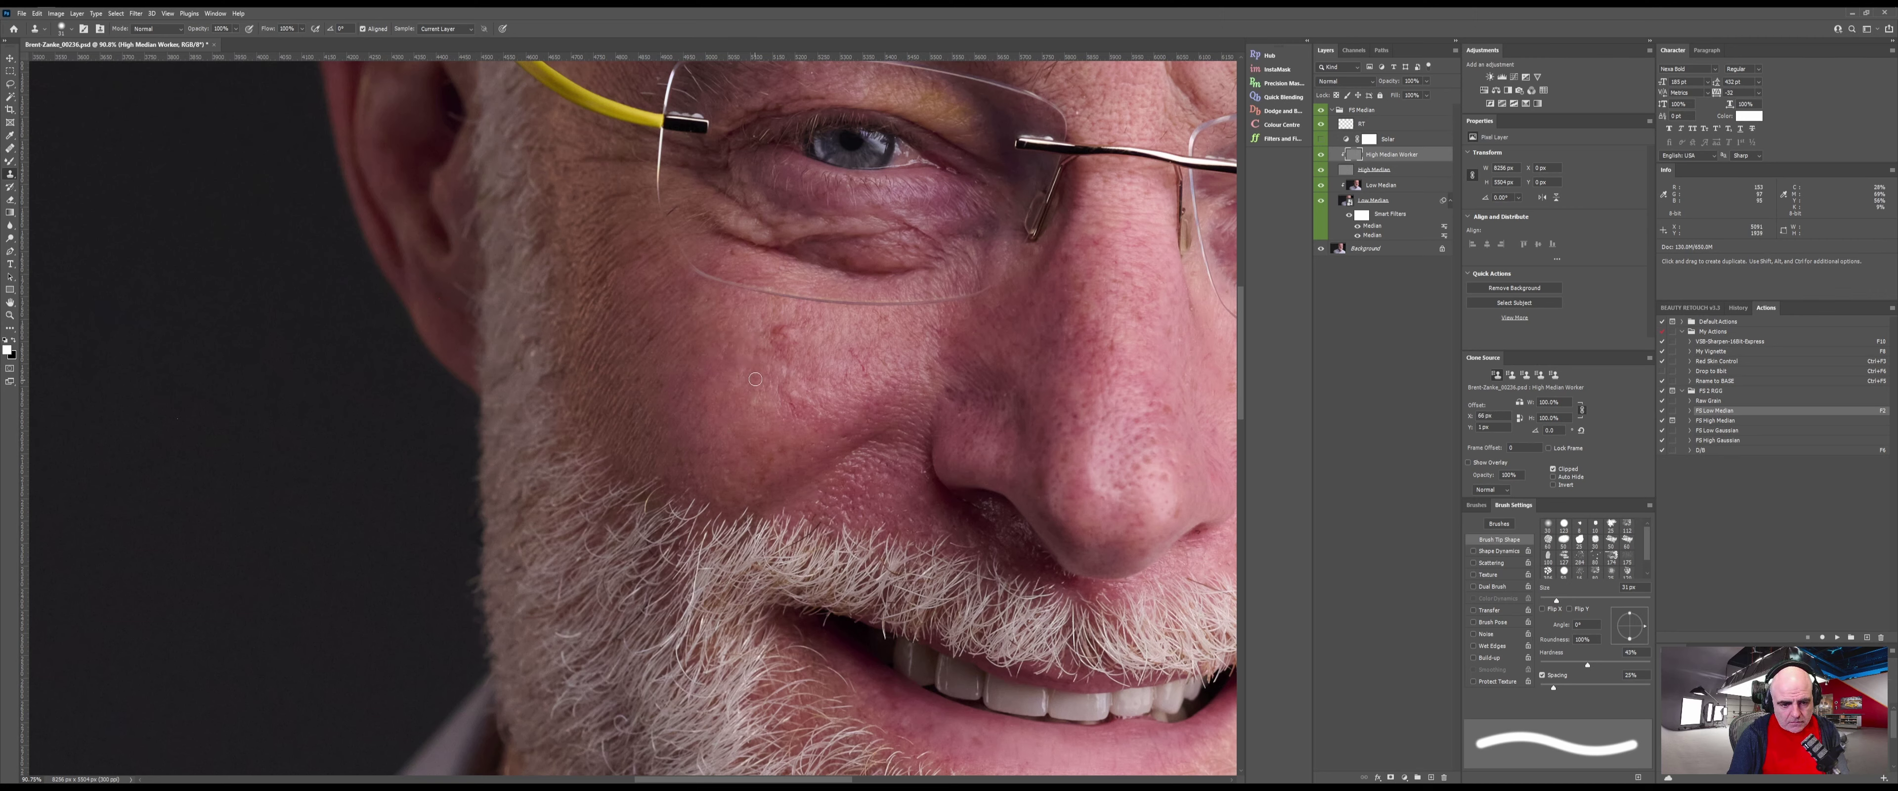
Clone out the raised red blemish in the middle of the cheek, sampling the skin around it
left_click(739, 425, "alt")
left_click_drag(772, 353, 778, 331)
left_click(749, 331, "alt")
left_click(792, 333, "alt")
left_click(814, 337, "alt")
left_click_drag(789, 349, 810, 356)
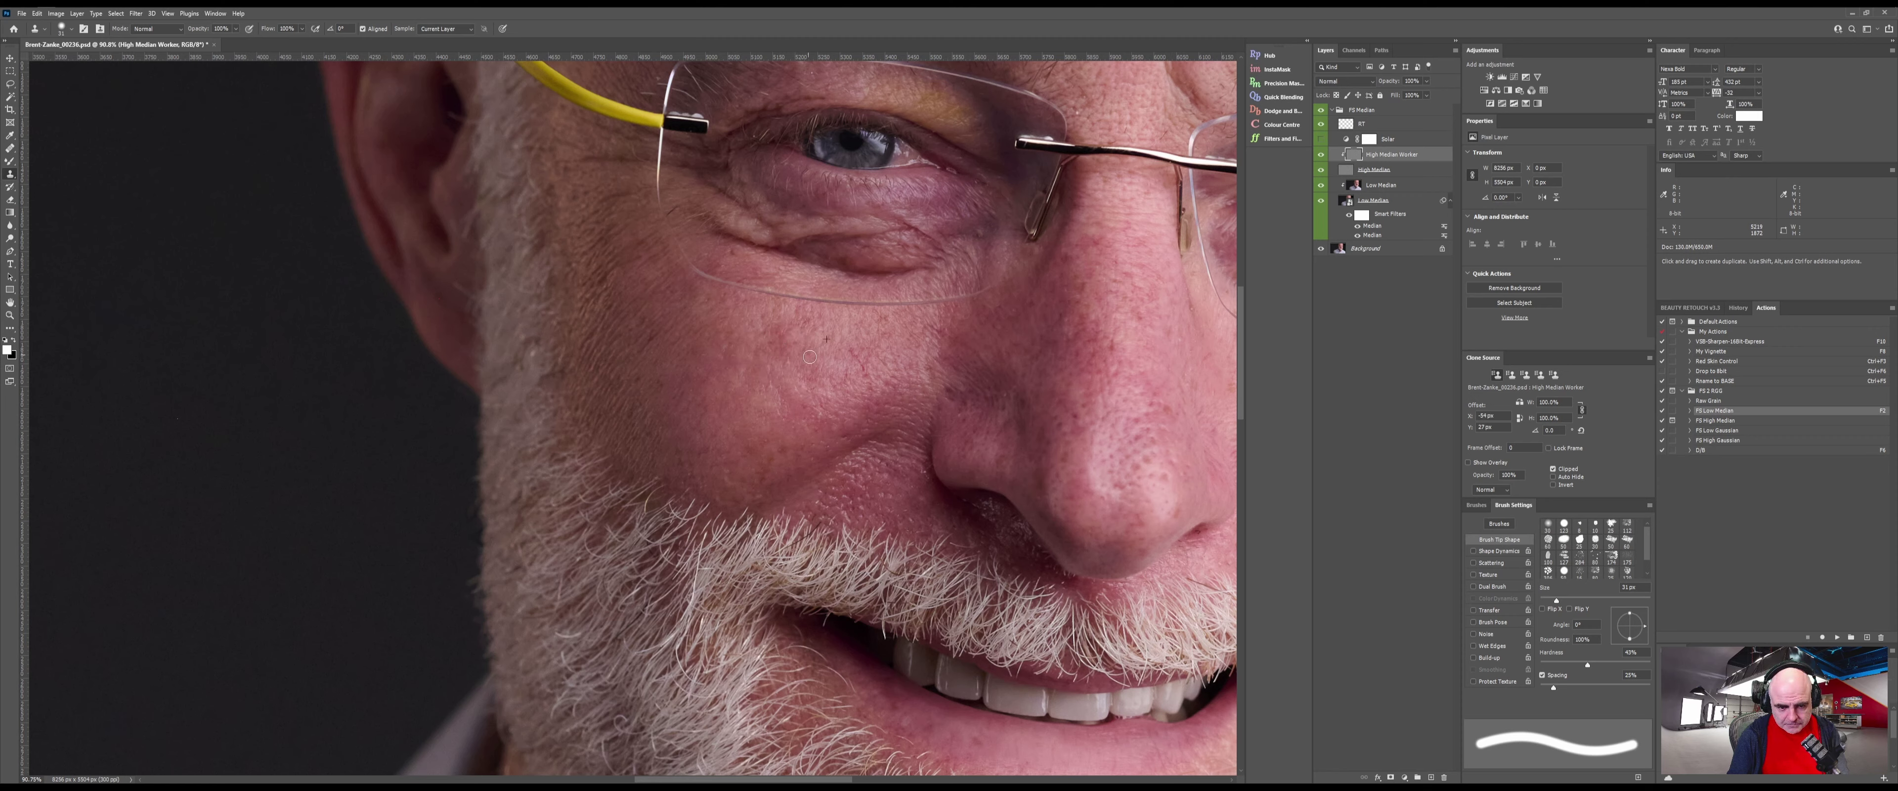
Clone away the remaining spots on the inner cheek and in the smile fold beside the nostril
left_click(861, 332, "alt")
left_click(843, 365, "alt")
left_click(780, 445, "alt")
left_click(779, 446)
left_click(916, 482, "alt")
left_click(921, 473)
left_click(908, 505, "alt")
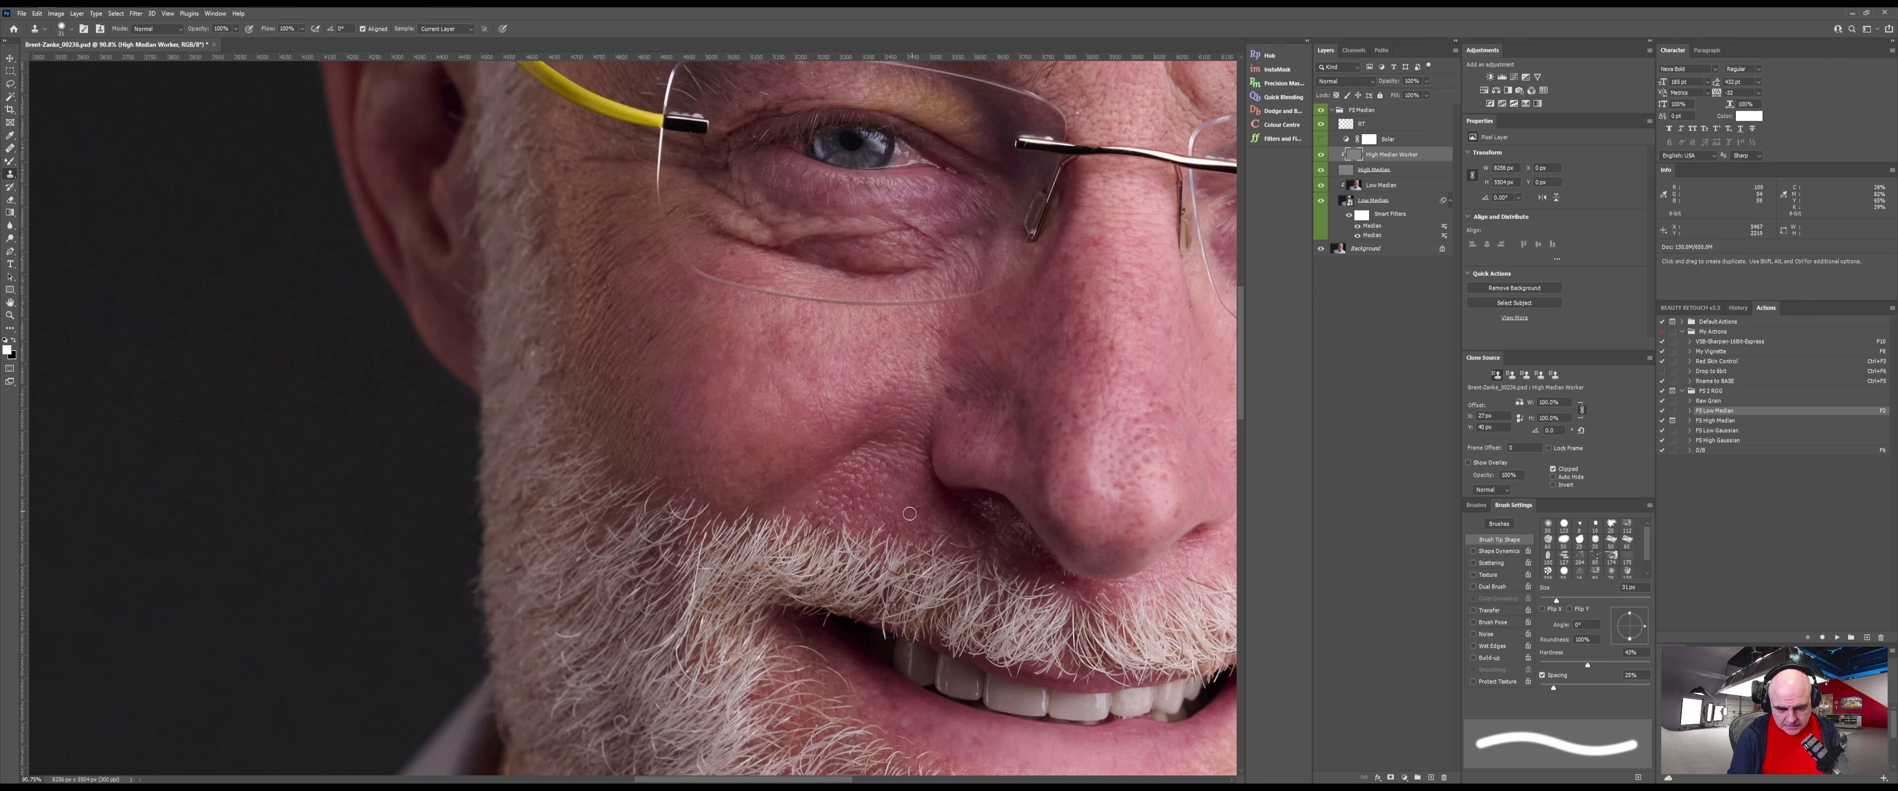
left_click(914, 520)
left_click(849, 502, "alt")
Clone out the enlarged pores between the smile fold and the moustache with a smaller Clone Stamp brush
key("z")
left_click_drag(867, 482, 929, 481)
key("s")
left_click(853, 546, "alt")
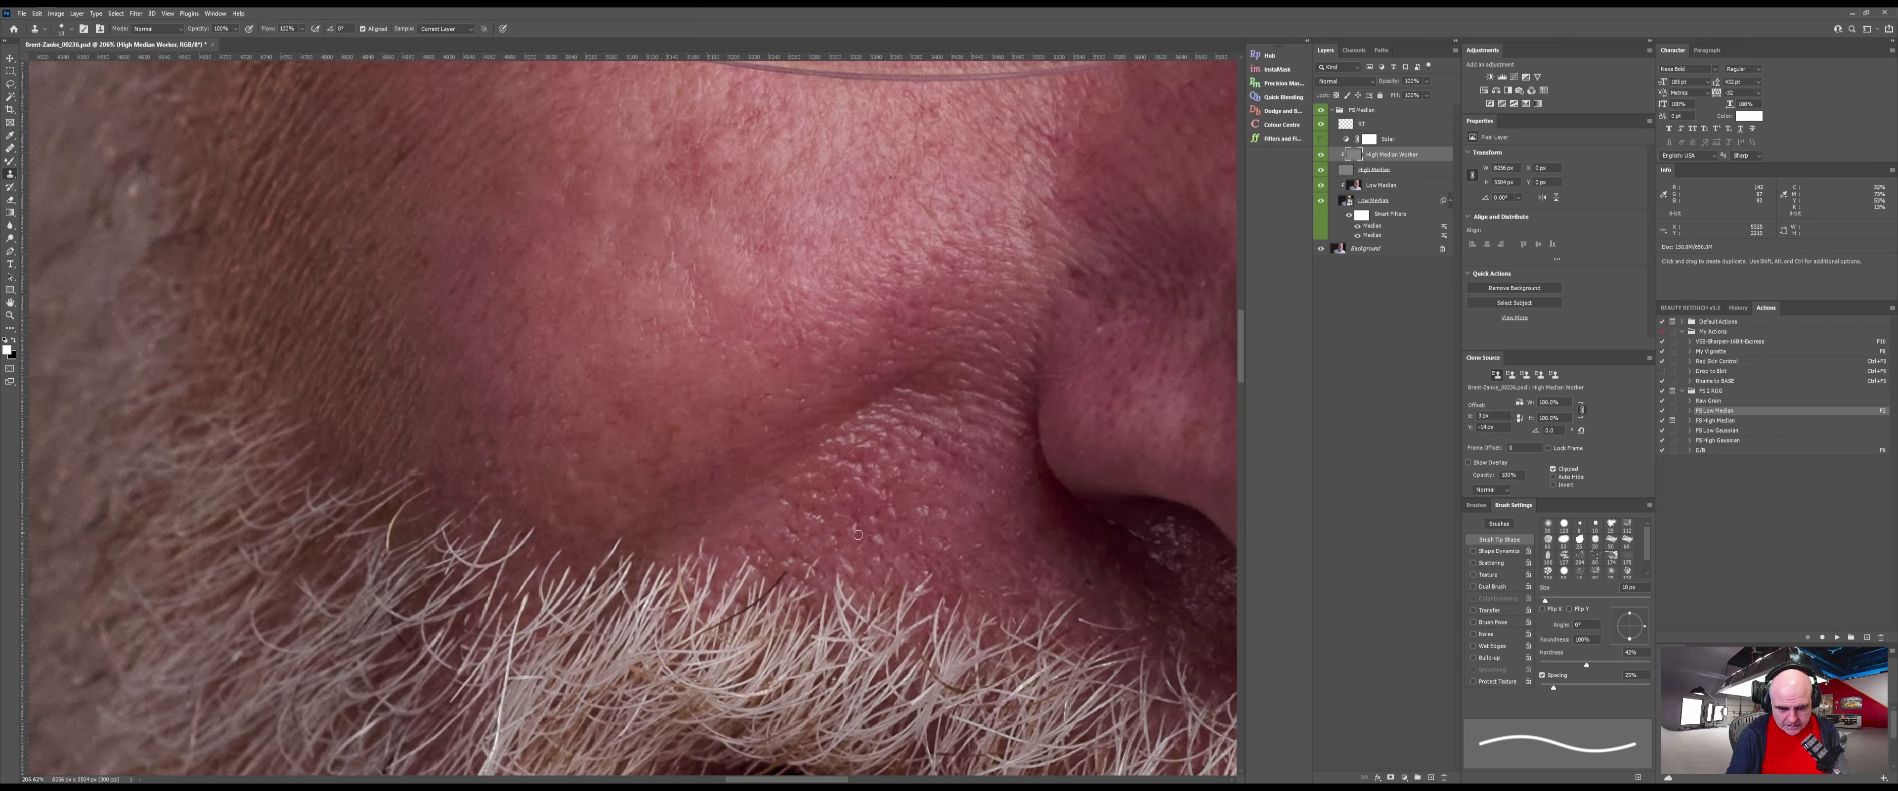
left_click(817, 543, "alt")
left_click(813, 569)
left_click(875, 561, "alt")
left_click(860, 560, "alt")
left_click(978, 546, "alt")
Clone out the small specks on the cheek above the smile fold and near the beard
left_click(794, 398, "alt")
left_click(767, 328, "alt")
left_click(778, 360)
left_click(584, 435, "alt")
left_click_drag(581, 457, 566, 452)
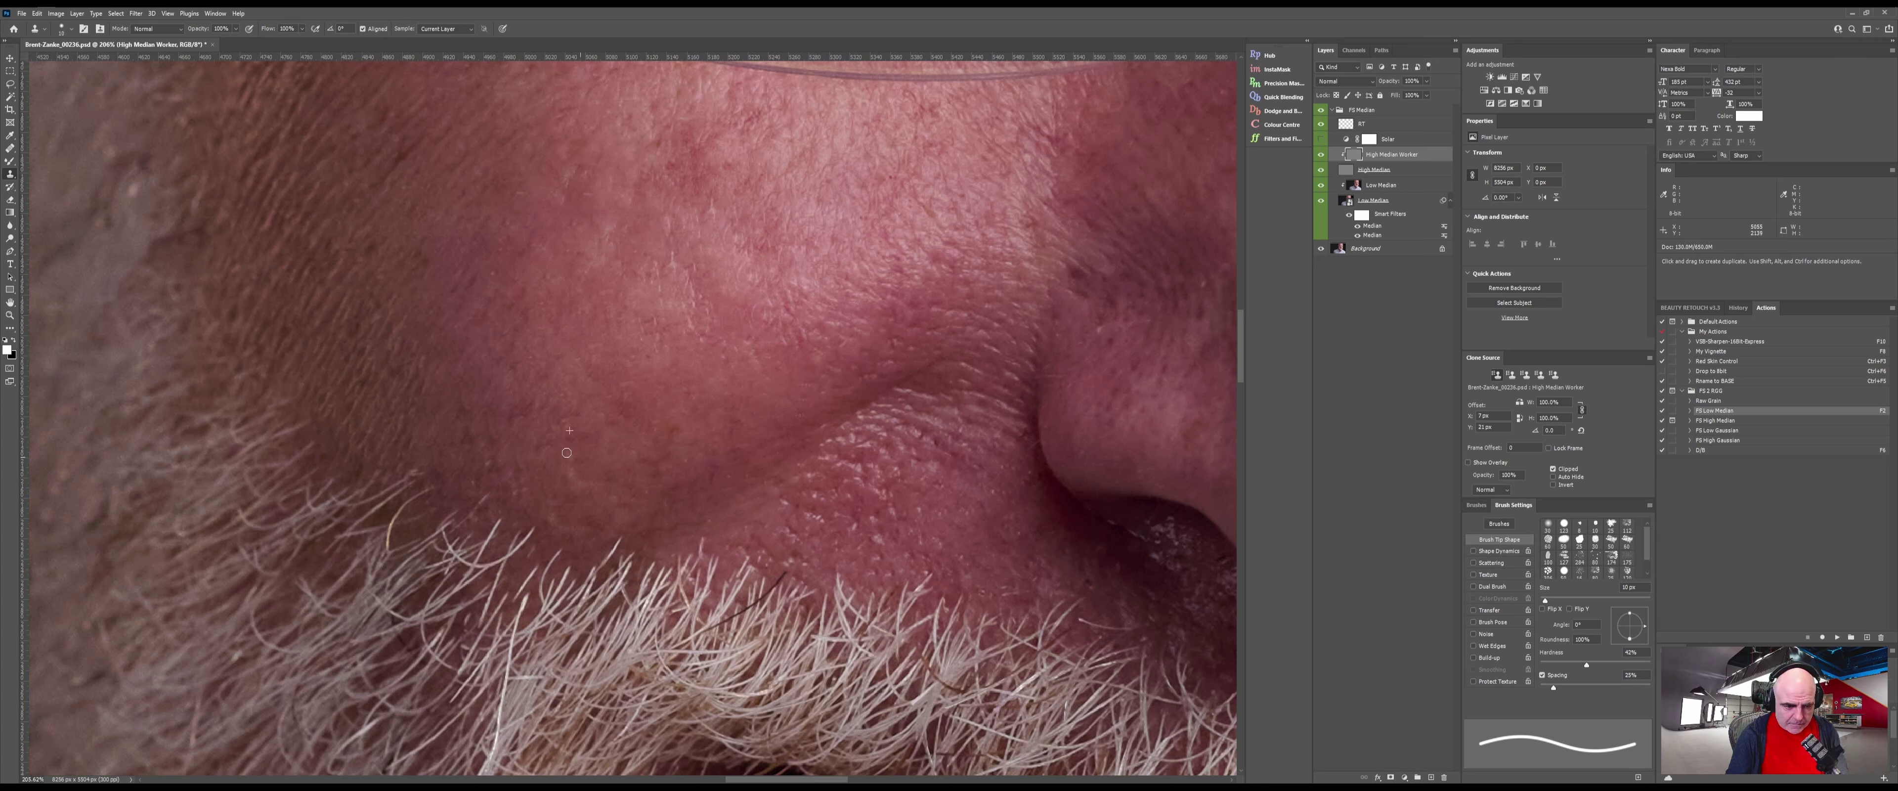
Clone out the dark spots on the side of the nose above the nostril
left_click_drag(674, 425, 354, 434)
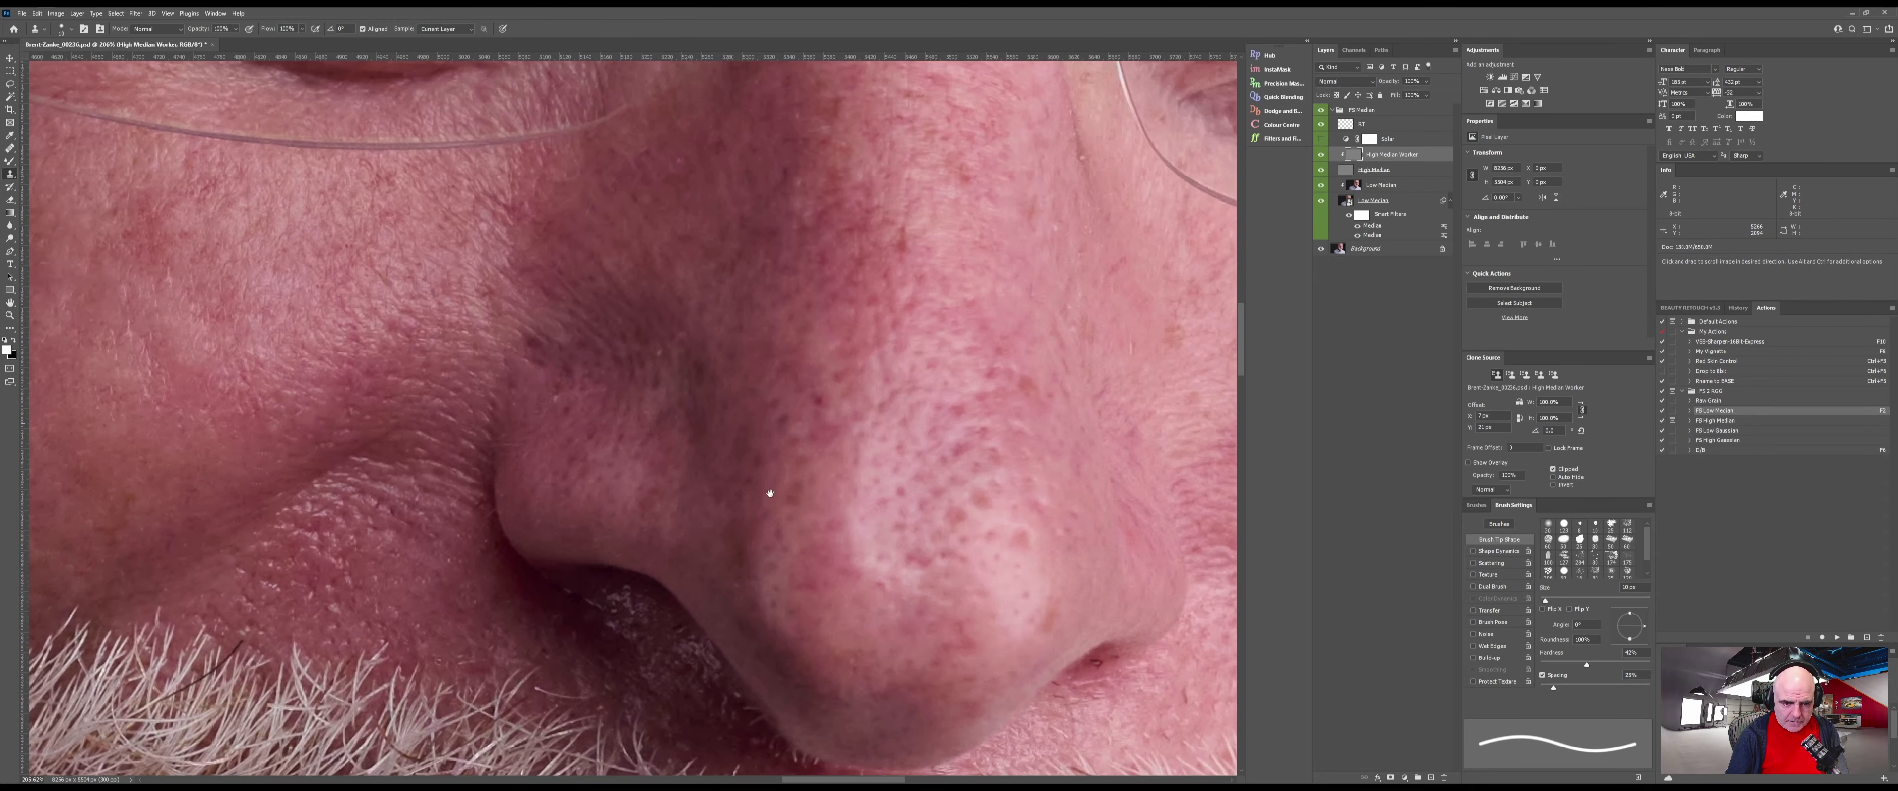
left_click(627, 280, "alt")
left_click(630, 315)
left_click_drag(648, 288, 642, 296)
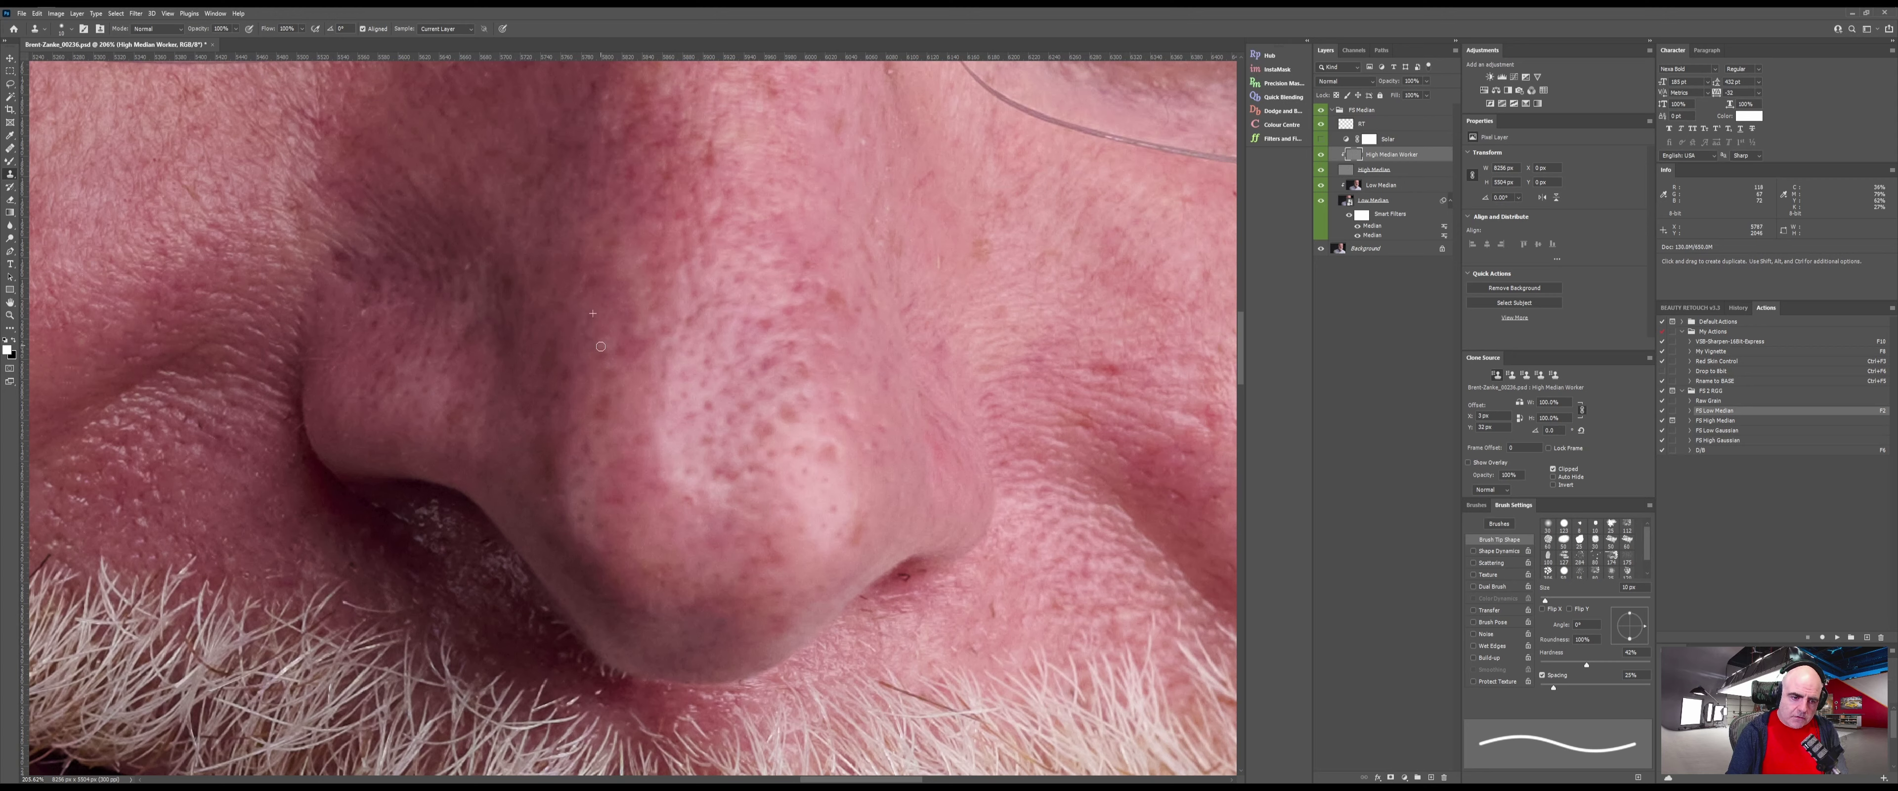
Enlarge the Clone Stamp brush and clone smoother skin texture over the open pores near the nose tip
mouse_move(606, 381)
left_mouse_down()
mouse_move(629, 381)
mouse_move(606, 405)
mouse_move(639, 435)
left_mouse_up()
left_click(580, 369, "alt")
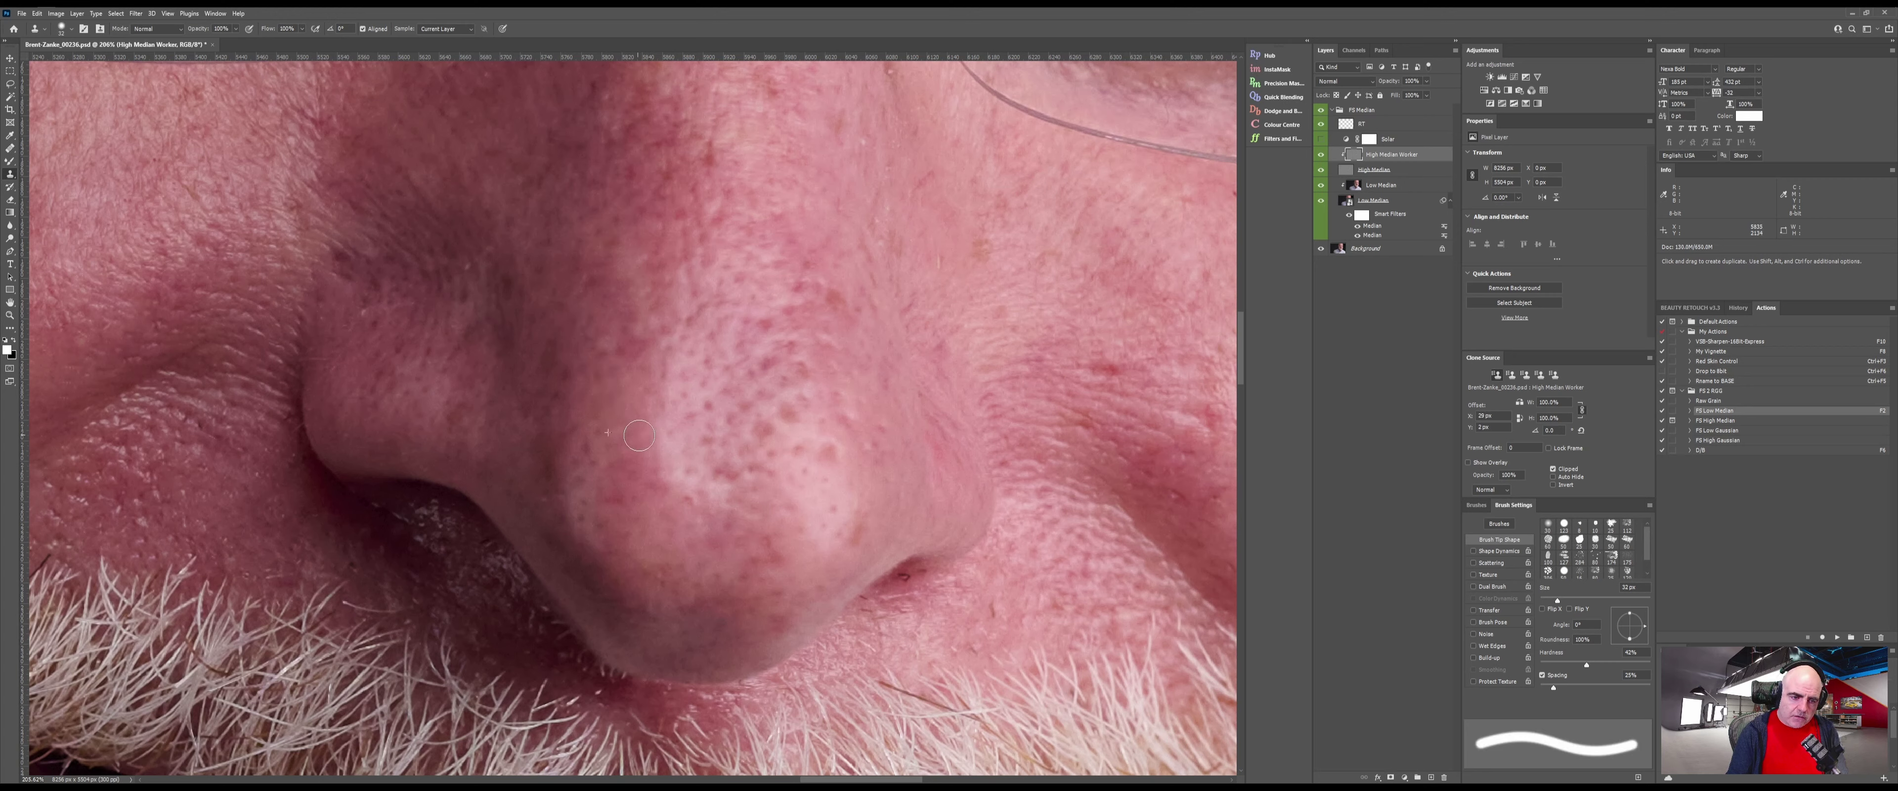
mouse_move(768, 427)
left_mouse_down()
mouse_move(833, 413)
mouse_move(831, 456)
mouse_move(839, 416)
left_mouse_up()
left_click(868, 452, "alt")
left_click(834, 454)
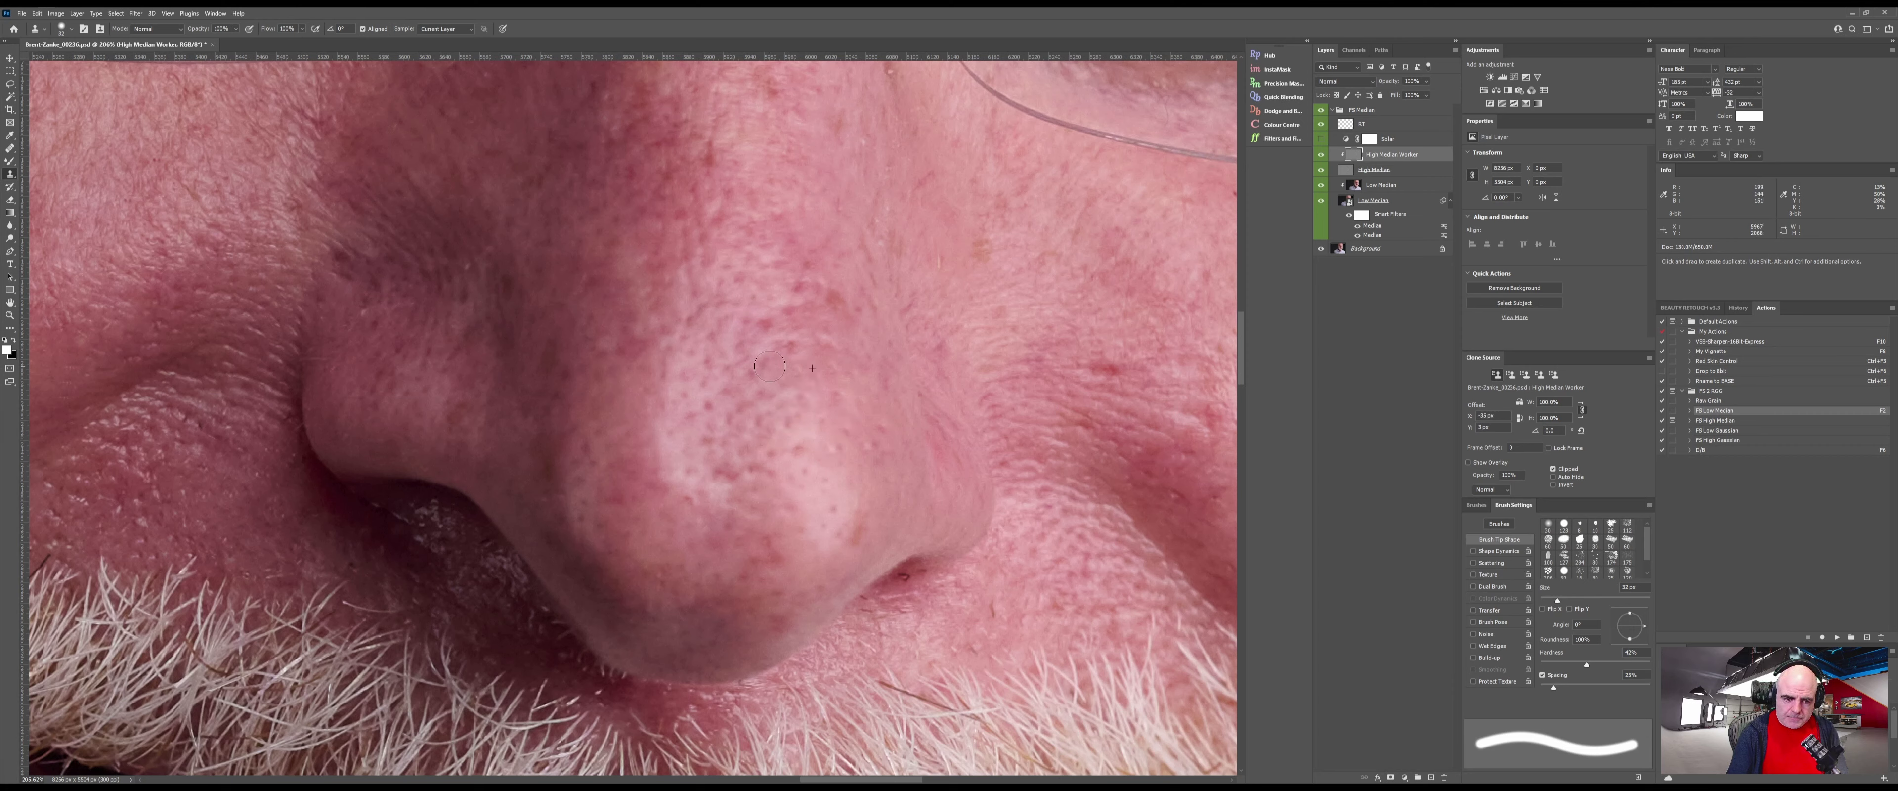
Clone out the red marks and specks along the lit side of the nose toward the cheek
mouse_move(769, 366)
left_mouse_down()
mouse_move(773, 328)
mouse_move(835, 303)
left_mouse_up()
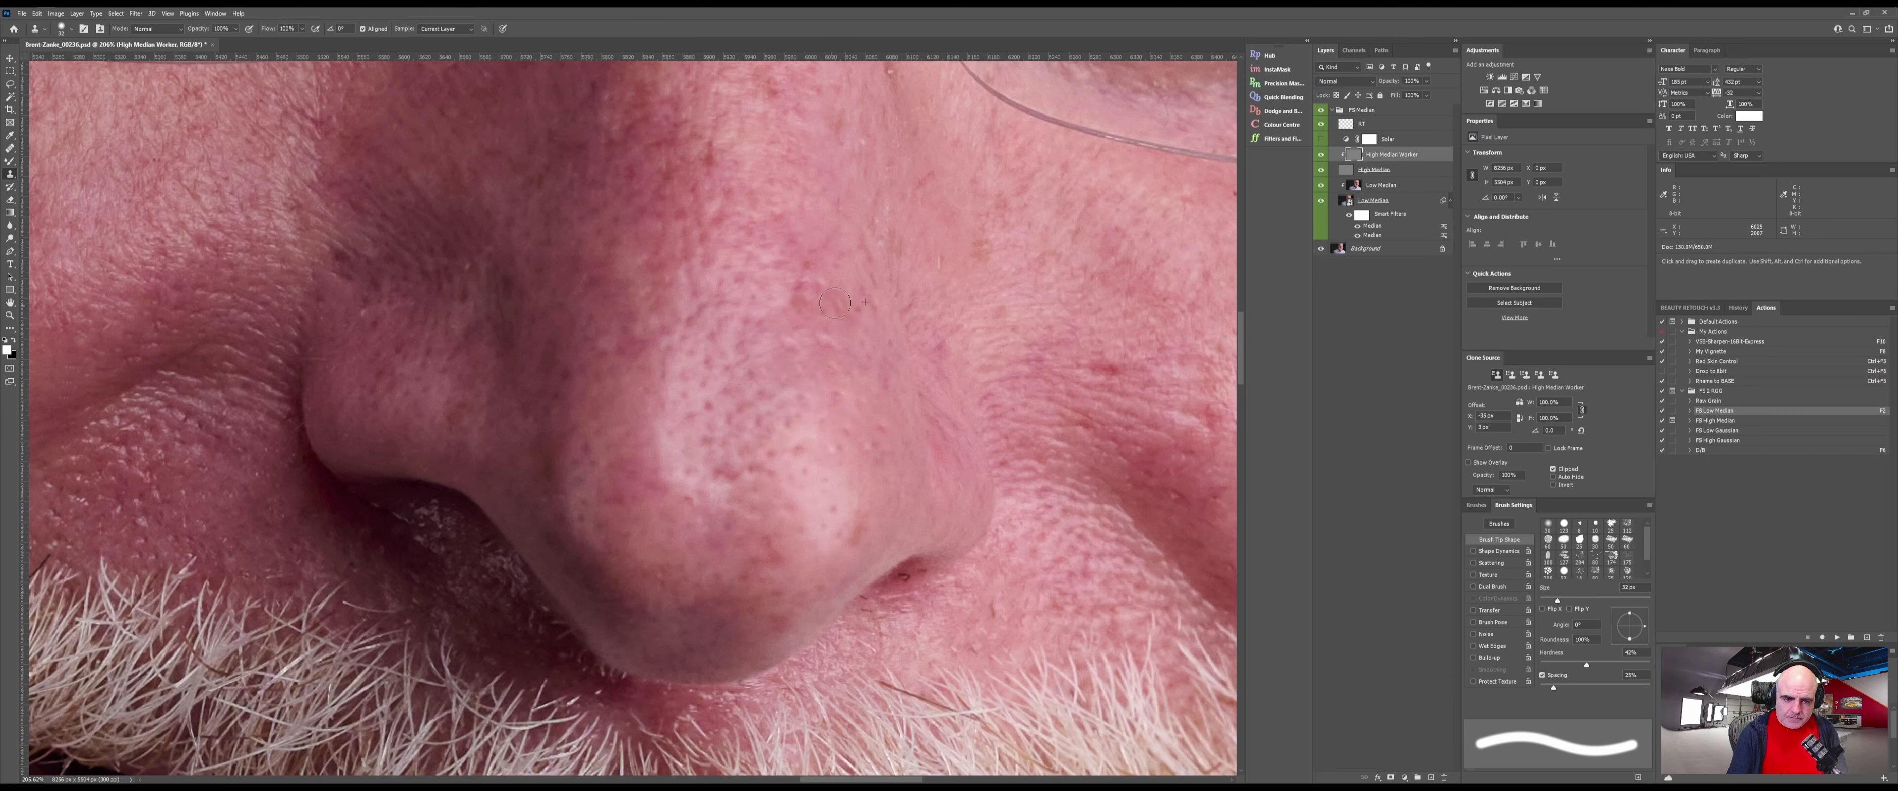
left_click(809, 295)
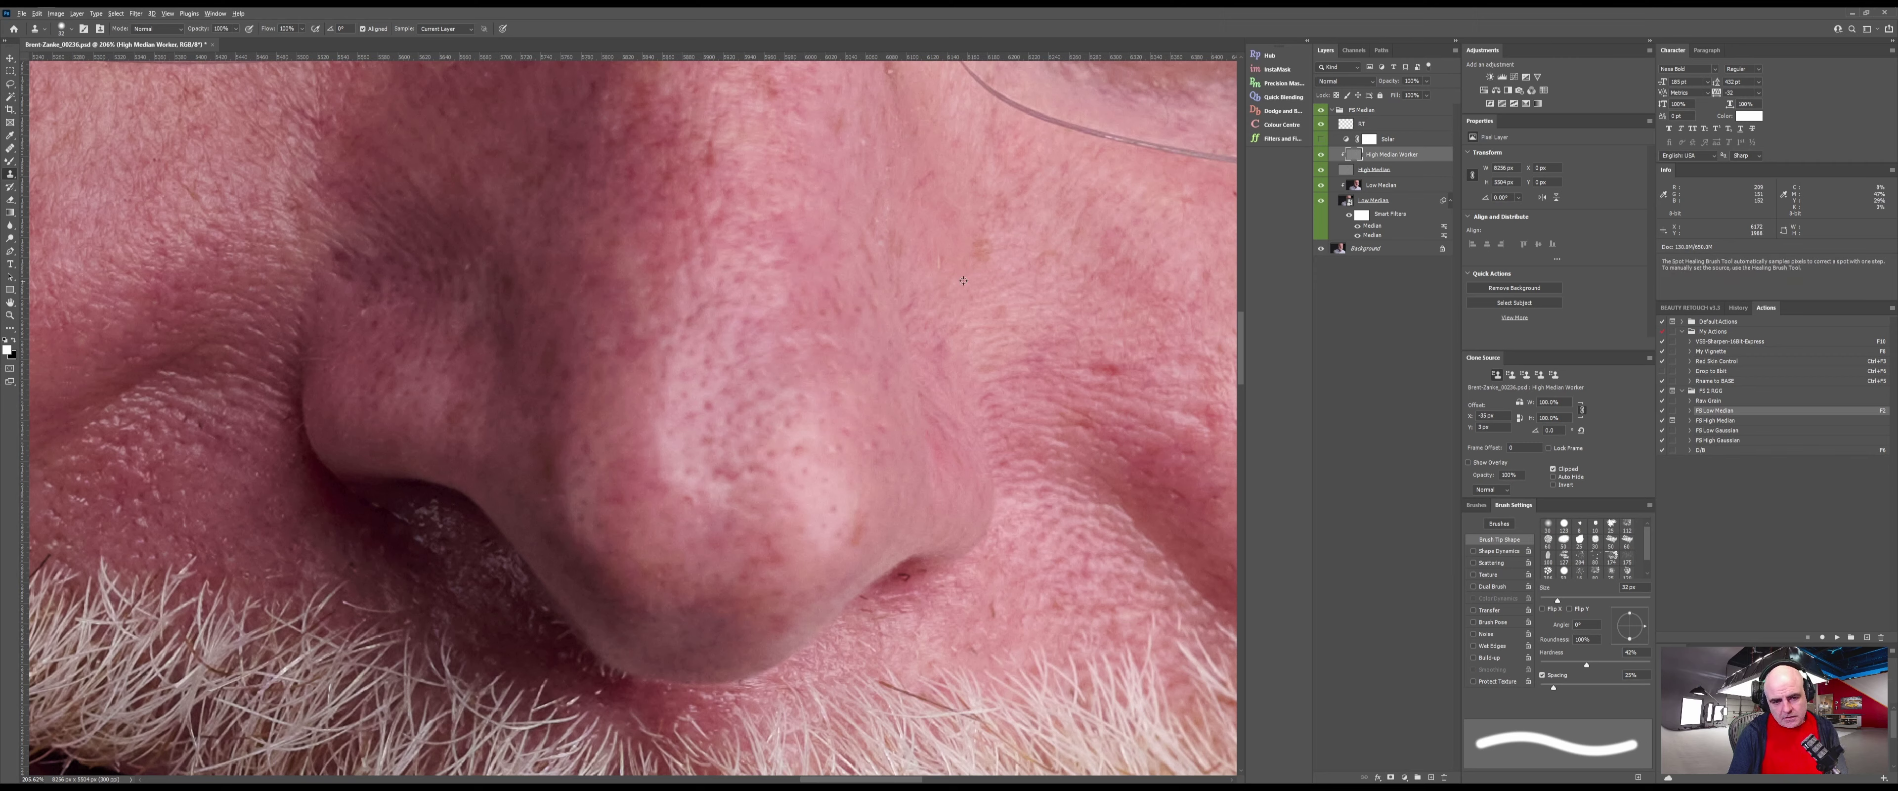
left_click(857, 353, "alt")
left_click_drag(854, 275, 840, 315)
left_click(850, 201, "alt")
left_click(869, 251)
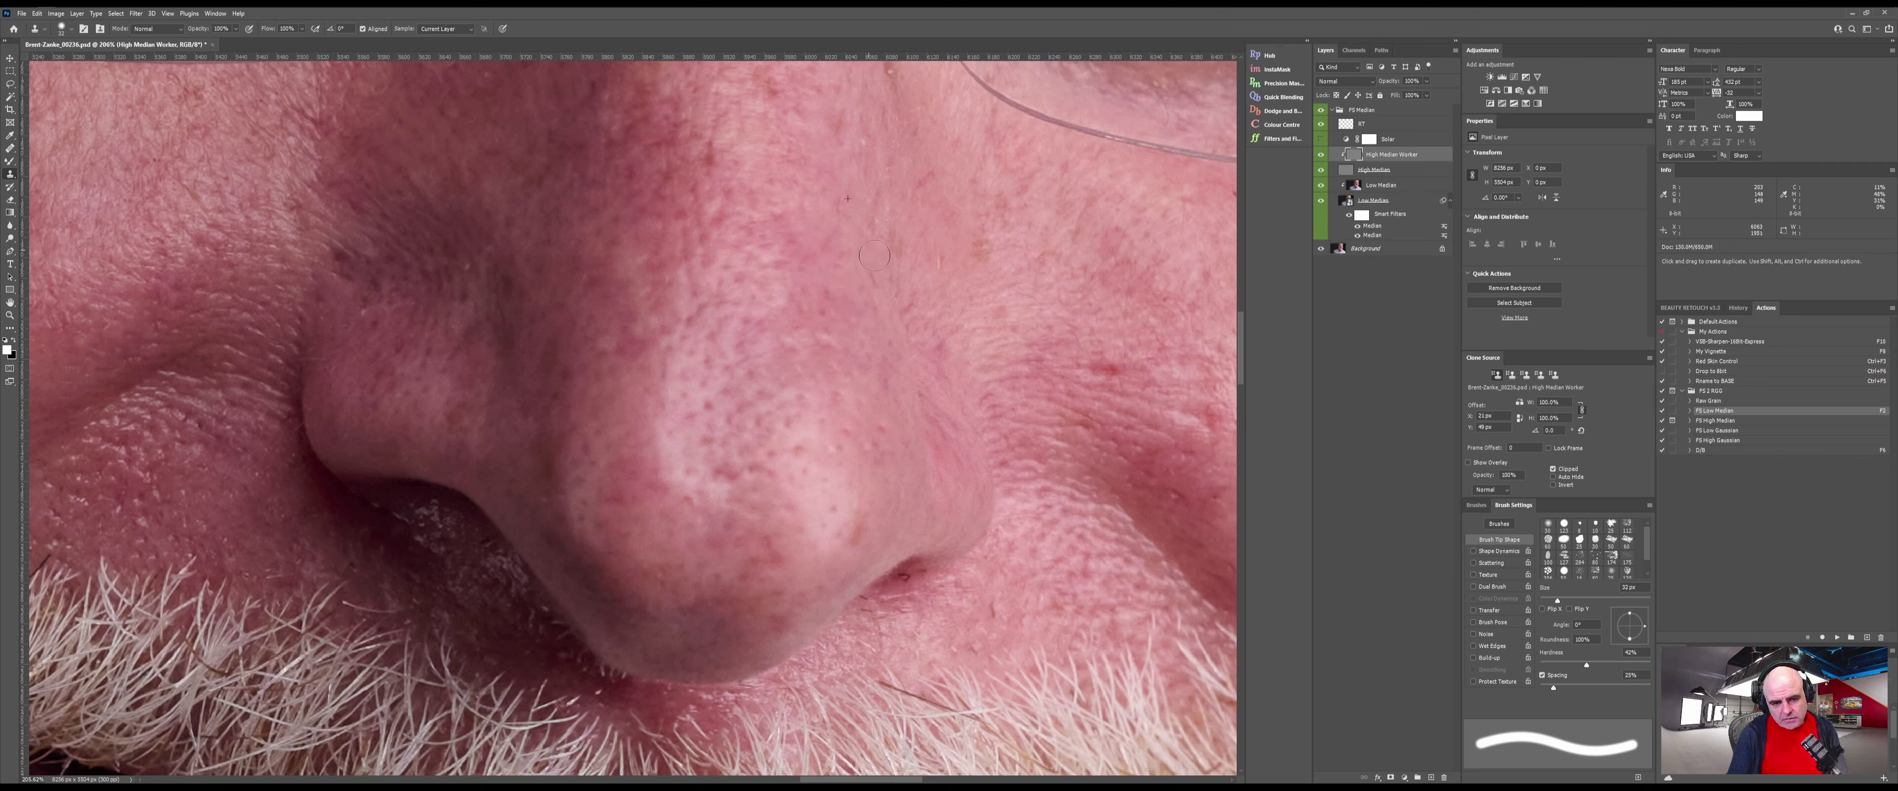
left_click(942, 182, "alt")
left_click_drag(931, 283, 931, 224)
Clone out the red mark in the crease at the outer corner of the nostril with a smaller brush
left_click_drag(908, 571, 901, 576)
left_click(931, 583, "alt")
left_click(922, 574, "alt")
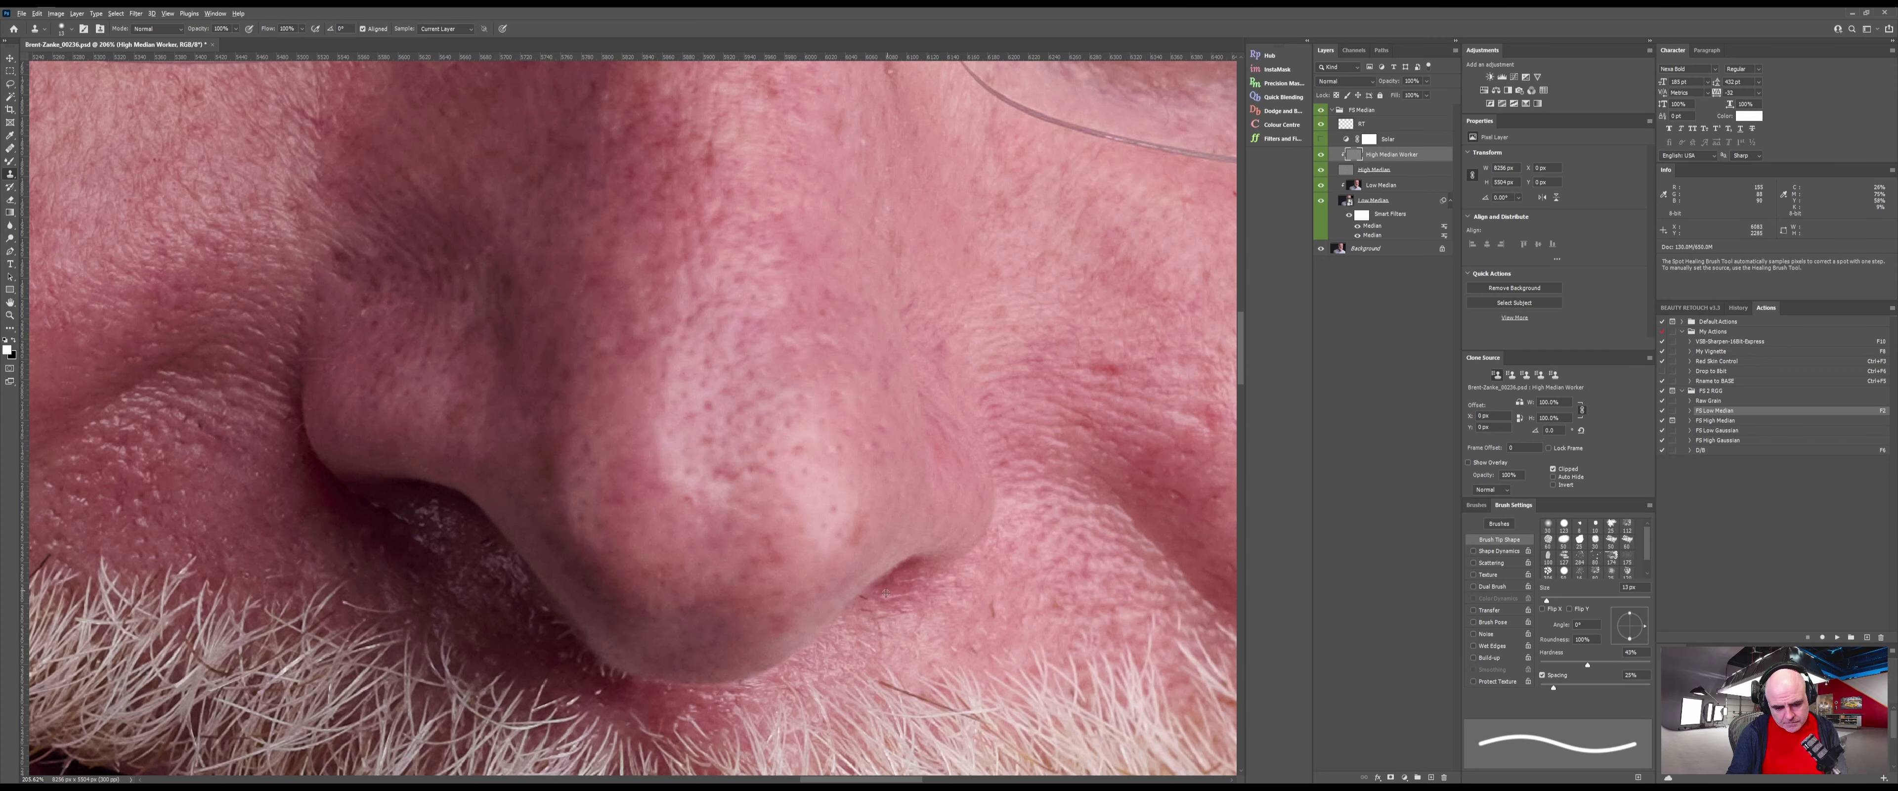
left_click(879, 605)
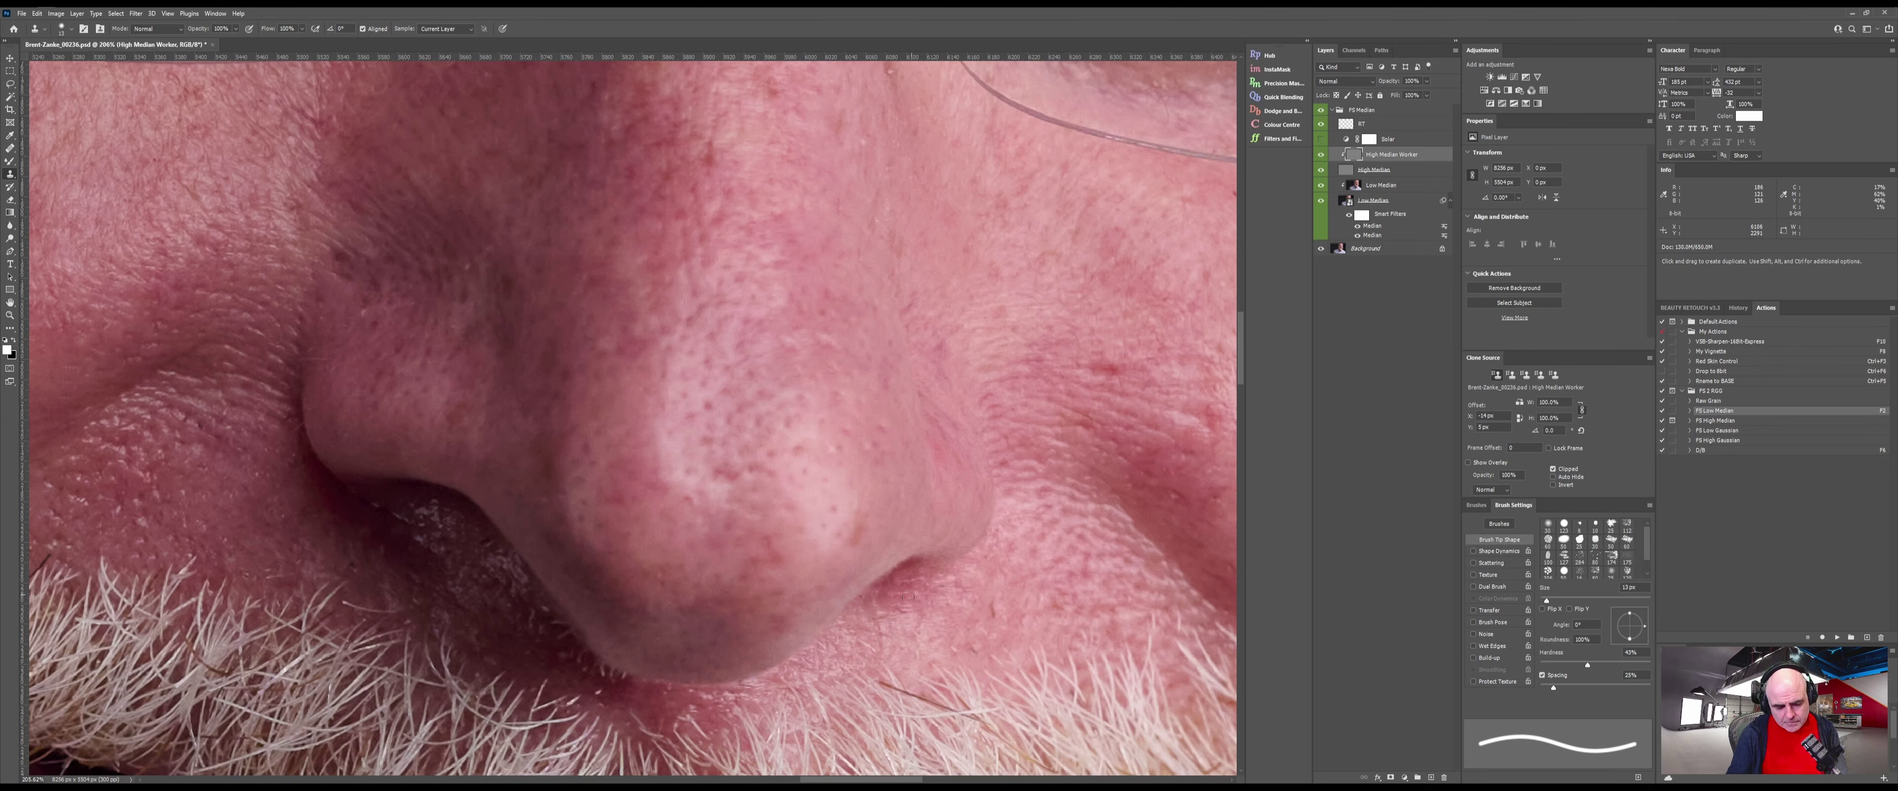
Clone out the pale specks on the shaded side of the nose bridge and the marks above the nostril wing
left_click_drag(684, 319, 719, 466)
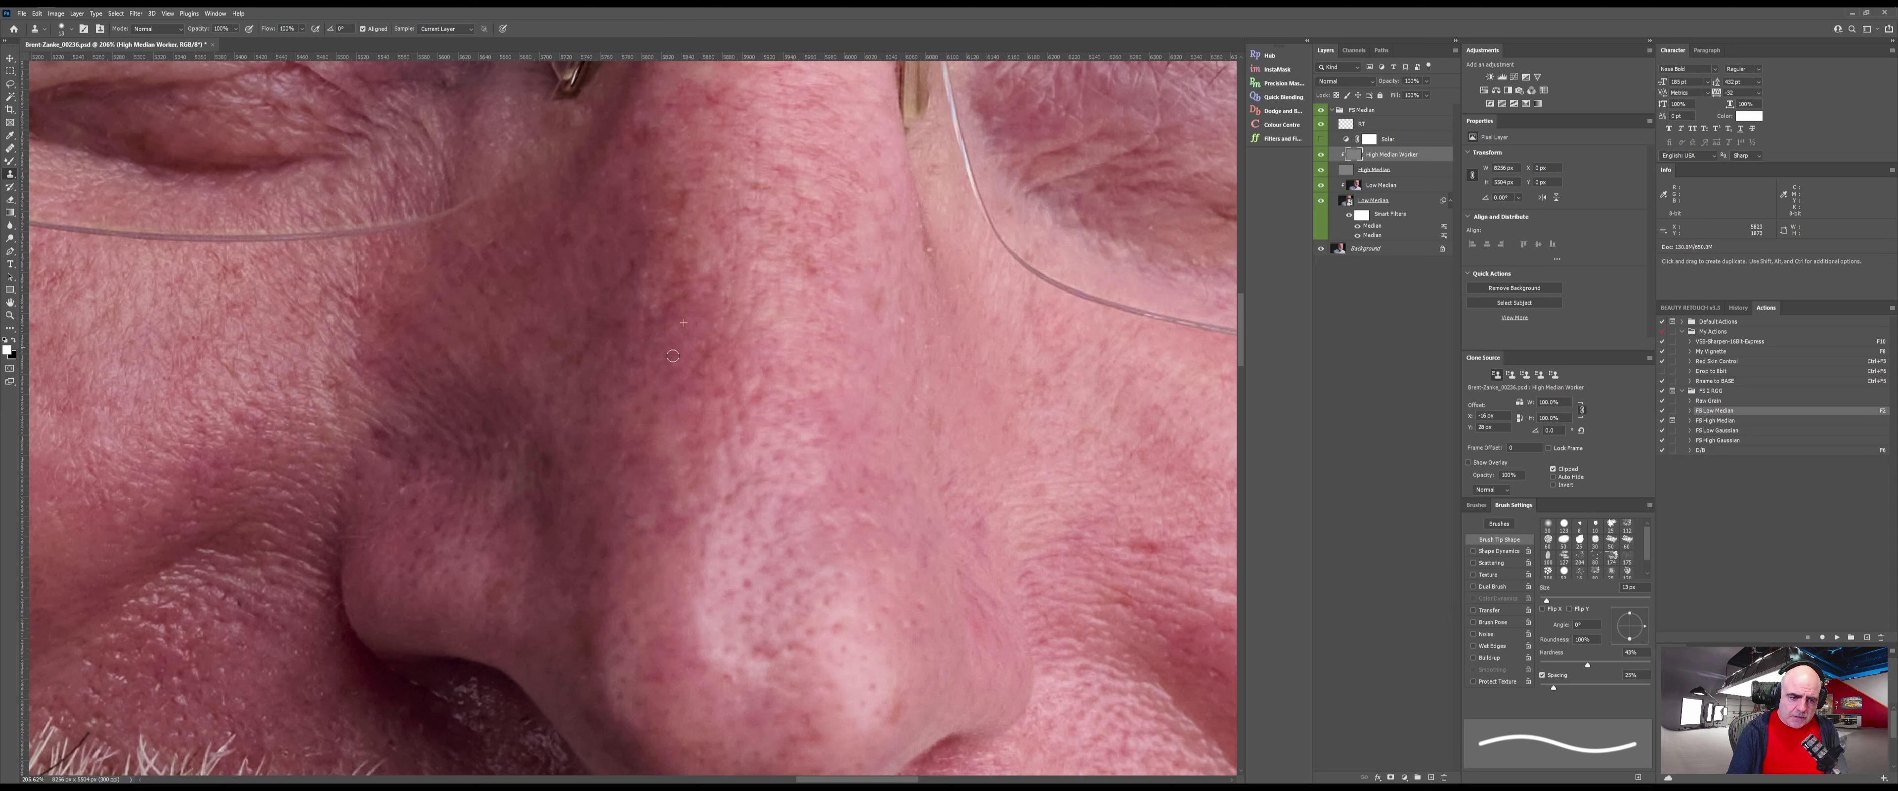
mouse_move(704, 337)
left_mouse_down()
mouse_move(726, 392)
mouse_move(731, 340)
left_mouse_up()
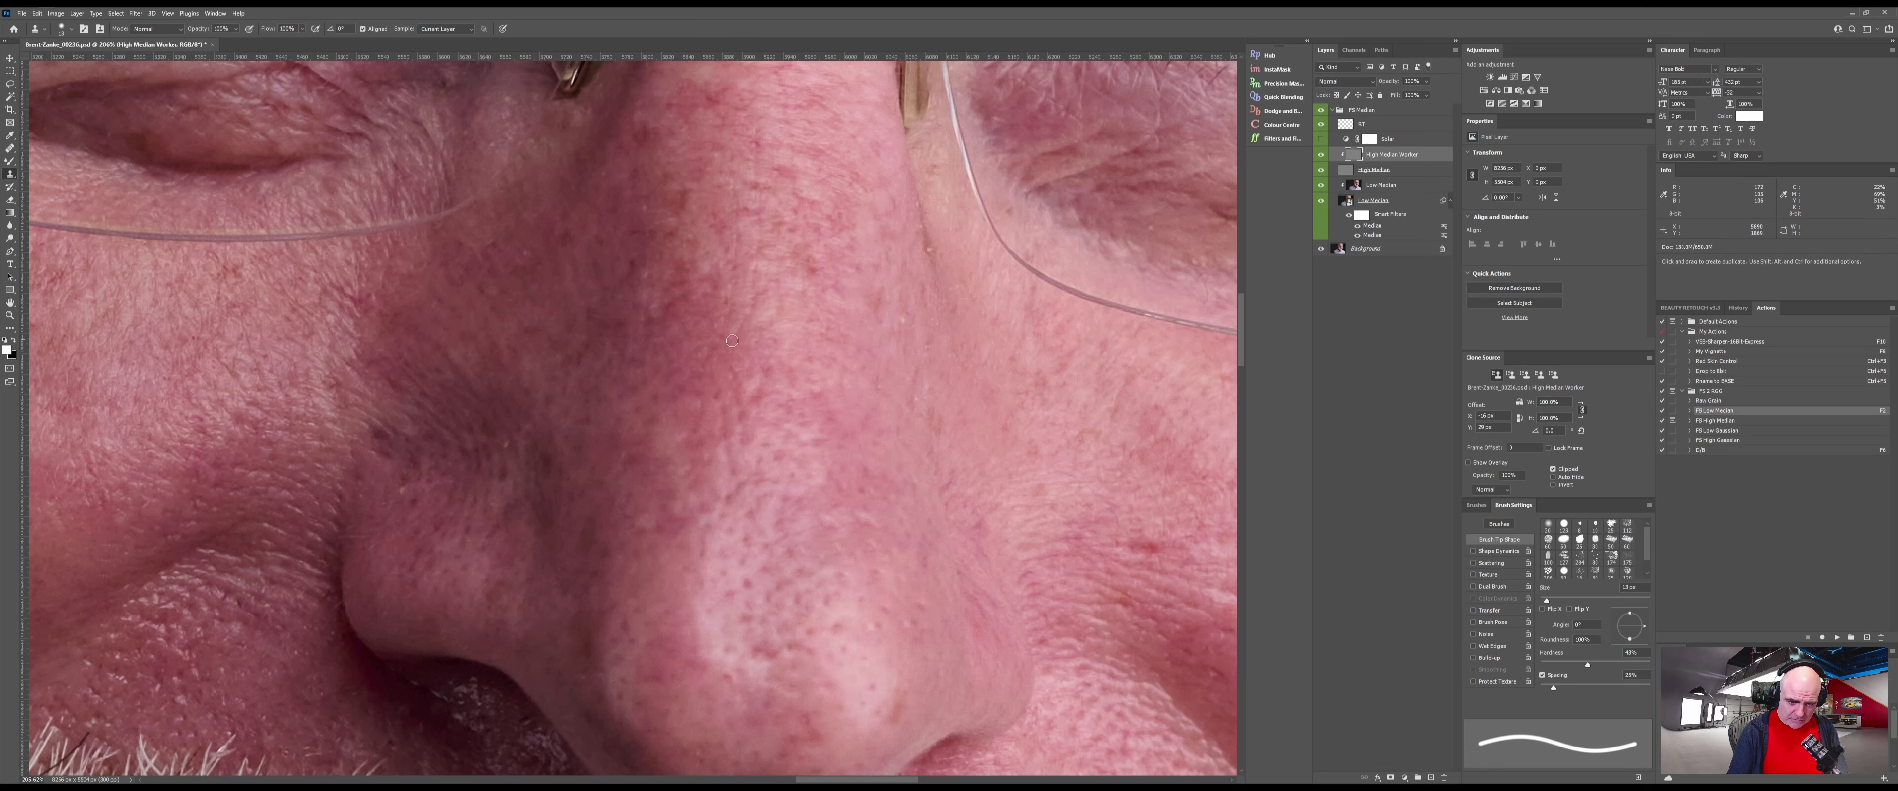
left_click(554, 435, "alt")
left_click_drag(546, 470, 544, 455)
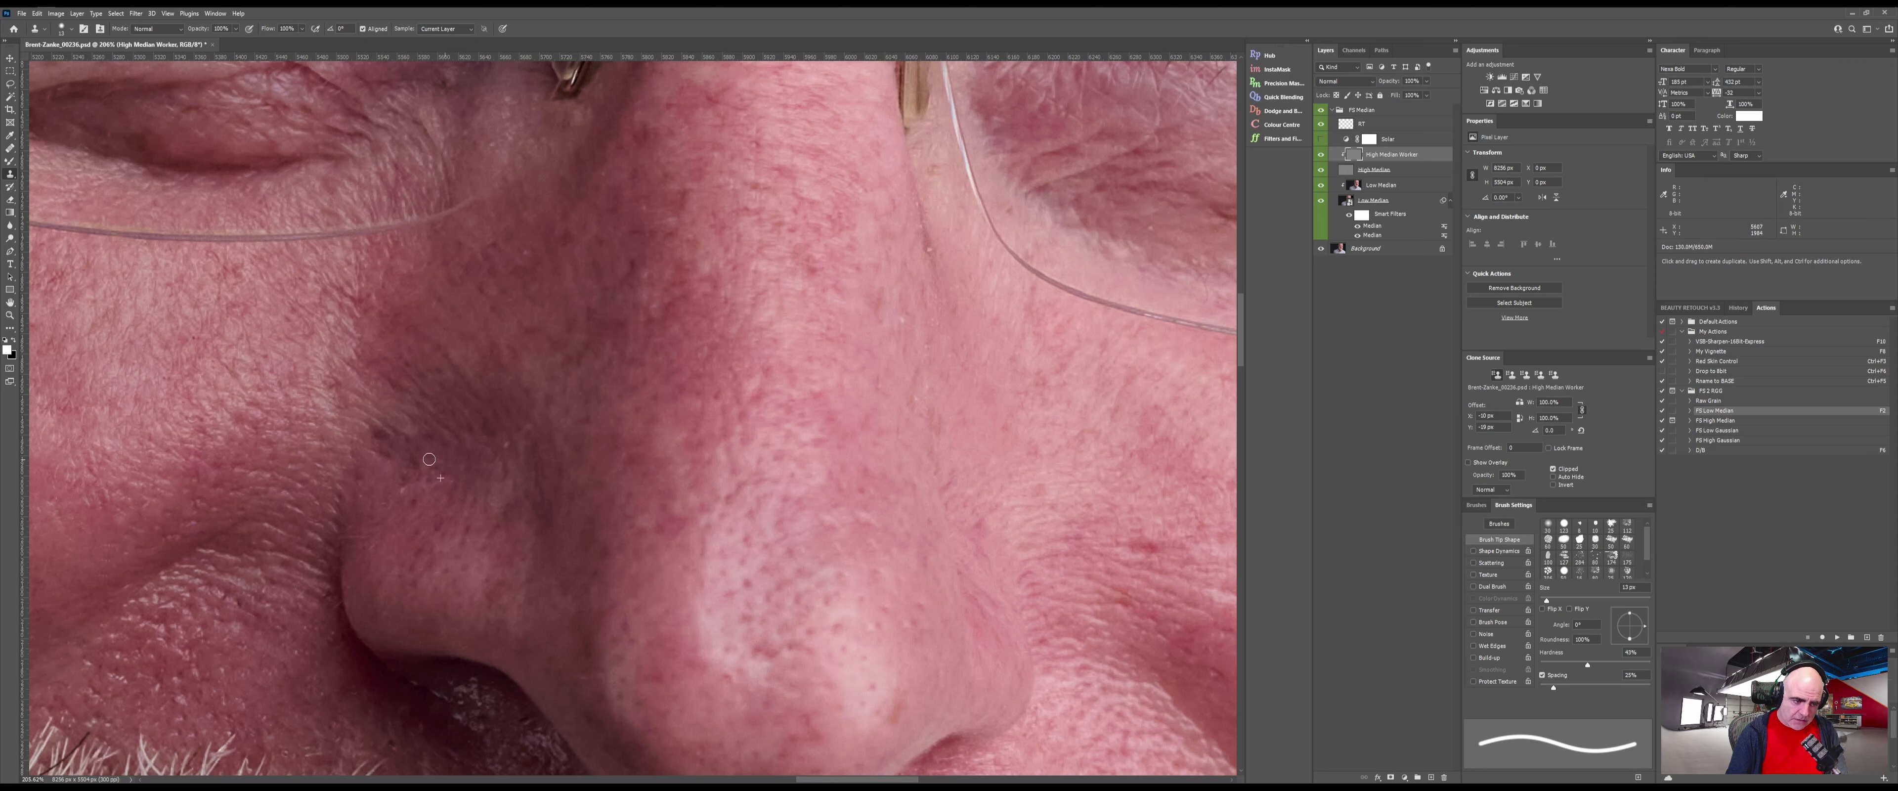
Clone clean skin texture over the dark specks and pores on the shaded nostril wing
mouse_move(426, 496)
left_mouse_down()
mouse_move(374, 448)
mouse_move(377, 428)
mouse_move(402, 453)
mouse_move(507, 448)
mouse_move(455, 433)
mouse_move(494, 461)
left_mouse_up()
left_click(486, 425, "alt")
left_click(432, 523, "alt")
mouse_move(453, 534)
left_mouse_down()
mouse_move(491, 532)
mouse_move(416, 559)
mouse_move(390, 528)
mouse_move(355, 537)
left_mouse_up()
left_click(410, 521, "alt")
left_click(377, 514, "alt")
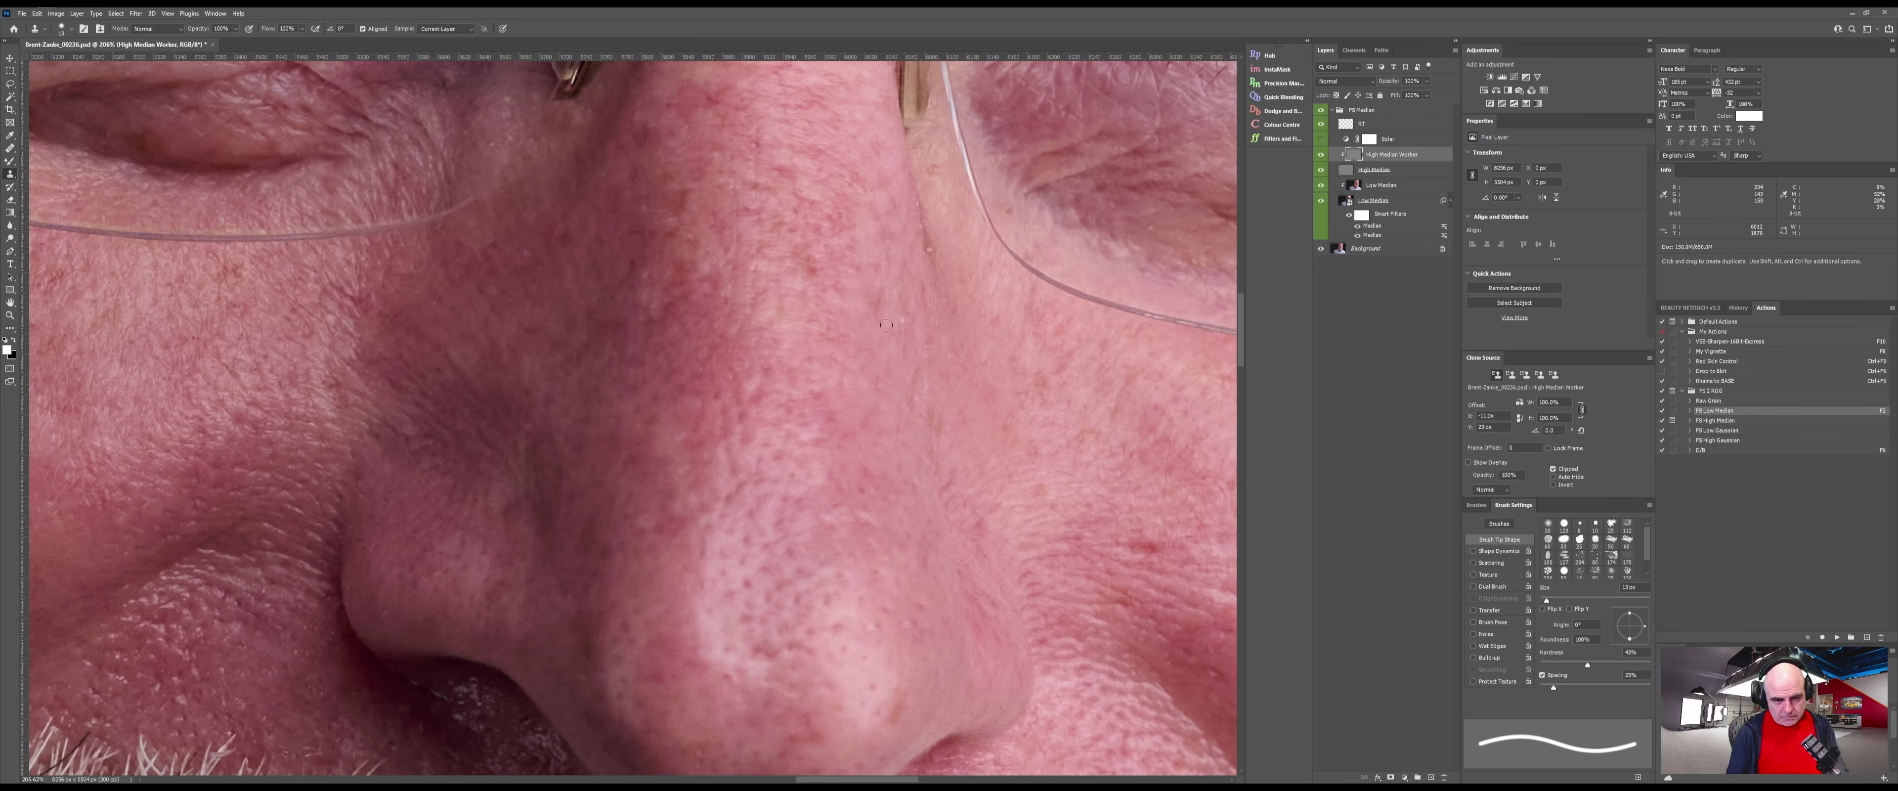
Clone out the dark pores on the shaded side of the nose tip and in its highlight
scroll(664, 460, "down", 5)
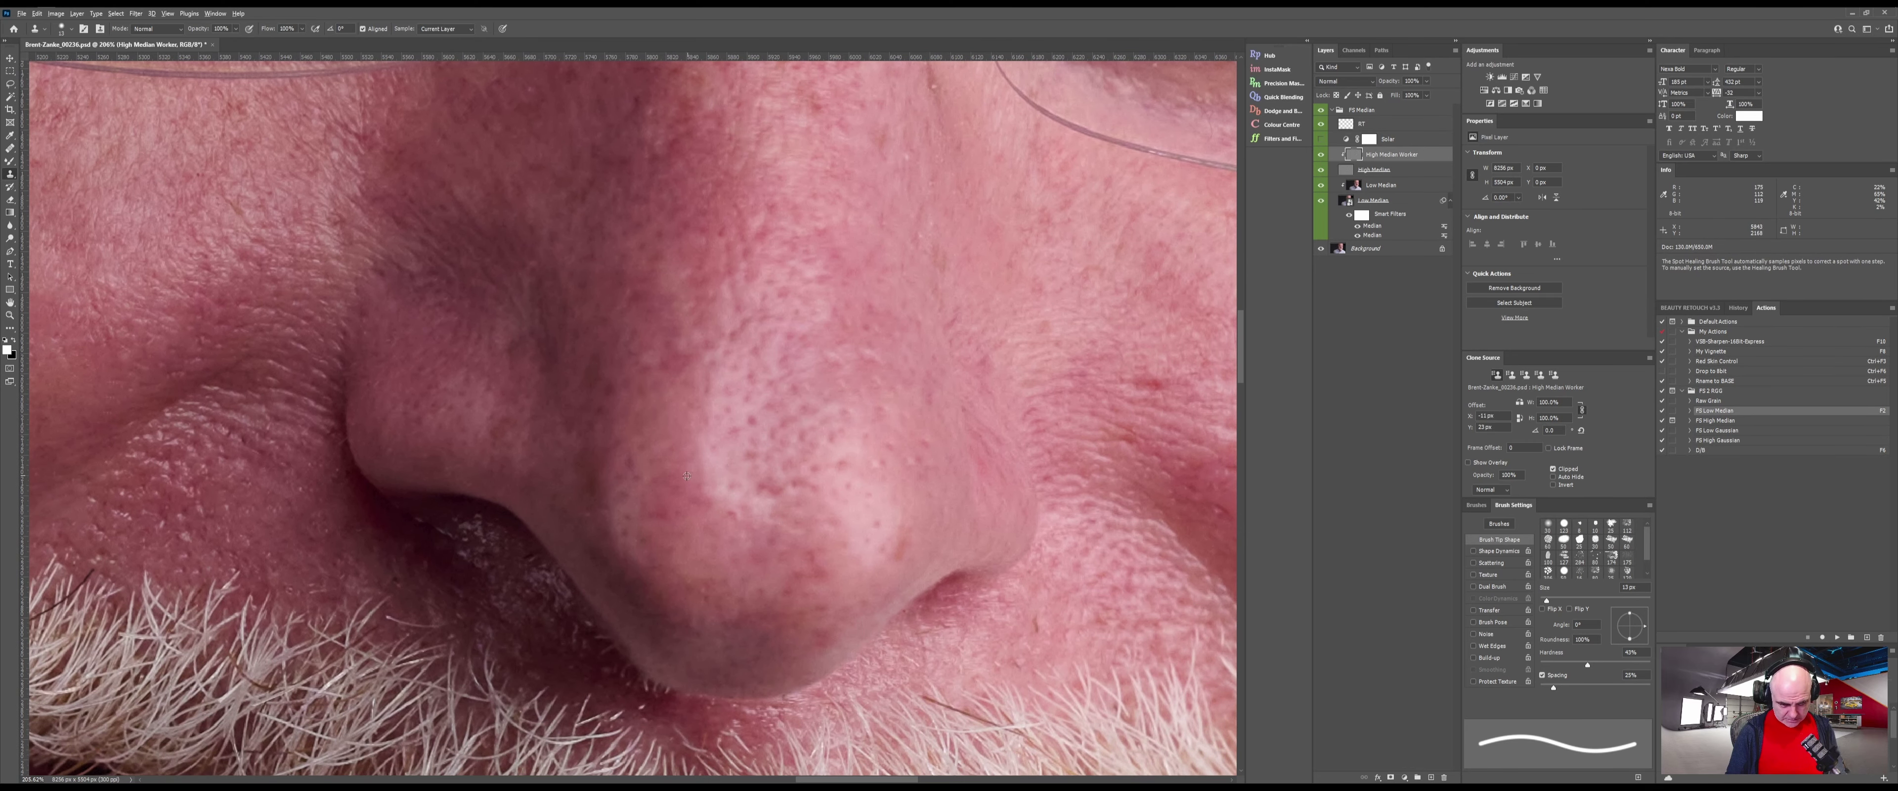
left_click(660, 465, "alt")
left_click(631, 457)
left_click(589, 479, "alt")
left_click(600, 514)
left_click(744, 450, "alt")
left_click(767, 484)
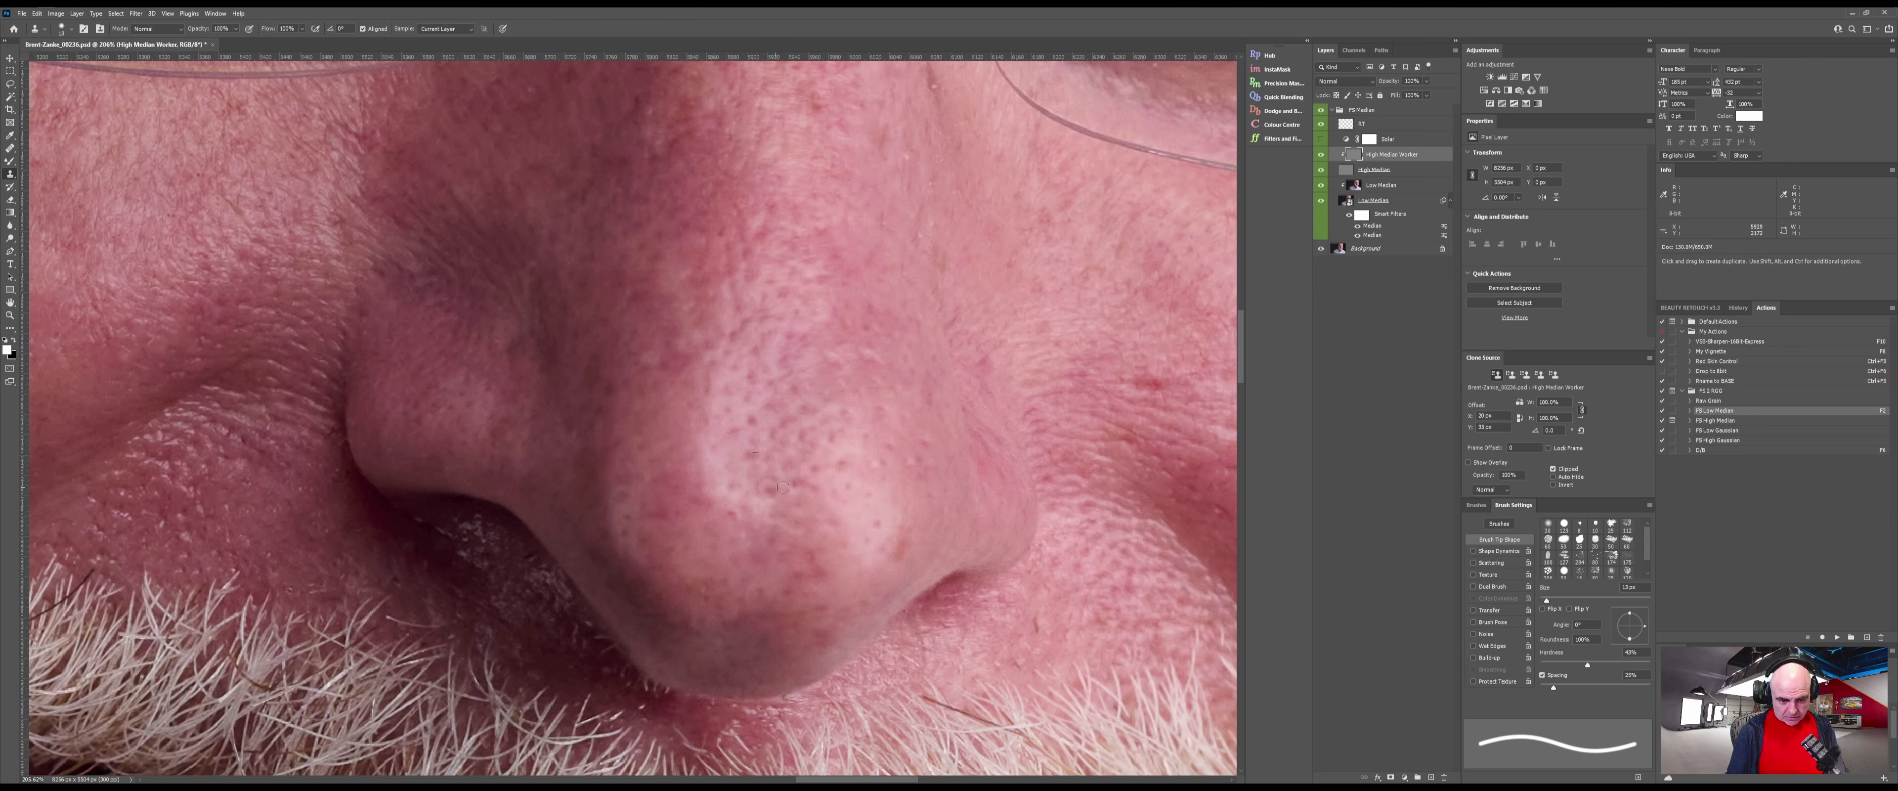
left_click(825, 493, "alt")
left_click(808, 487)
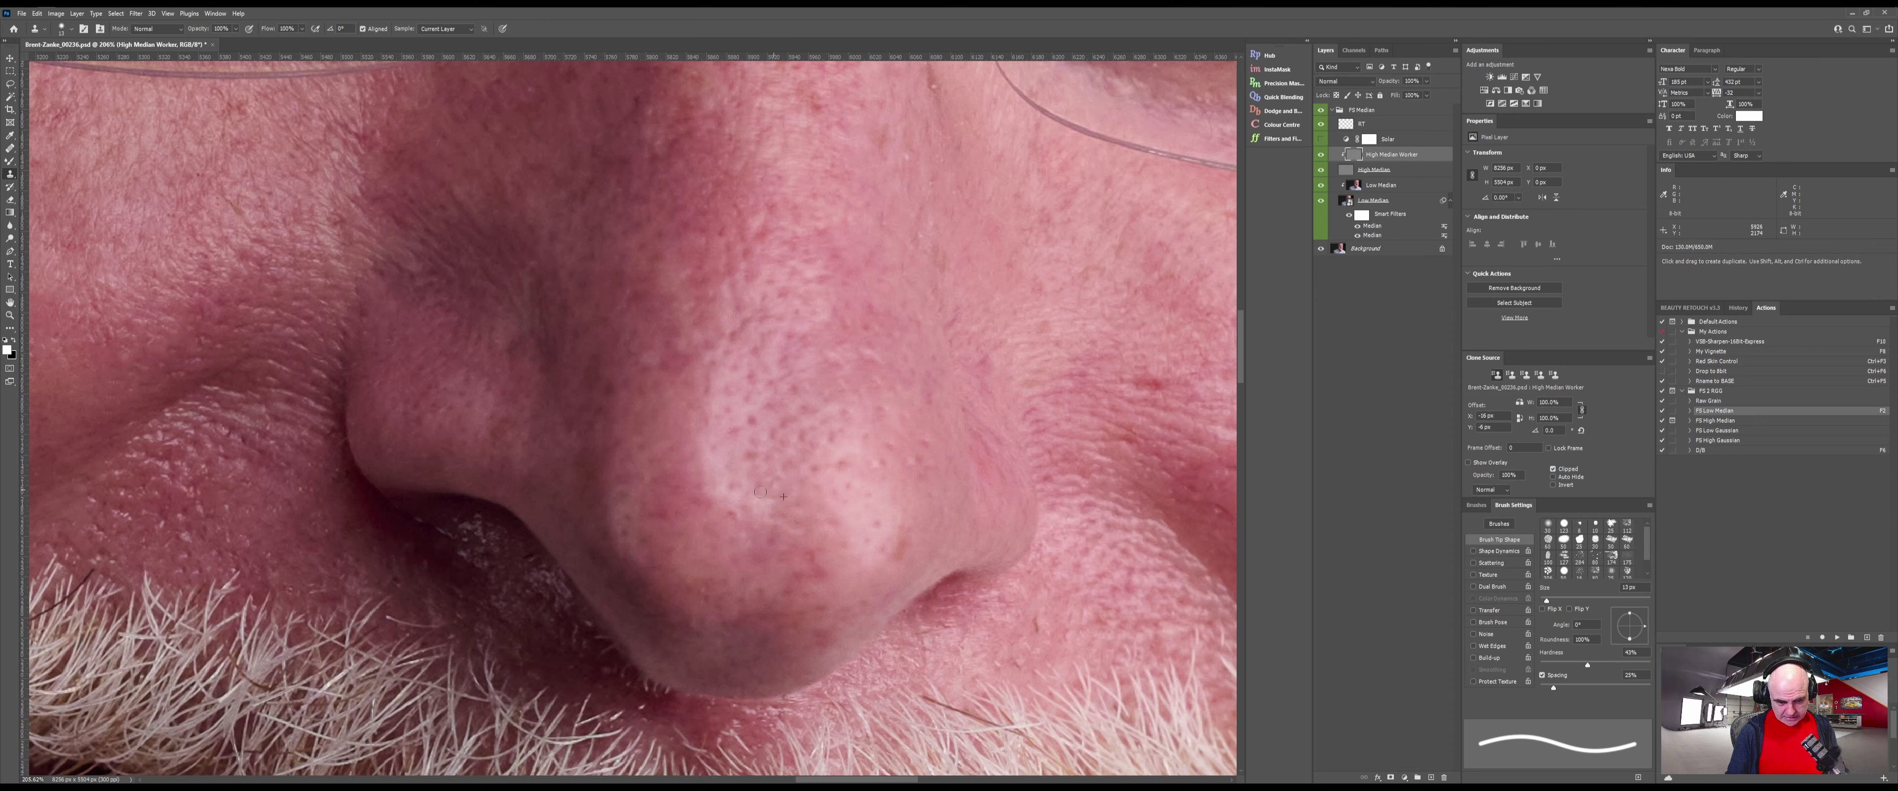
Clone out the remaining spots and pores on the lower nose tip
left_click(847, 537, "alt")
left_click(814, 561)
left_click(914, 506, "alt")
left_click(893, 551)
left_click(760, 588, "alt")
left_click(788, 591)
left_click_drag(692, 492, 638, 551)
left_click(656, 499, "alt")
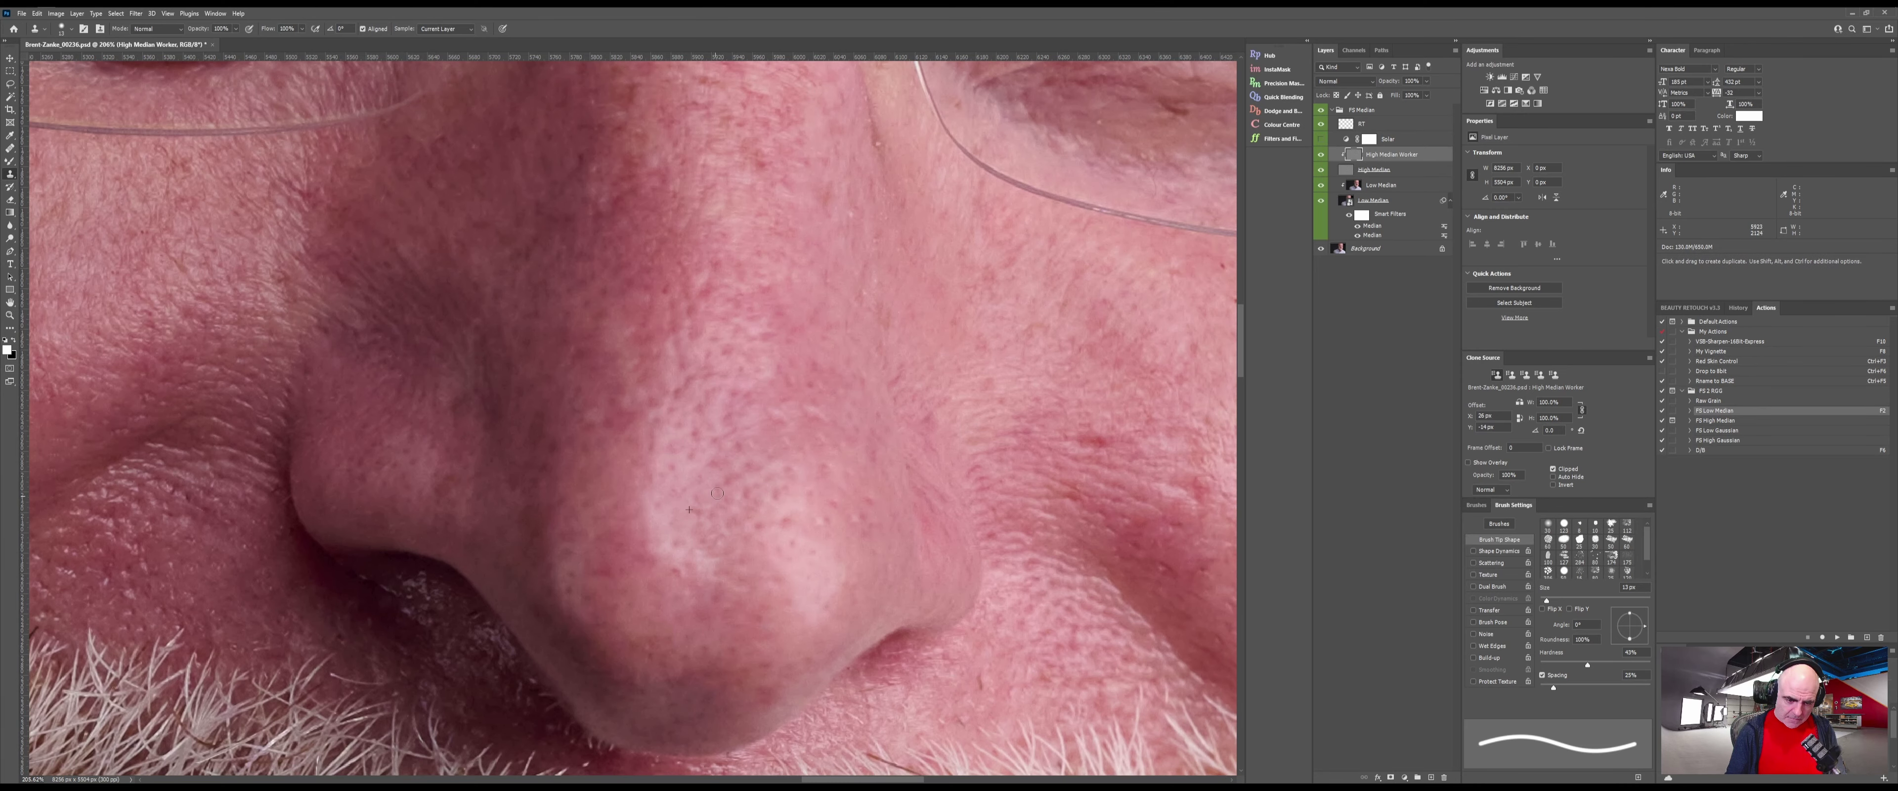
Clone out the red flecks across the upper nose bridge between the glasses' nose pads
scroll(689, 508, "up", 6)
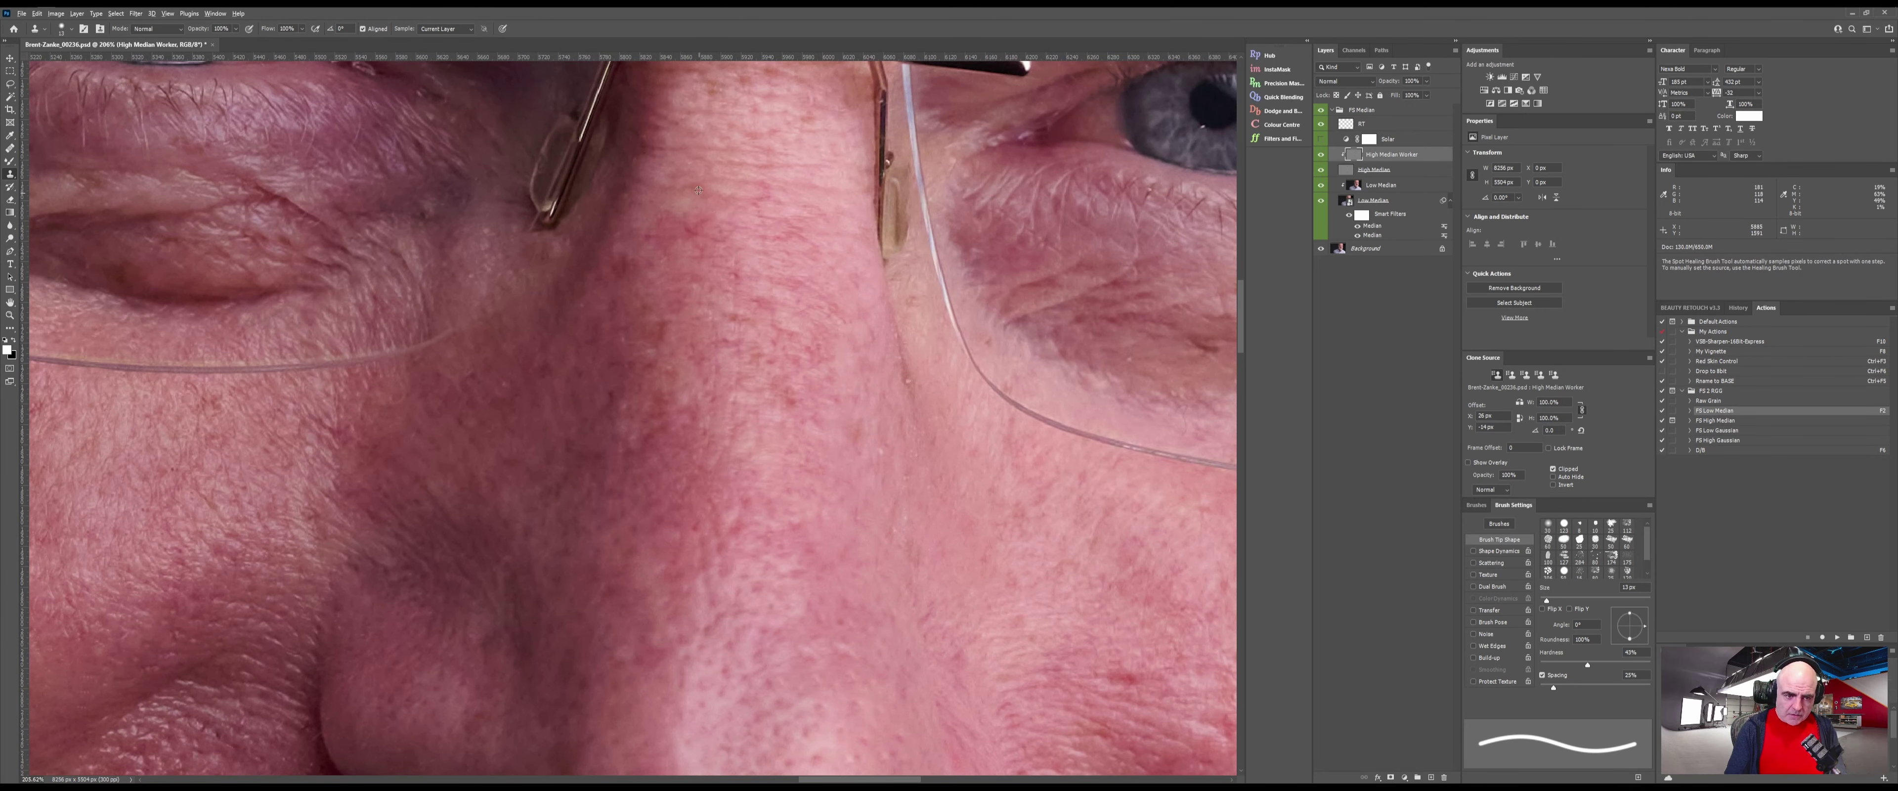
left_click(698, 190, "alt")
mouse_move(665, 239)
left_mouse_down()
mouse_move(744, 273)
mouse_move(738, 221)
left_mouse_up()
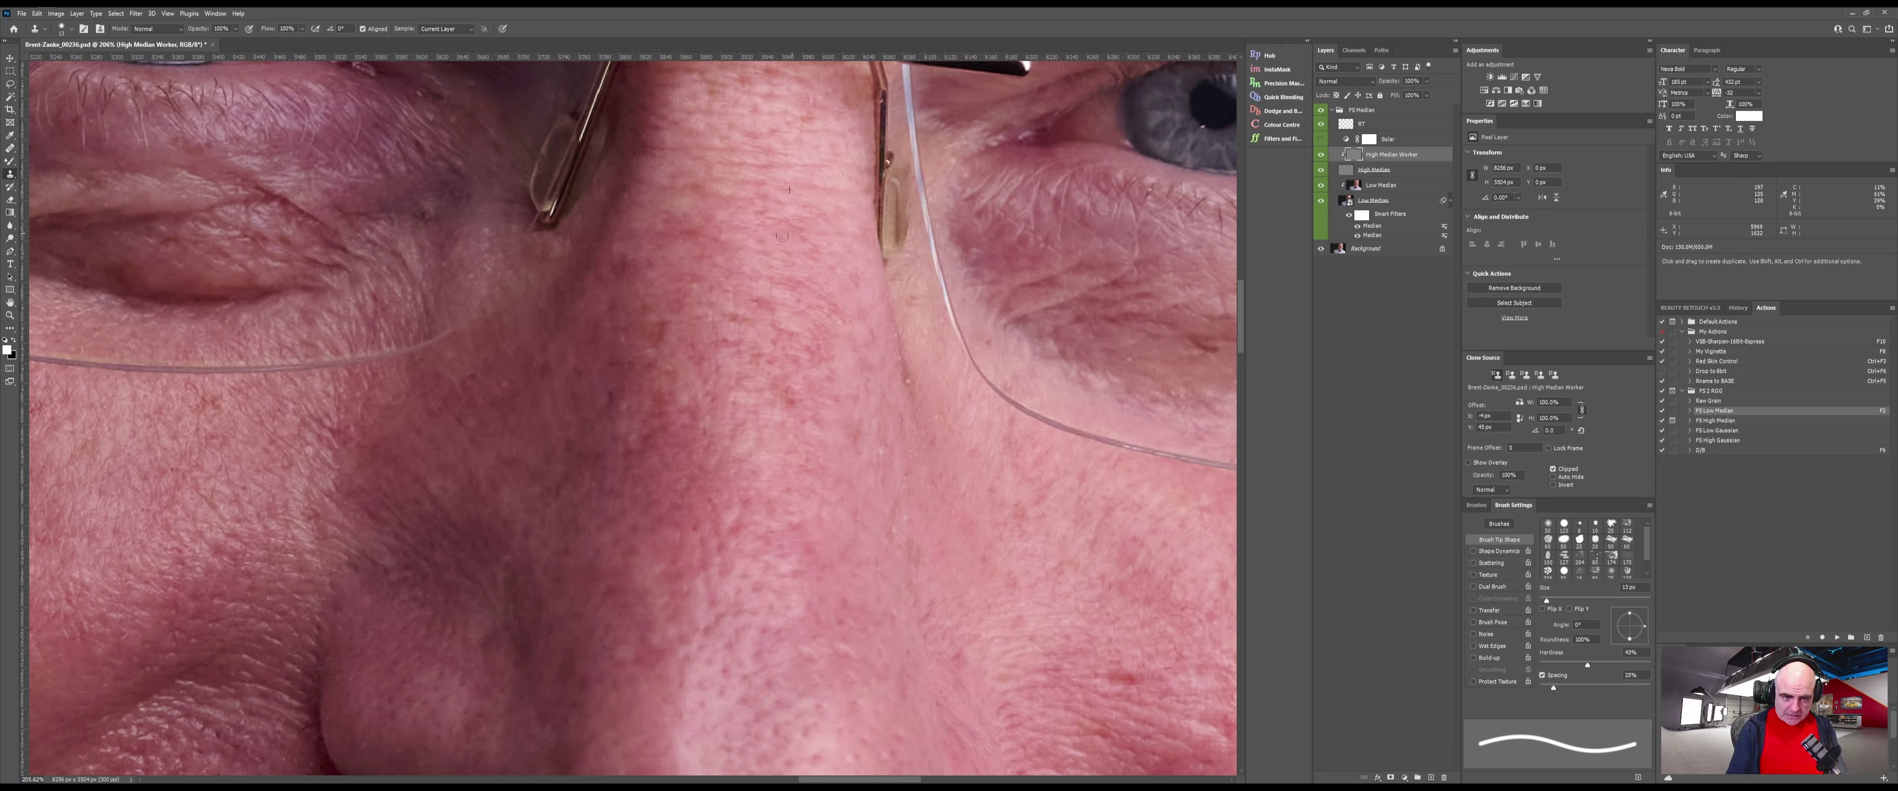
left_click(742, 230, "alt")
left_click(781, 298, "alt")
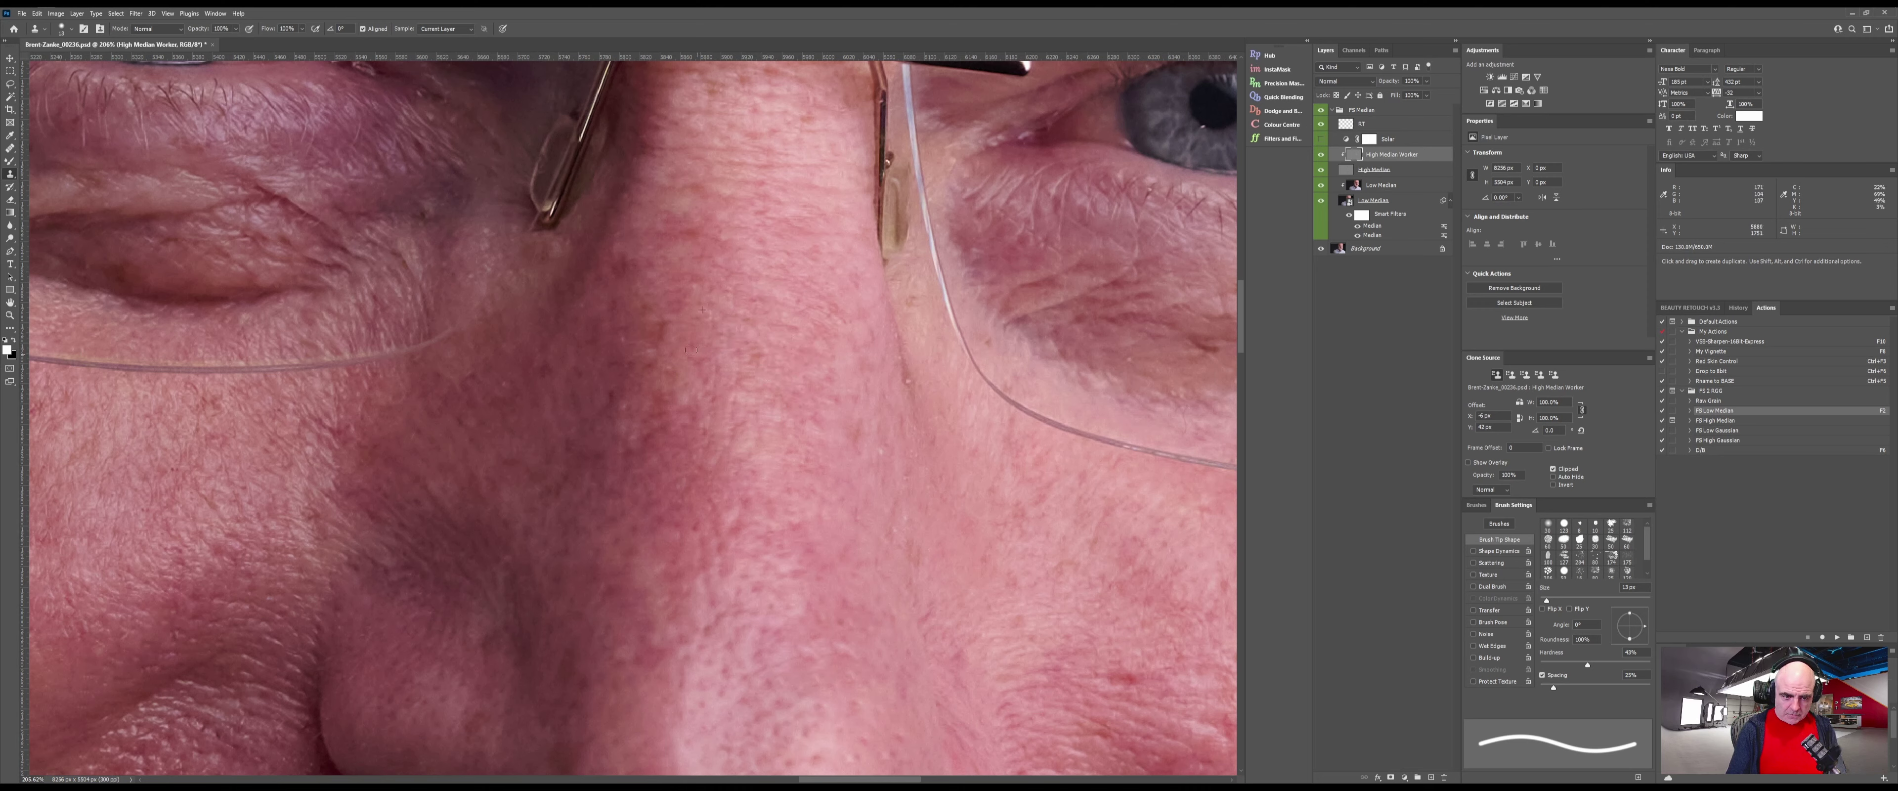
Clean up the remaining red flecks down the shaded side of the nose bridge
left_click(694, 277)
left_click(652, 256)
key("j")
left_click(610, 402)
left_click(558, 297, "alt")
left_click(568, 367)
Clone out the red bumps and flecks on the cheek at the top of the smile fold
mouse_move(1133, 646)
left_mouse_down()
mouse_move(680, 416)
mouse_move(658, 453)
left_mouse_up()
left_click(679, 416, "alt")
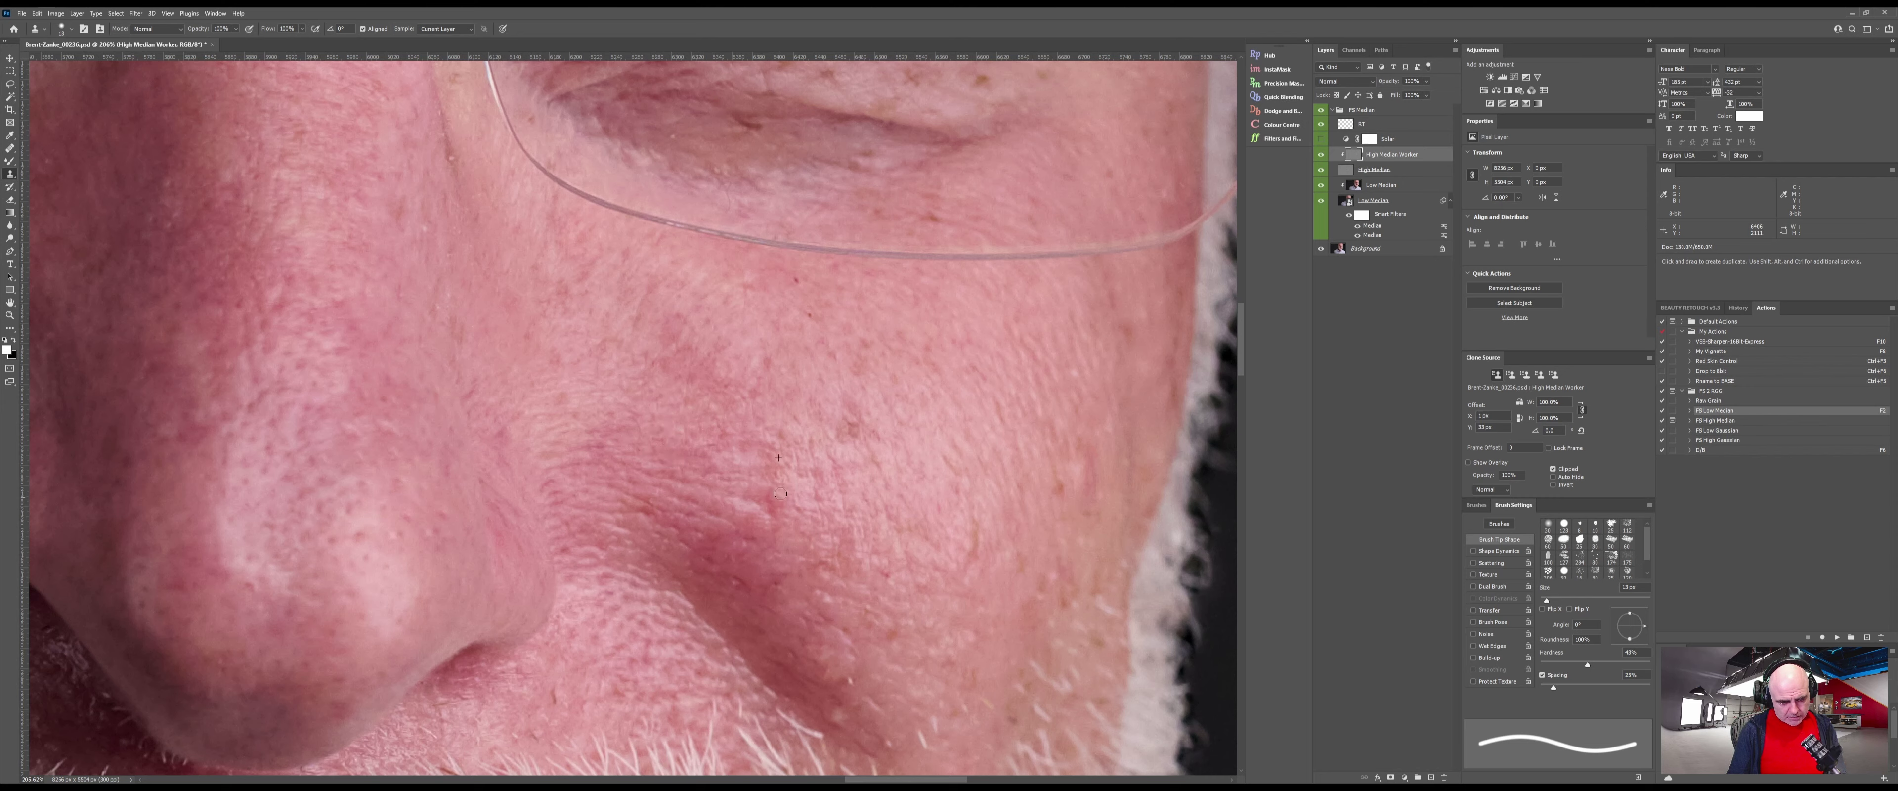
left_click(747, 488, "alt")
mouse_move(769, 502)
left_mouse_down()
mouse_move(741, 538)
mouse_move(703, 546)
mouse_move(661, 514)
mouse_move(707, 543)
left_mouse_up()
left_click(664, 479, "alt")
left_click(661, 513)
left_click(763, 576, "alt")
mouse_move(763, 593)
left_mouse_down()
mouse_move(734, 591)
mouse_move(689, 535)
left_mouse_up()
left_click(776, 580)
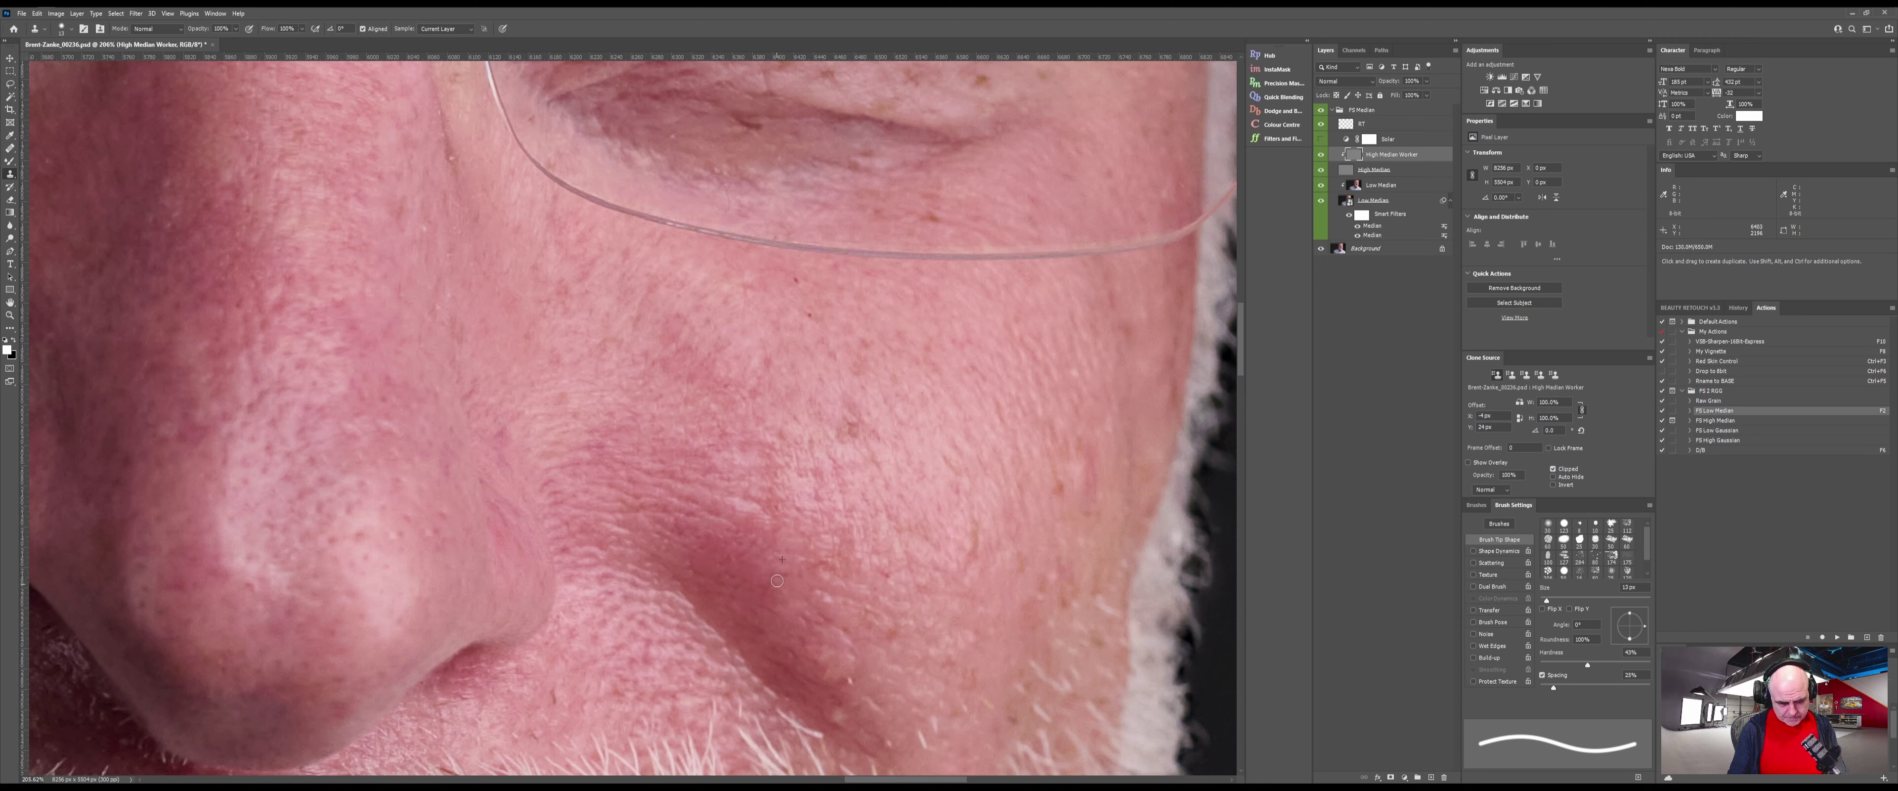
Clone out the brown and dark red spots on the cheek below the glasses lens
left_click(883, 550, "alt")
left_click(892, 458, "alt")
left_click(784, 356, "alt")
left_click(809, 315)
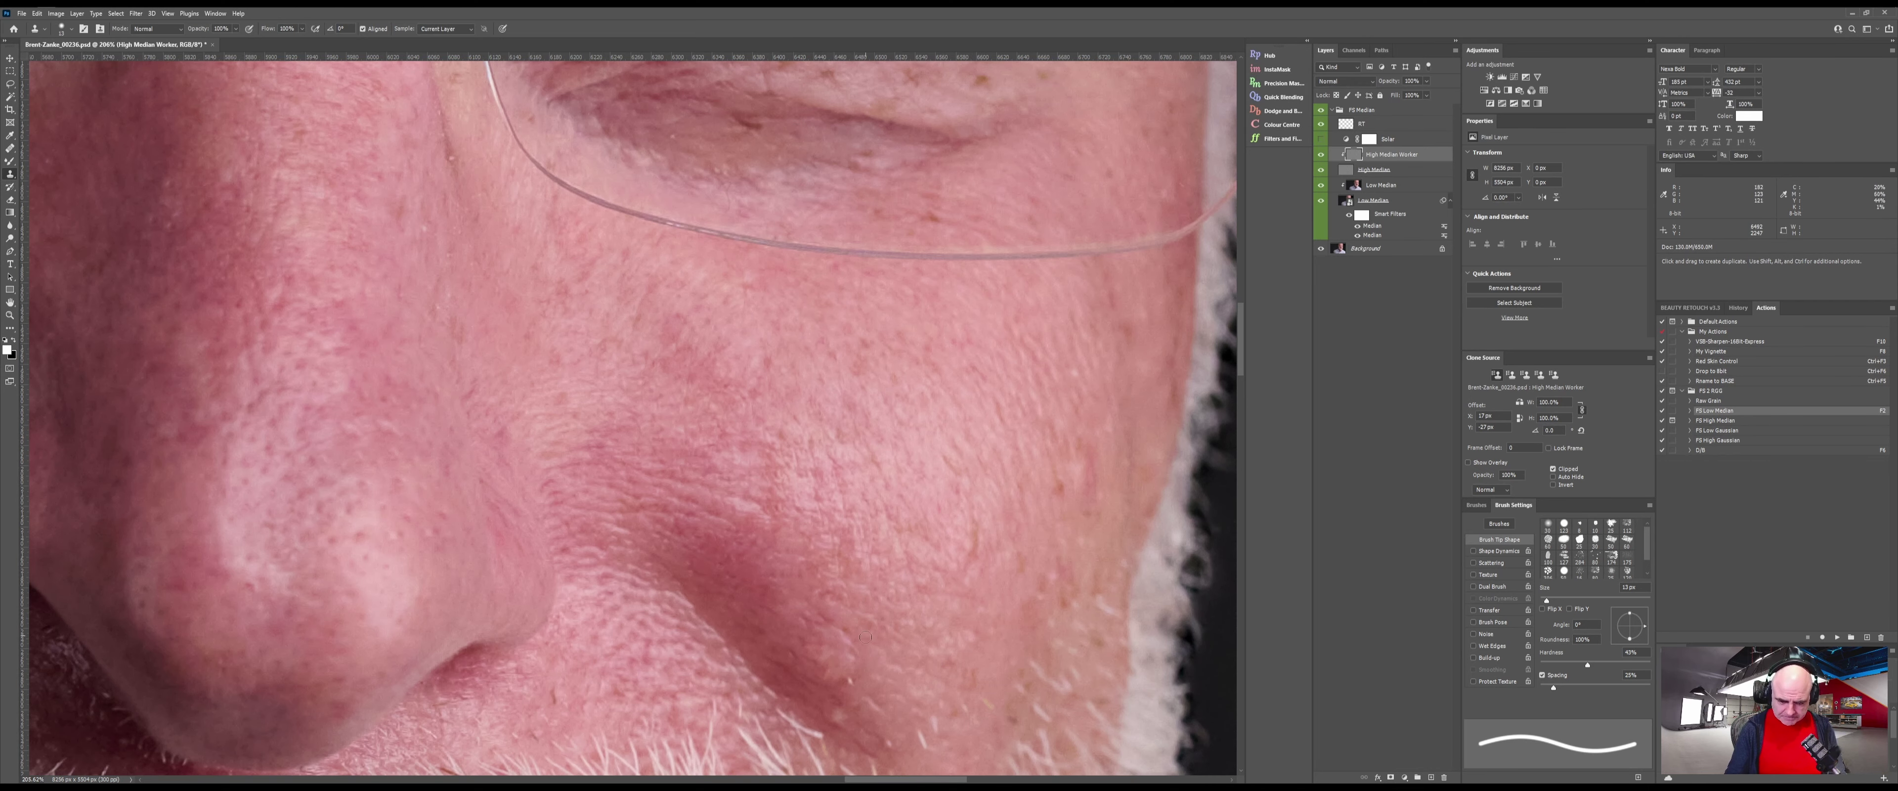
Clone out the small specks on the lower cheek between the smile fold and the beard
scroll(805, 376, "down", 5)
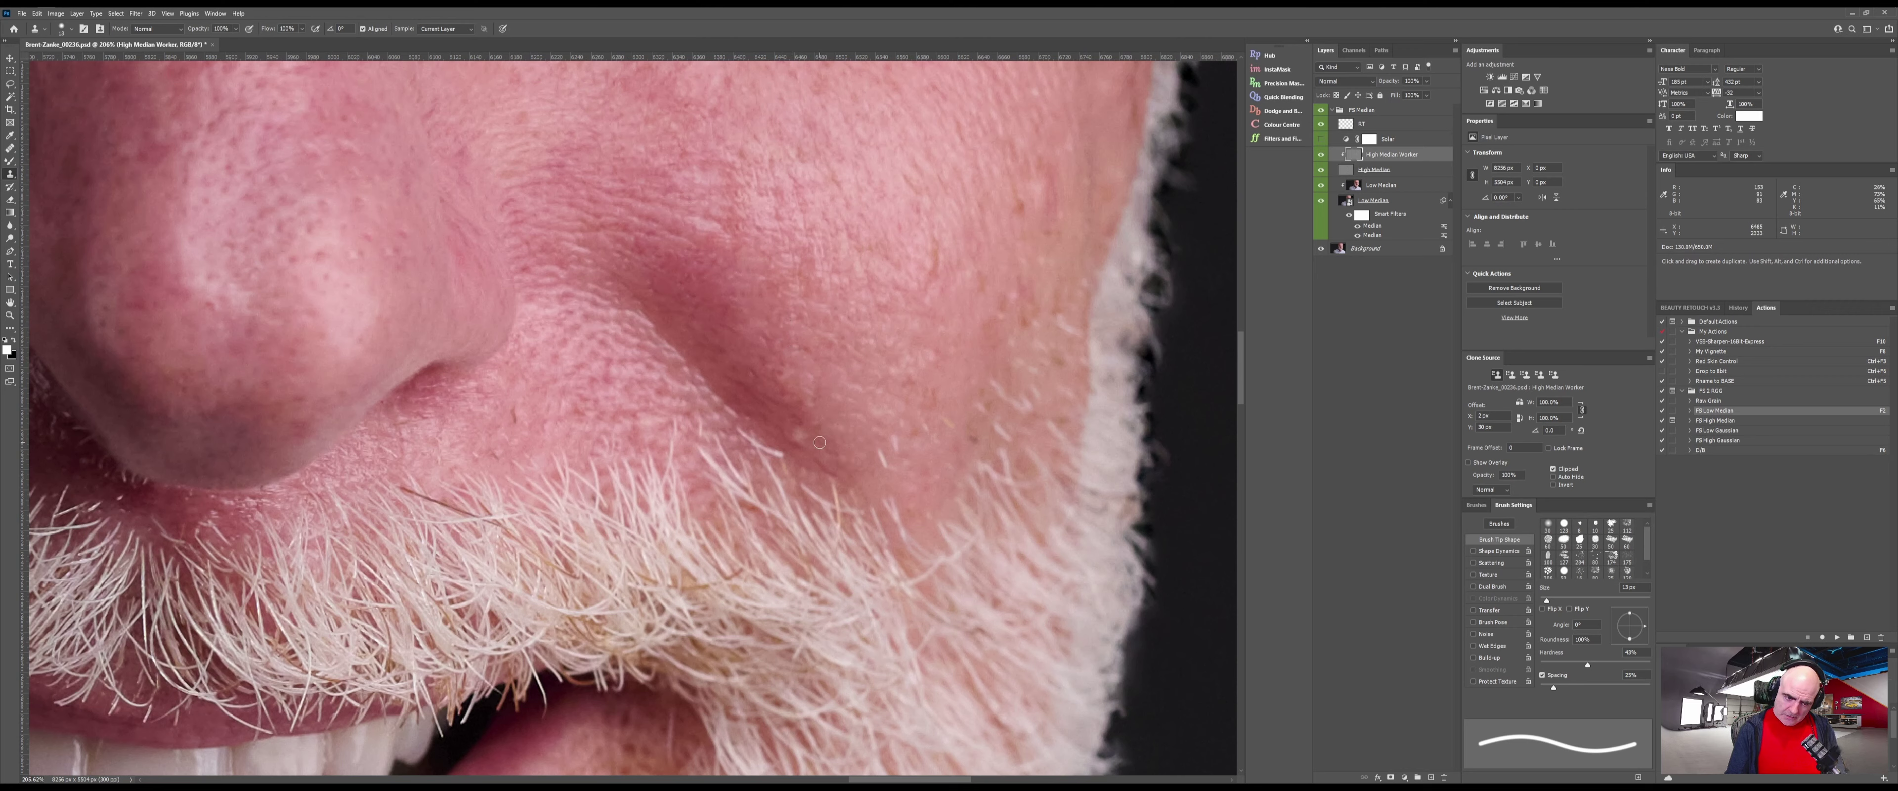
left_click_drag(876, 452, 892, 445)
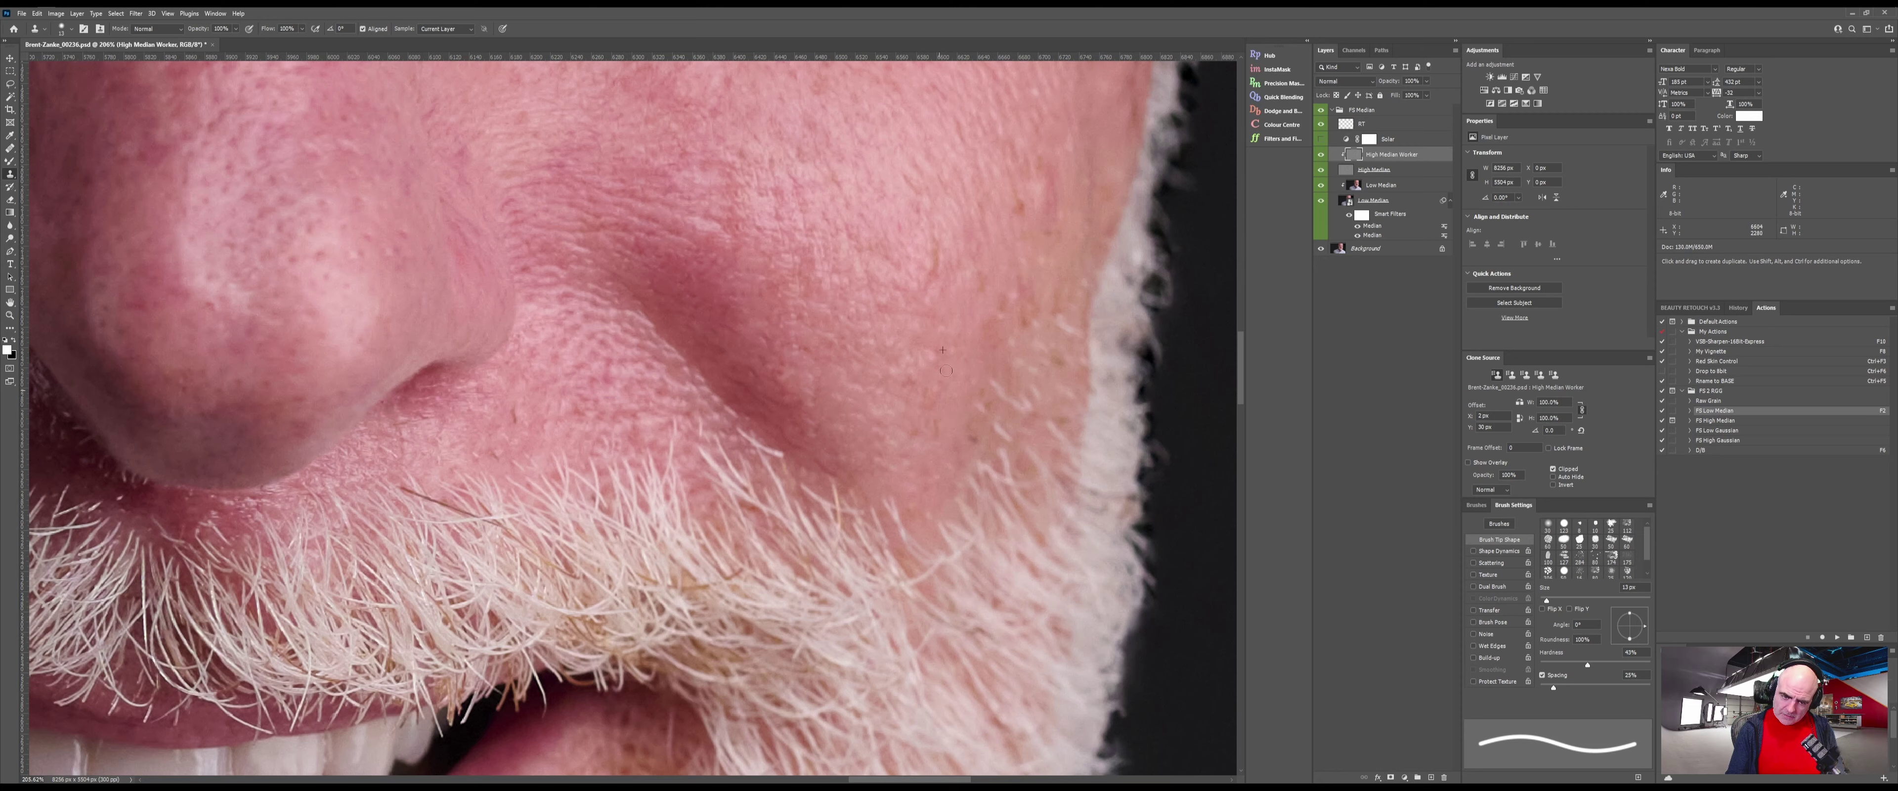
left_click(958, 371, "alt")
mouse_move(979, 405)
left_mouse_down()
mouse_move(996, 421)
mouse_move(1002, 387)
left_mouse_up()
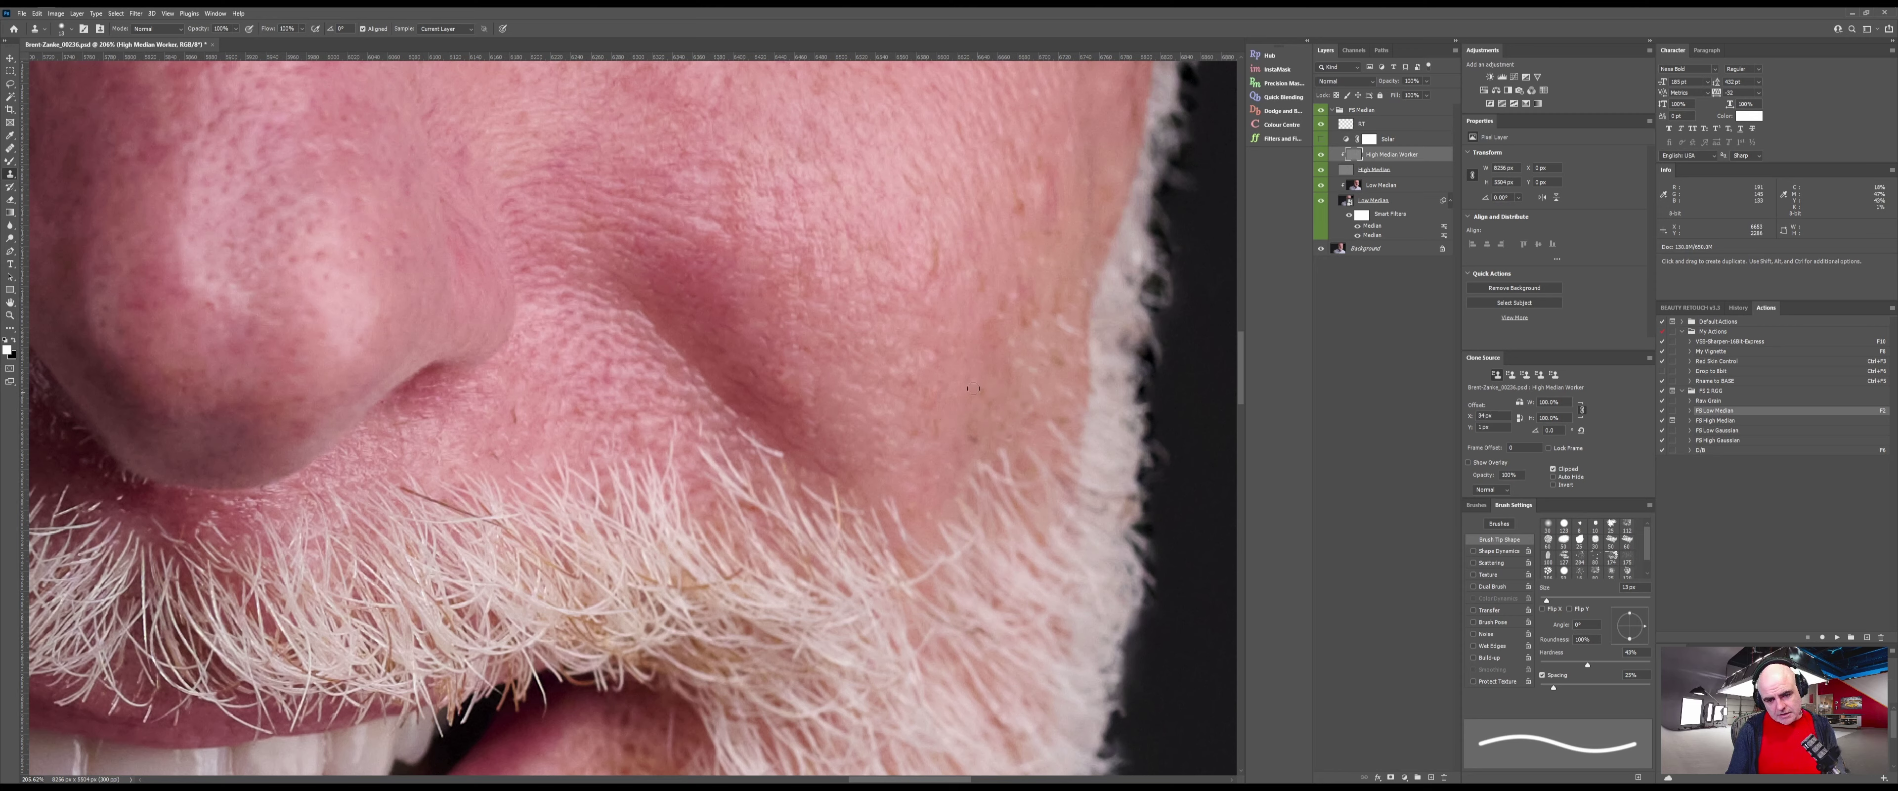
Clone out the brown spots along the outer edge of the cheek beside the sideburn
left_click(987, 364, "alt")
mouse_move(1001, 436)
left_mouse_down()
mouse_move(989, 362)
mouse_move(1028, 379)
left_mouse_up()
left_click_drag(1055, 307, 1053, 304)
left_click(1072, 304, "alt")
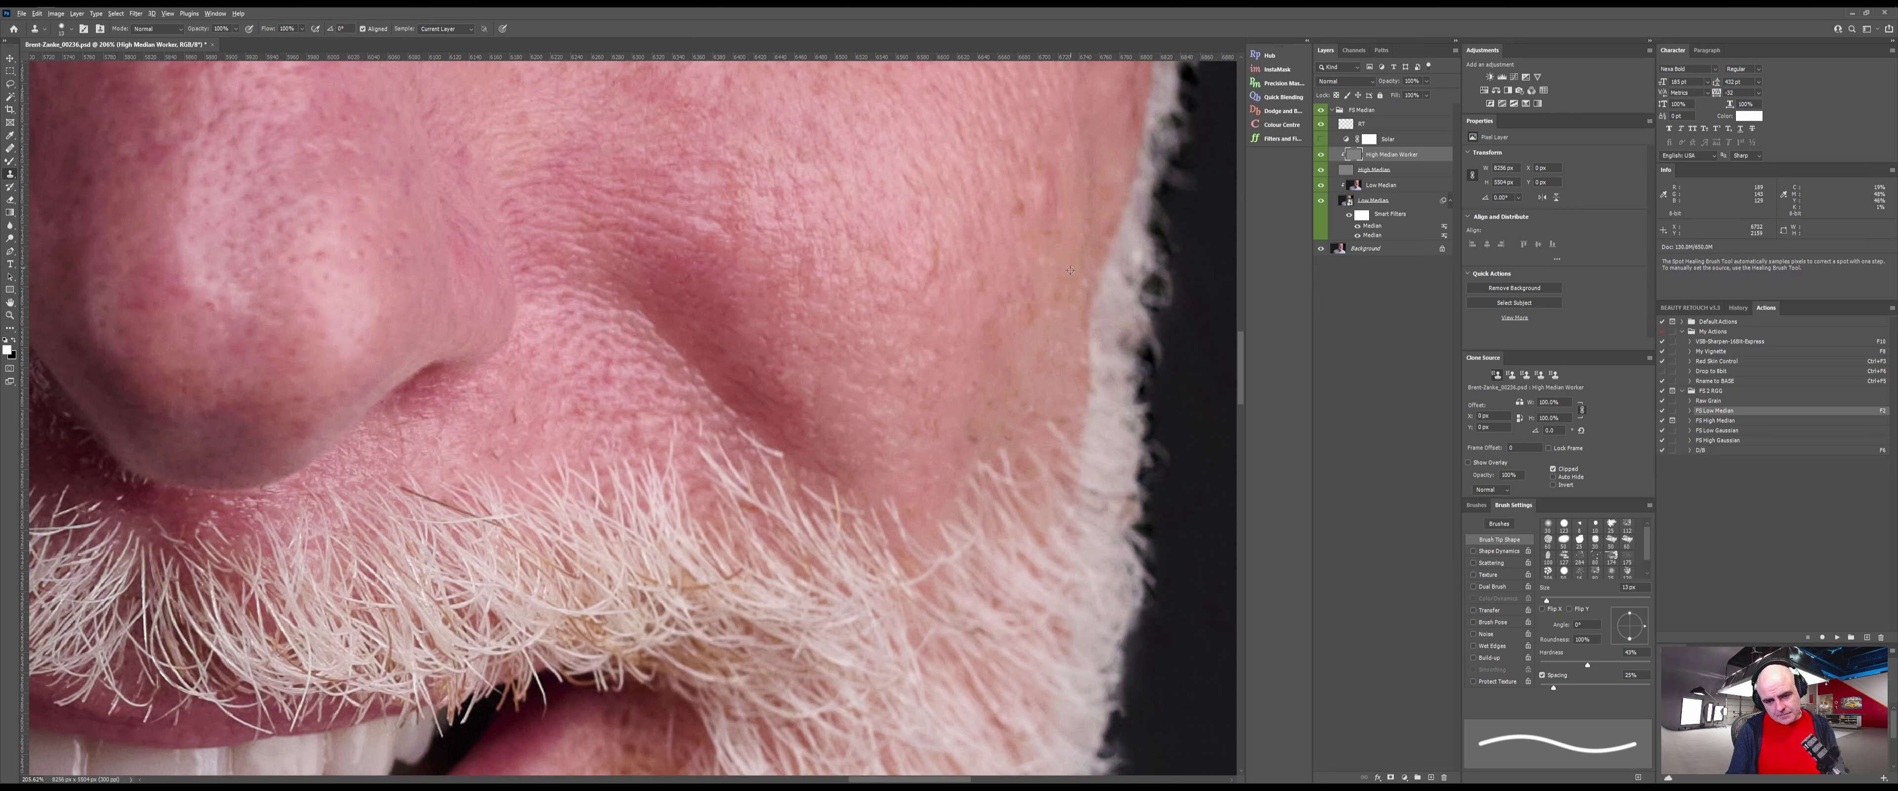
mouse_move(1063, 359)
left_mouse_down()
mouse_move(1029, 302)
mouse_move(993, 304)
mouse_move(1026, 343)
left_mouse_up()
left_click(1031, 374, "alt")
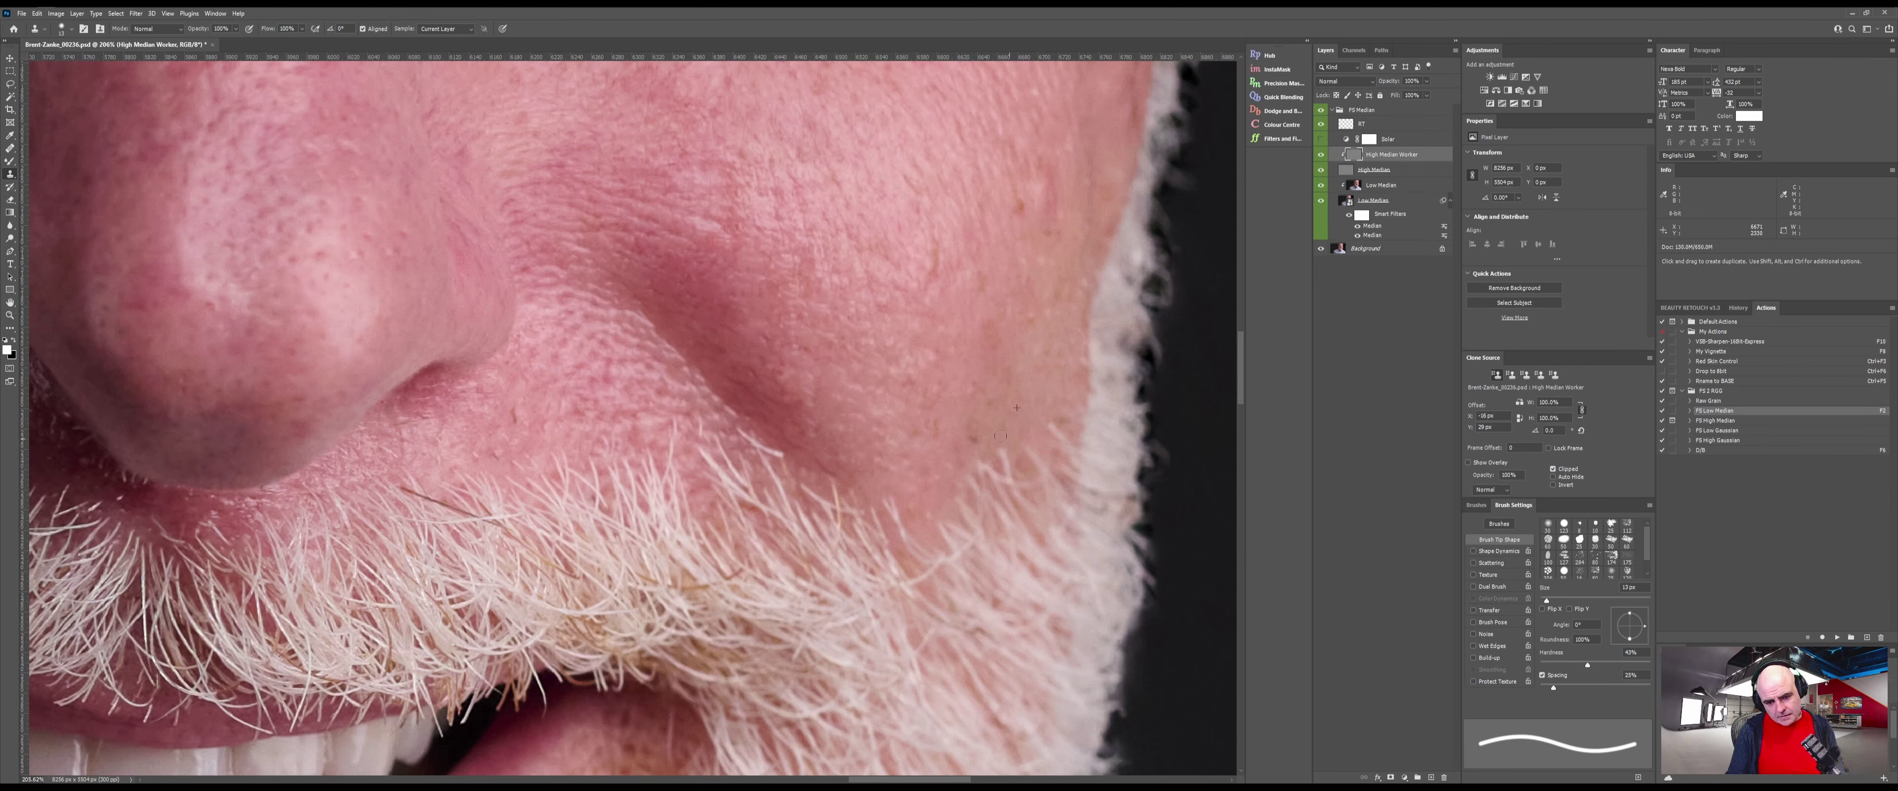
left_click_drag(935, 376, 711, 747)
left_click(788, 568, "alt")
left_click_drag(796, 524, 794, 521)
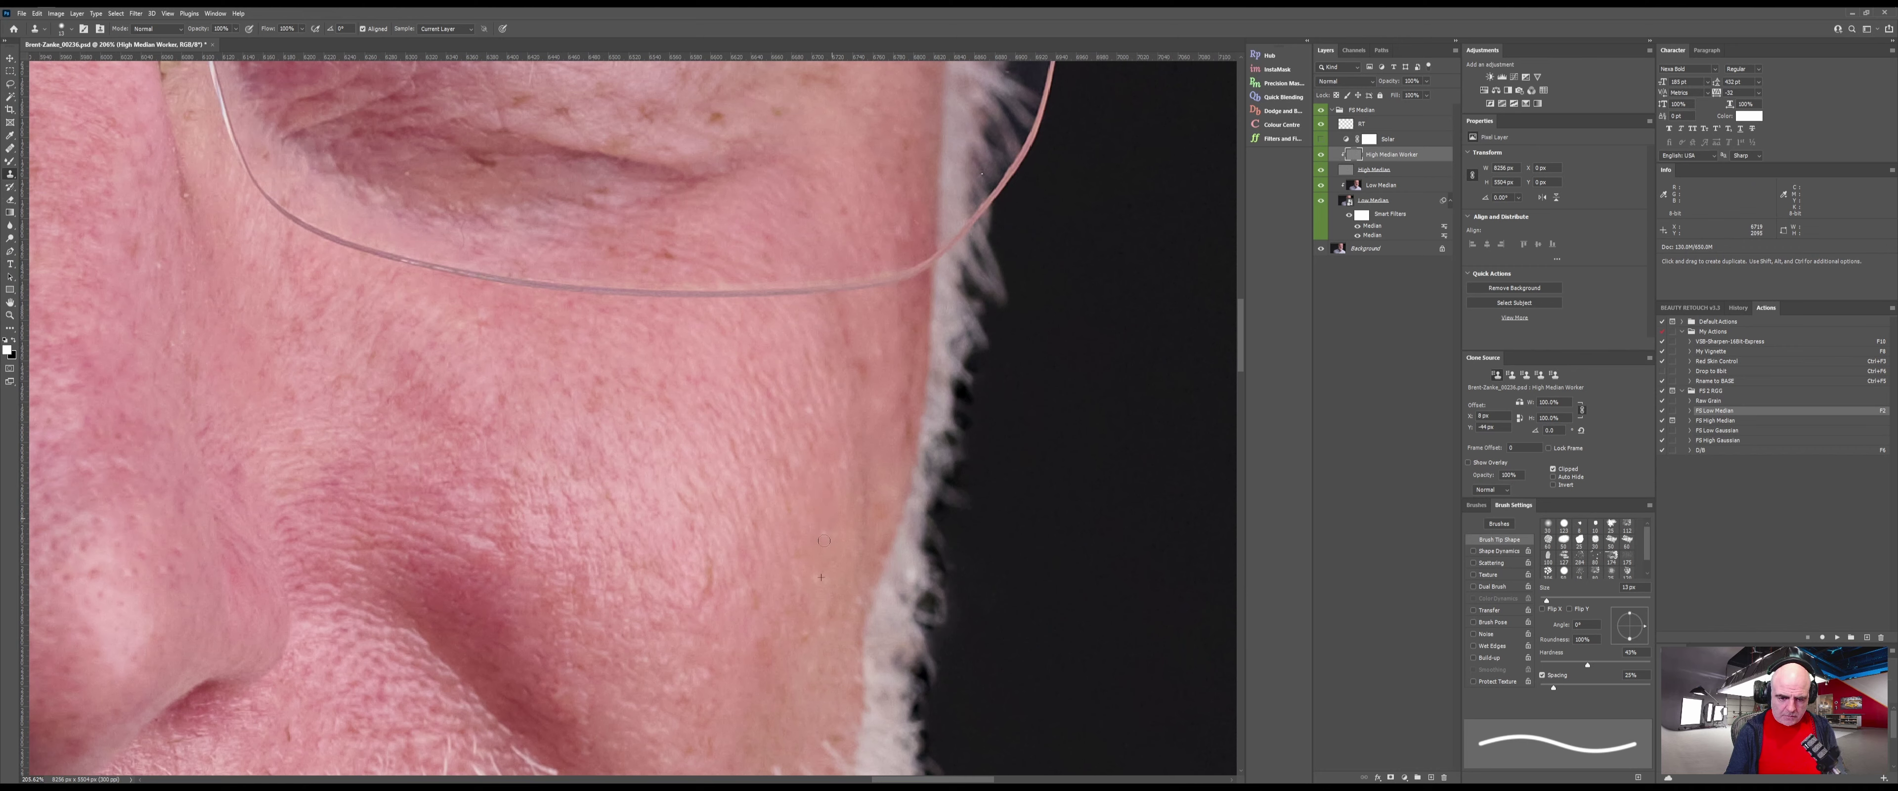
Clone out the dark spots on the side of the nose just below the glasses' nose pad
mouse_move(686, 428)
left_mouse_down()
mouse_move(728, 620)
mouse_move(813, 700)
mouse_move(791, 638)
left_mouse_up()
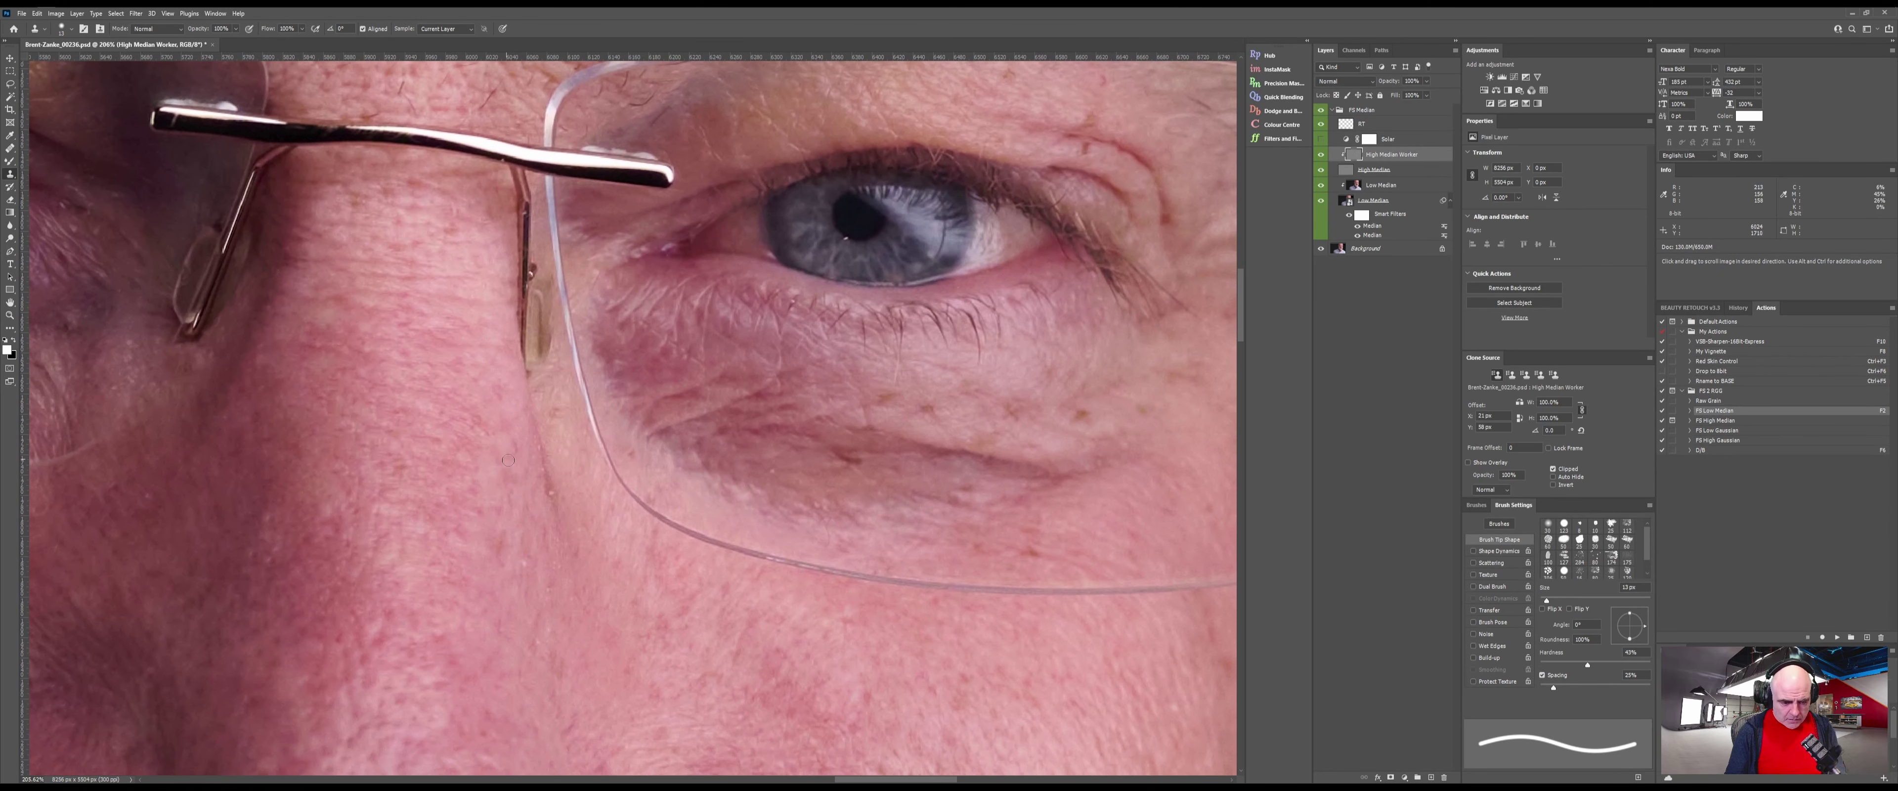
left_click(557, 458, "alt")
left_click_drag(534, 432, 559, 508)
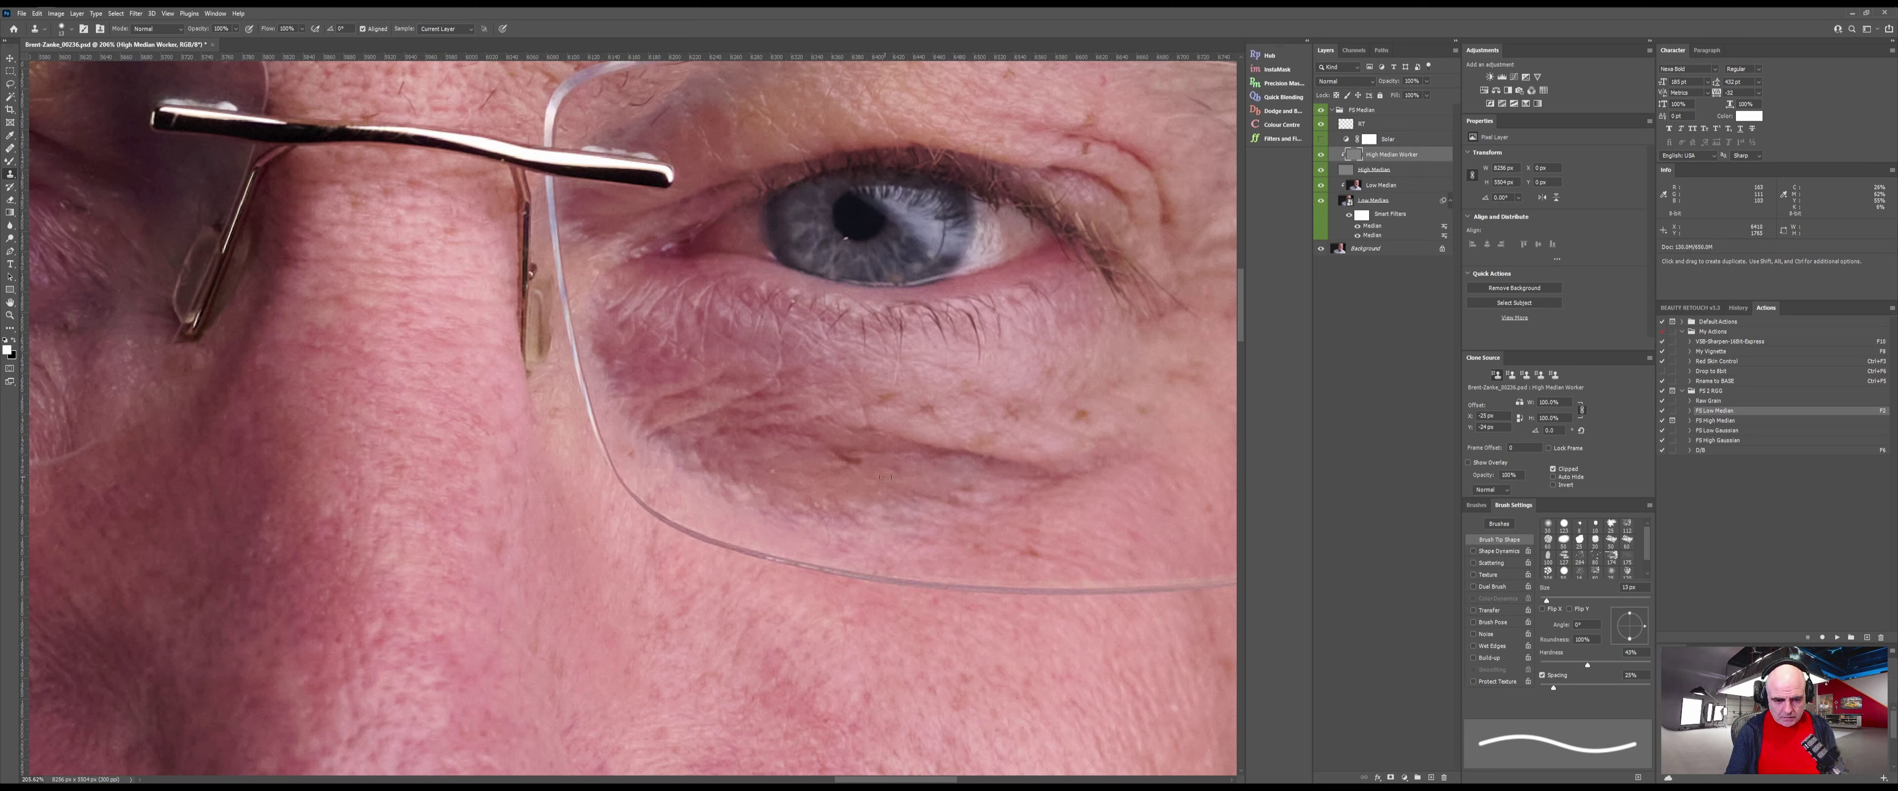
Clone out the dark specks in the fold of the bag under the eye
left_click(809, 475, "alt")
left_click(778, 470)
left_click(859, 461, "alt")
left_click(840, 454)
Clone out the pale specks and blemishes between the eyebrows above the glasses bridge
left_click_drag(635, 436, 666, 543)
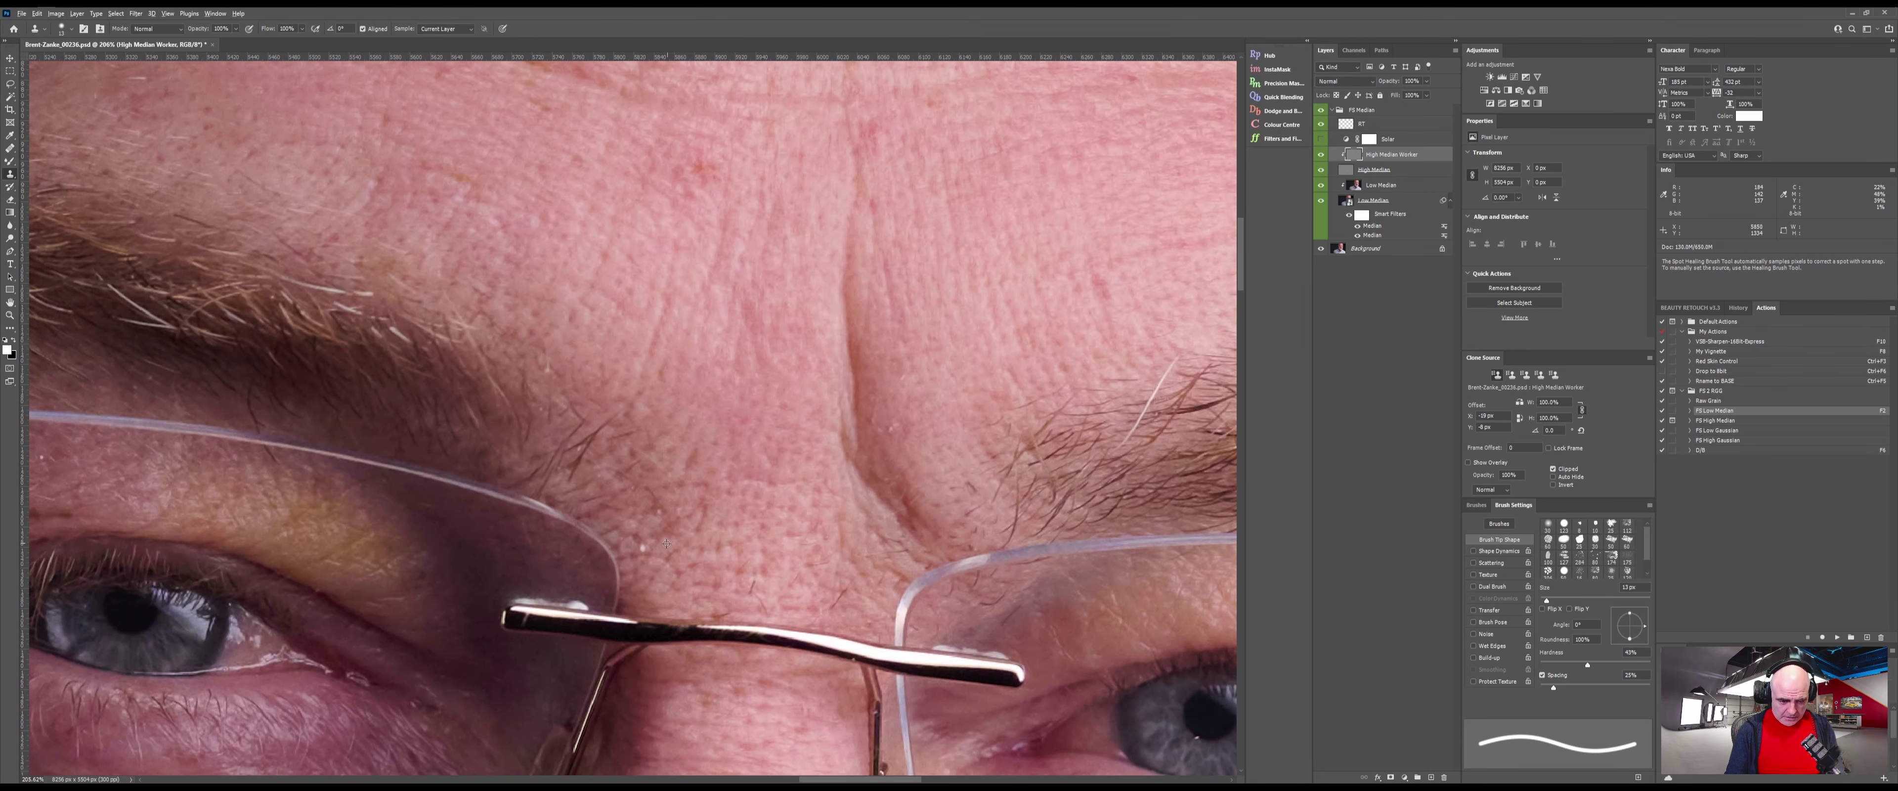
left_click(666, 543, "alt")
left_click(643, 548)
left_click(817, 524, "alt")
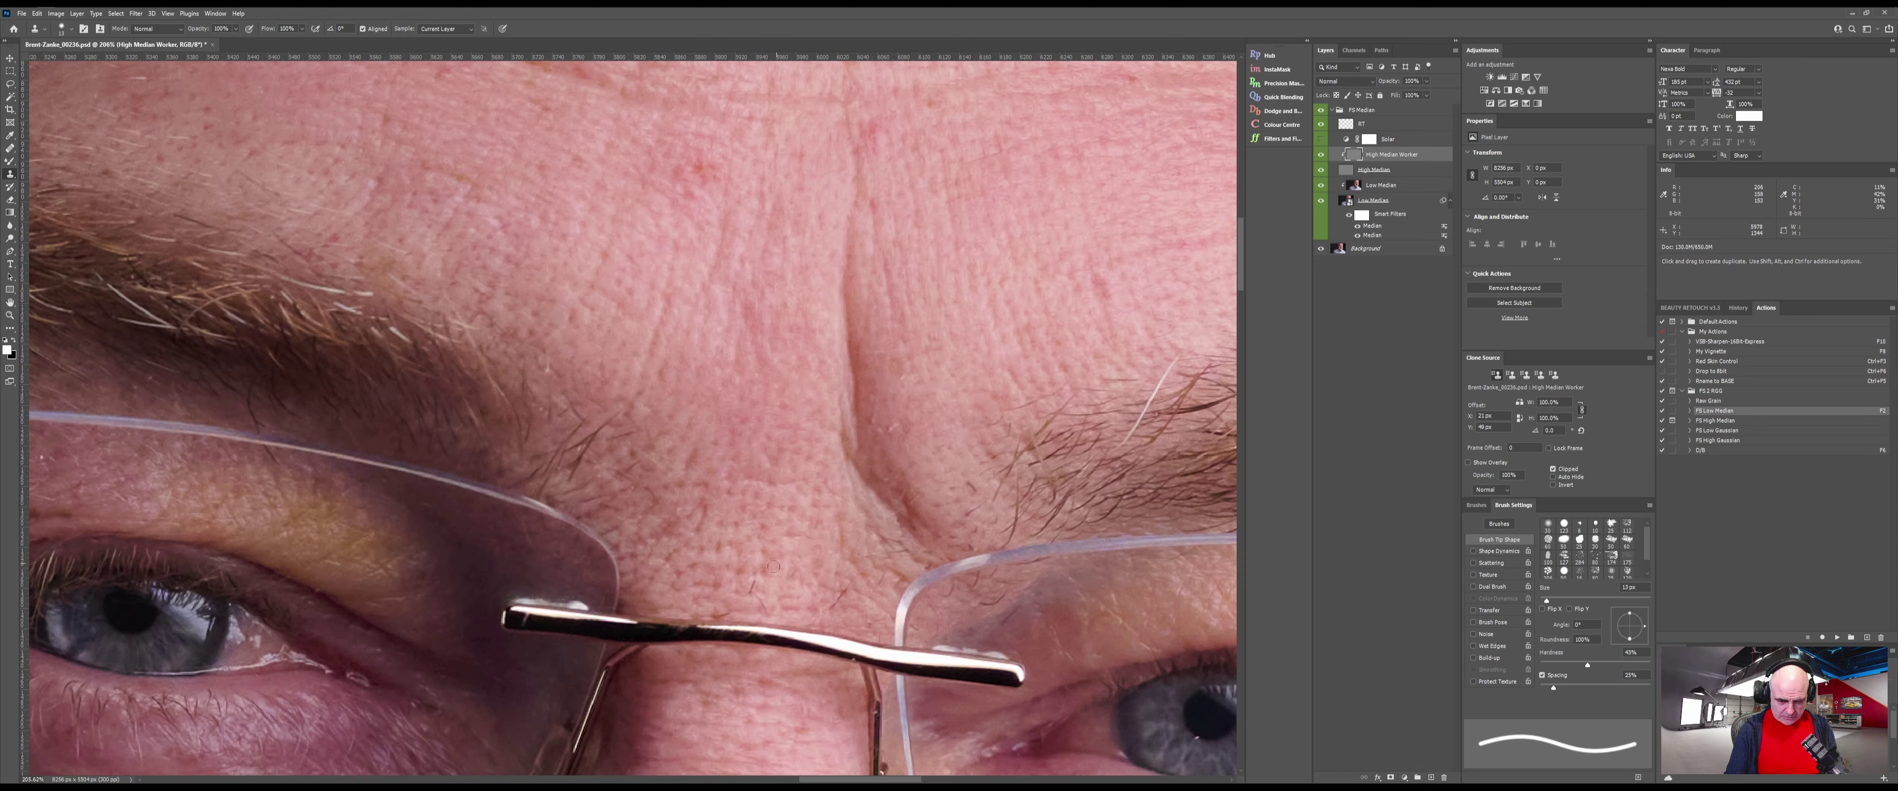
left_click(749, 534, "alt")
left_click(782, 600, "alt")
left_click_drag(830, 605, 845, 593)
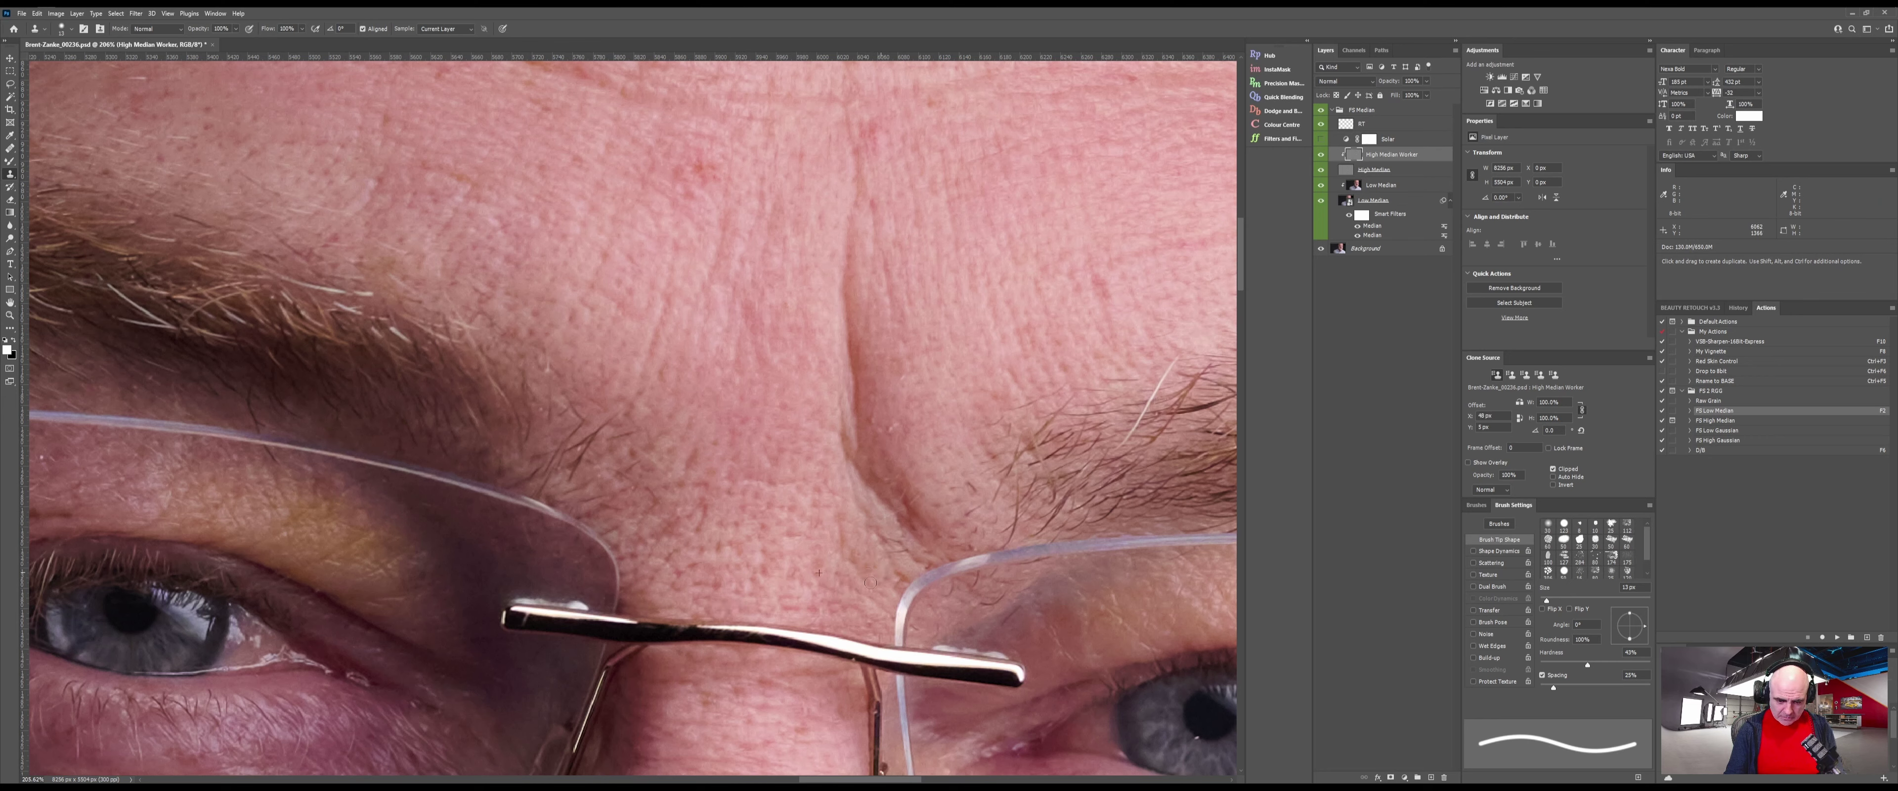
Clone out the red spots on the central forehead beside and above the vertical frown line
left_click(917, 406, "alt")
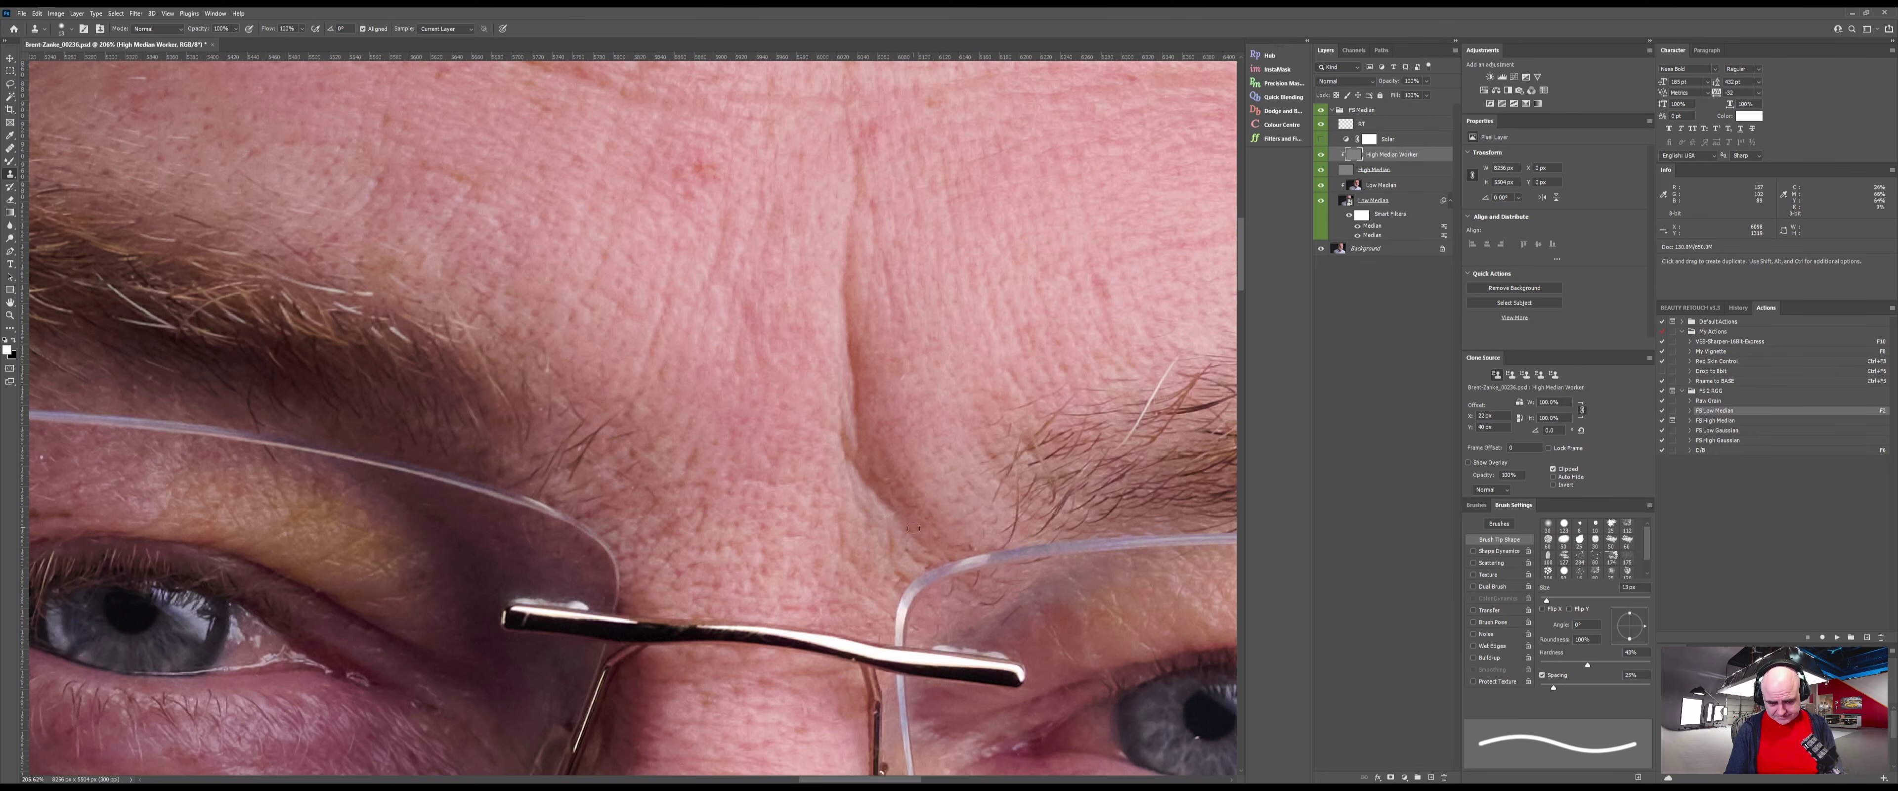
scroll(811, 456, "up", 5)
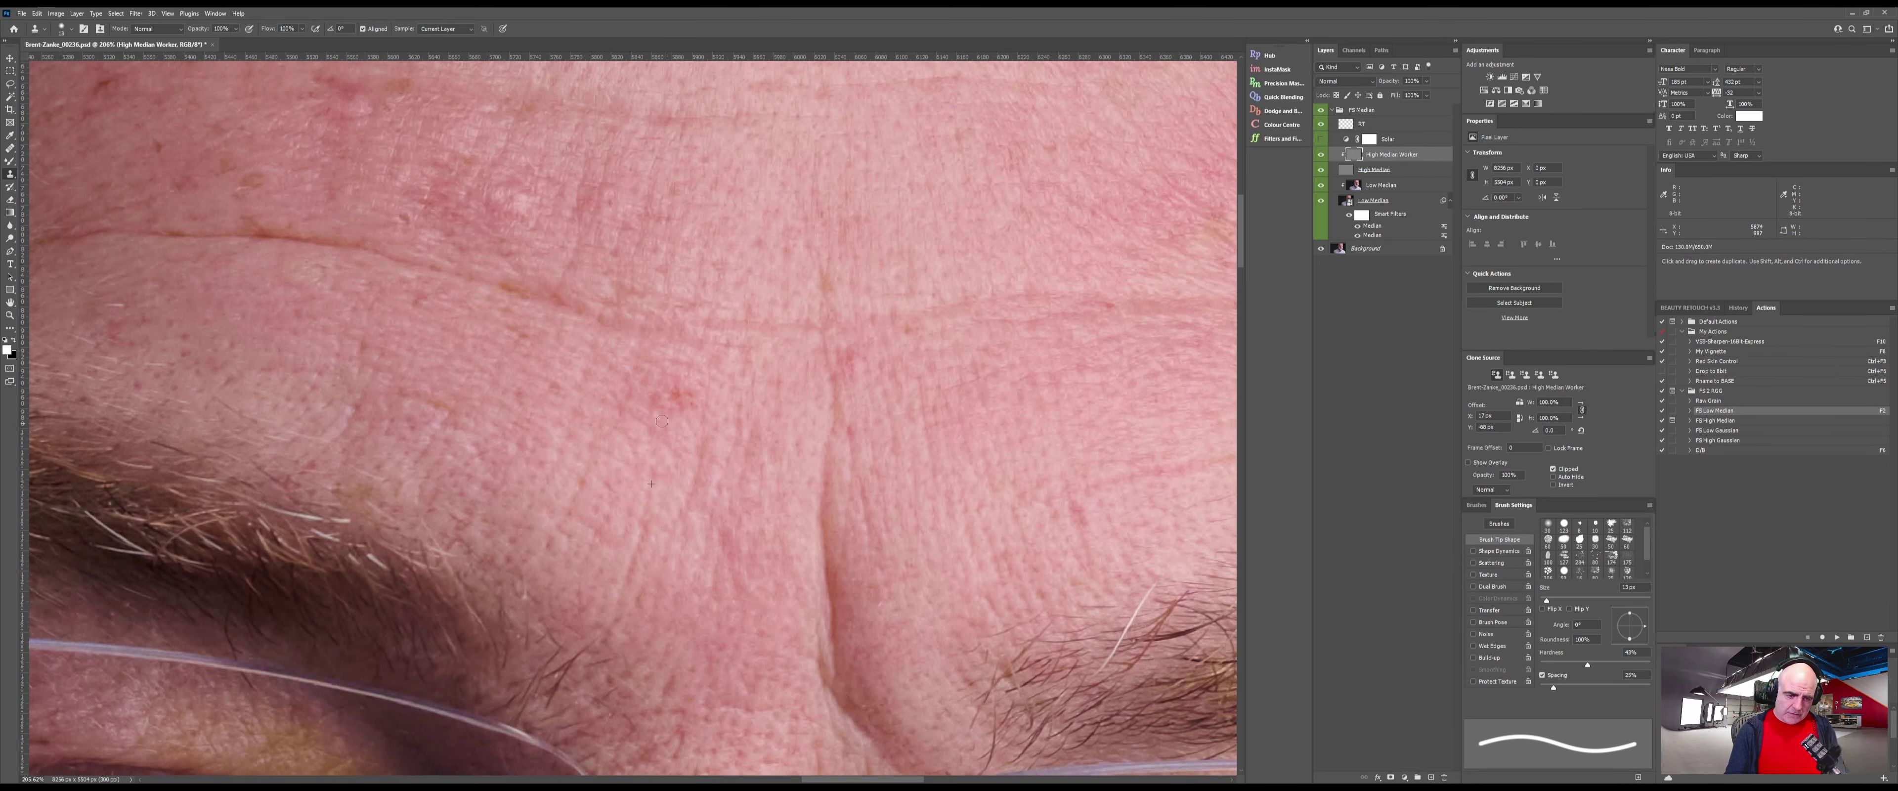
left_click(673, 393)
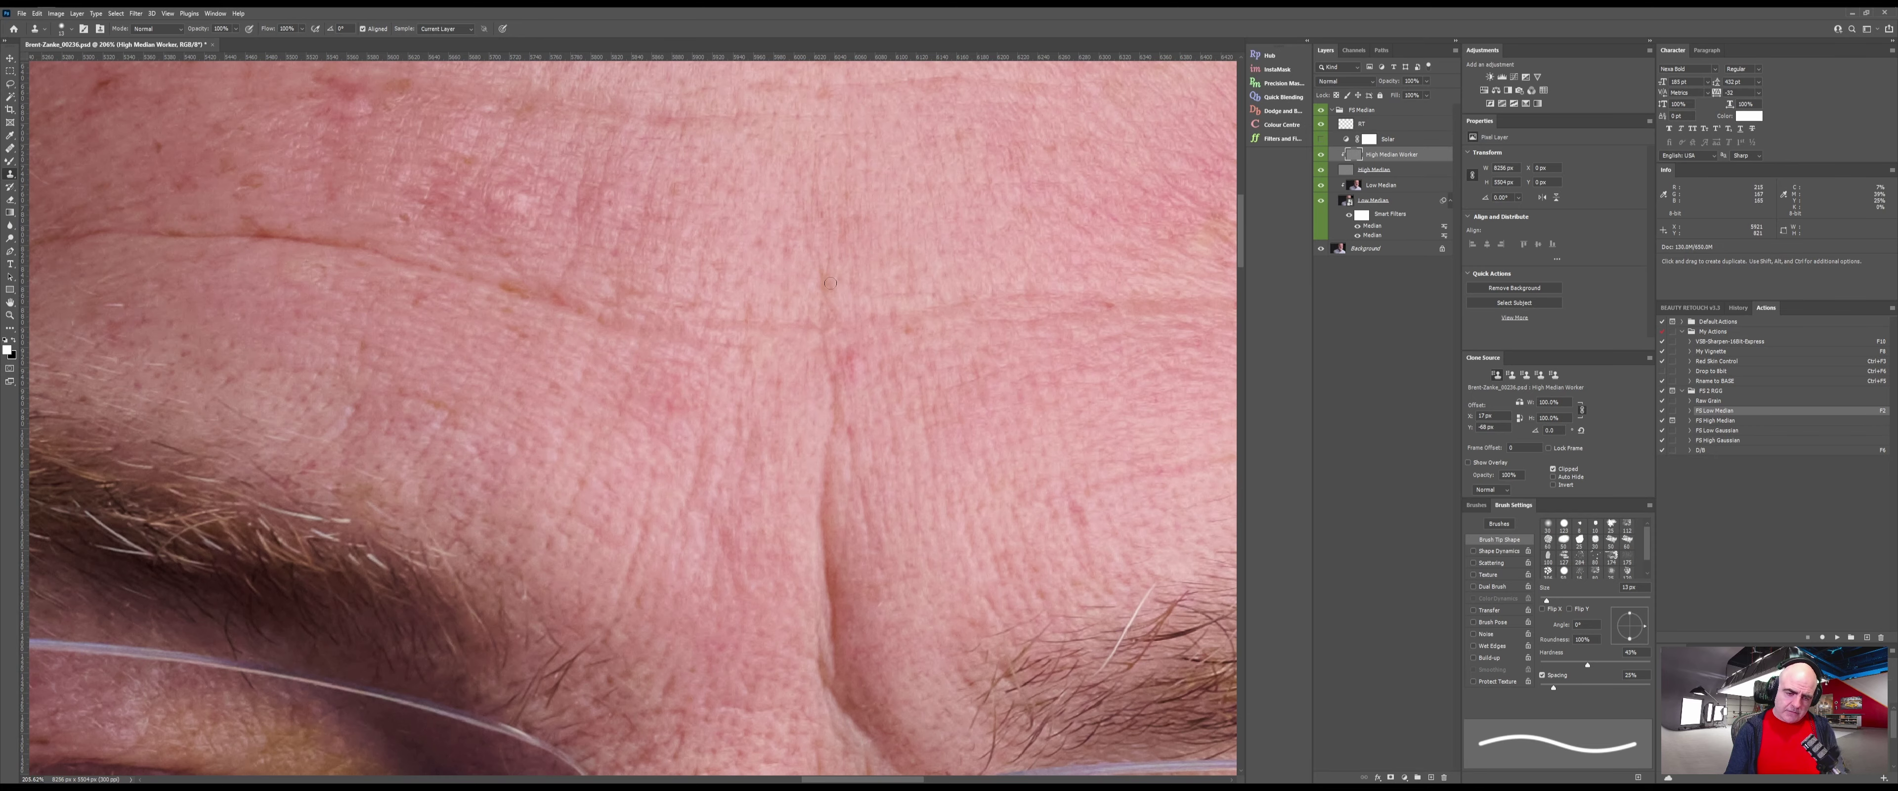
left_click(881, 407, "alt")
left_click_drag(853, 375, 844, 341)
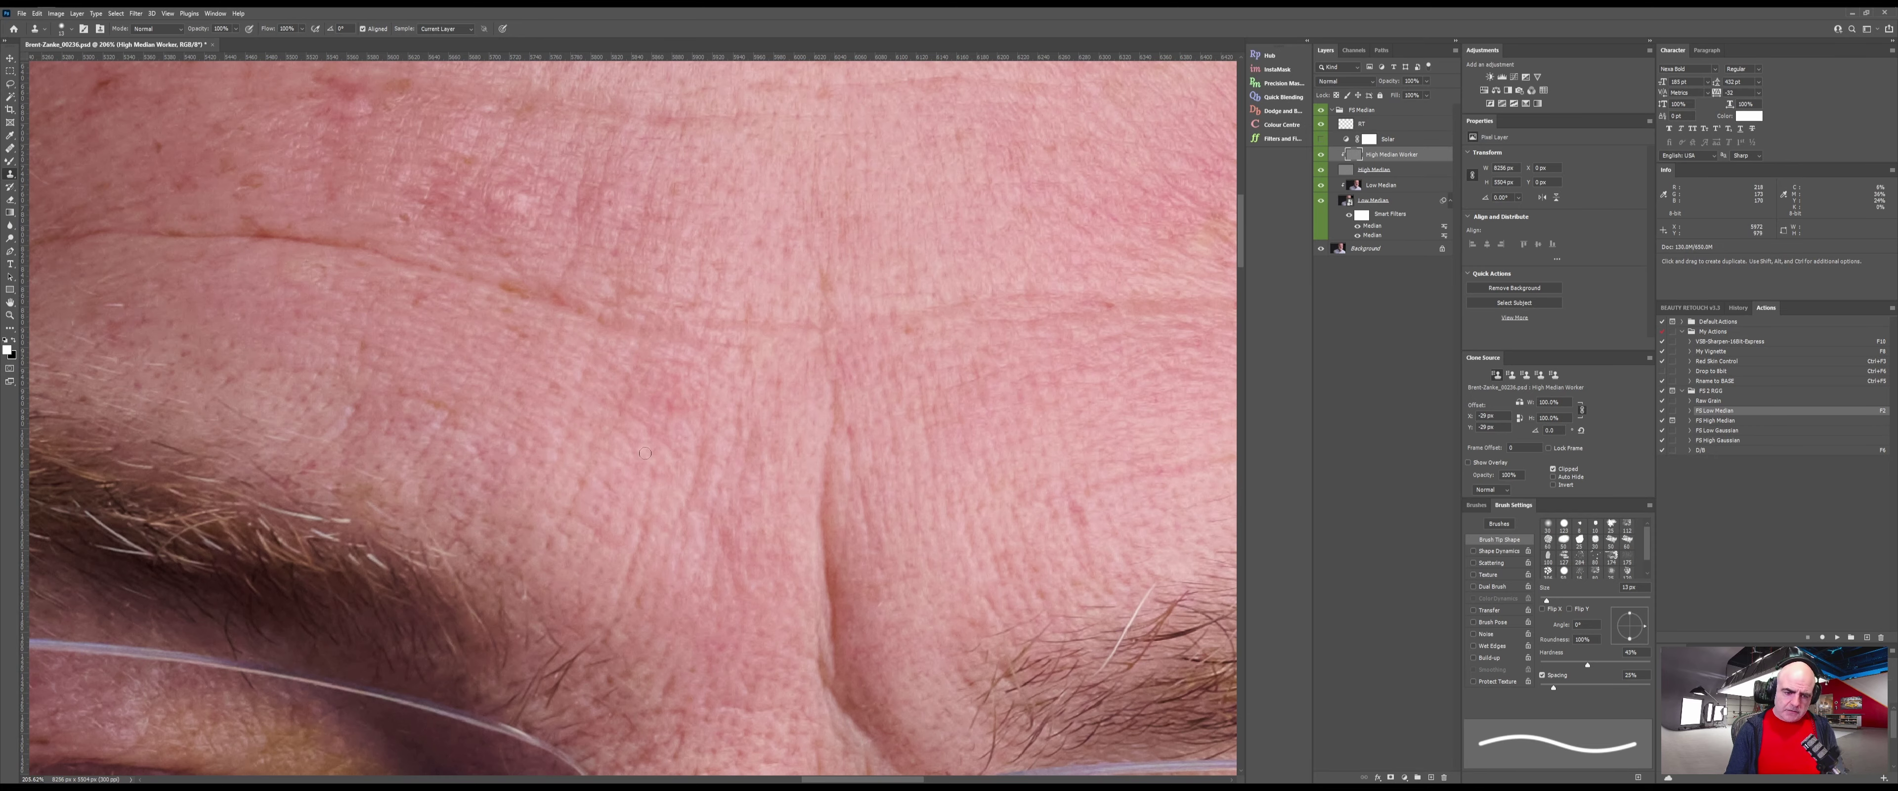
Clone out the small dark and red spots on the forehead around the curved crease above the eyebrow
mouse_move(105, 154)
left_mouse_down()
mouse_move(562, 380)
mouse_move(632, 442)
mouse_move(678, 440)
left_mouse_up()
left_click(739, 419, "alt")
left_click(831, 450, "alt")
left_click(770, 469)
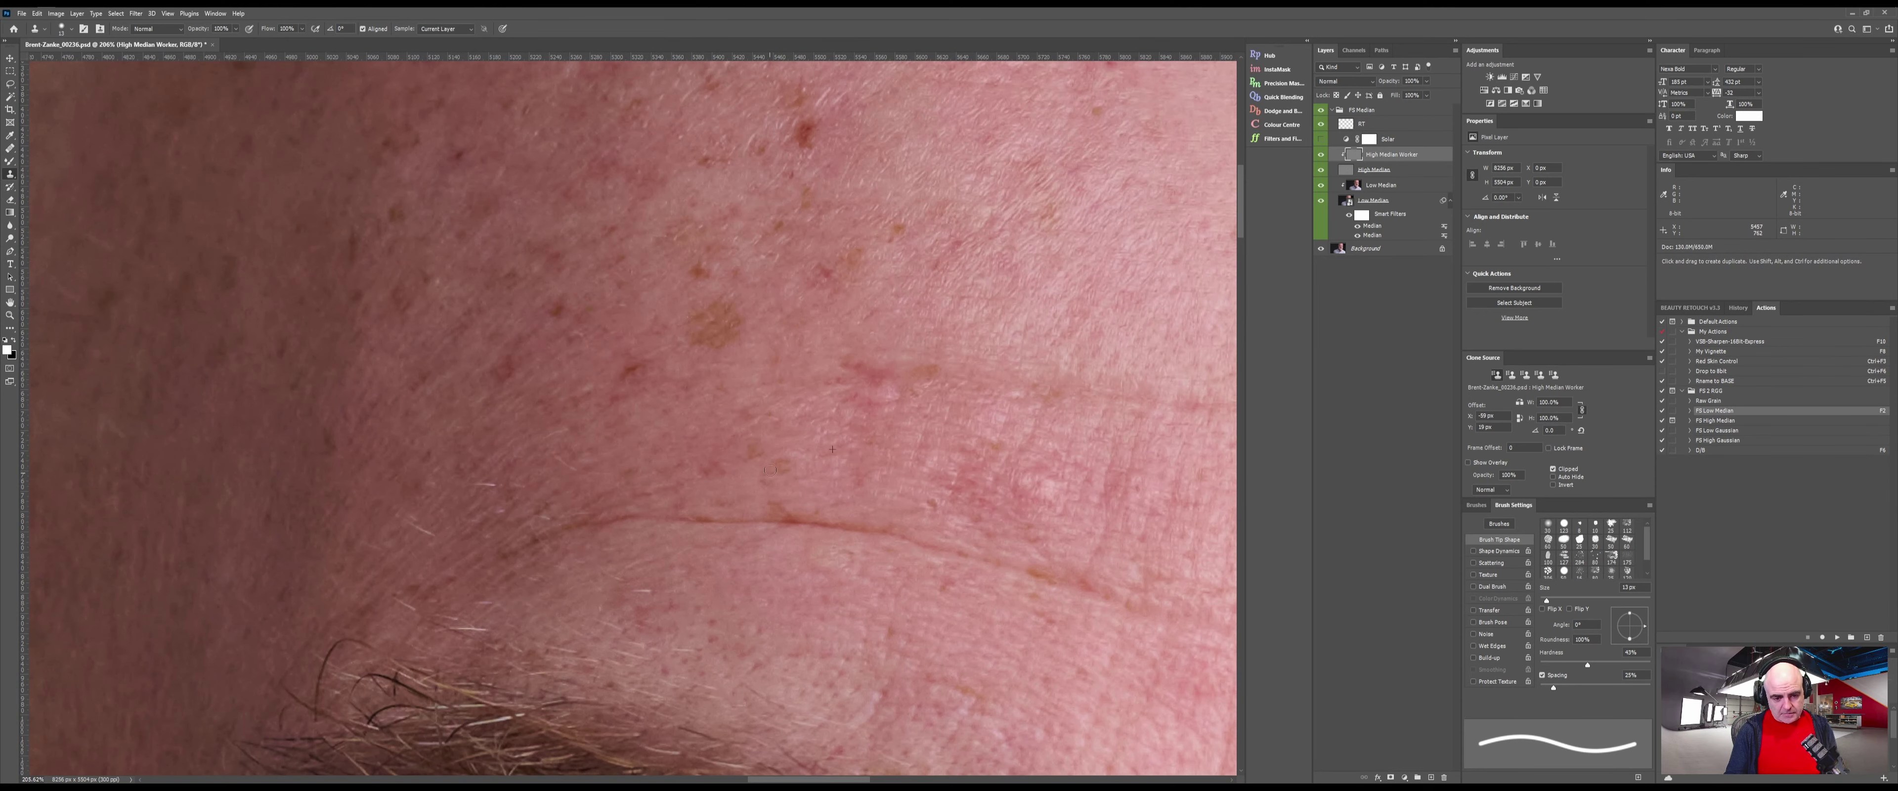
left_click(914, 483, "alt")
left_click_drag(940, 505, 928, 503)
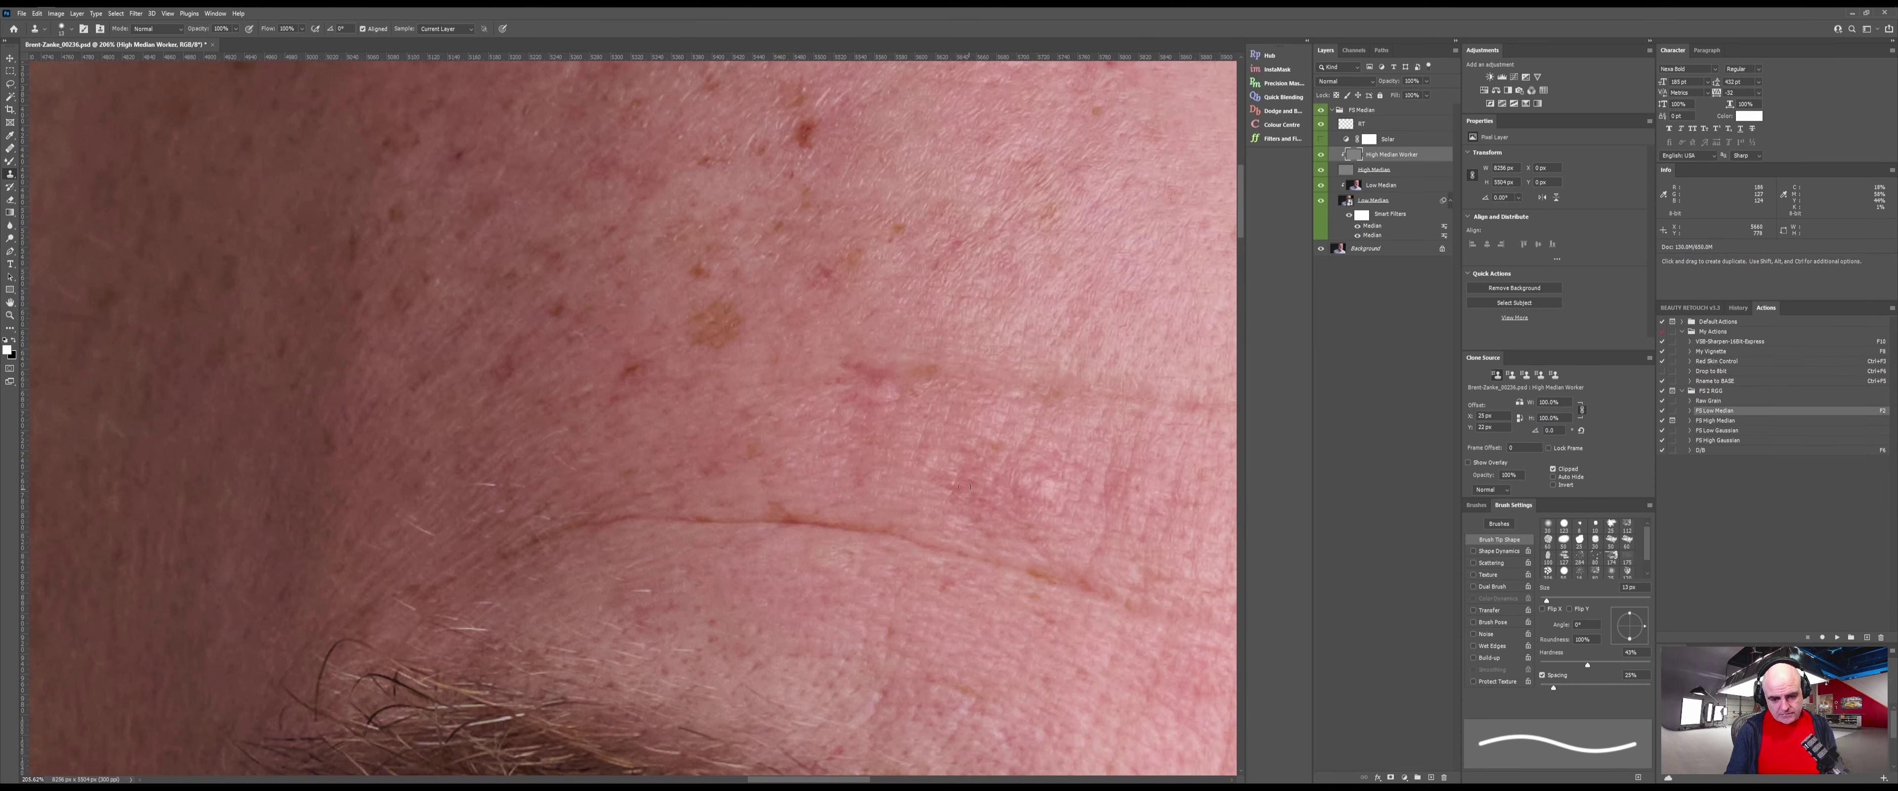
left_click(951, 471, "alt")
left_click(976, 491)
Clone clean skin texture over the reddish marks between the two horizontal creases of the central forehead
left_click_drag(1116, 446, 700, 354)
left_click(669, 392)
left_click_drag(690, 403, 659, 405)
left_click(877, 386, "alt")
left_click_drag(772, 394, 800, 419)
left_click(575, 390, "alt")
left_click_drag(665, 418, 667, 380)
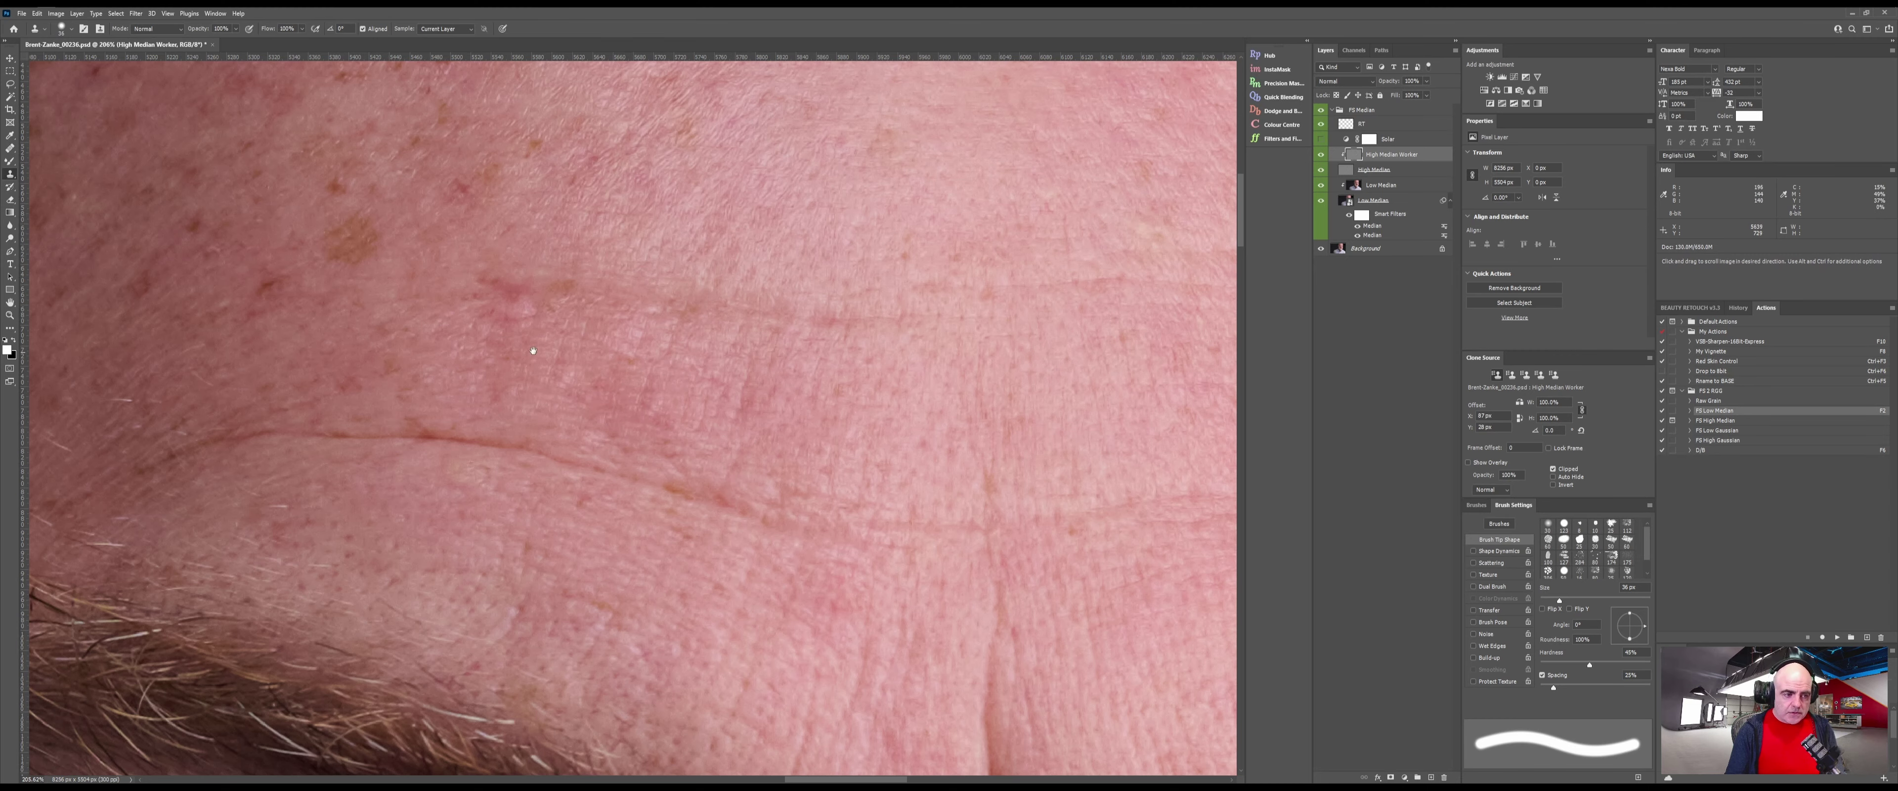
Examine the retouched forehead and eyebrow area at different magnifications for remaining blemishes
left_click_drag(230, 438, 656, 405)
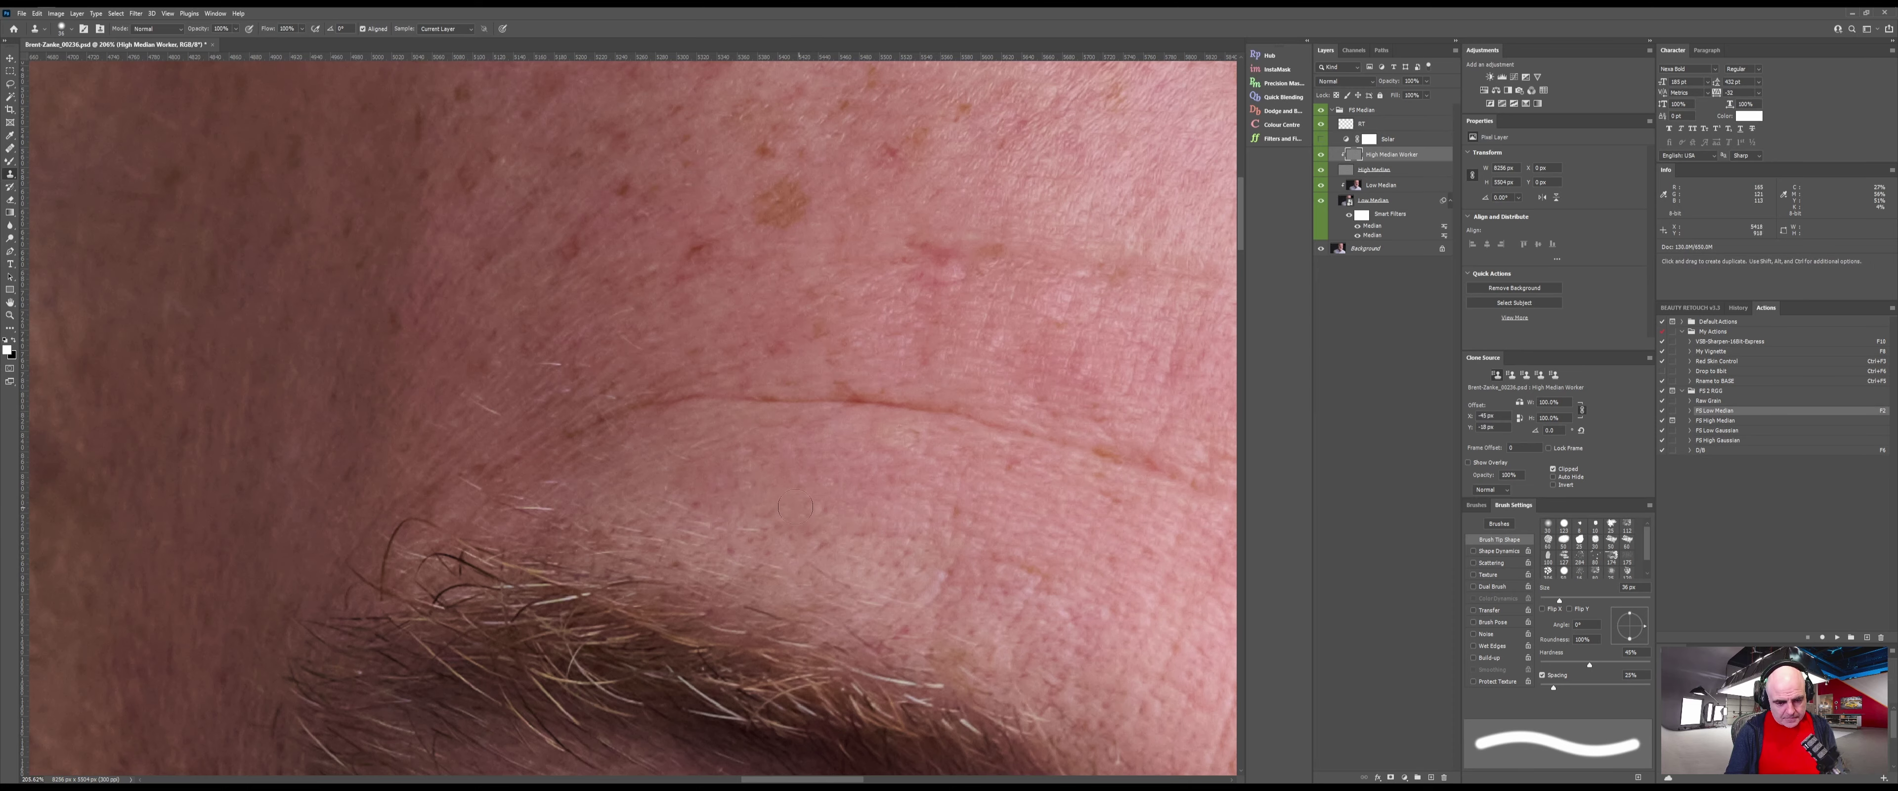
mouse_move(902, 498)
left_mouse_down()
mouse_move(624, 562)
mouse_move(354, 655)
left_mouse_up()
key("z")
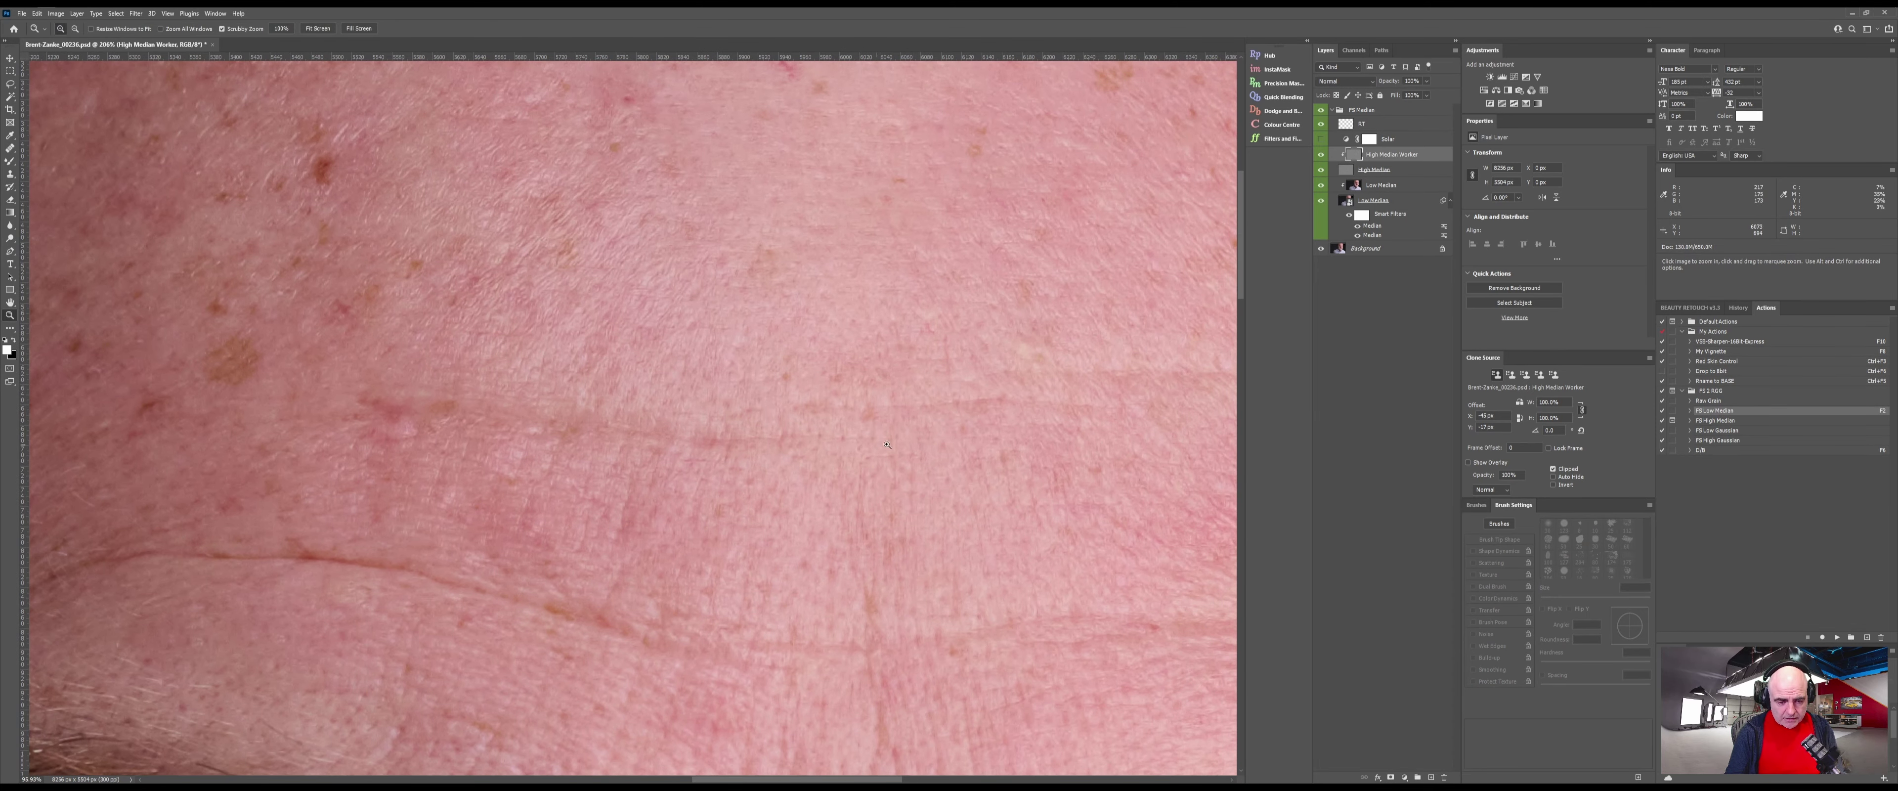
key("ctrl+1")
key("s")
key("z")
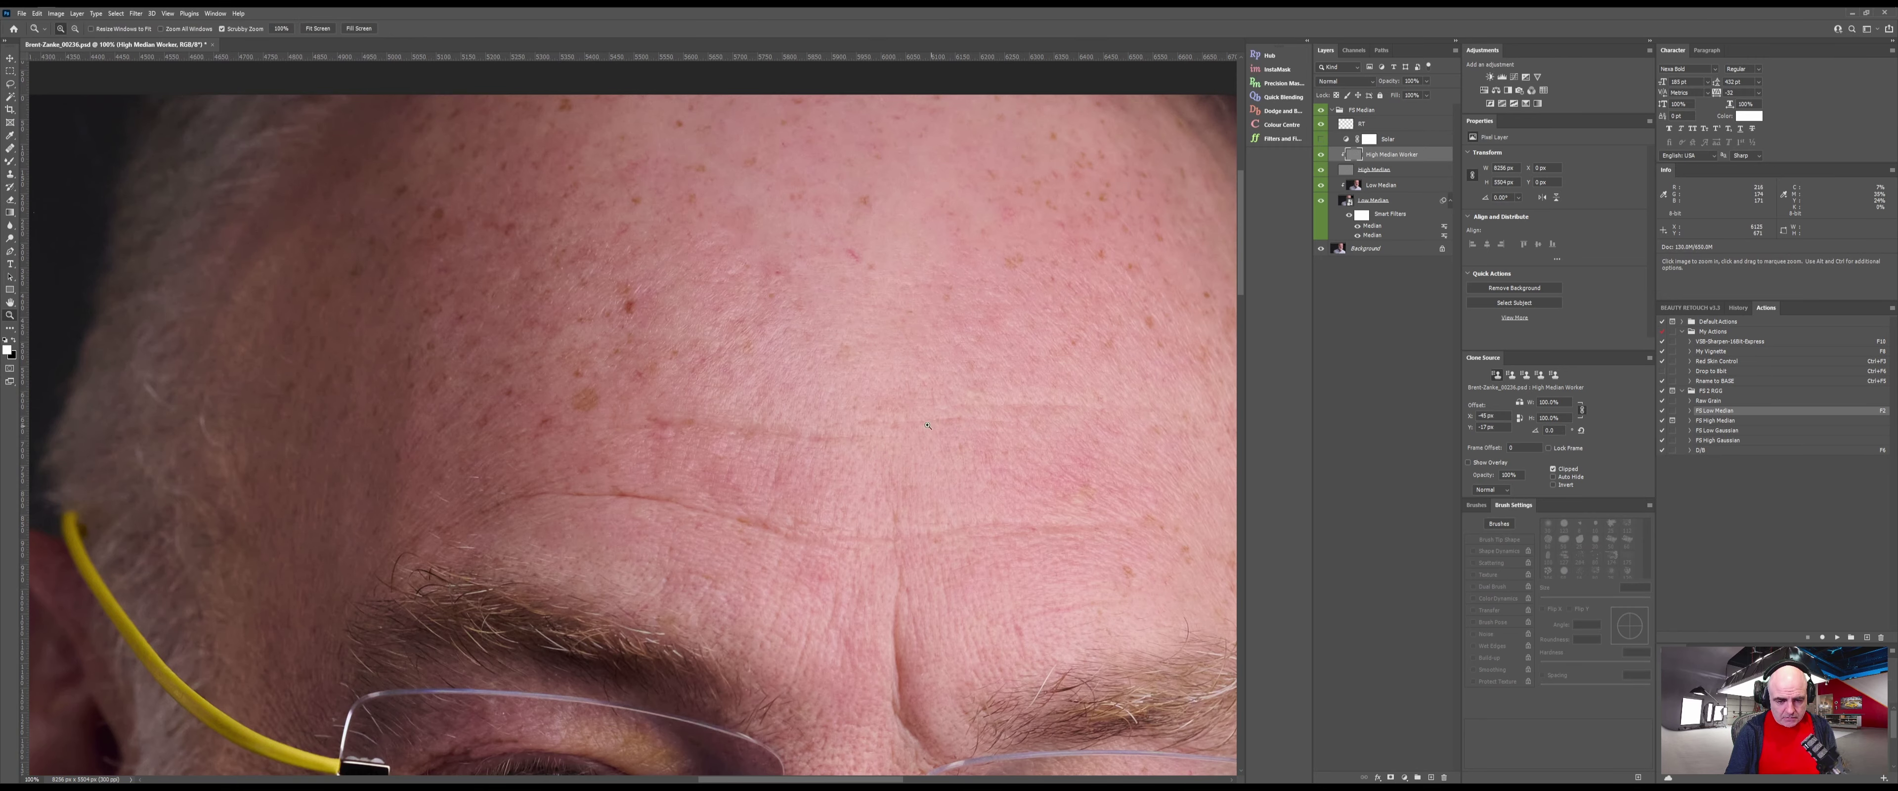
left_click_drag(908, 421, 746, 338)
left_click_drag(749, 465, 776, 365)
Blend away the yellow lens reflection below the eyebrow with the Mixer Brush on the Low Median layer, with the canvas rotated
scroll(568, 472, "down", 3)
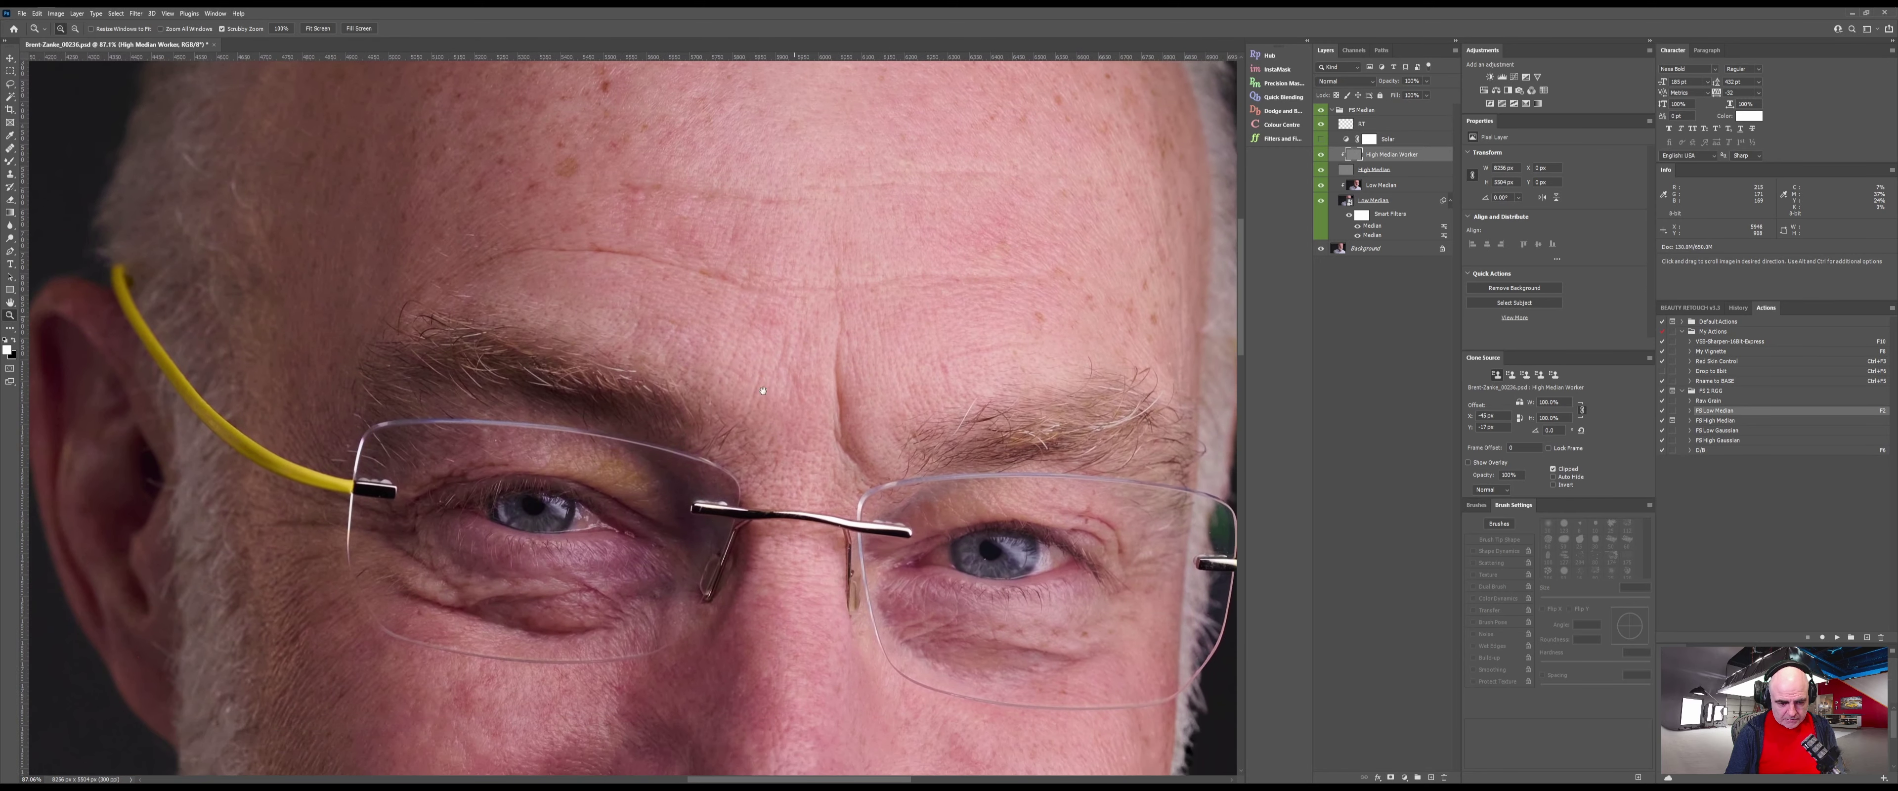
left_click_drag(568, 472, 597, 475)
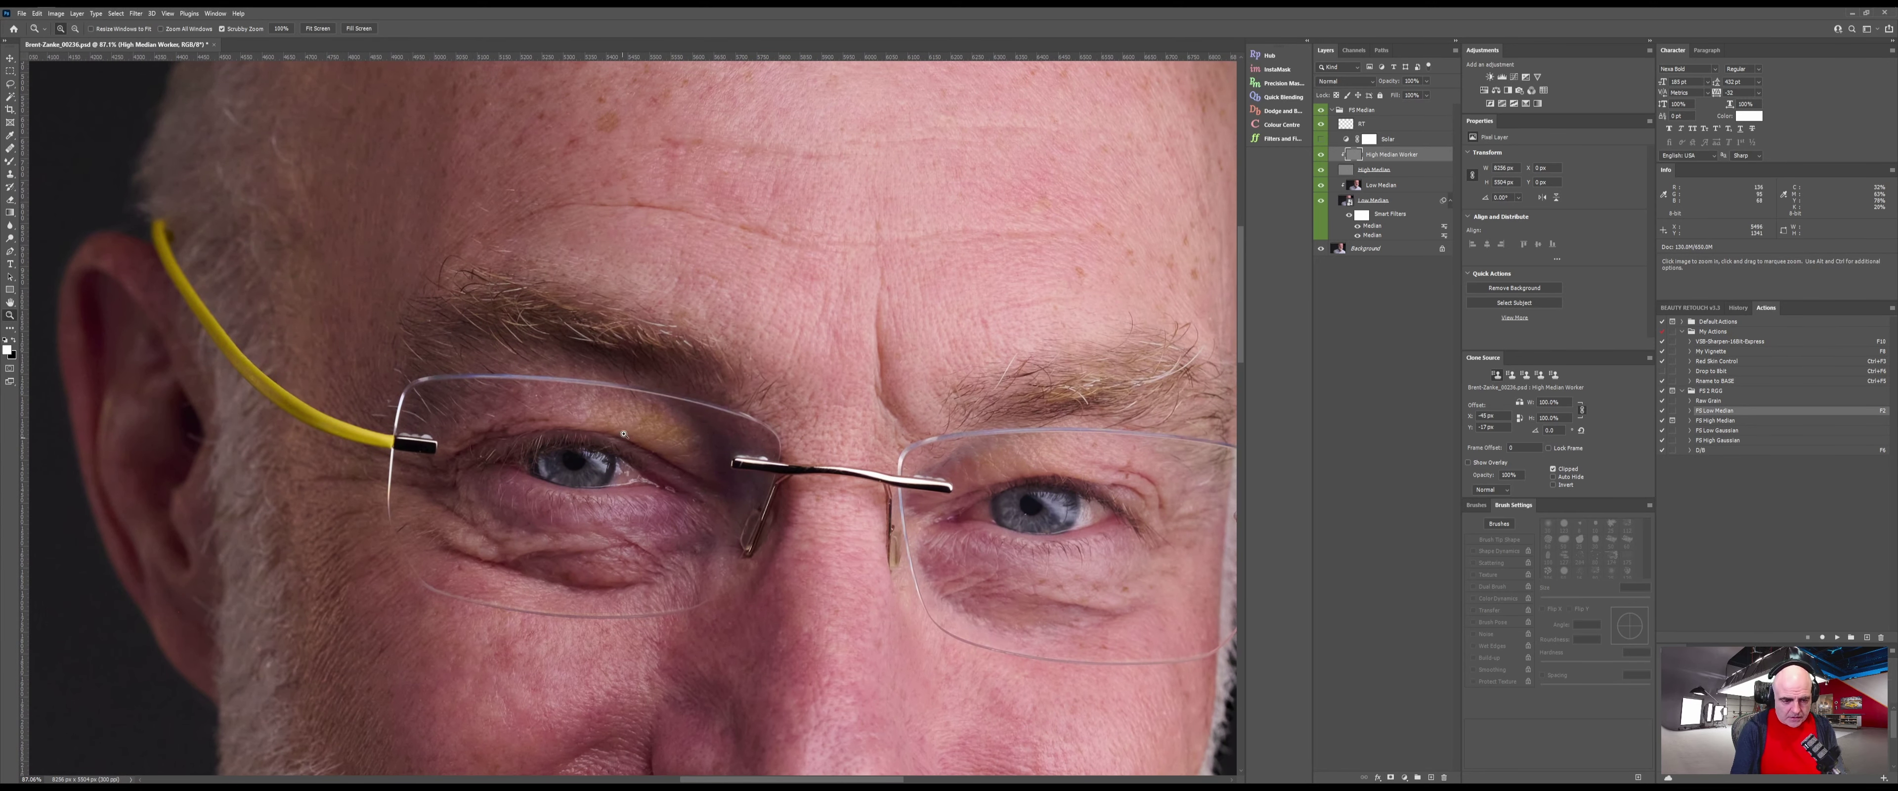
key("b")
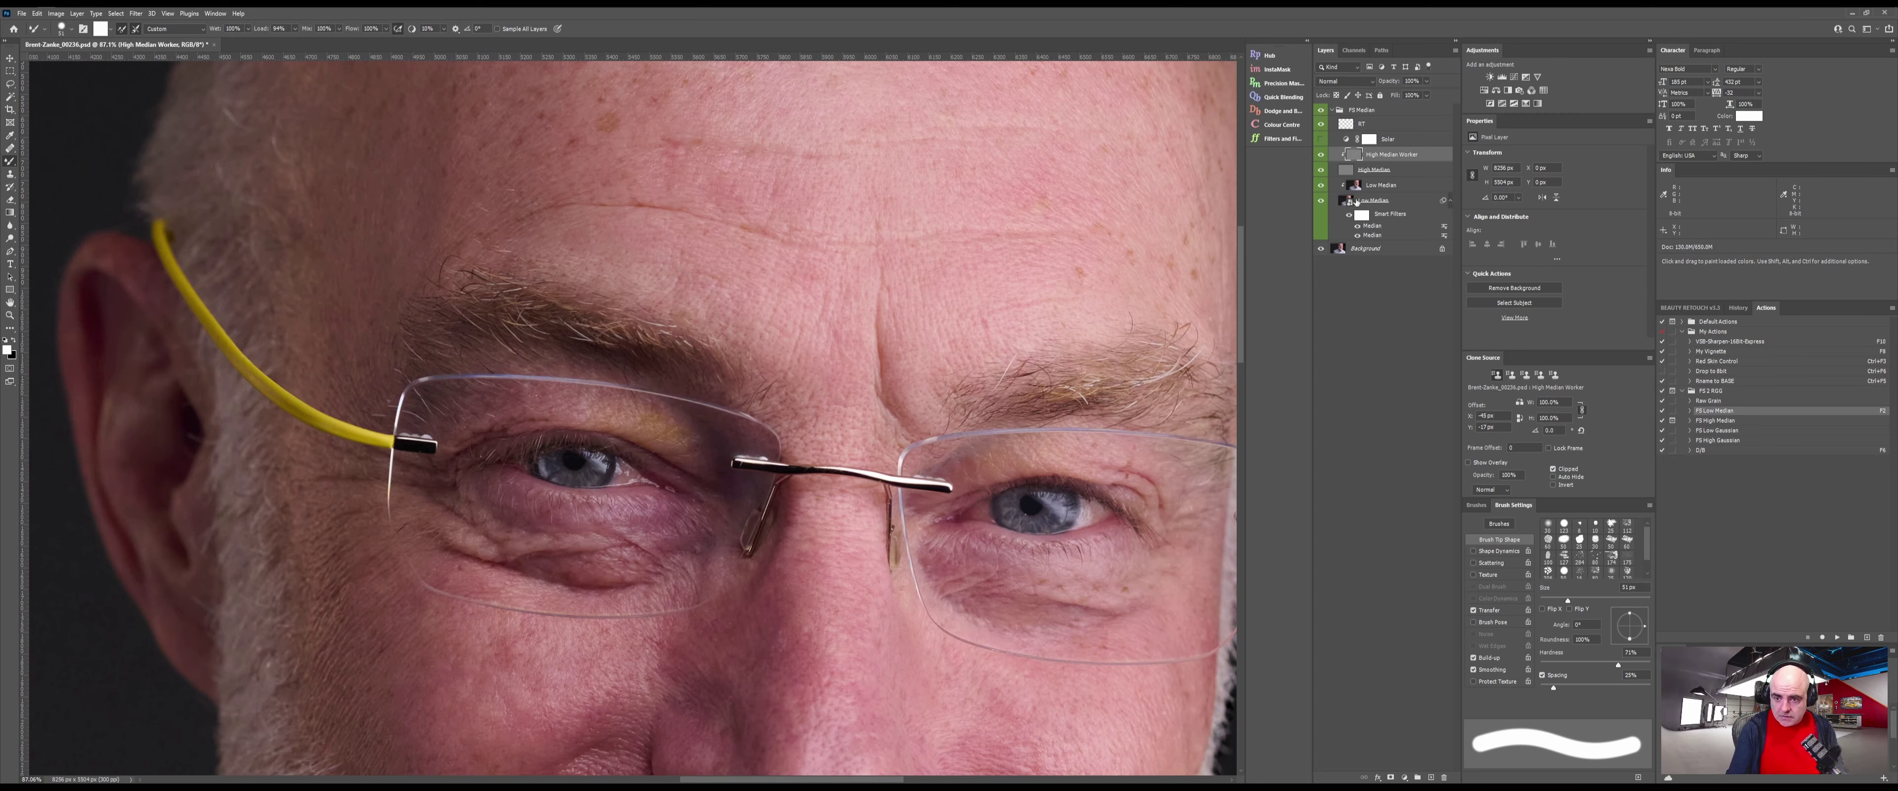
left_click(1356, 187)
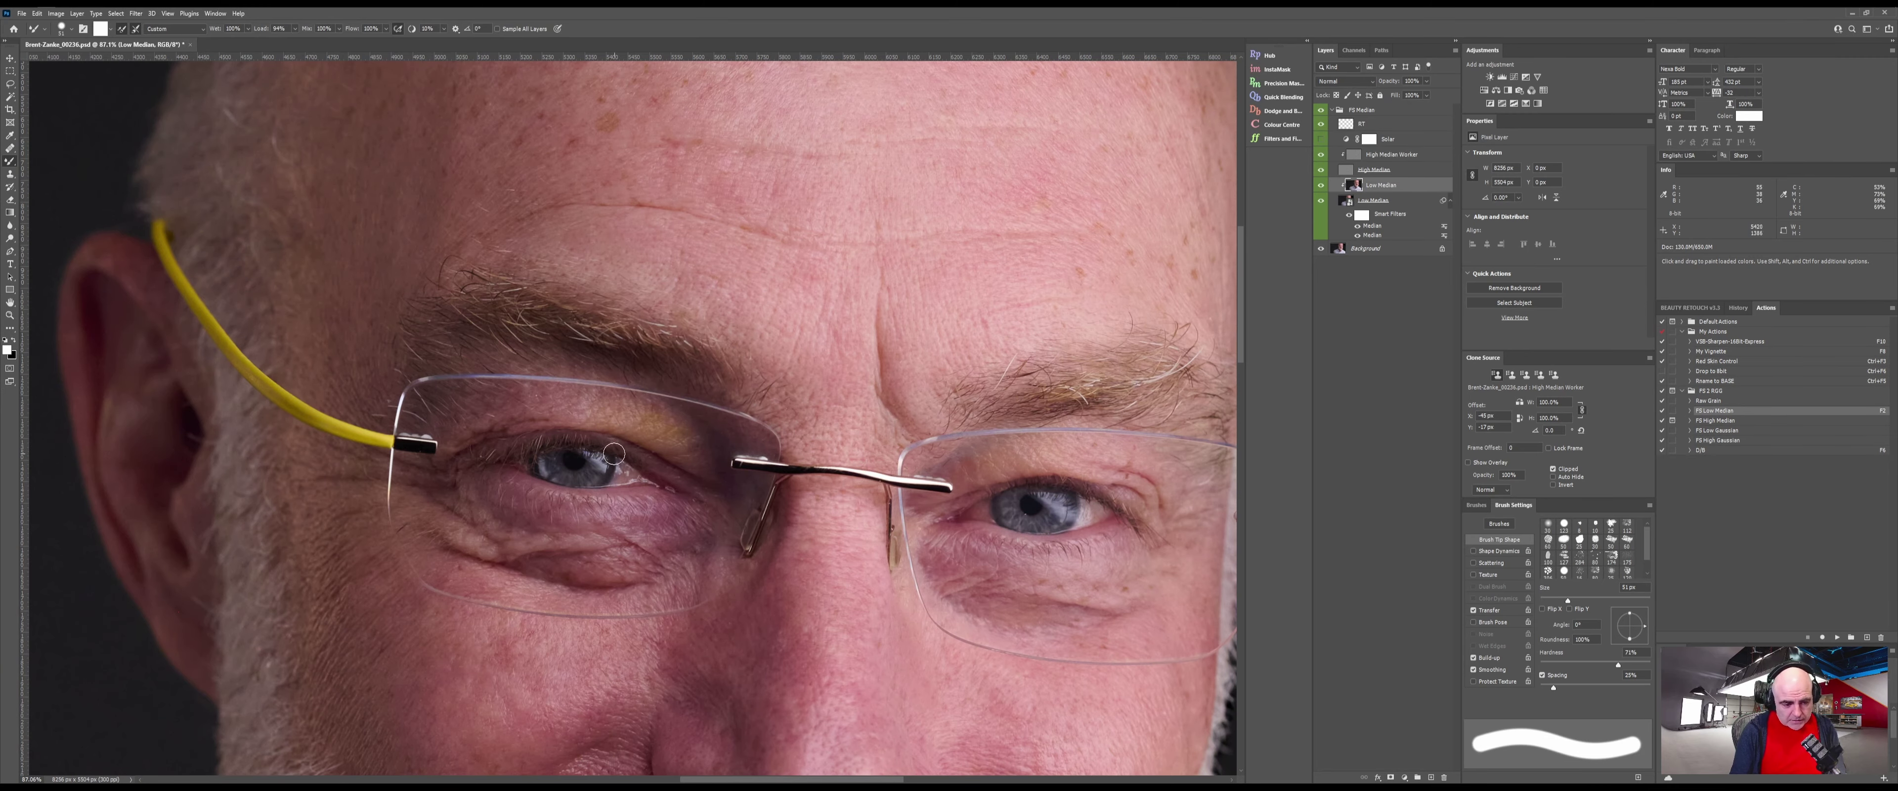
key("r")
left_click_drag(700, 389, 658, 350)
left_click_drag(692, 497, 824, 506)
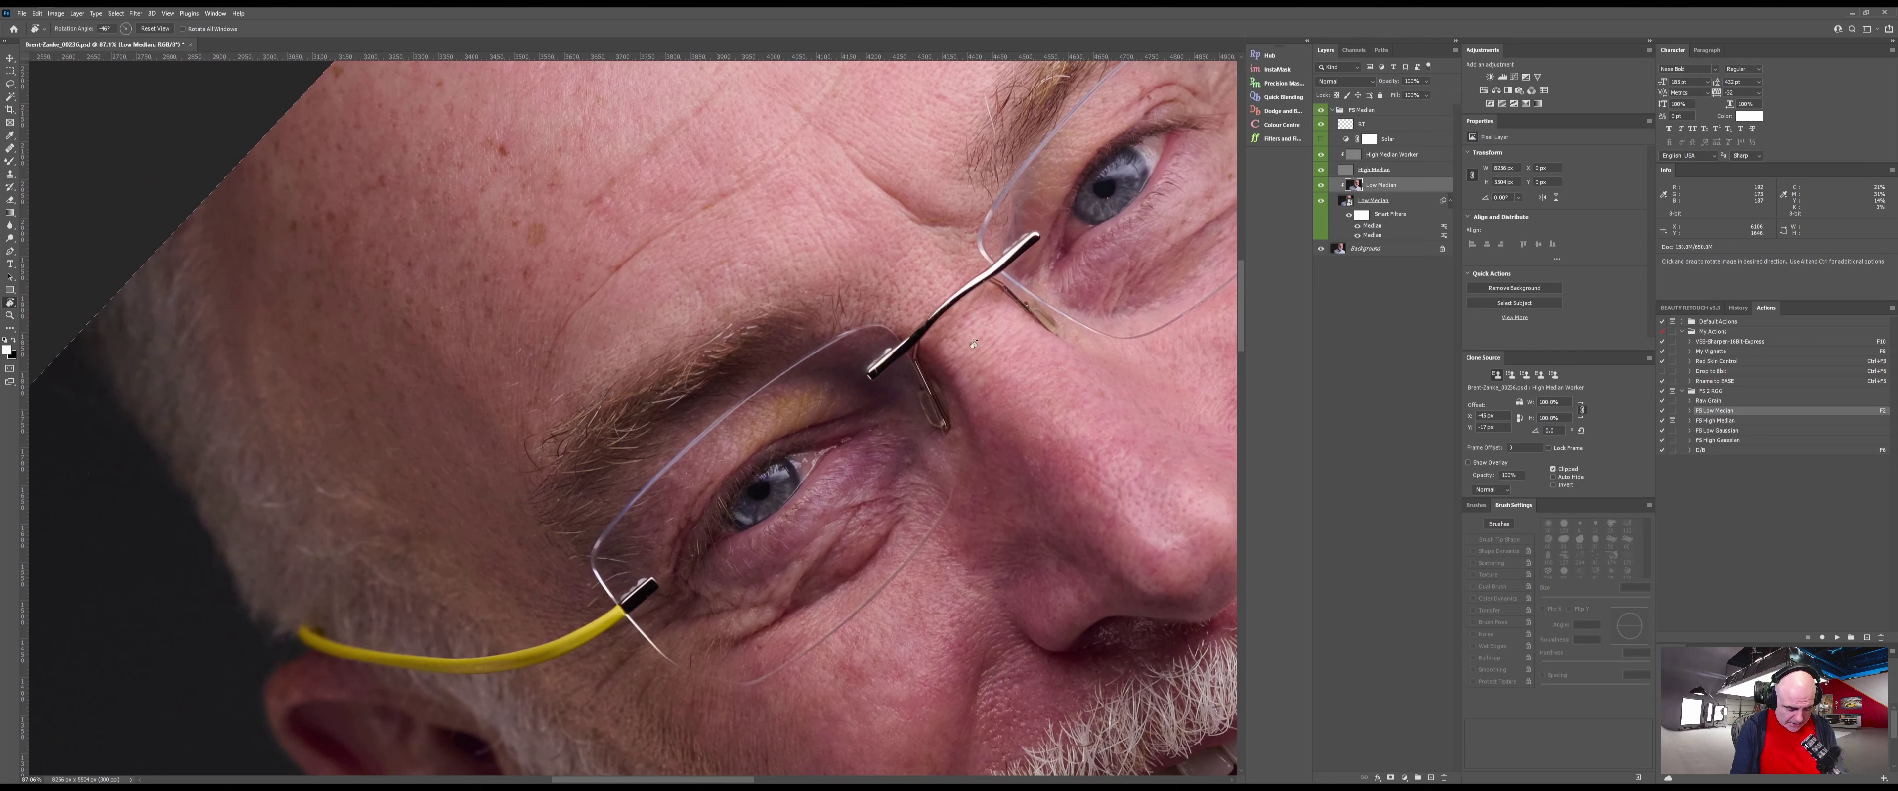
key("b")
mouse_move(707, 448)
left_mouse_down()
mouse_move(724, 374)
mouse_move(731, 444)
mouse_move(833, 398)
mouse_move(742, 431)
mouse_move(805, 402)
mouse_move(823, 411)
left_mouse_up()
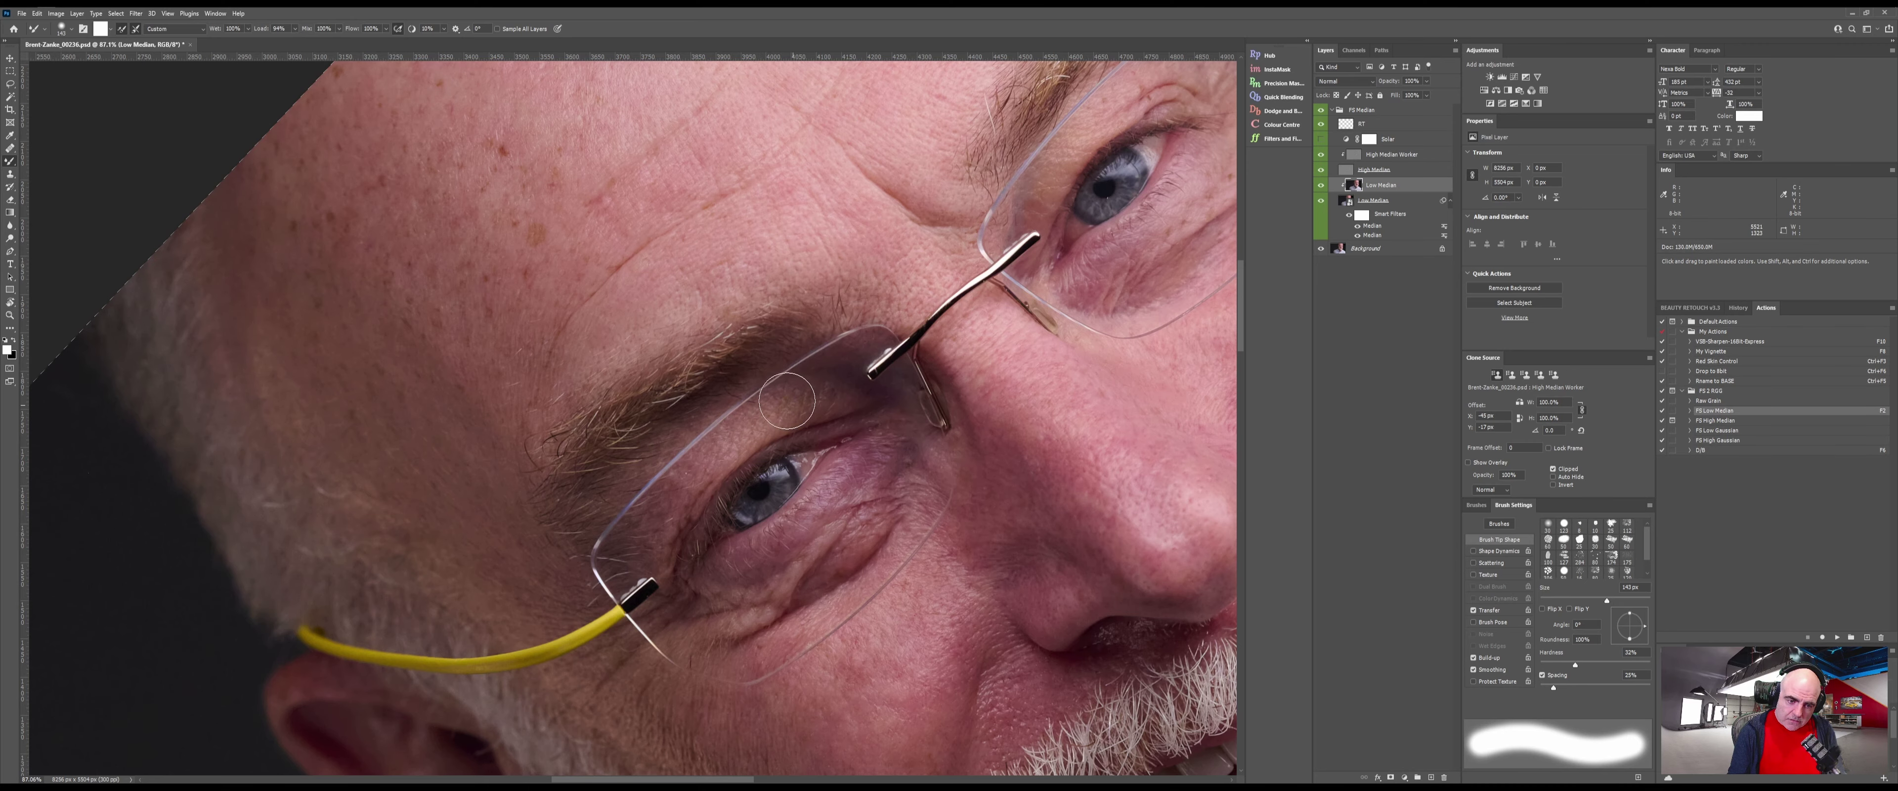
Blend the yellowish lens reflection on the other upper eyelid with the Mixer Brush
key("space")
left_click_drag(903, 564, 831, 418)
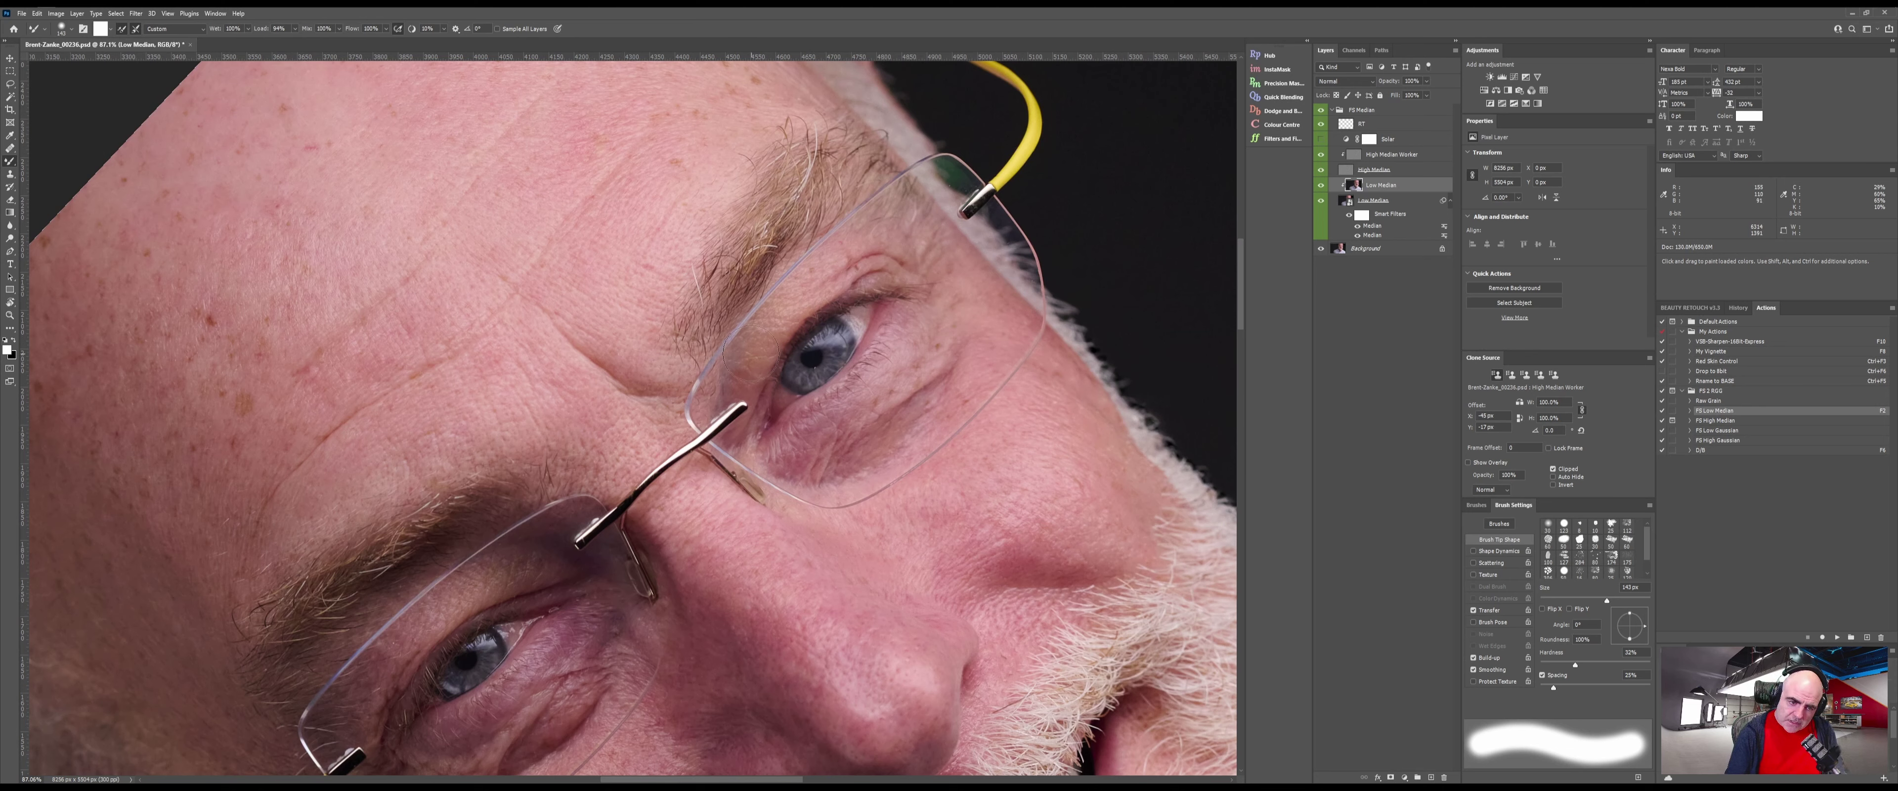
left_click_drag(758, 354, 776, 329)
Paint sampled skin colour with the regular Brush over the tinted reflection beside the glasses bridge, between the eyebrow and the inner eye
key("shift+b")
mouse_move(745, 382)
left_mouse_down()
mouse_move(676, 392)
mouse_move(736, 382)
left_mouse_up()
key("shift+1")
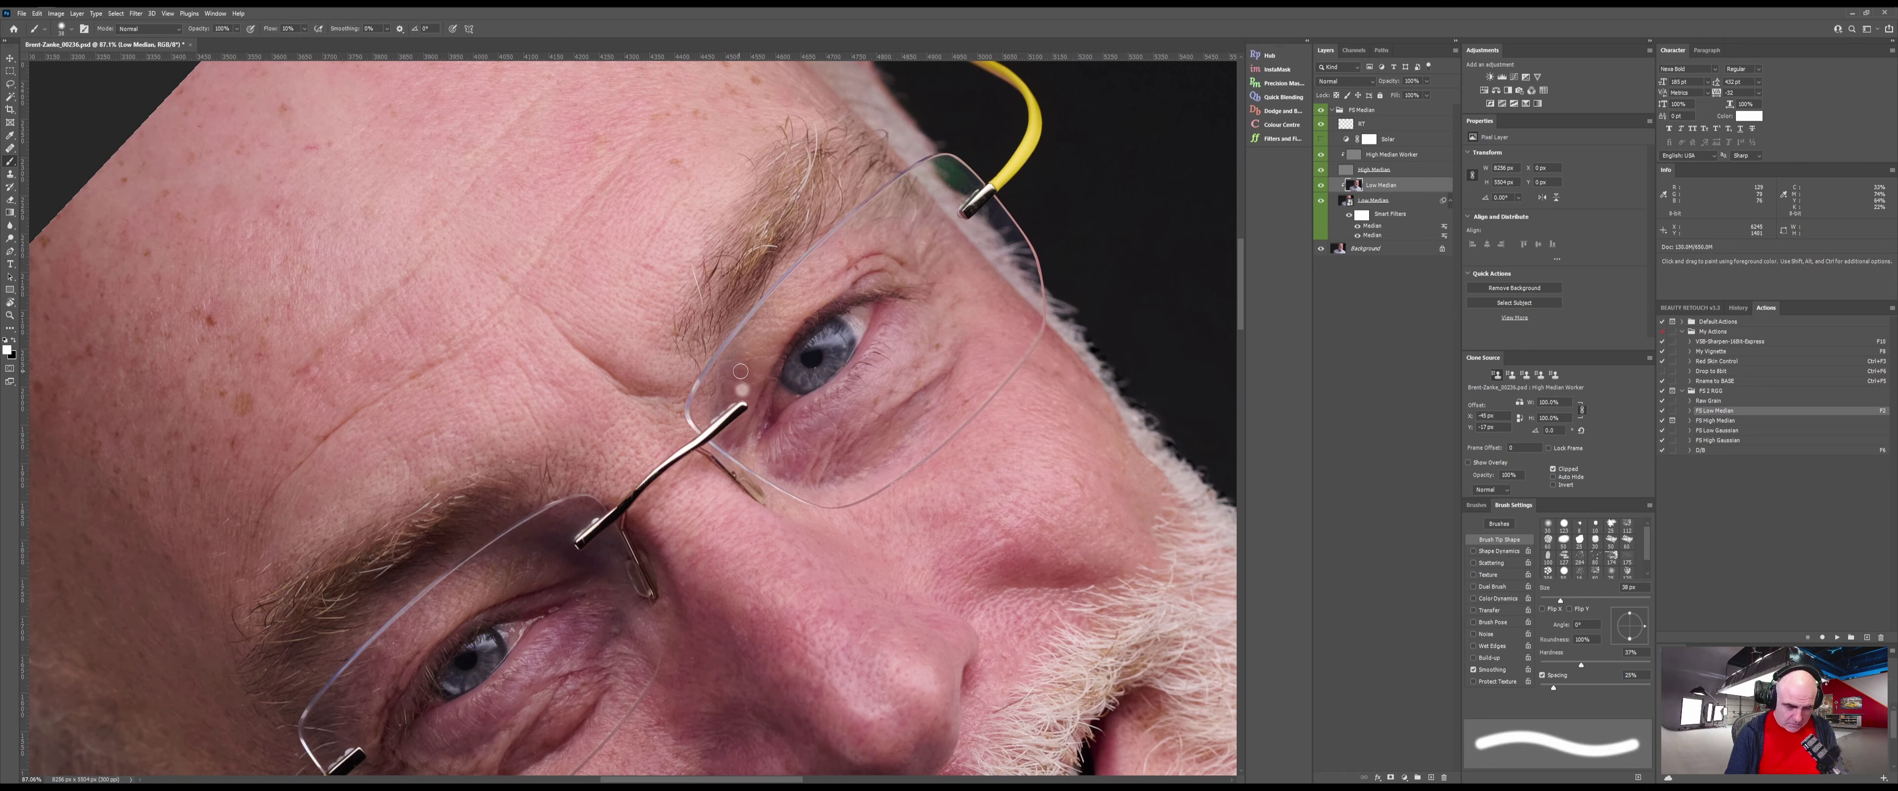
left_click(740, 382, "alt")
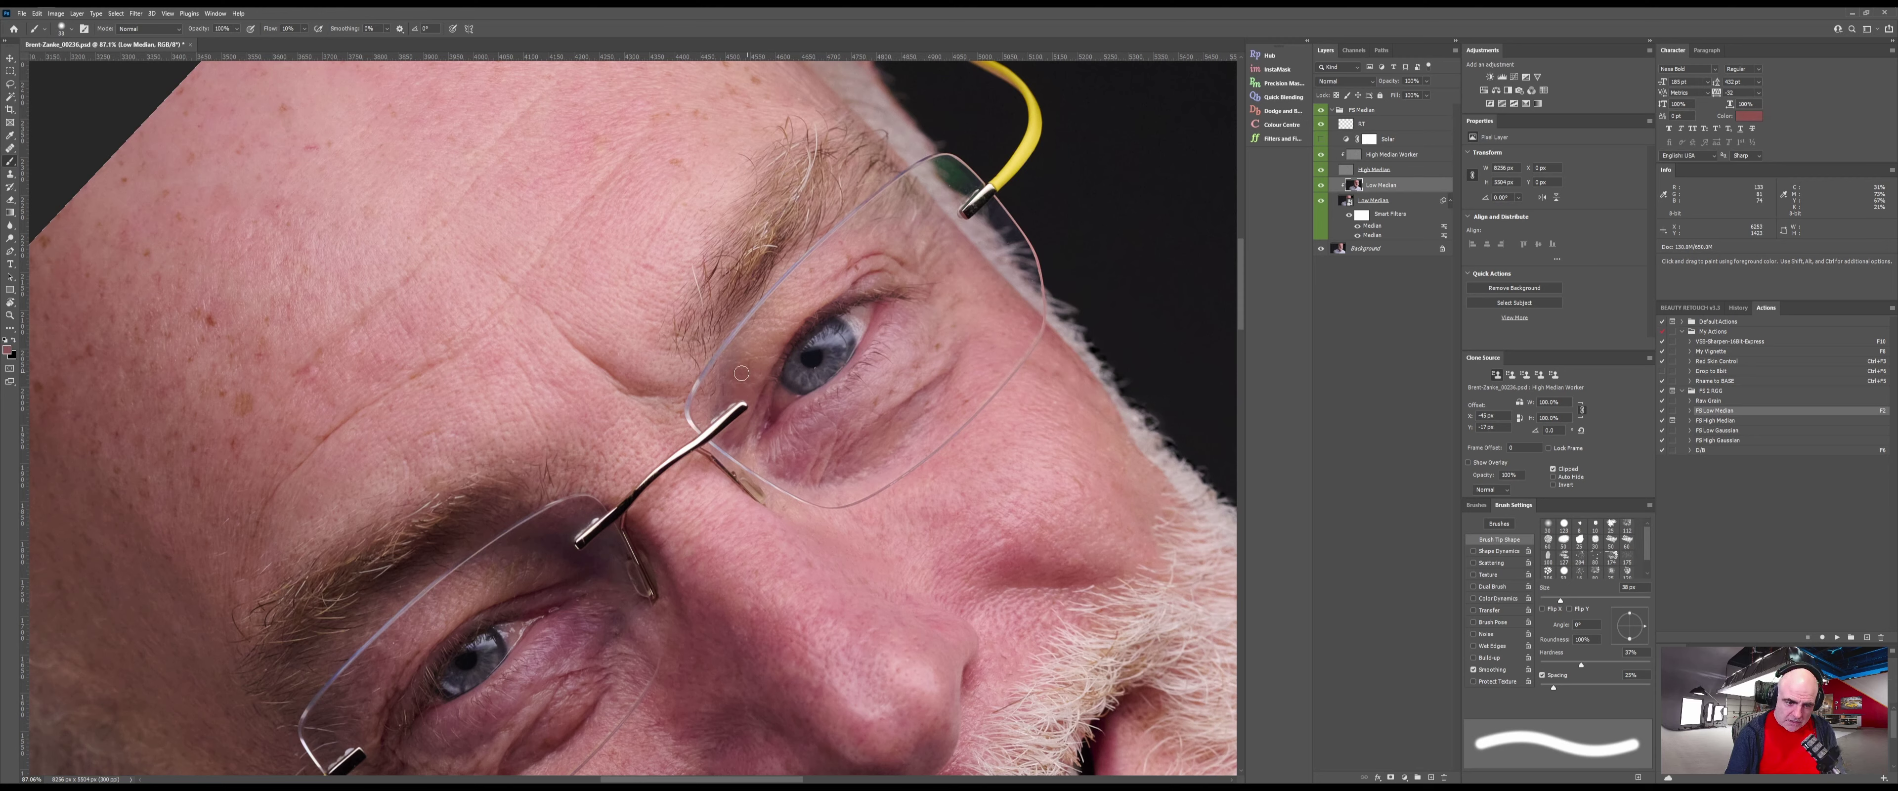
left_click_drag(751, 383, 716, 407)
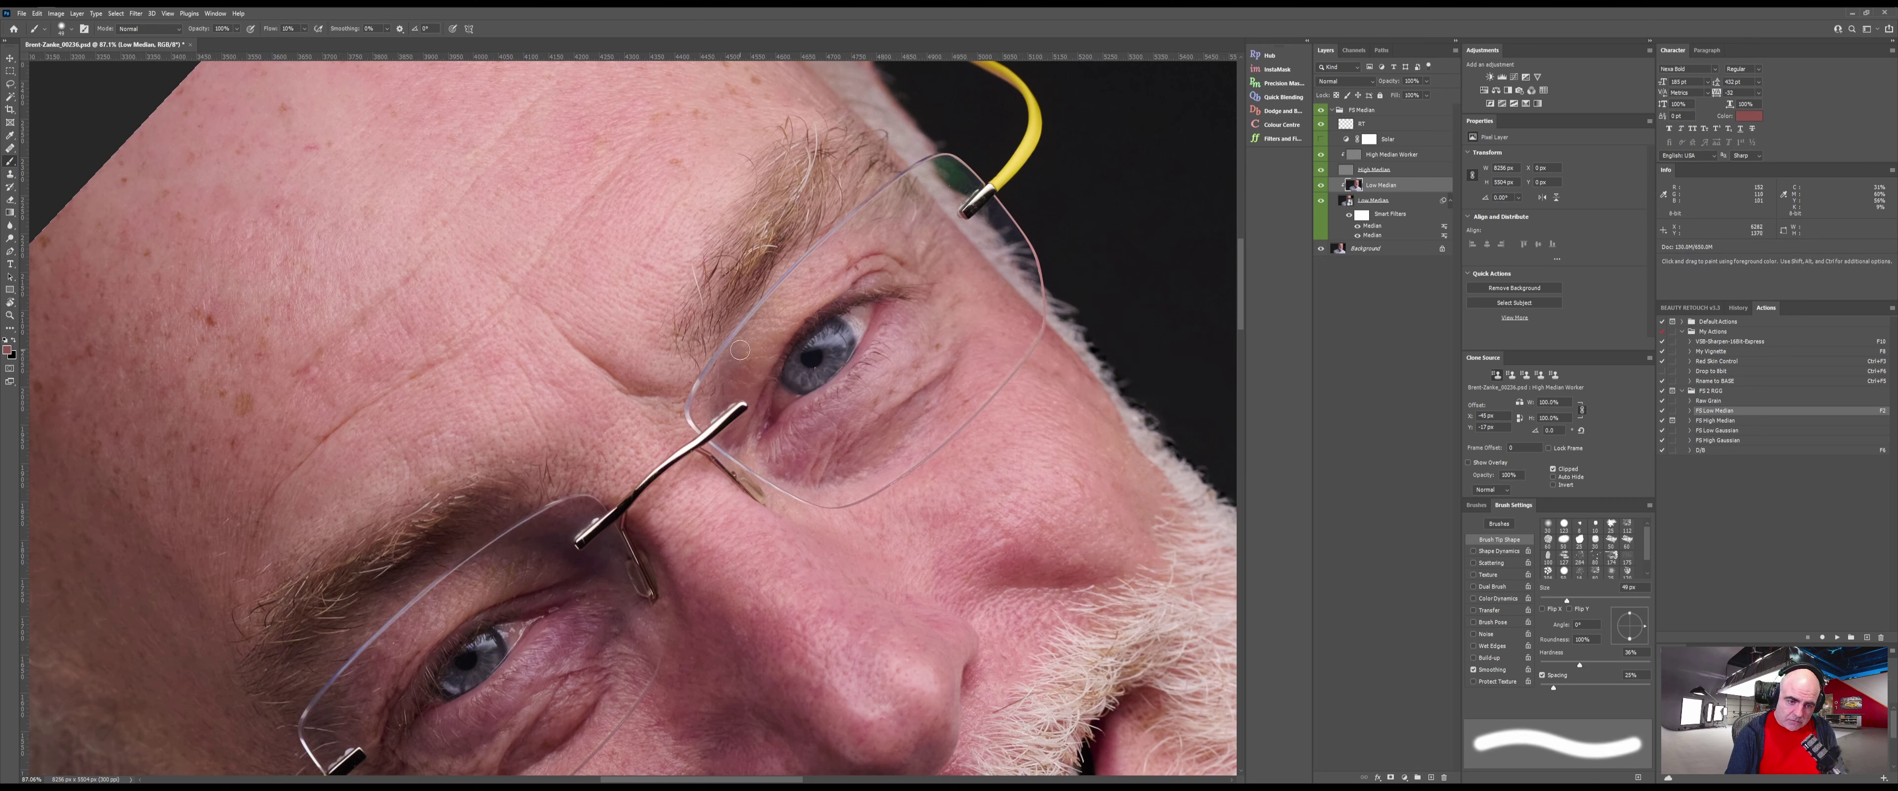
left_click_drag(721, 391, 711, 390)
key("shift+b")
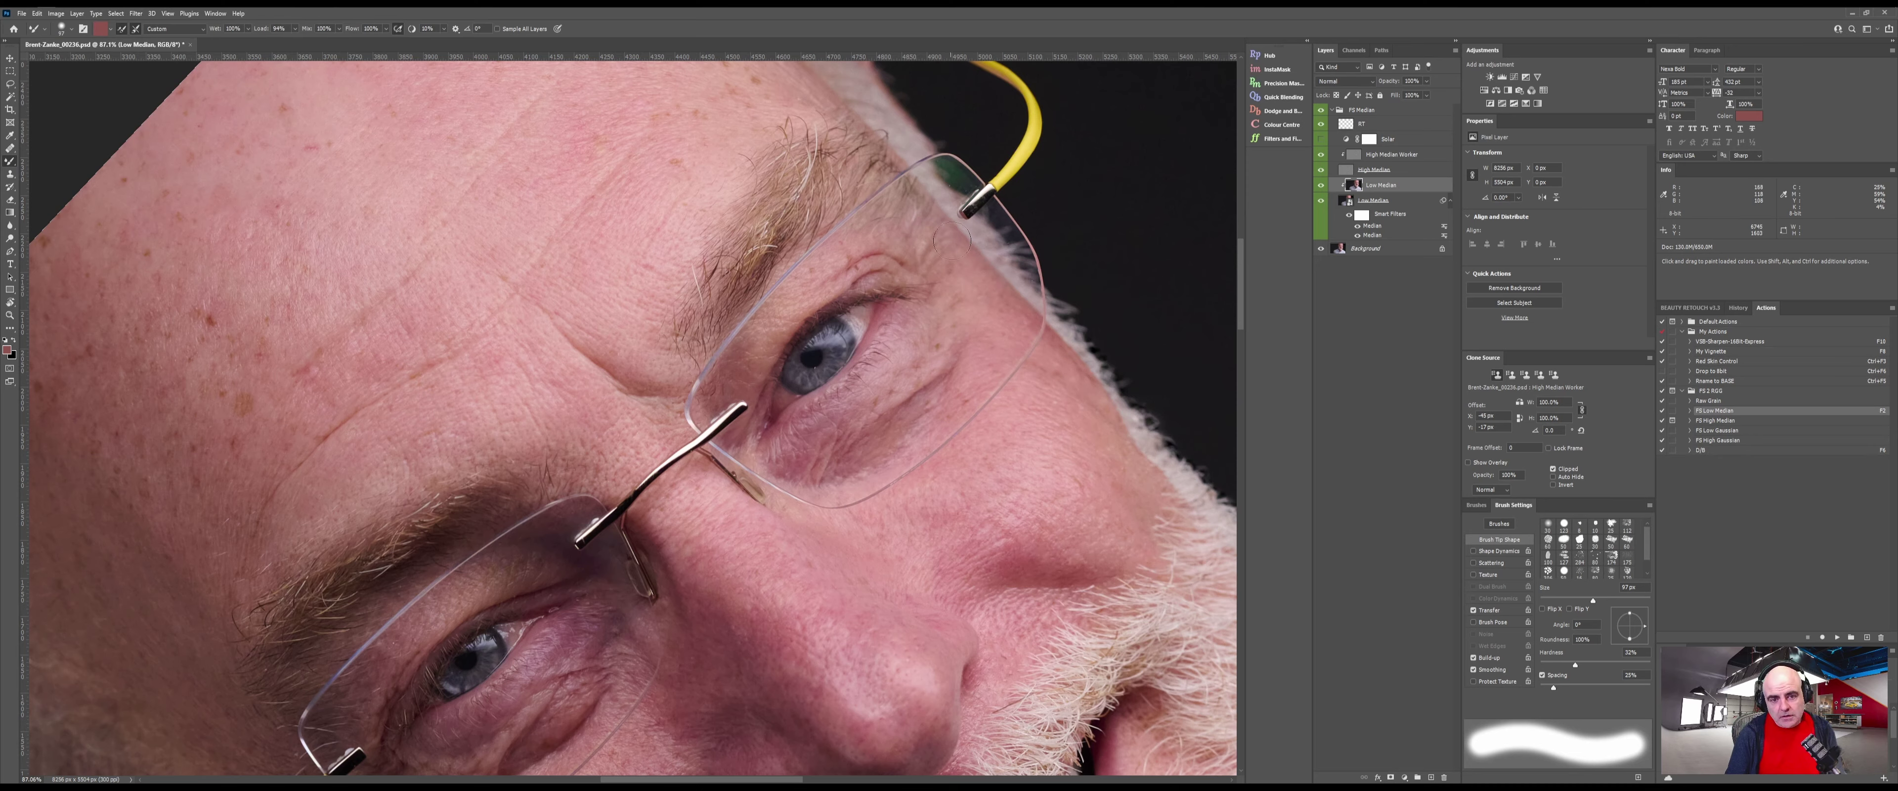
Paint sampled dark background colour over the green reflection in the outer upper corner of the lens beside the yellow temple arm
left_click_drag(939, 180, 785, 335)
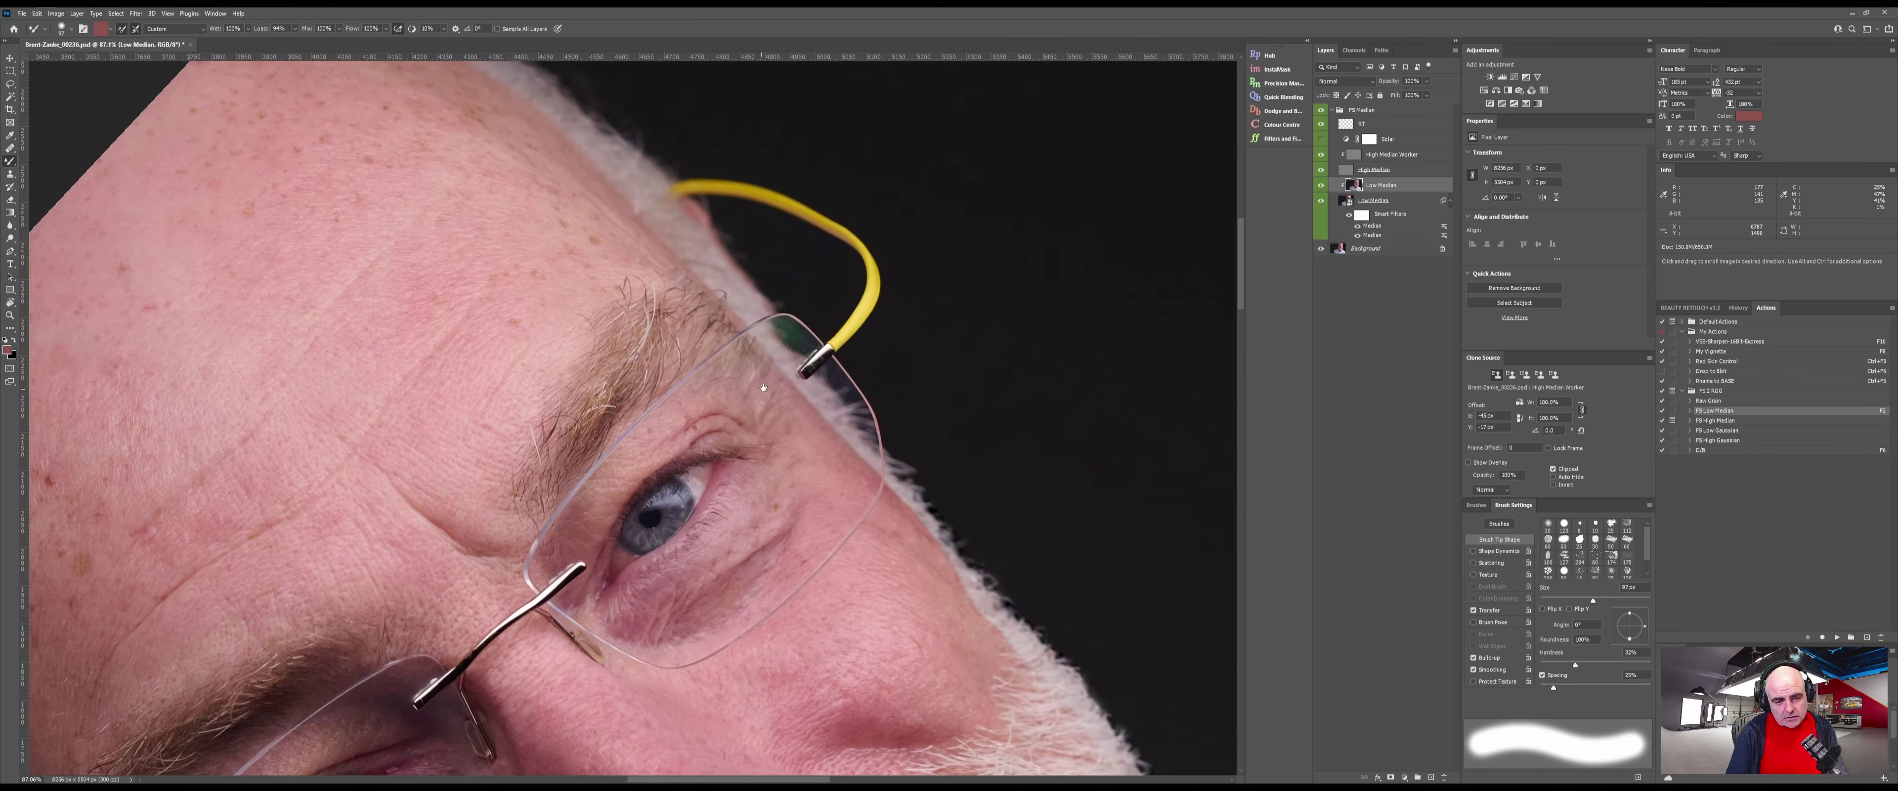
key("shift+b")
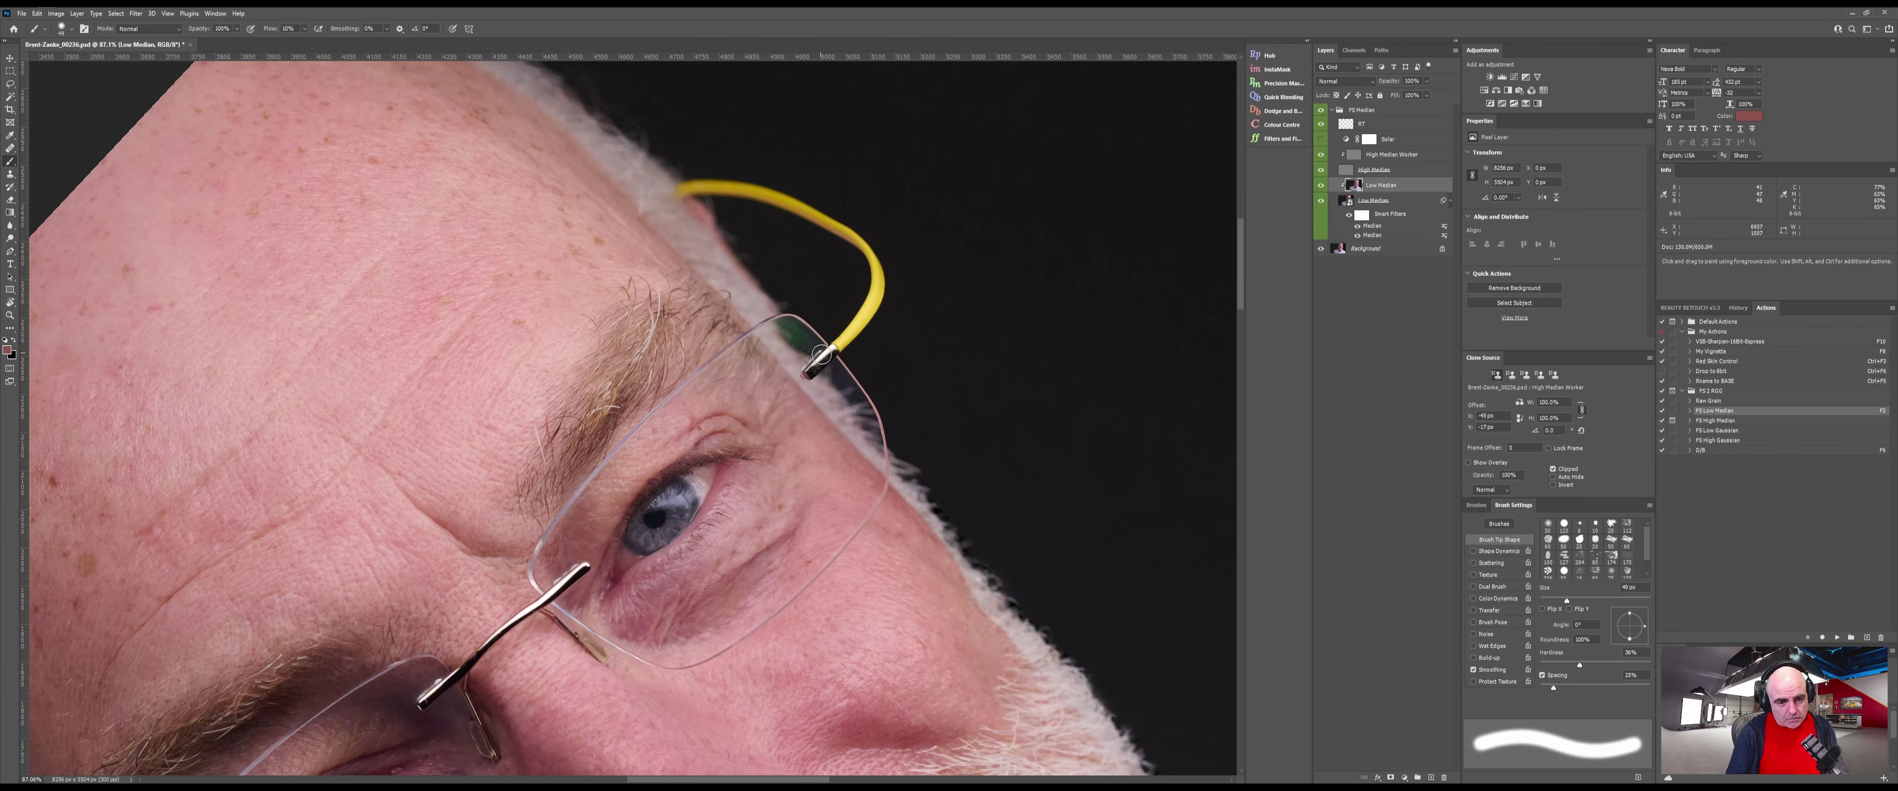
left_click(839, 372, "alt")
left_click(839, 373, "alt")
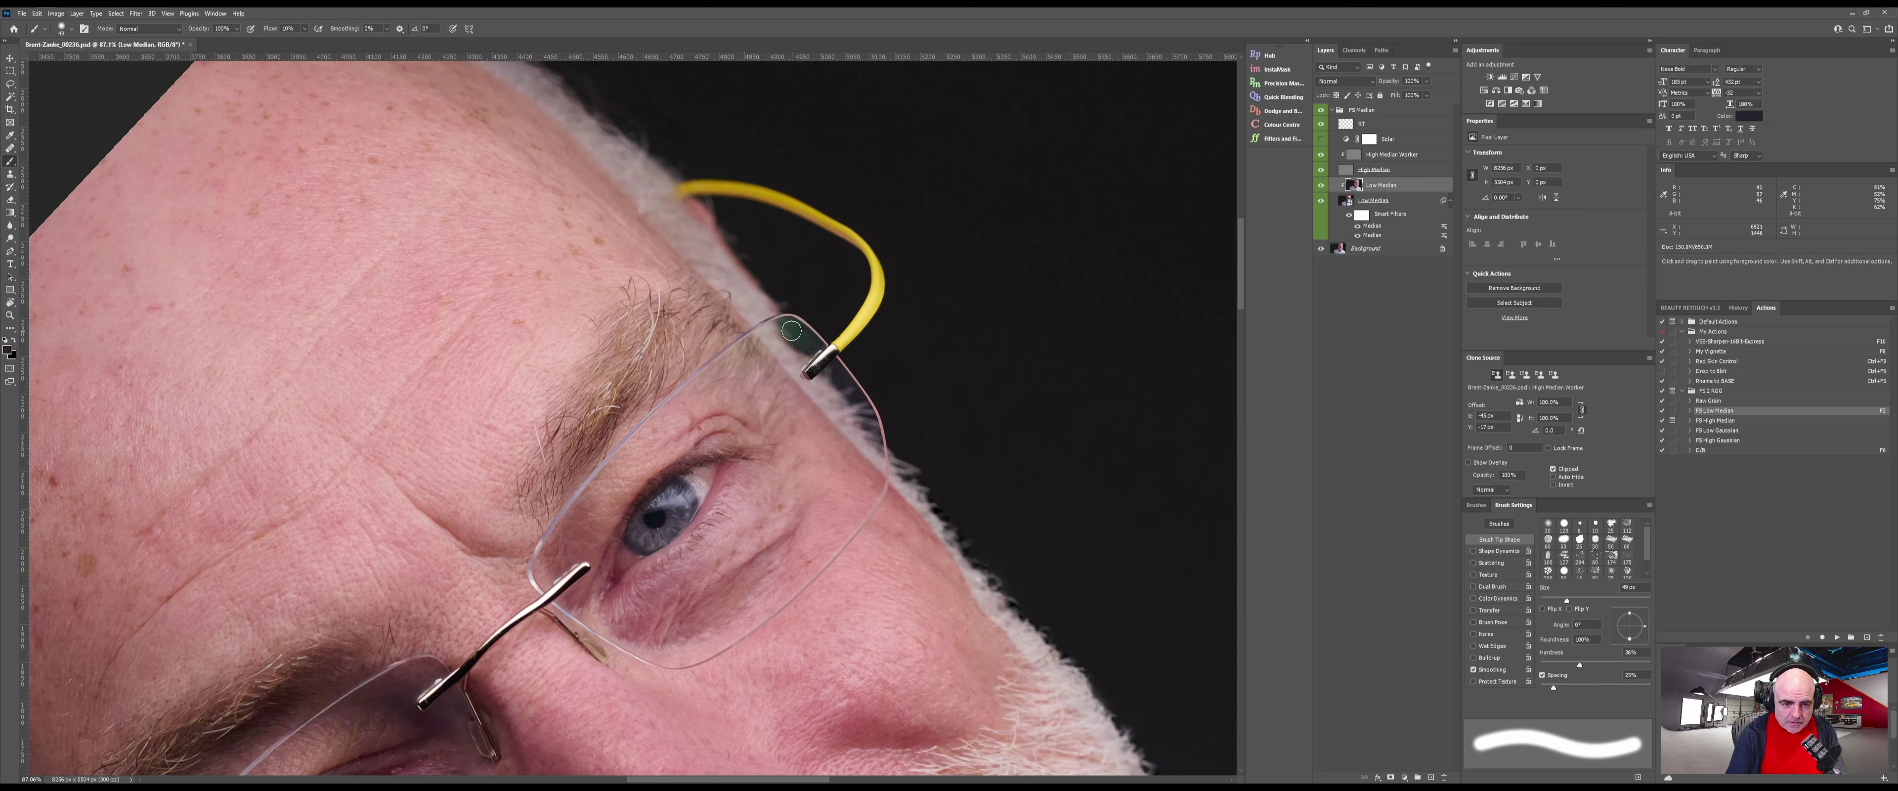
left_click_drag(784, 327, 809, 346)
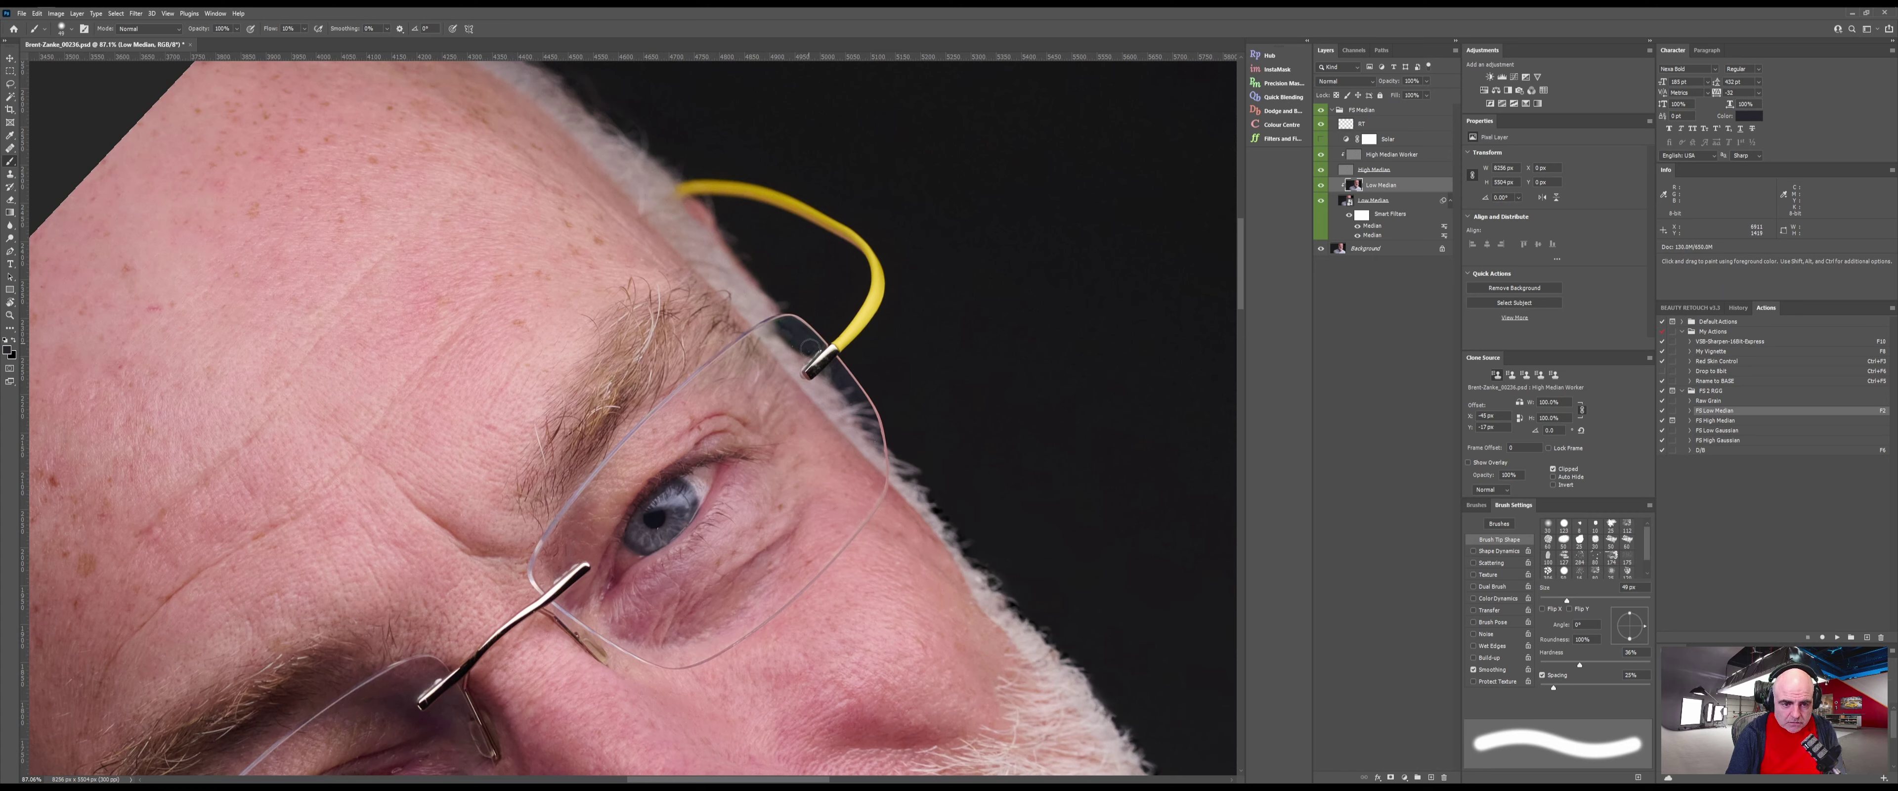
left_click(780, 347, "alt")
left_click(794, 331, "alt")
Repaint the faded purple rim of the lens where it crosses the grey hair, using a tiny brush and sampled rim colours
key("z")
left_click_drag(764, 323, 803, 308)
key("b")
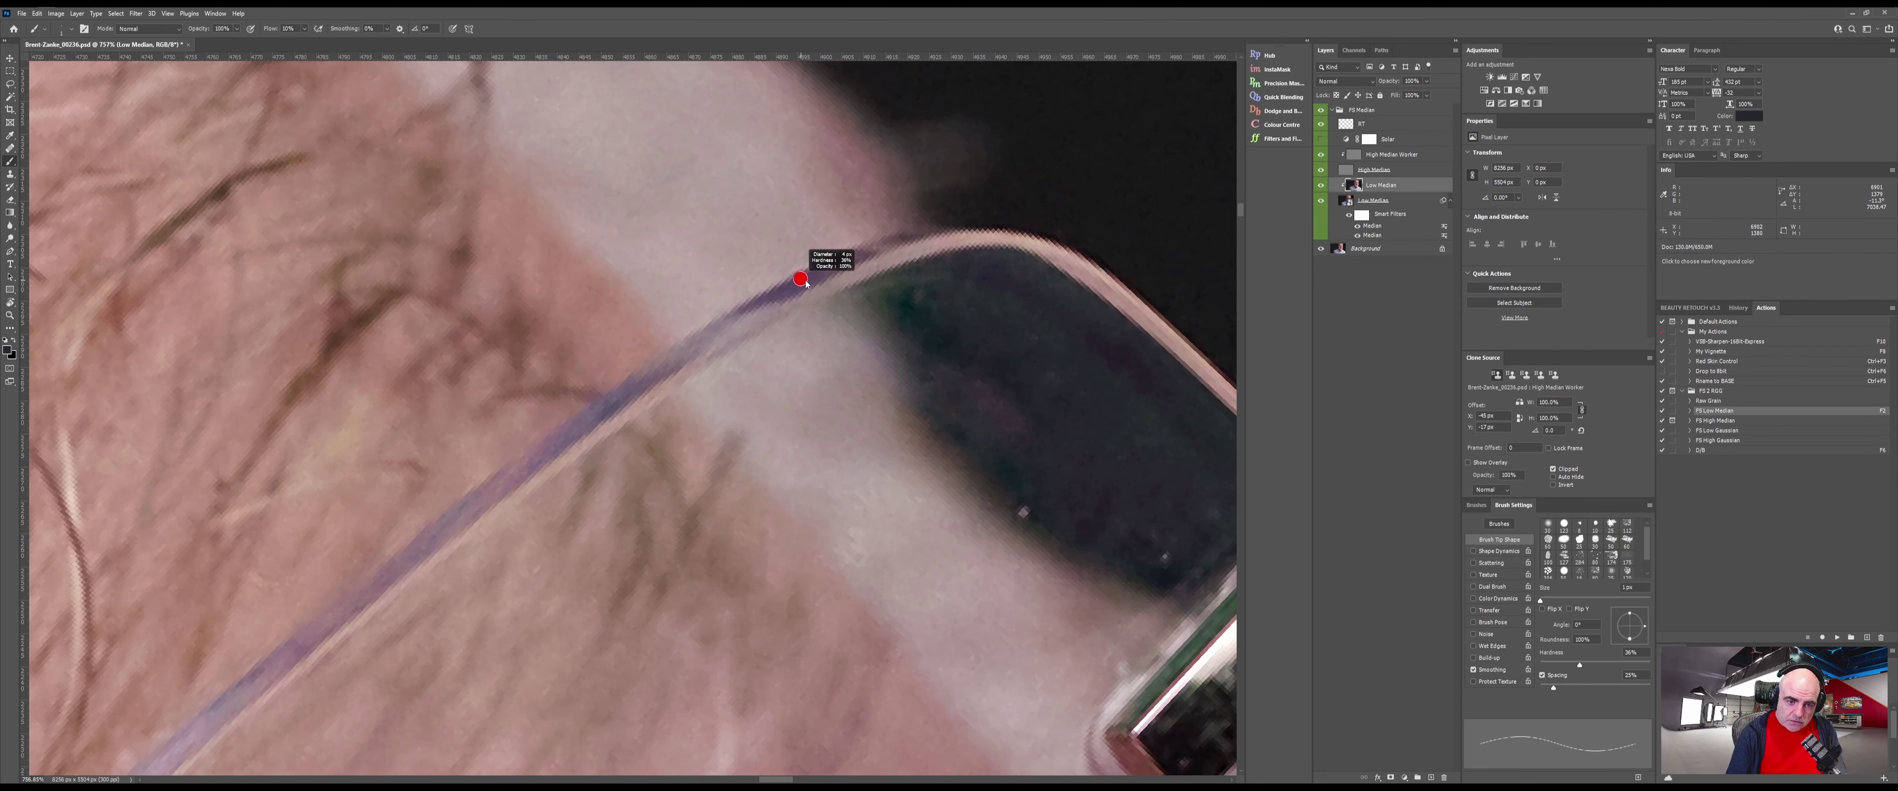
left_click(773, 297, "alt")
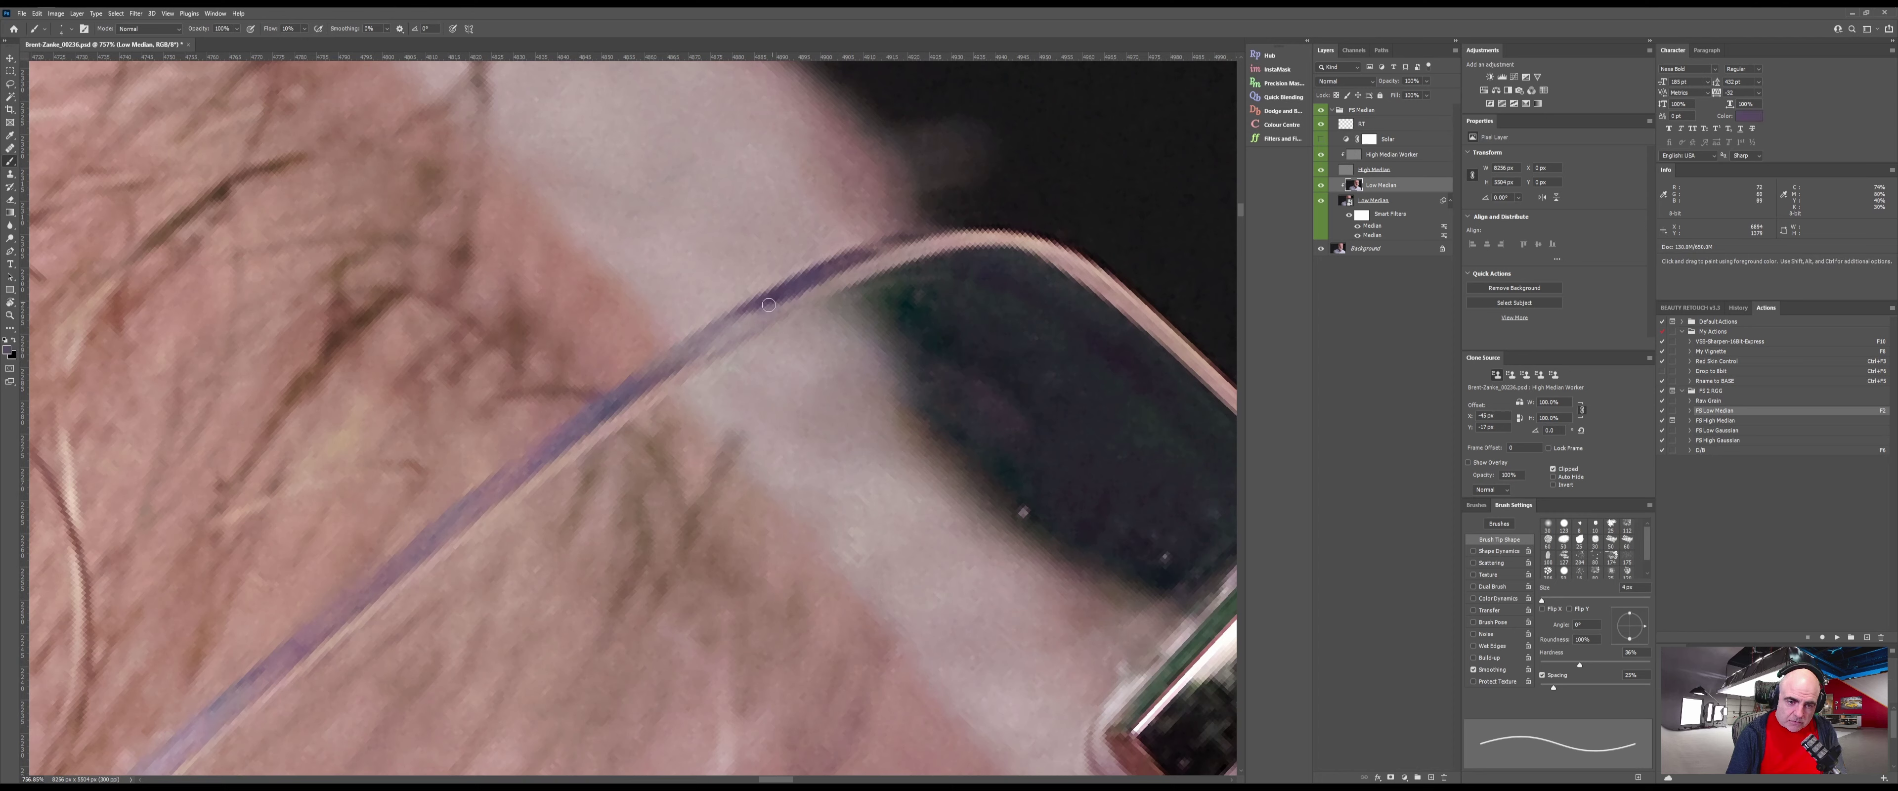
mouse_move(769, 304)
left_mouse_down()
mouse_move(700, 343)
mouse_move(728, 325)
left_mouse_up()
left_click(644, 383, "alt")
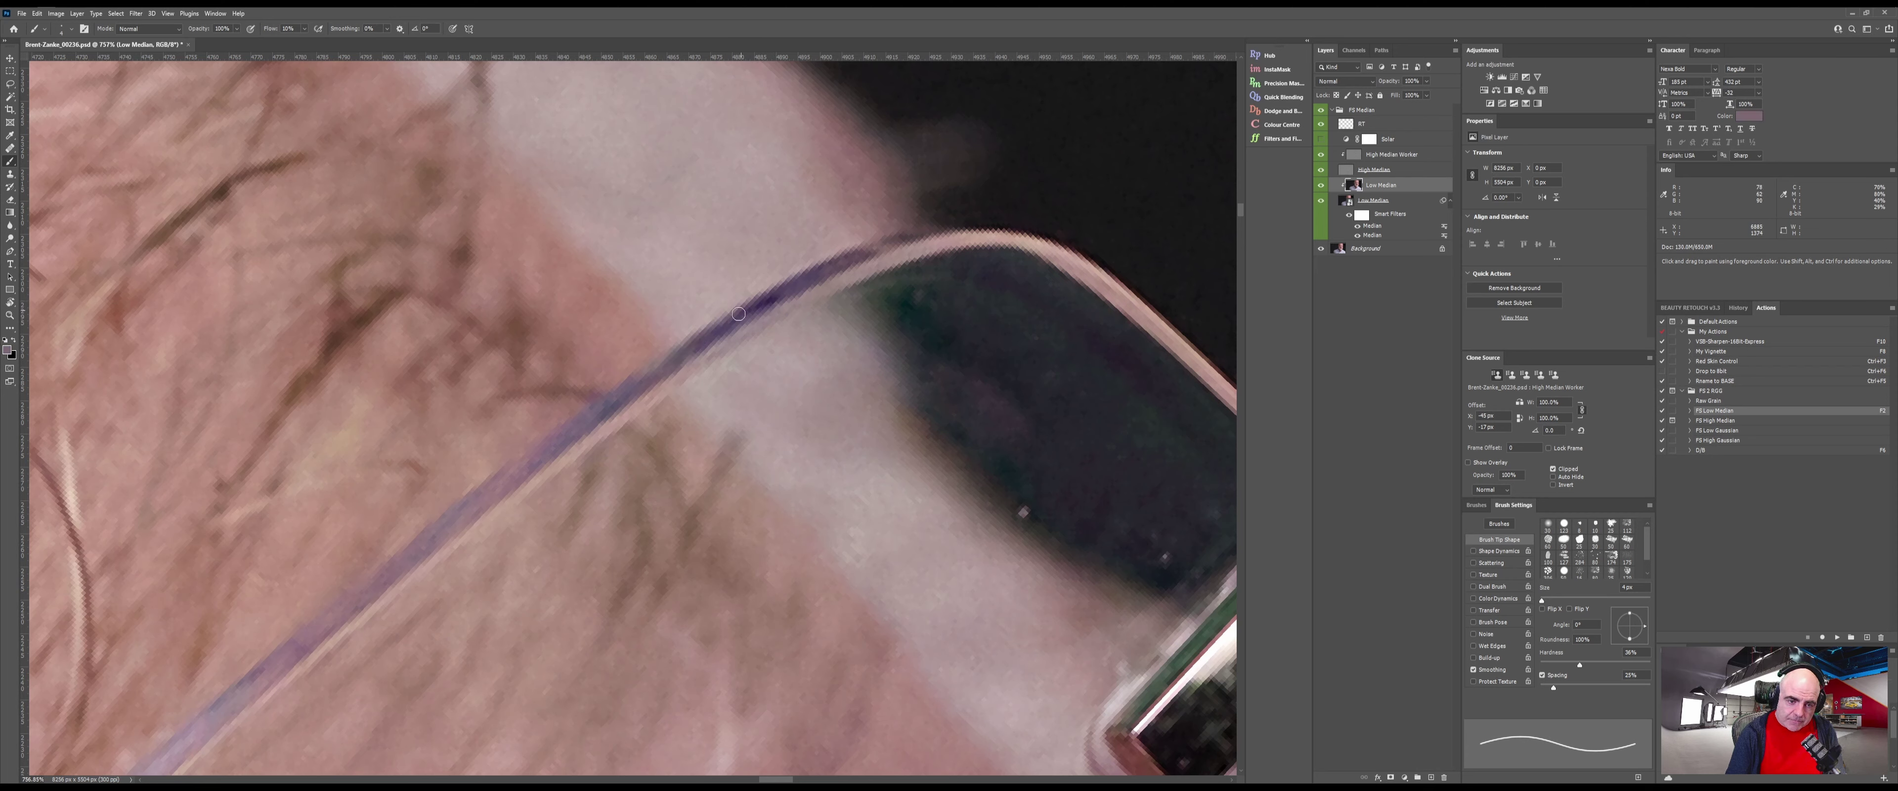
left_click_drag(799, 284, 750, 312)
left_click(803, 282, "alt")
Clone out the bright specks in the dark lens corner on the High Median Worker layer with a small Clone Stamp
key("ctrl+1")
left_click_drag(914, 389, 995, 389)
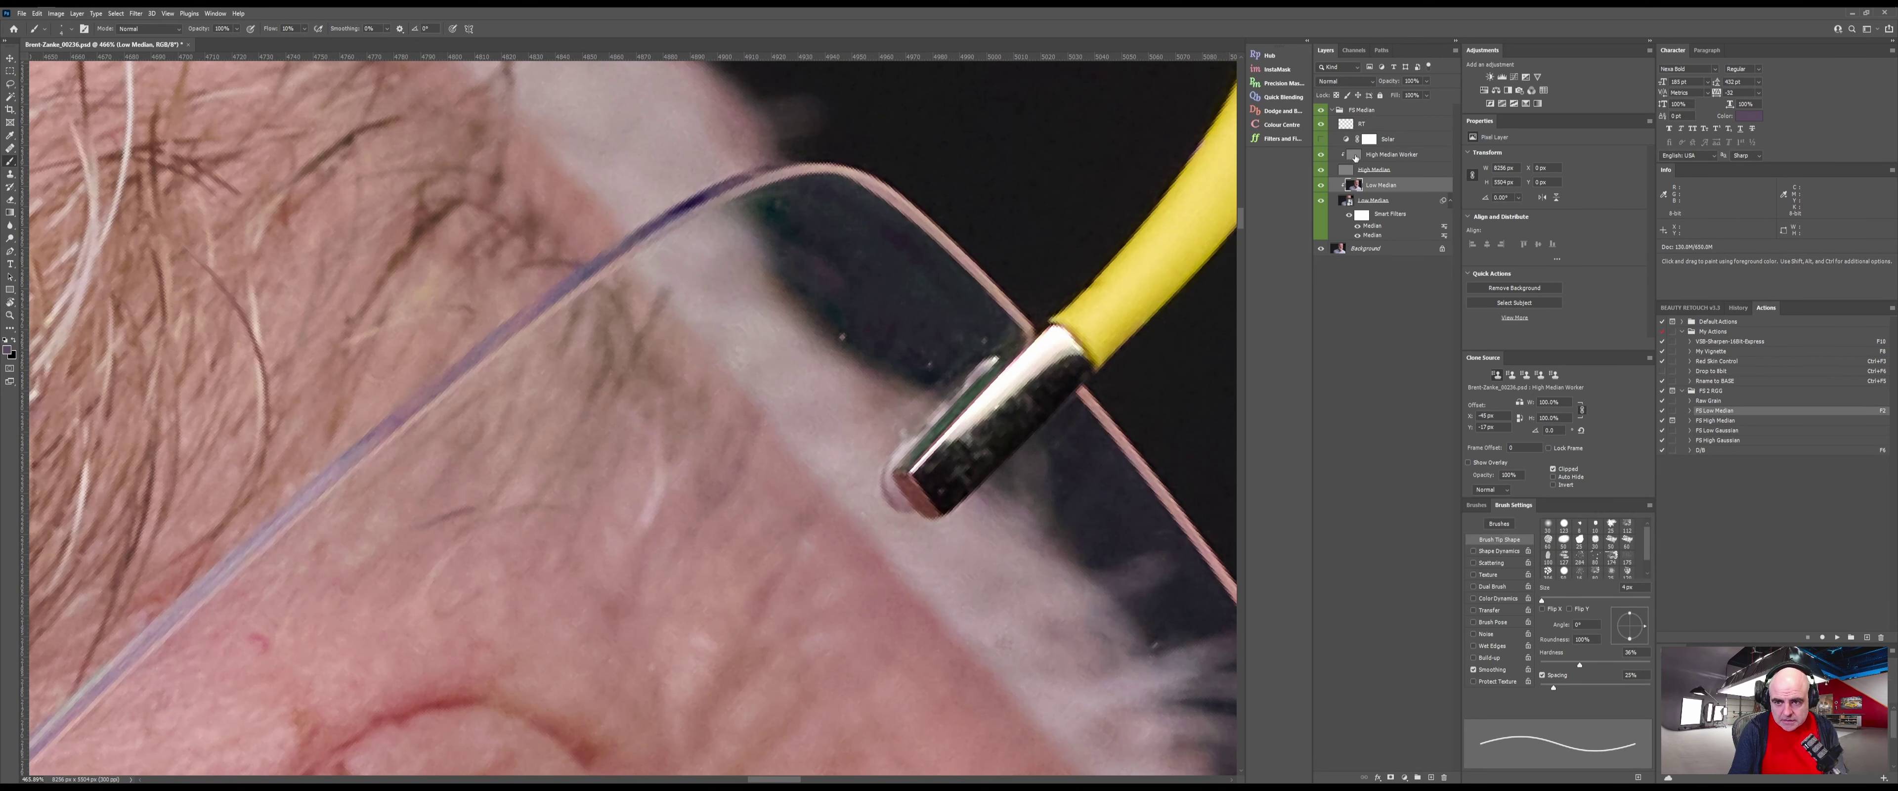
left_click(1355, 156)
key("s")
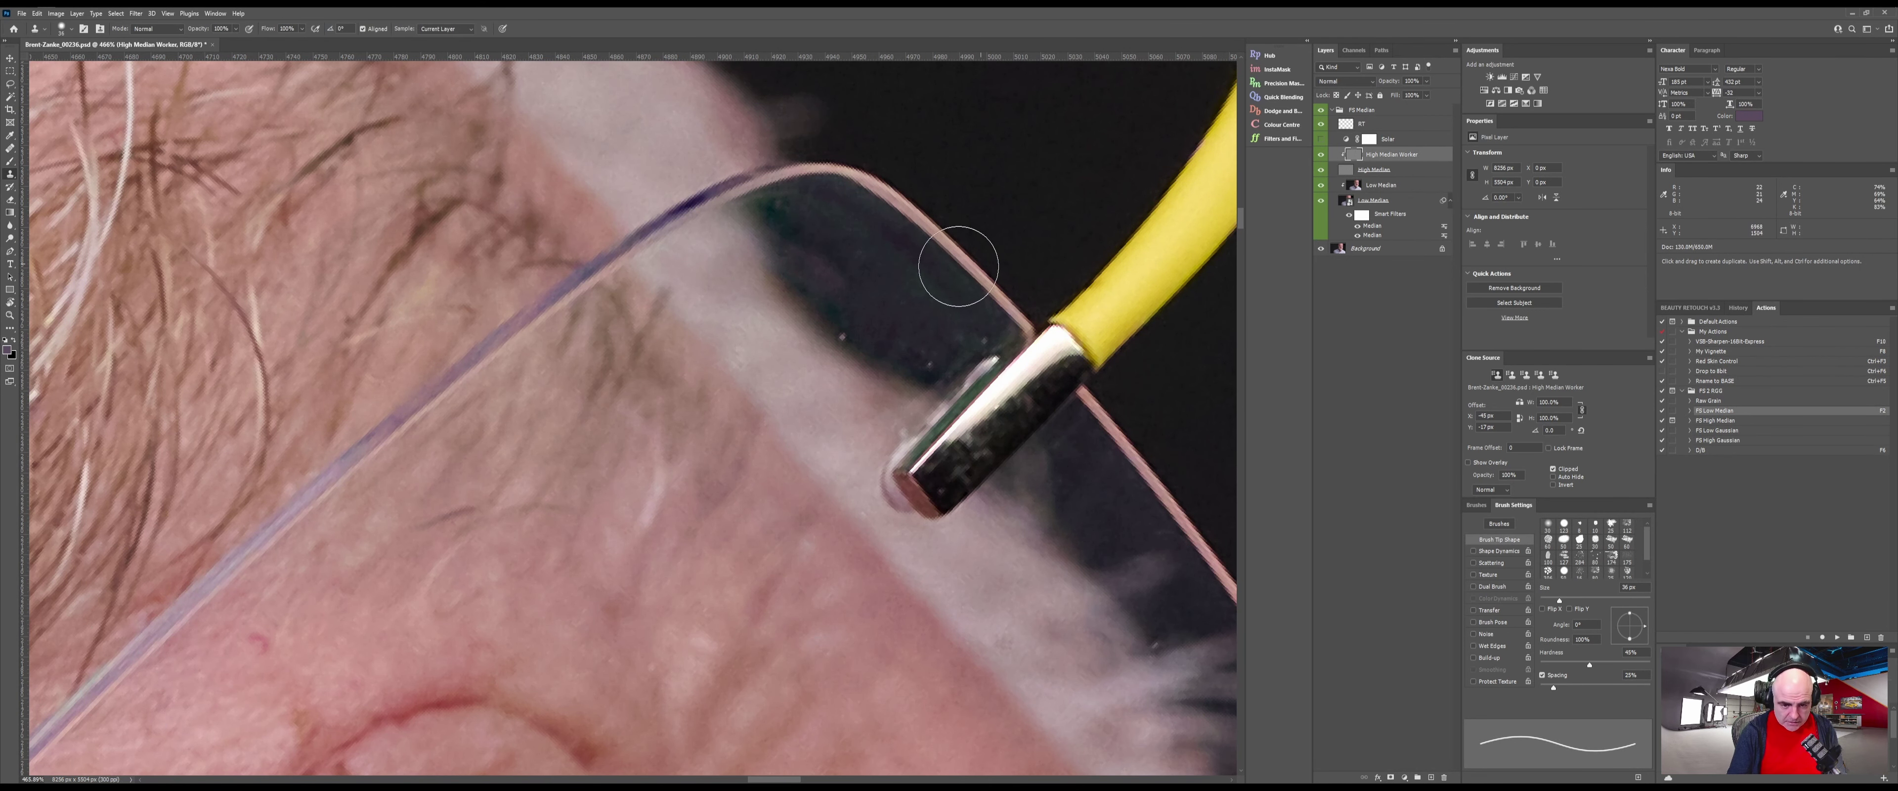
left_click_drag(865, 313, 831, 314)
key("bracketleft")
key("bracketleft")
key("bracketleft")
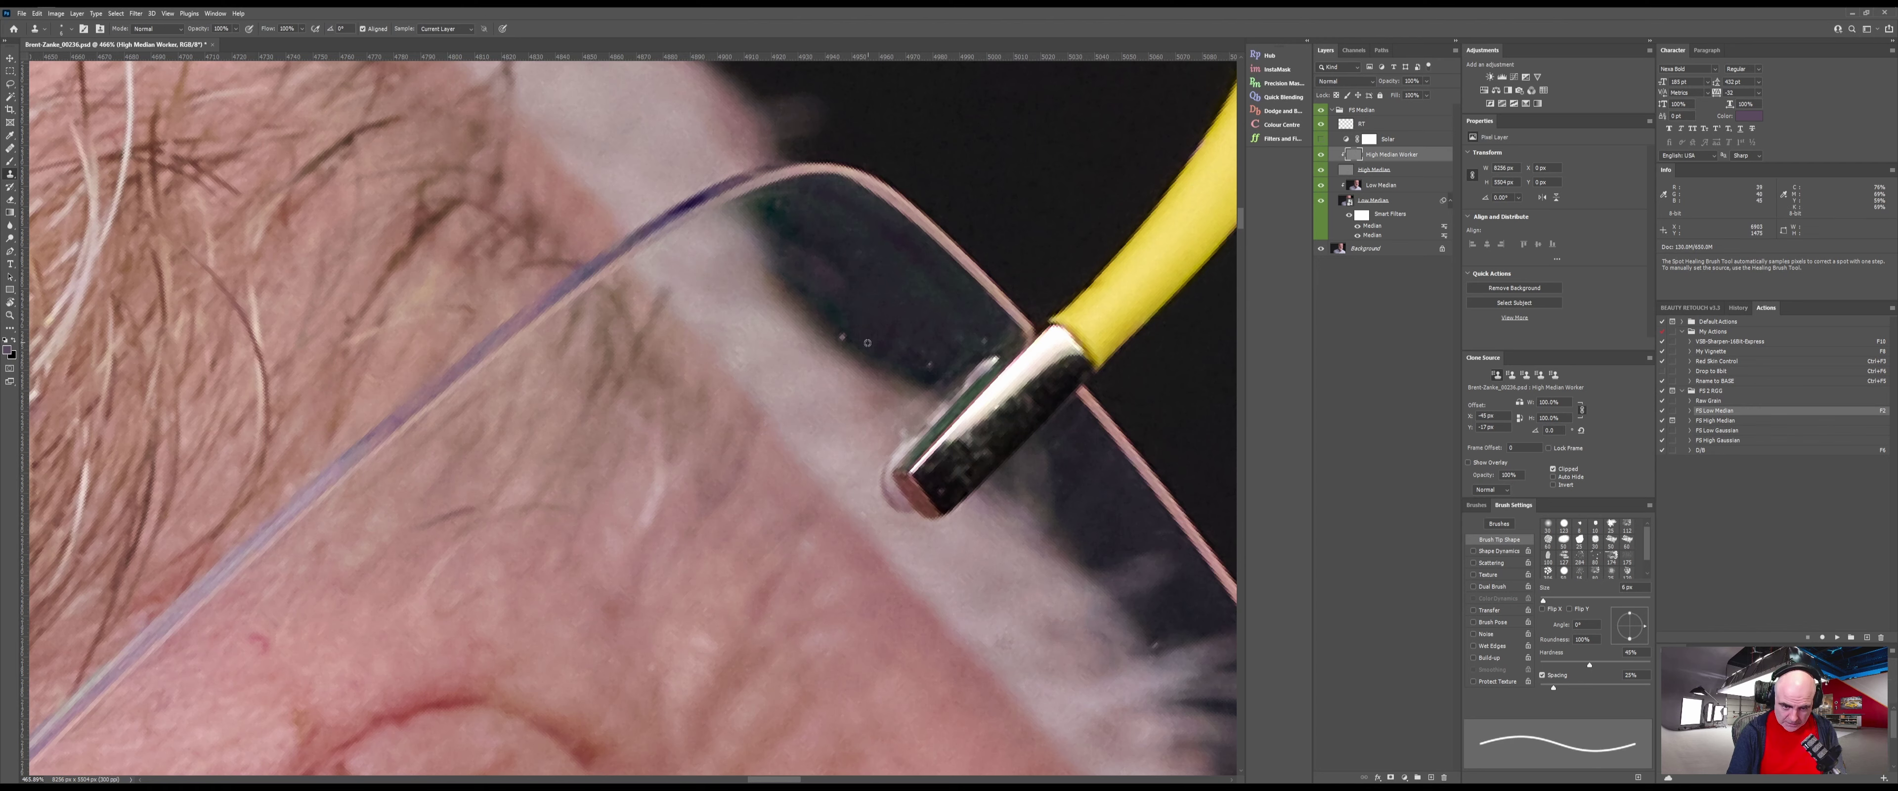
left_click(858, 345, "alt")
left_click(855, 349)
left_click(915, 329, "alt")
left_click(929, 362)
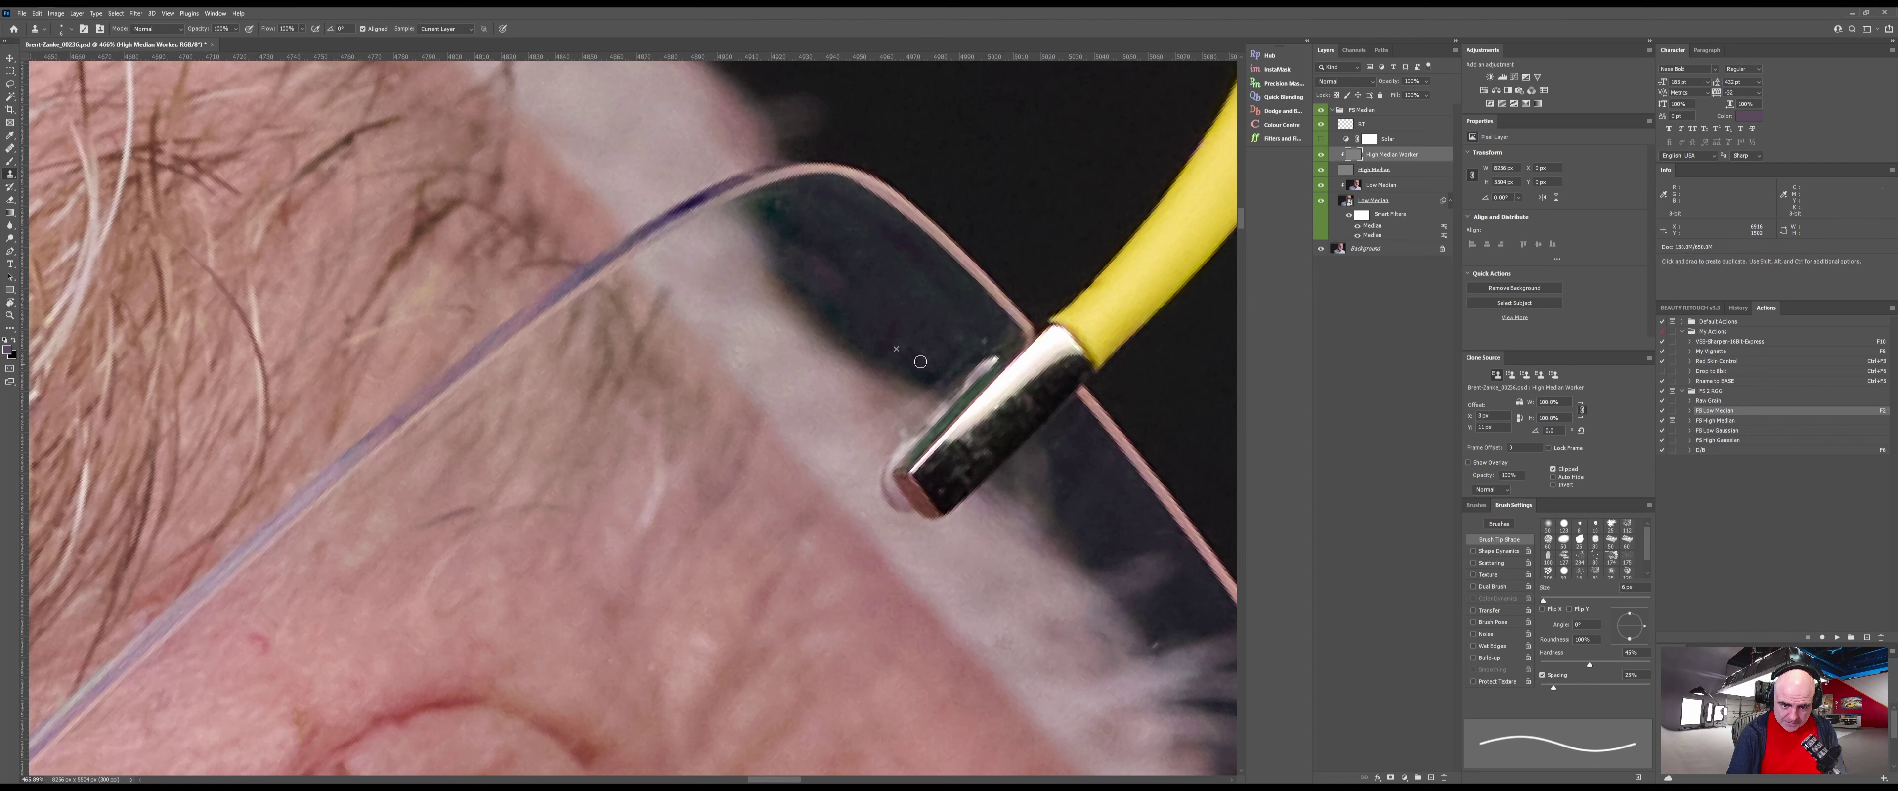
left_click(954, 314, "alt")
left_click(950, 340)
Clone out the dust specks near the lower end of the metal hinge's dark face
left_click(993, 450, "alt")
left_click(958, 475)
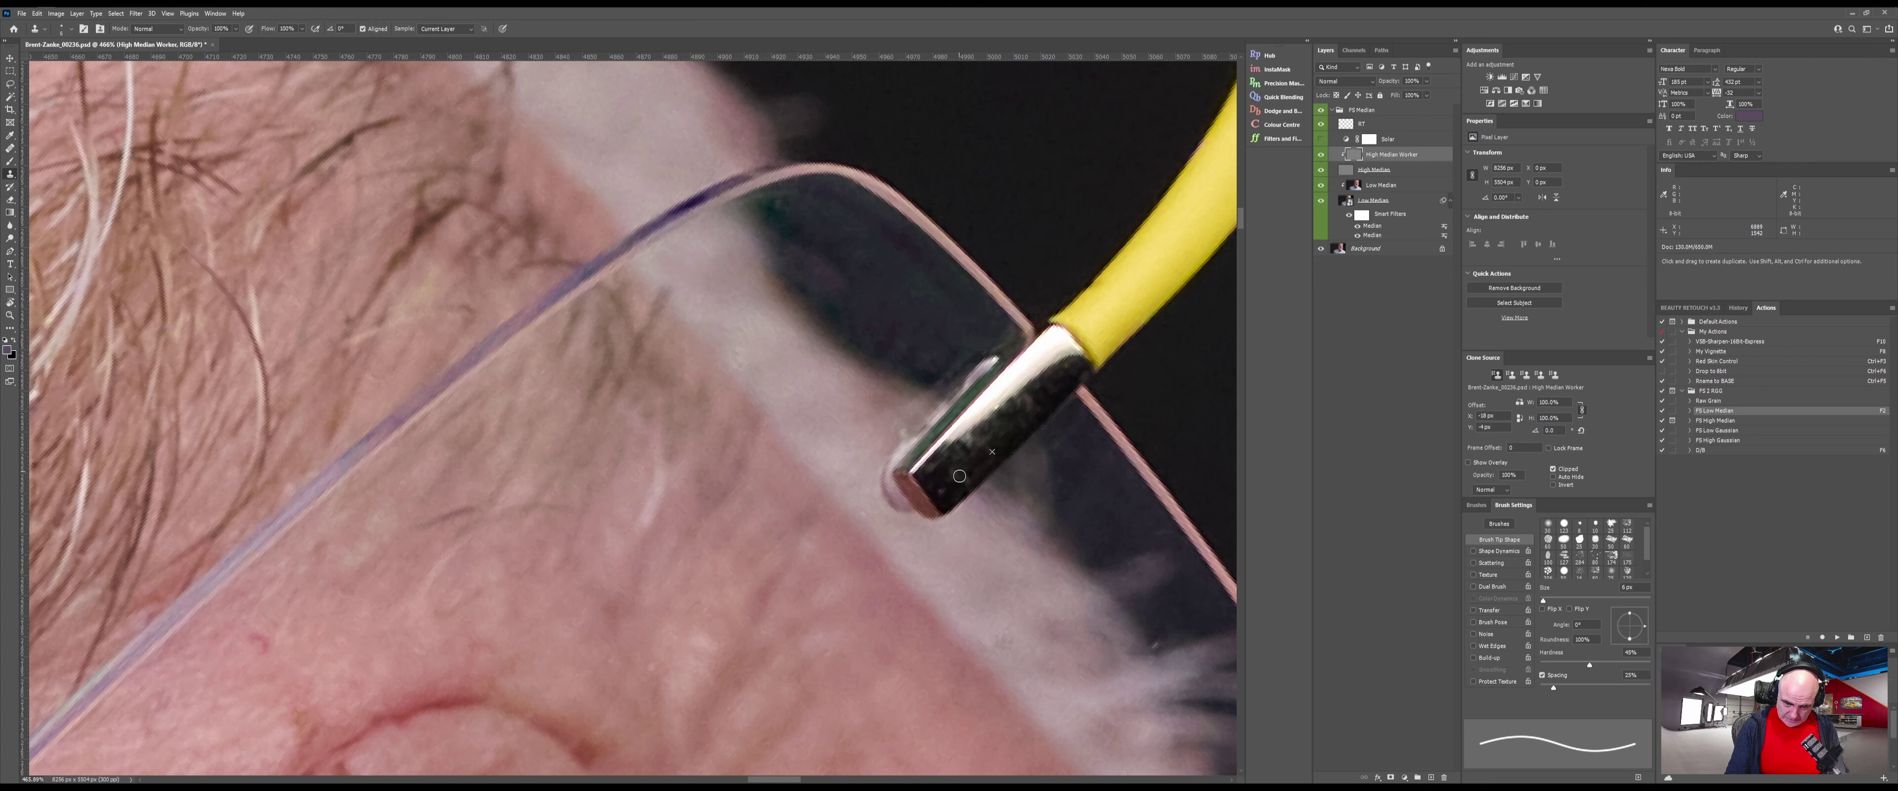
left_click(946, 471, "alt")
left_click_drag(953, 475, 944, 489)
left_click(963, 487, "alt")
left_click(944, 483, "alt")
left_click(962, 451)
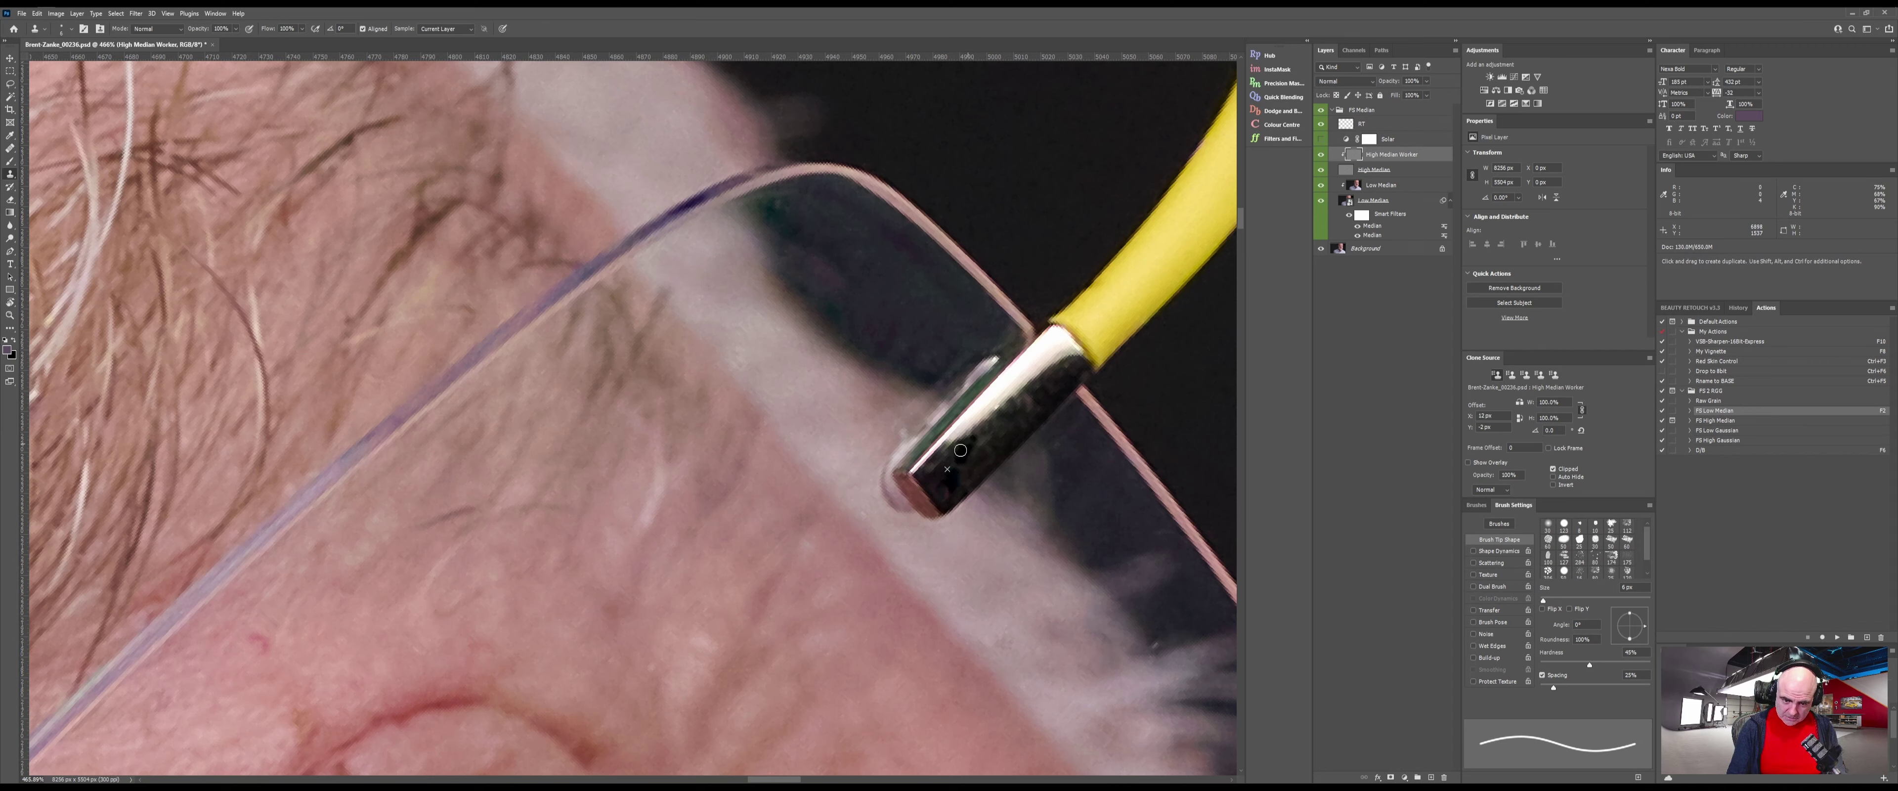
Clone clean texture over the remaining specks along the middle of the metal hinge's dark face
left_click(990, 442, "alt")
left_click(956, 442)
left_click_drag(956, 436, 971, 448)
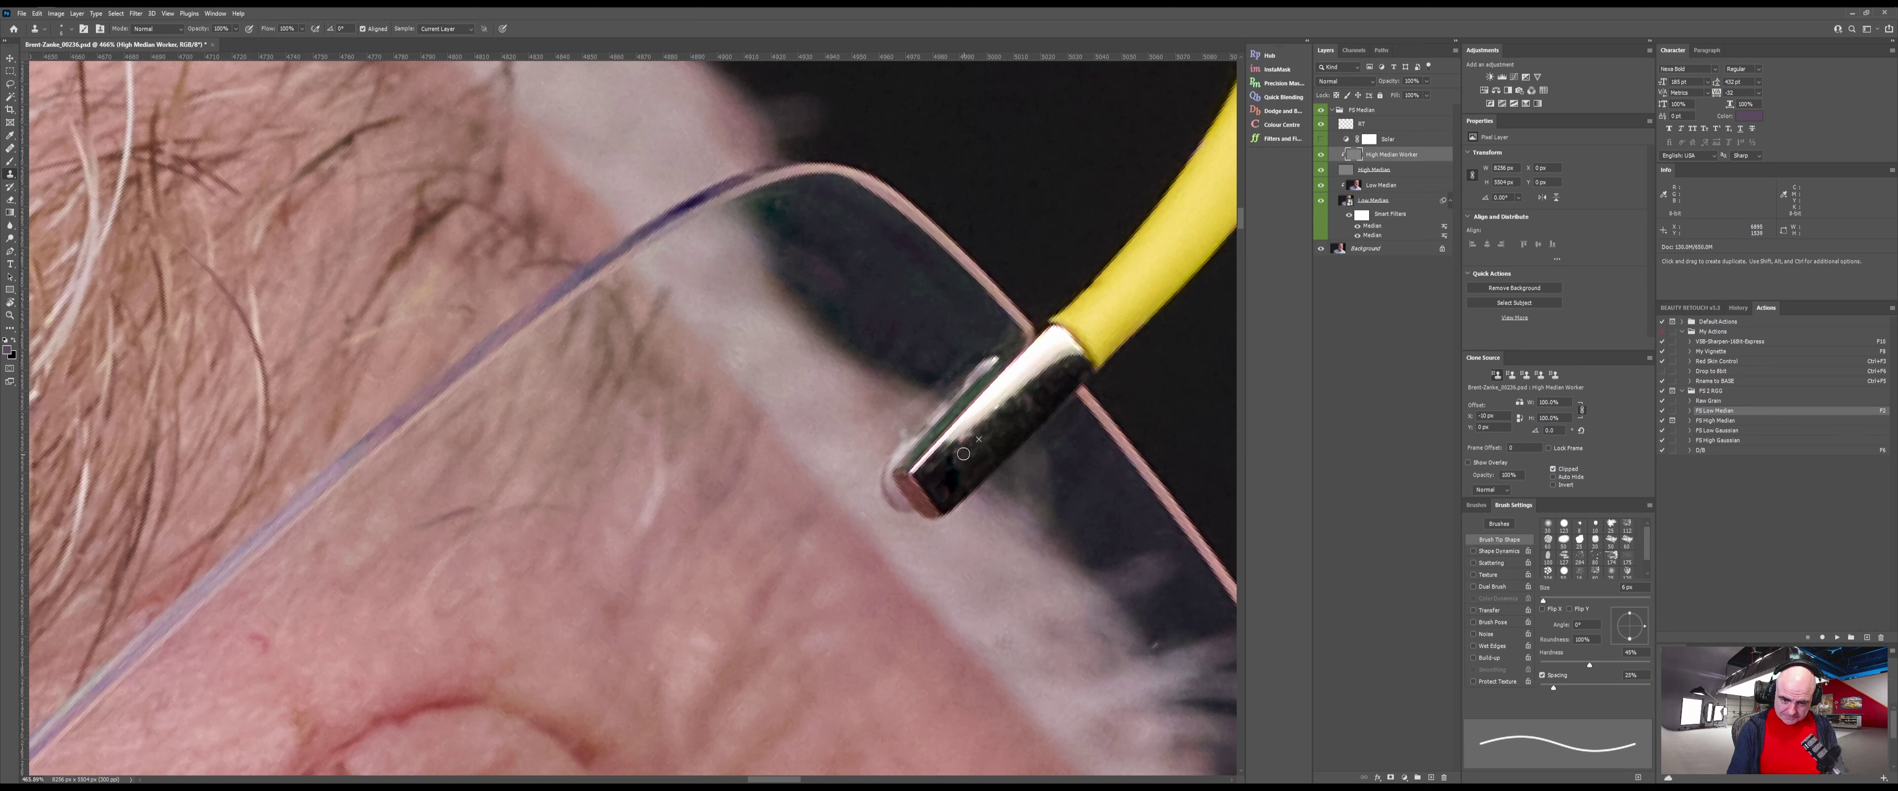
left_click(958, 454, "alt")
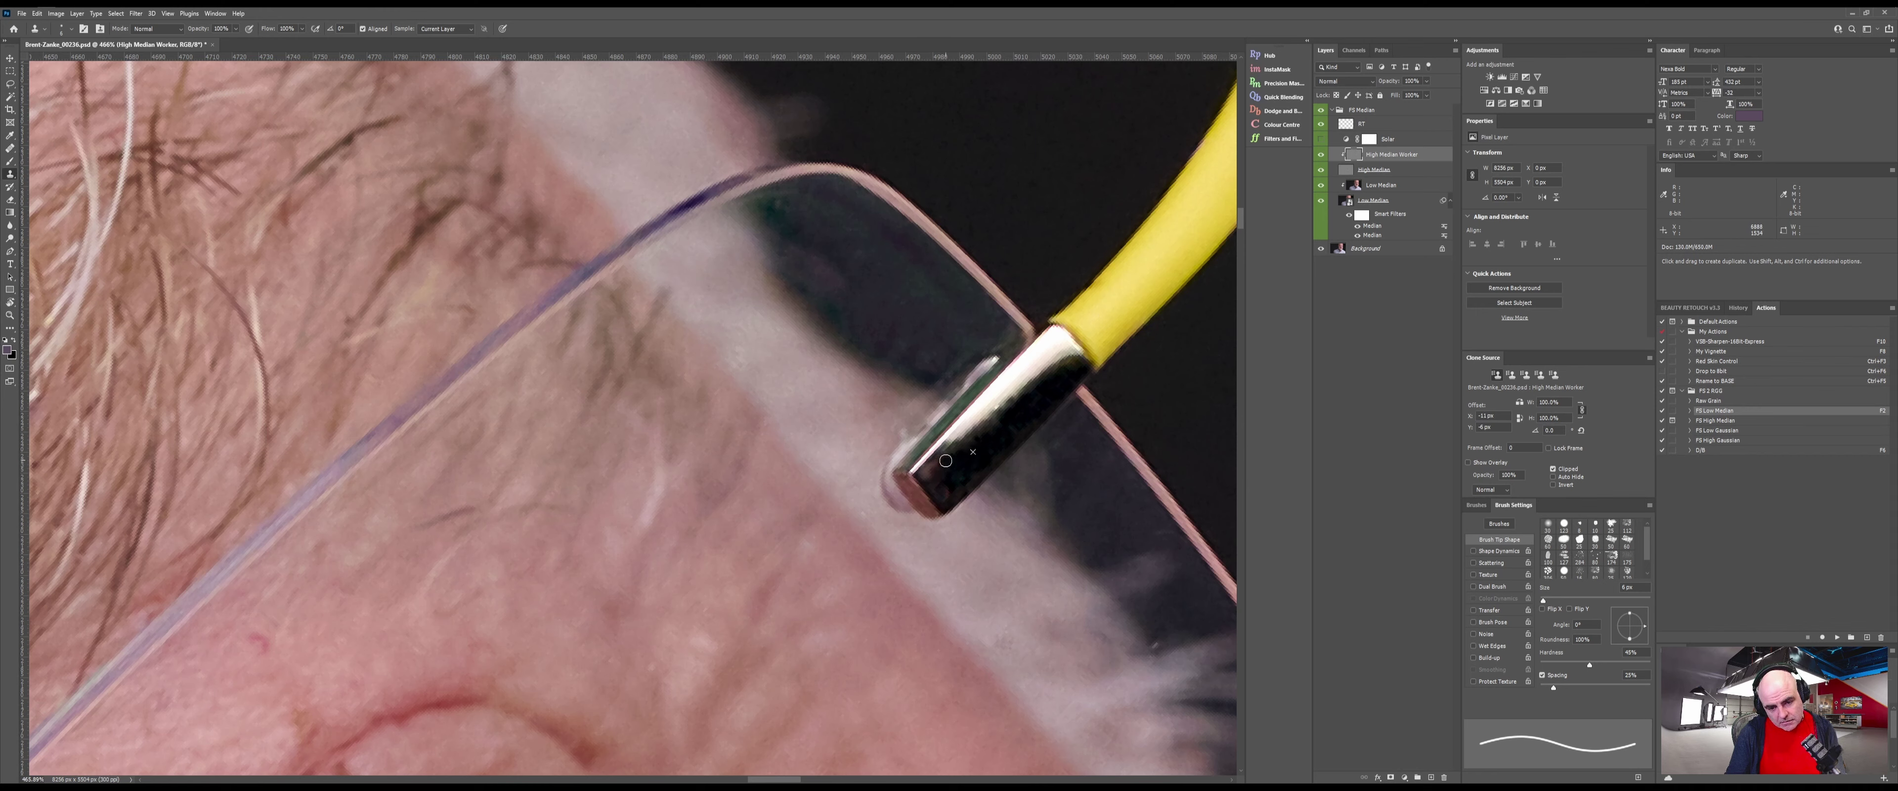
left_click(971, 450, "alt")
left_click_drag(947, 486, 959, 479)
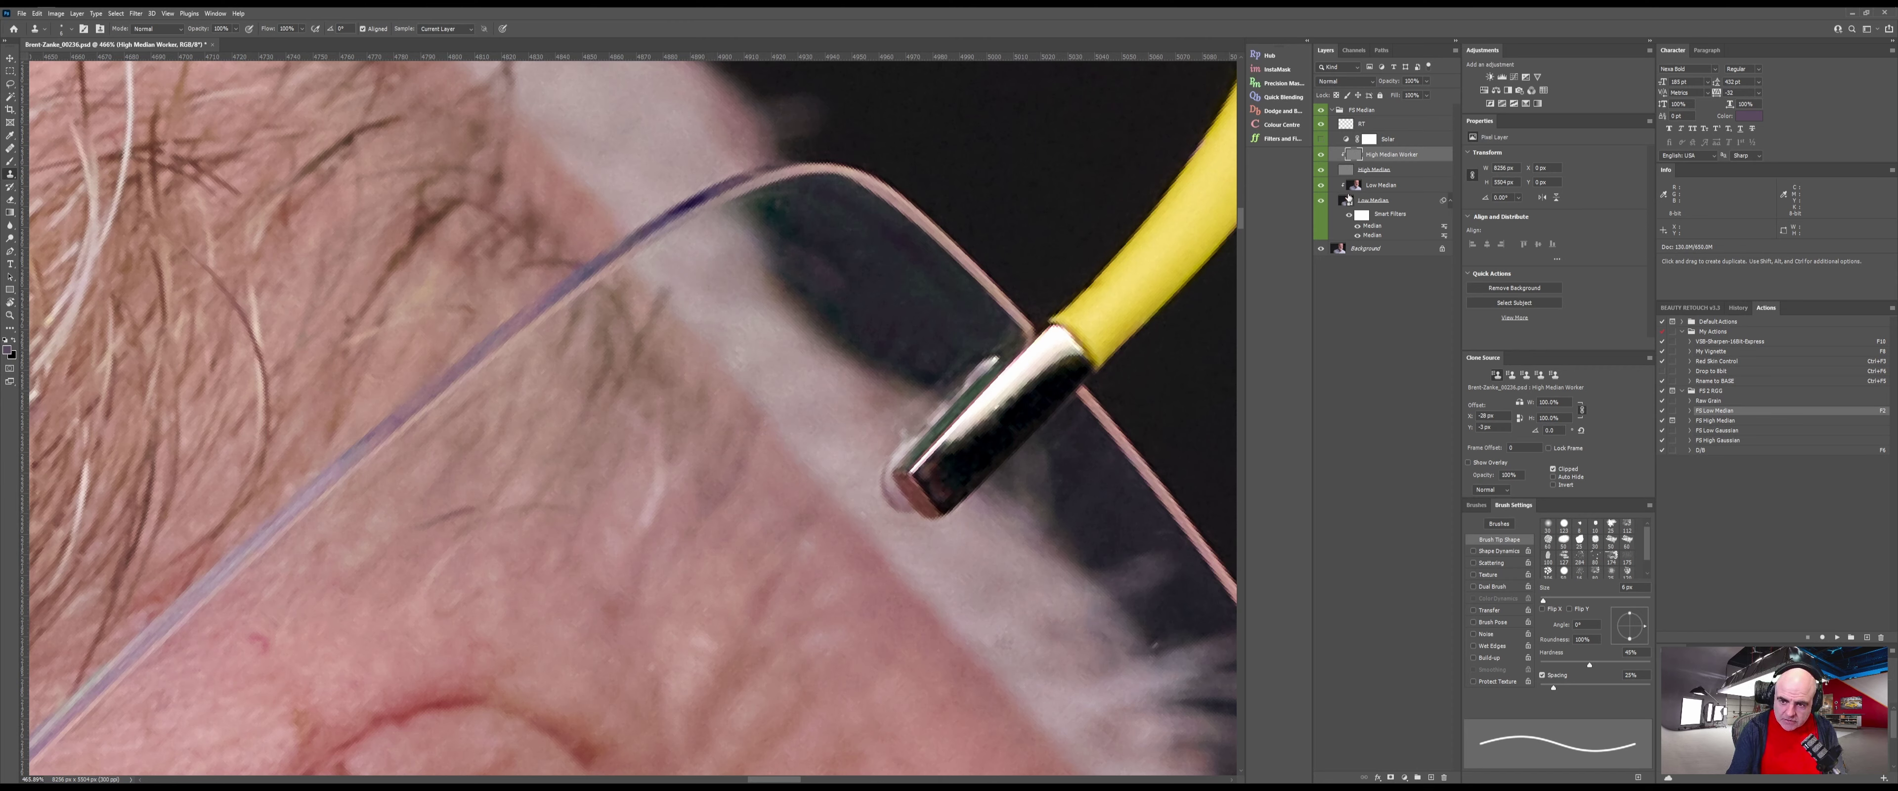
Smooth the blotchy dark tones of the metal hinge with a small Mixer Brush on the Low Median layer
left_click(1348, 188)
key("b")
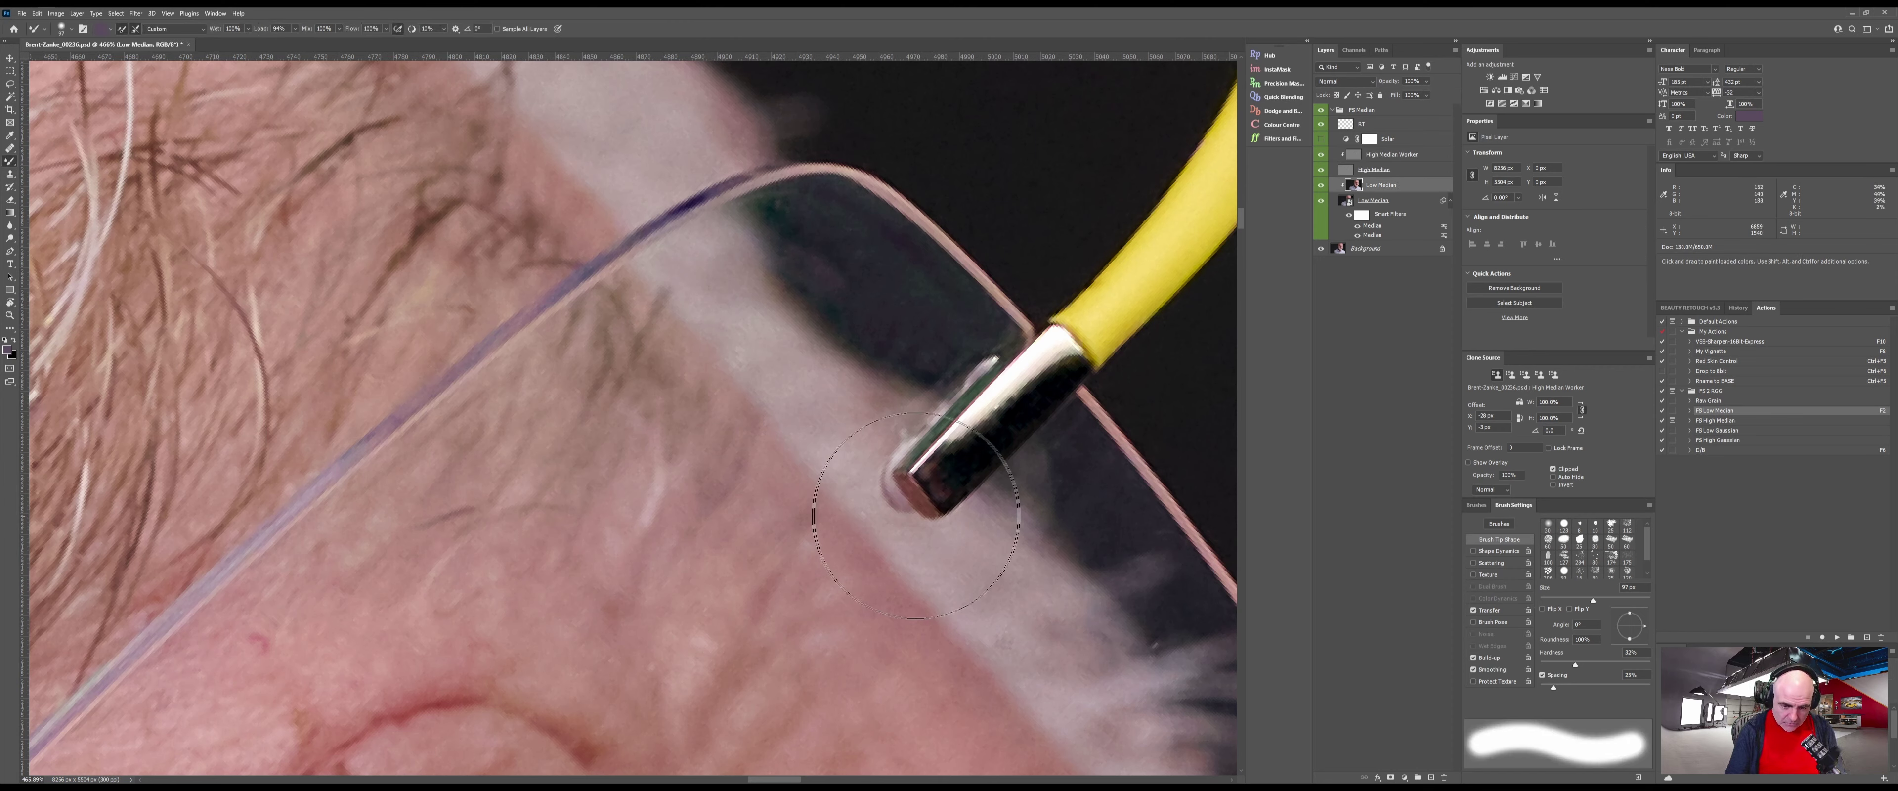
mouse_move(1001, 463)
left_mouse_down()
mouse_move(938, 459)
mouse_move(993, 465)
mouse_move(988, 527)
mouse_move(949, 483)
mouse_move(967, 472)
left_mouse_up()
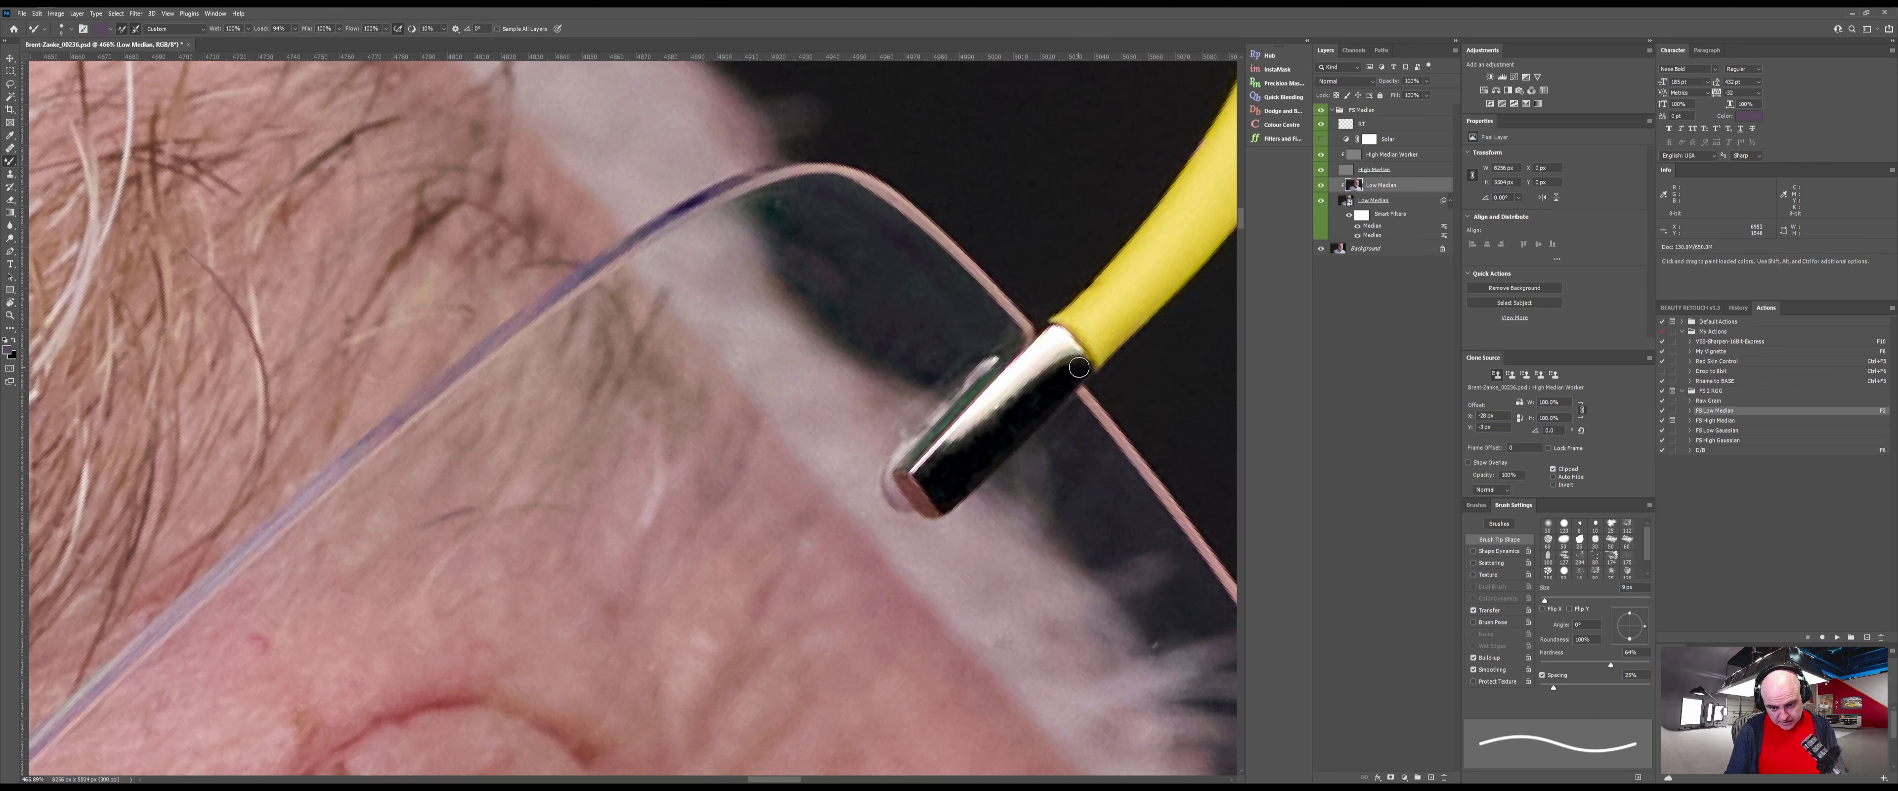
Compare the portrait with and without the FS Median group, and examine the whole face
left_click(1322, 110)
left_click(1321, 110)
left_click(1322, 110)
left_click(1321, 111)
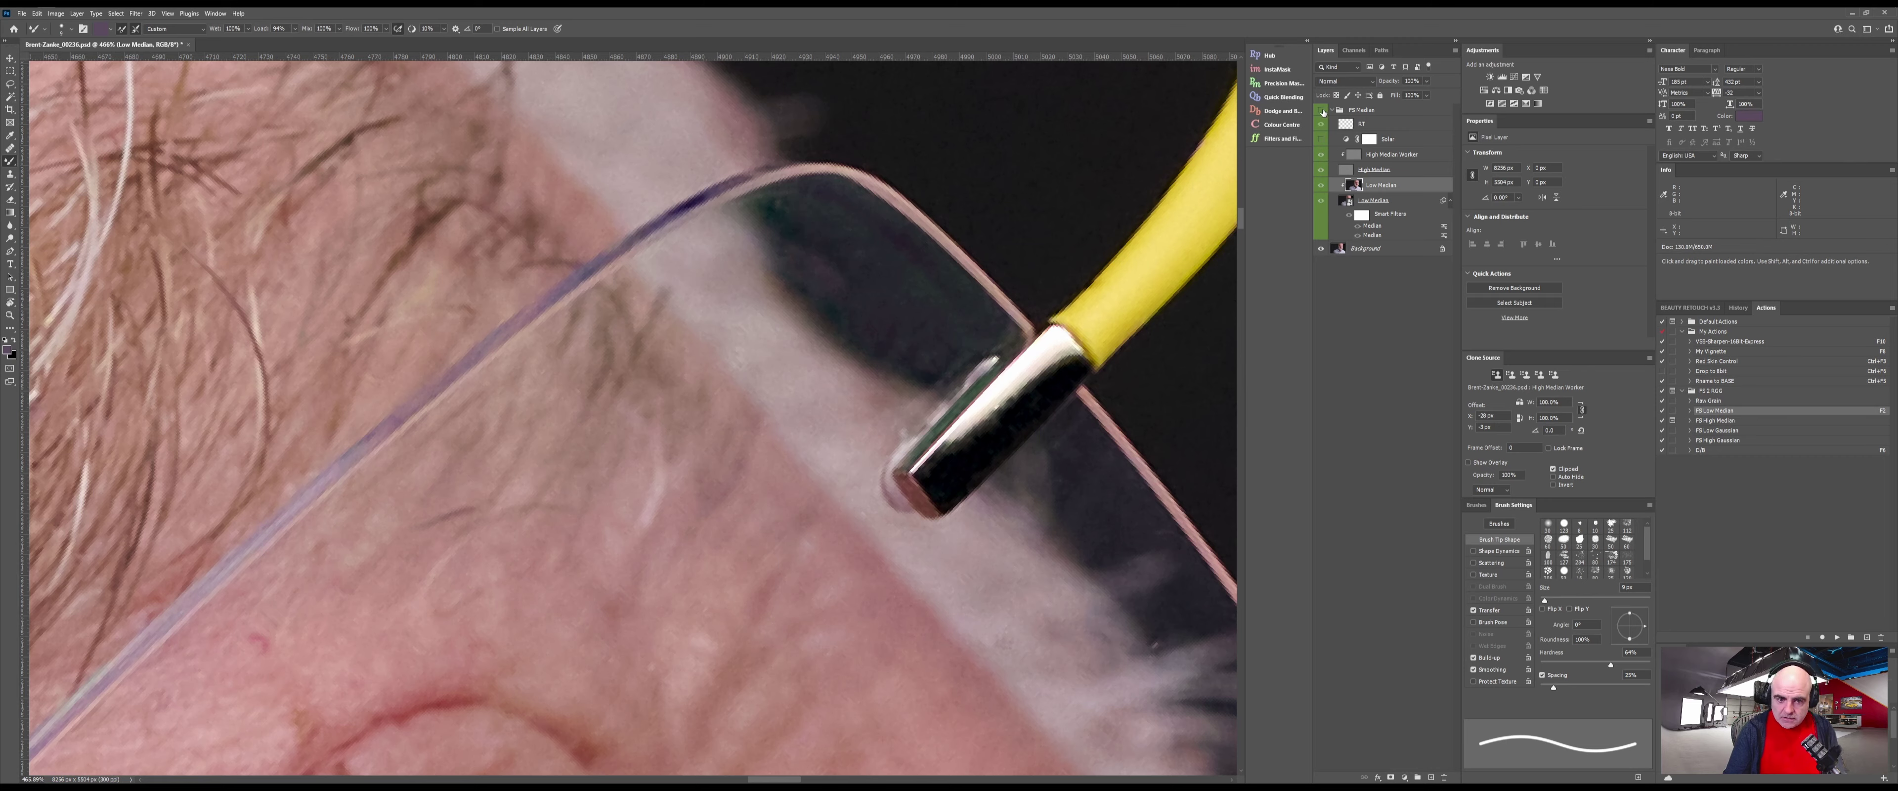
left_click(1322, 110)
left_click(1322, 110)
key("z")
mouse_move(798, 492)
left_mouse_down()
mouse_move(516, 493)
mouse_move(692, 431)
left_mouse_up()
key("b")
key("Escape")
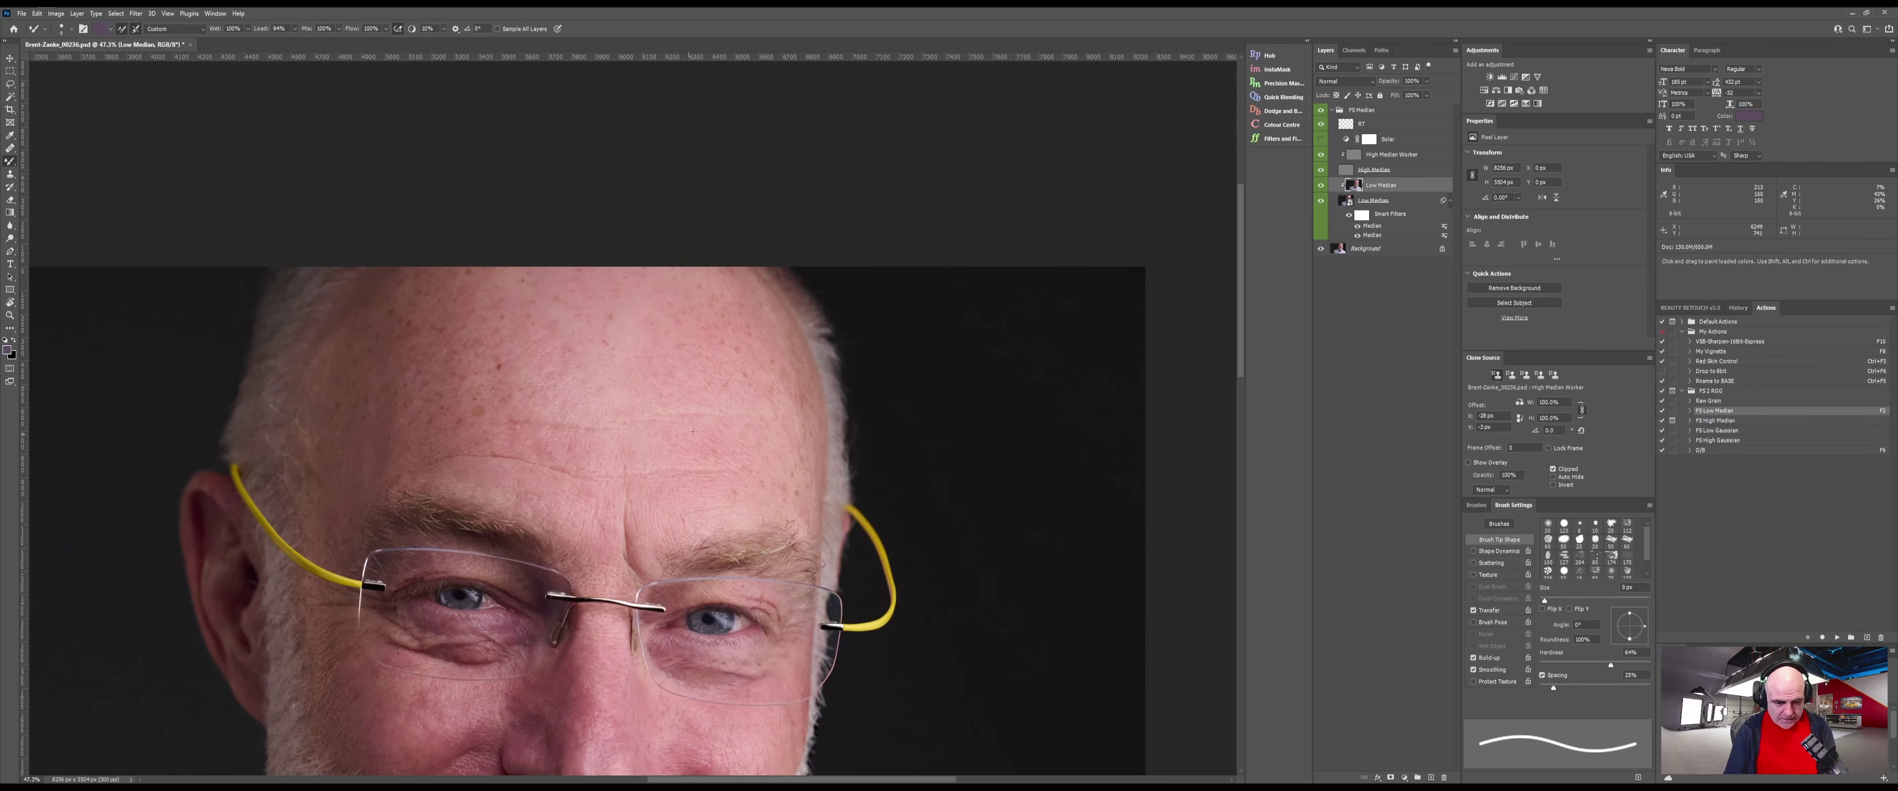
left_click_drag(639, 537, 814, 319)
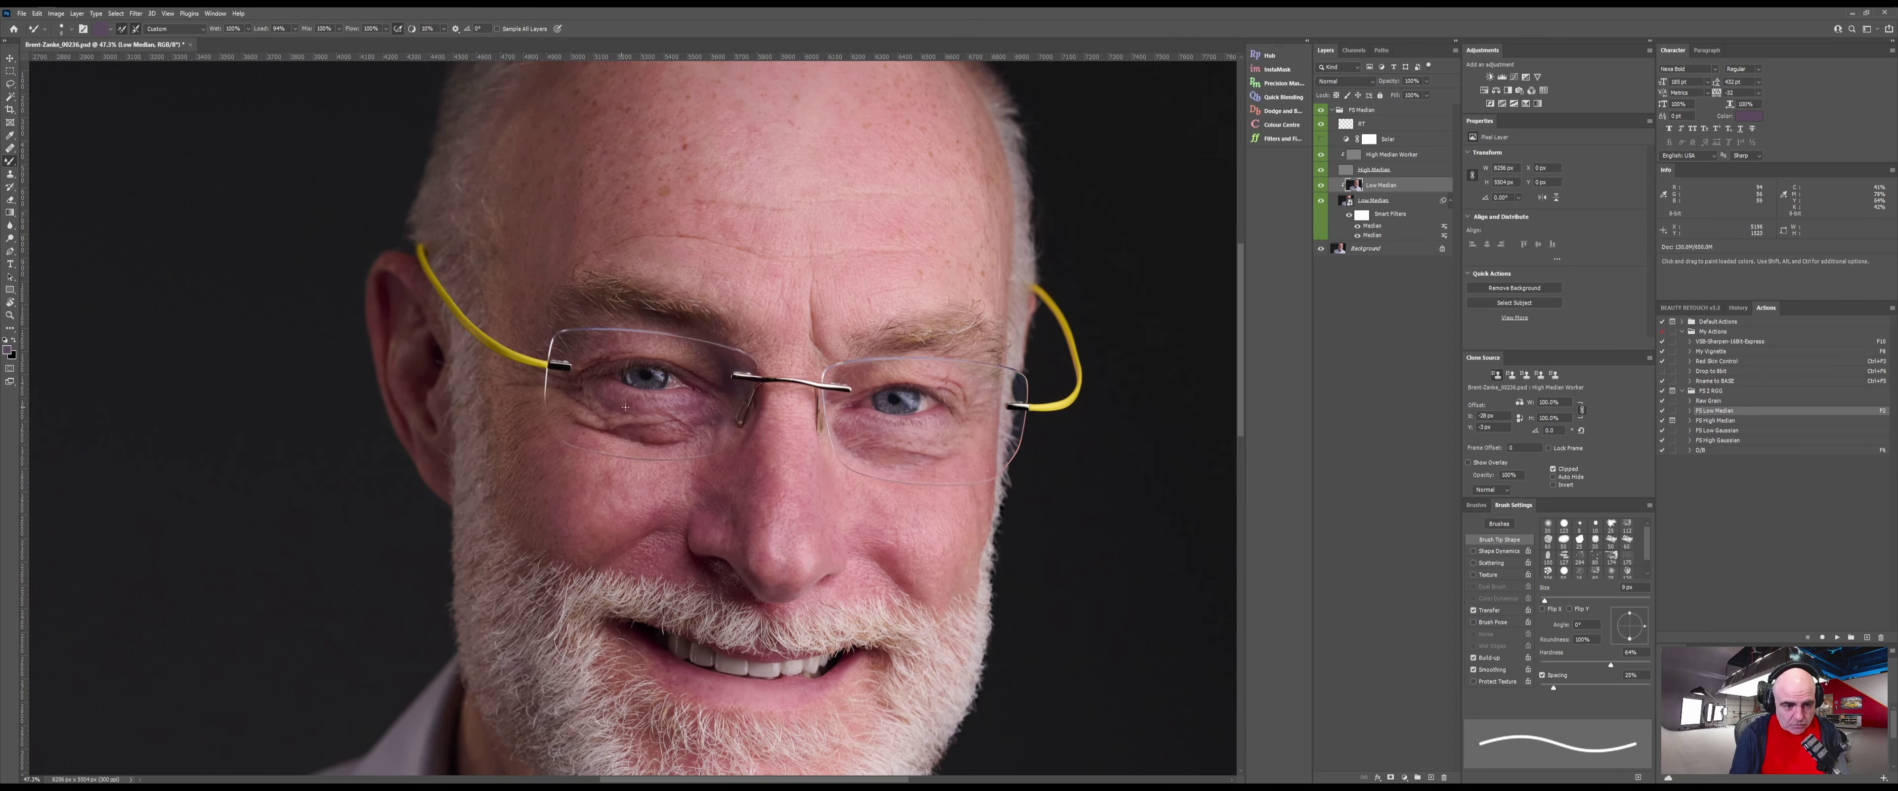
left_click_drag(800, 344, 762, 386)
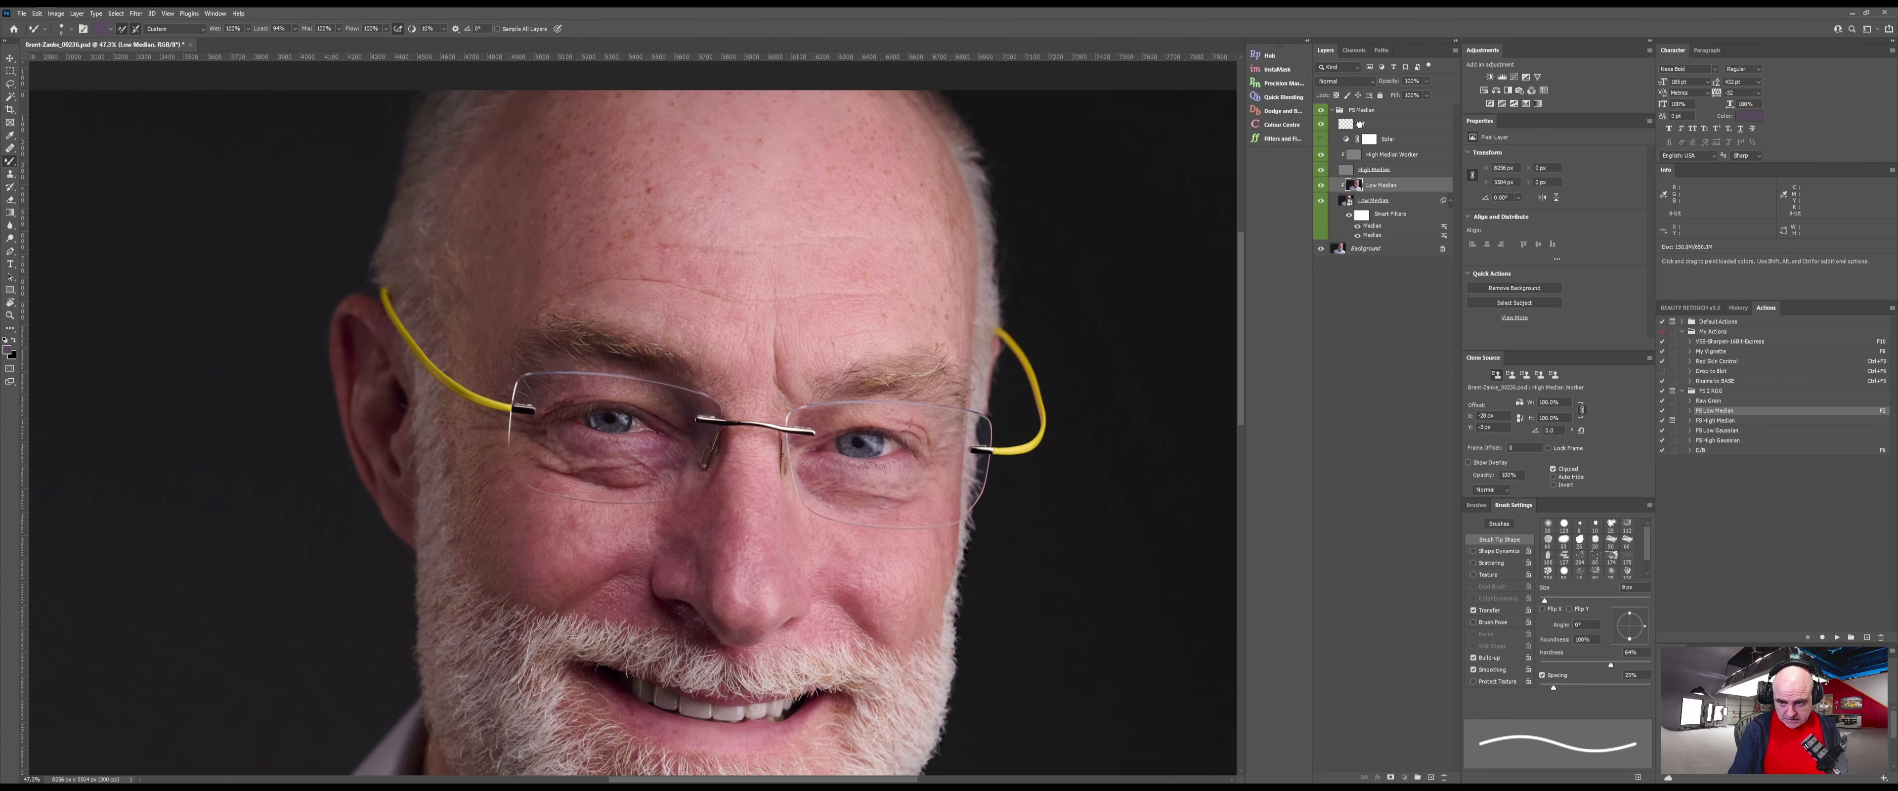
Heal the forehead lines on the blank layer above the frequency separation layers, using the Healing Brush set to sample Current & Below
left_click(1360, 124)
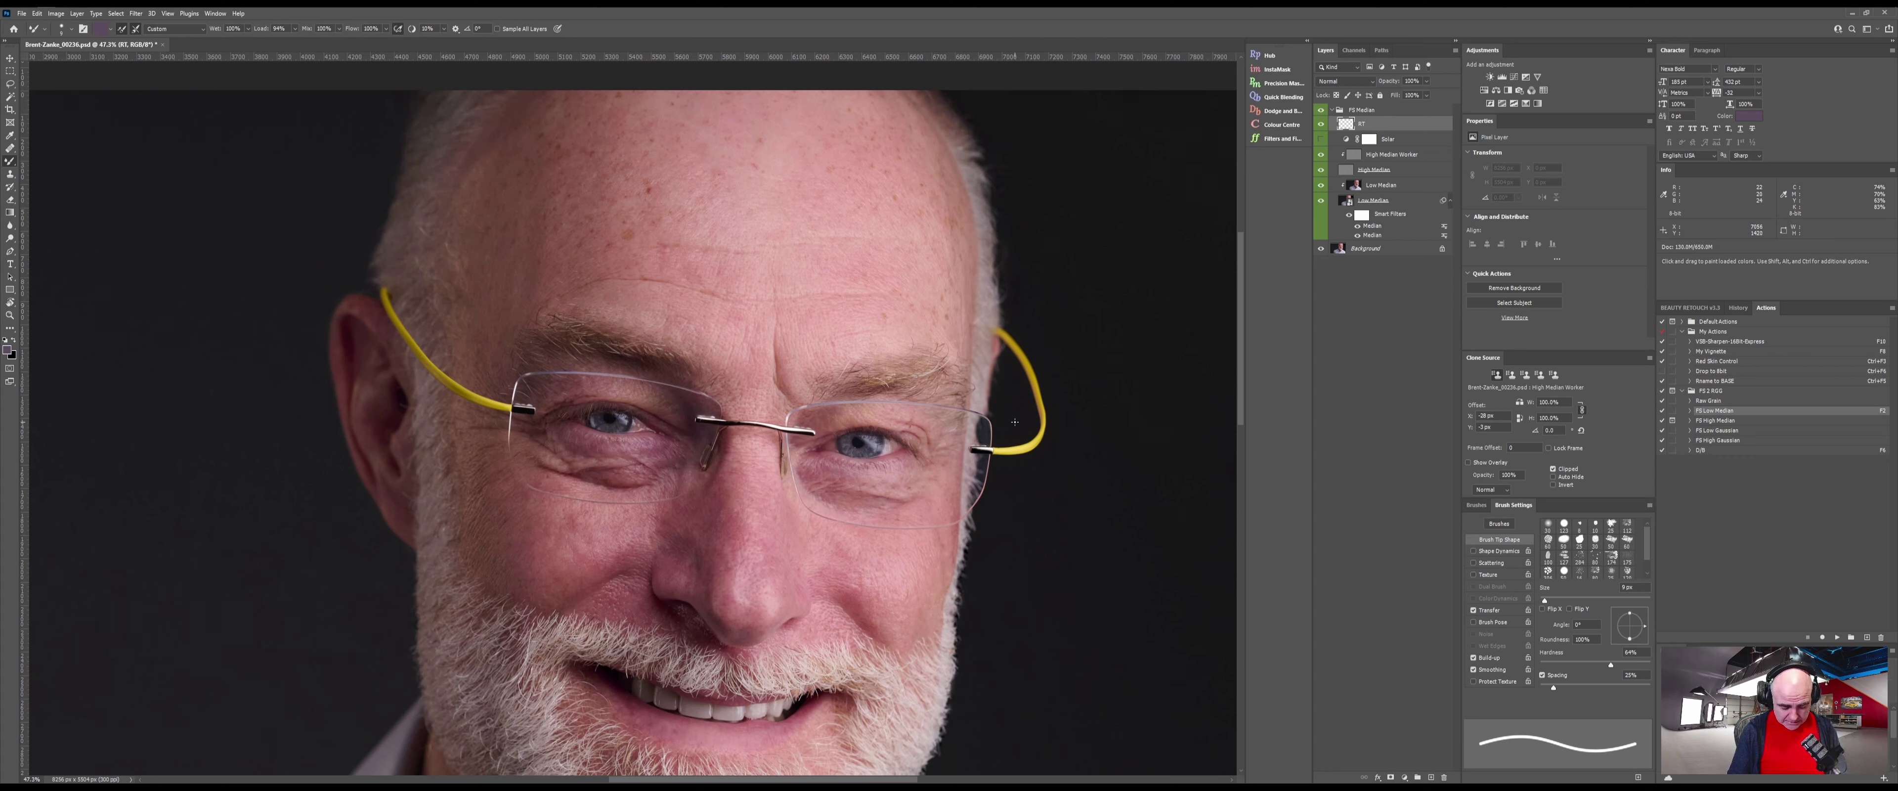
key("j")
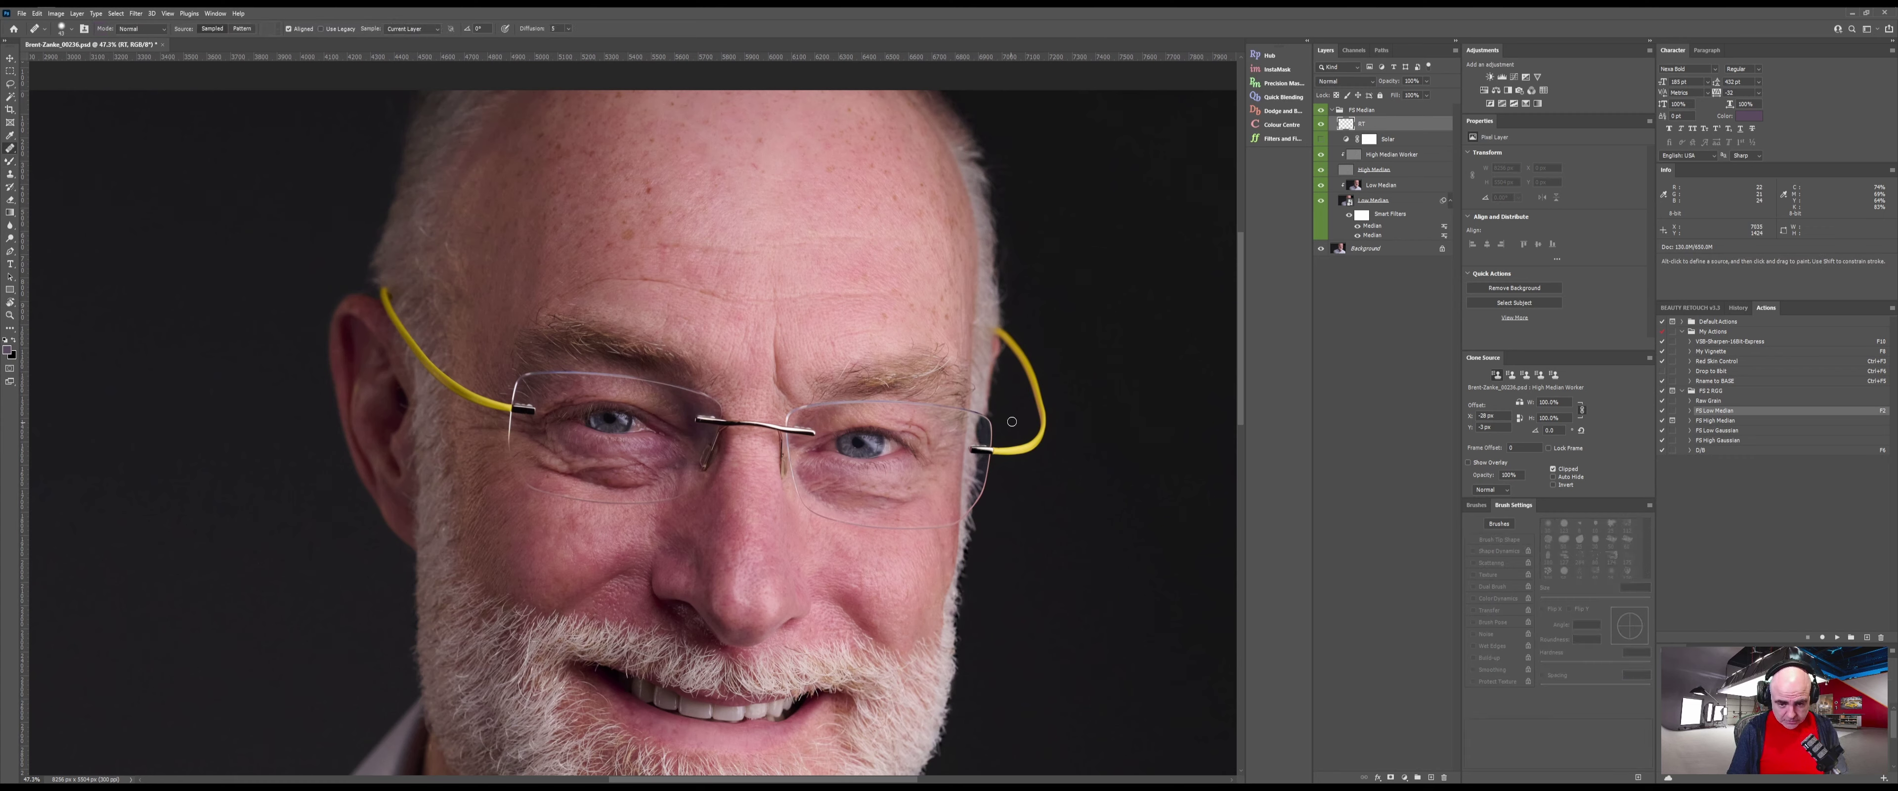
left_click(438, 30)
left_click(410, 43)
key("shift+j")
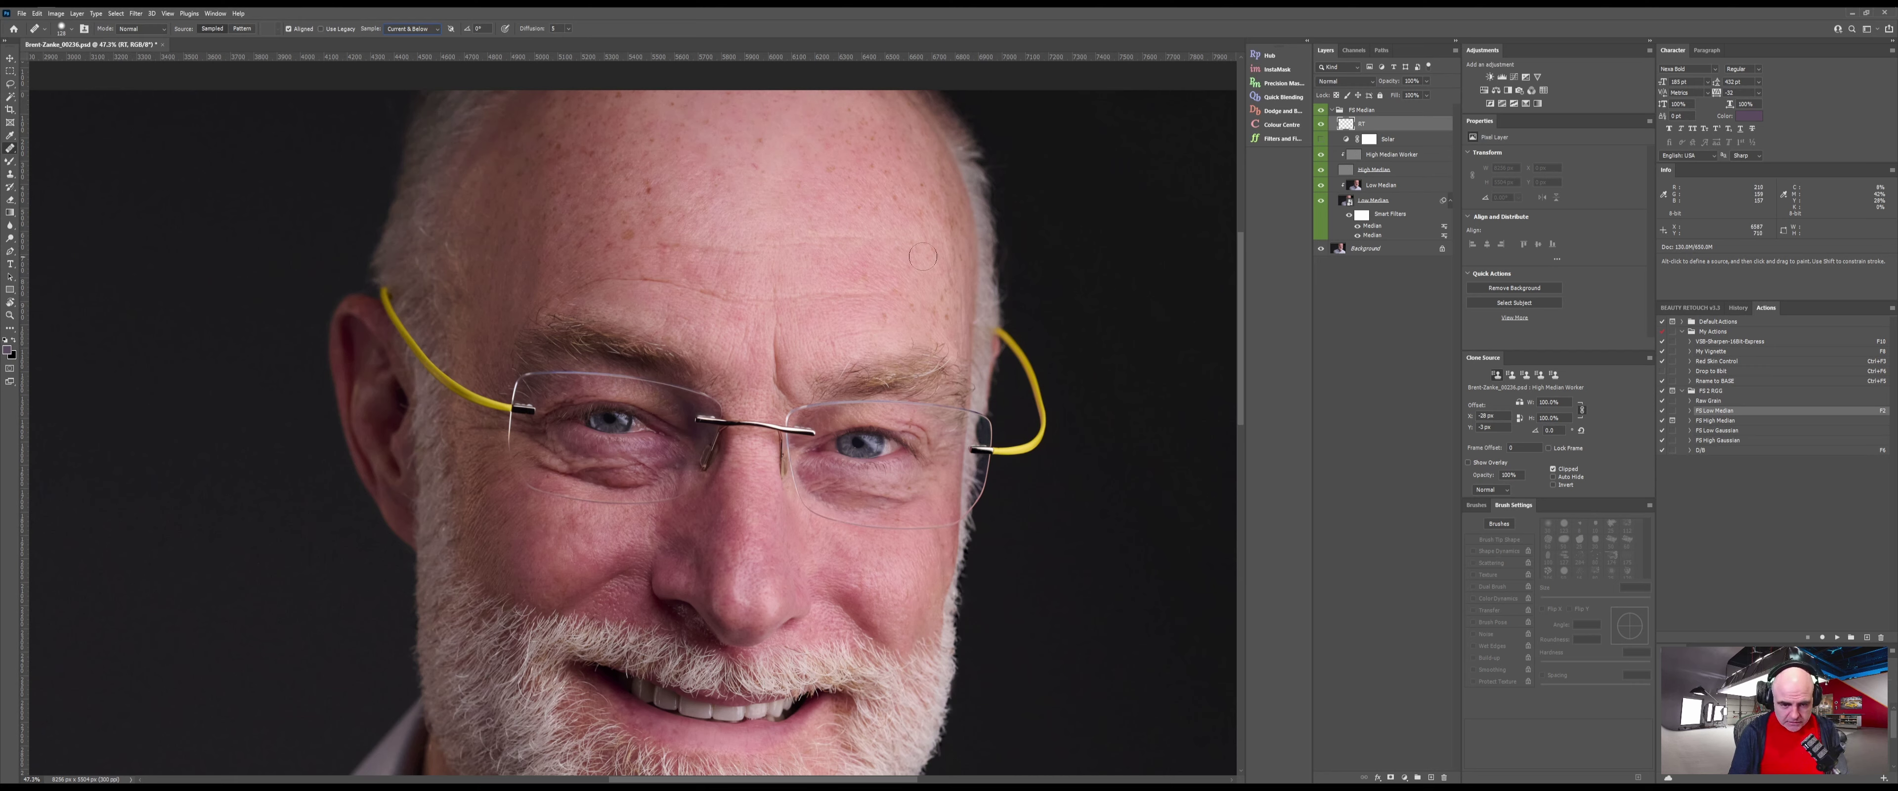
left_click(583, 255, "alt")
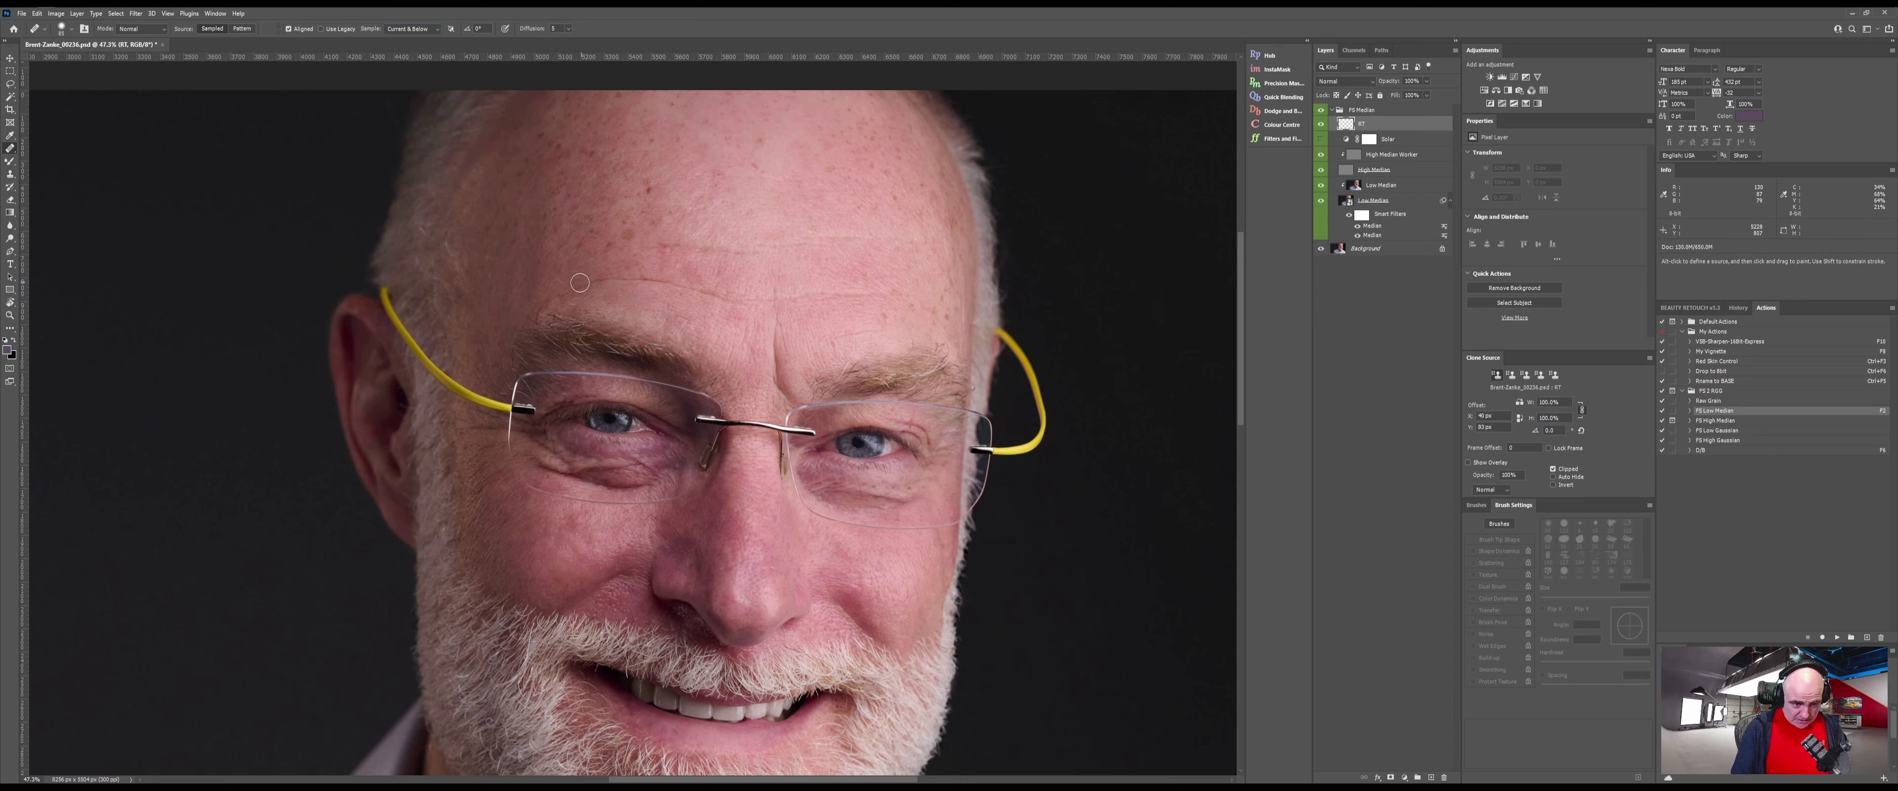
left_click_drag(577, 287, 627, 279)
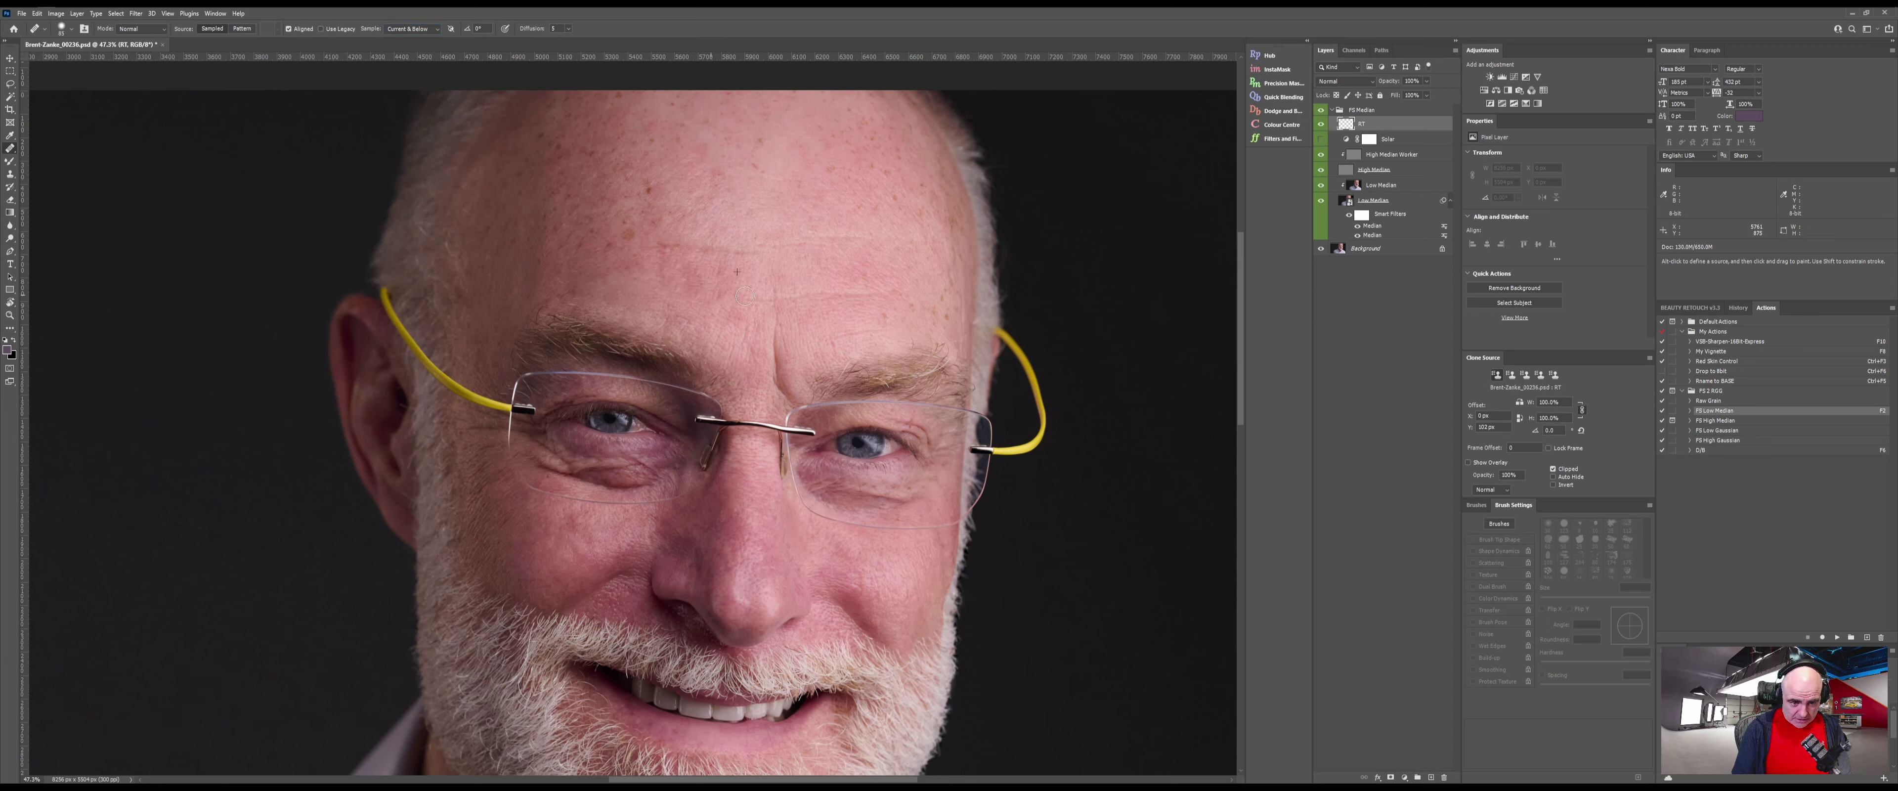
left_click_drag(888, 292, 893, 238)
mouse_move(632, 251)
left_mouse_down()
mouse_move(576, 283)
mouse_move(645, 262)
left_mouse_up()
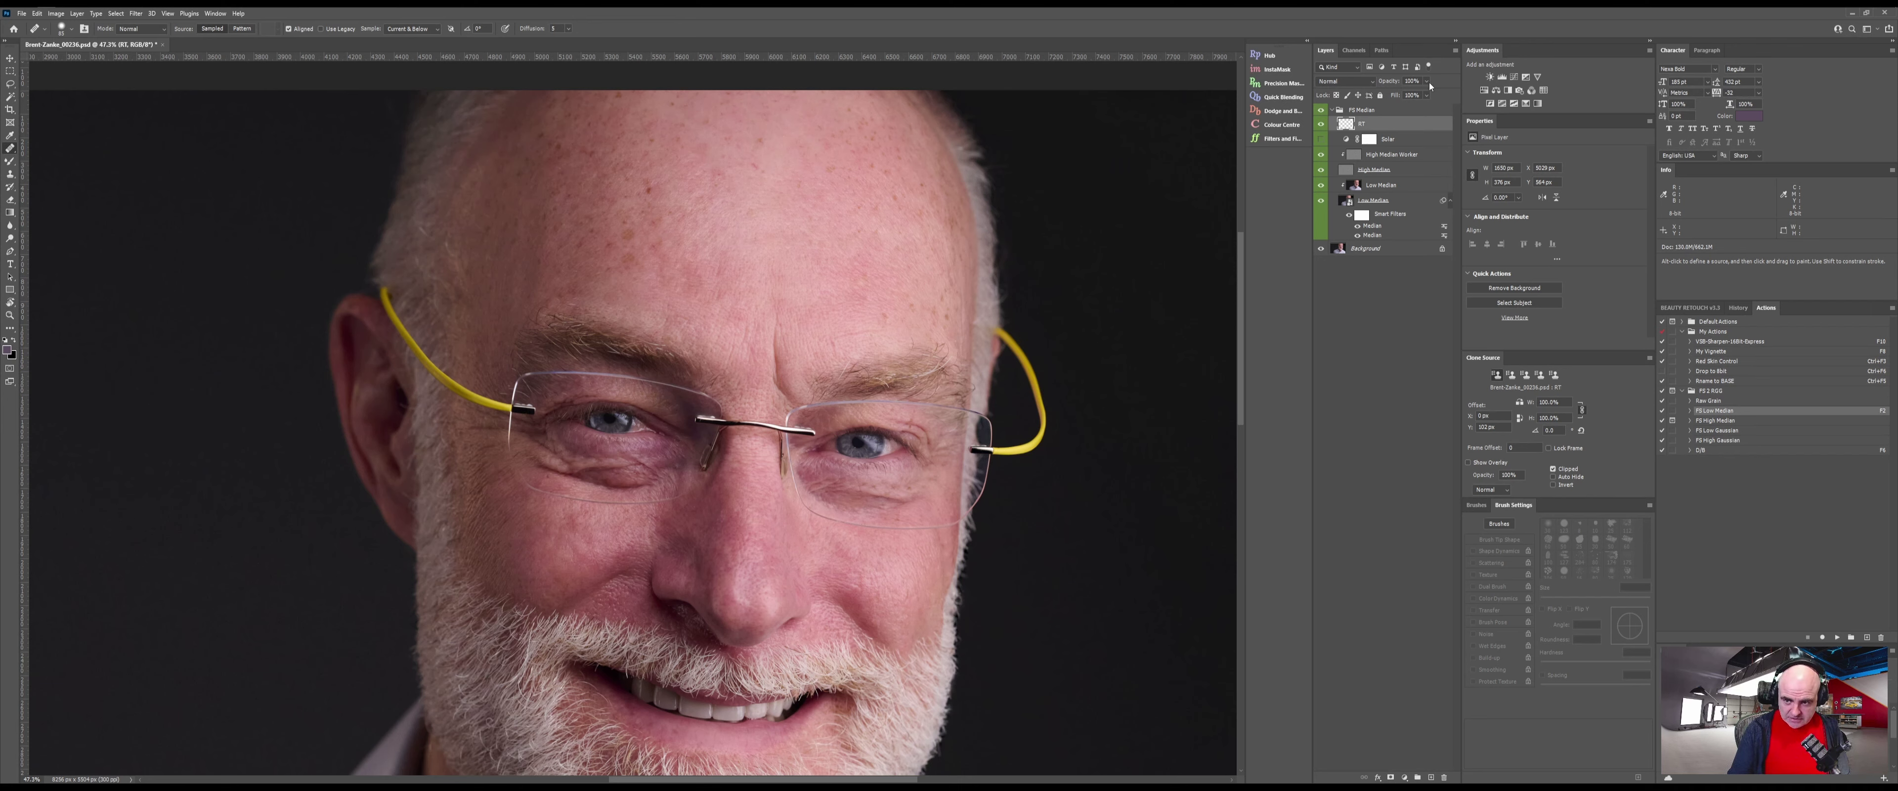
Lower the opacity of the forehead healing layer so some of the natural lines remain
left_click(1425, 82)
left_click(1366, 265)
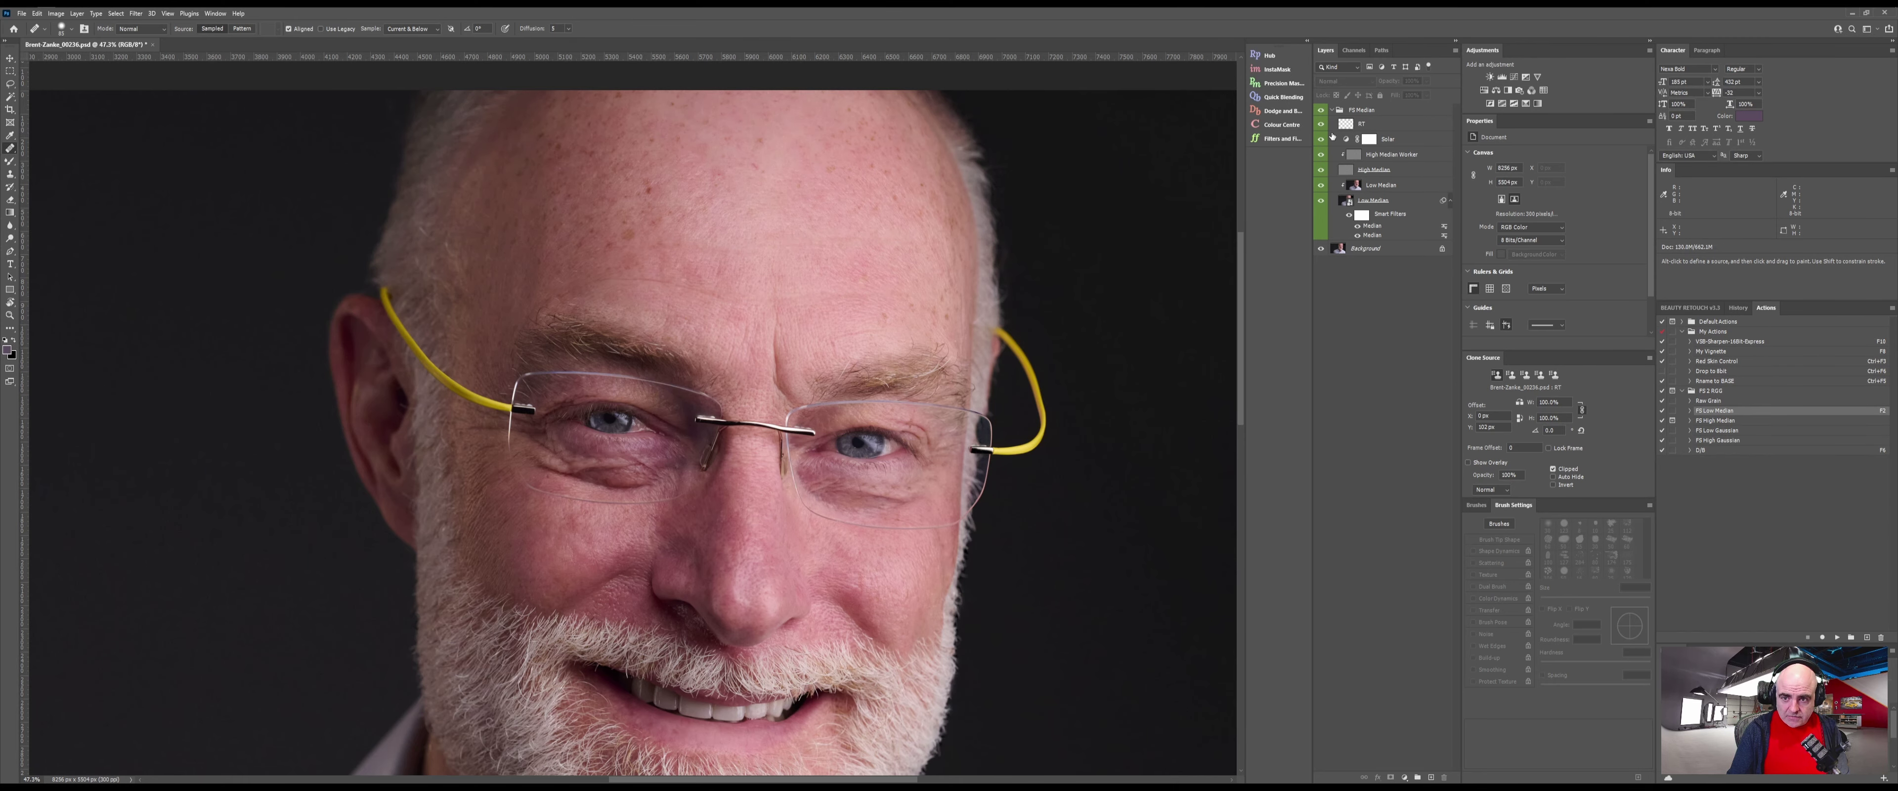
left_click(1323, 138)
left_click(1323, 138)
left_click(1348, 125)
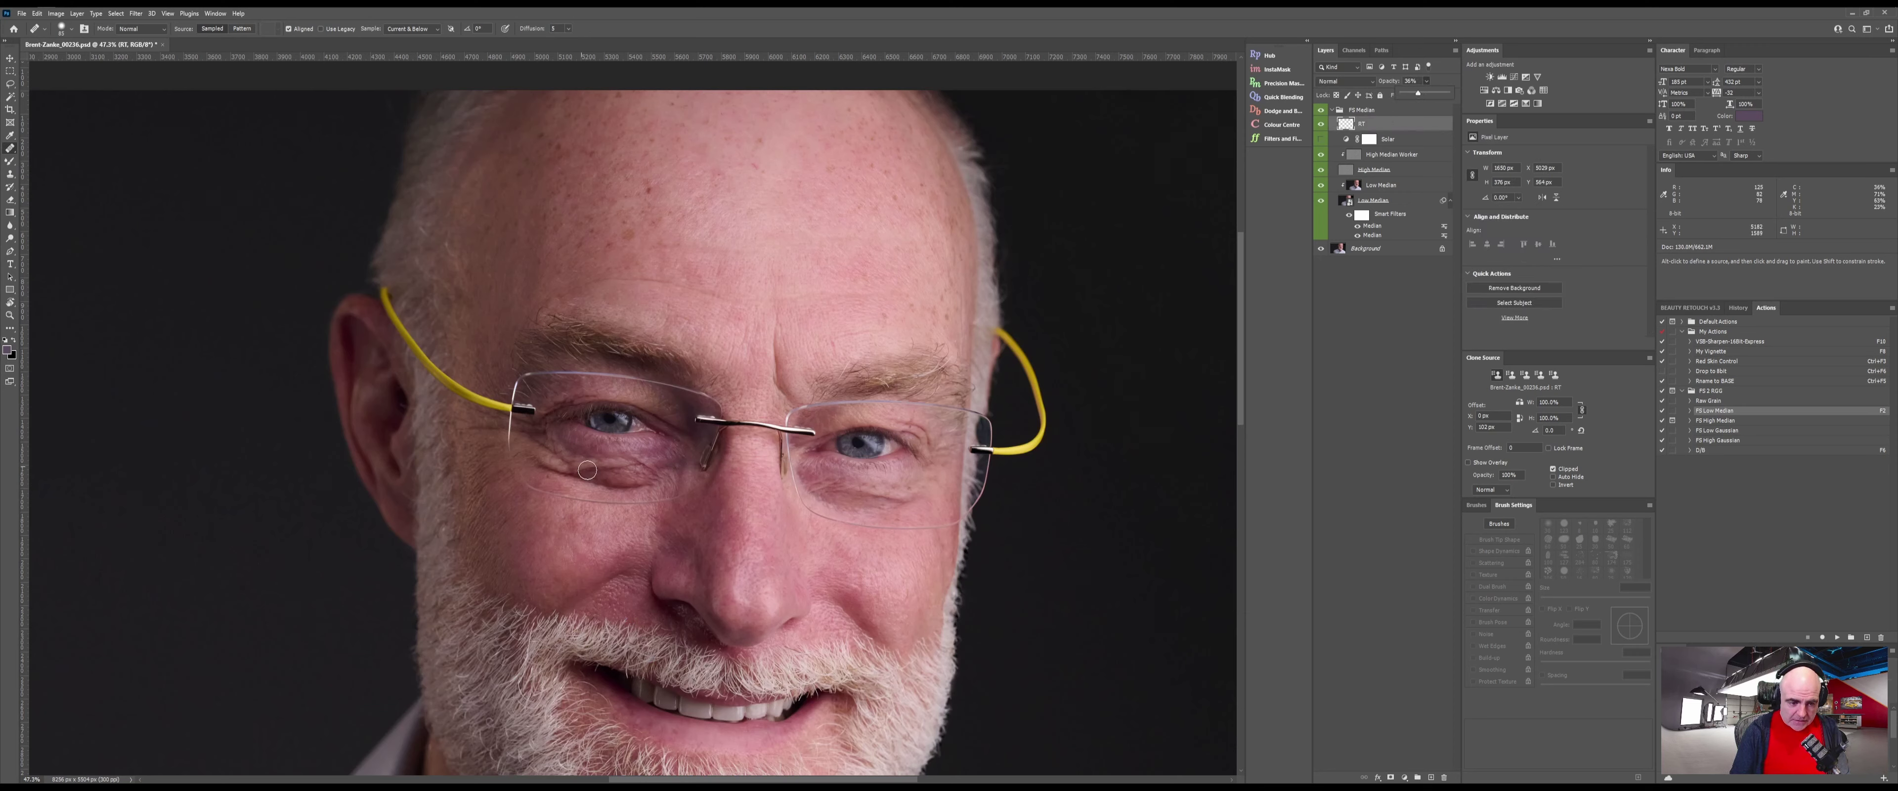
Create a new layer named "eye lines" and heal the wrinkles under both eyes on it
key("ctrl+shift+n")
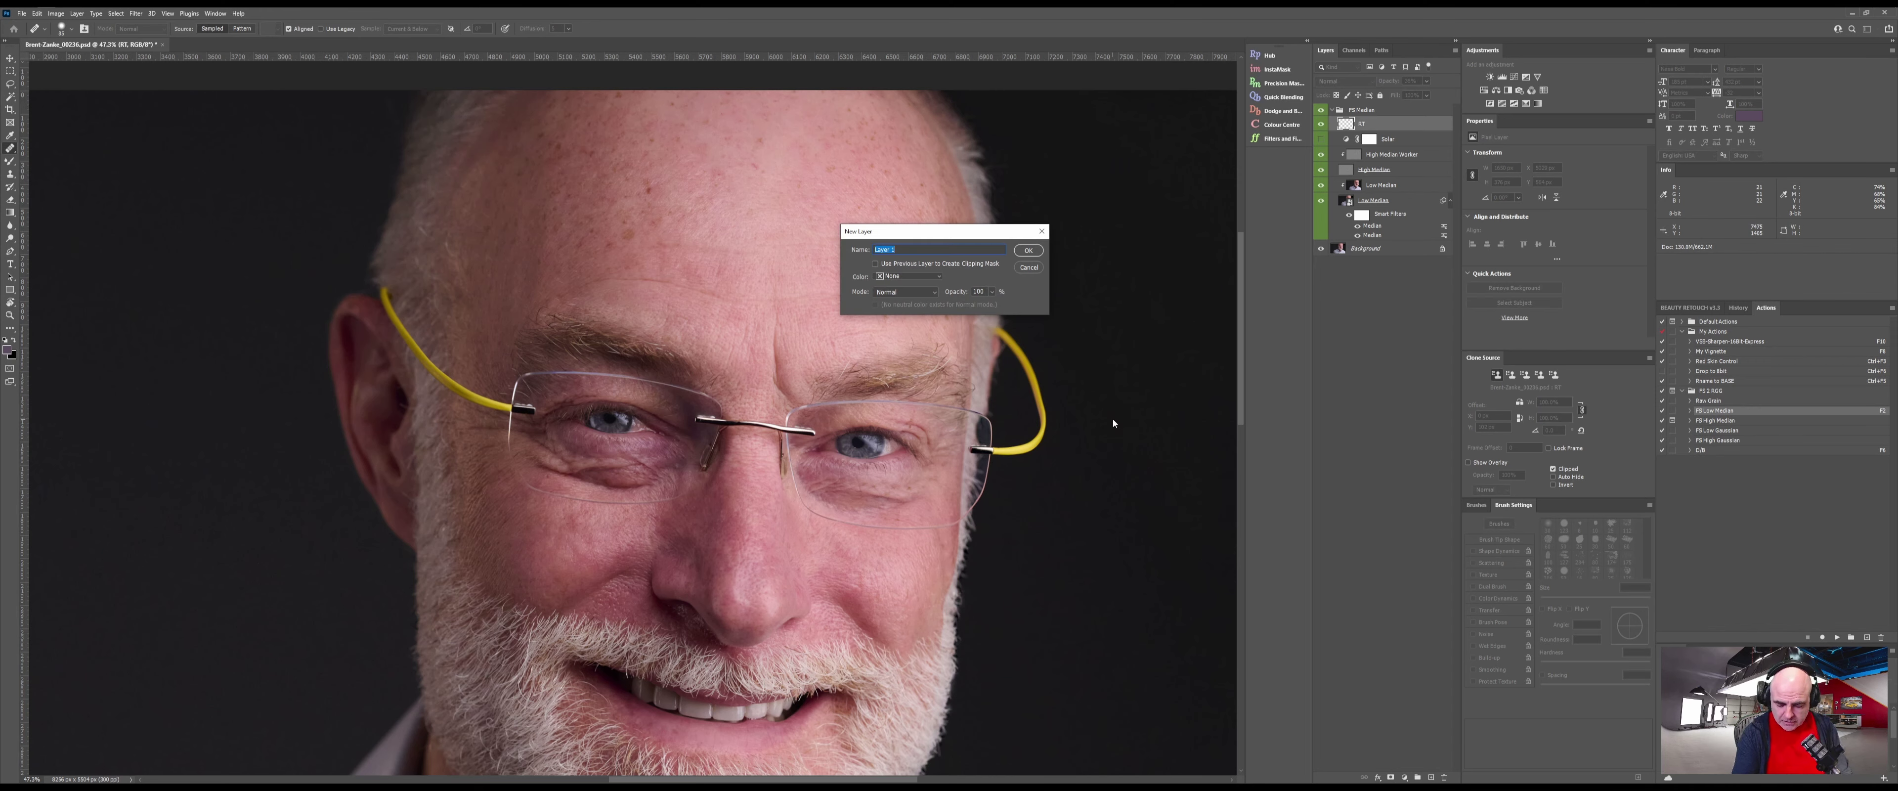
type("eye lines")
key("Return")
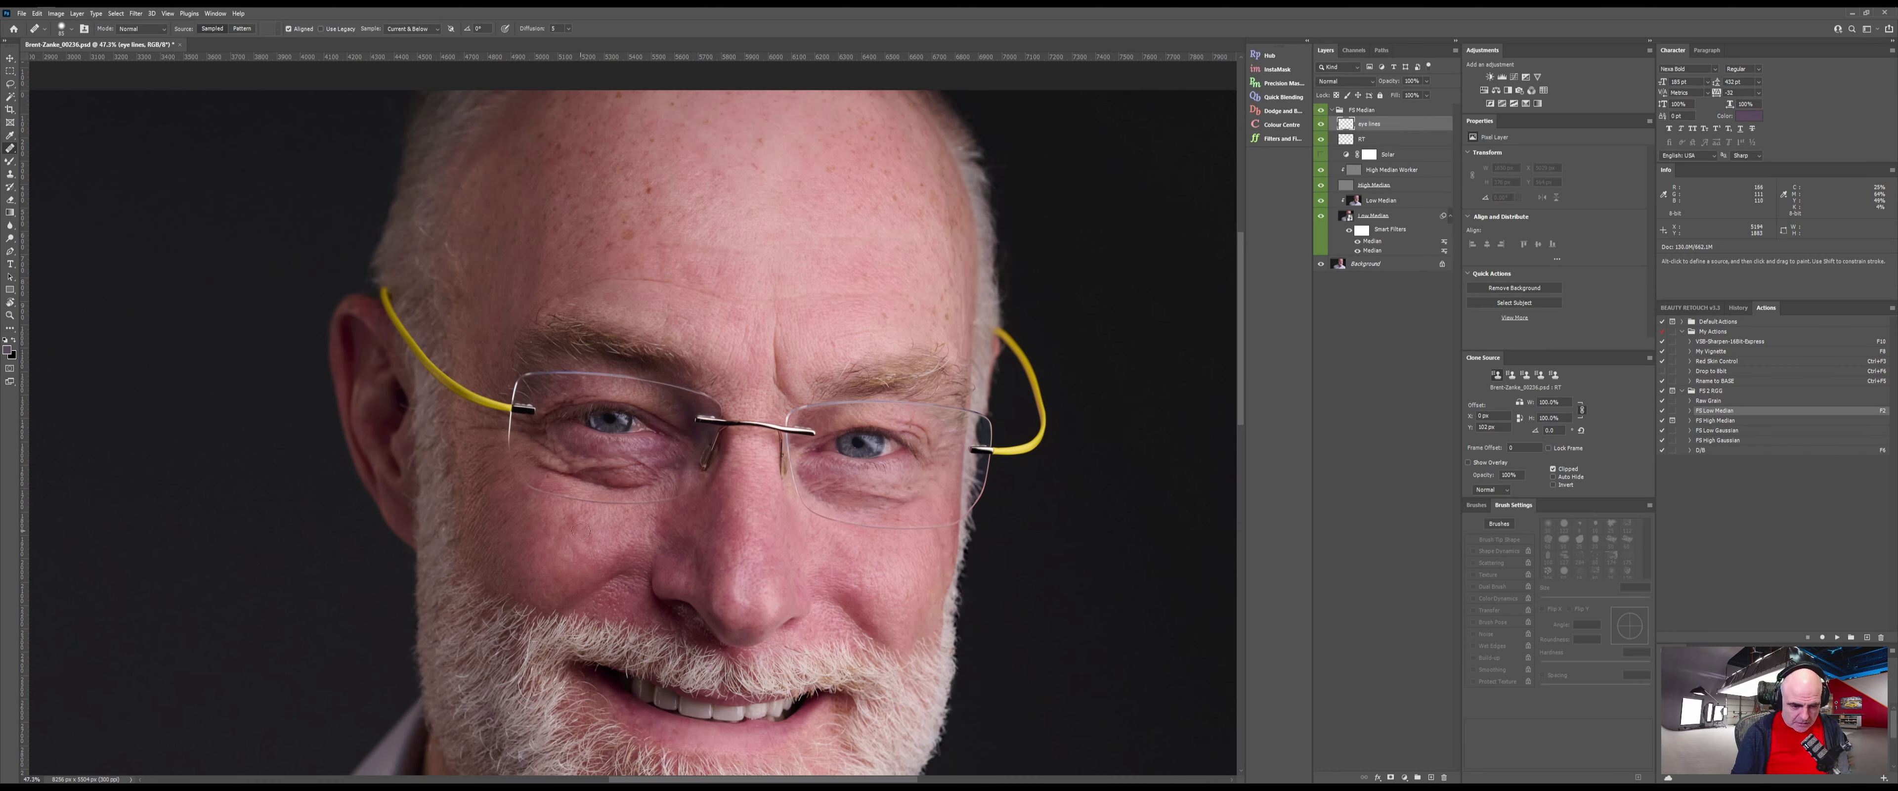
left_click(625, 517, "alt")
mouse_move(669, 472)
left_mouse_down()
mouse_move(583, 477)
mouse_move(542, 450)
mouse_move(678, 464)
mouse_move(561, 468)
mouse_move(536, 450)
mouse_move(601, 475)
left_mouse_up()
left_click(824, 535, "alt")
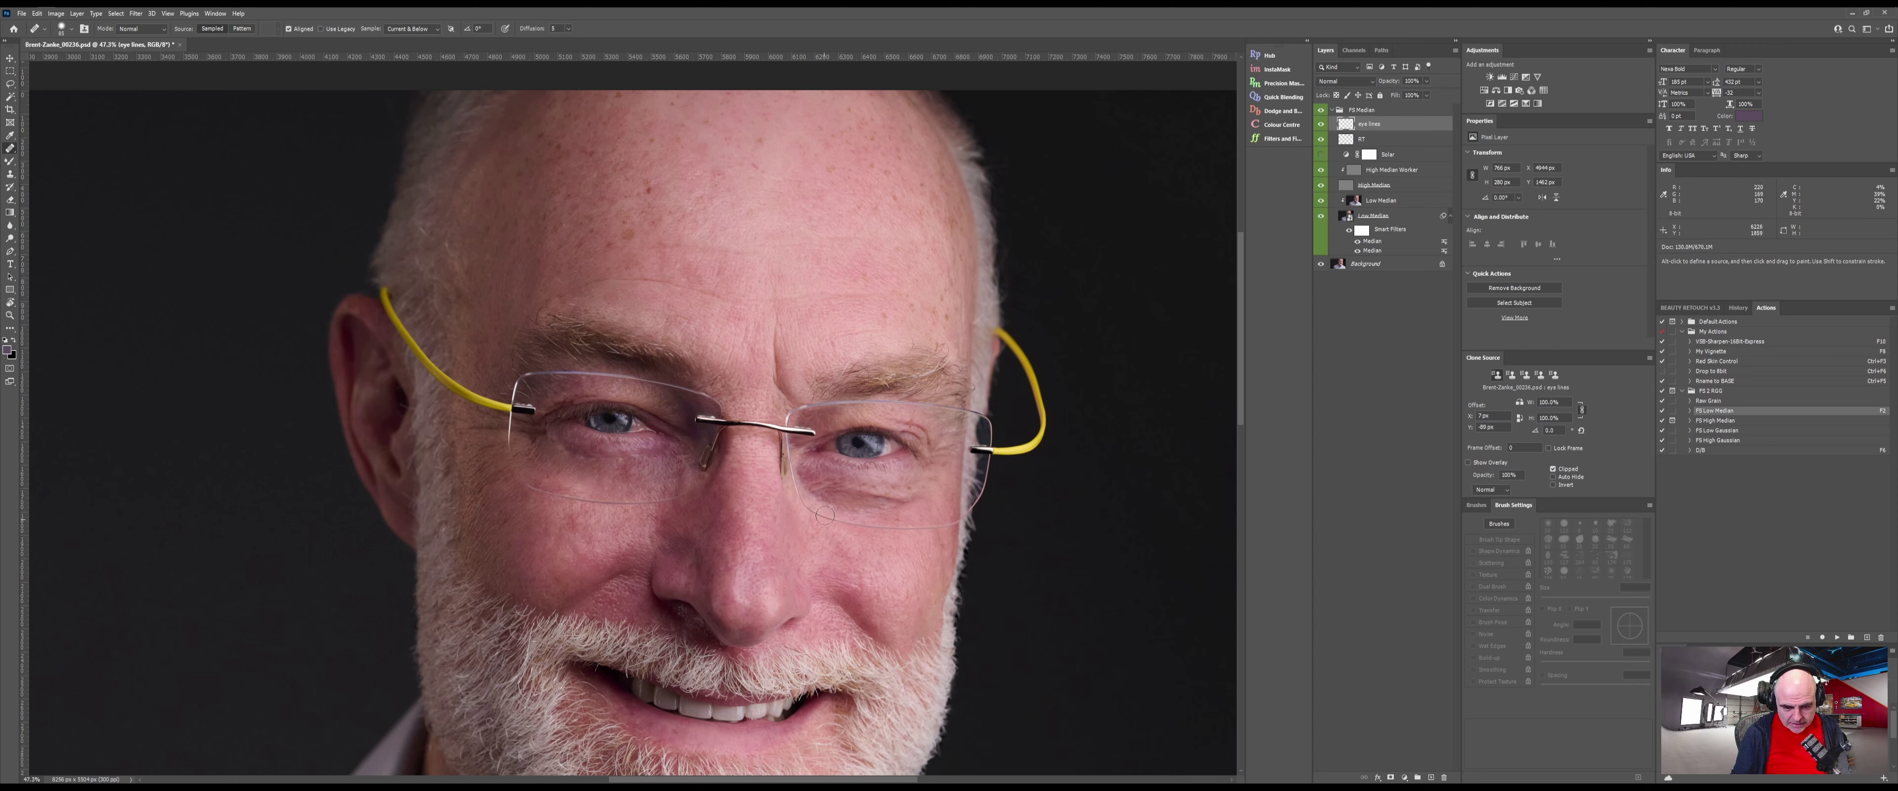
mouse_move(812, 481)
left_mouse_down()
mouse_move(910, 496)
mouse_move(815, 489)
left_mouse_up()
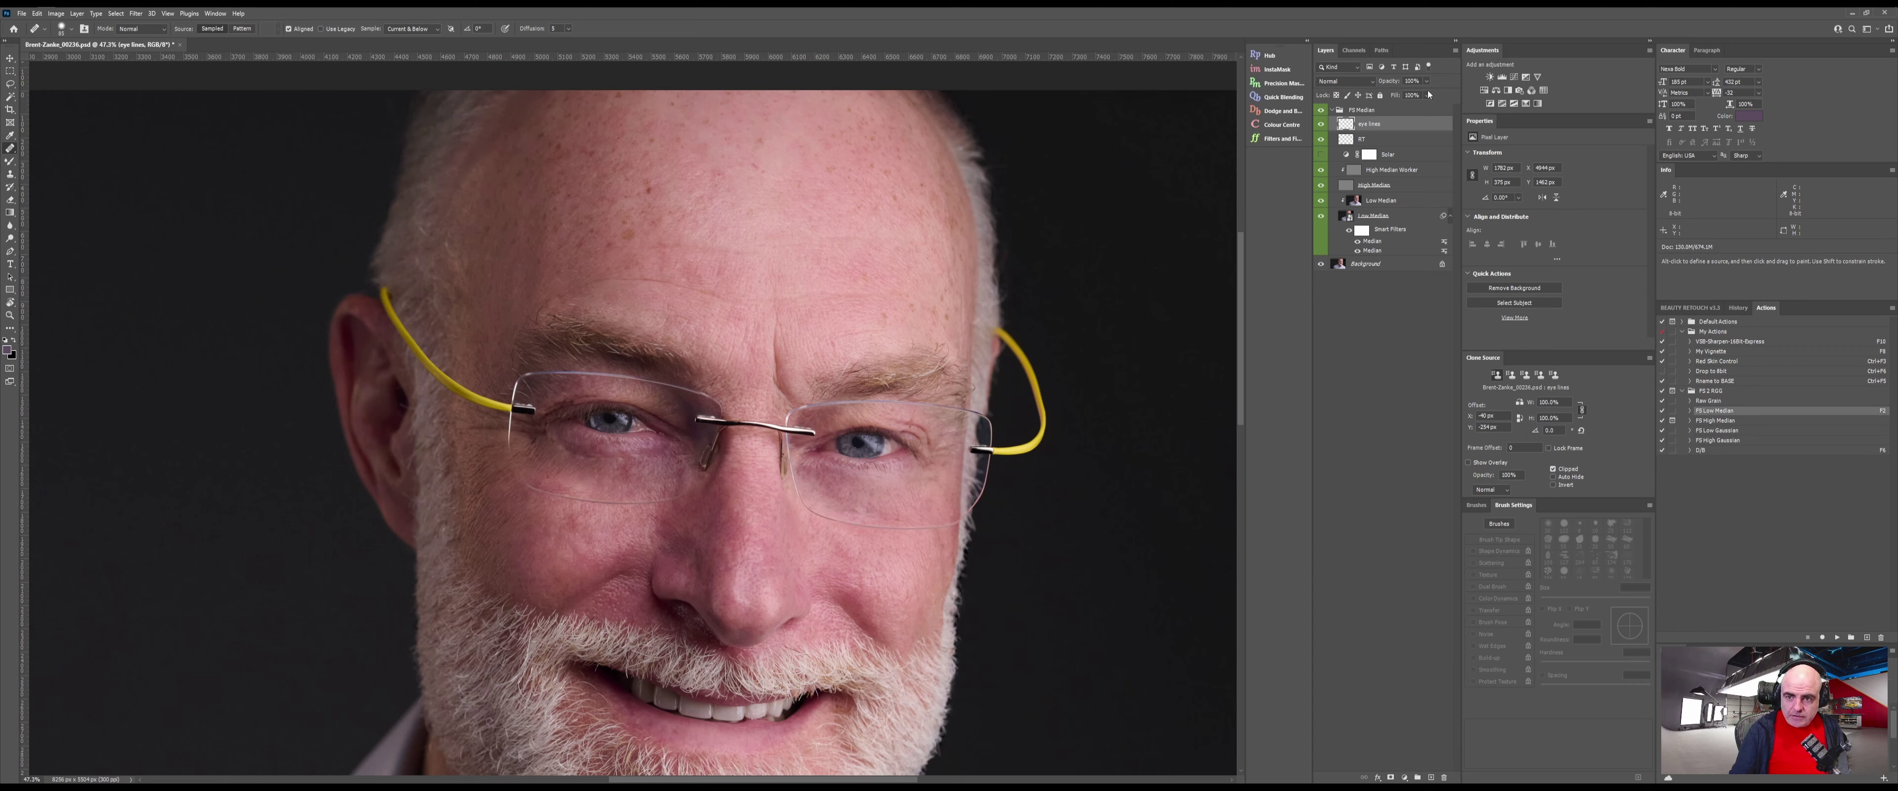
Reduce the eye lines layer's opacity to about 38% and compare the face with the layer hidden and shown
left_click(1426, 81)
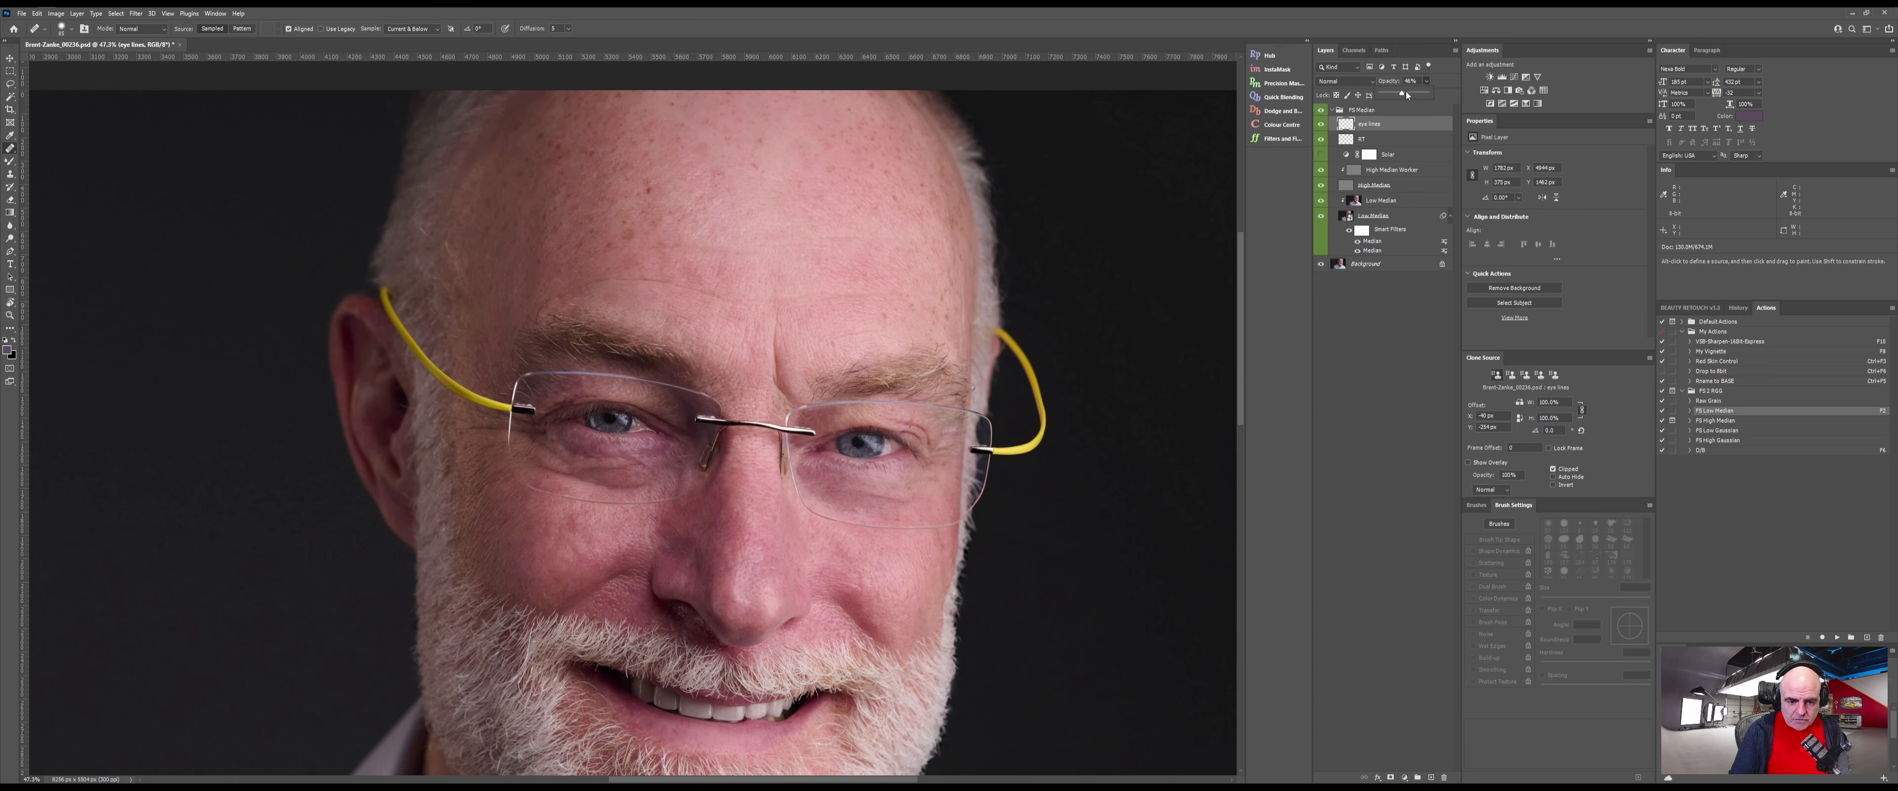
left_click_drag(1399, 94, 1395, 96)
left_click(1326, 123)
left_click(1321, 123)
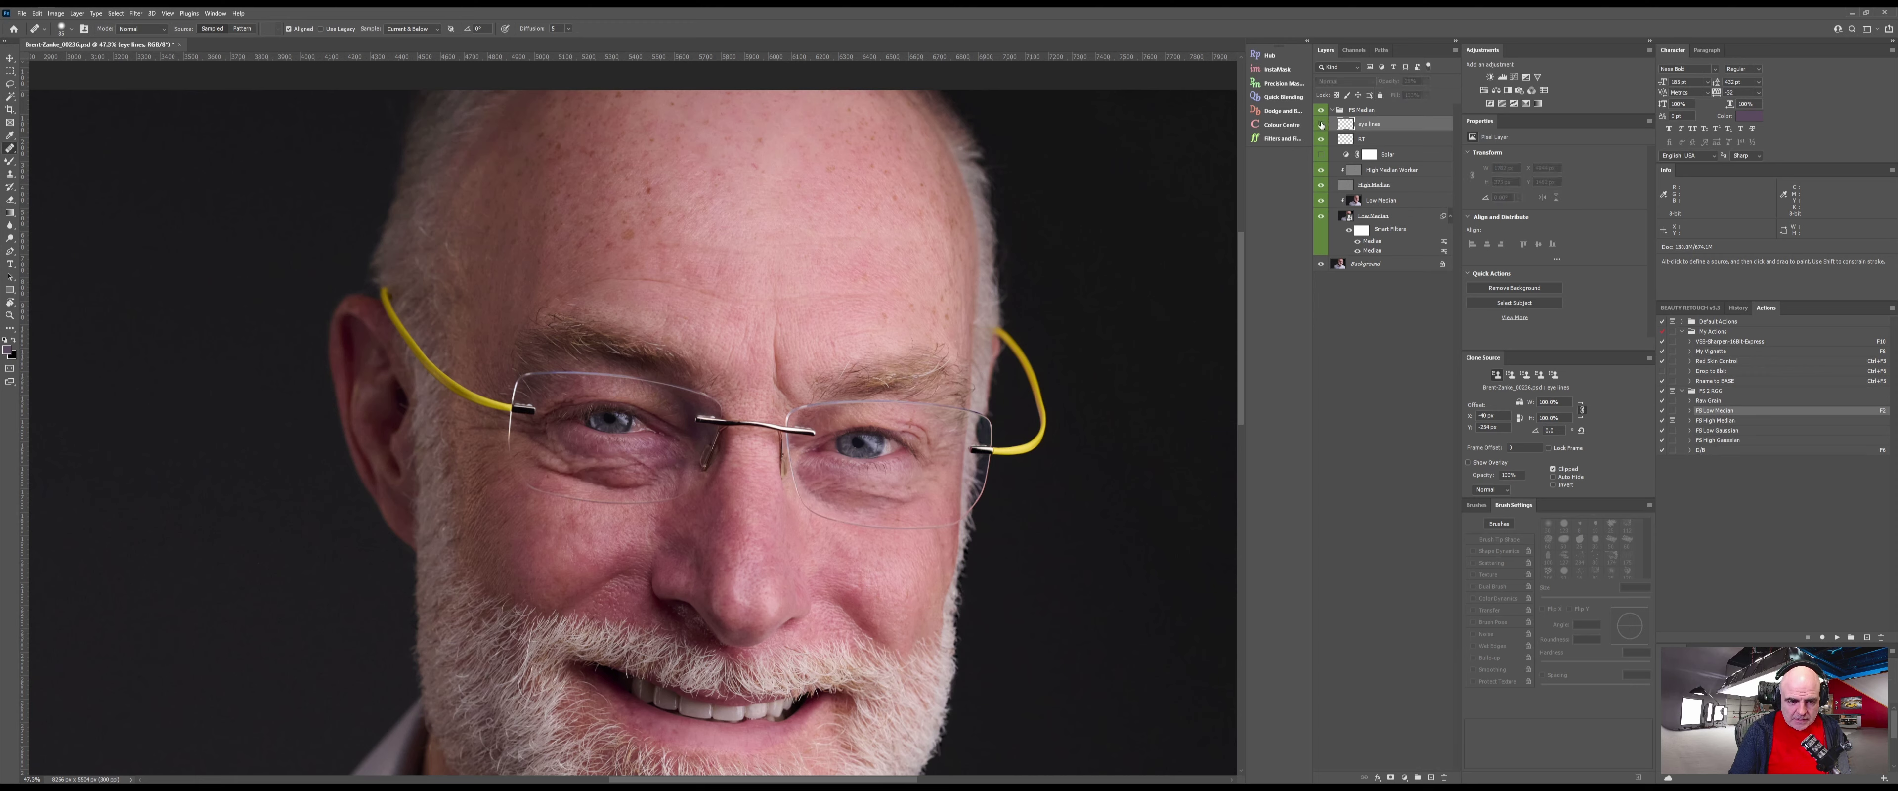
left_click(1321, 123)
left_click(1322, 124)
left_click(1322, 125)
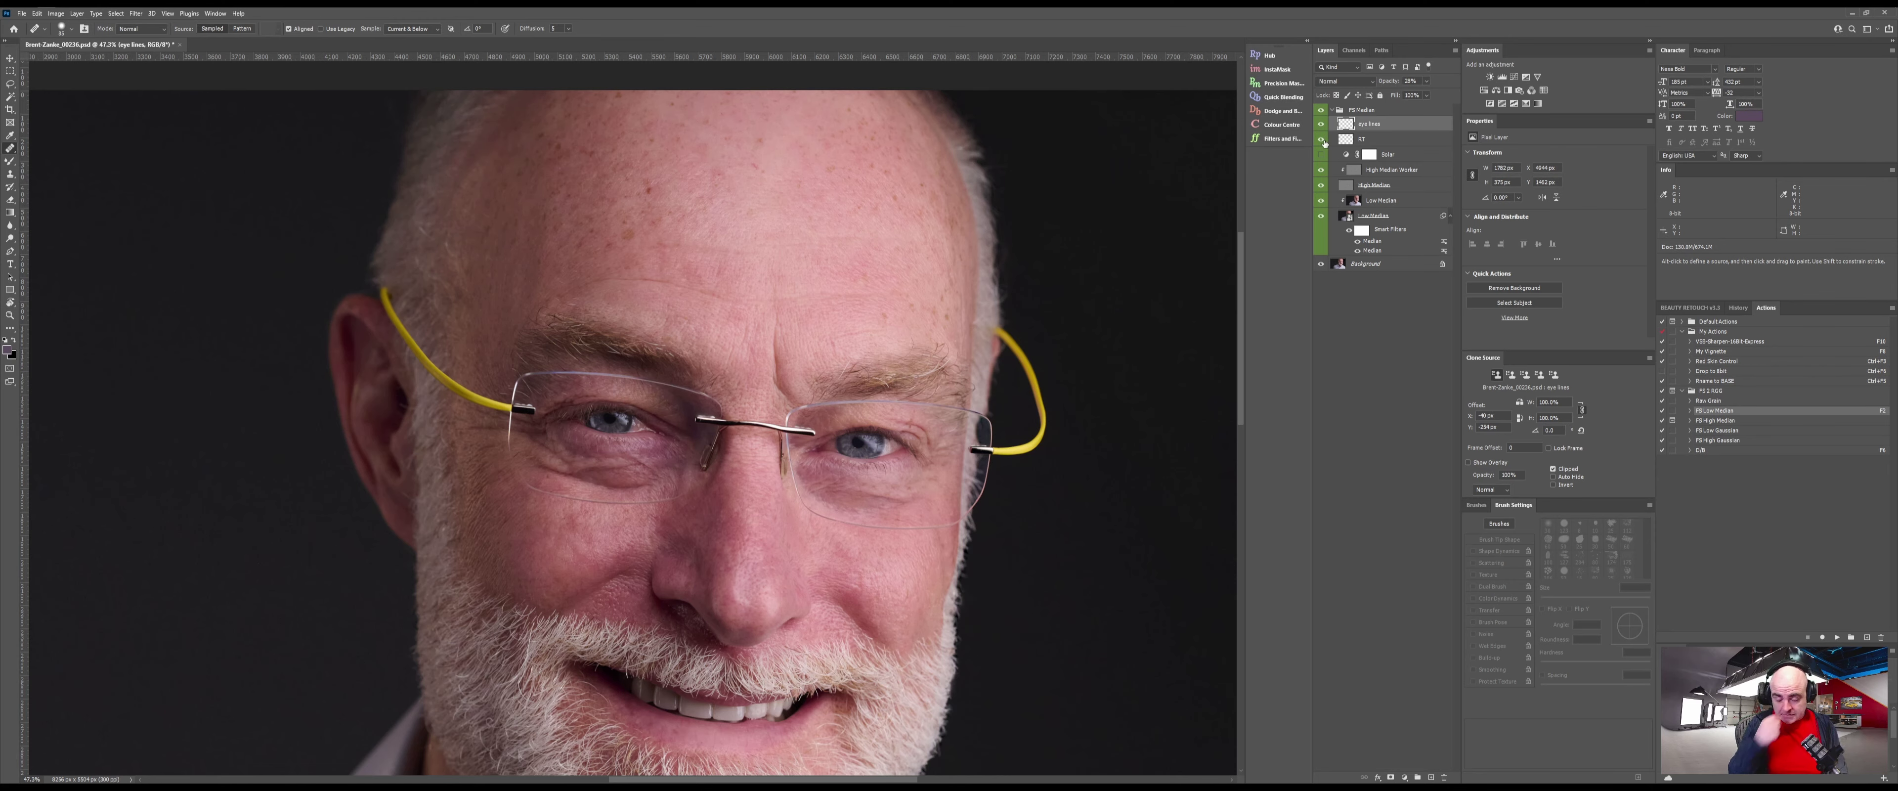
Collapse the FS Median group and run the Magic Smile action from the Retouching Academy tools
key("z")
left_click_drag(803, 457, 742, 457)
left_click_drag(742, 457, 815, 339)
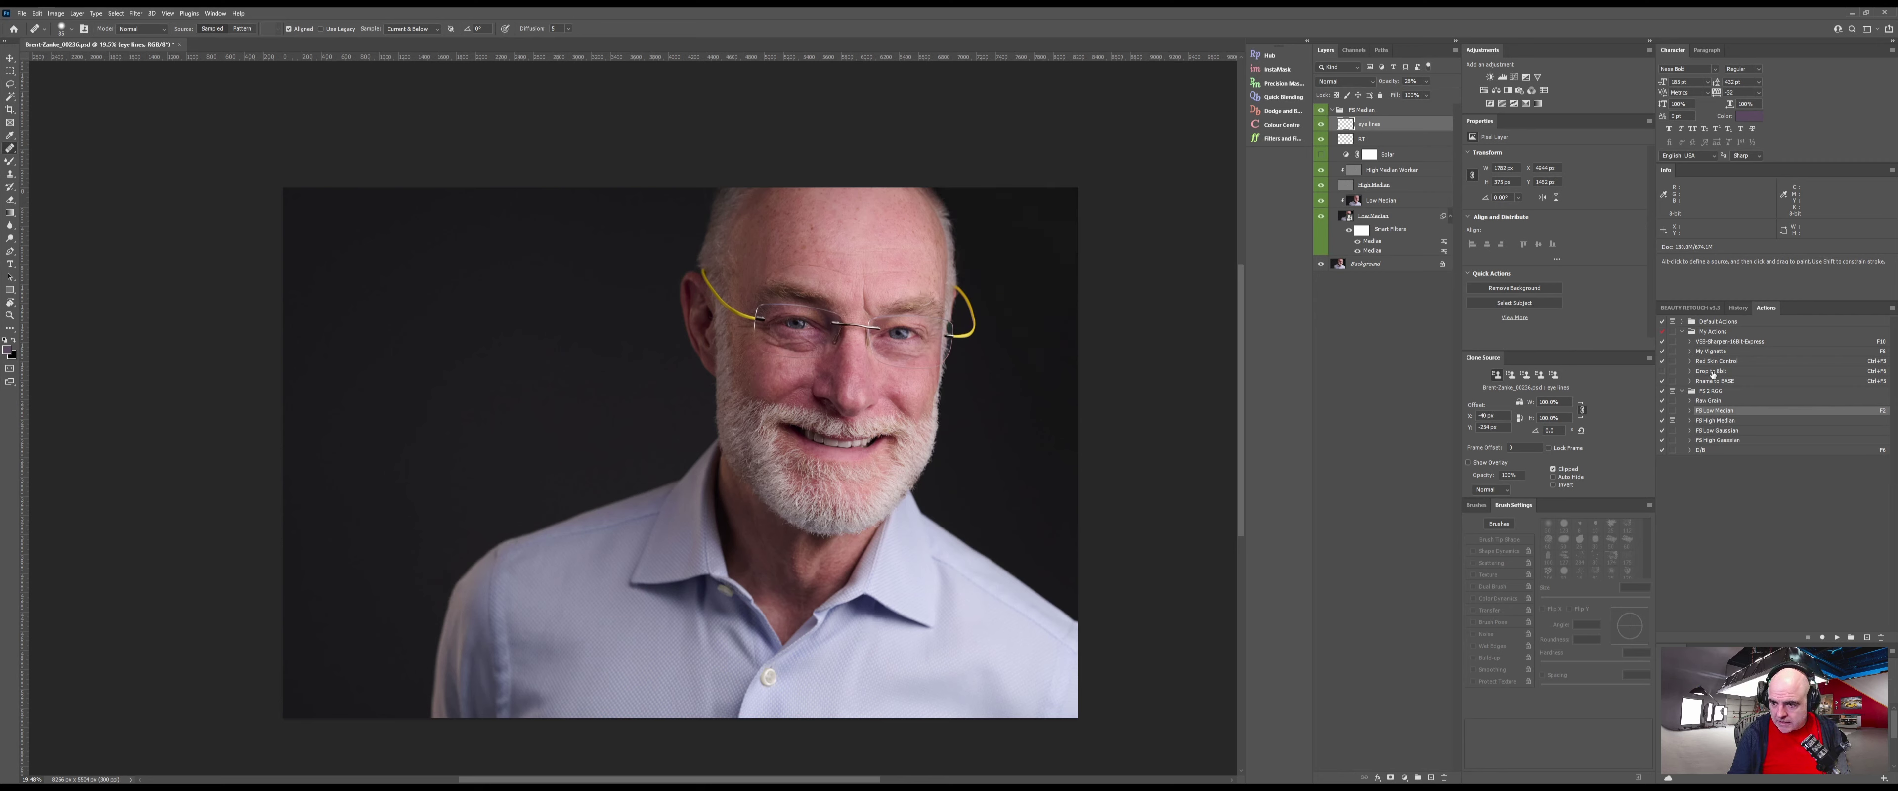
left_click(1695, 309)
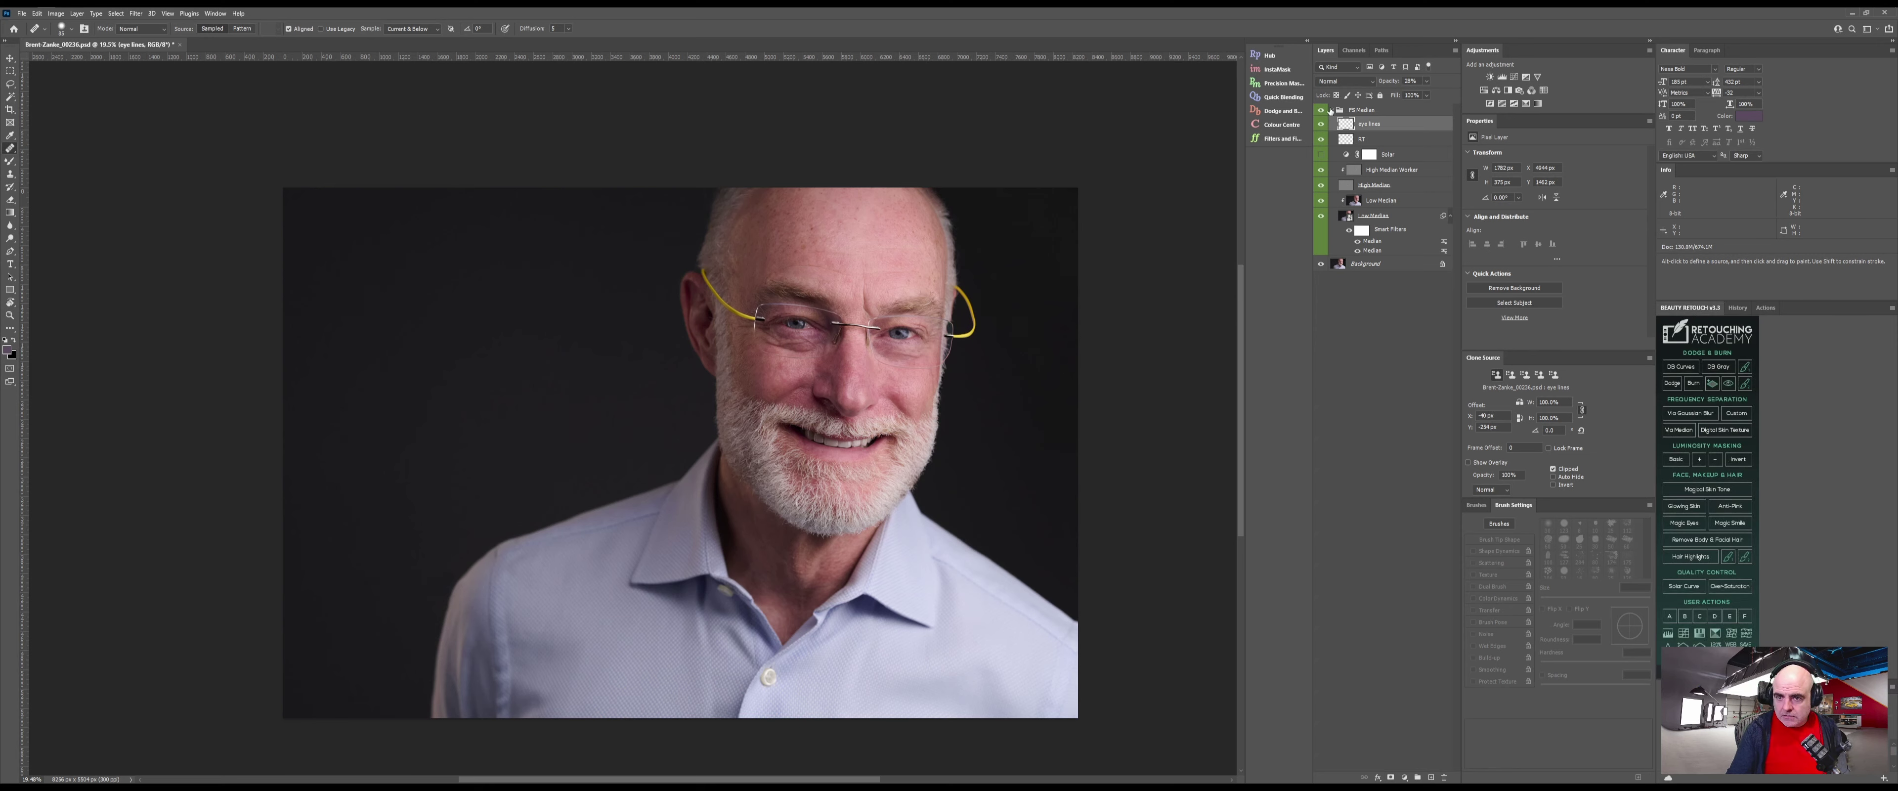
left_click(1333, 110)
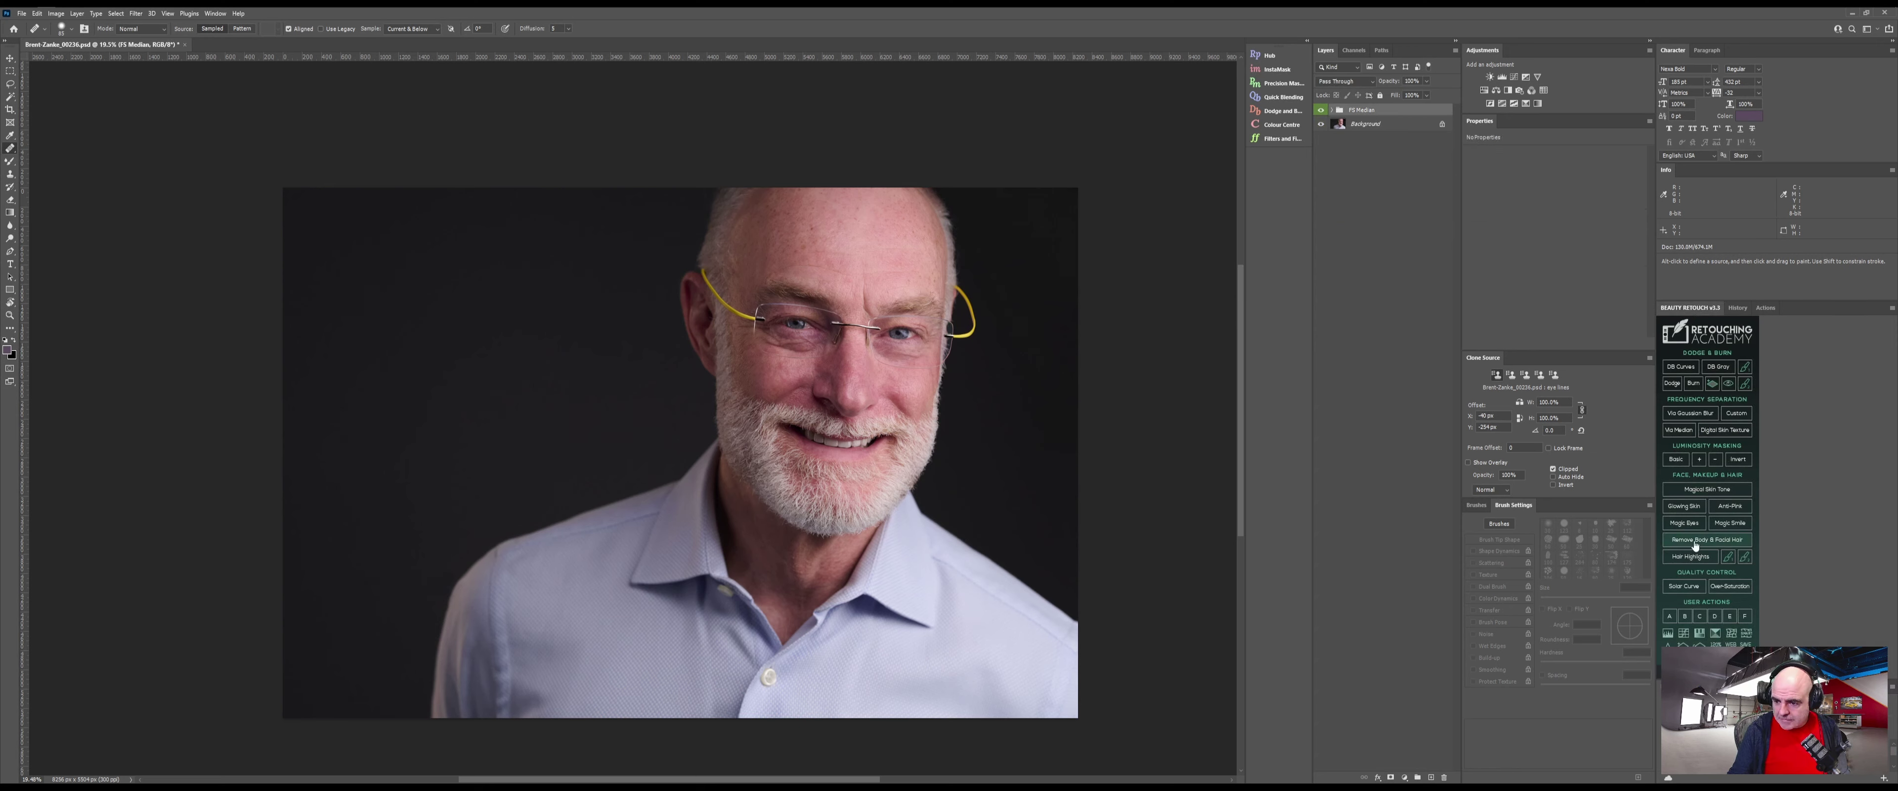
left_click(1731, 525)
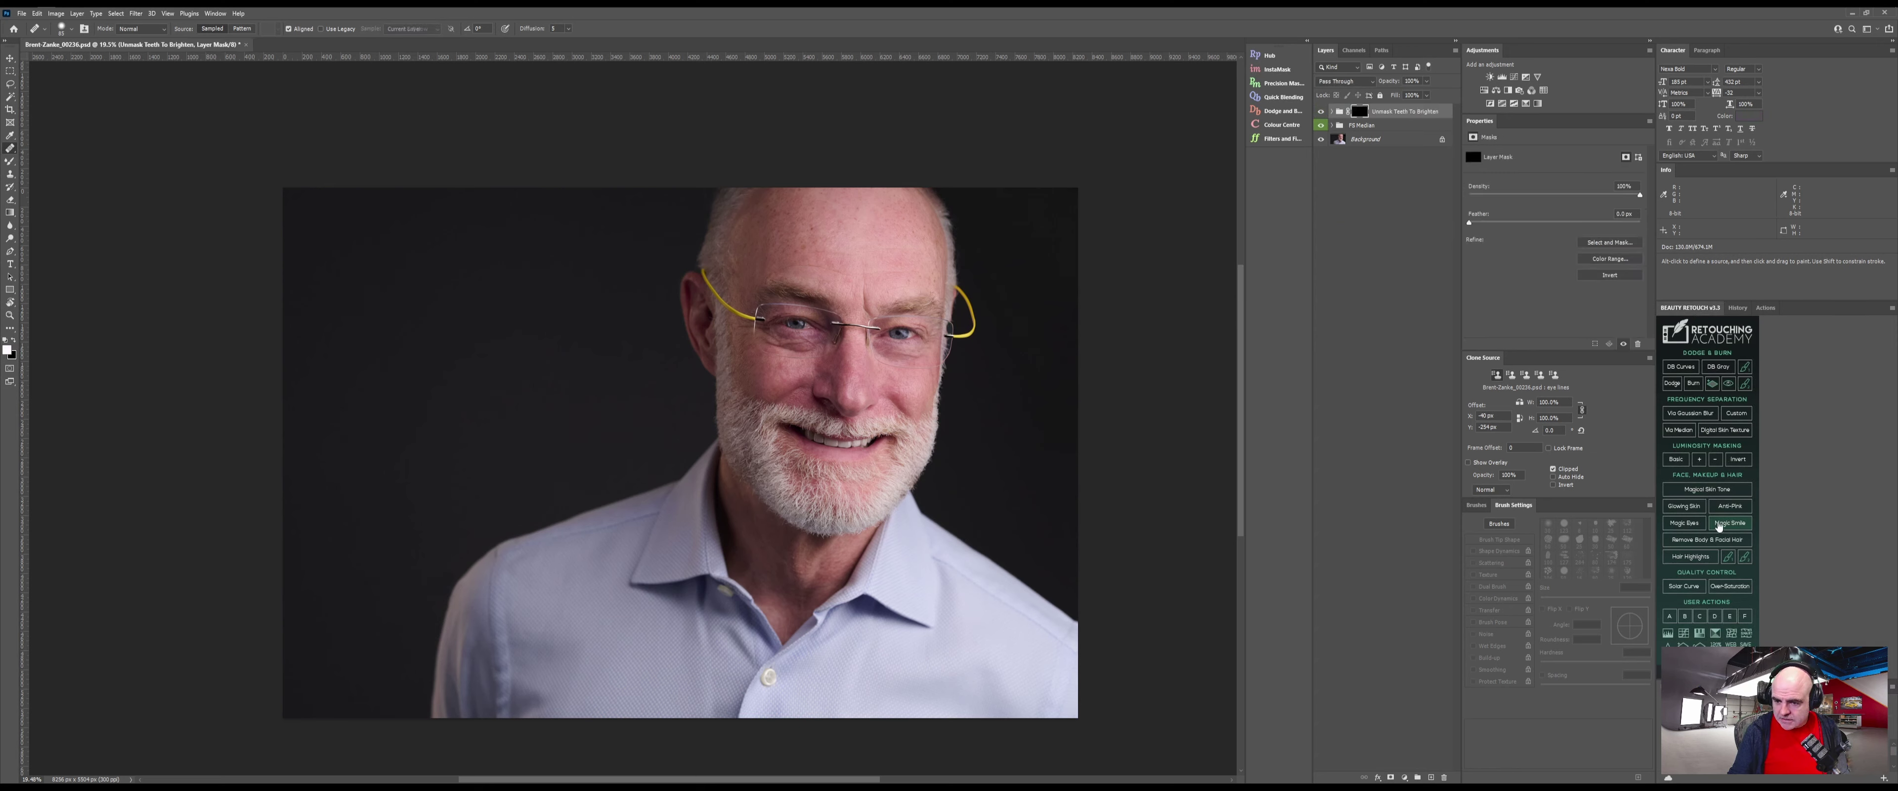
Brighten the teeth by painting white over them on the Magic Smile group's mask
key("z")
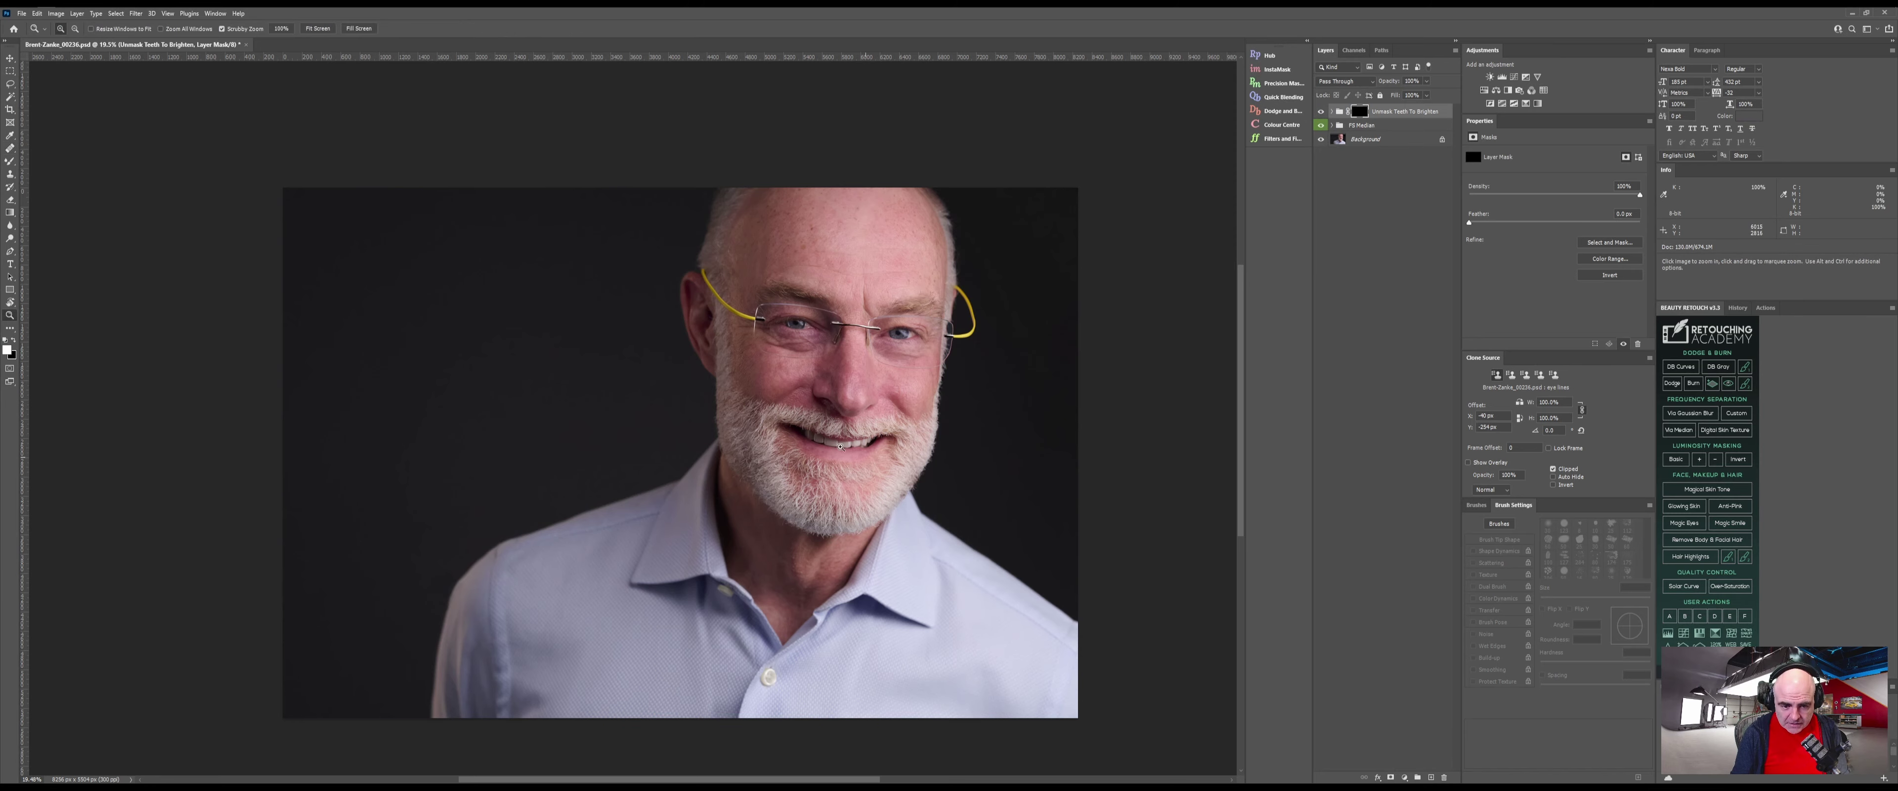
left_click_drag(840, 452, 988, 453)
key("b")
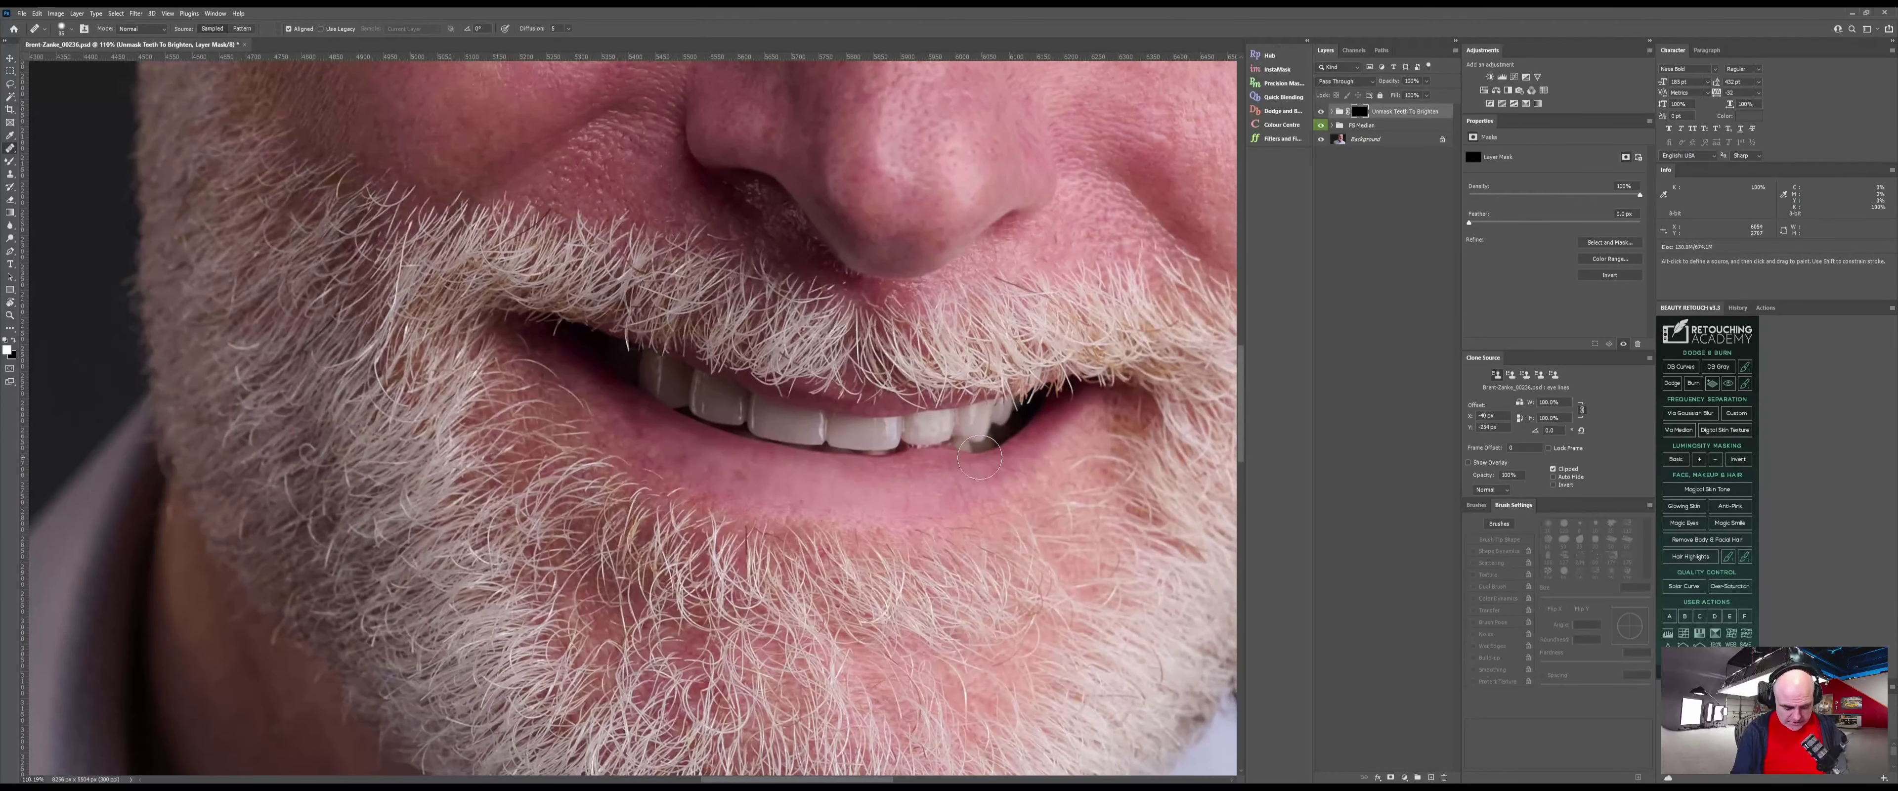
mouse_move(675, 386)
left_mouse_down()
mouse_move(775, 421)
mouse_move(904, 431)
mouse_move(1022, 406)
mouse_move(840, 430)
mouse_move(696, 398)
mouse_move(627, 343)
mouse_move(800, 423)
left_mouse_up()
key("z")
left_click_drag(853, 468, 696, 471)
key("b")
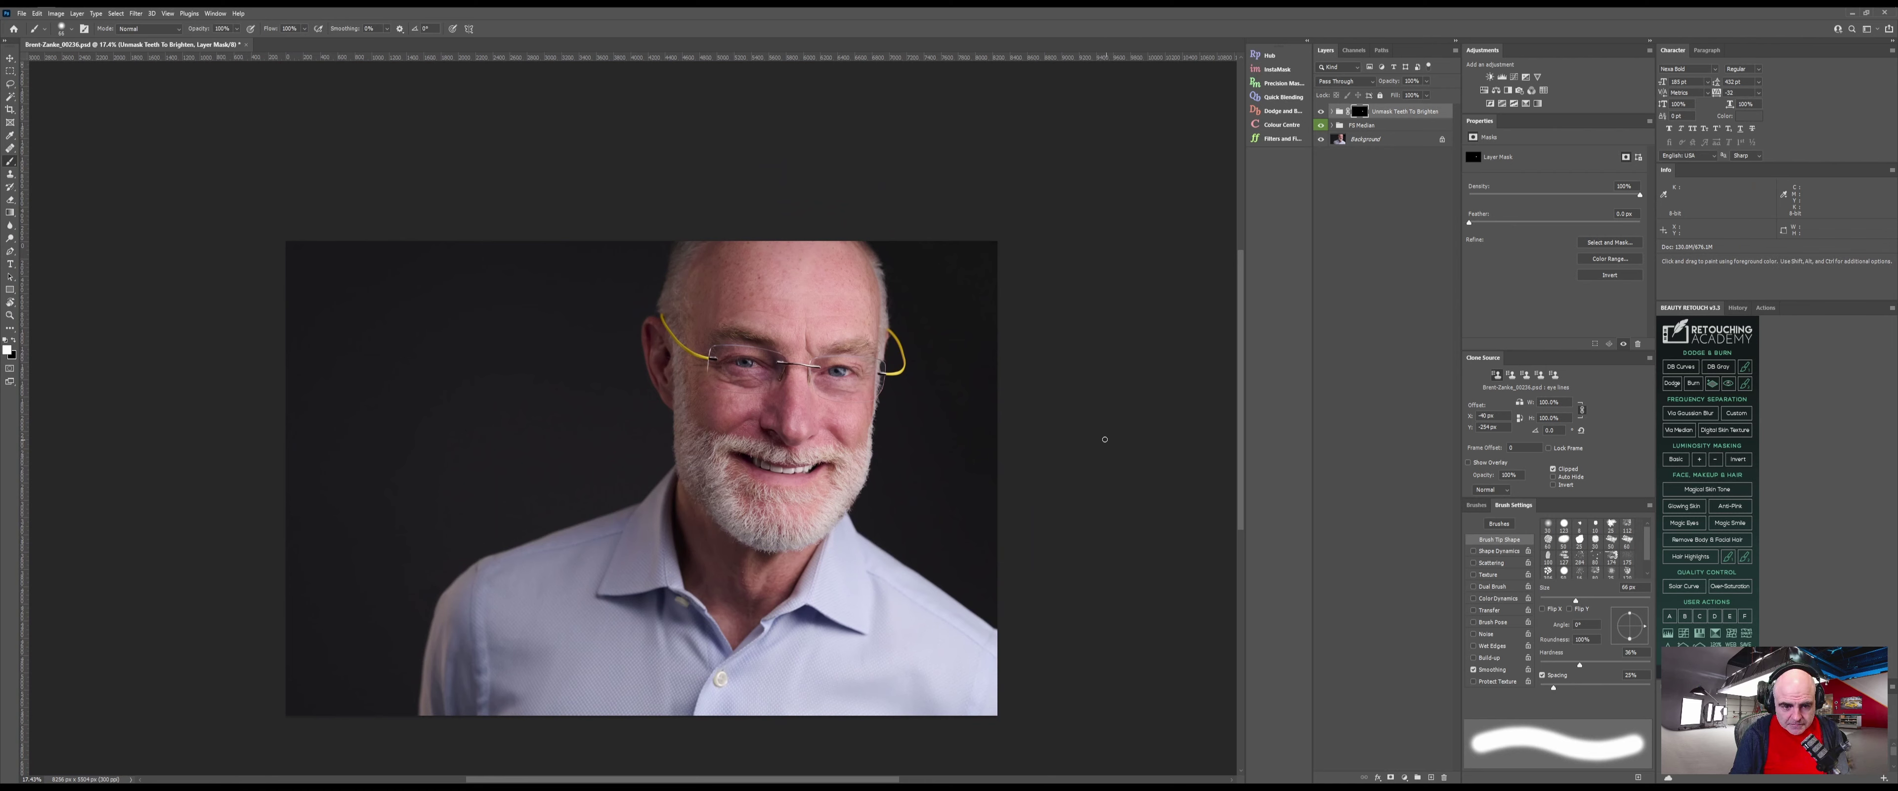
Heal the frown lines between the eyebrows on the forehead healing layer in the FS Median group and adjust that layer's opacity
left_click(1332, 125)
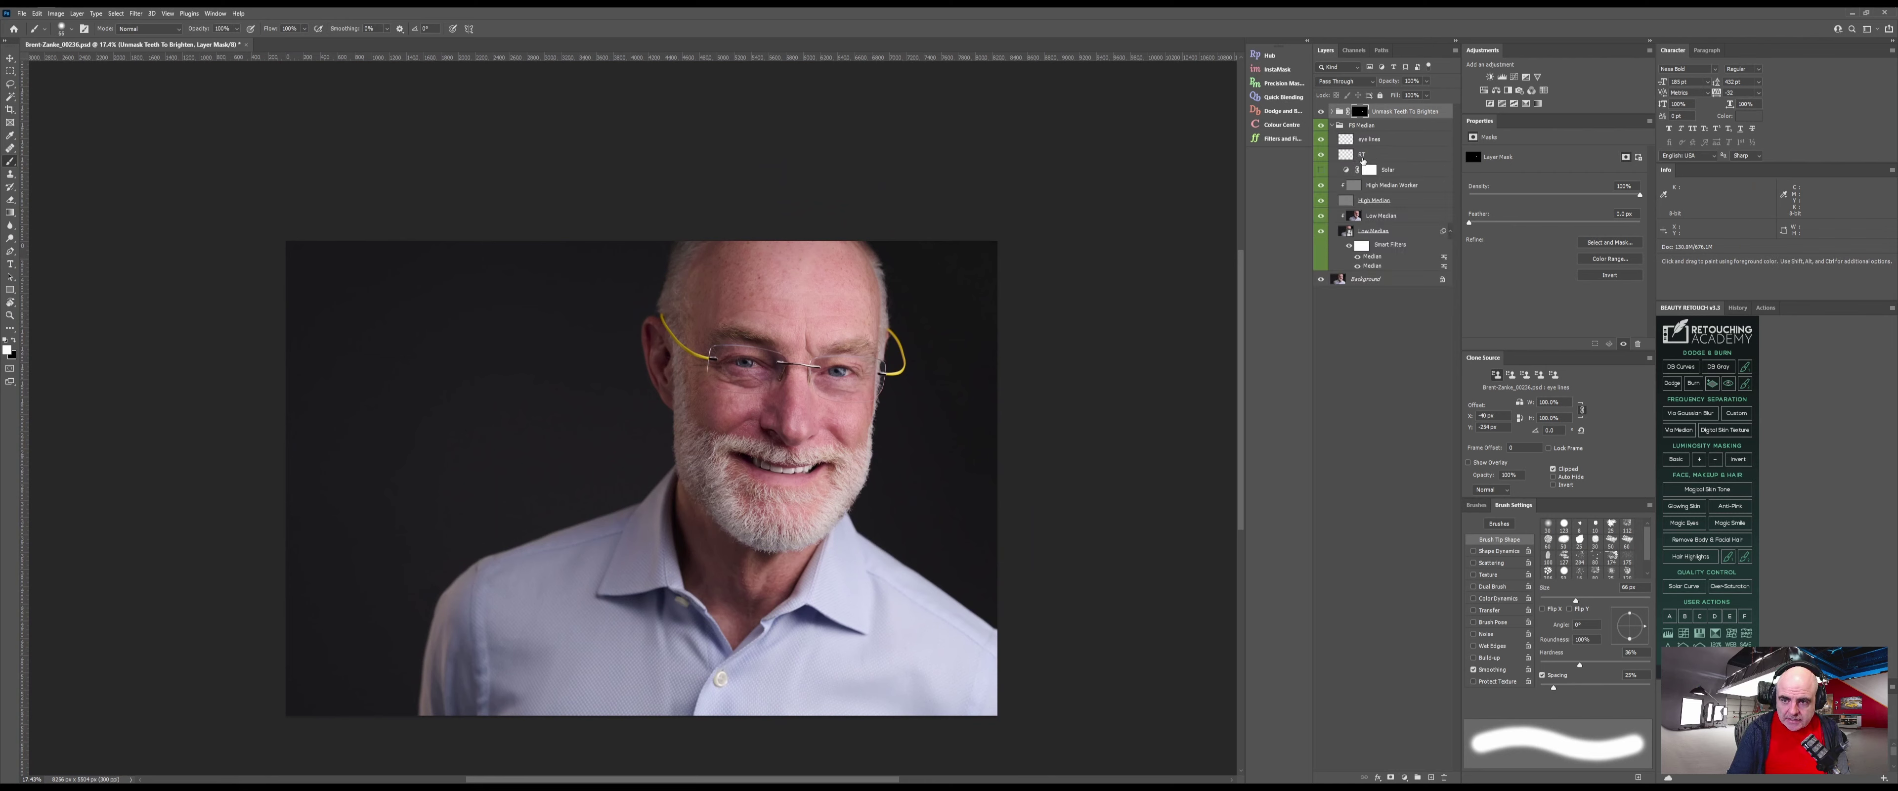
left_click(1347, 157)
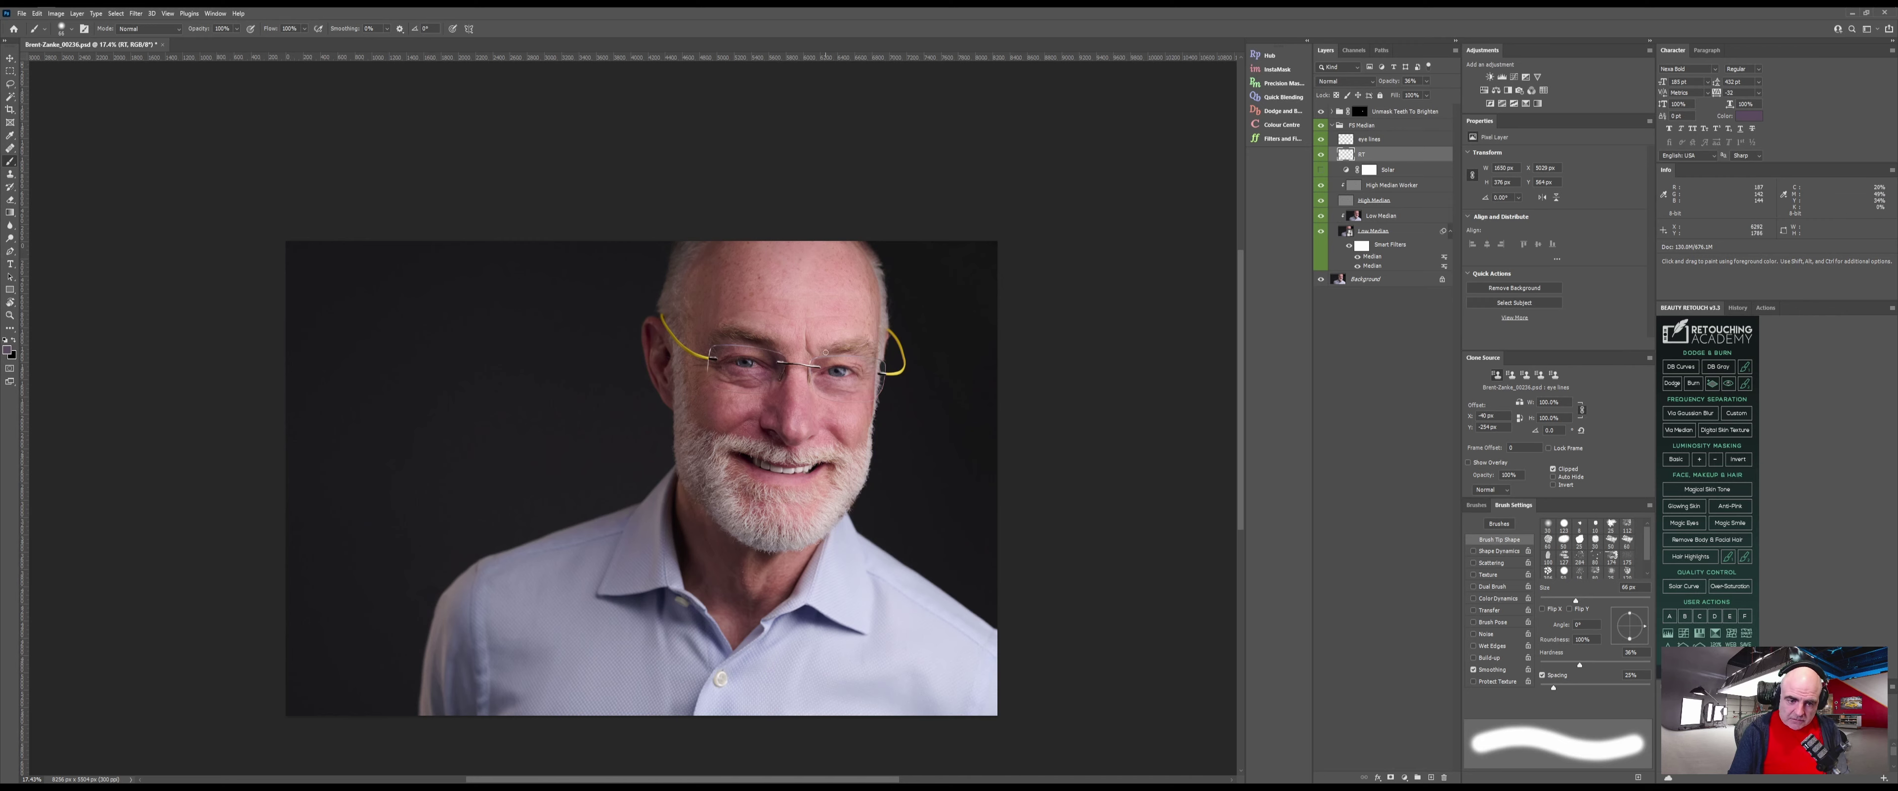
scroll(810, 341, "up", 4)
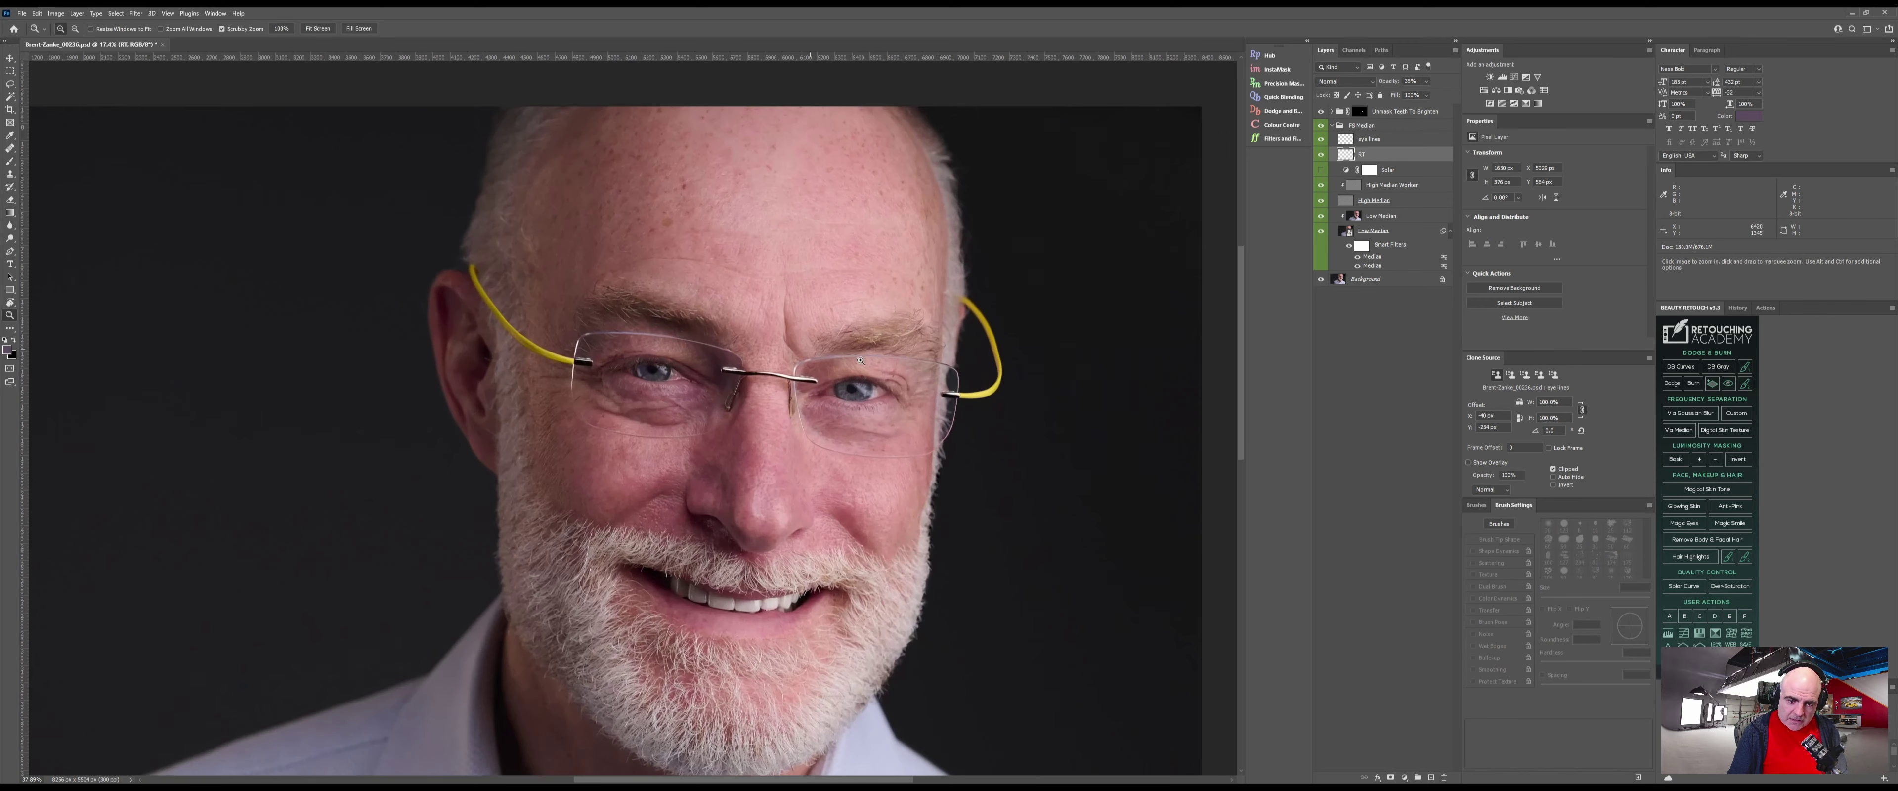
key("shift+b")
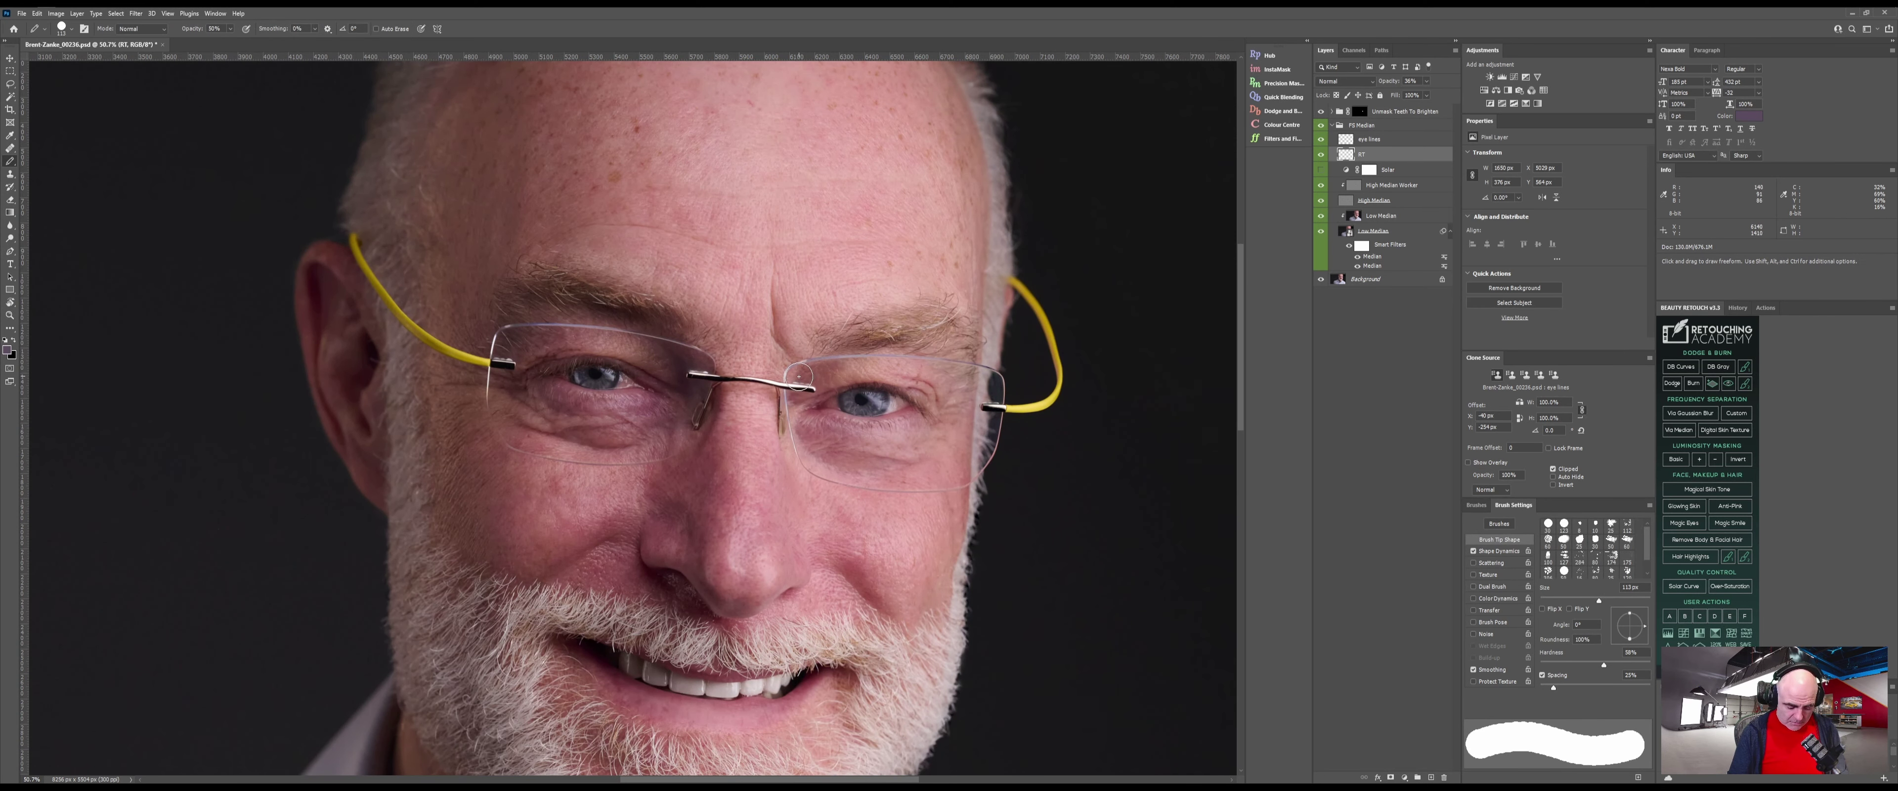
key("j")
left_click(740, 270, "alt")
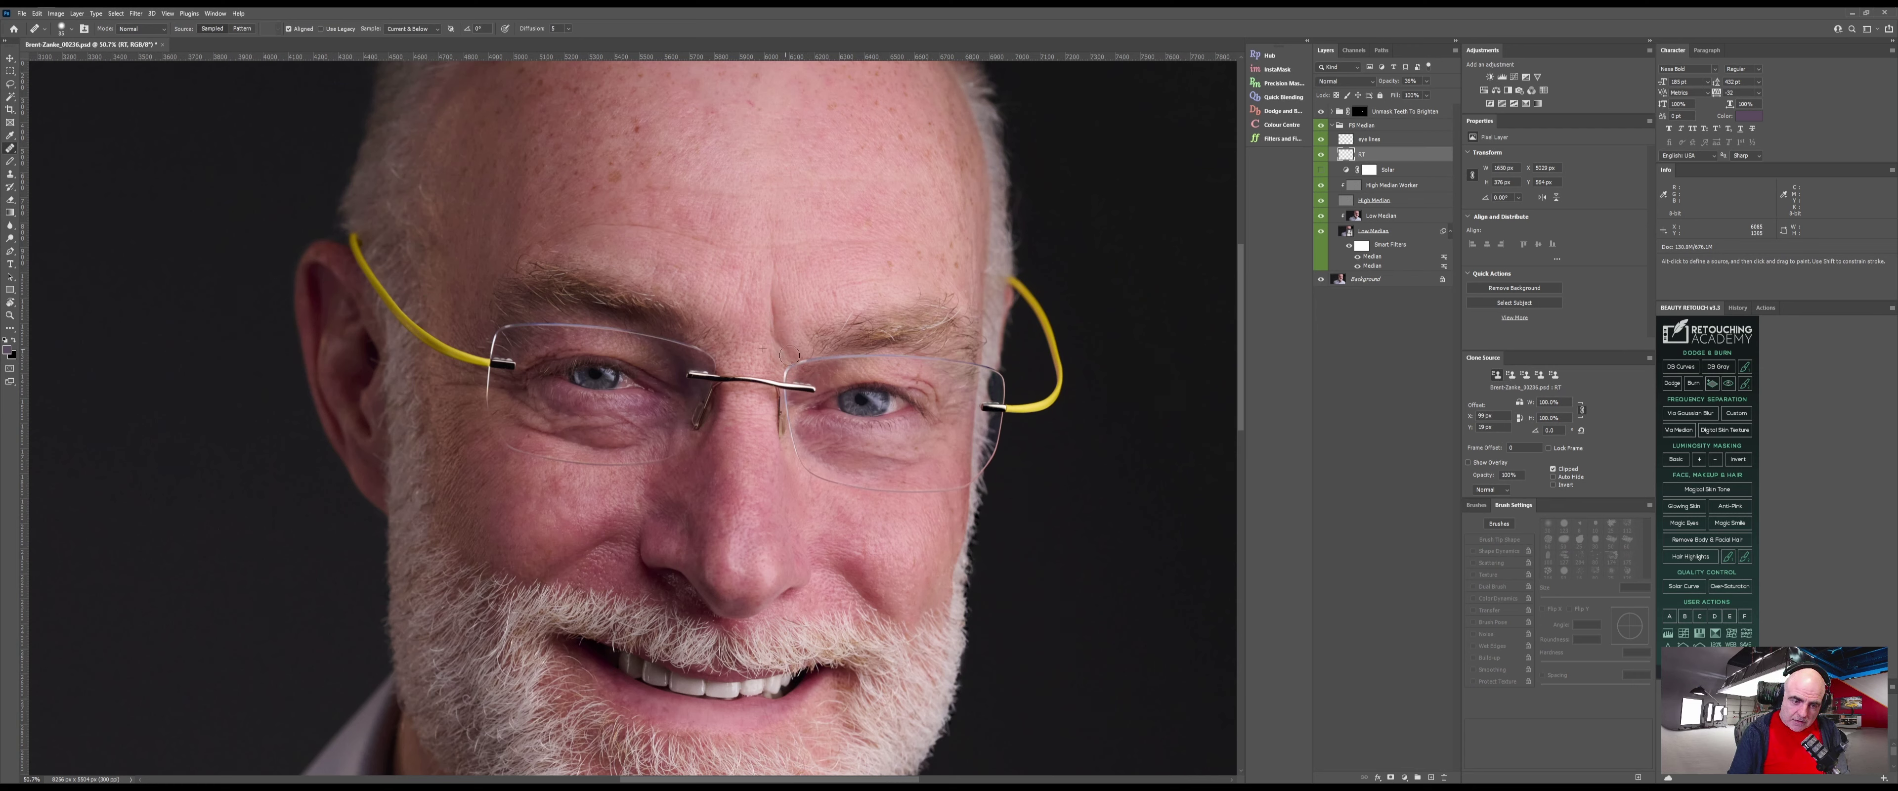
mouse_move(775, 311)
left_mouse_down()
mouse_move(779, 350)
mouse_move(767, 325)
left_mouse_up()
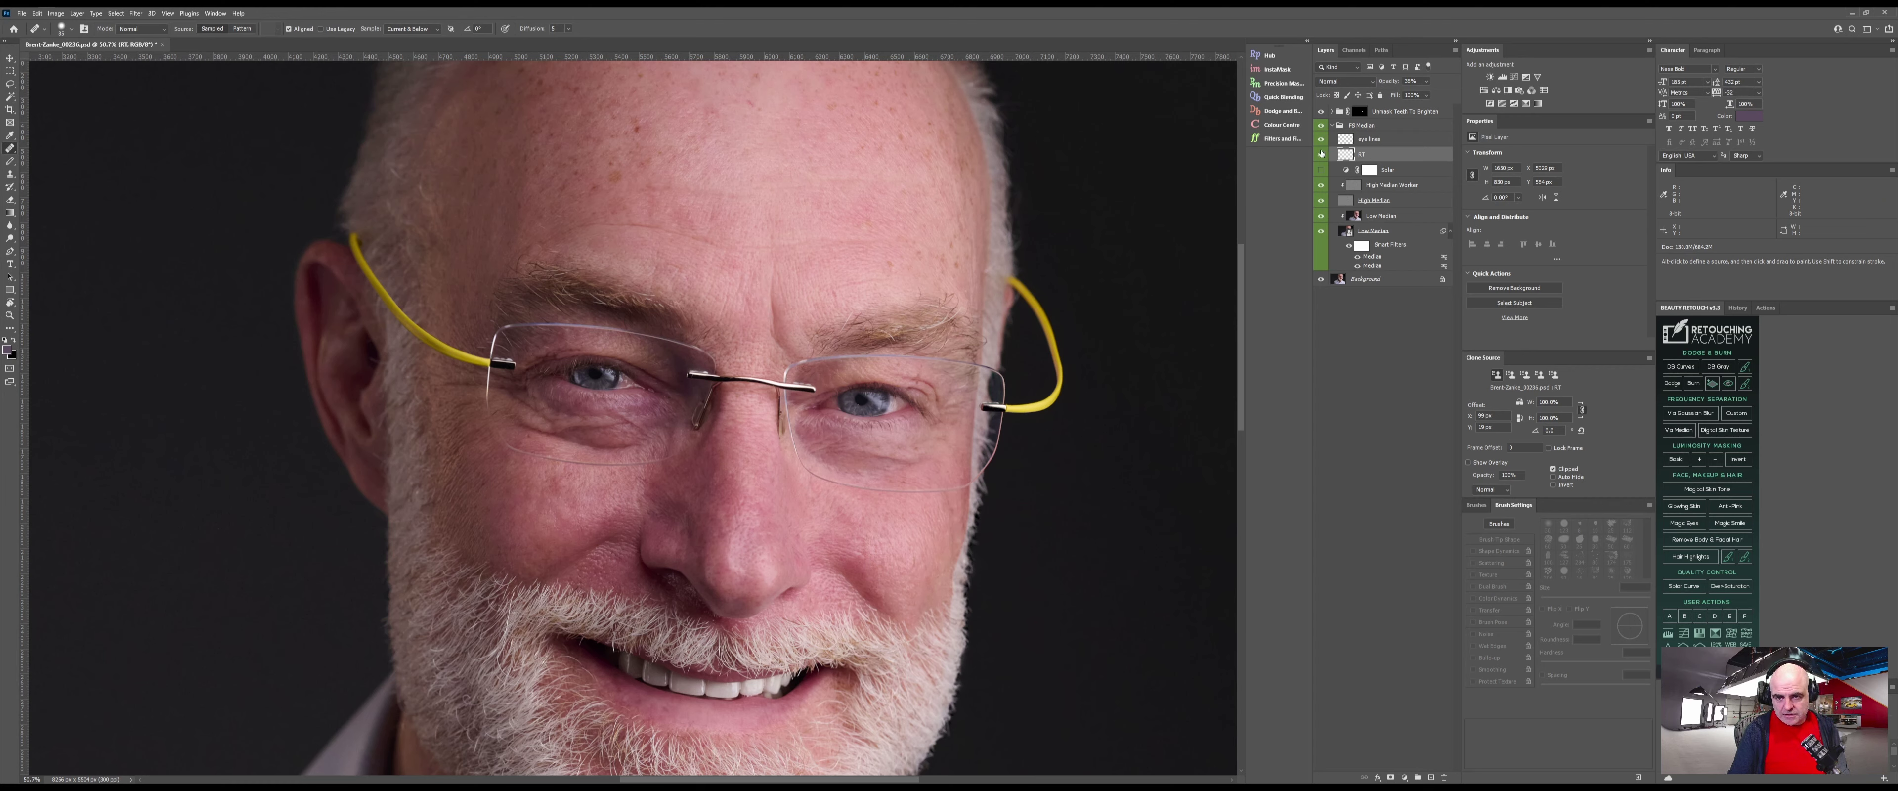
left_click(1427, 82)
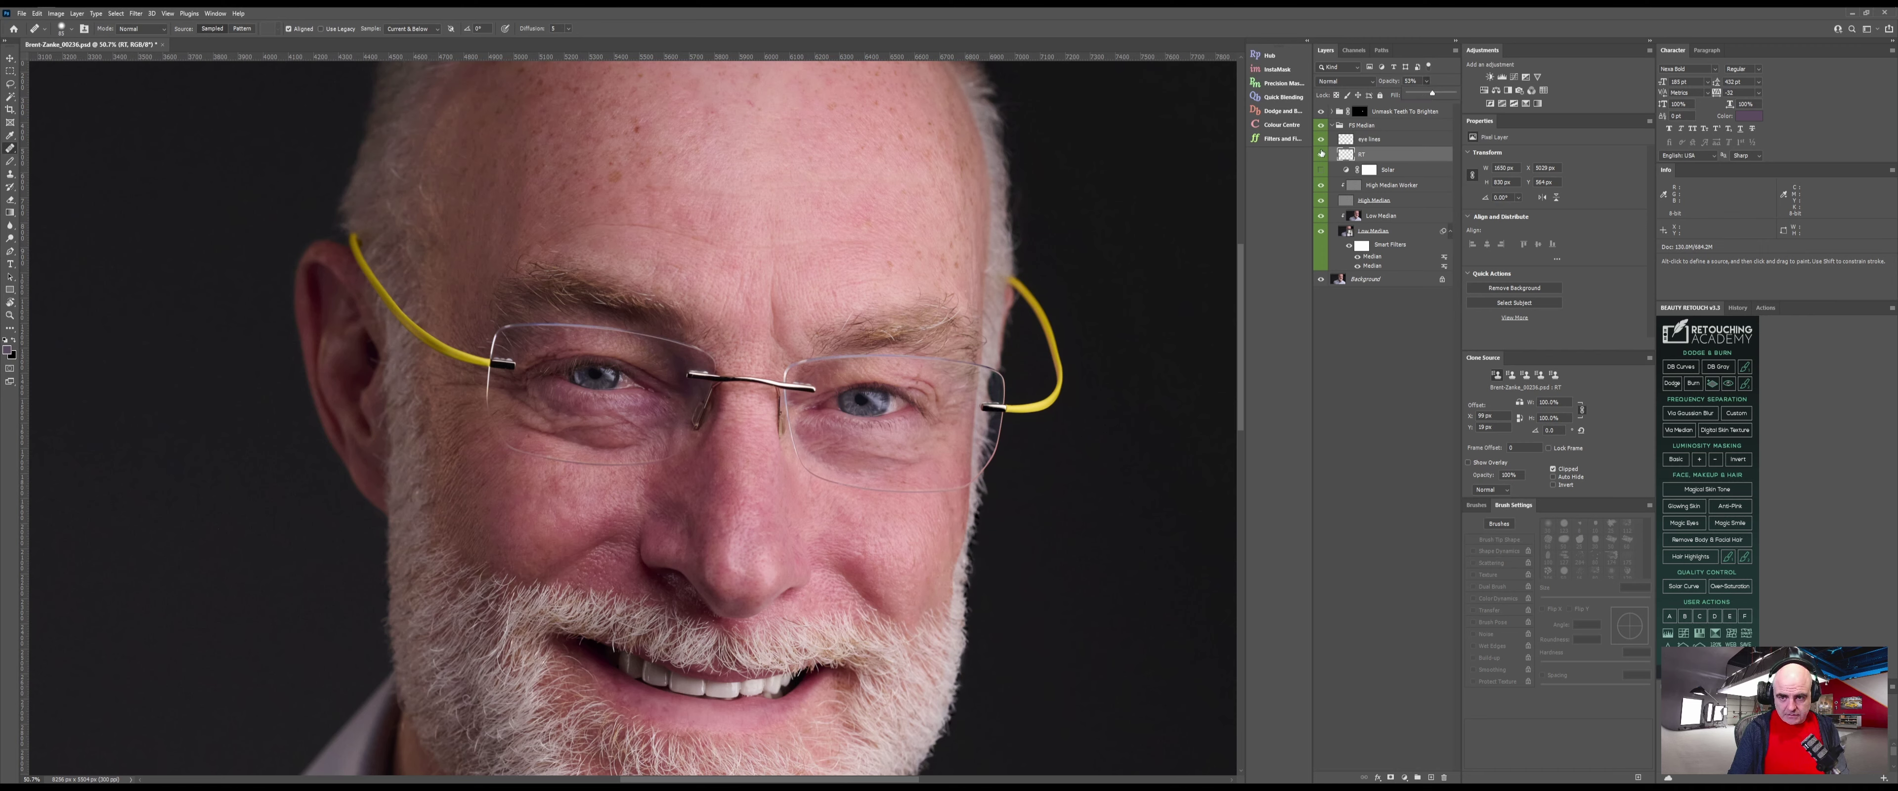
Compare the face with the teeth brightening group and the FS Median group each hidden and shown
left_click(1322, 113)
left_click(1323, 113)
left_click(1322, 126)
left_click(1323, 127)
left_click(1323, 127)
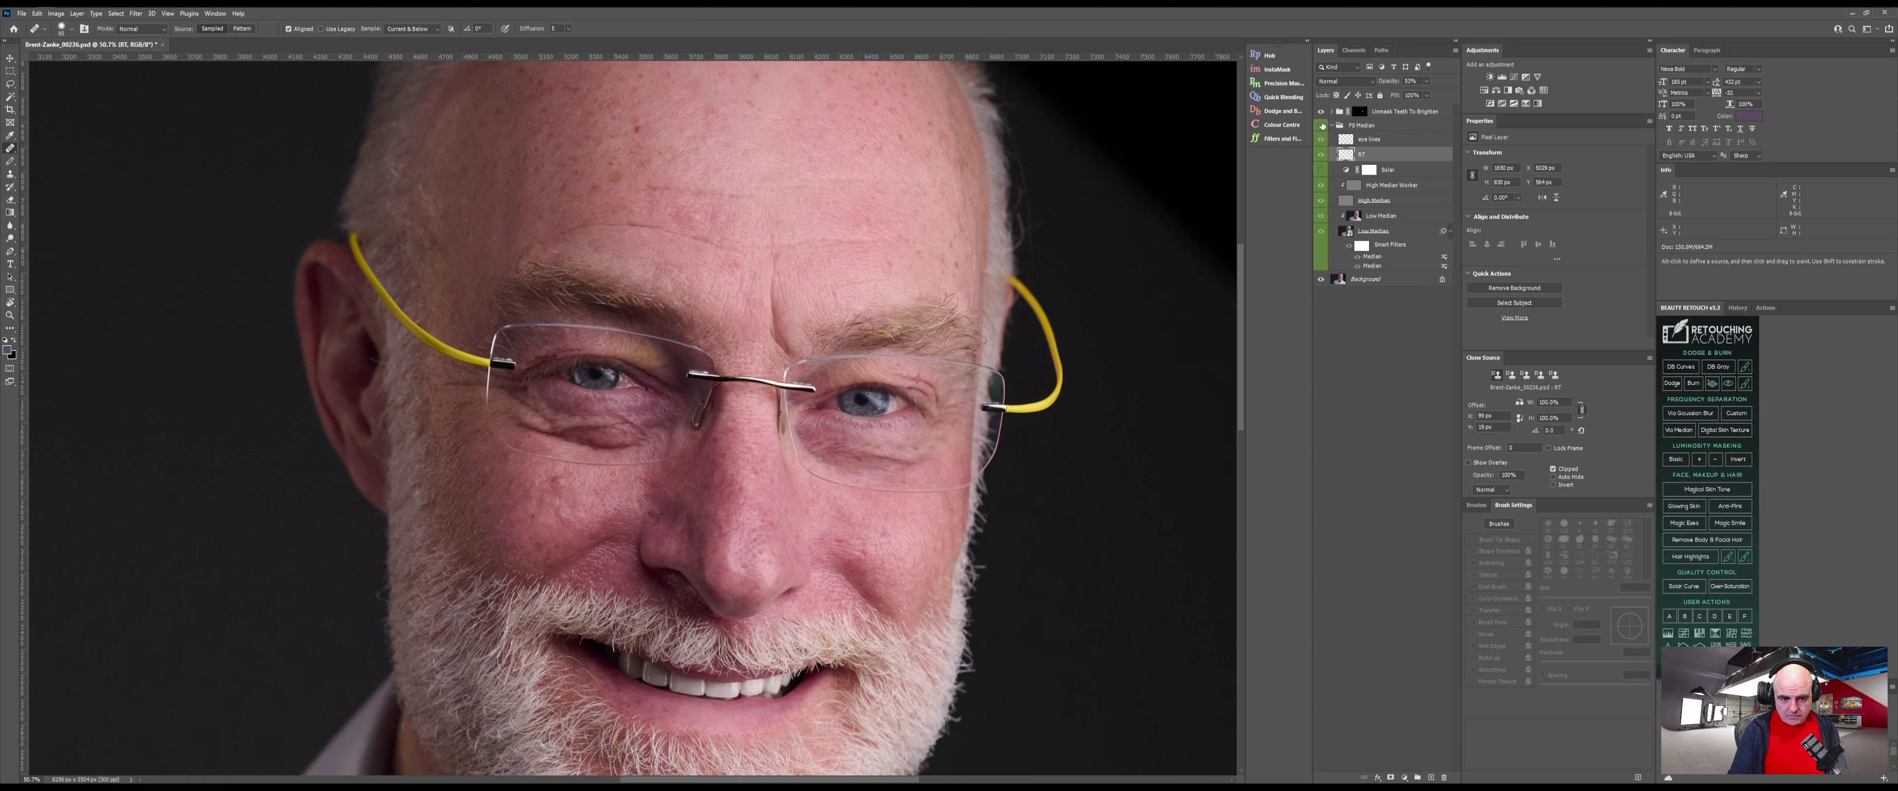
left_click(1322, 126)
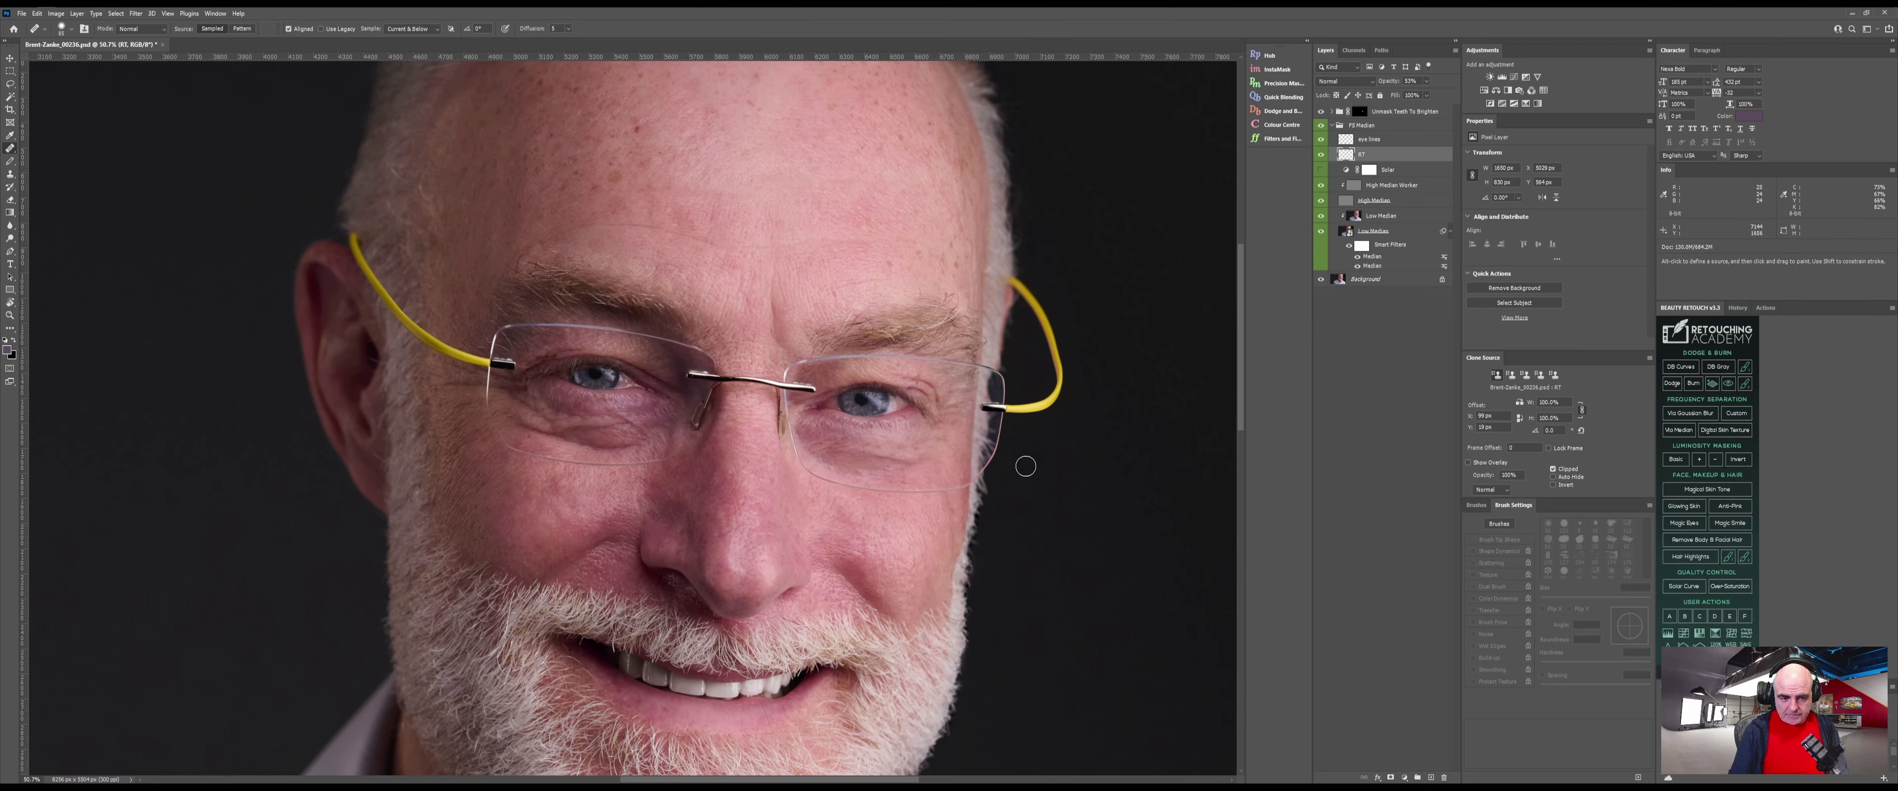
key("z")
left_click_drag(806, 570, 745, 568)
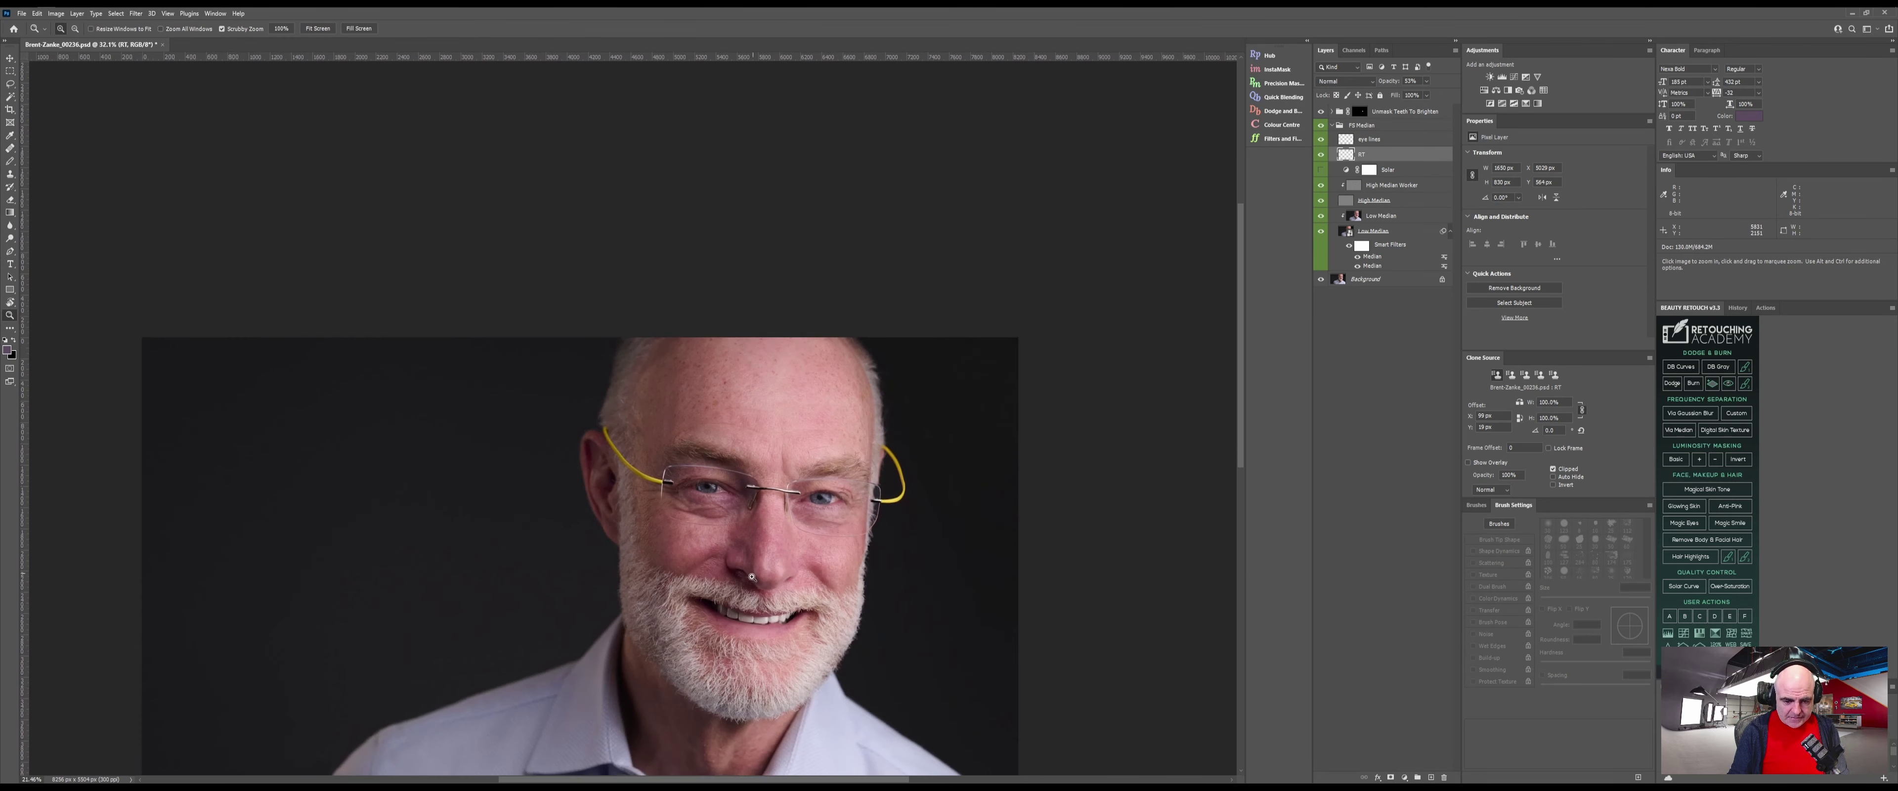
key("j")
mouse_move(746, 628)
left_mouse_down()
mouse_move(768, 481)
mouse_move(790, 456)
left_mouse_up()
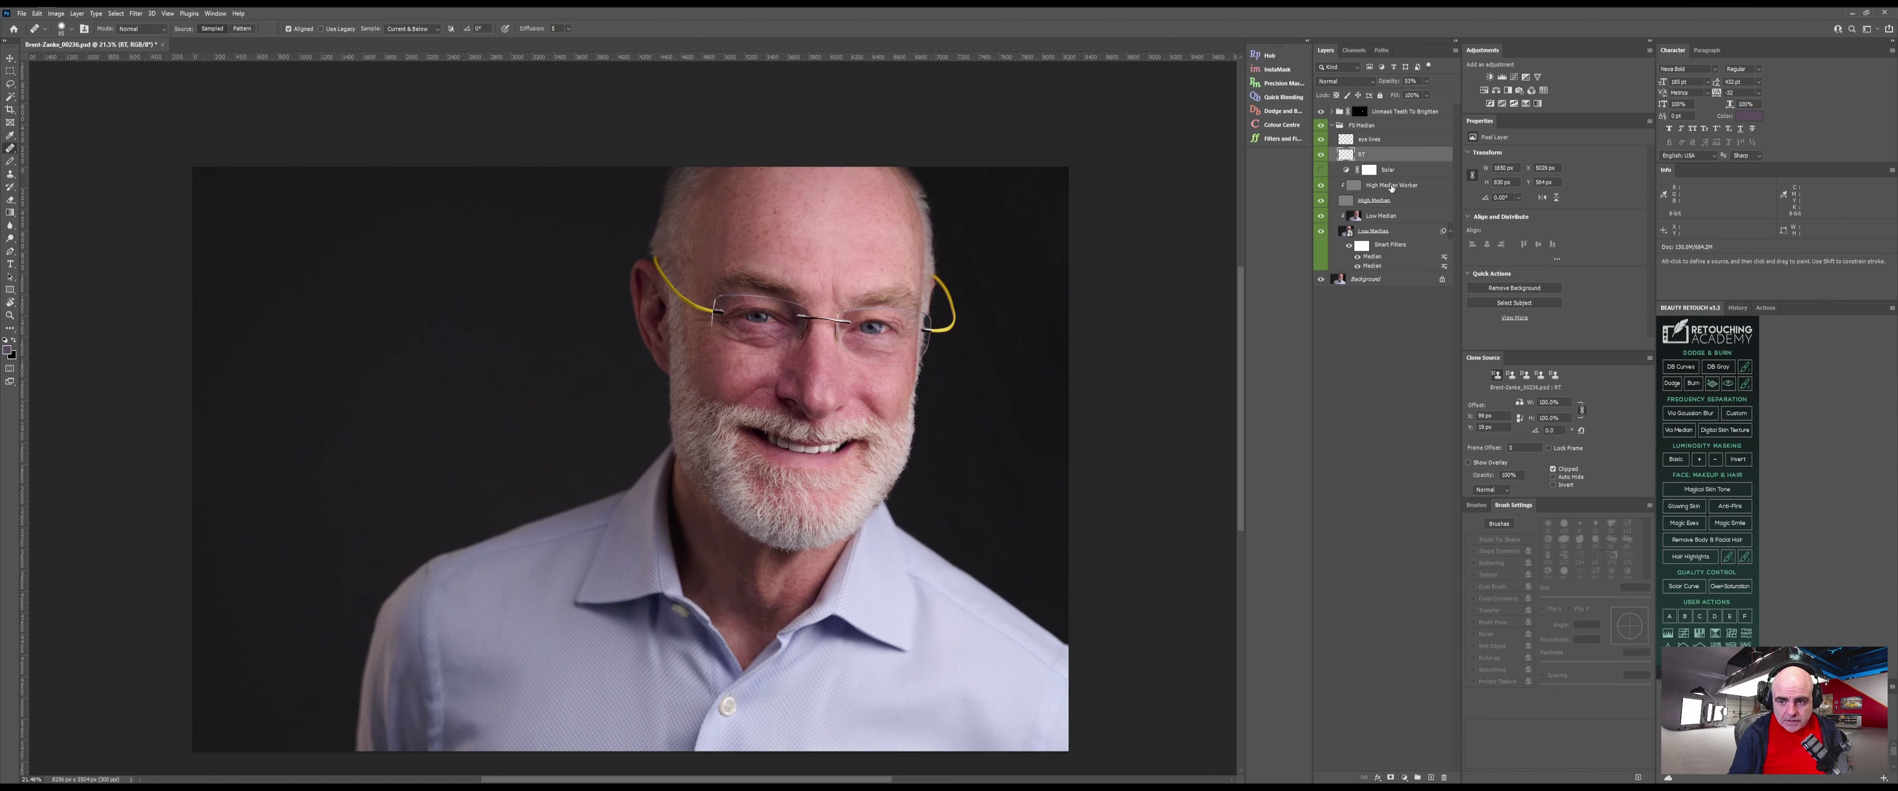
left_click(1333, 126)
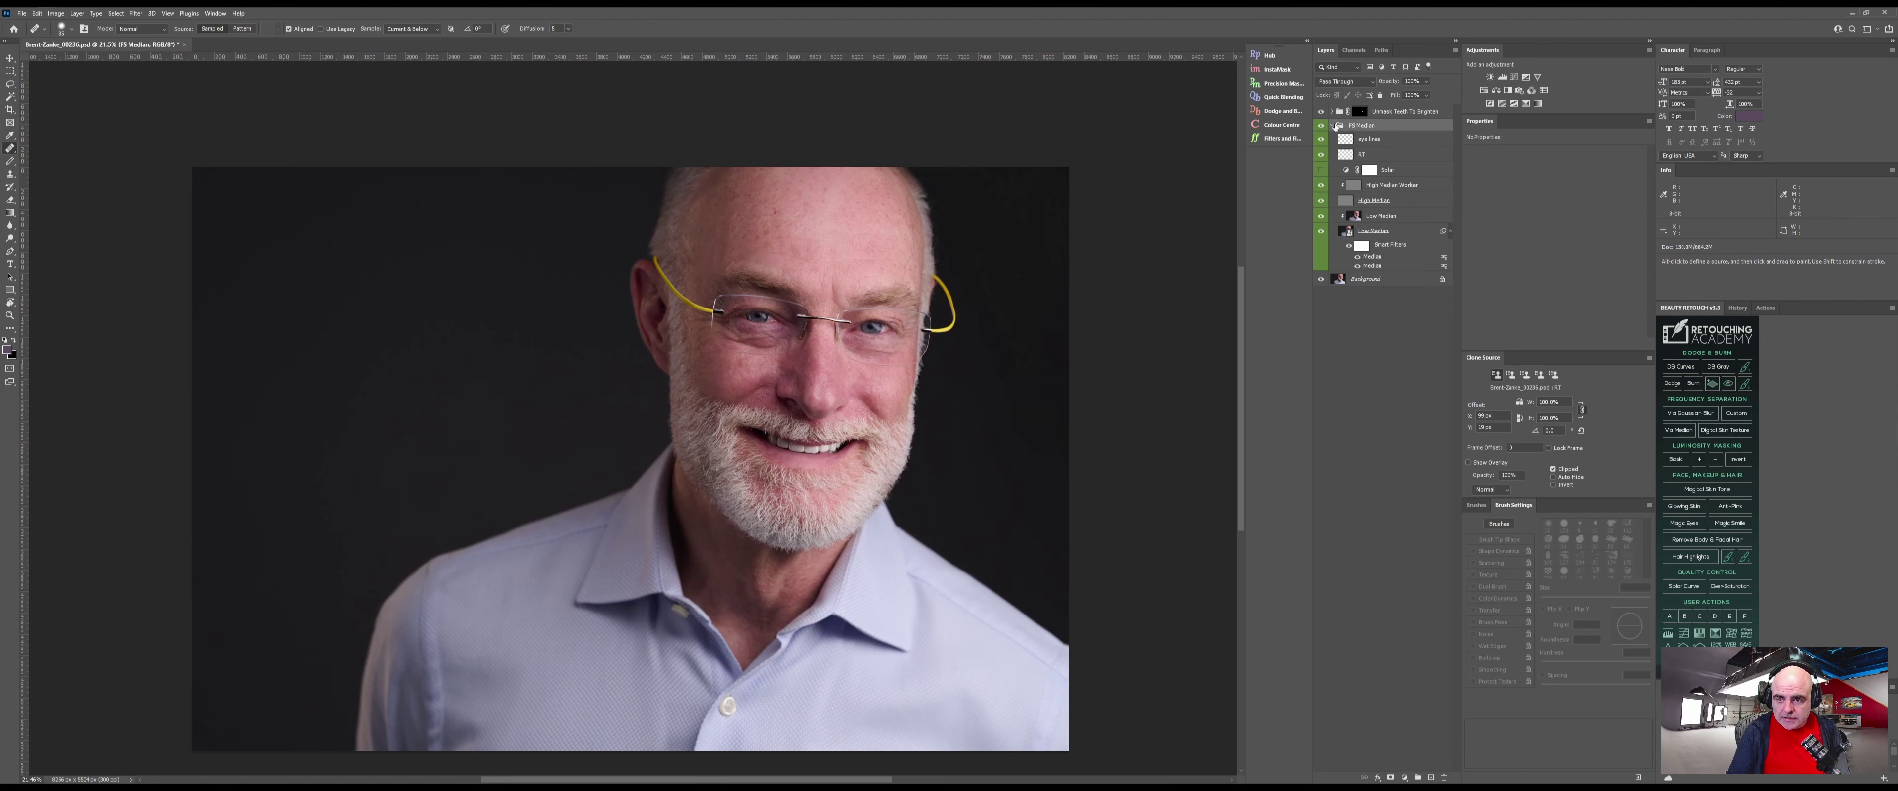
On the Low Median layer, paint over the reddened white of the subject's right eye with a sampled lighter colour at 10% flow
left_click(1350, 216)
key("z")
mouse_move(762, 317)
left_mouse_down()
mouse_move(929, 379)
mouse_move(665, 391)
left_mouse_up()
key("j")
key("b")
key("shift+b")
key("shift+b")
key("shift+b")
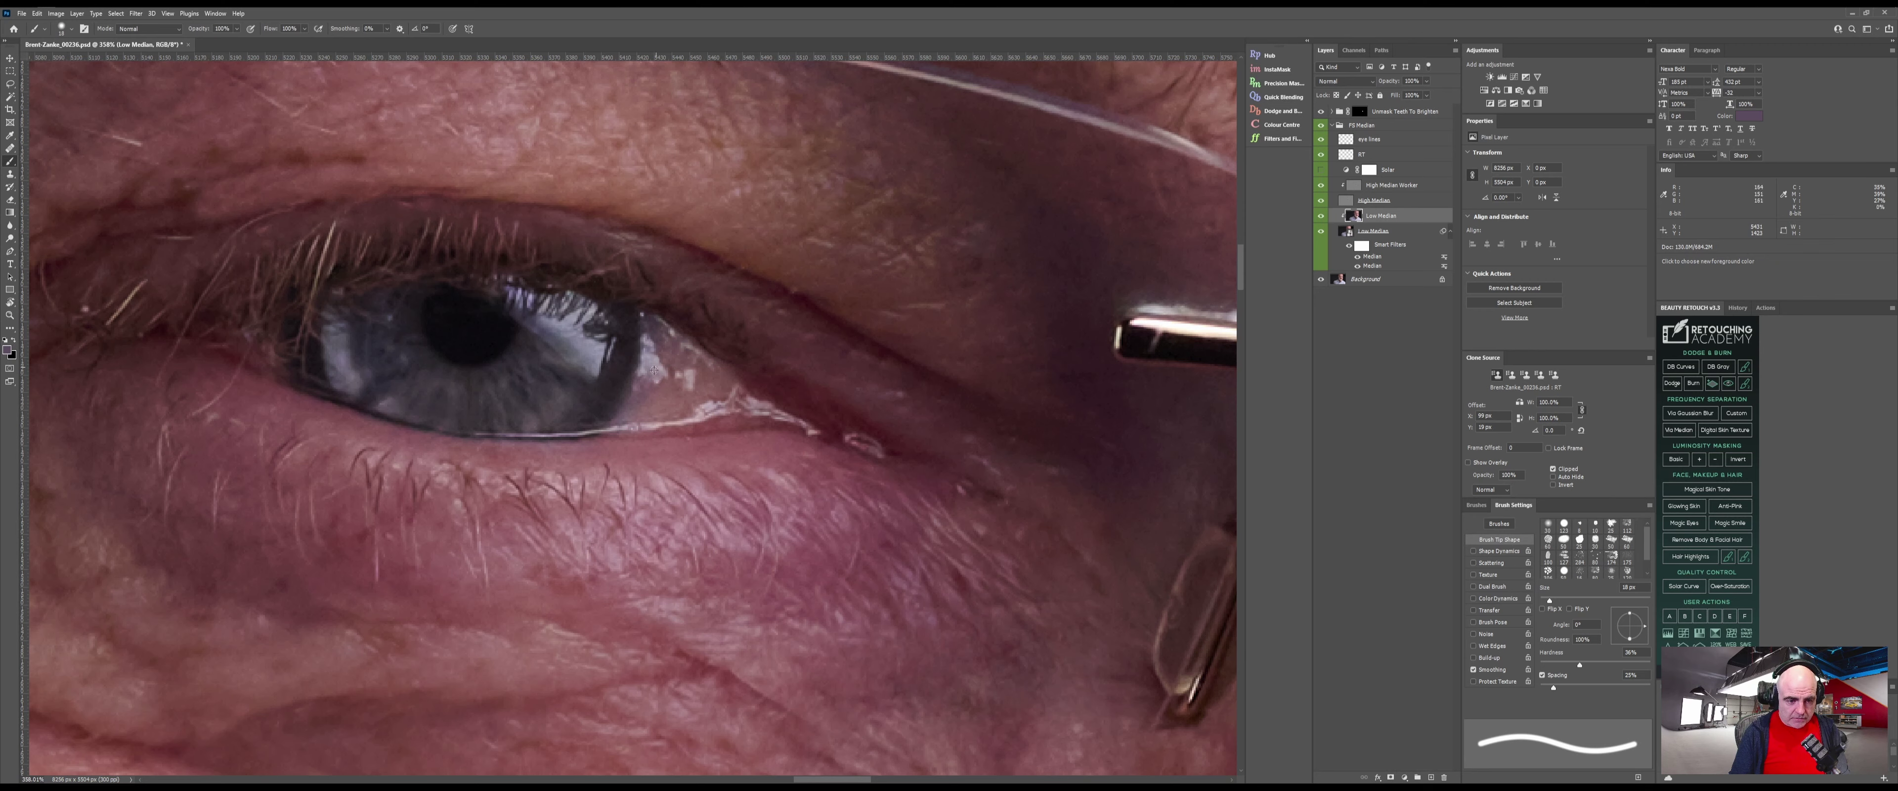
left_click(648, 381, "alt")
left_click_drag(648, 380, 656, 377)
key("shift+1")
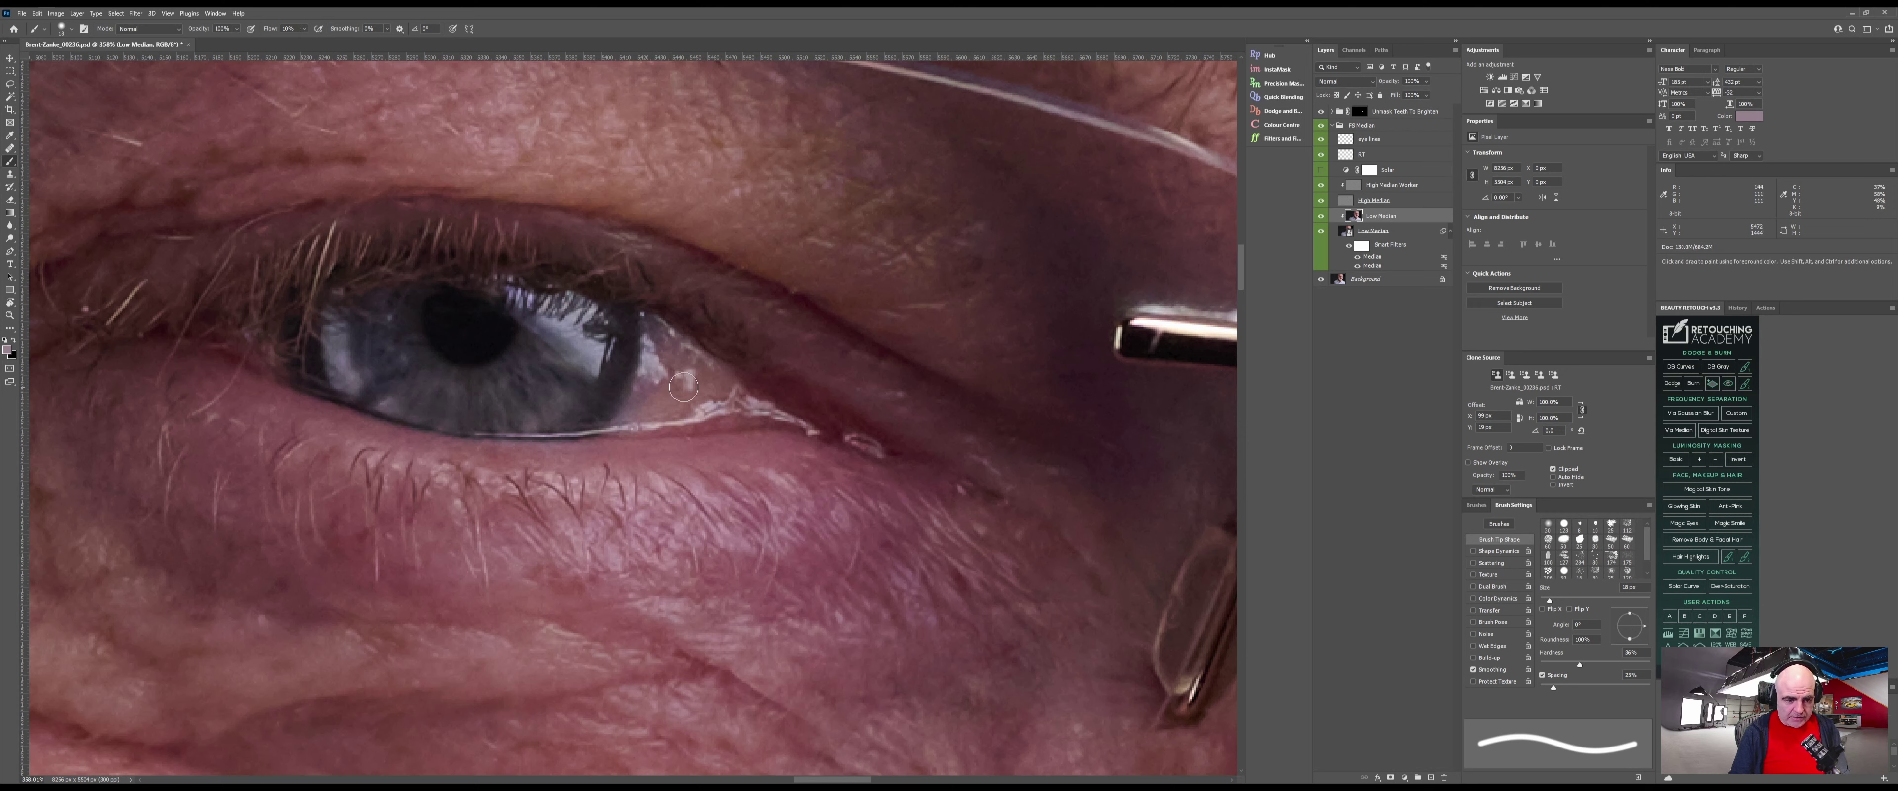
mouse_move(638, 412)
left_mouse_down()
mouse_move(690, 393)
mouse_move(672, 346)
mouse_move(726, 379)
mouse_move(708, 390)
mouse_move(723, 403)
mouse_move(654, 382)
mouse_move(626, 428)
mouse_move(685, 367)
mouse_move(666, 335)
mouse_move(727, 390)
left_mouse_up()
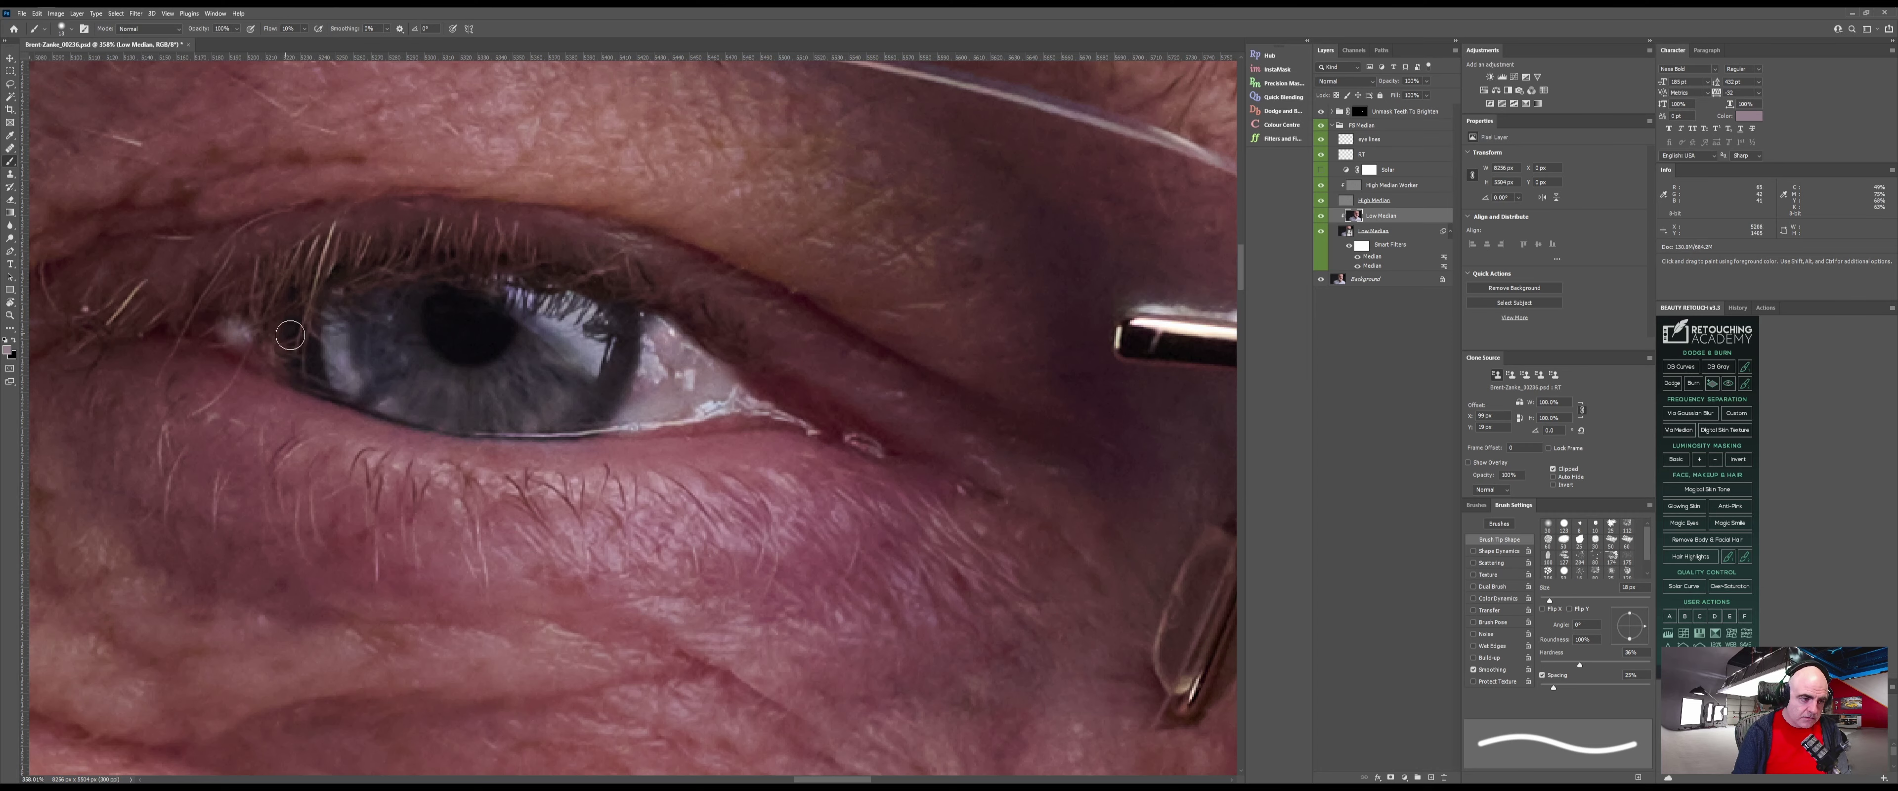
Paint over the redness at both corners of the subject's left eye on the Low Median layer, using a colour sampled from its white
mouse_move(733, 494)
left_mouse_down()
mouse_move(467, 475)
mouse_move(33, 399)
left_mouse_up()
left_click_drag(1179, 412, 693, 355)
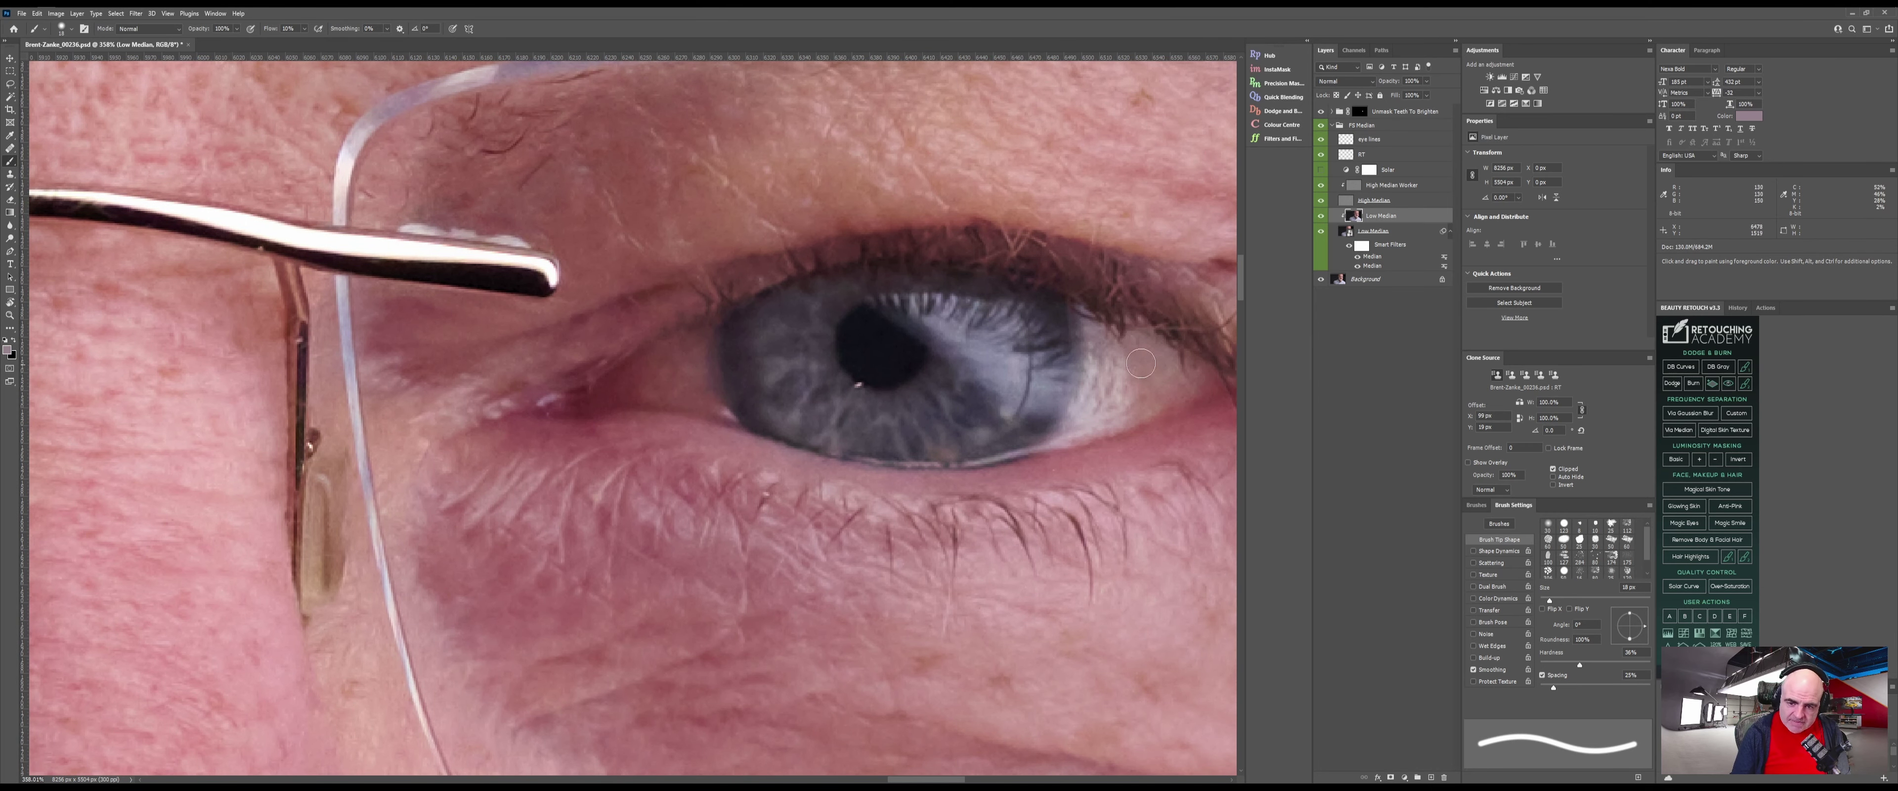
left_click(1123, 358, "alt")
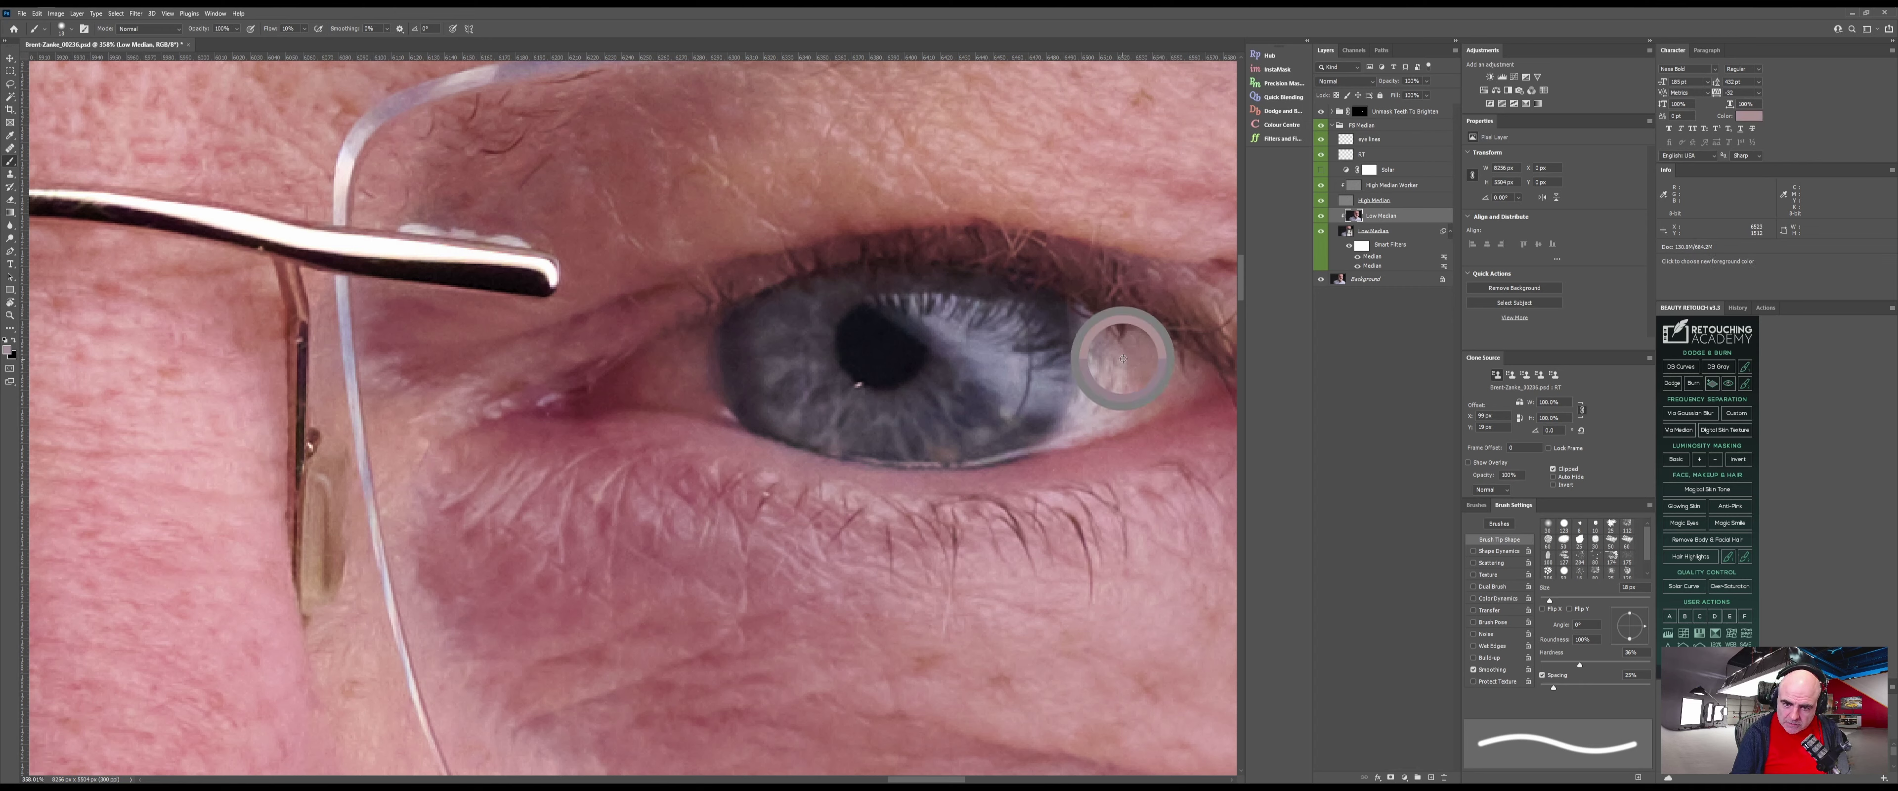
mouse_move(1116, 354)
left_mouse_down()
mouse_move(1190, 375)
mouse_move(1131, 356)
mouse_move(1156, 374)
mouse_move(1130, 405)
mouse_move(1211, 381)
mouse_move(1119, 370)
mouse_move(1131, 356)
mouse_move(1059, 434)
left_mouse_up()
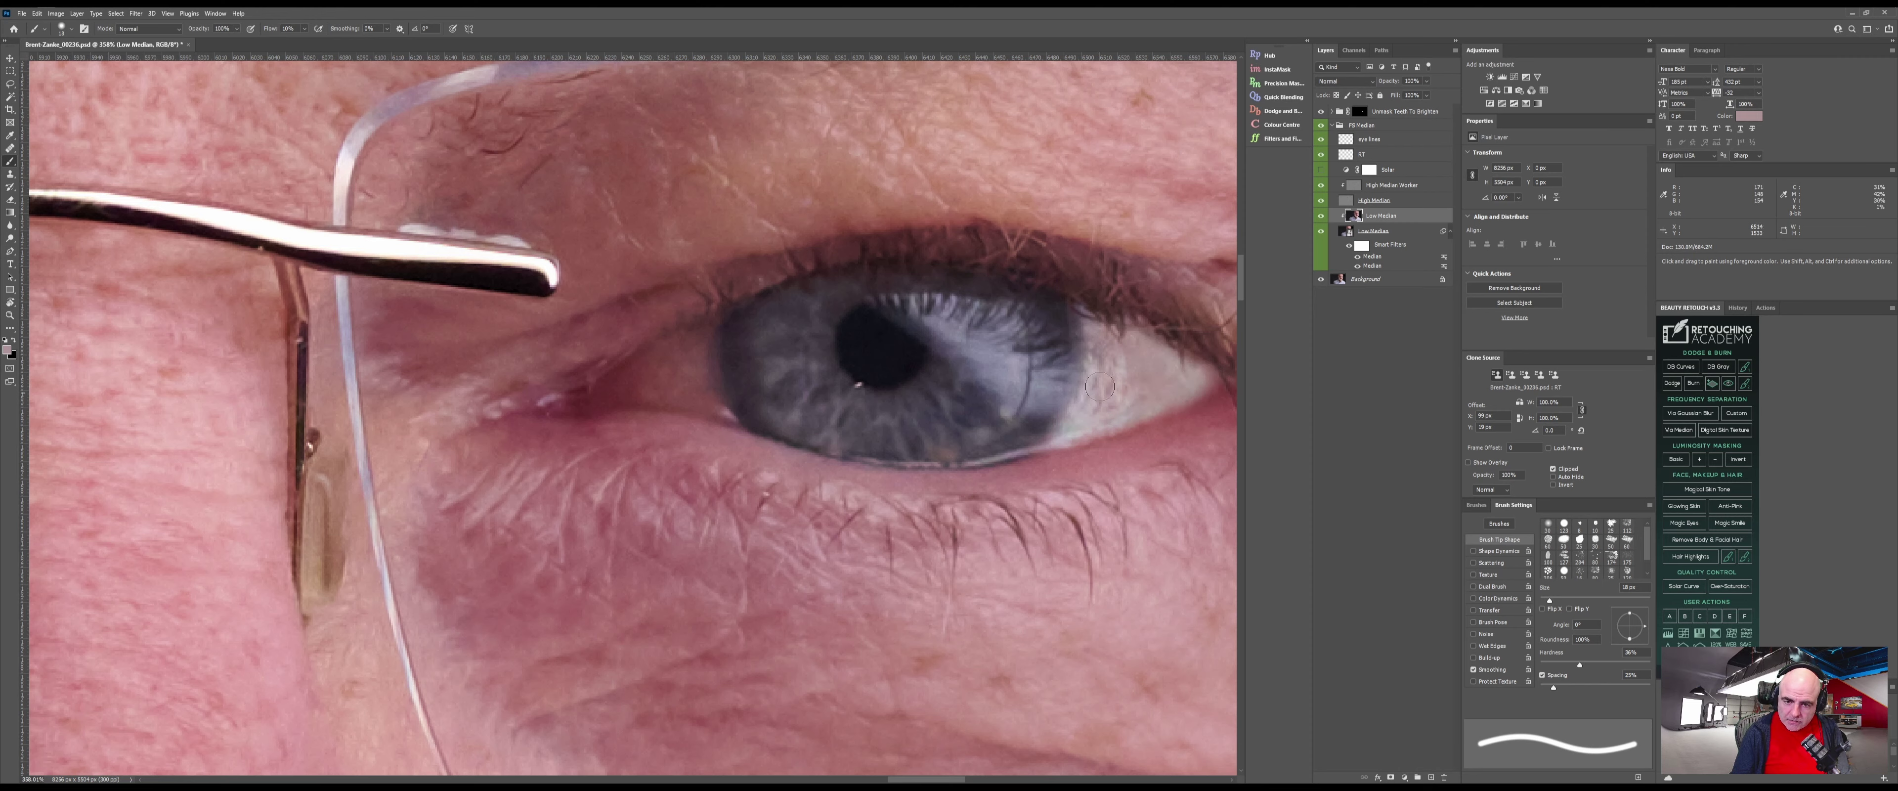
mouse_move(671, 359)
left_mouse_down()
mouse_move(655, 373)
mouse_move(691, 341)
mouse_move(718, 403)
mouse_move(685, 379)
left_mouse_up()
mouse_move(682, 373)
left_mouse_down()
mouse_move(704, 399)
mouse_move(616, 390)
mouse_move(675, 371)
mouse_move(709, 404)
mouse_move(689, 356)
left_mouse_up()
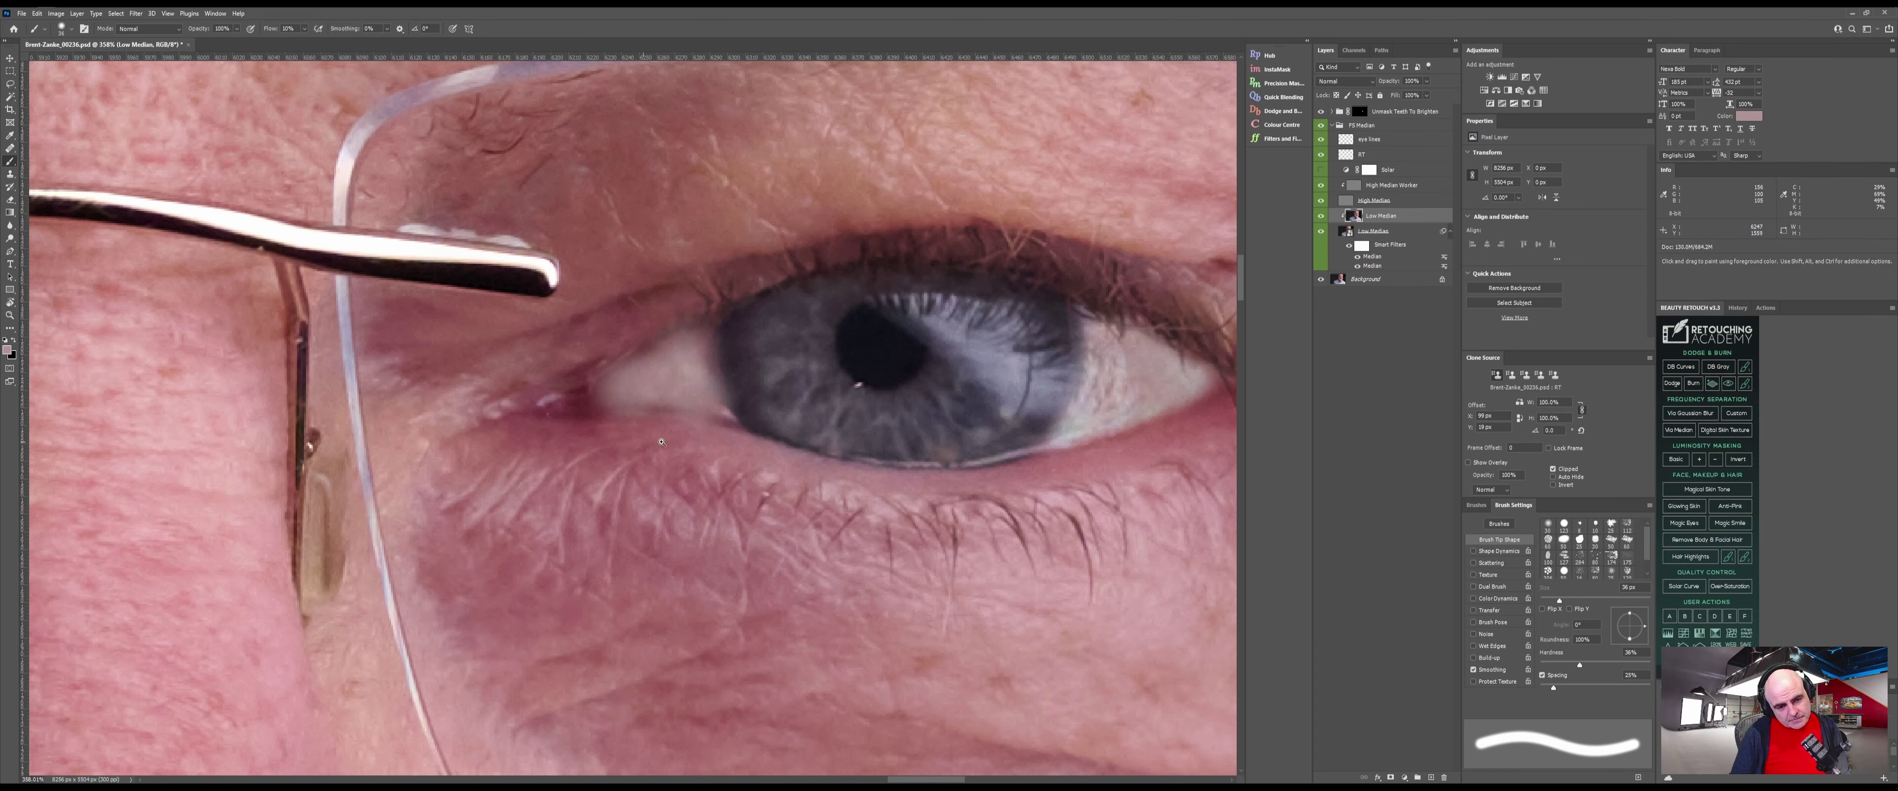
left_click_drag(662, 441, 567, 468)
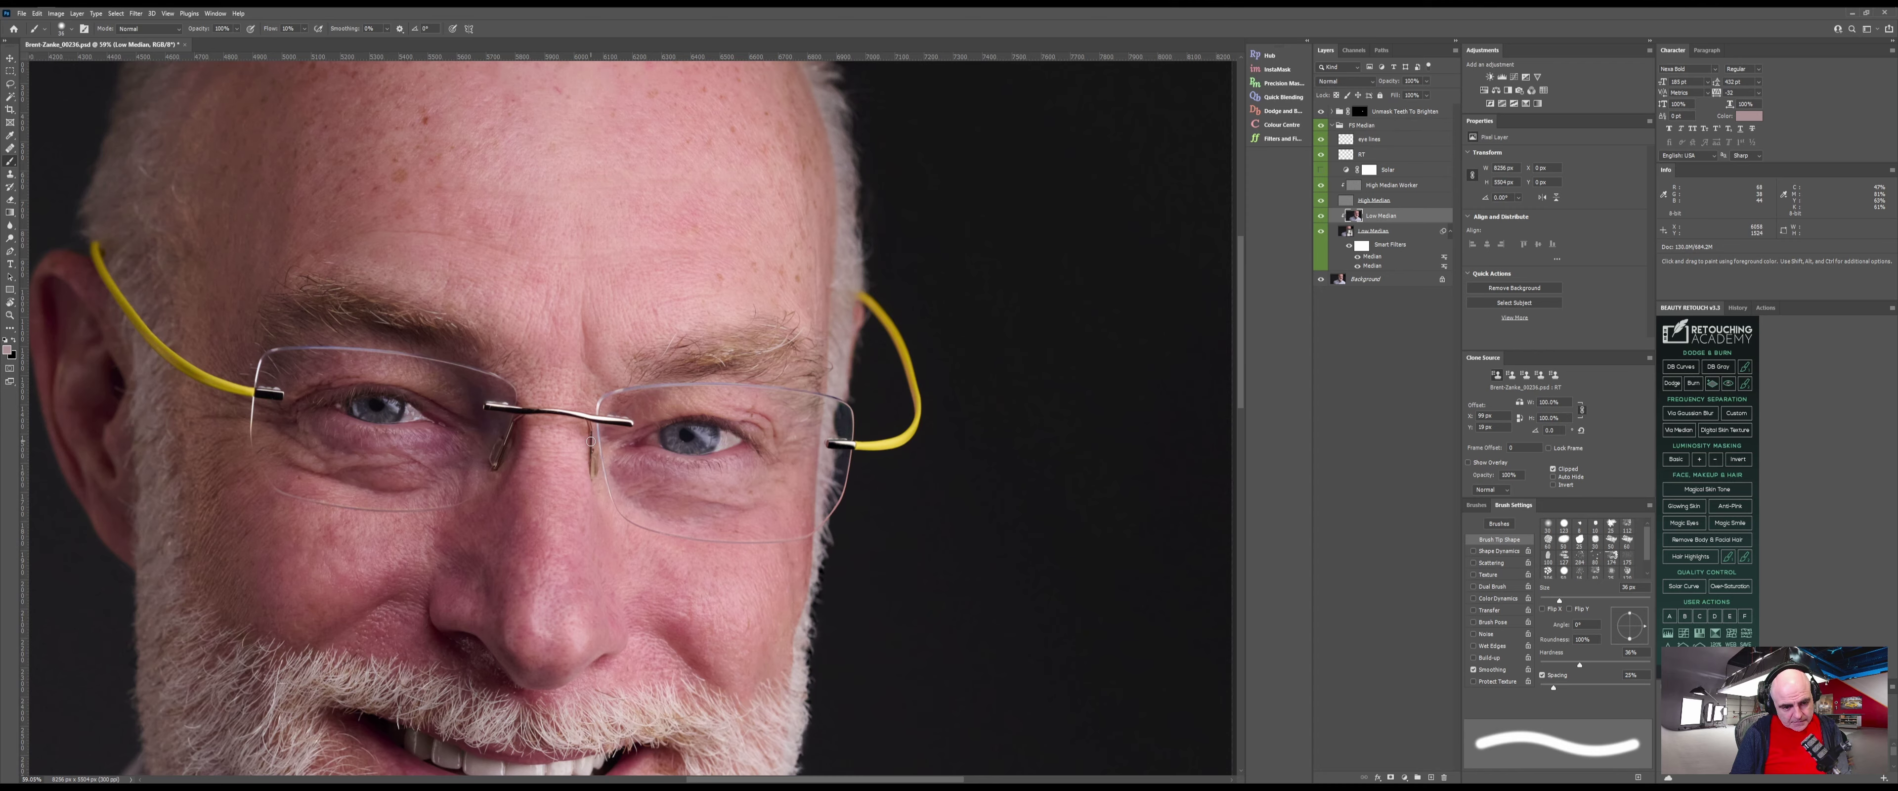
Darken the foreground colour slightly and paint it over the reddened inner white of the subject's left eye
key("z")
left_click_drag(650, 440, 835, 379)
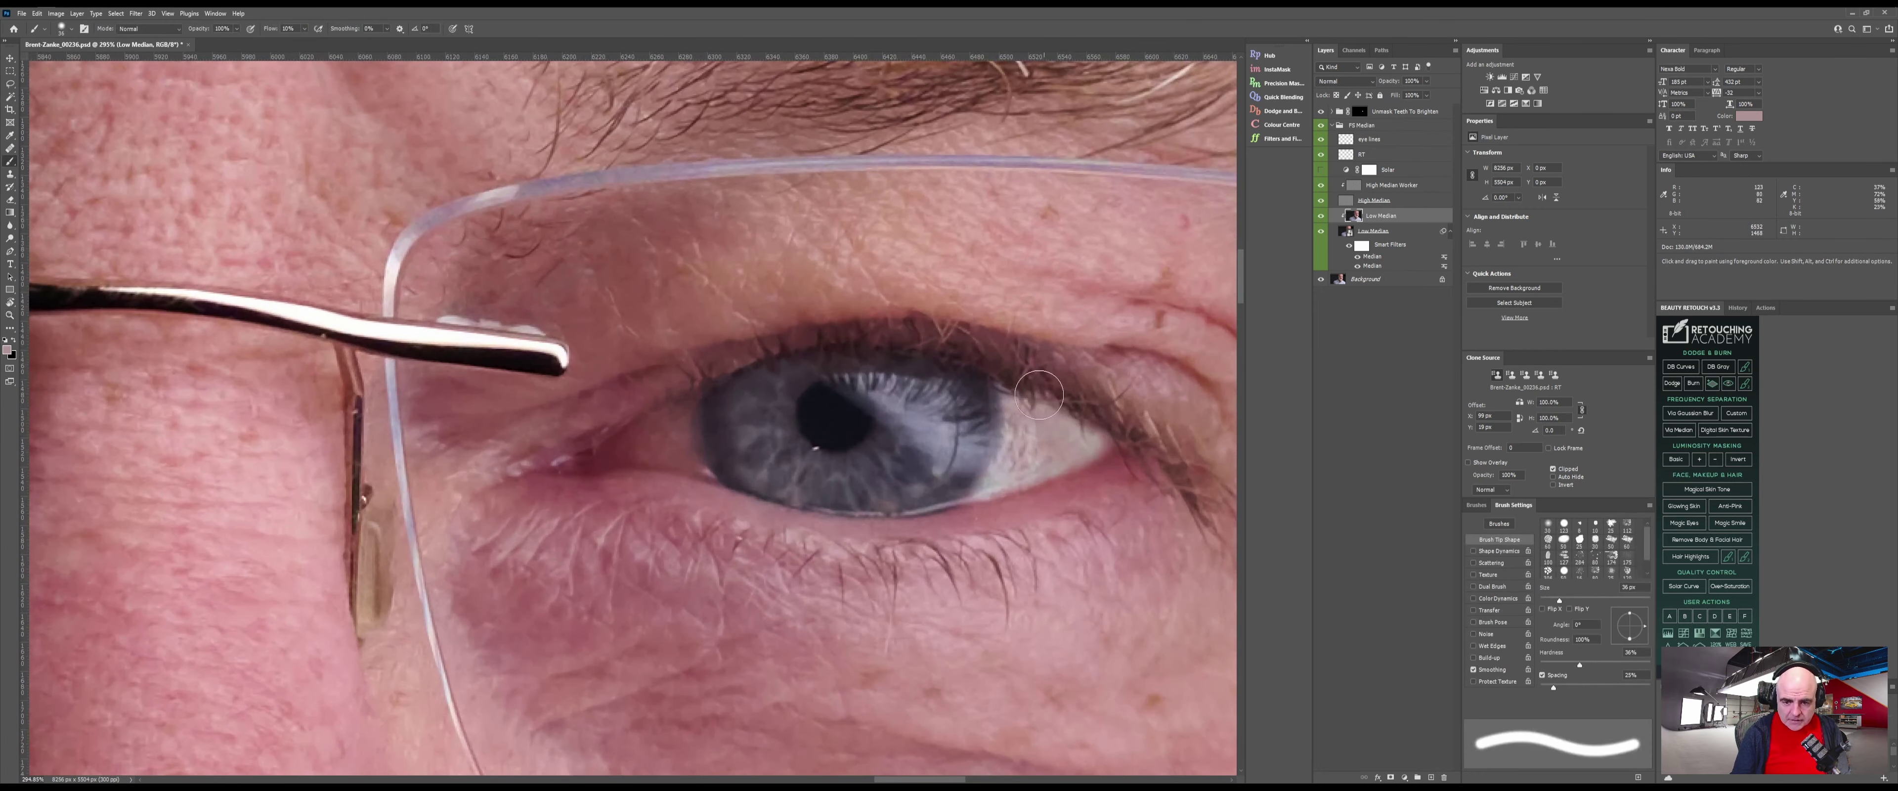
left_click(9, 353)
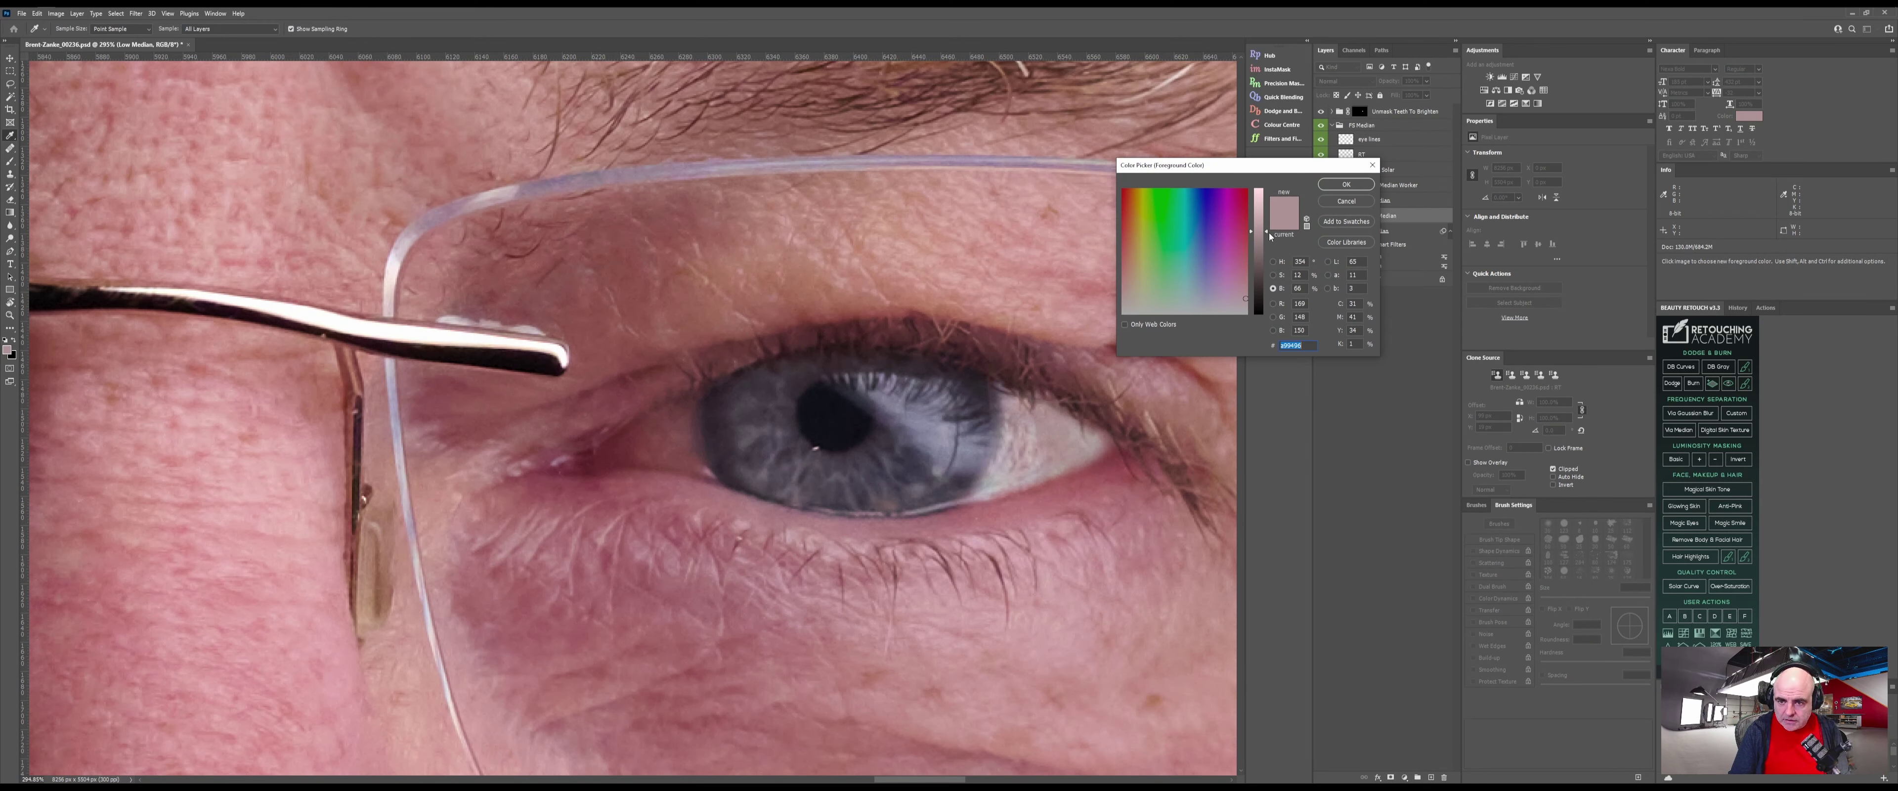
left_click_drag(1269, 236, 1268, 237)
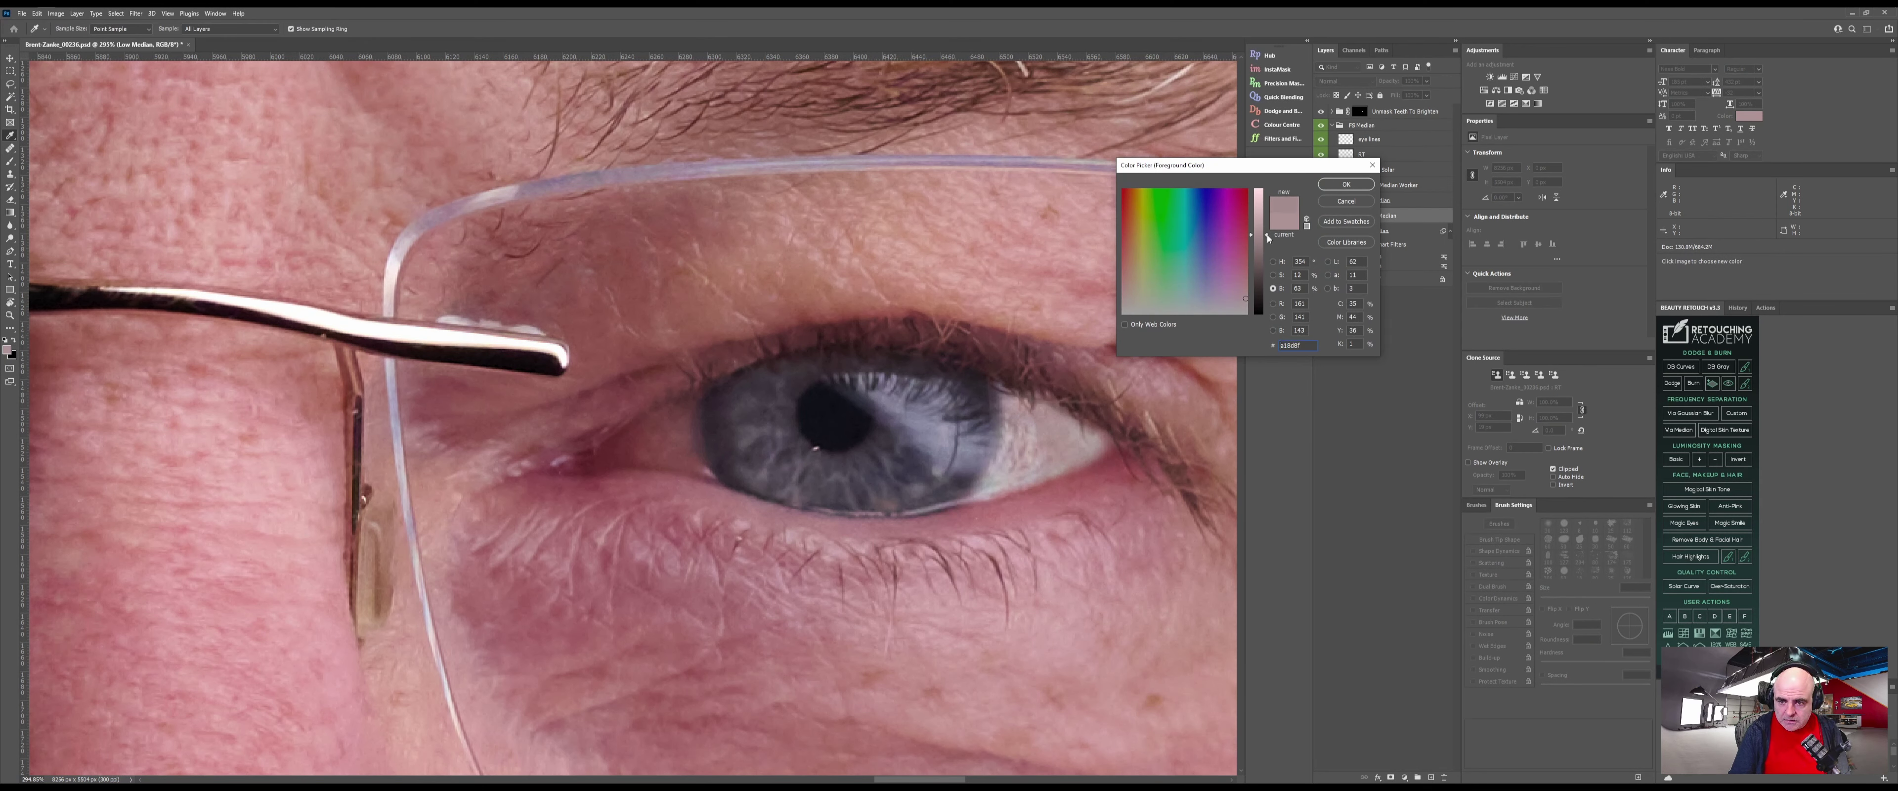
left_click(1346, 184)
key("b")
mouse_move(675, 449)
left_mouse_down()
mouse_move(669, 431)
mouse_move(688, 454)
mouse_move(611, 453)
mouse_move(676, 417)
mouse_move(670, 486)
left_mouse_up()
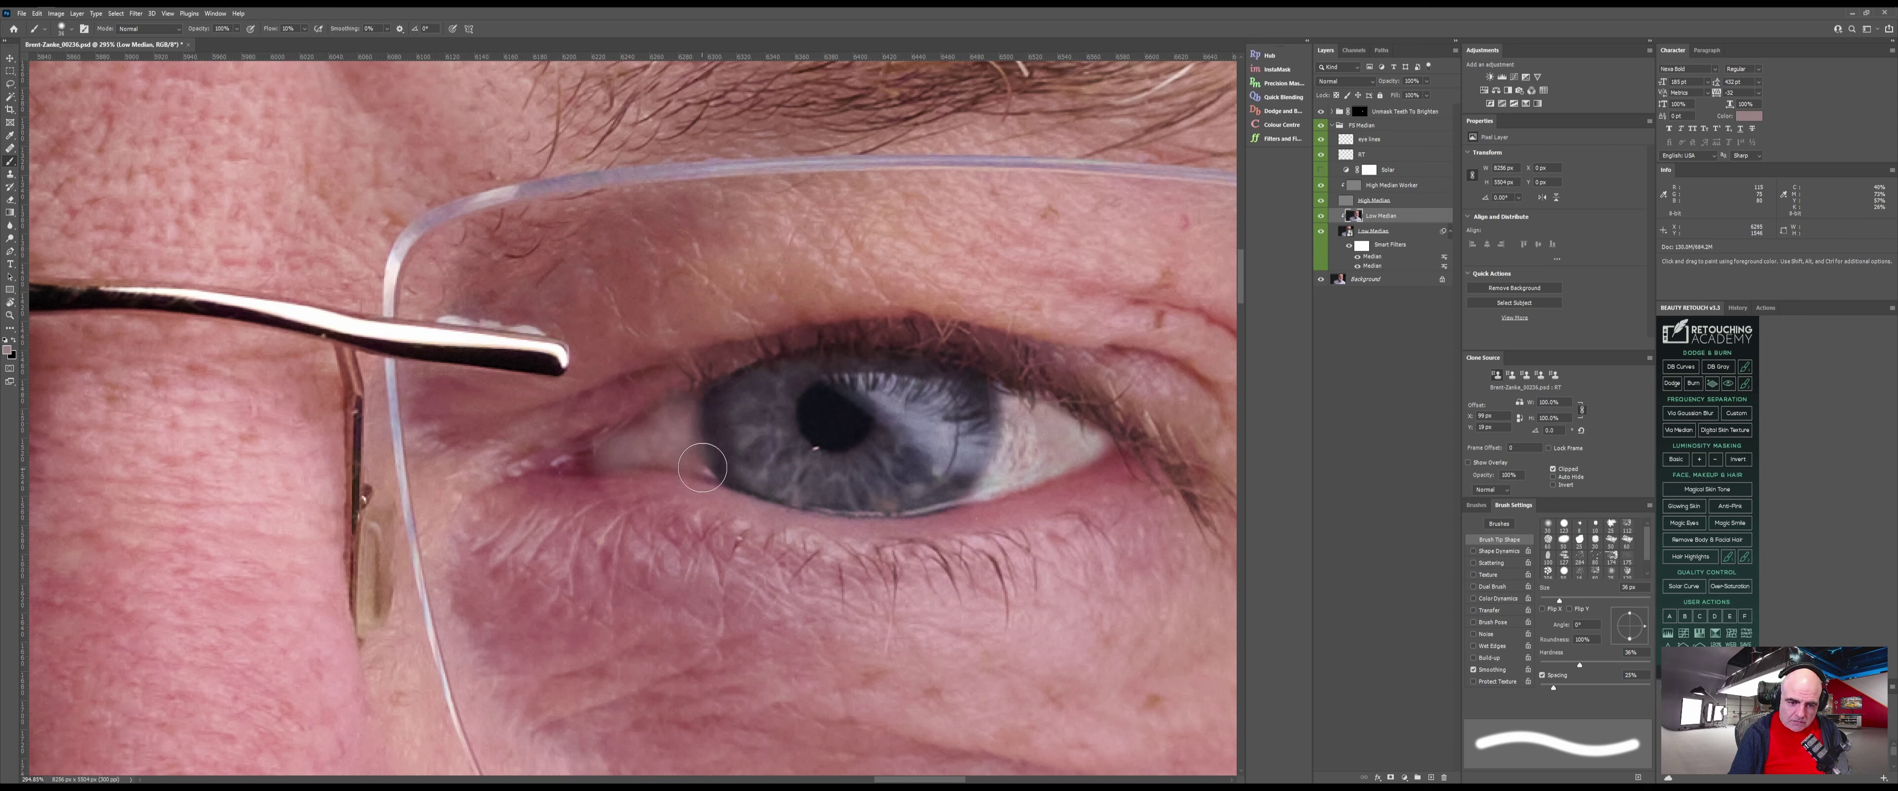
Clone out the tiny bright speck beside the left pupil on the High Median Worker layer and switch to the Mixer Brush on Low Median
left_click(1392, 184)
key("s")
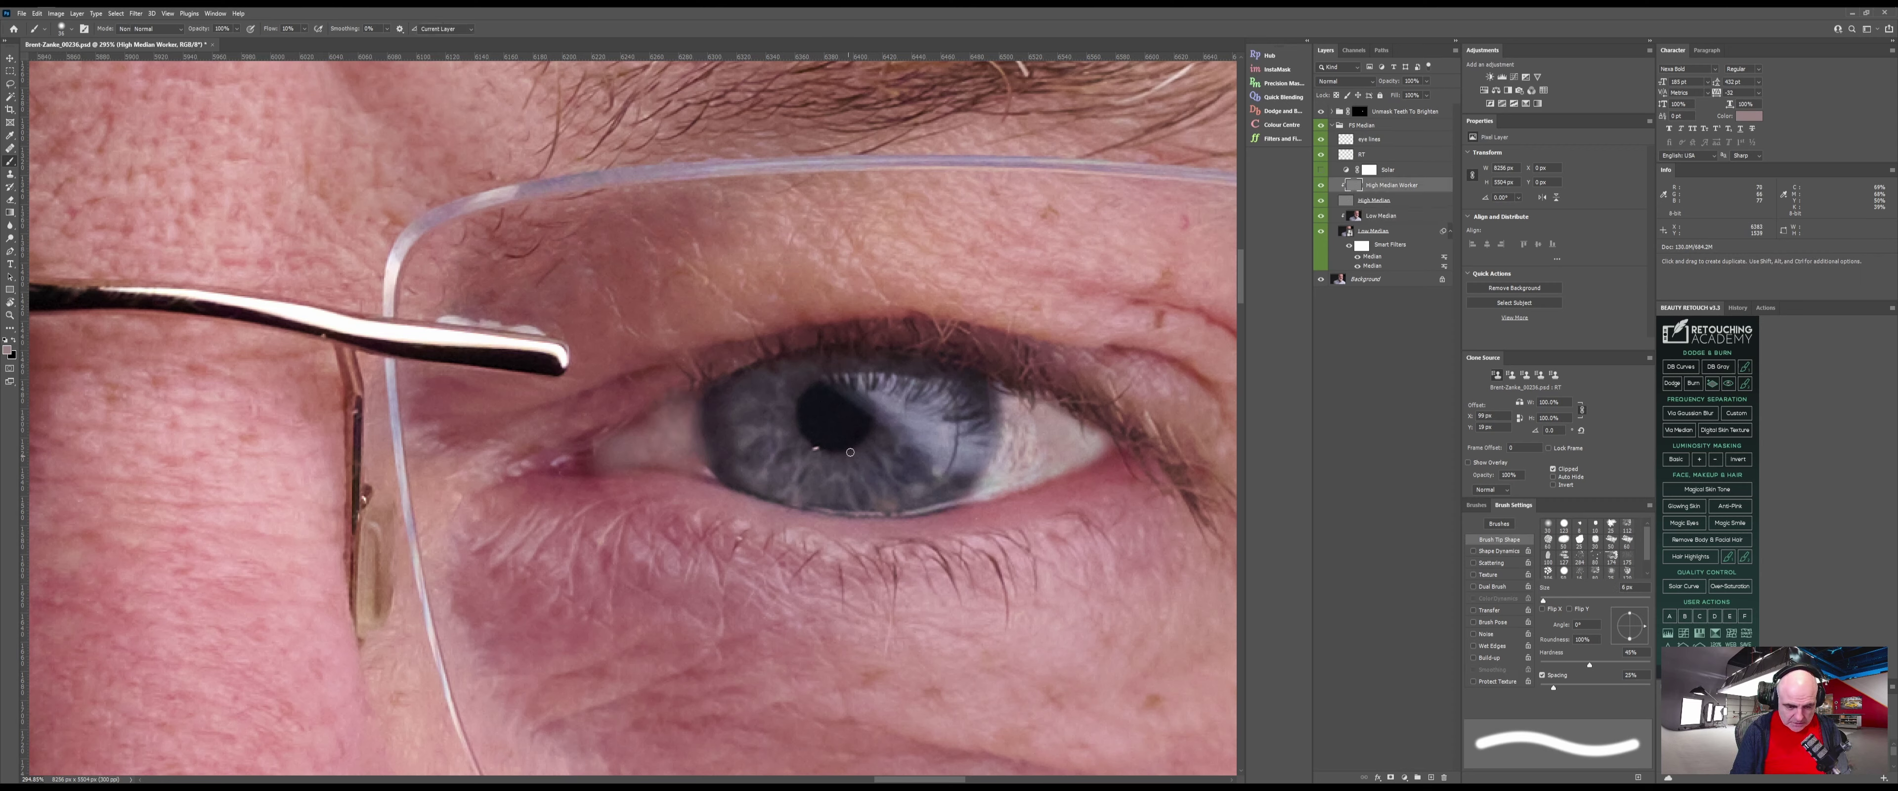
left_click(824, 454, "alt")
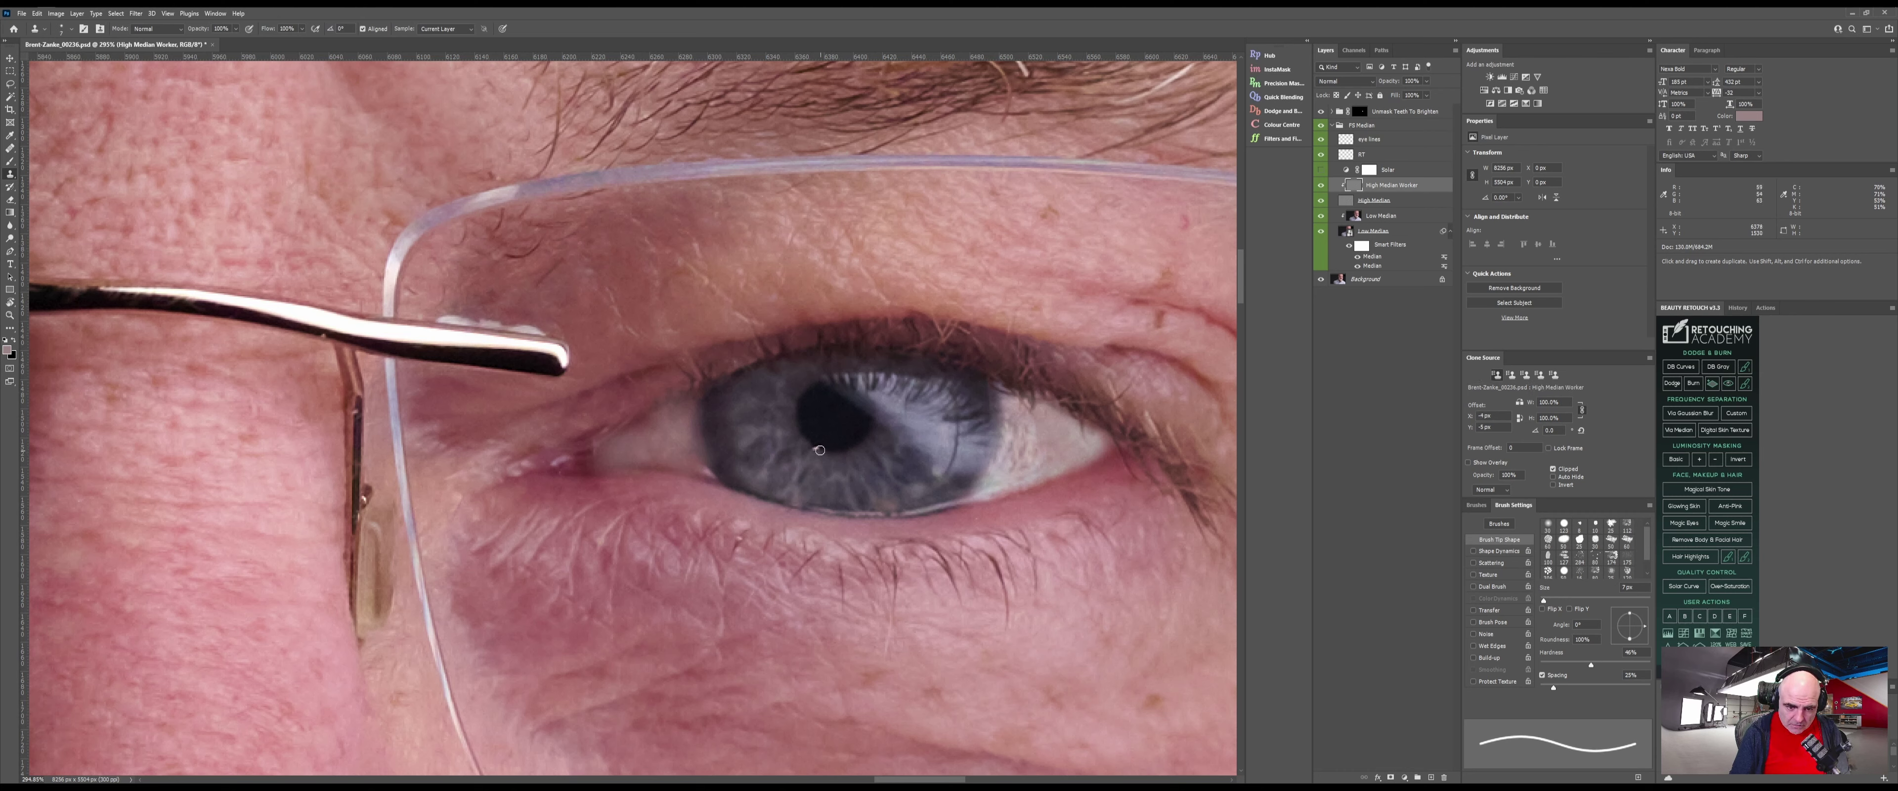
left_click(829, 438, "alt")
left_click(822, 444)
left_click(1356, 217)
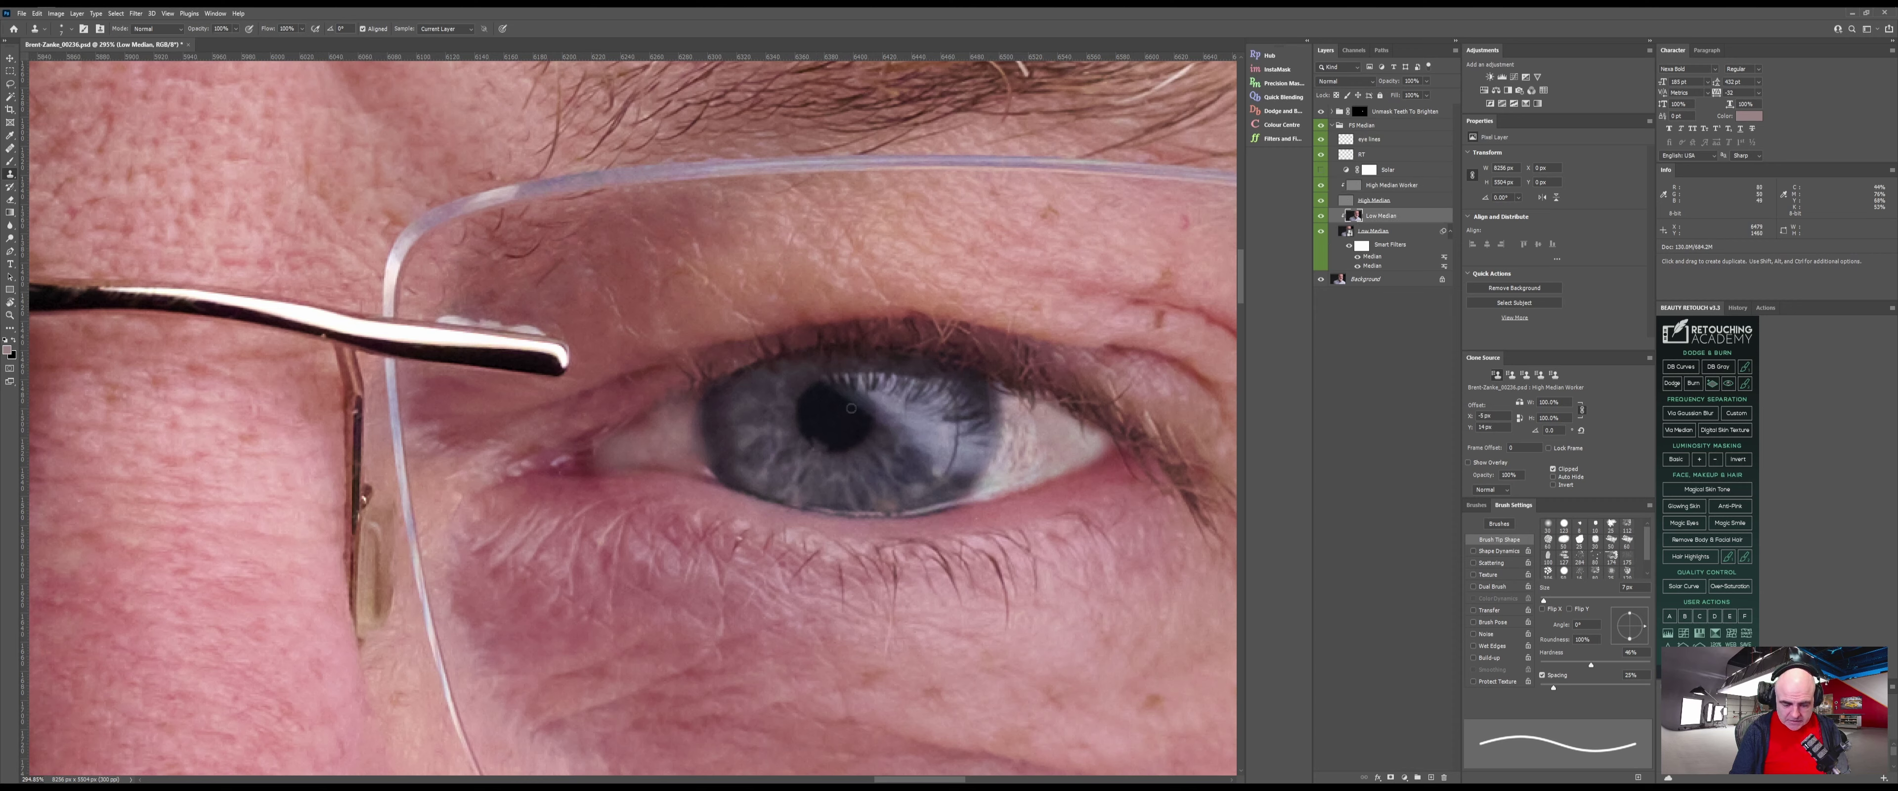
key("b")
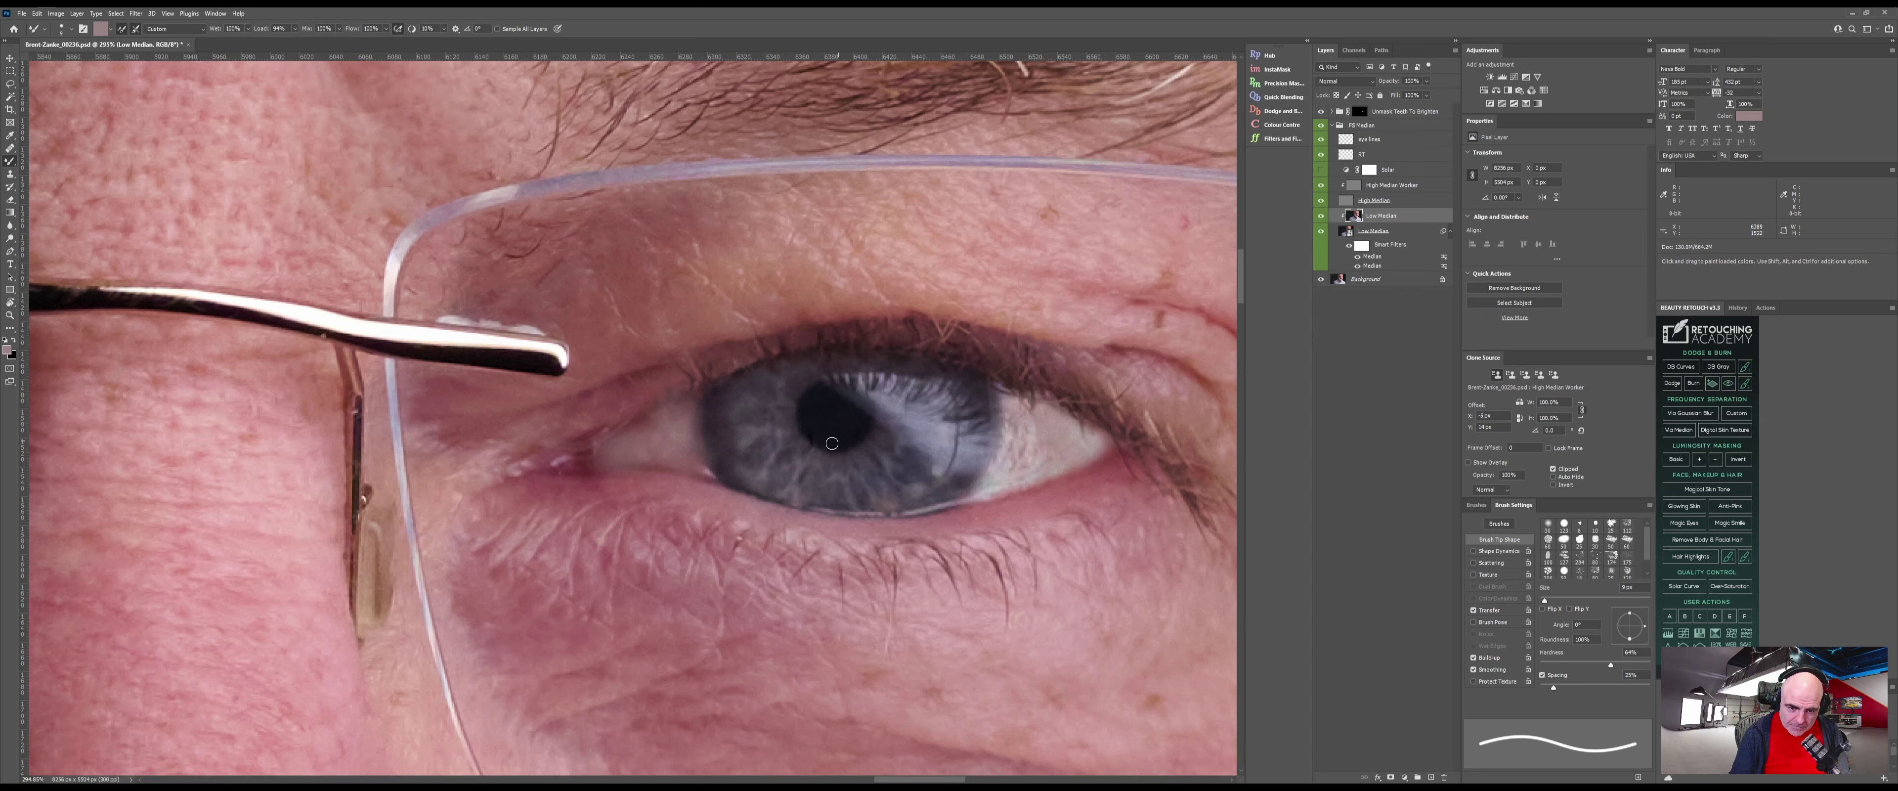
key("z")
left_click_drag(817, 440, 626, 502)
left_click_drag(580, 592, 724, 484)
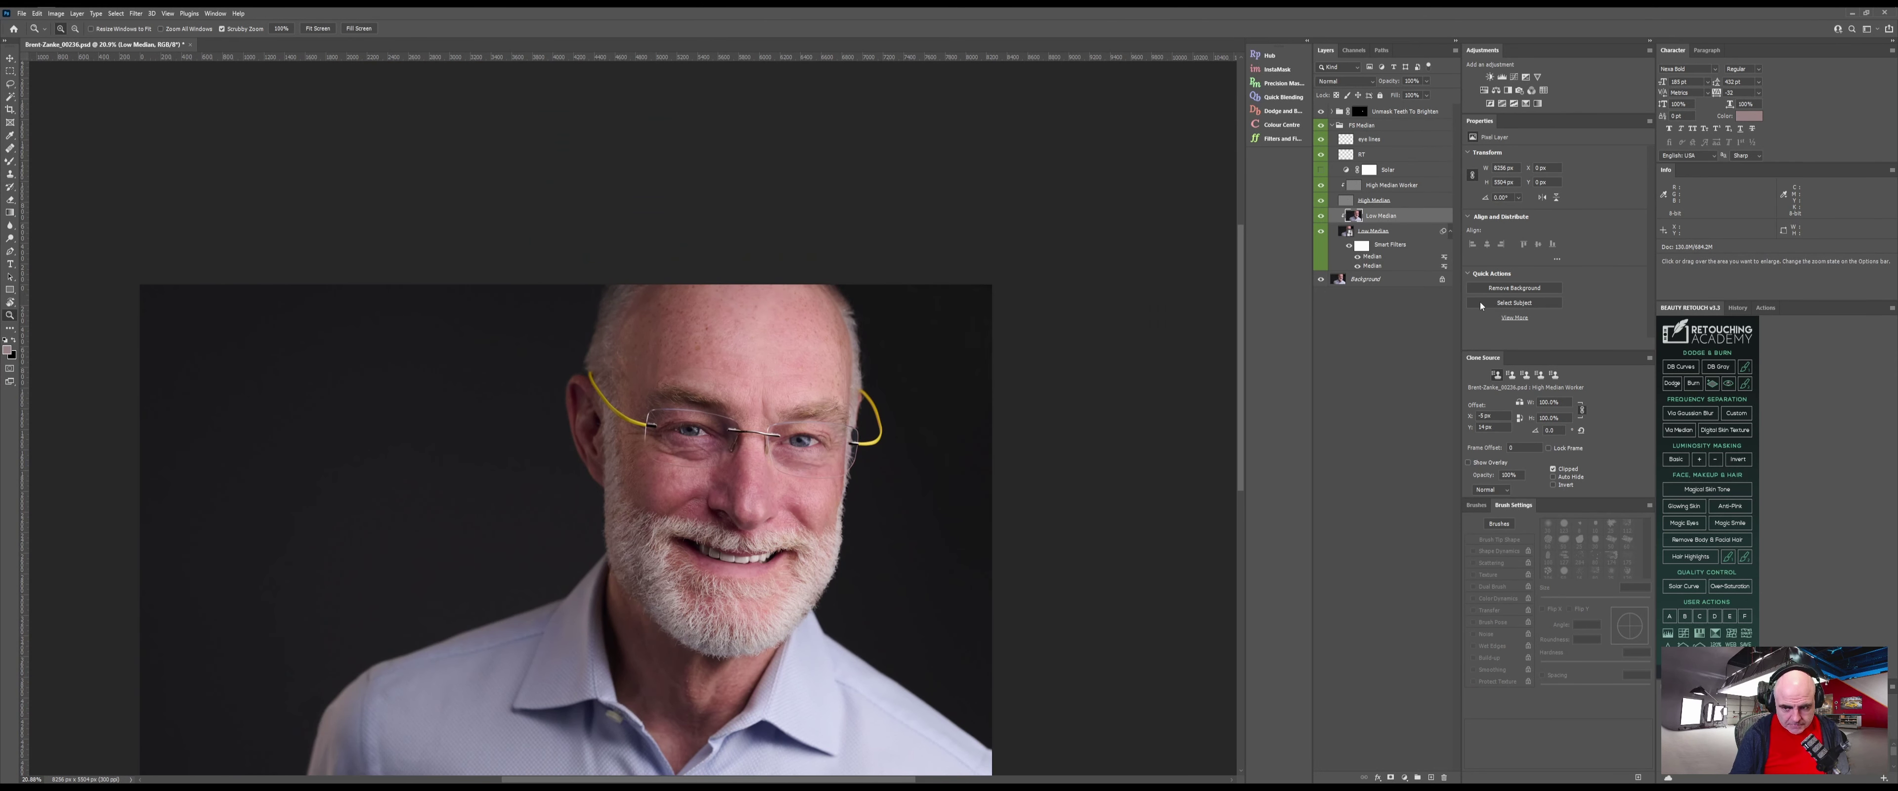
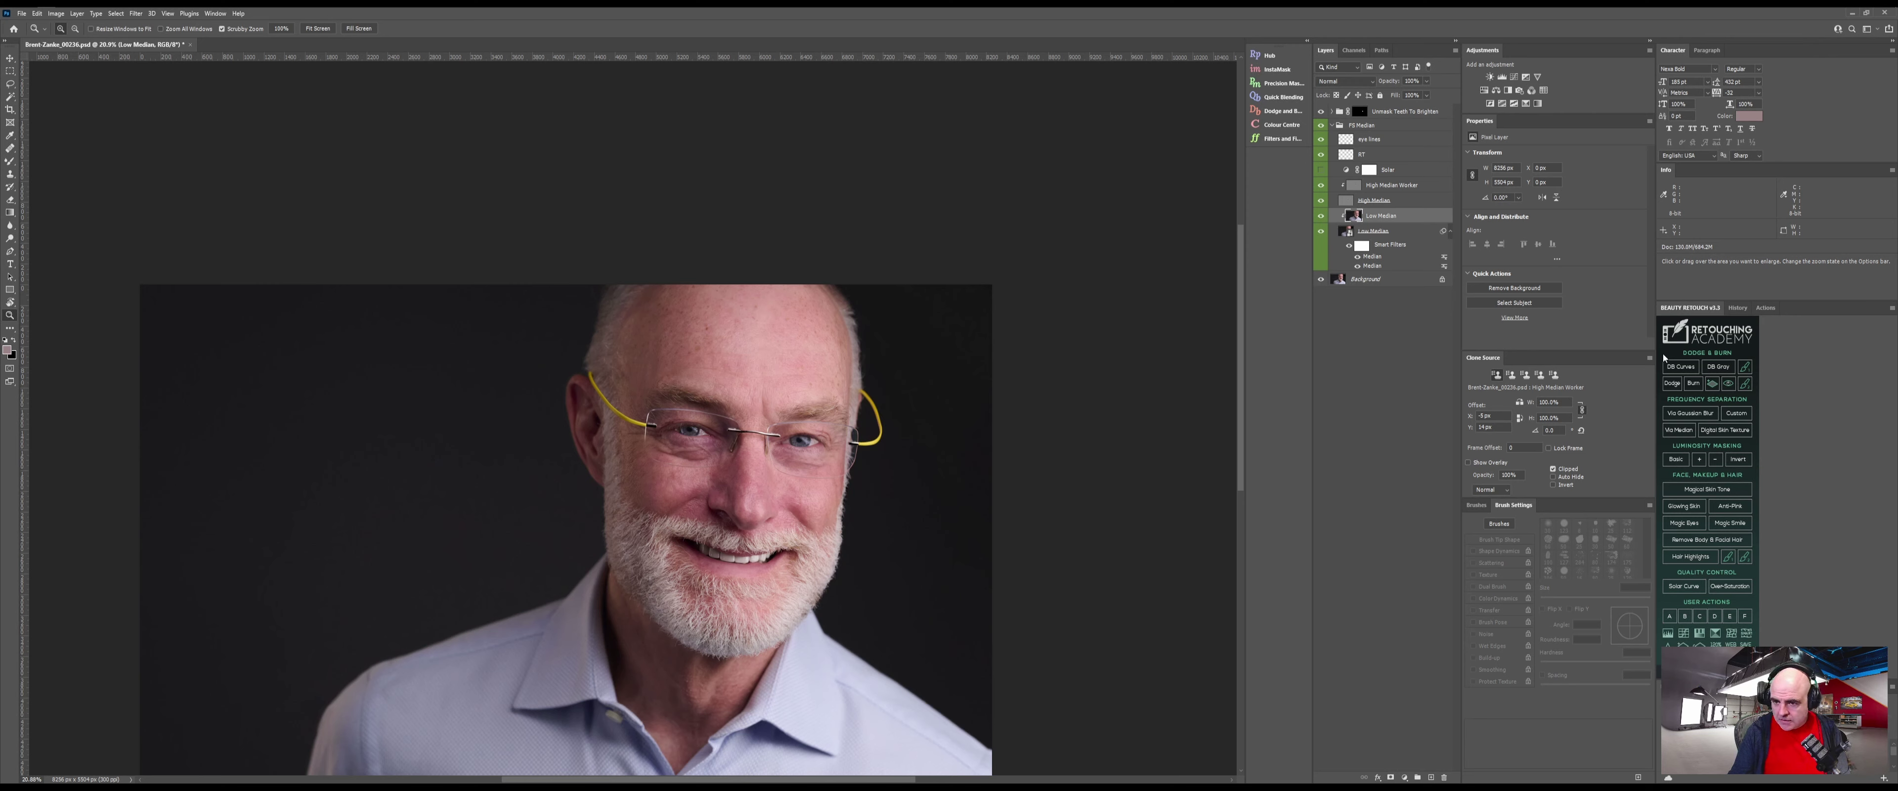
Collapse the FS Median group, run the Magic Eyes action from the Retouching Academy tools and expand the resulting group
left_click(1333, 126)
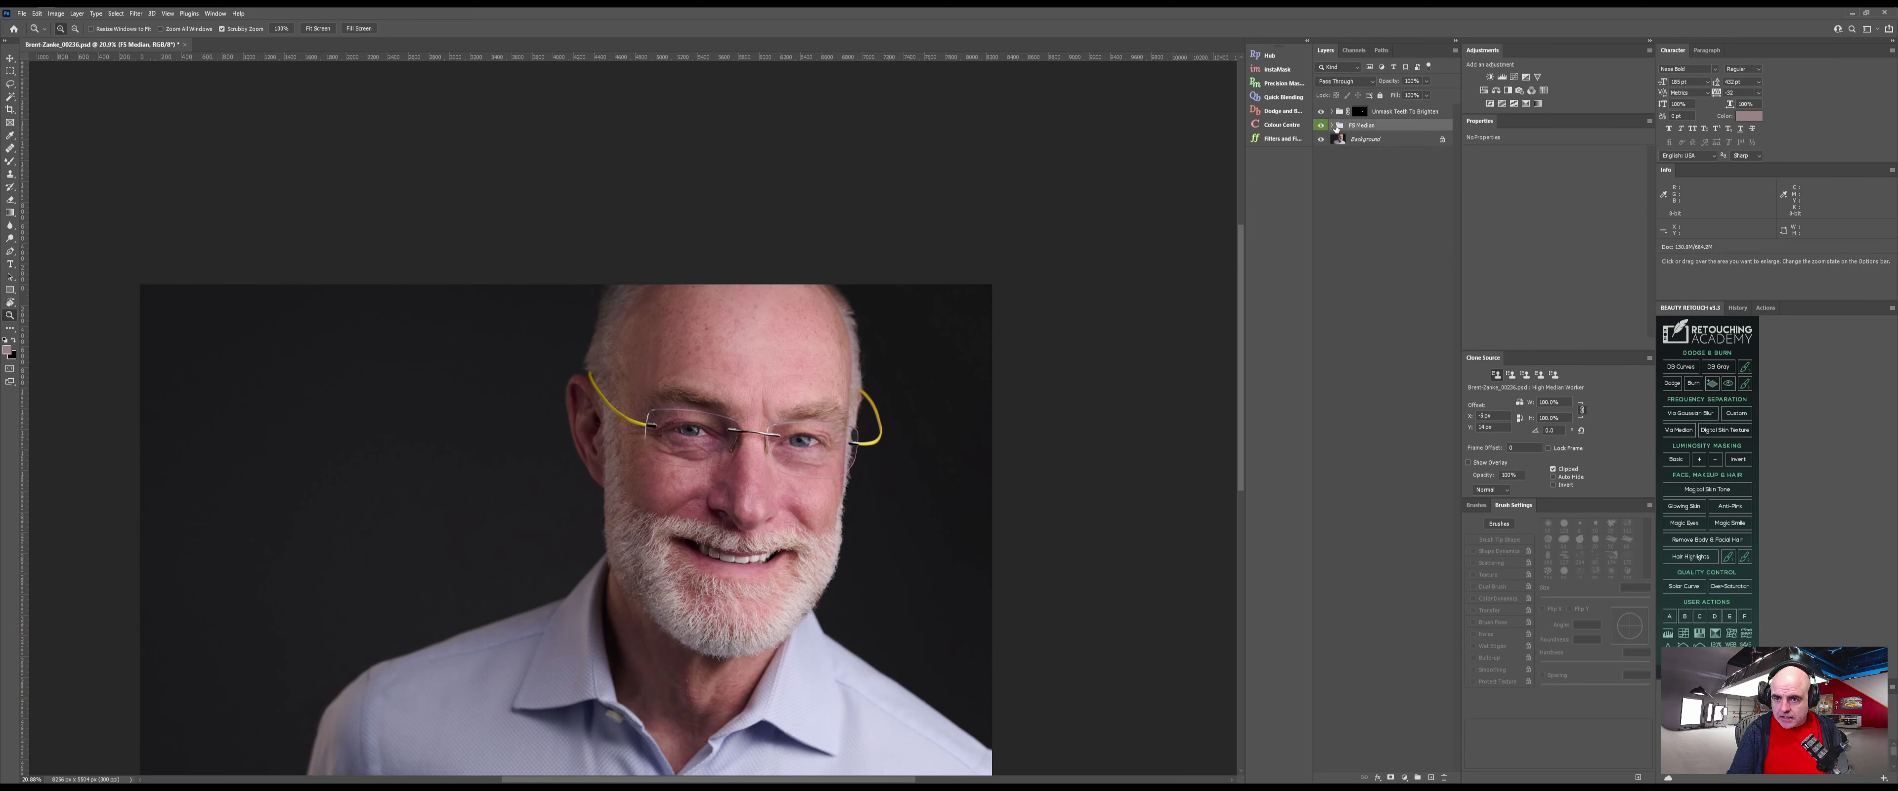
left_click(1683, 523)
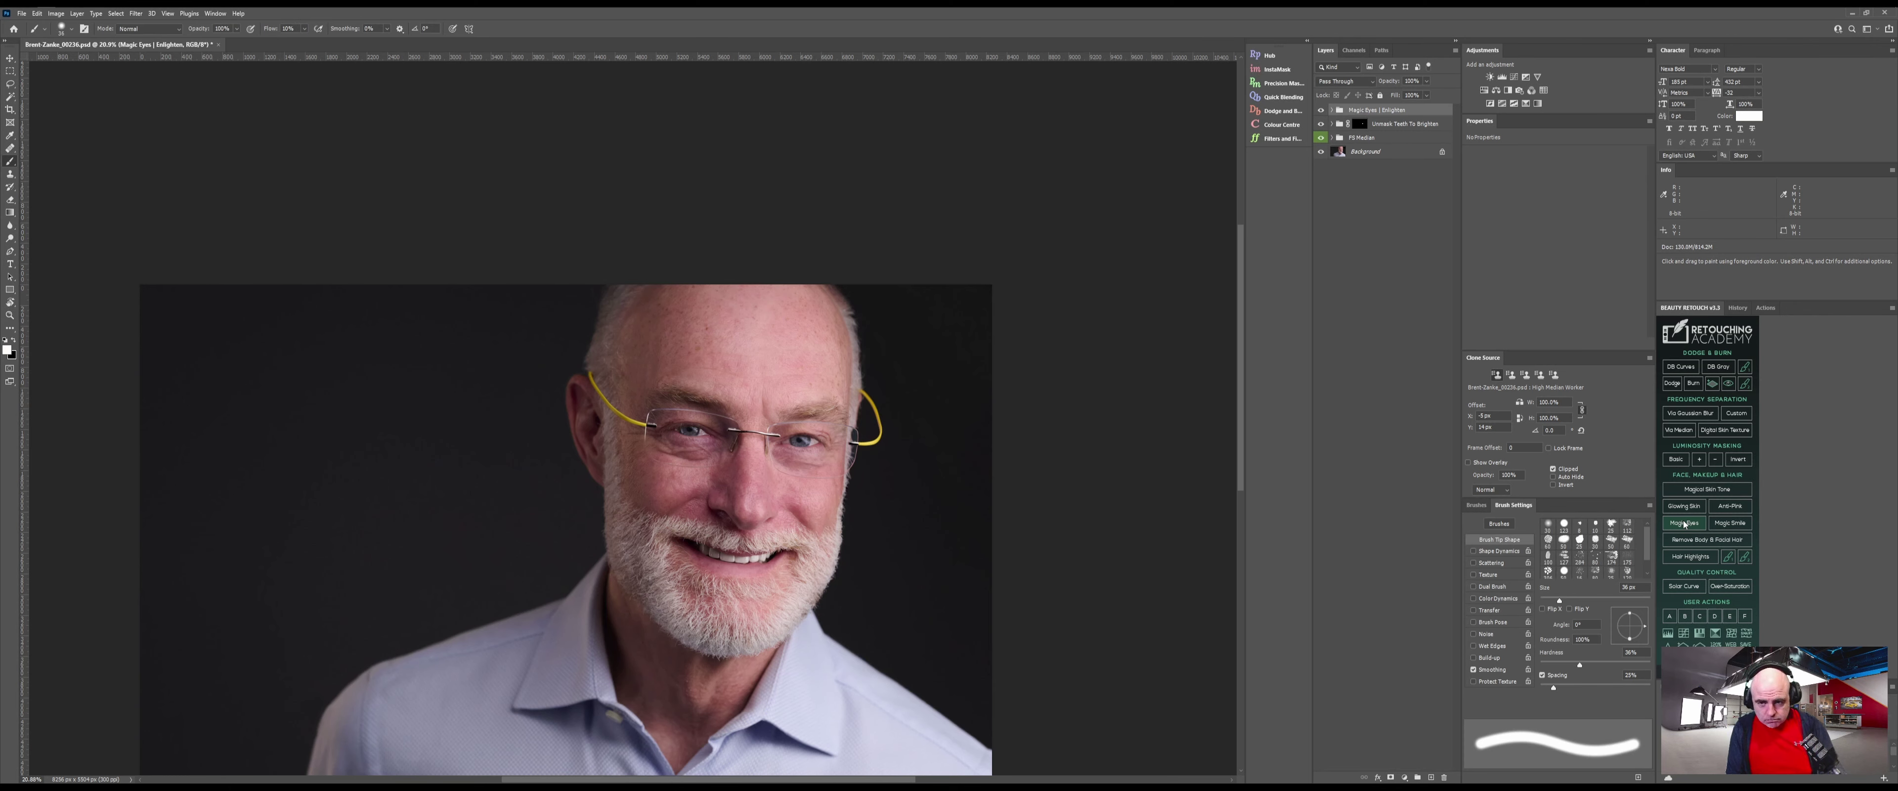
left_click(1331, 110)
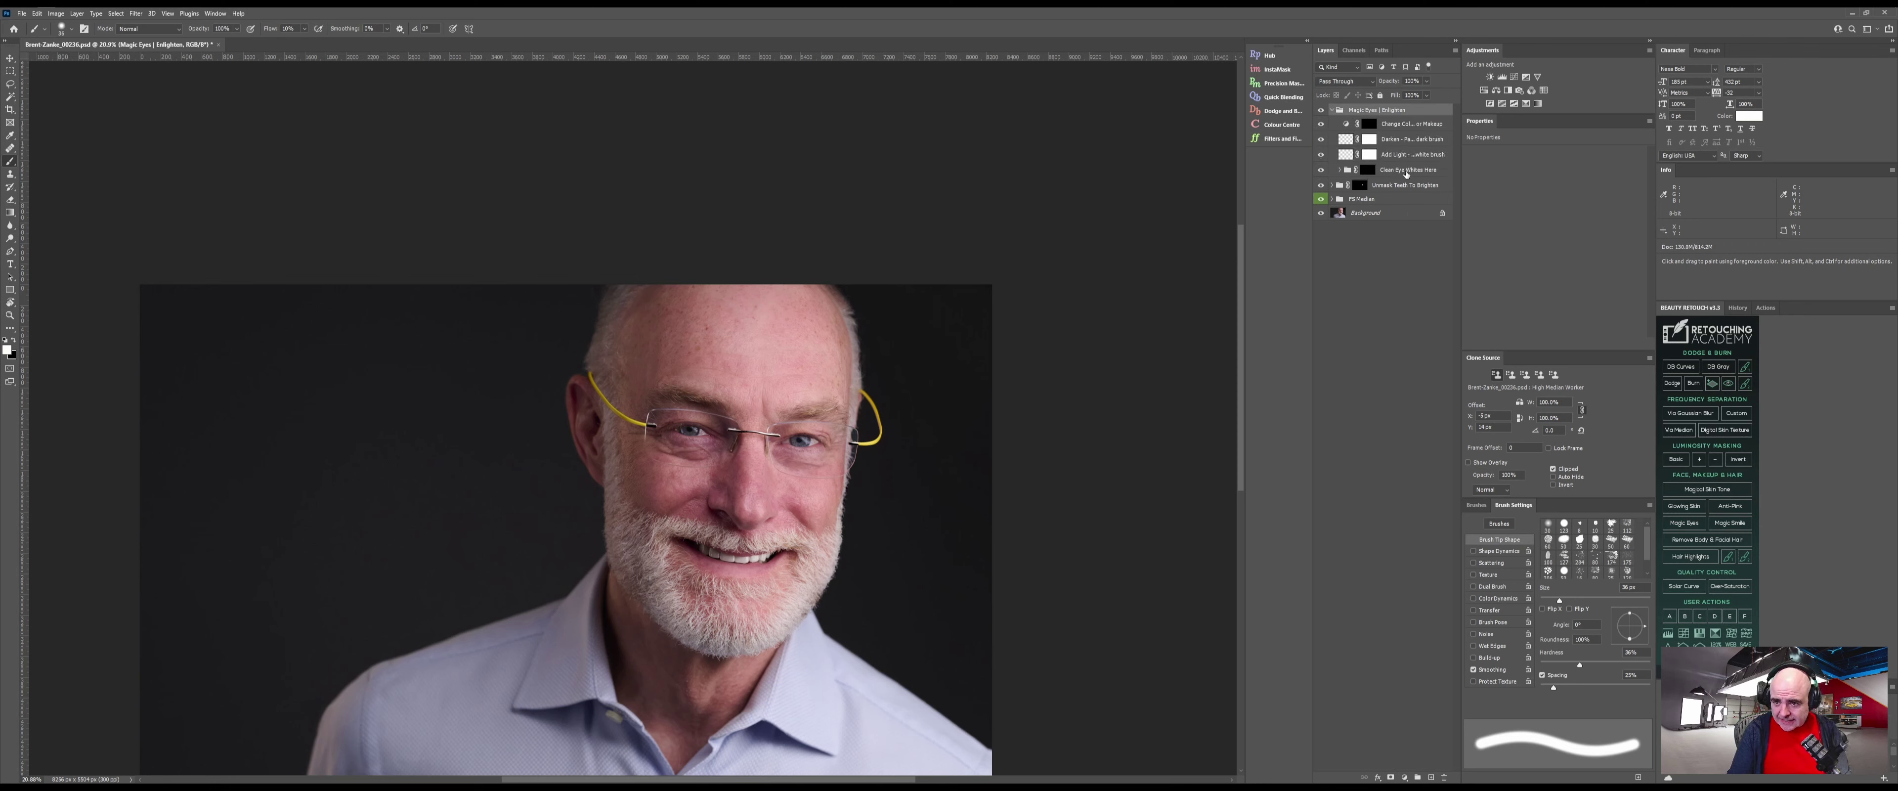
Delete the colour change, darken and light layers and the Magic Eyes group itself, keeping only its Clean Eye Whites Here group
left_click(1394, 157)
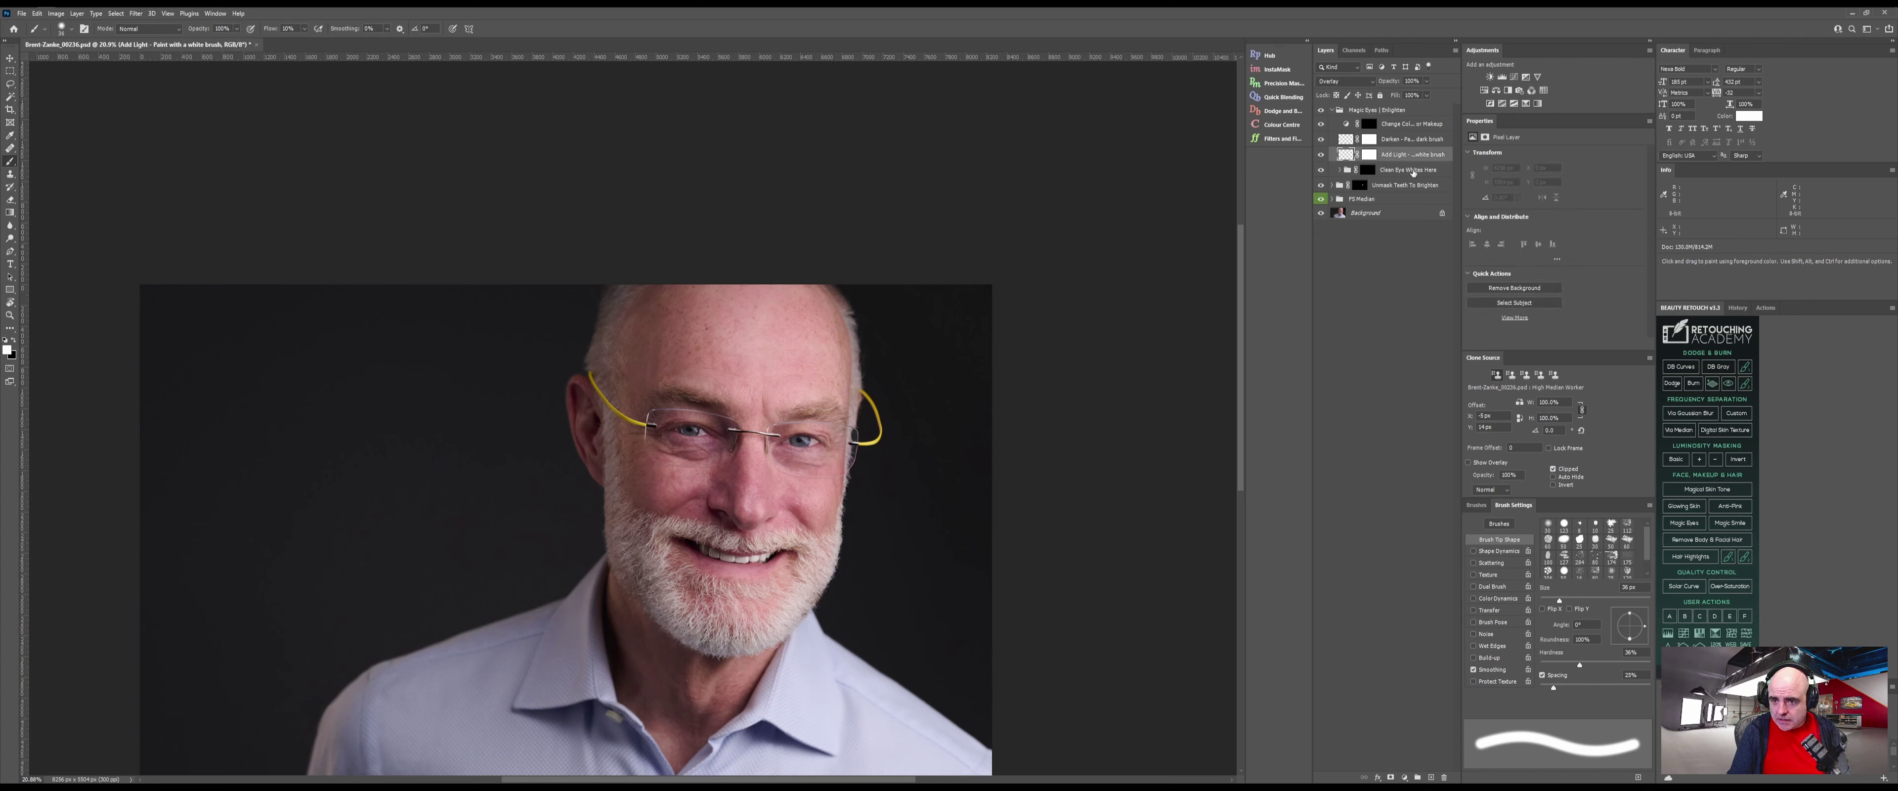
left_click(1404, 129, "shift")
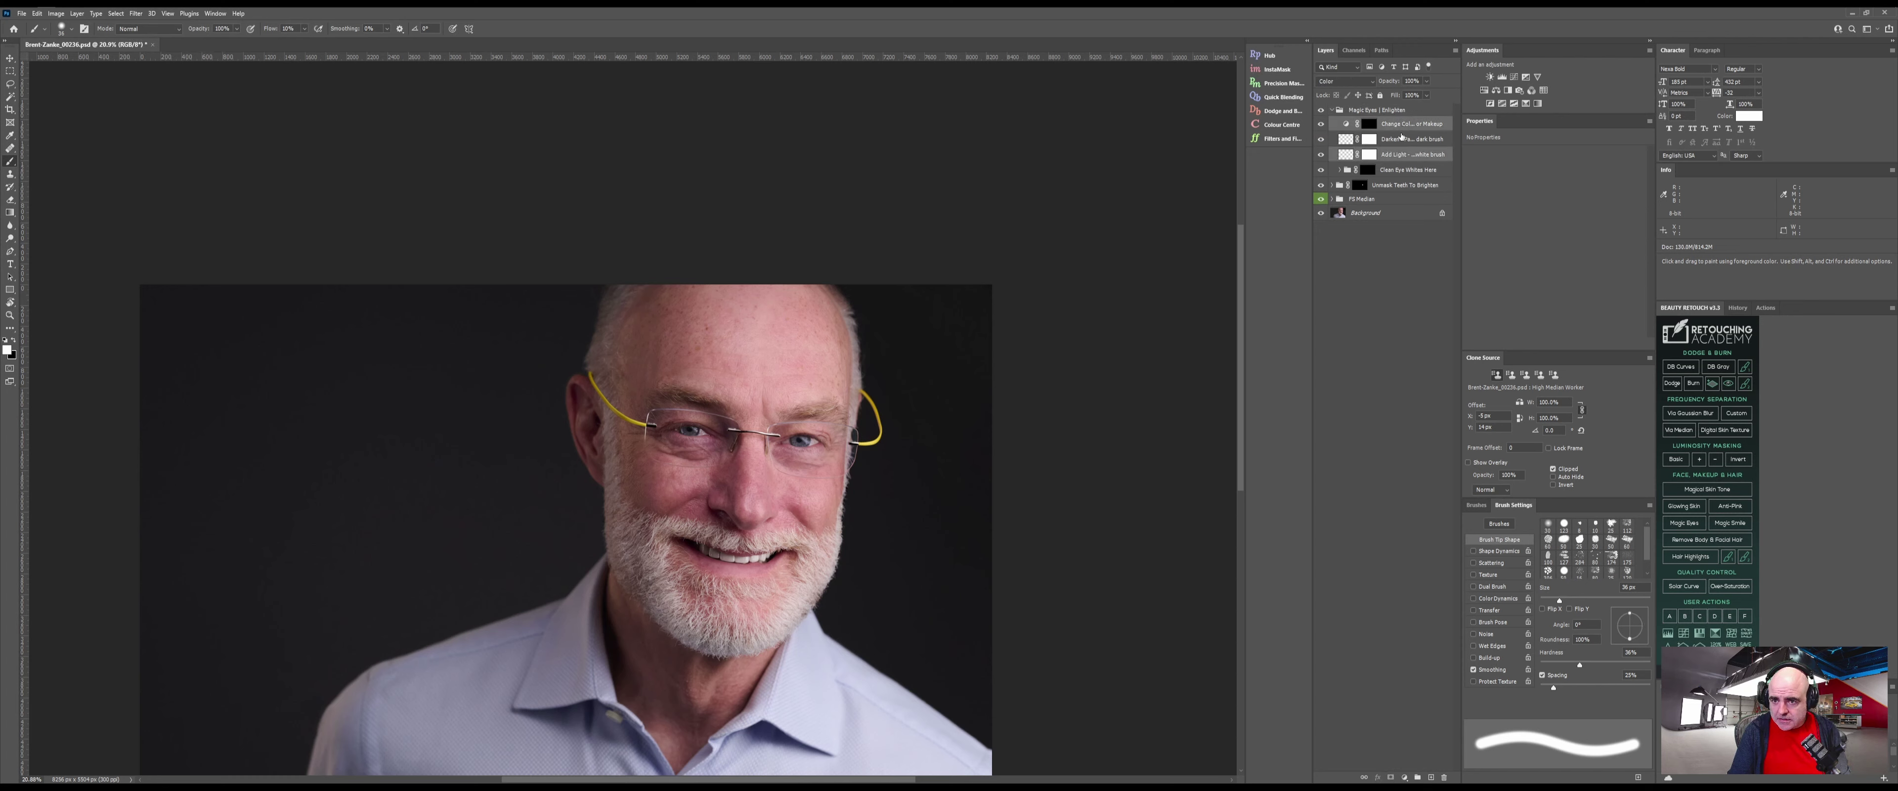
left_click_drag(1404, 129, 1414, 190)
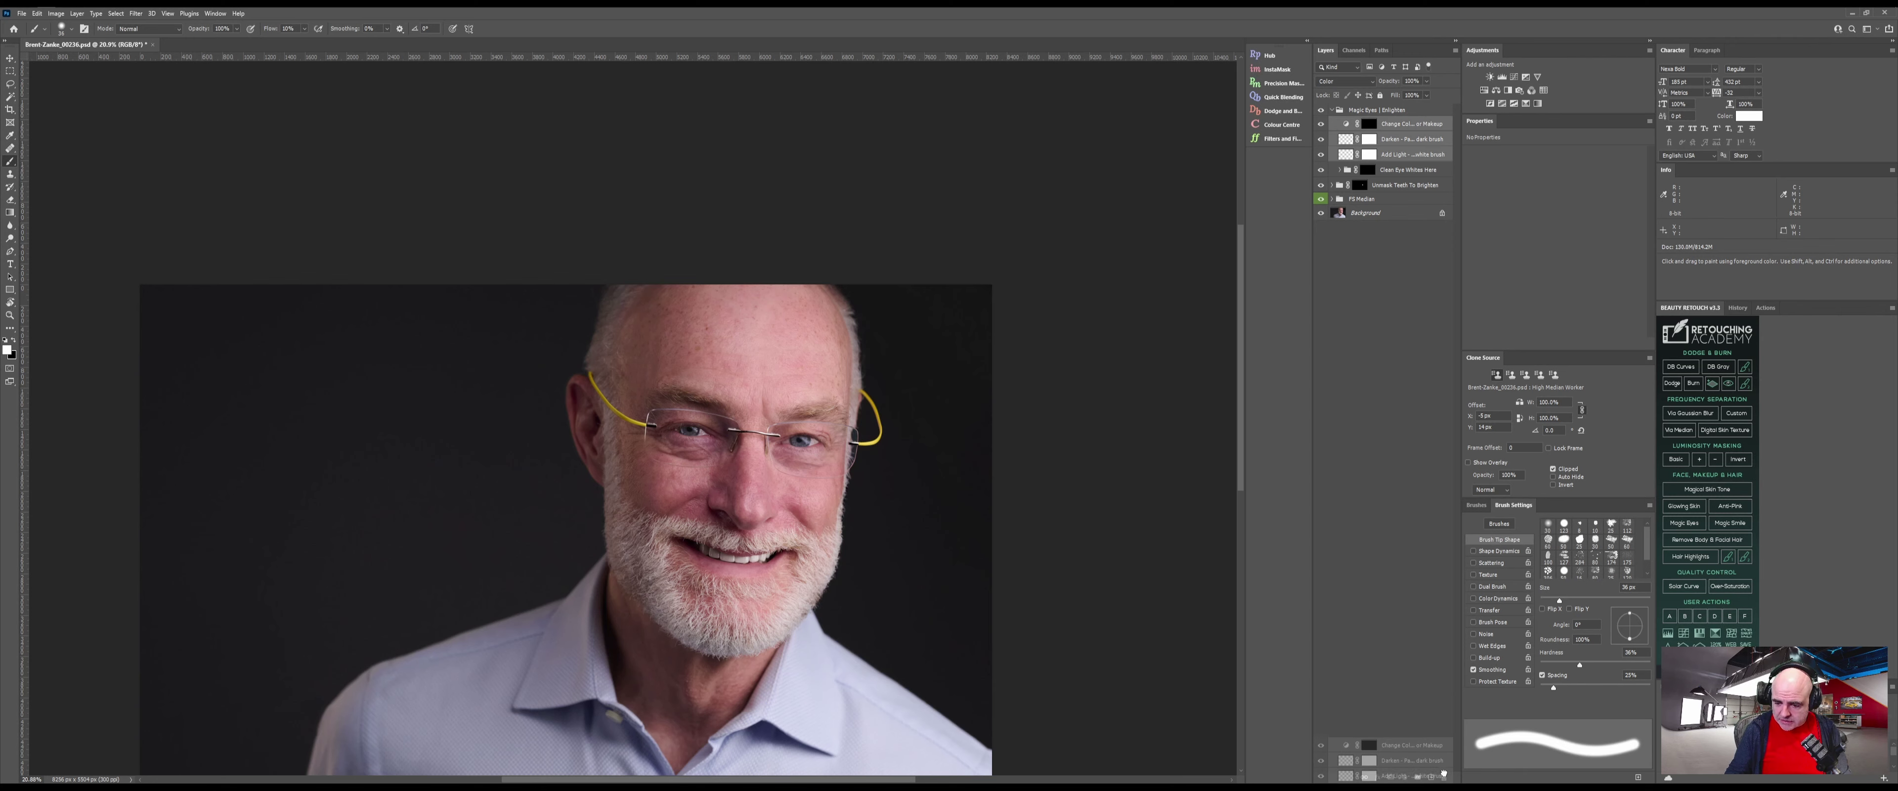
left_click(1434, 113)
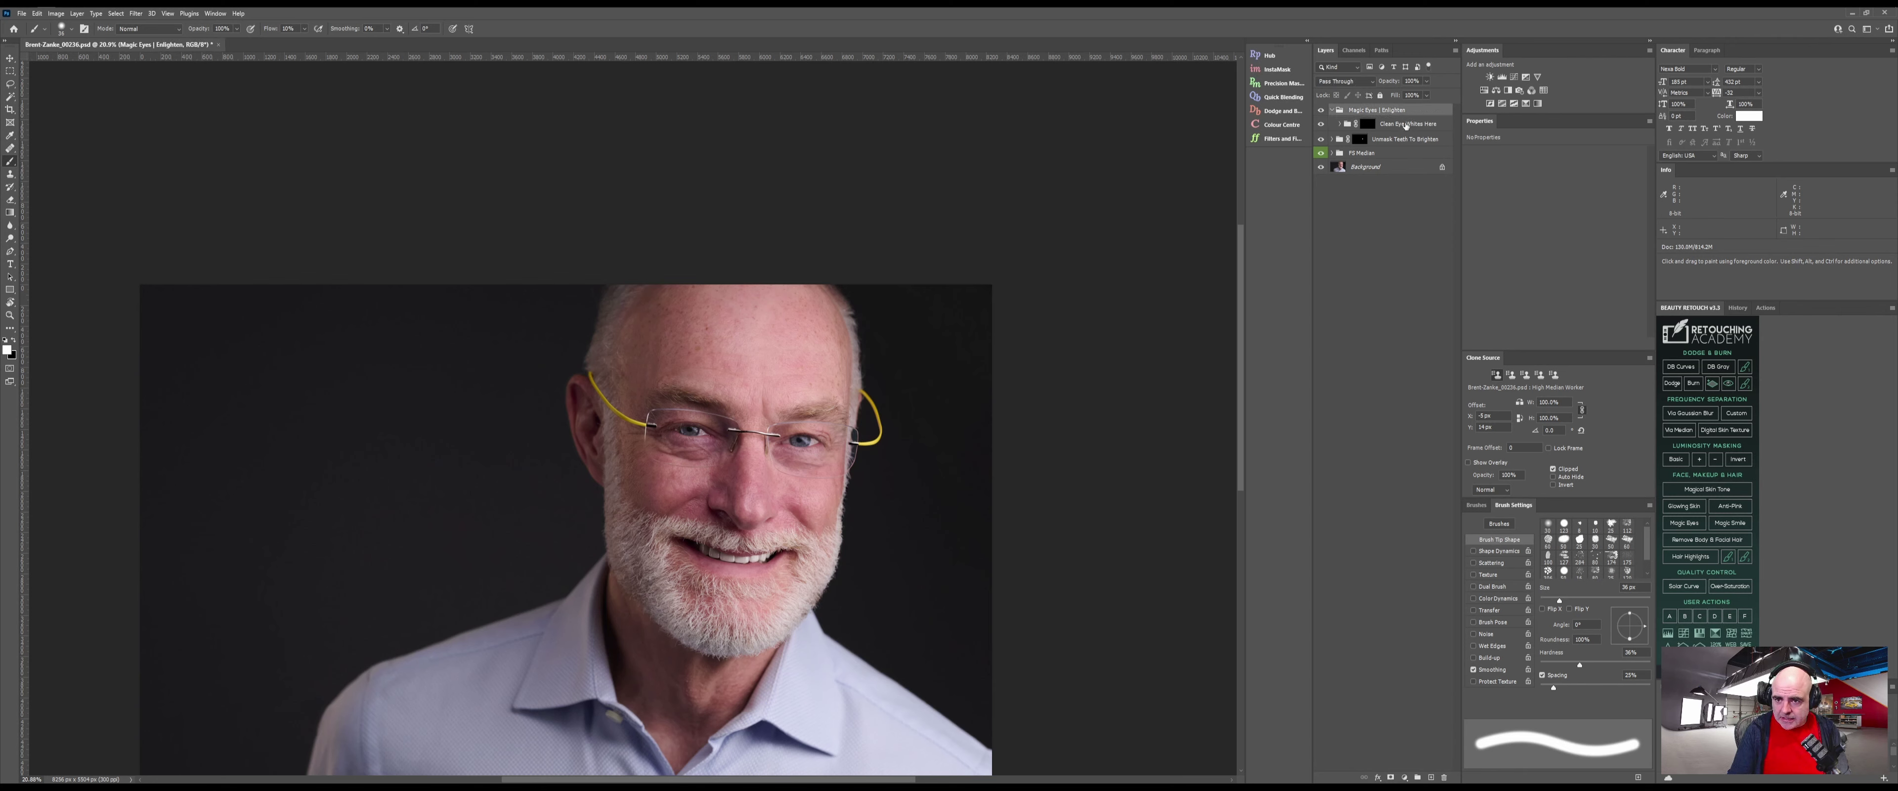
left_click(1414, 126)
left_click_drag(1392, 123, 1443, 777)
Paint white over the eye whites on the Clean Eye Whites Here group's mask and lower the group's opacity
left_click(1362, 112)
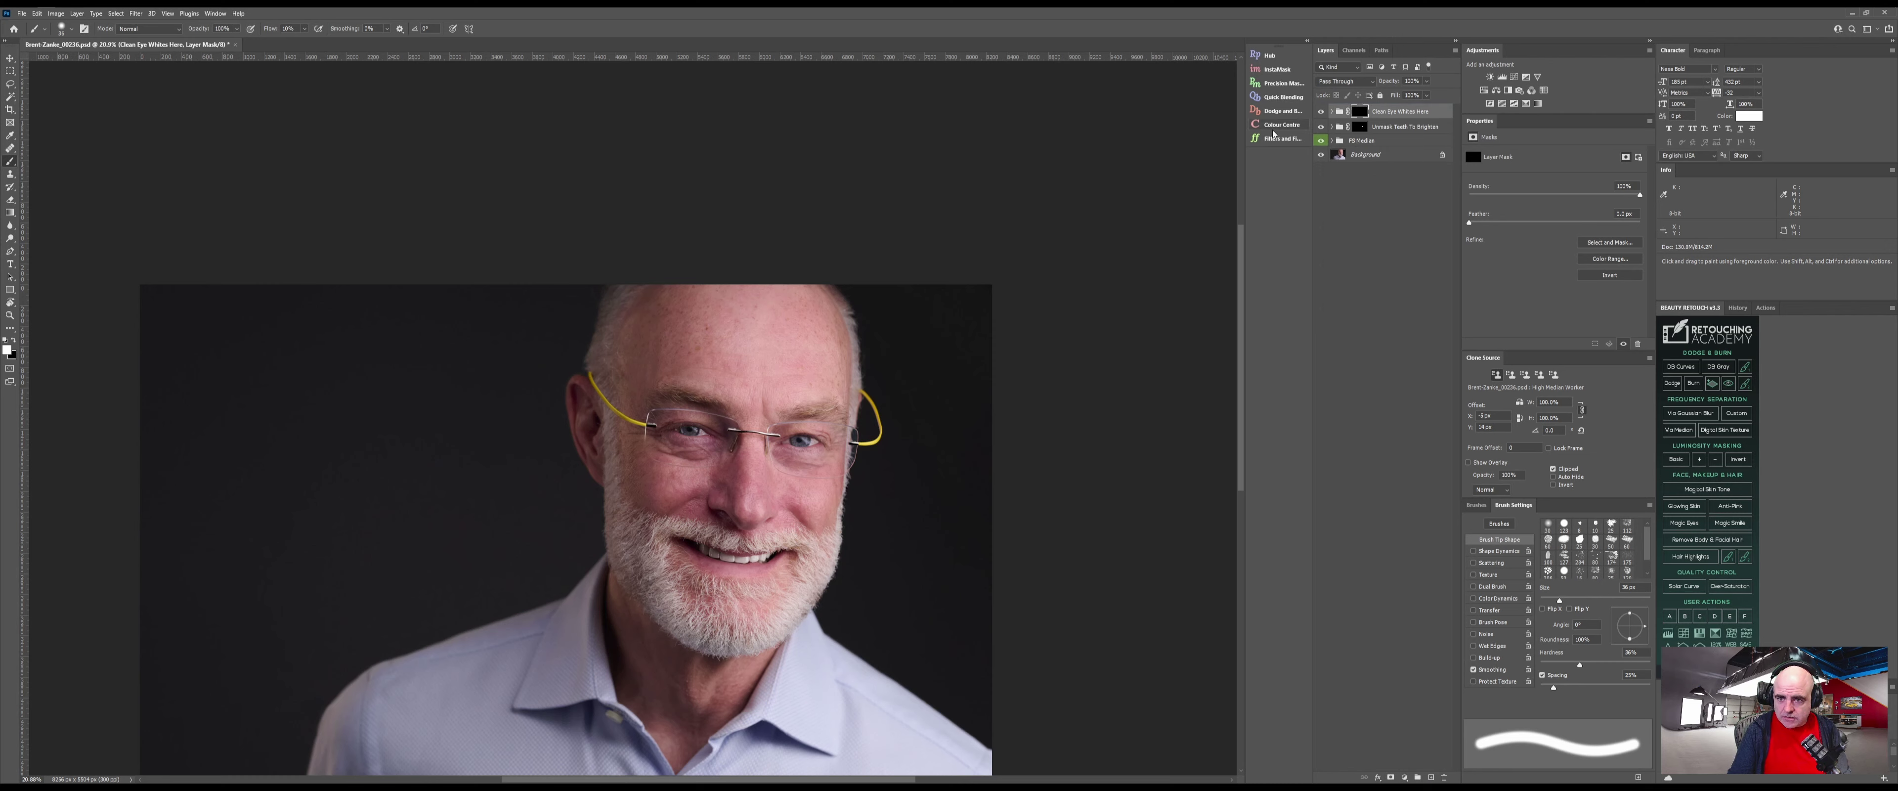
key("z")
left_click_drag(862, 440, 782, 455)
key("b")
key("shift+b")
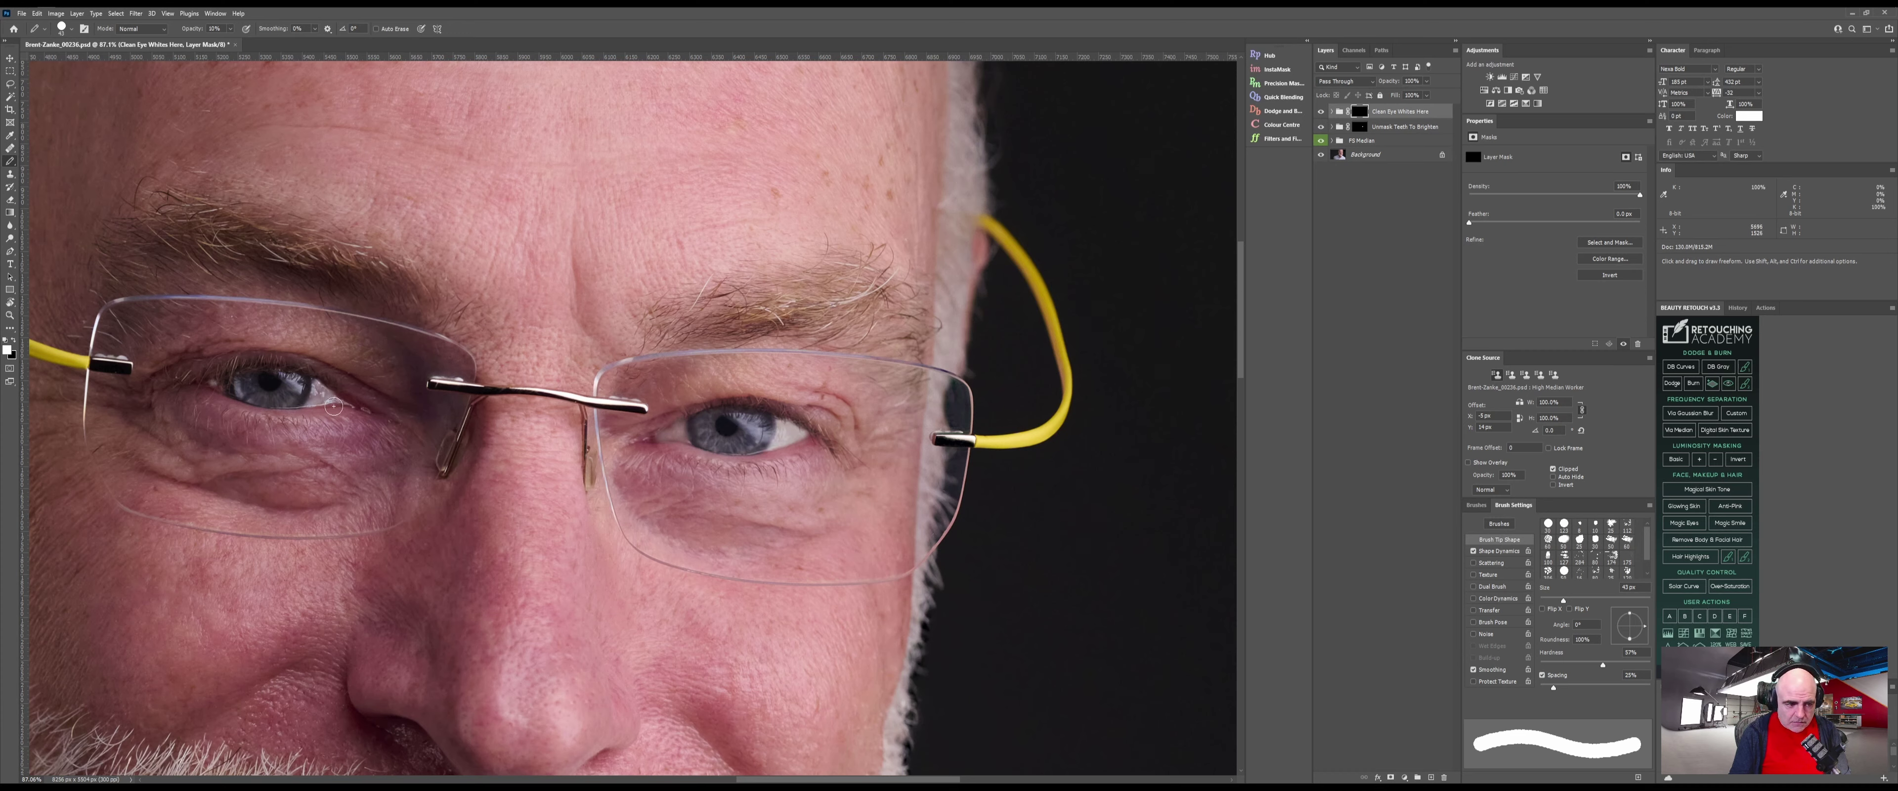
left_click_drag(241, 390, 215, 384)
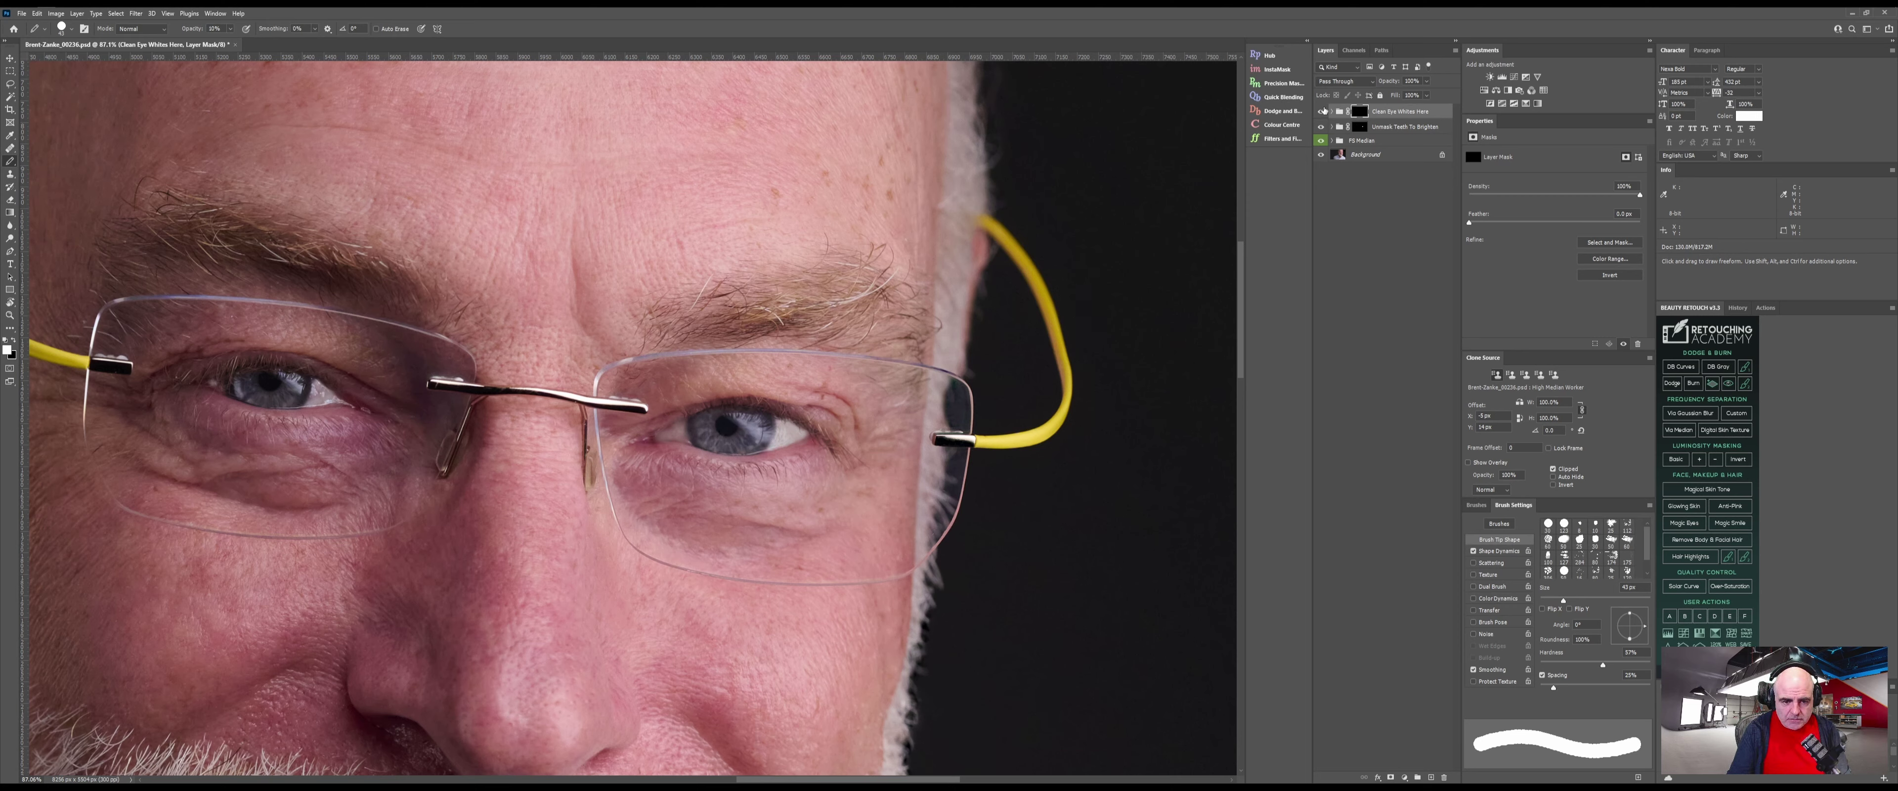
left_click(1427, 81)
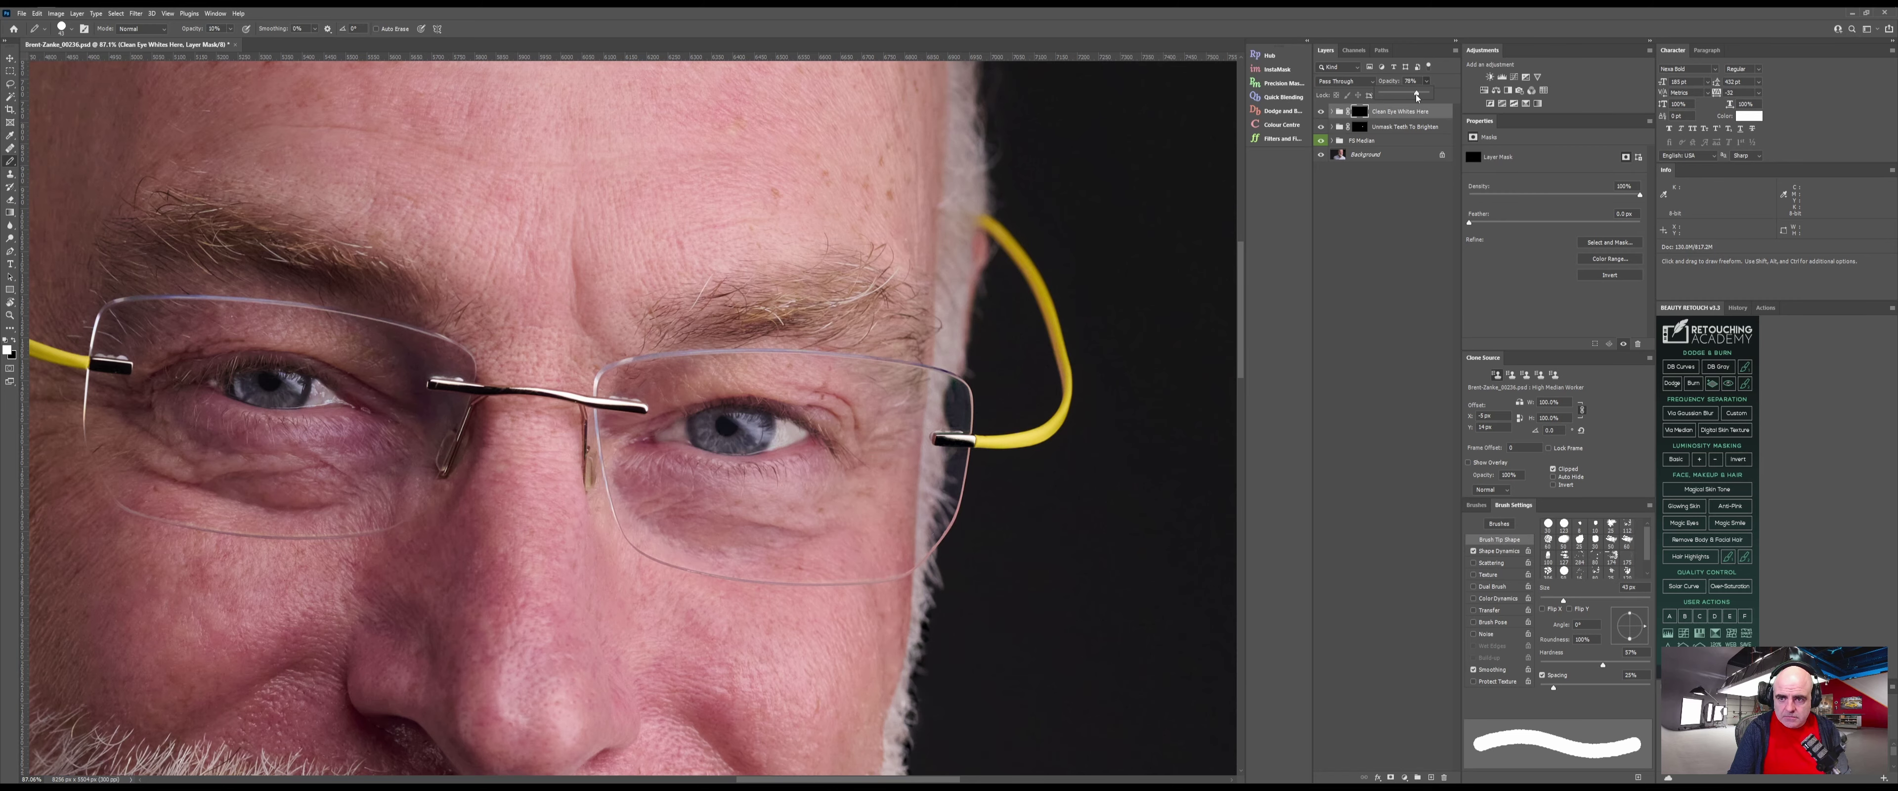
left_click_drag(1416, 96, 1413, 96)
Generate the curves dodge and burn group and delete its two visual-aid layers, keeping only the Burn and Dodge curves
key("z")
left_click_drag(643, 485, 505, 473)
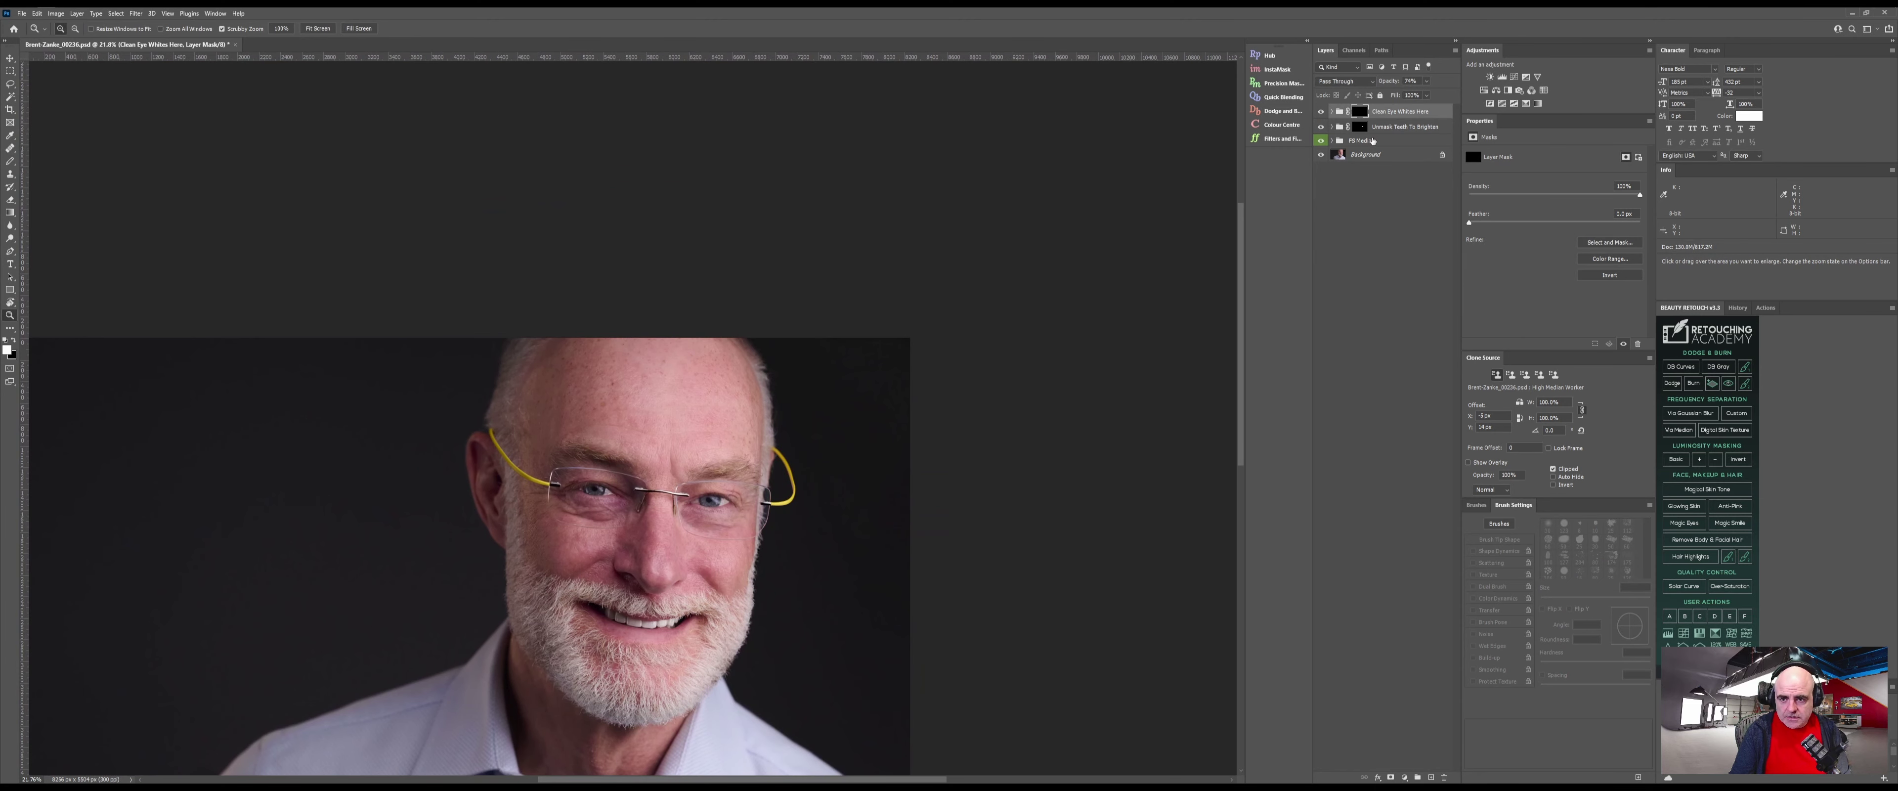
key("F2")
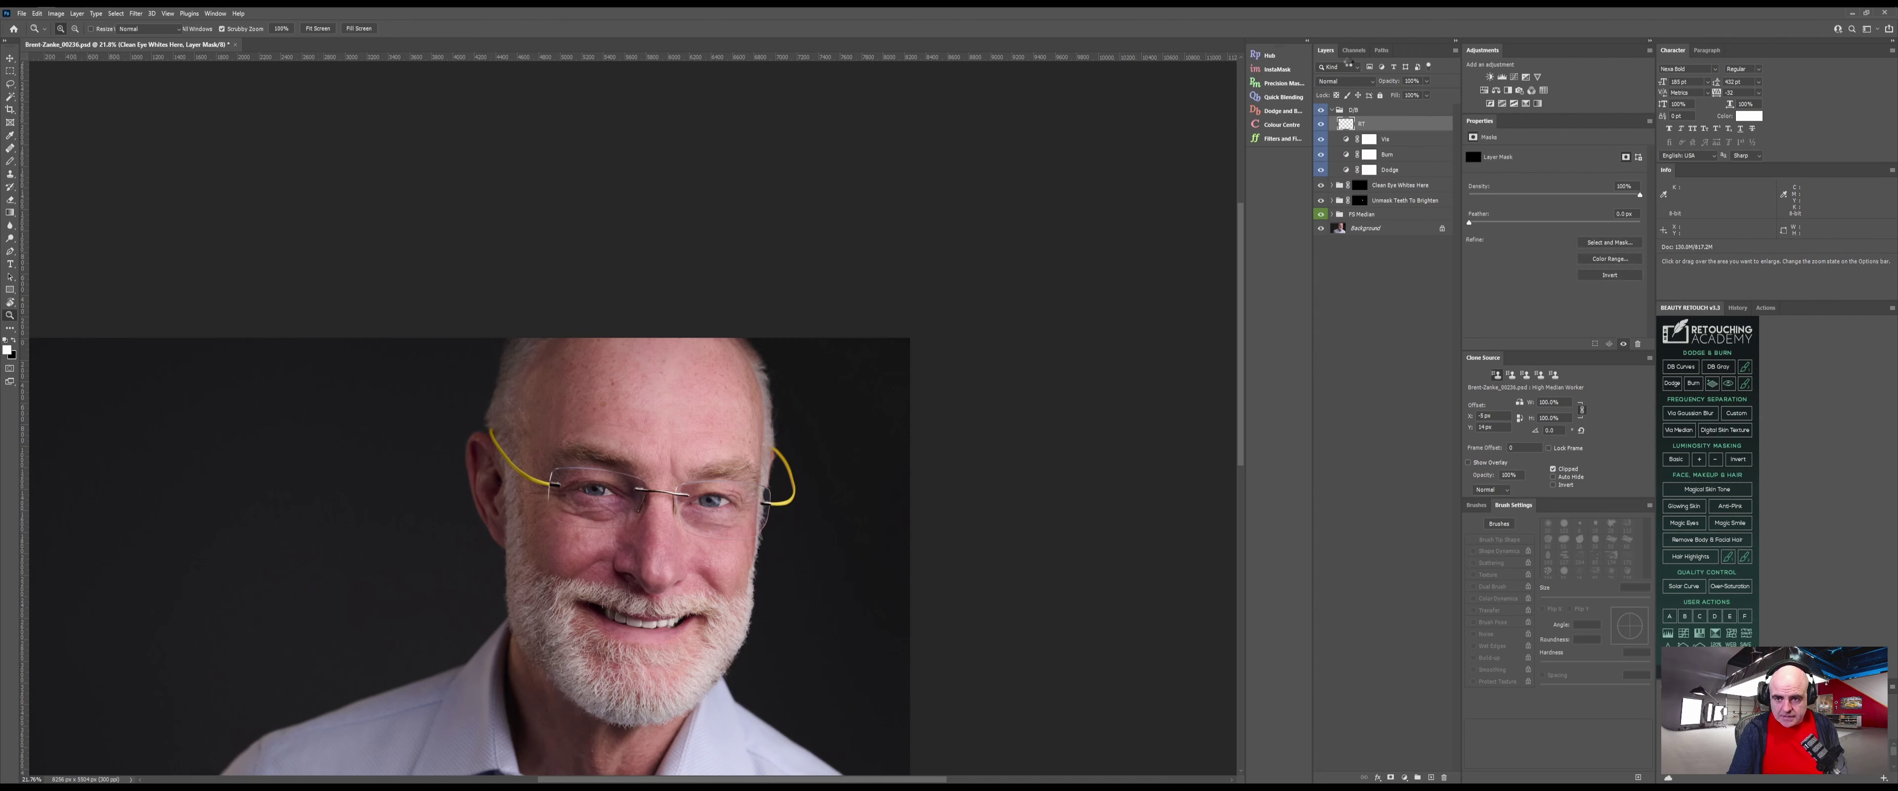
left_click(1393, 127)
left_click(1428, 137, "shift")
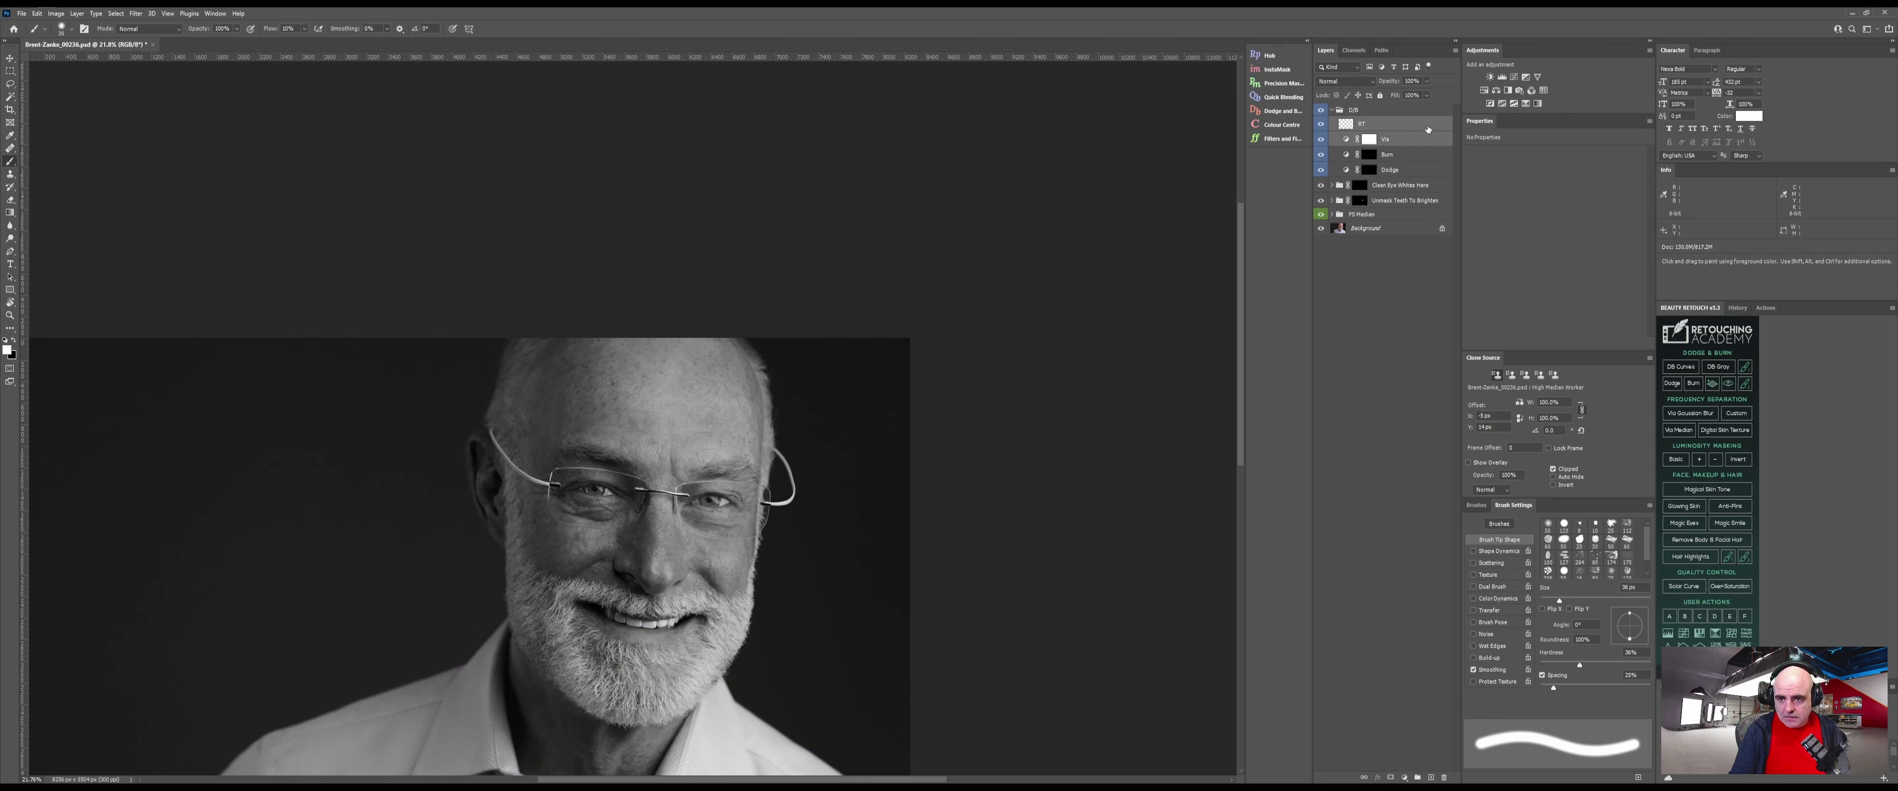
mouse_move(1429, 131)
left_mouse_down()
mouse_move(1375, 599)
mouse_move(1444, 777)
left_mouse_up()
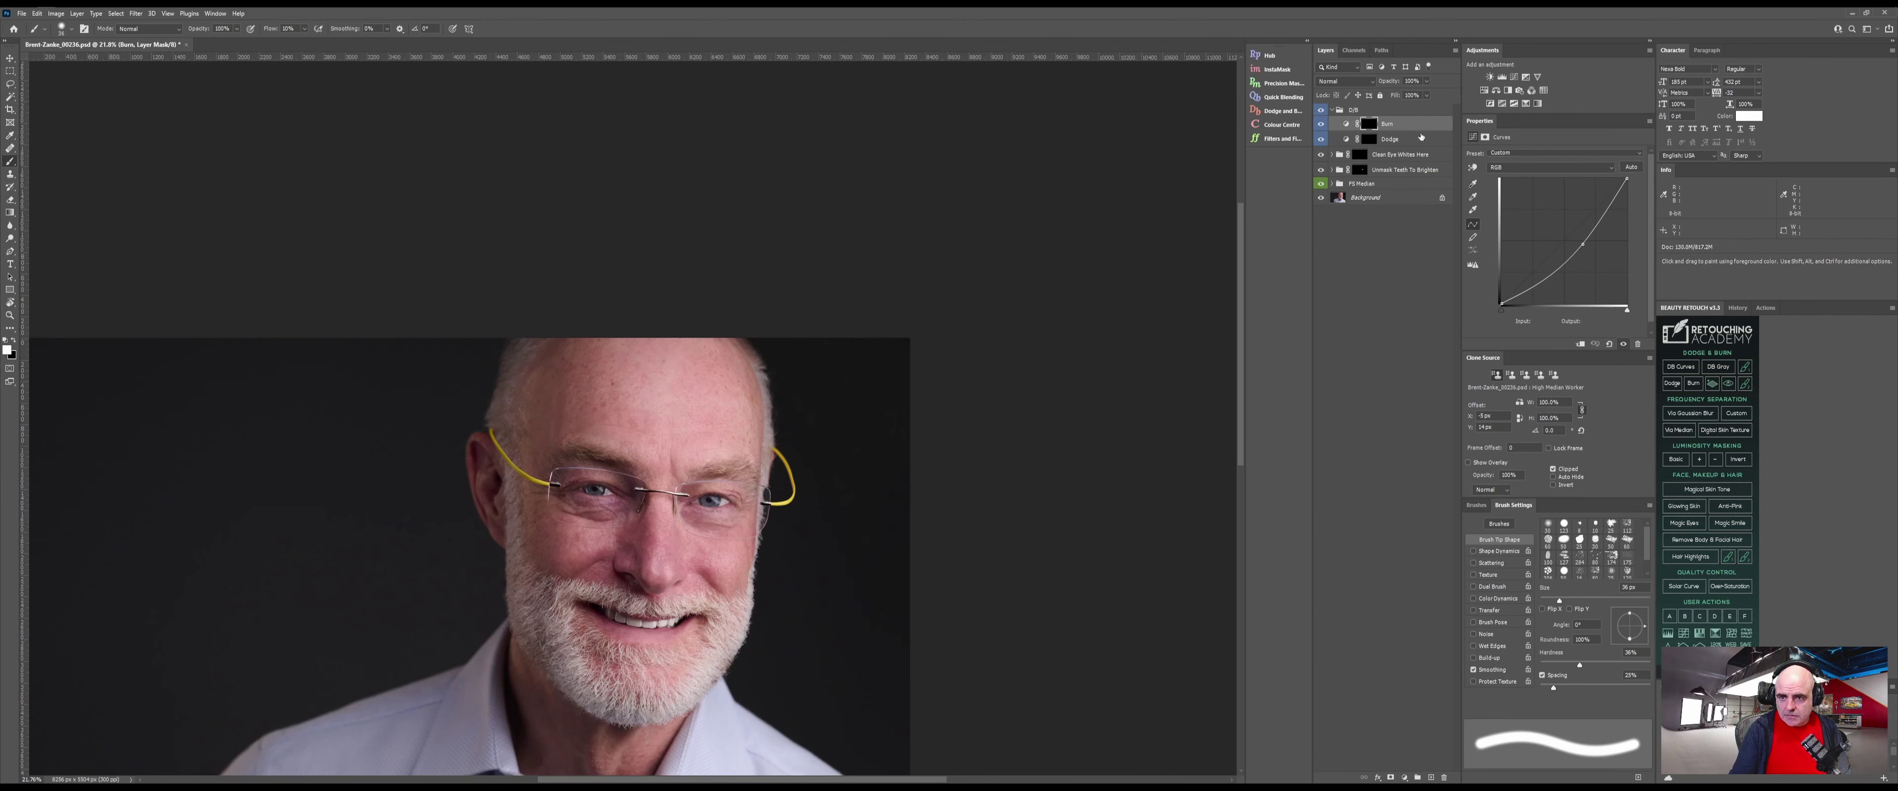
Paint white with the Brush on the Dodge layer's mask to brighten the lower iris of the eye nearer the image's right edge
left_click(1368, 140)
scroll(773, 482, "up", 10)
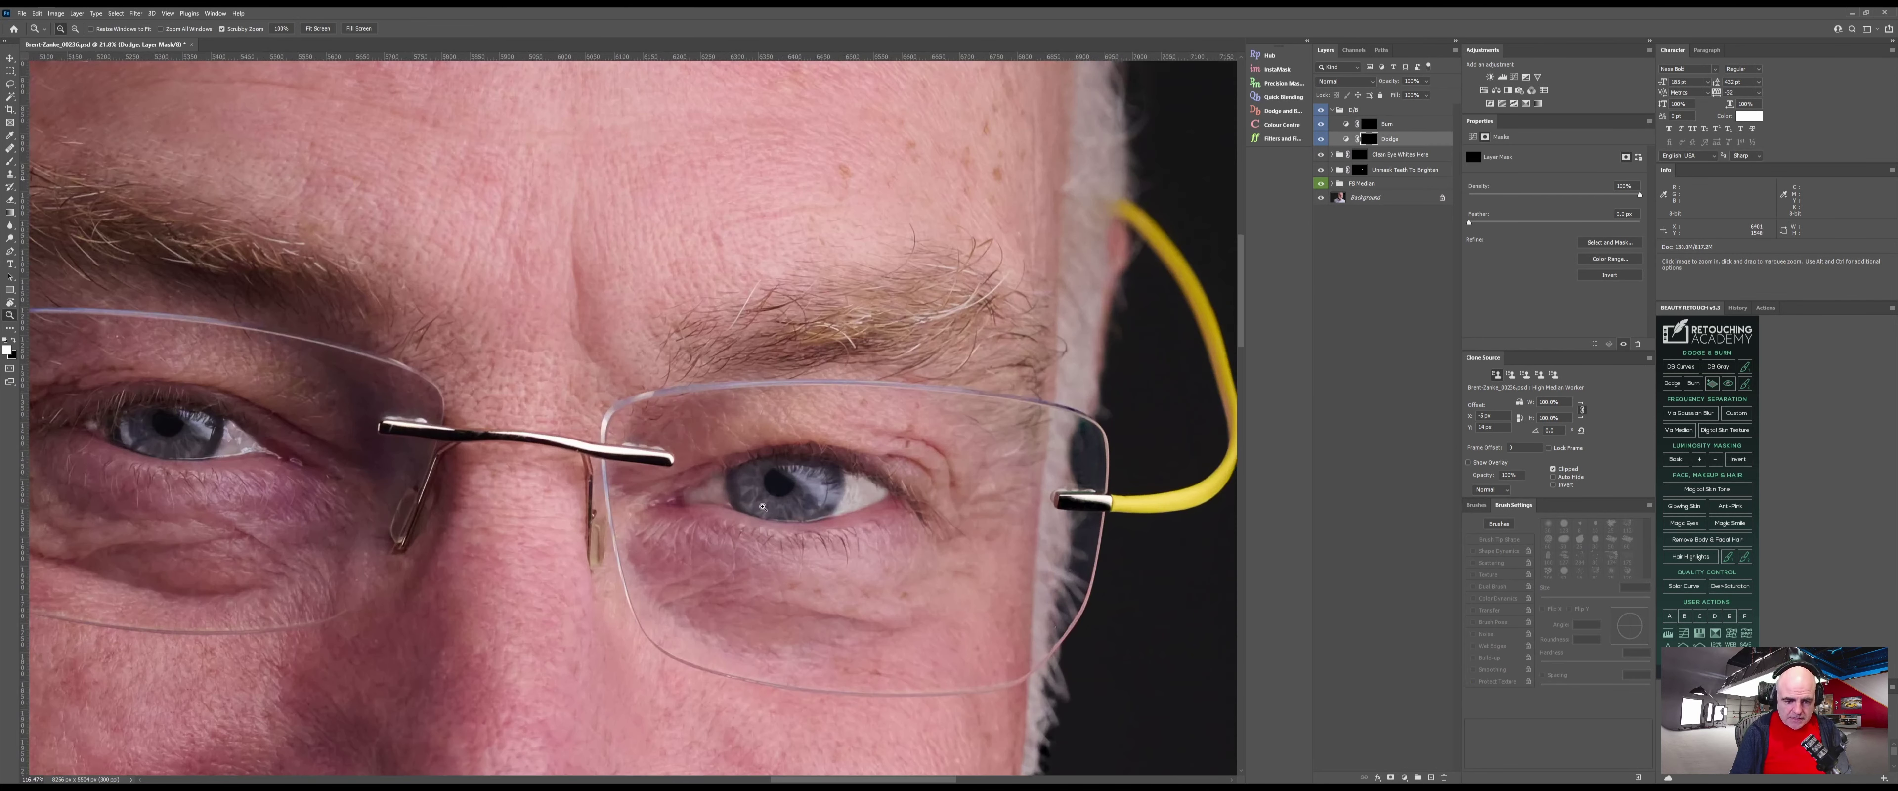
key("shift+b")
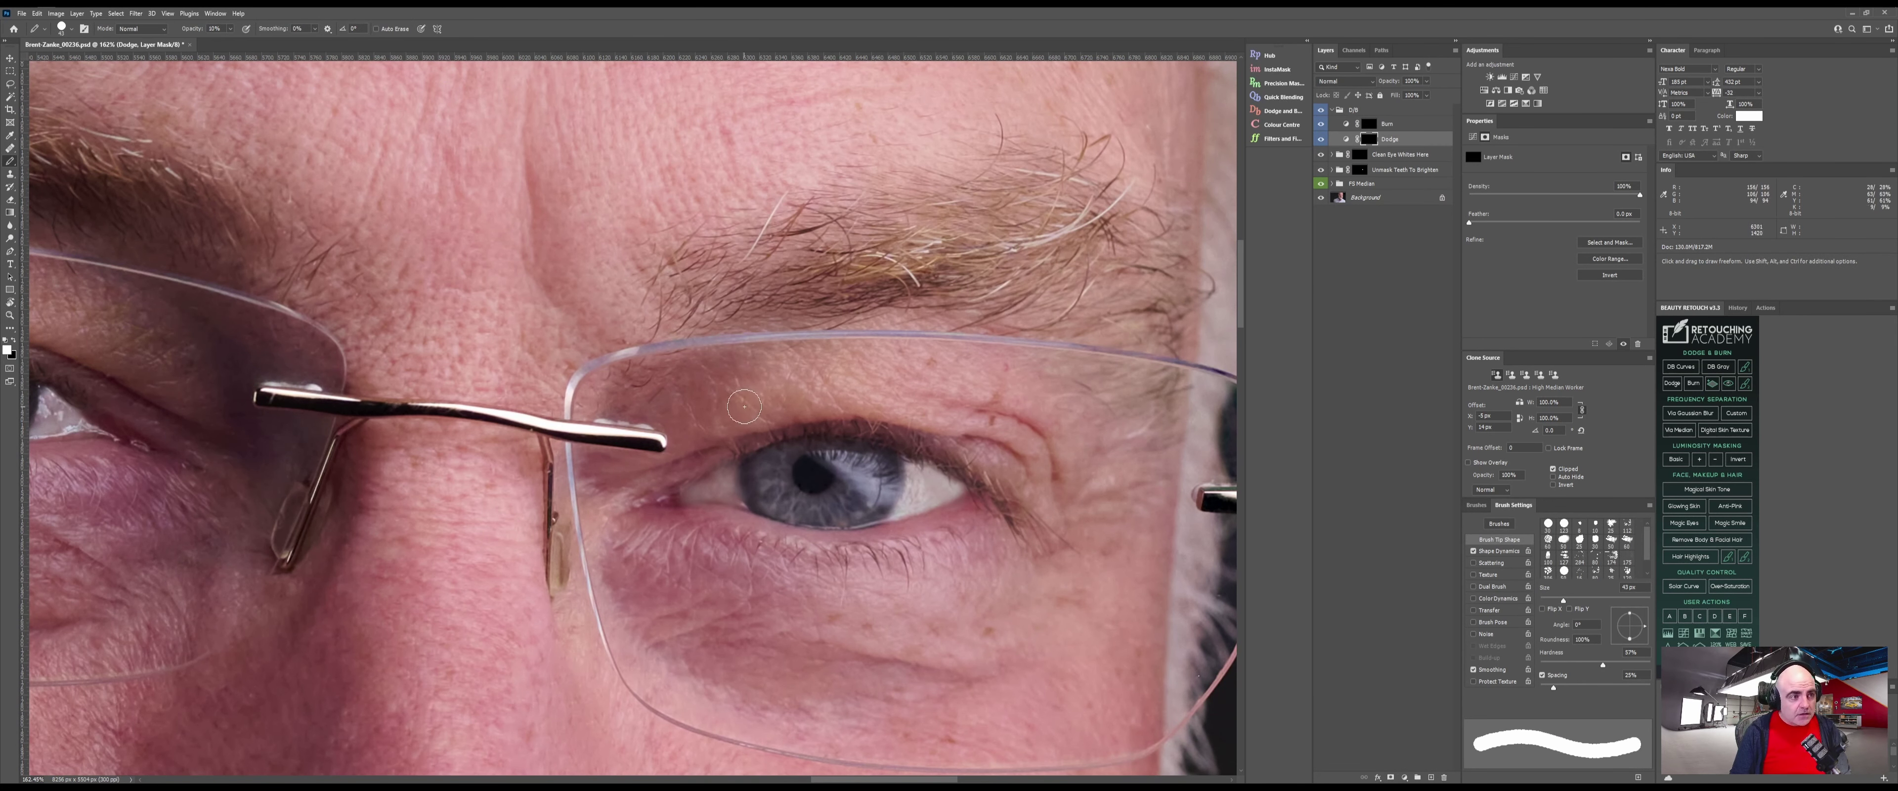
key("shift+b")
key("shift+b")
key("shift+b")
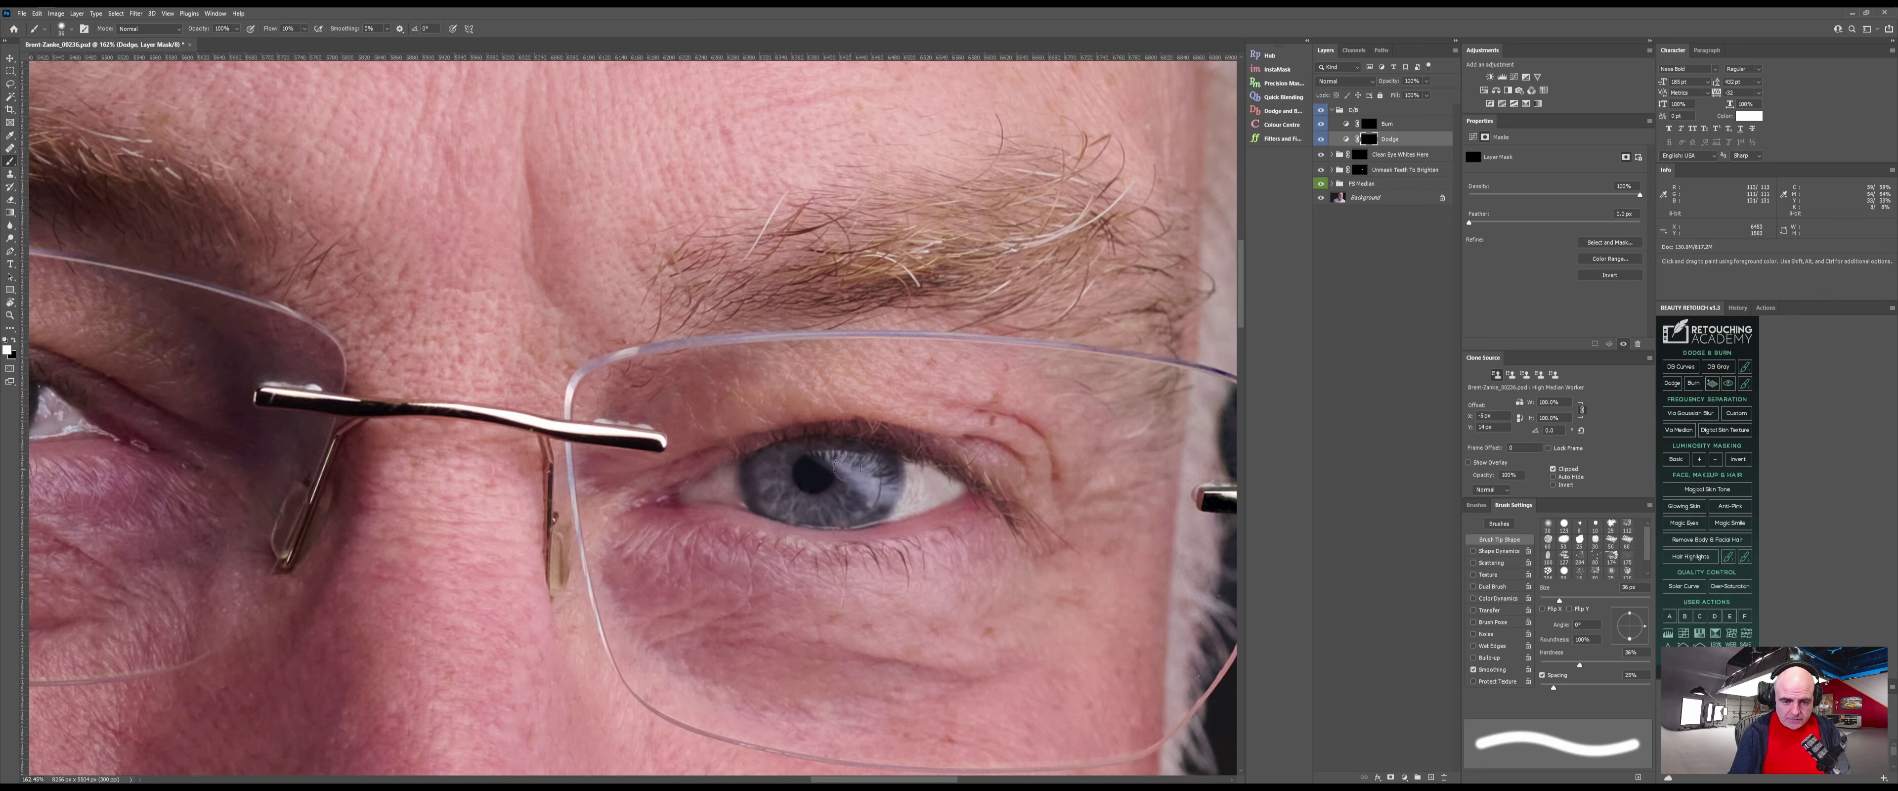
mouse_move(846, 463)
left_mouse_down("alt")
mouse_move(882, 479)
mouse_move(845, 456)
mouse_move(881, 494)
mouse_move(921, 487)
mouse_move(871, 509)
mouse_move(877, 530)
mouse_move(777, 487)
mouse_move(855, 534)
left_mouse_up("alt")
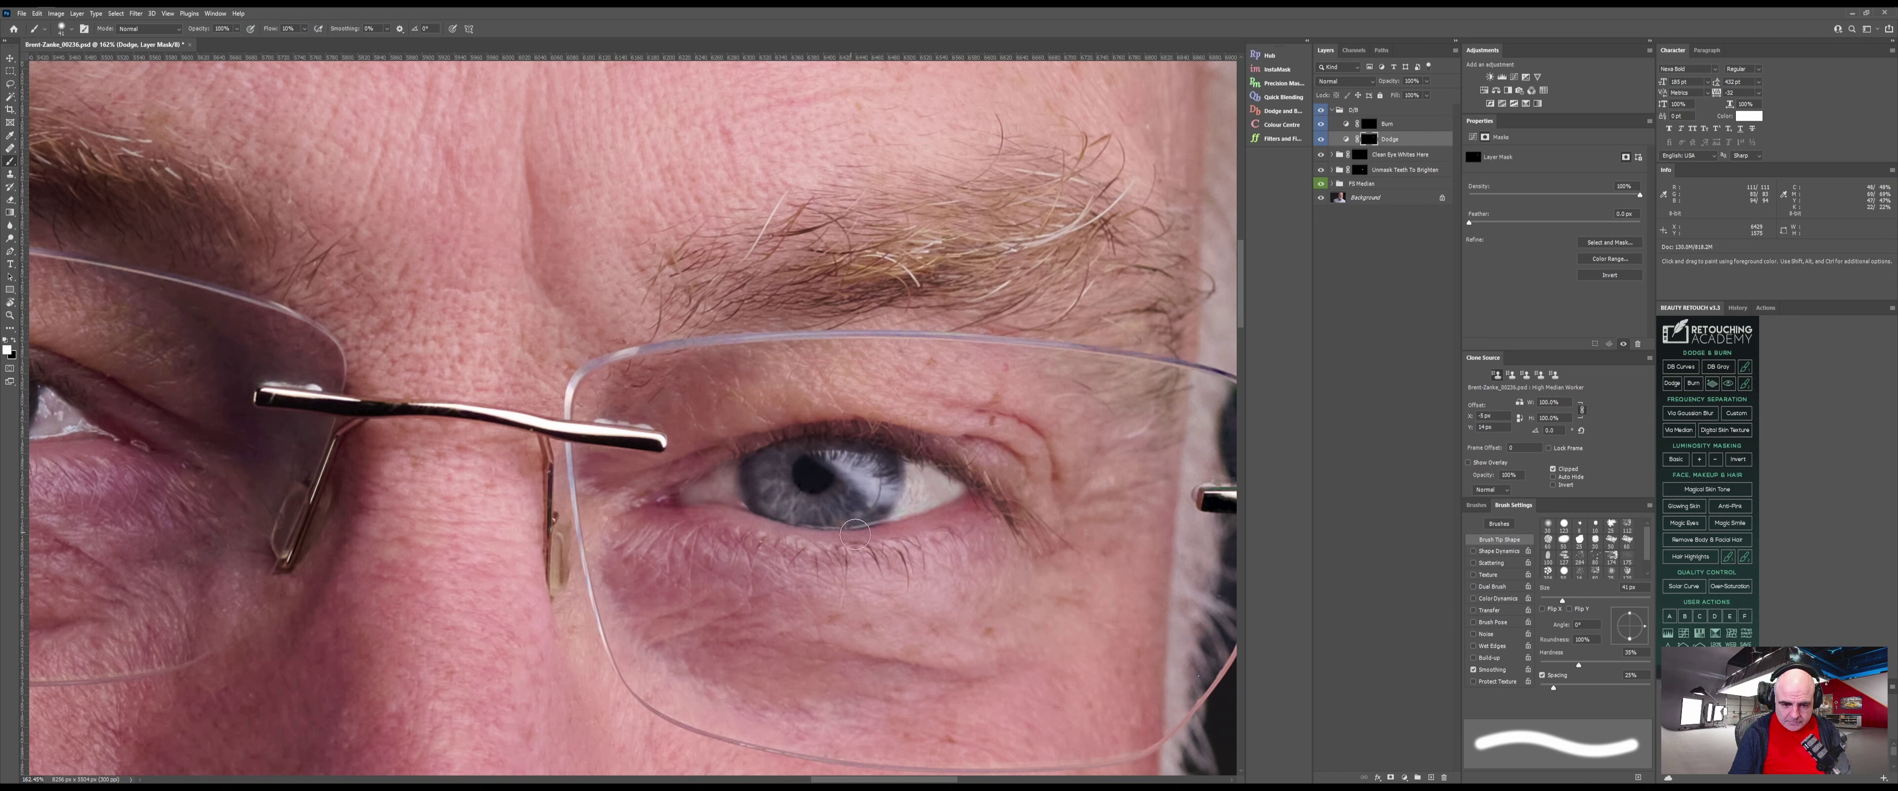
Dodge the iris of the other eye with a smaller brush, painting black on the mask at its inner corner
mouse_move(44, 406)
left_mouse_down()
mouse_move(756, 399)
mouse_move(737, 425)
mouse_move(675, 395)
mouse_move(715, 432)
left_mouse_up()
right_click(601, 417, "alt")
mouse_move(599, 424)
left_mouse_down()
mouse_move(613, 448)
mouse_move(568, 420)
mouse_move(562, 437)
left_mouse_up()
left_click_drag(767, 441, 724, 417)
right_click(743, 420)
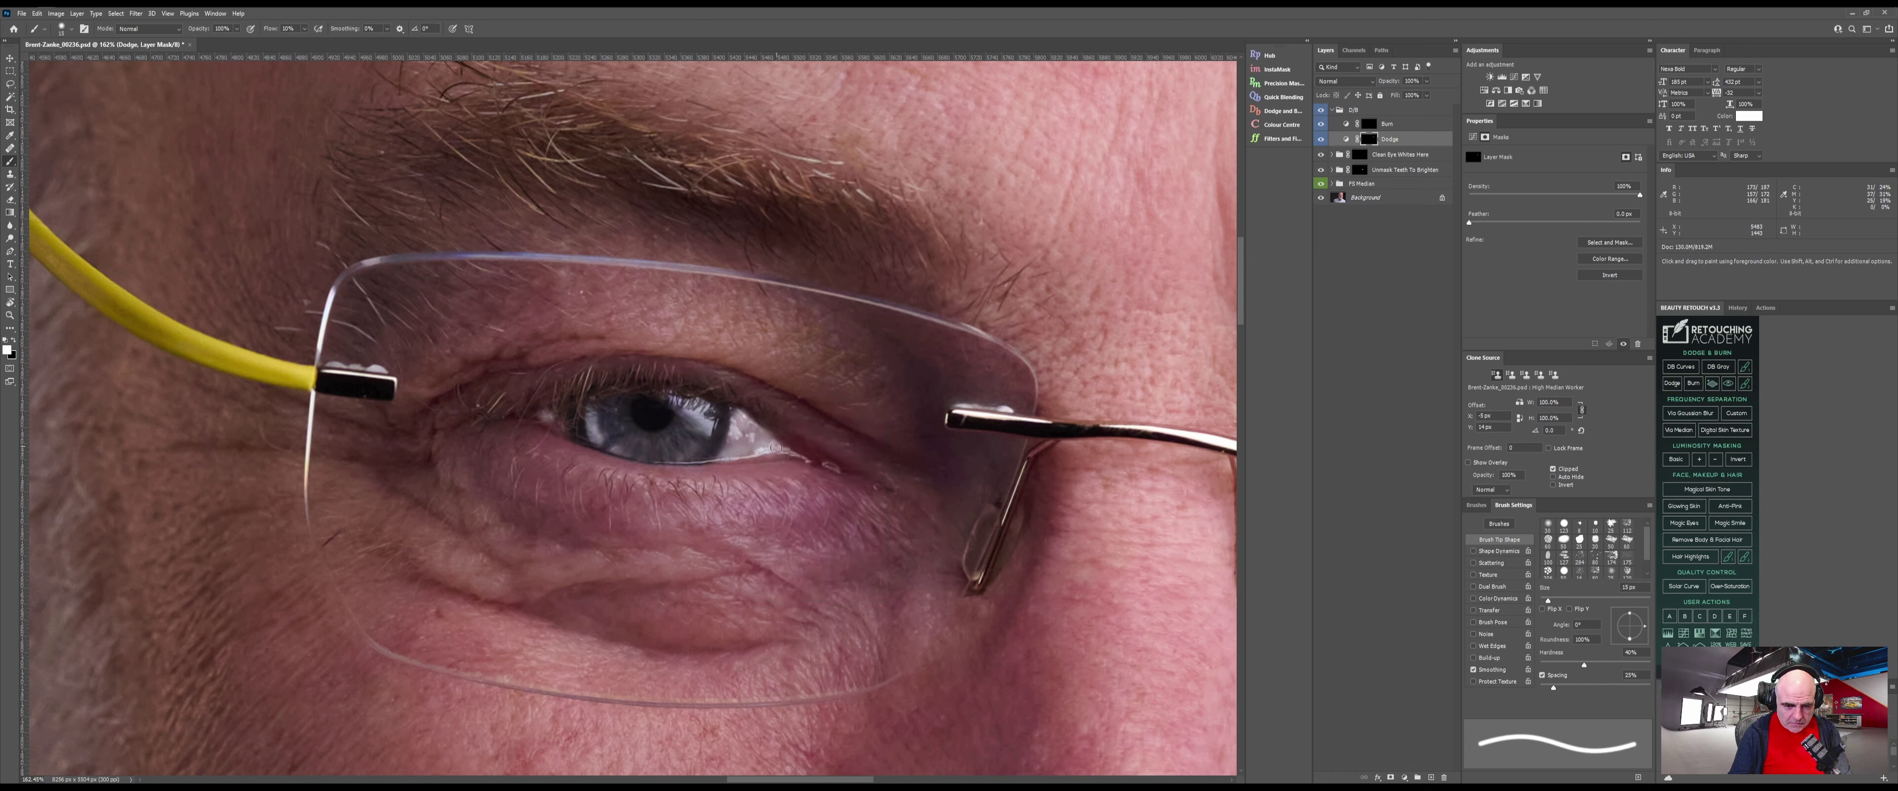
key("x")
left_click_drag(781, 457, 773, 457)
key("x")
Touch up the dodging beside the iris of the first eye on the Dodge layer's mask
left_click_drag(1032, 449, 75, 409)
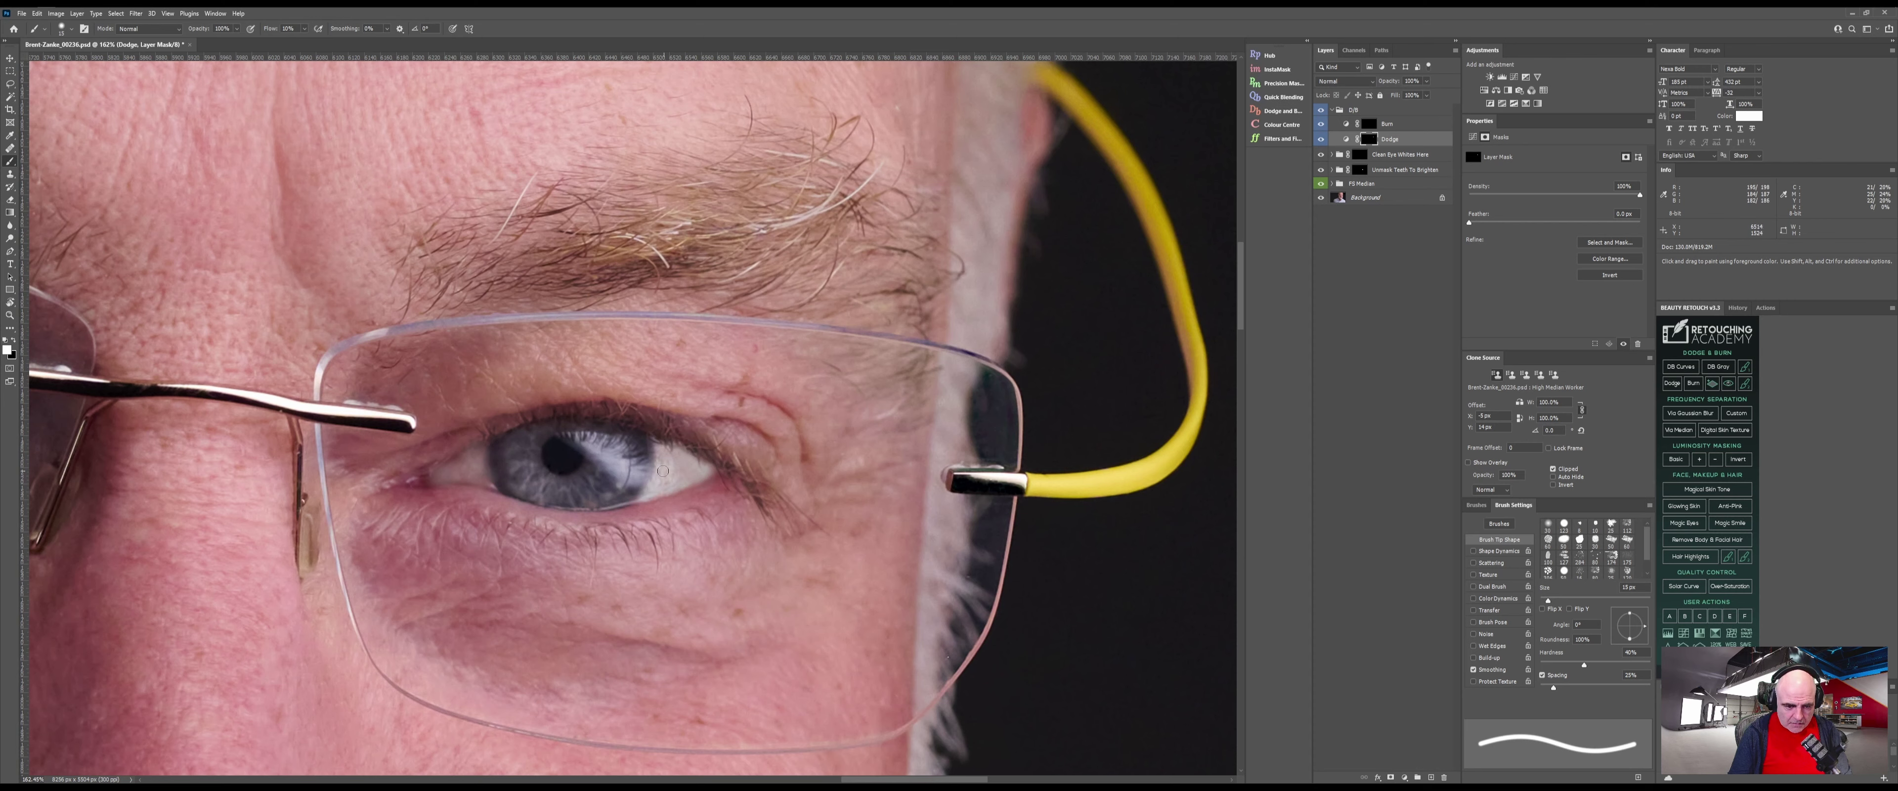
left_click_drag(669, 463, 660, 473)
left_click_drag(712, 505, 730, 394)
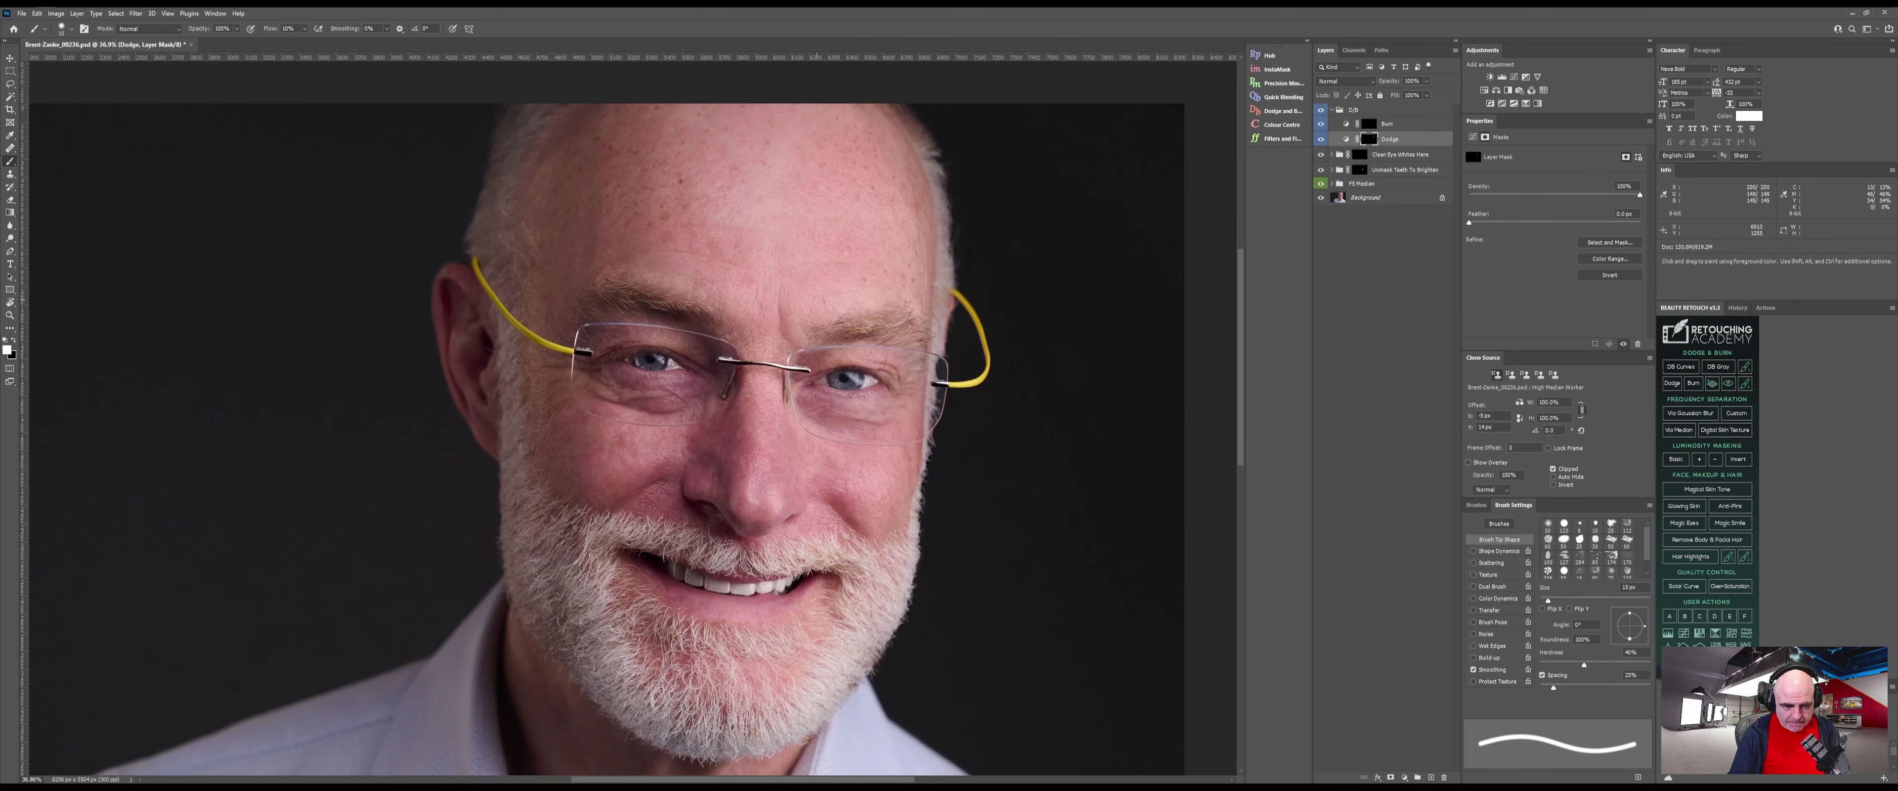
Paint darkening onto the face on the Burn layer's mask with a much larger soft brush
left_click(1382, 108)
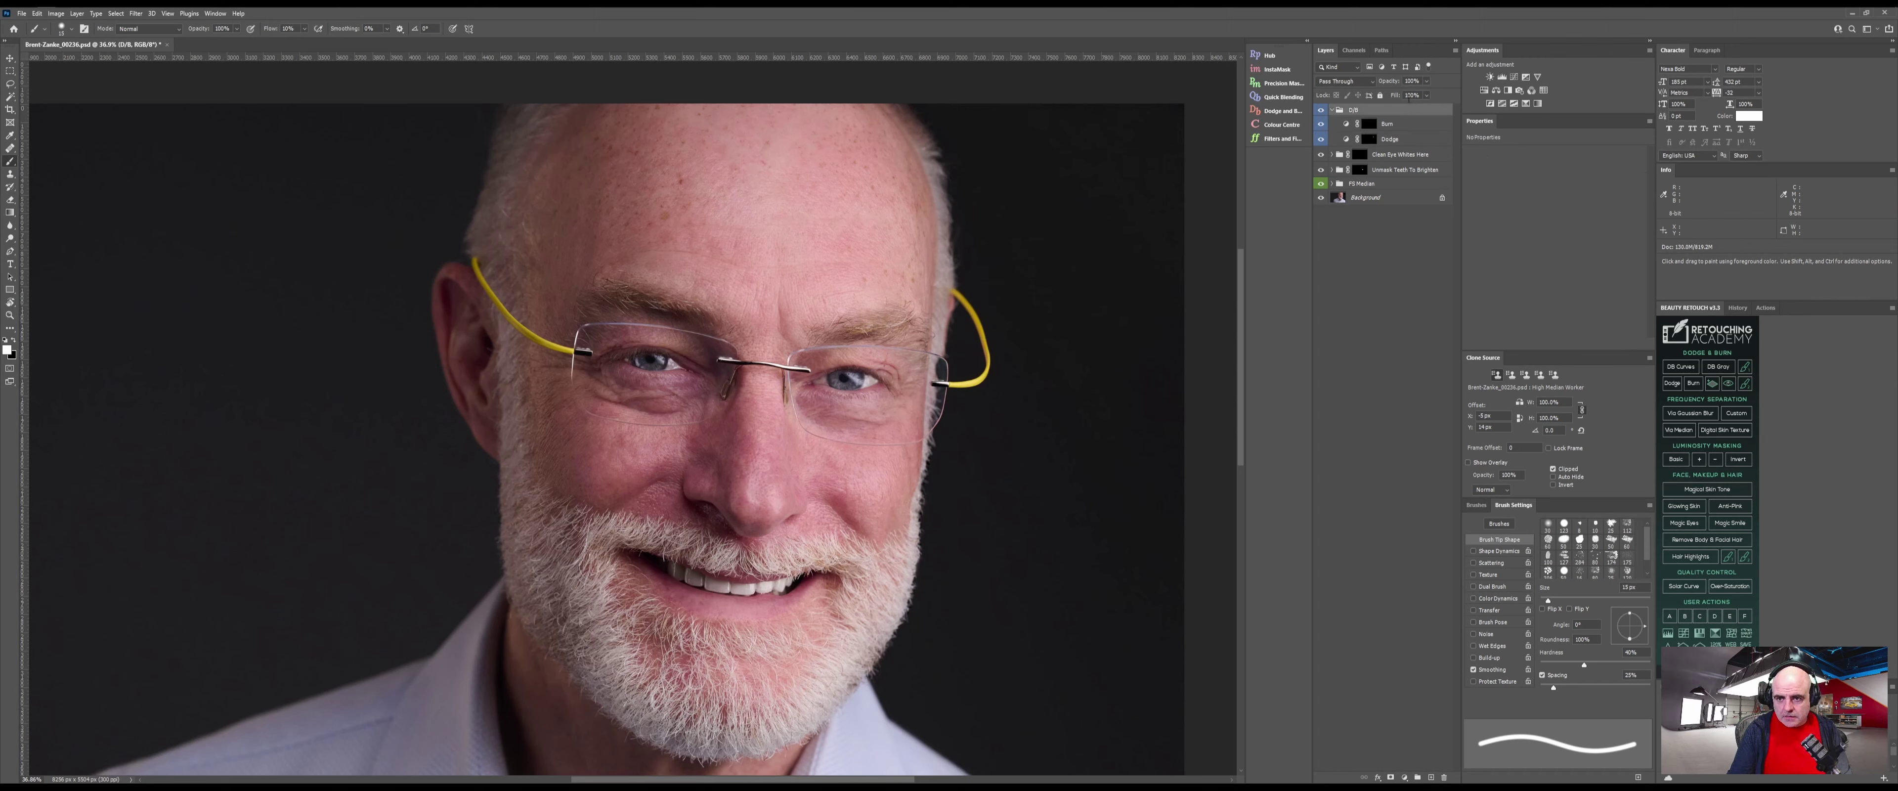
left_click(1388, 123)
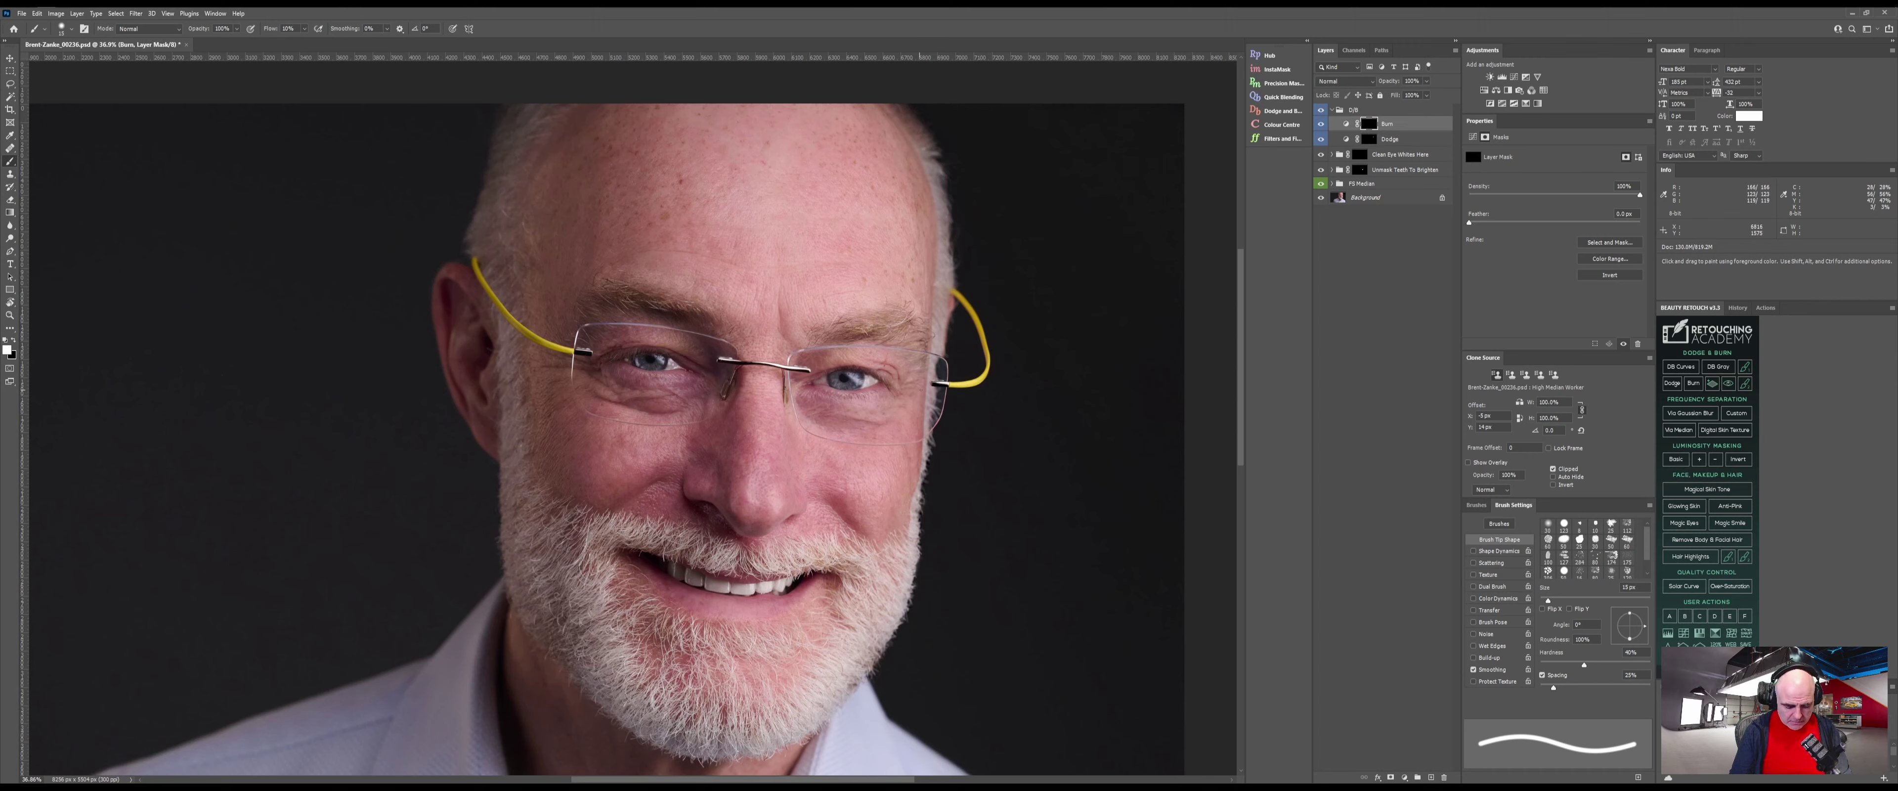
right_click(747, 368, "alt")
mouse_move(772, 363)
left_mouse_down()
mouse_move(926, 323)
mouse_move(904, 329)
mouse_move(926, 346)
mouse_move(881, 332)
left_mouse_up()
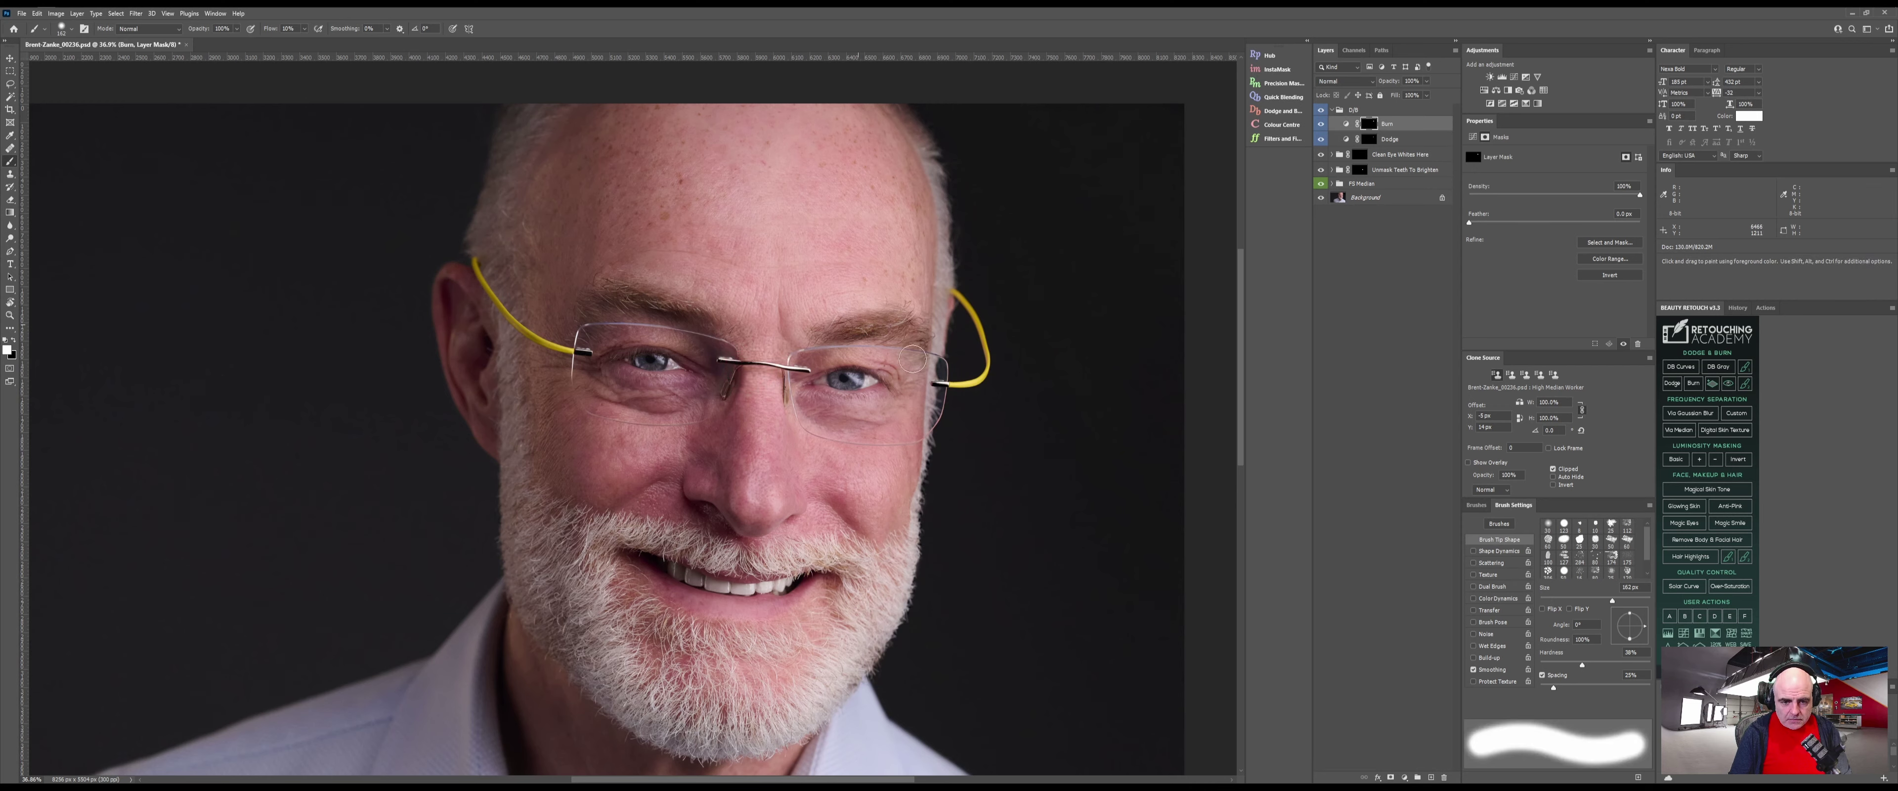
mouse_move(723, 323)
left_mouse_down()
mouse_move(578, 304)
mouse_move(605, 302)
mouse_move(568, 339)
mouse_move(681, 330)
mouse_move(711, 365)
mouse_move(629, 315)
mouse_move(715, 374)
left_mouse_up()
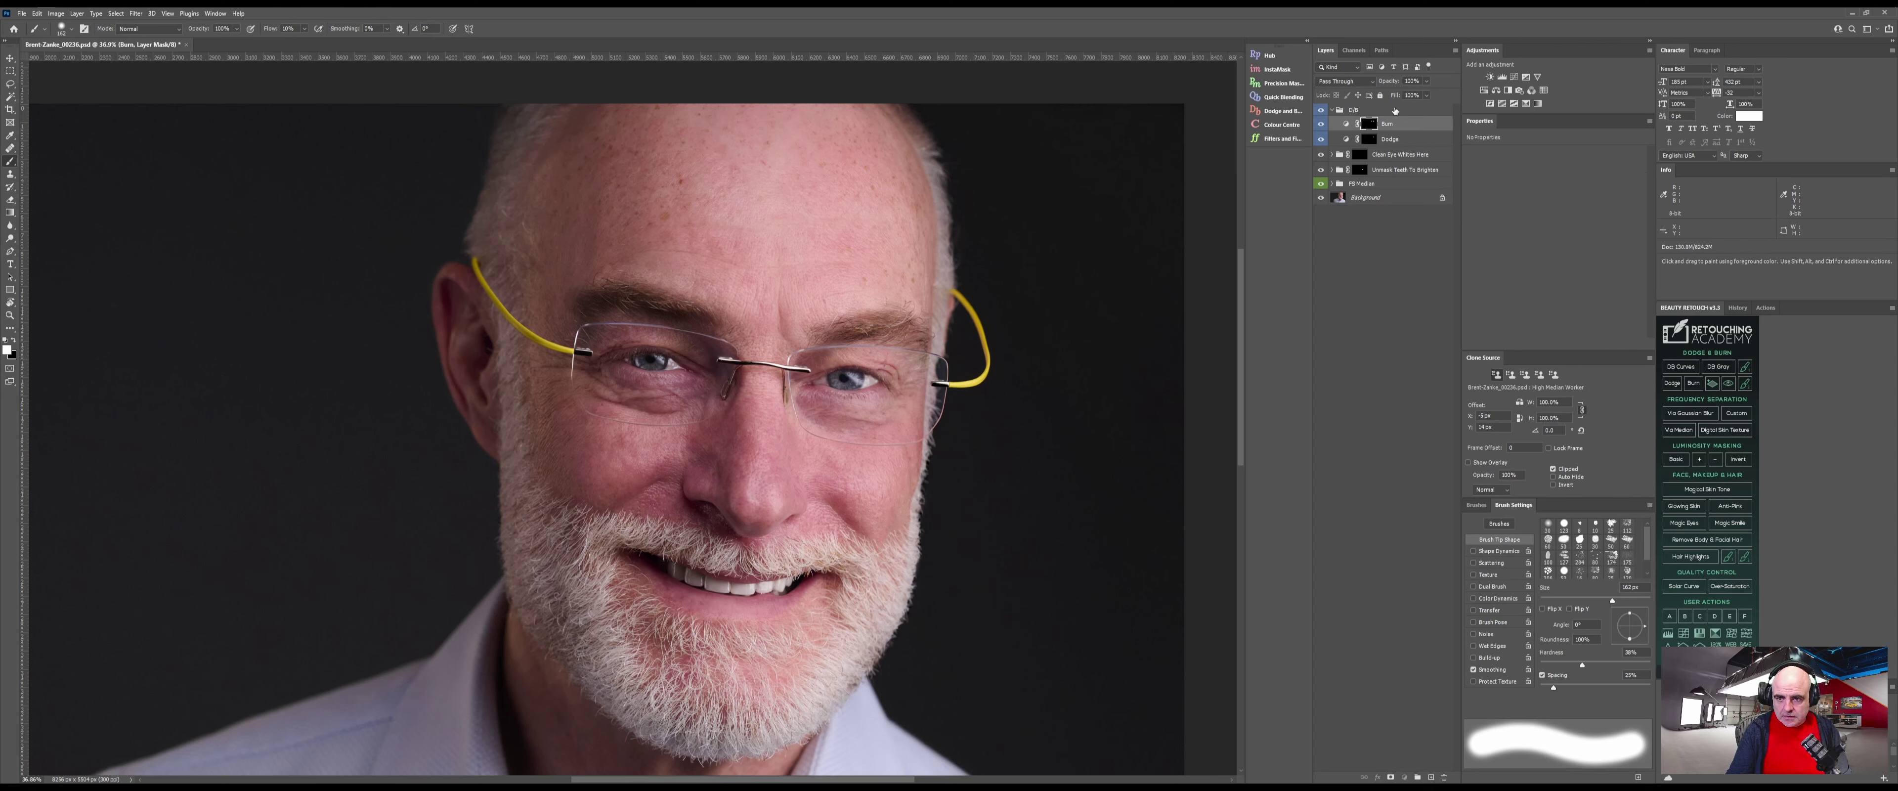
Lower the dodge and burn group's opacity, compare the portrait with and without it, and collapse the group
left_click(1356, 110)
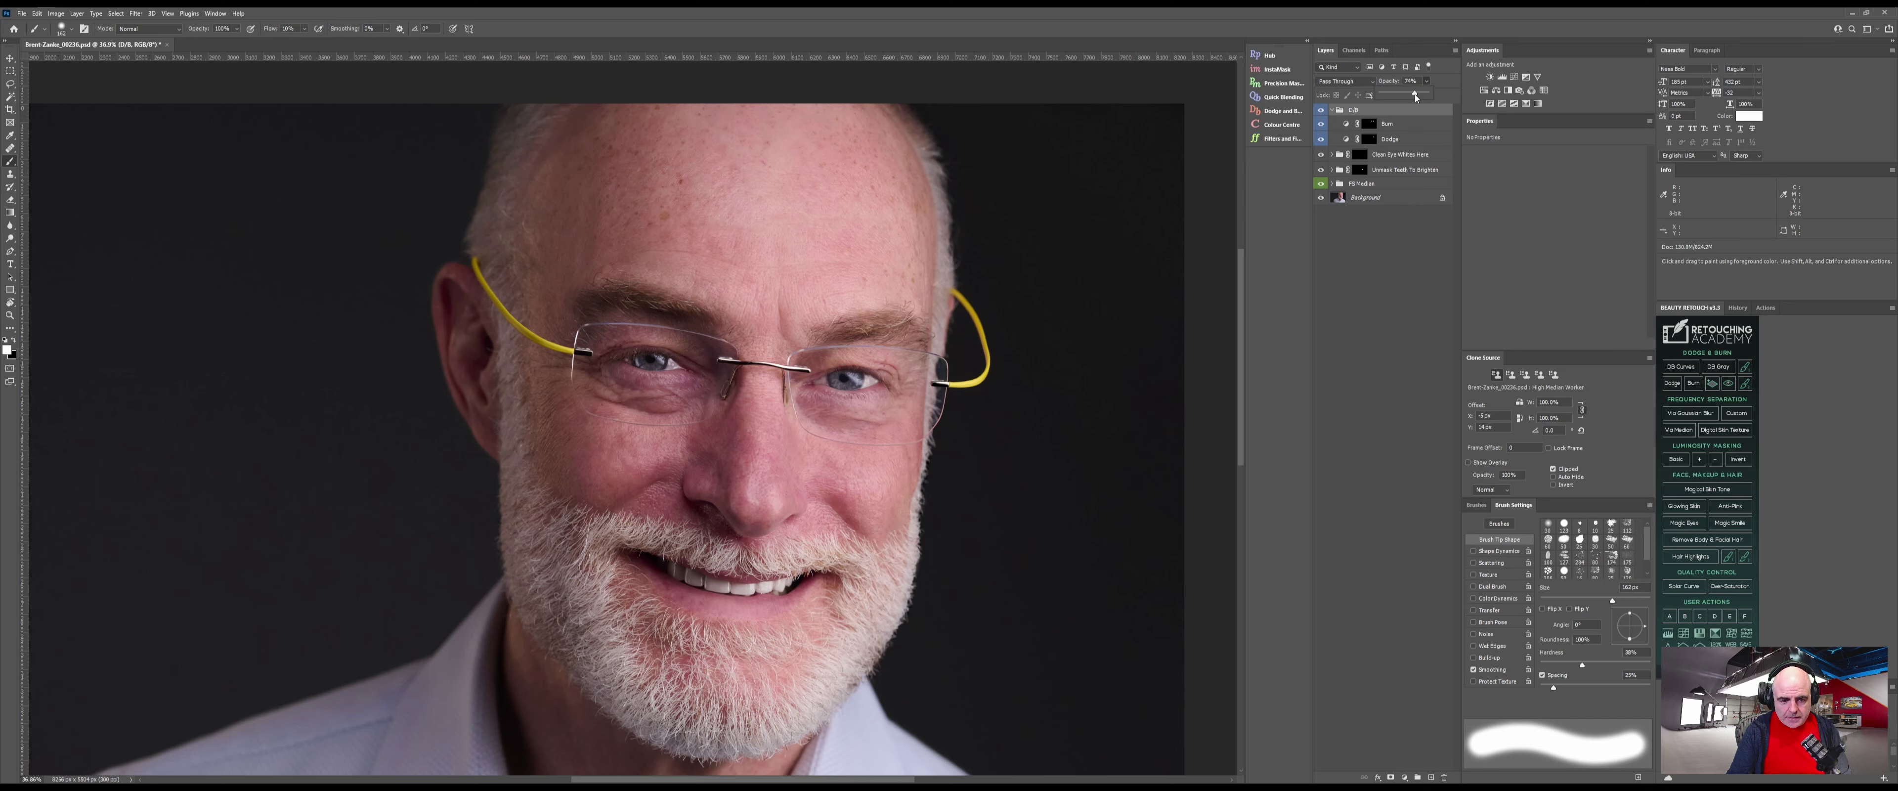
key("z")
left_click_drag(826, 451, 785, 451)
key("b")
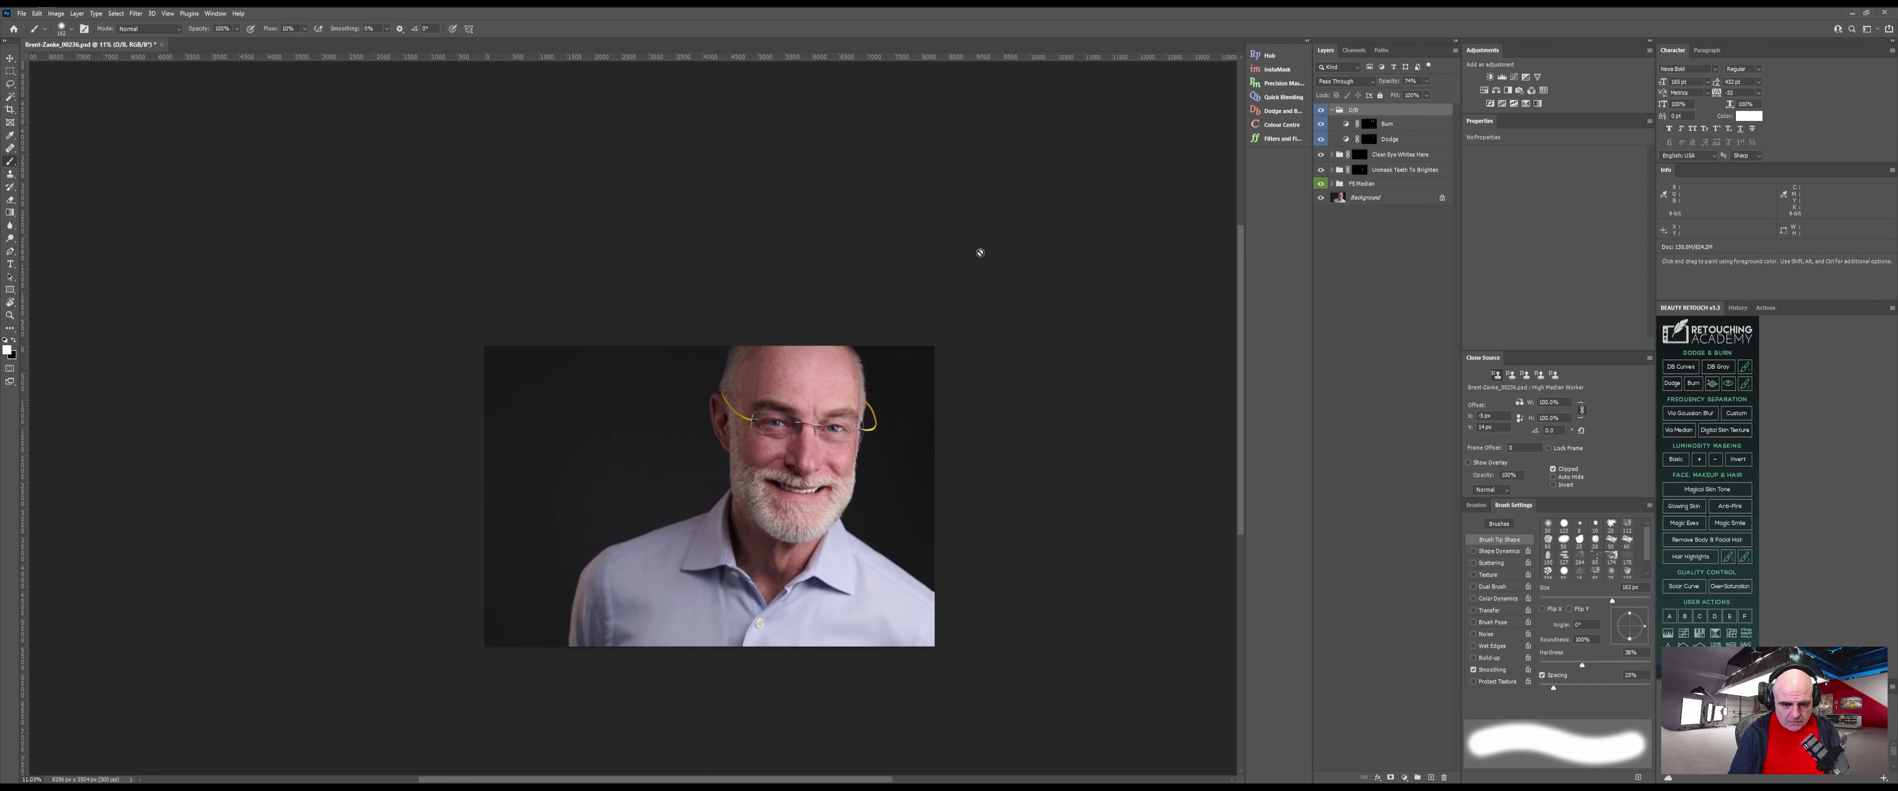
left_click(1320, 109)
left_click(1320, 110)
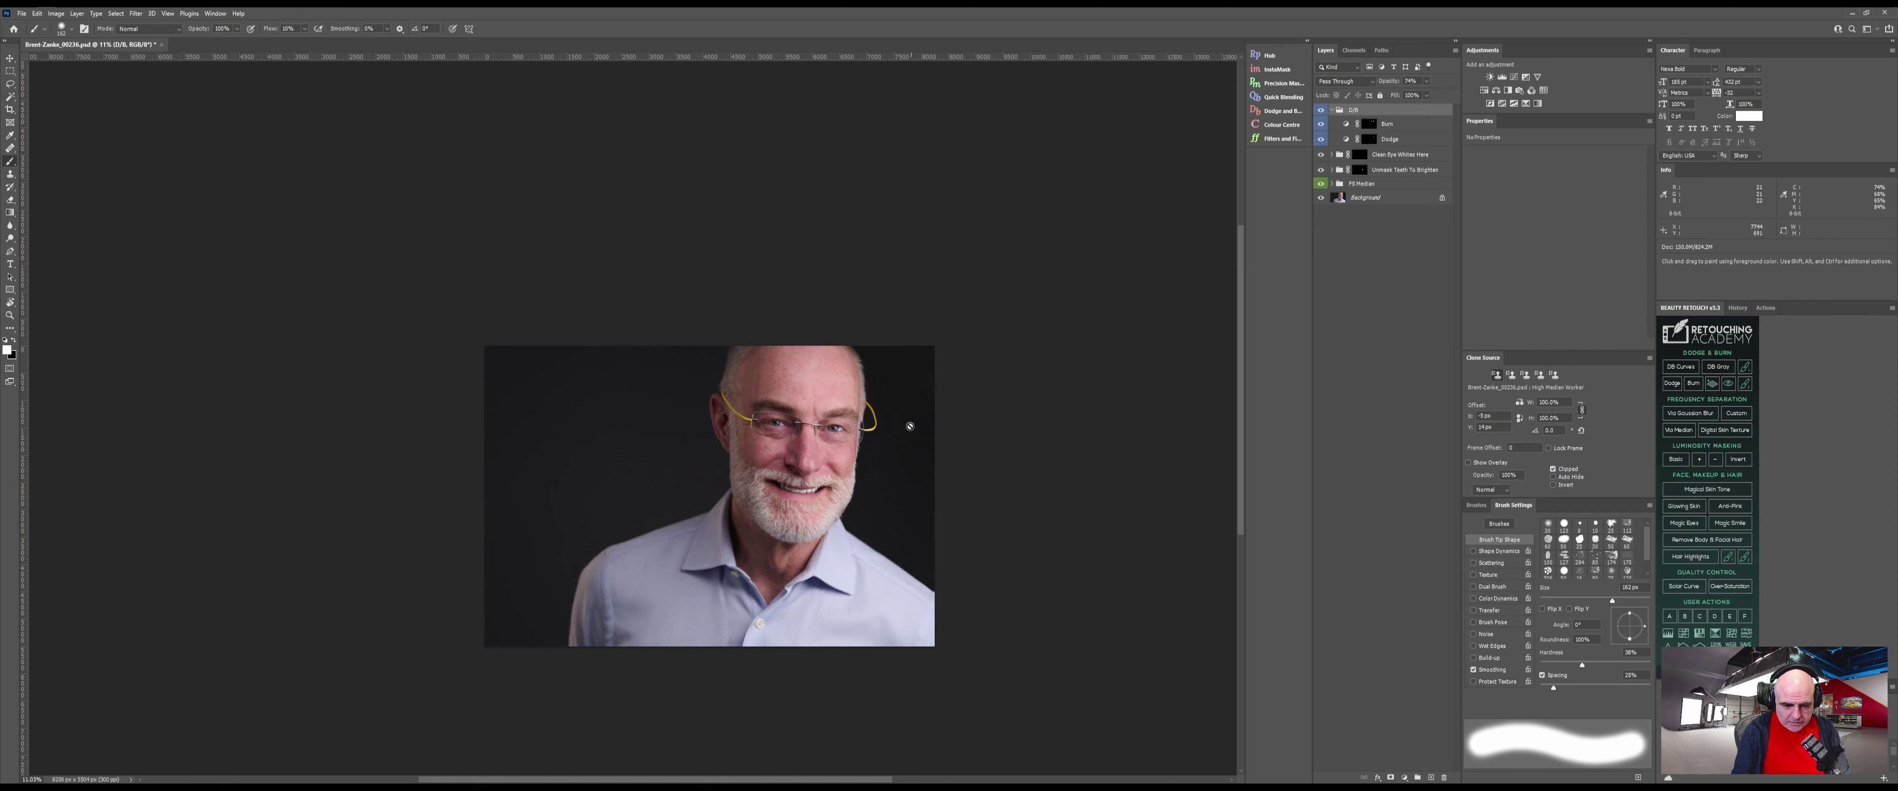
left_click(1332, 110)
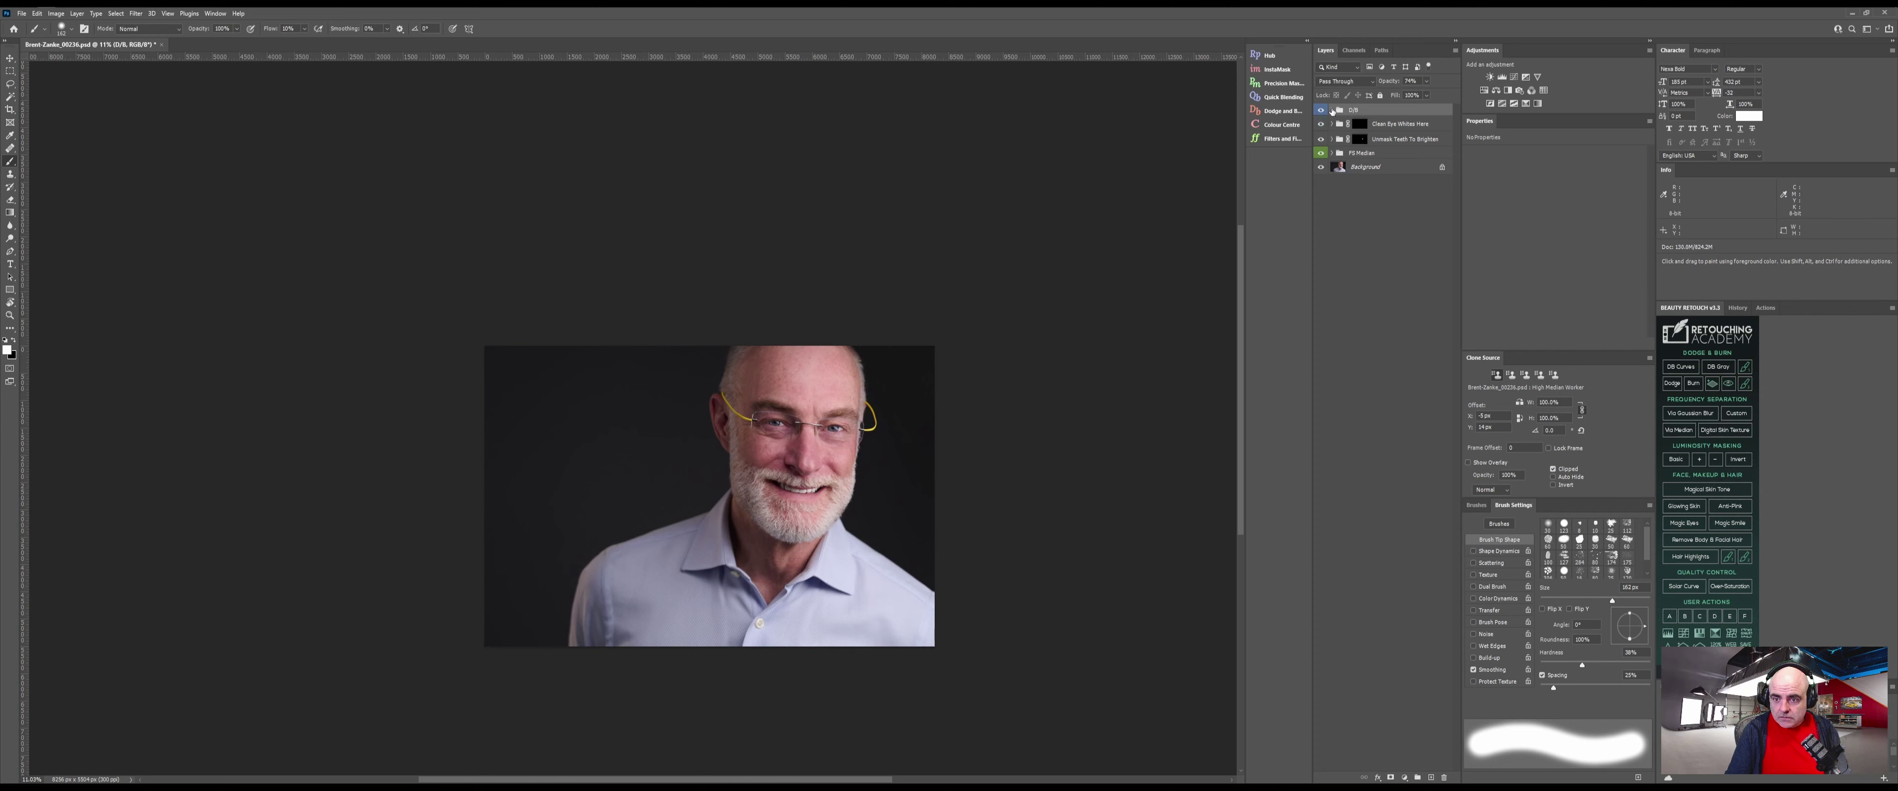
left_click(1395, 124, "ctrl")
left_click(1390, 140, "ctrl")
left_click(1387, 154, "ctrl")
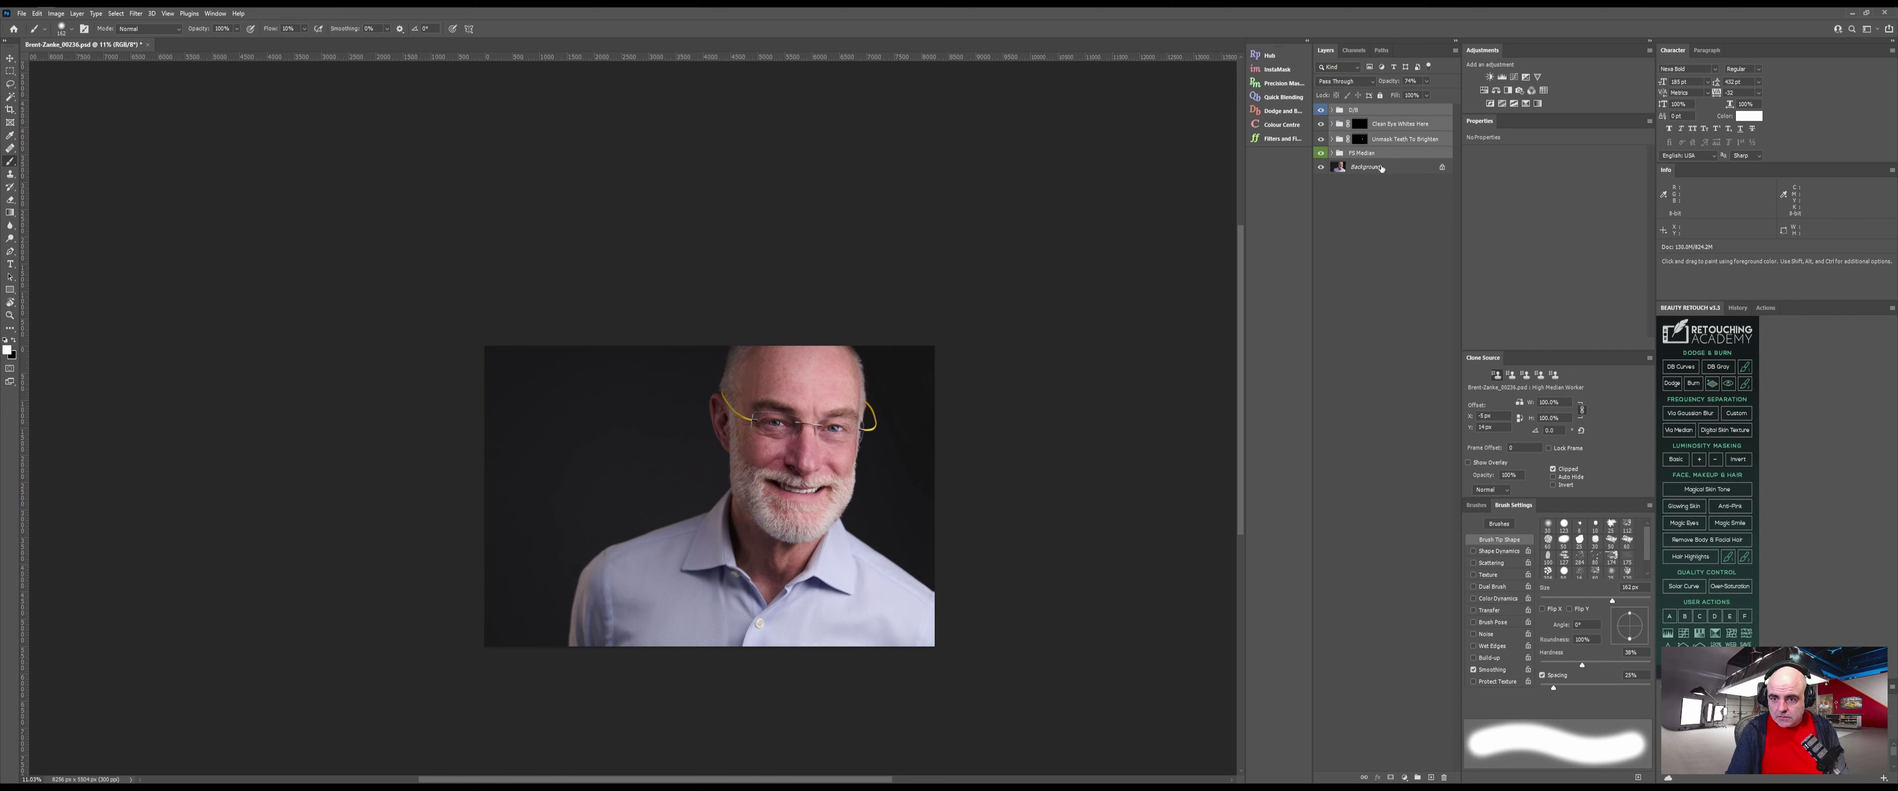
right_click(1382, 161)
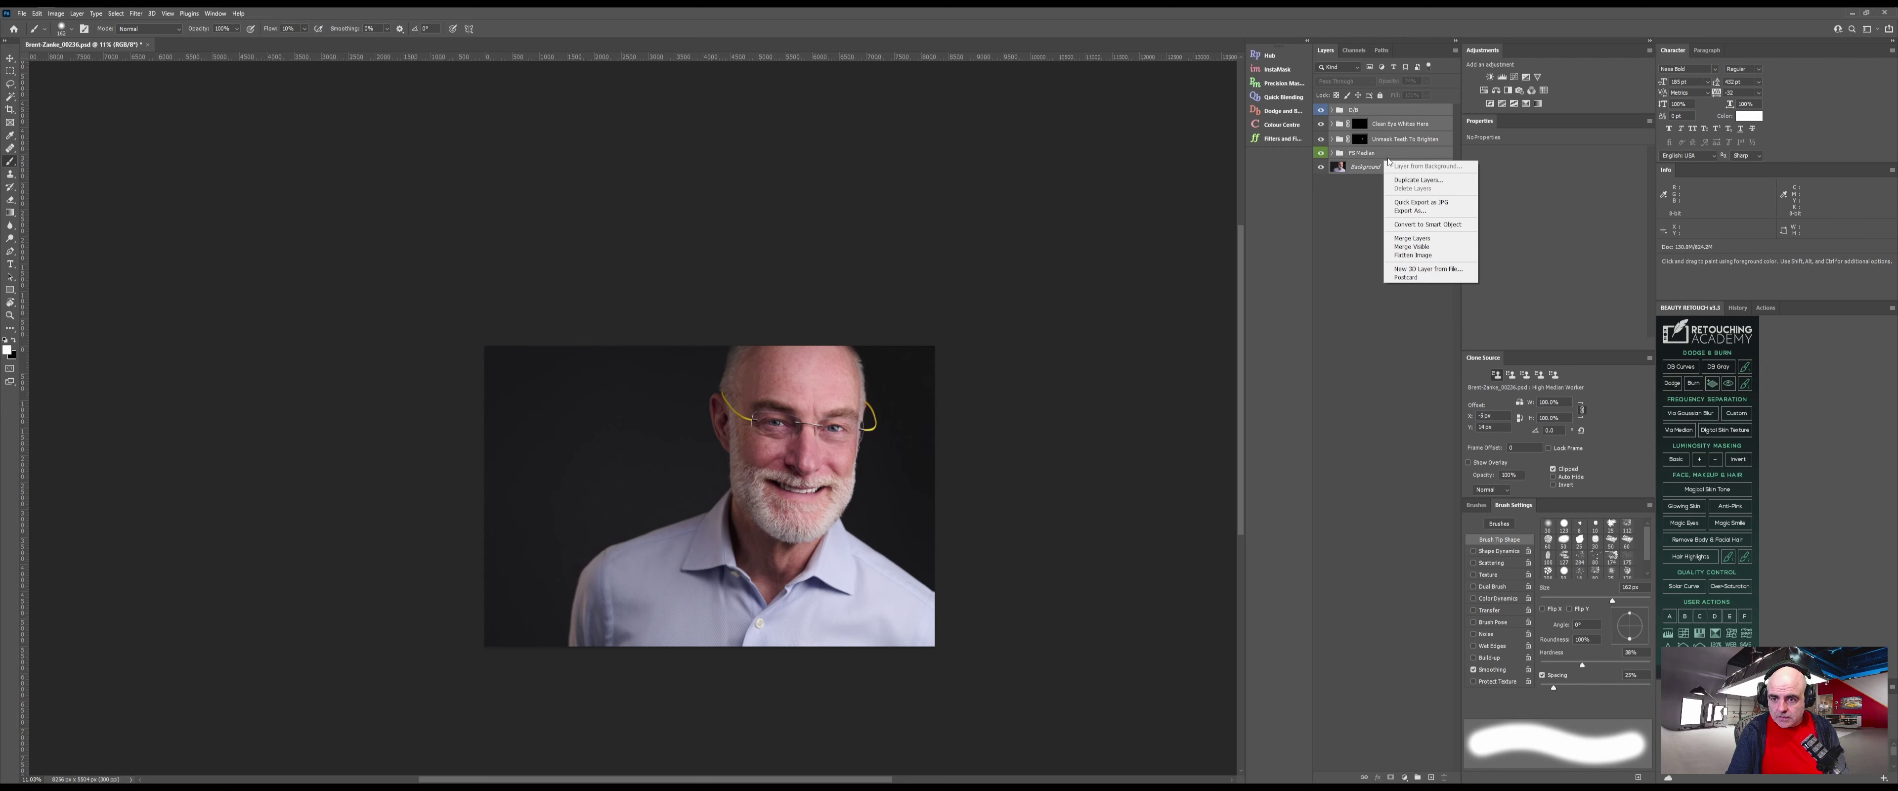
left_click(1375, 171)
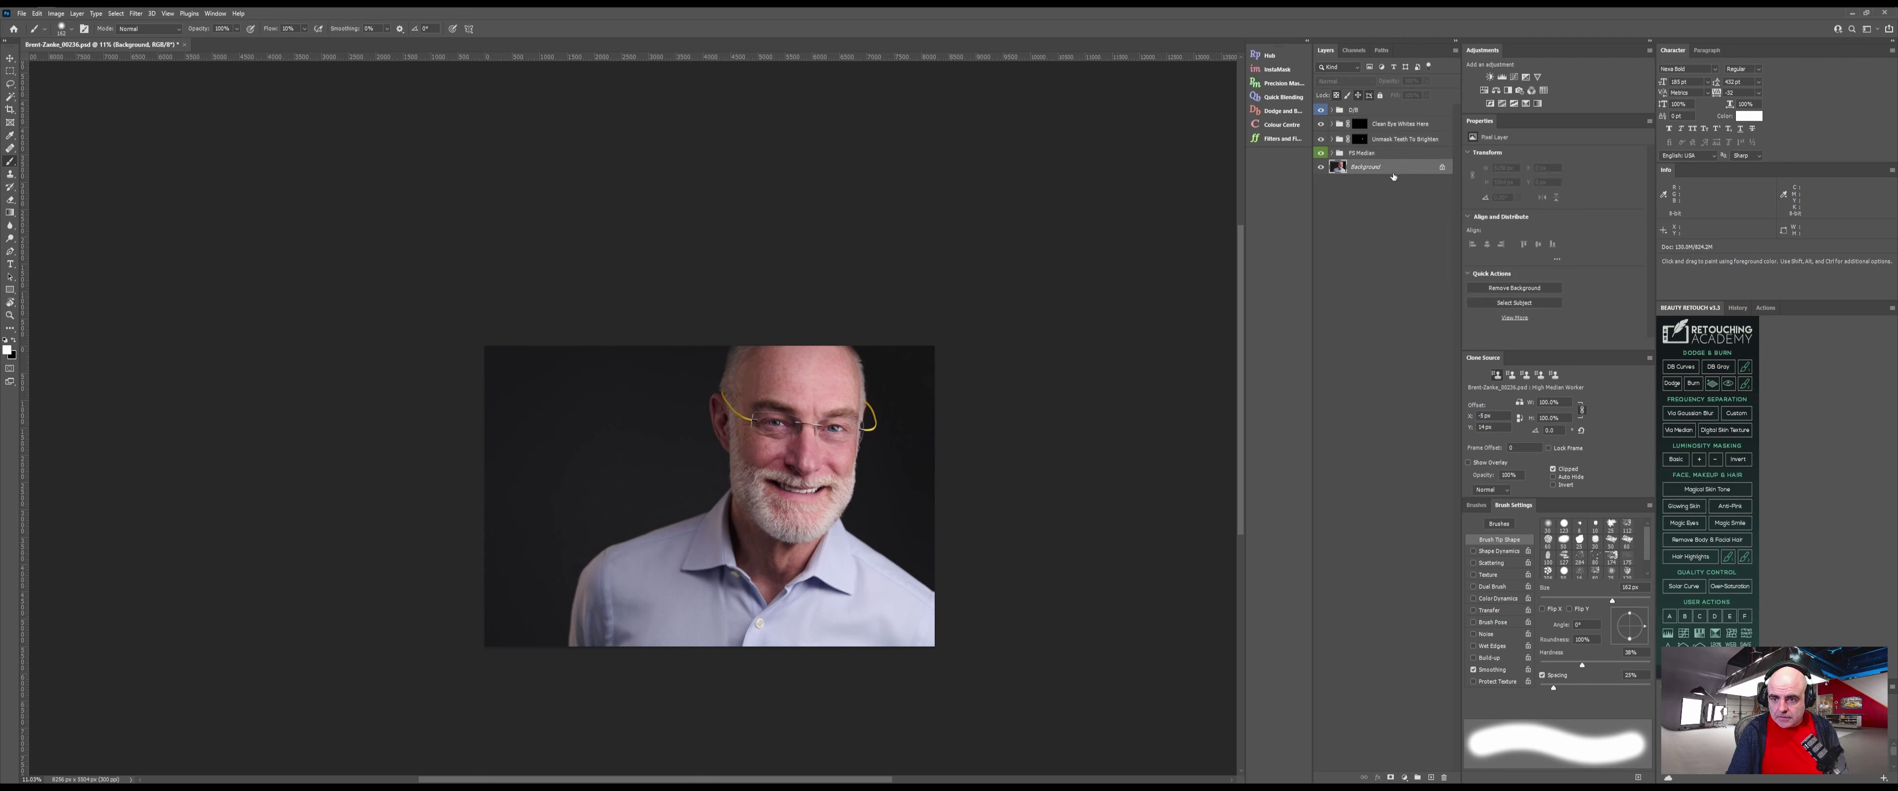
Select the four retouching groups above the Background and convert them into one smart object
left_click(1395, 154)
left_click(1399, 140, "ctrl")
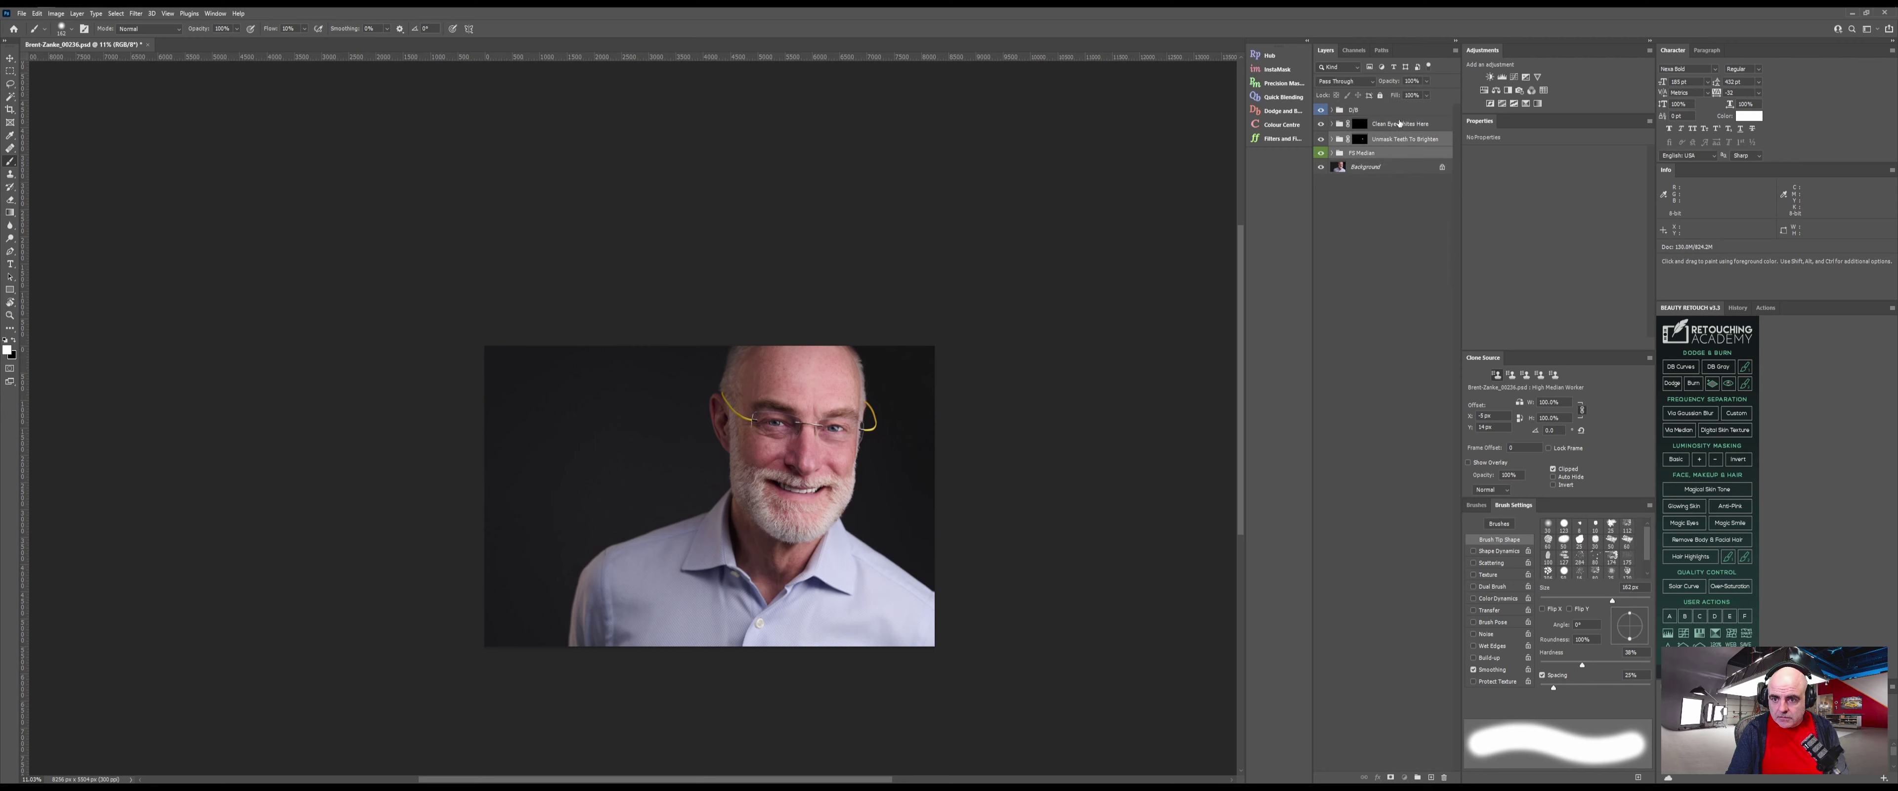
left_click(1398, 124, "ctrl")
left_click(1392, 112, "ctrl")
right_click(1389, 125)
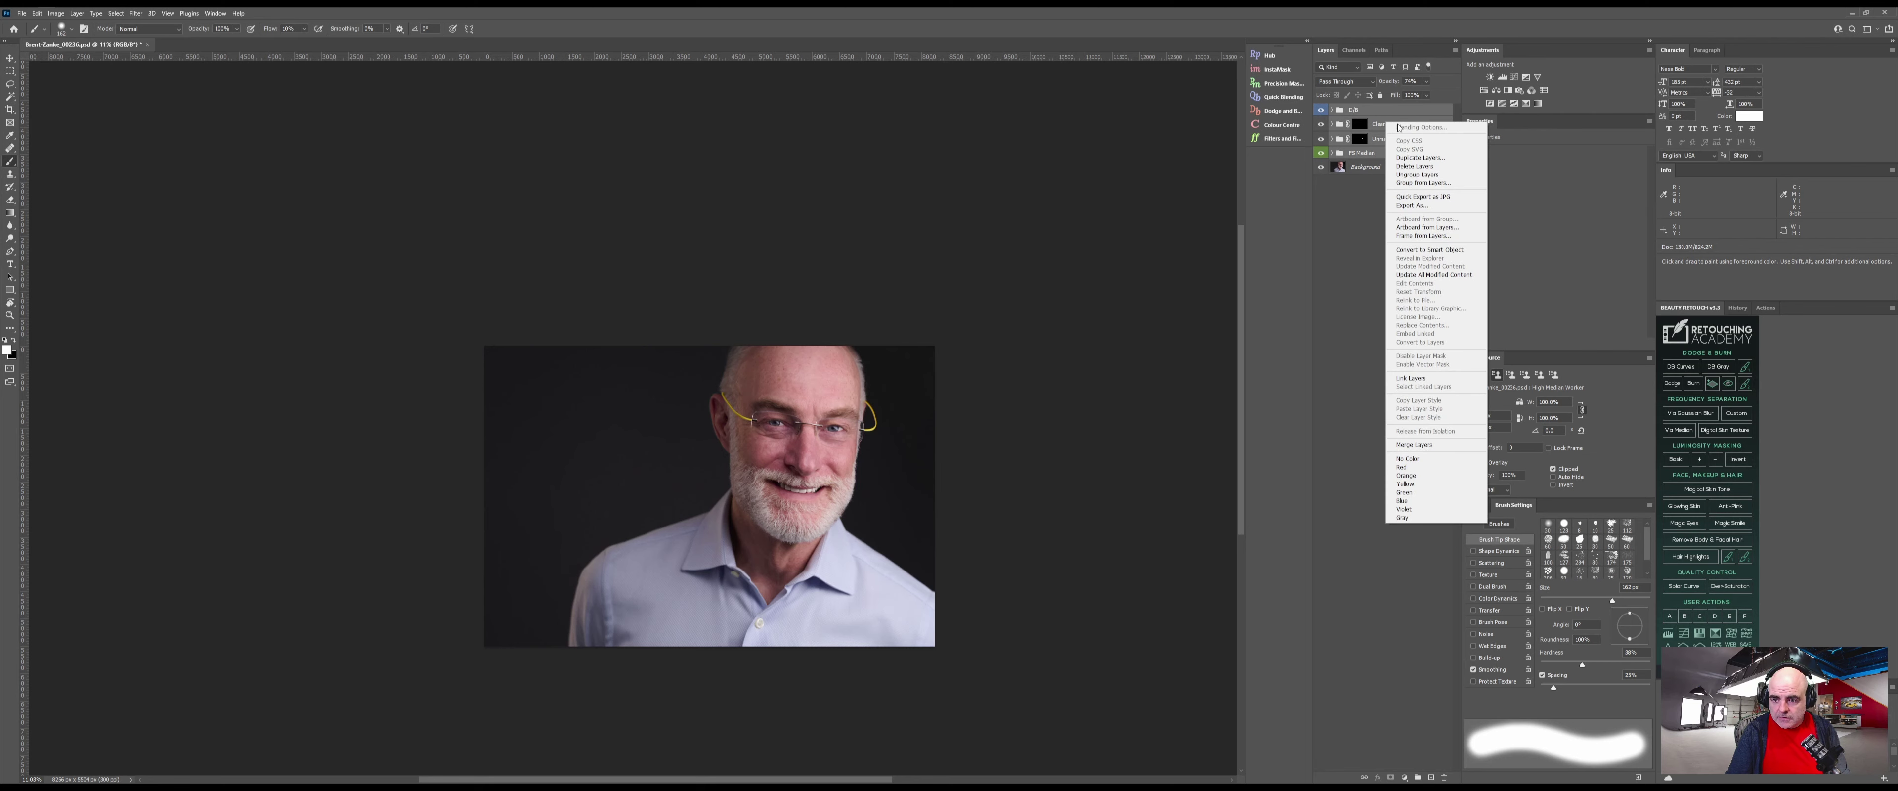
left_click(1425, 251)
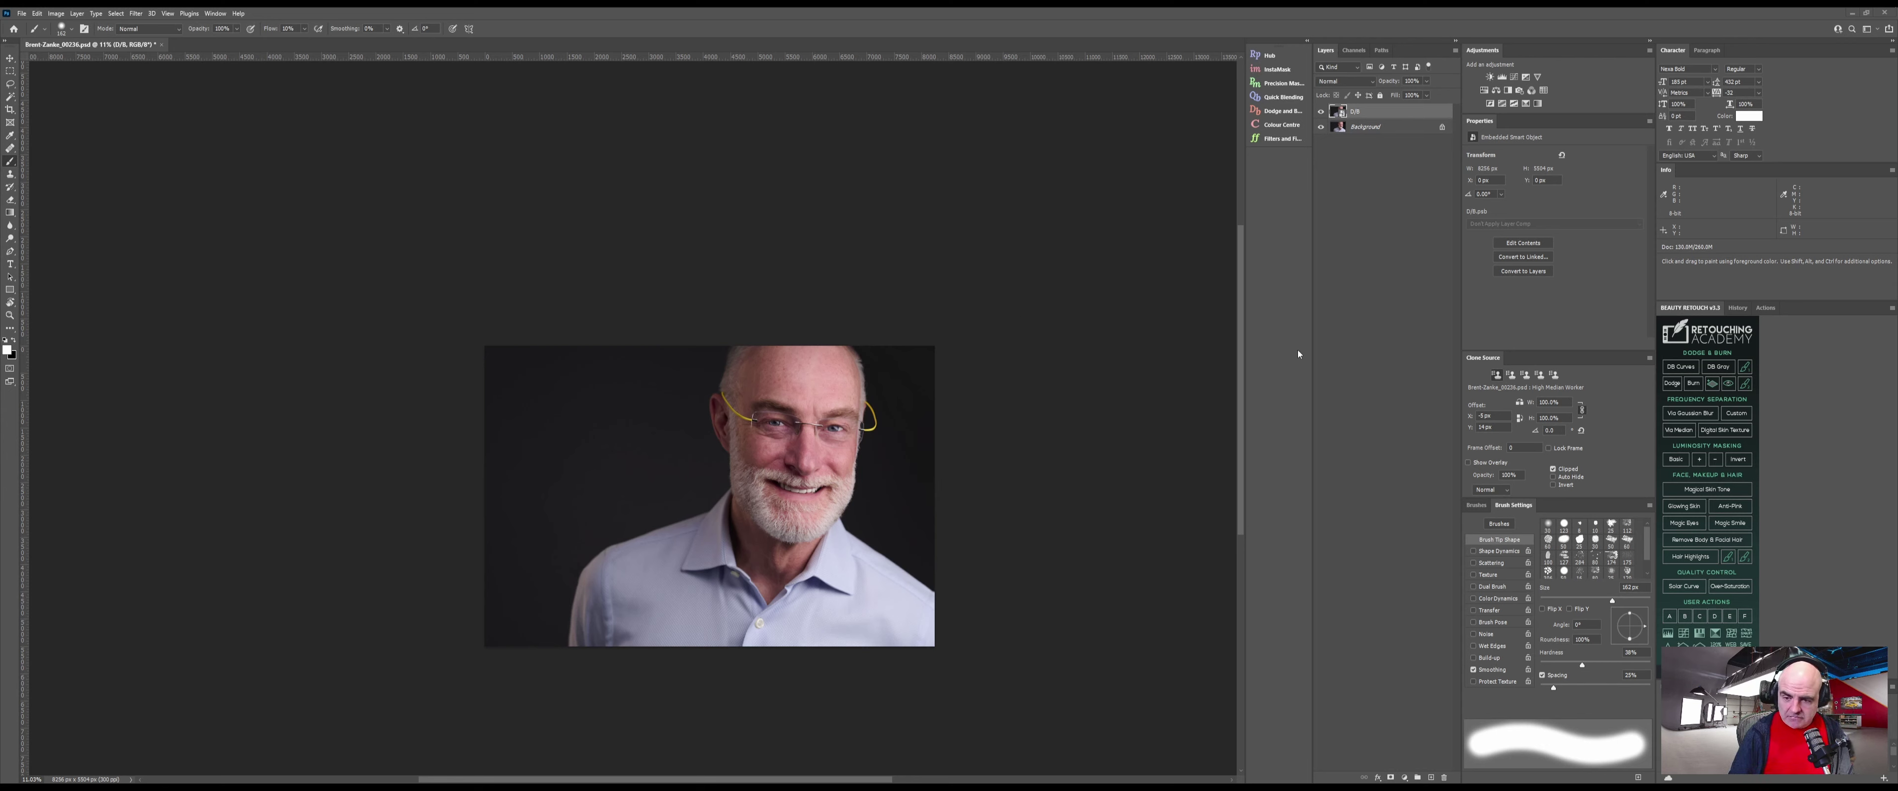
Compare the retouched portrait with the original Background by repeatedly hiding and showing the smart object
left_click(1321, 112)
left_click(1321, 112)
left_click(1320, 111)
left_click(1319, 112)
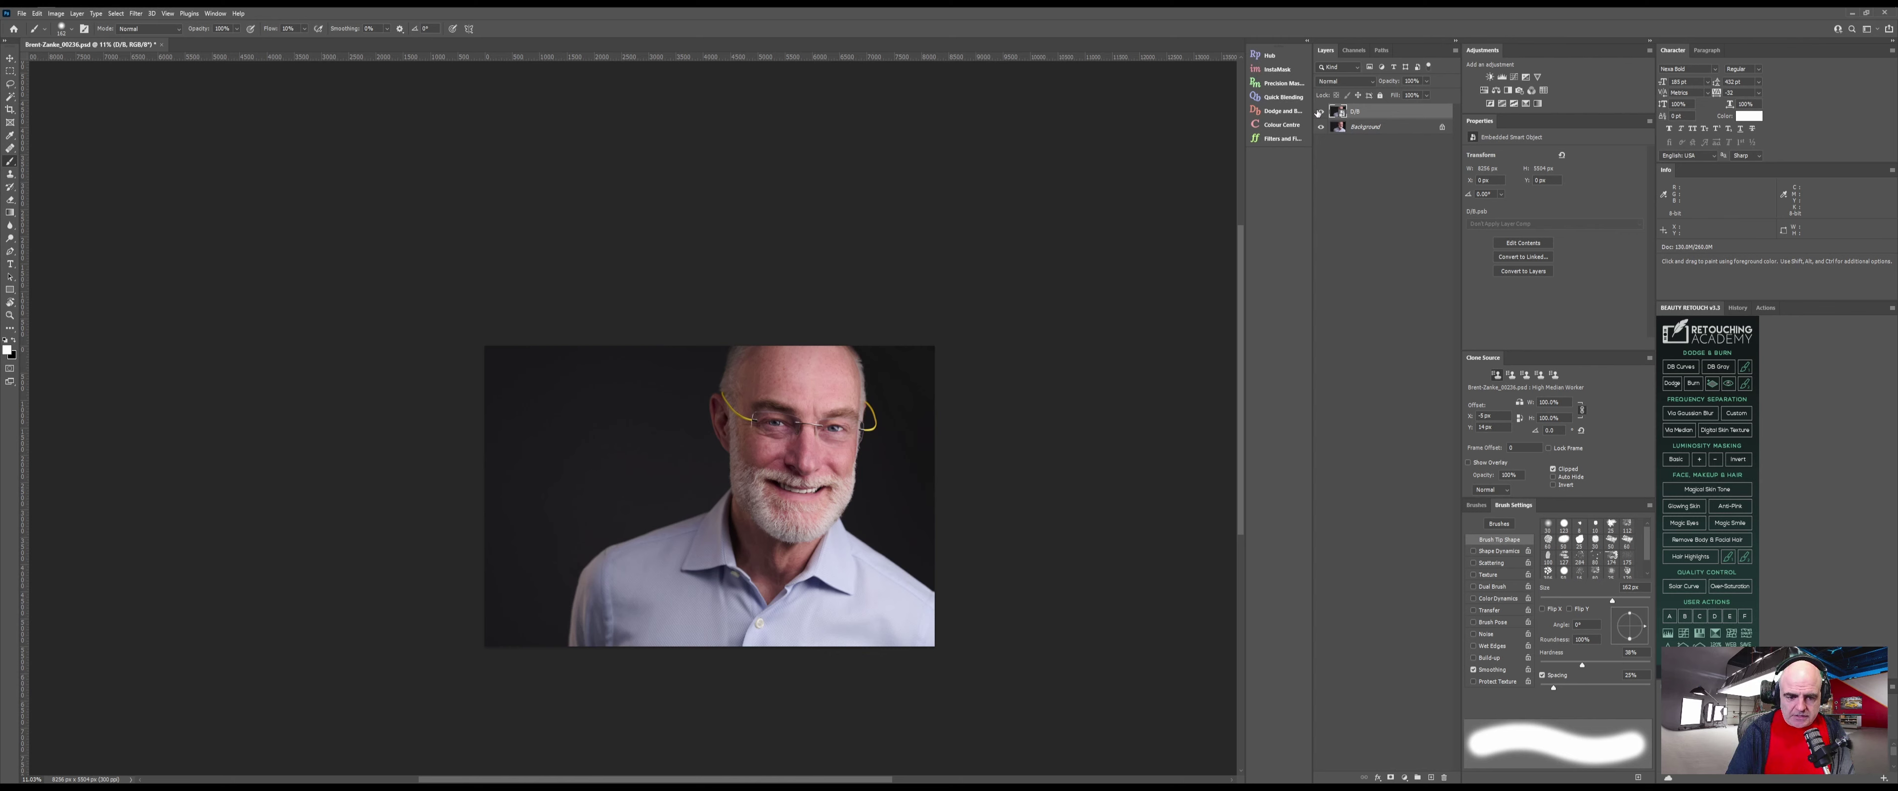
left_click(1320, 112)
left_click(1320, 112)
left_click(1316, 112)
left_click(1316, 112)
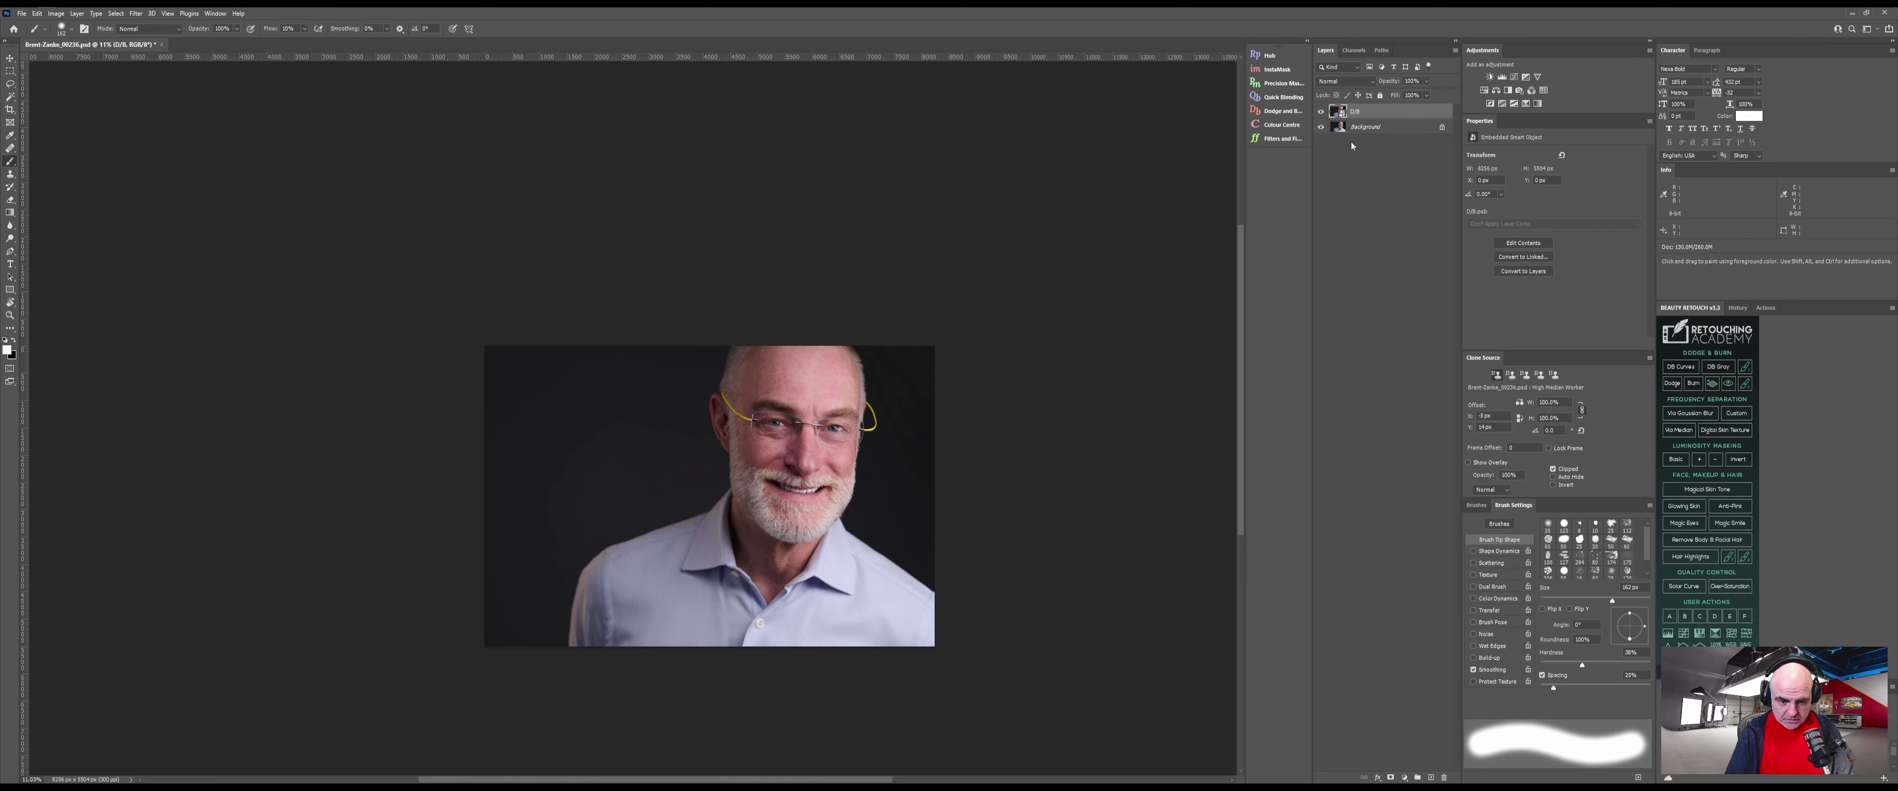
Create the masked VSB Sharpener layer above the smart object, accepting the proposed Surface Blur settings
key("ctrl+shift+alt+n")
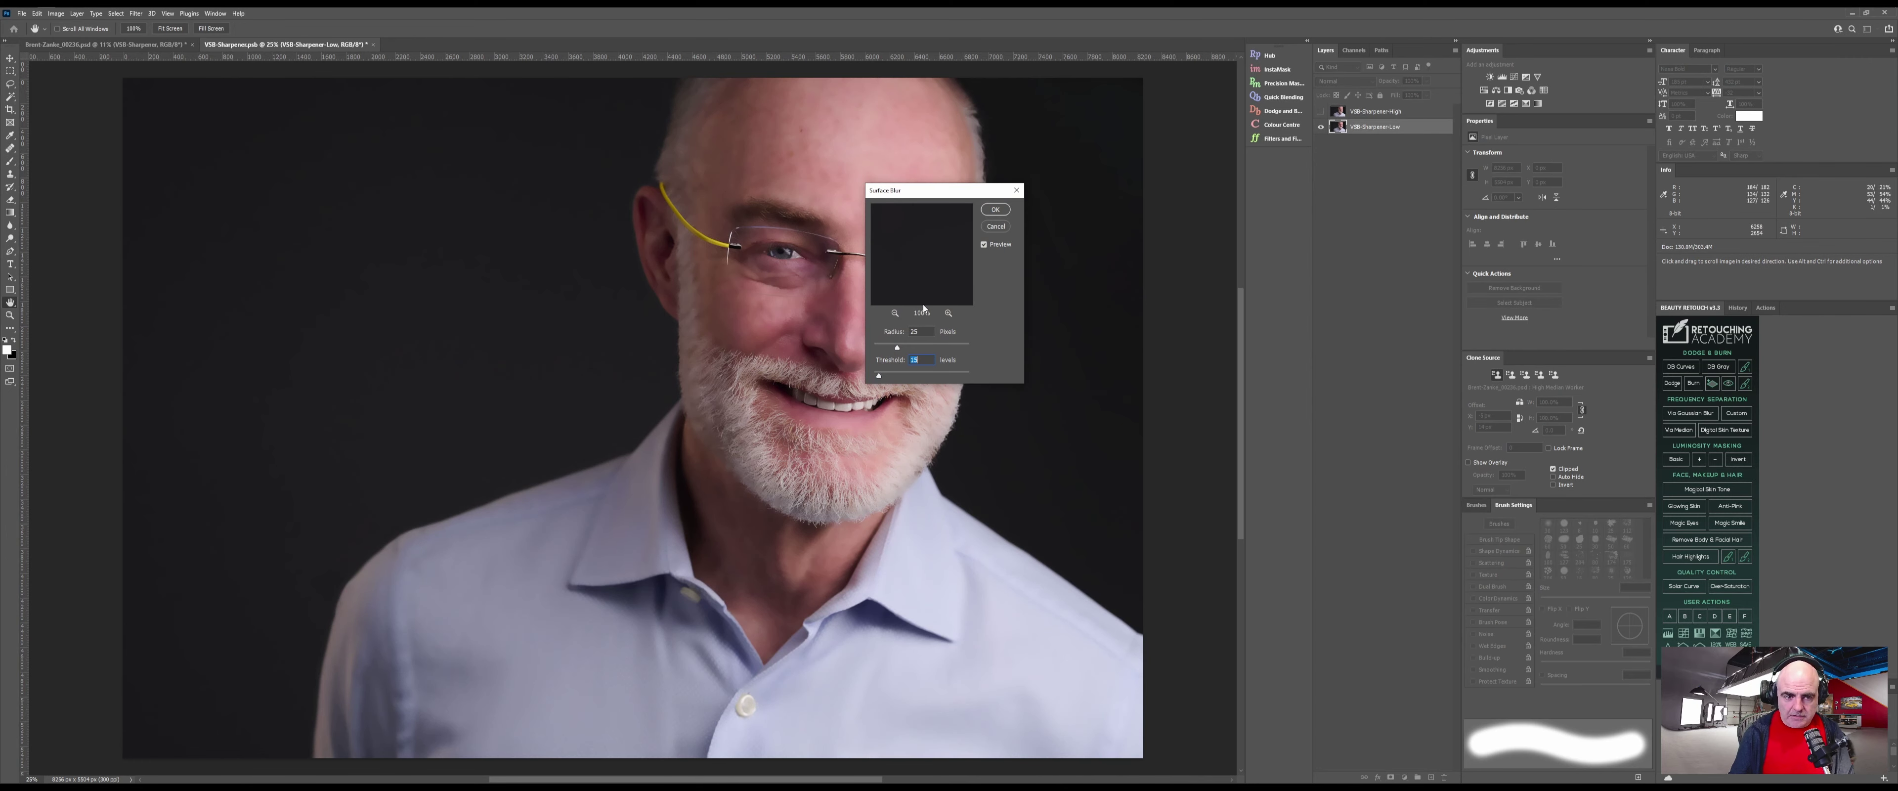
left_click(994, 209)
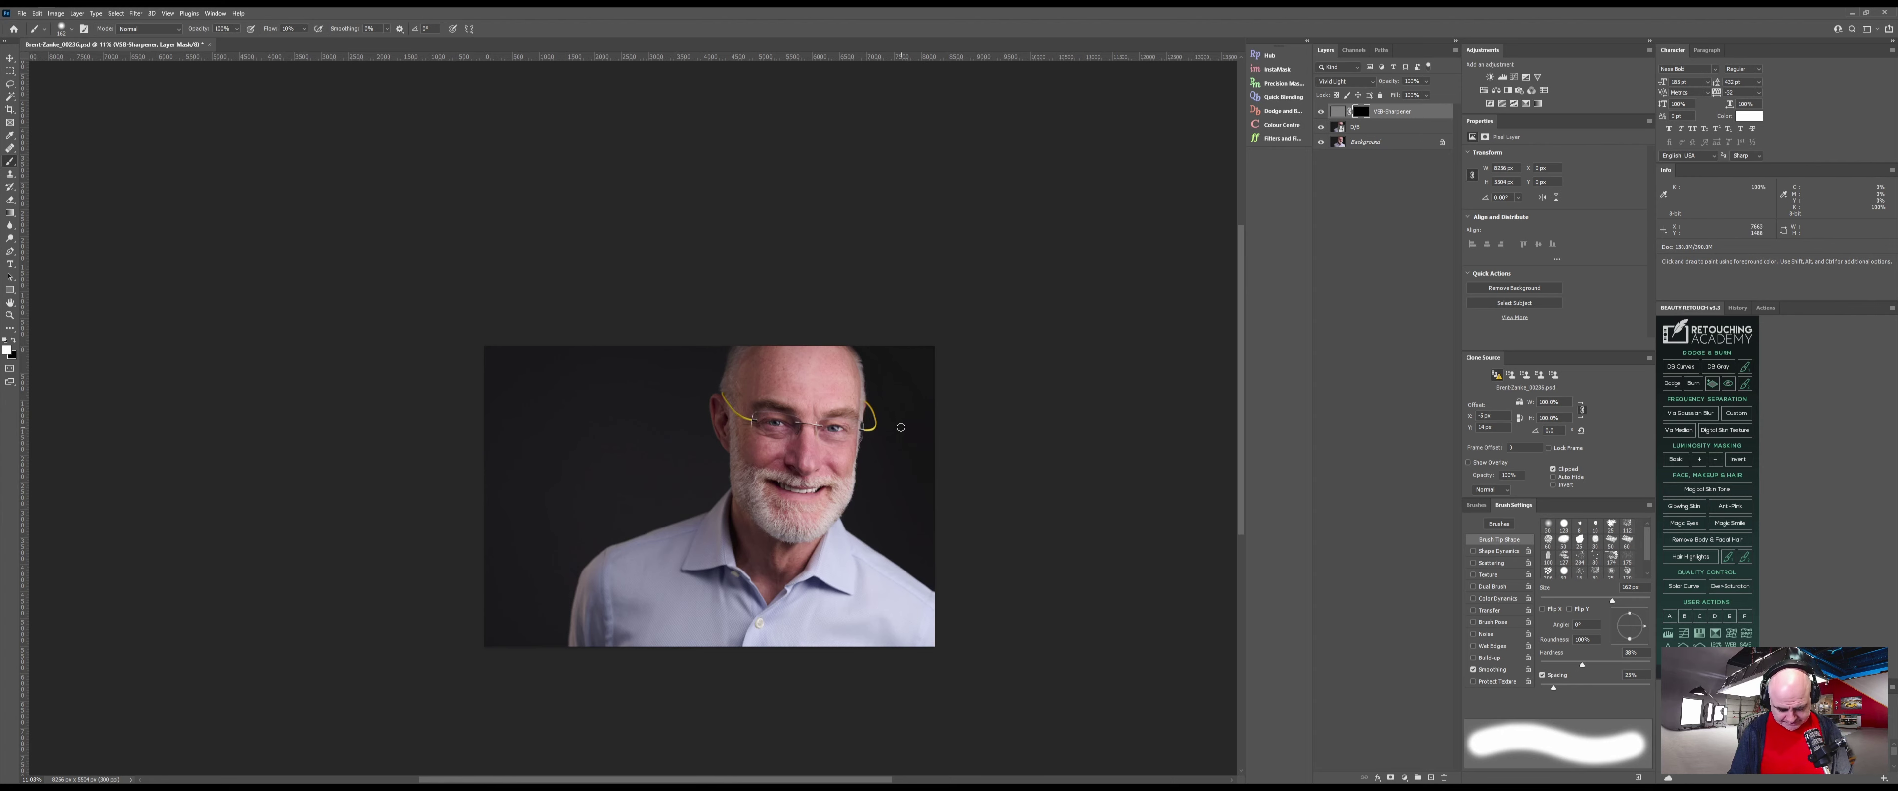
Paint white with the Brush on the VSB Sharpener layer's mask to sharpen the eyes and glasses area
key("shift+b")
key("shift+b")
key("shift+b")
key("shift+b")
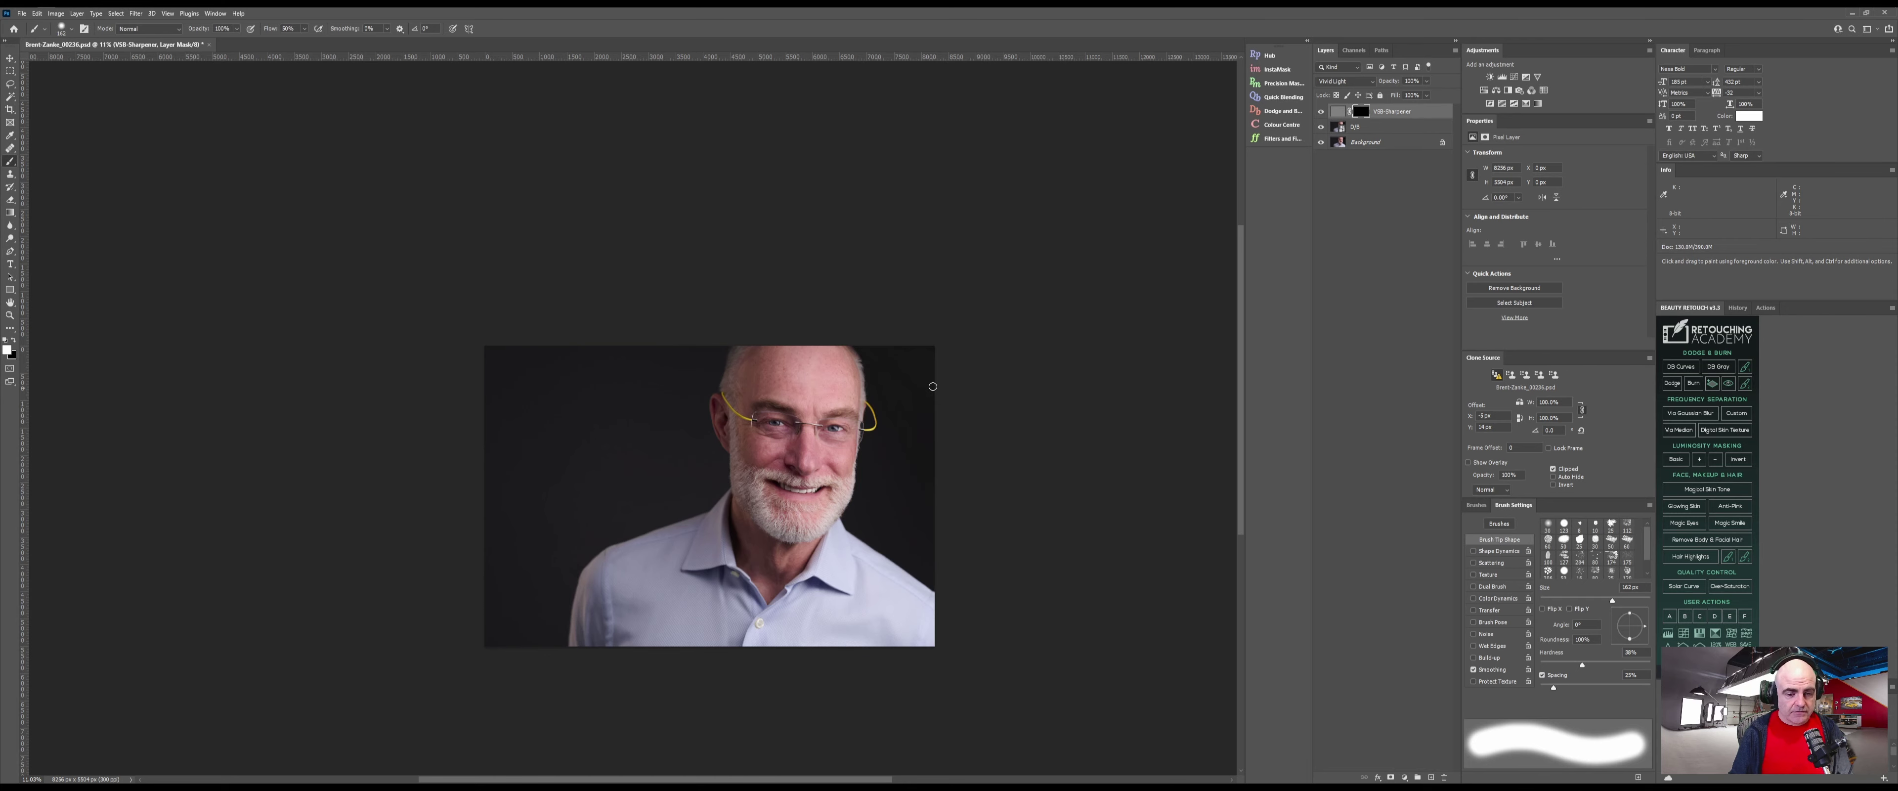
key("z")
left_click_drag(858, 434, 941, 441)
key("b")
mouse_move(871, 443)
left_mouse_down()
mouse_move(1006, 383)
mouse_move(1026, 349)
left_mouse_up()
left_click_drag(937, 317, 950, 315)
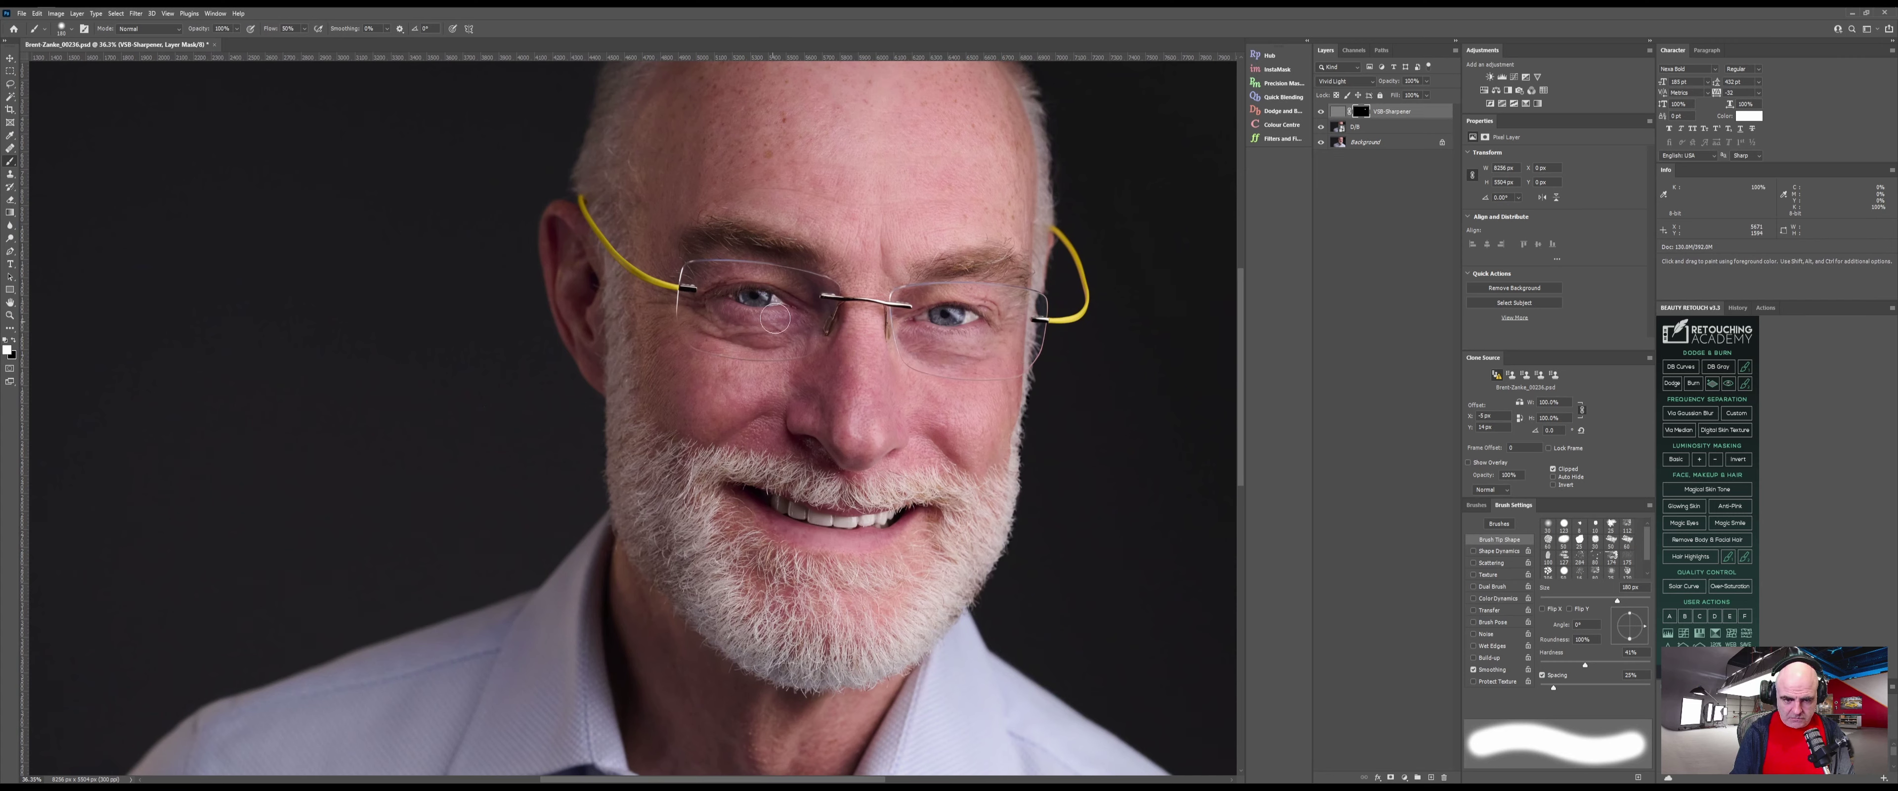
left_click_drag(712, 295, 794, 316)
Reveal the sharpening over the beard and mouth with a larger brush and check the whole portrait
right_click(825, 490, "alt")
mouse_move(824, 490)
left_mouse_down()
mouse_move(771, 483)
mouse_move(899, 498)
mouse_move(766, 516)
mouse_move(796, 531)
mouse_move(835, 526)
mouse_move(685, 531)
mouse_move(640, 506)
left_mouse_up()
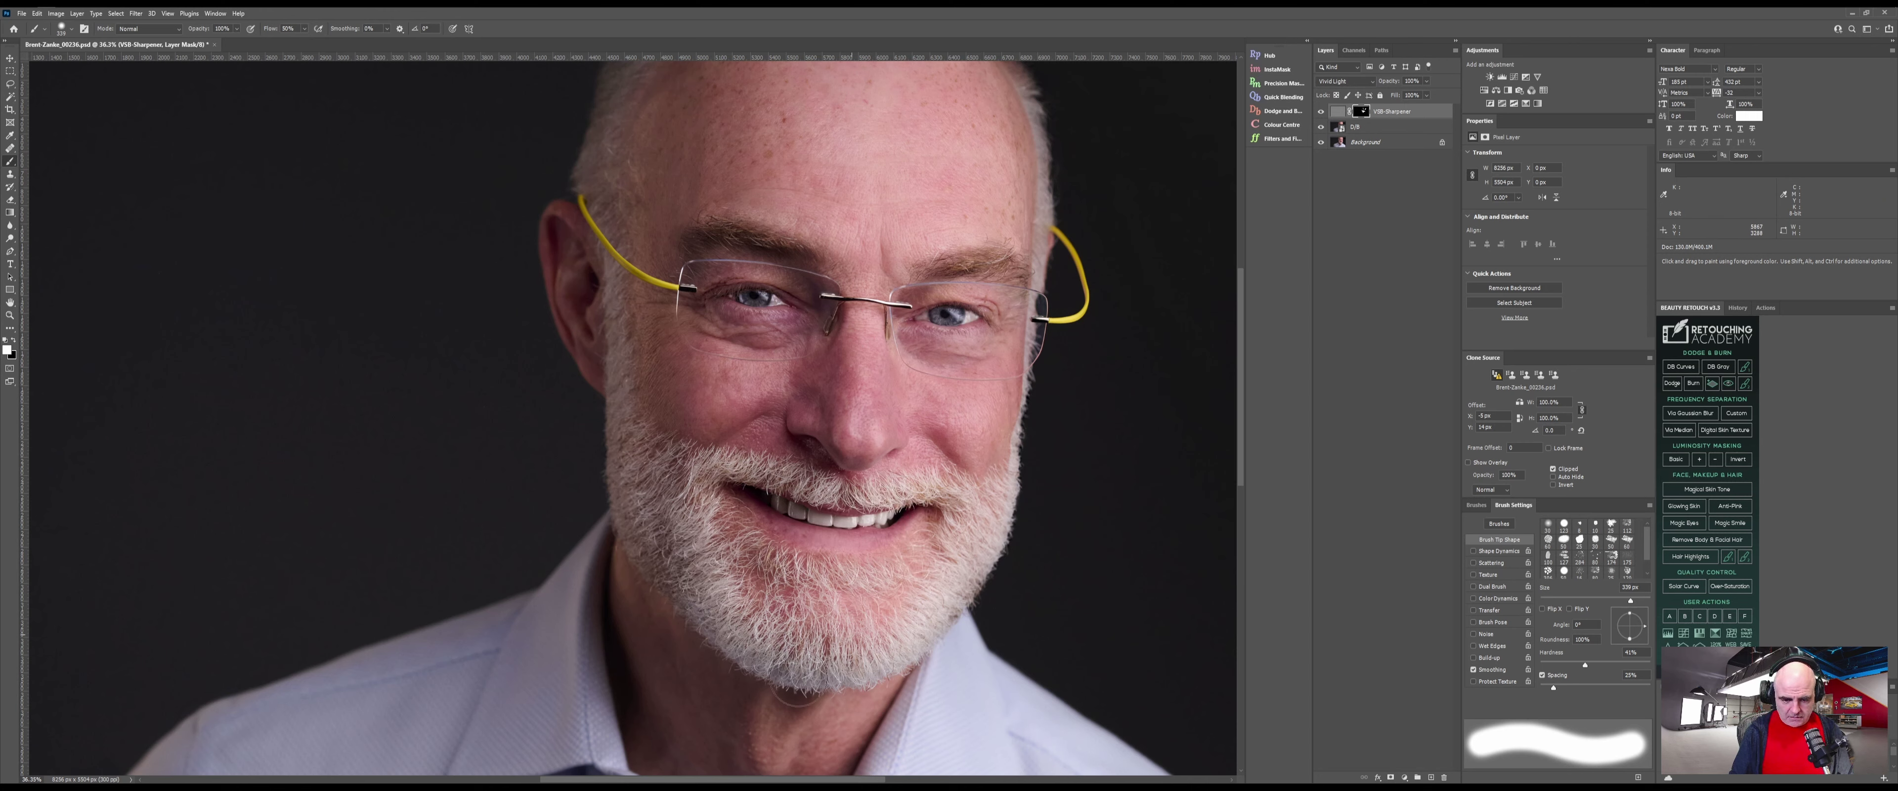
mouse_move(738, 492)
left_mouse_down()
mouse_move(883, 603)
mouse_move(825, 631)
mouse_move(811, 595)
mouse_move(725, 596)
mouse_move(813, 463)
mouse_move(882, 432)
left_mouse_up()
key("z")
key("b")
key("z")
key("b")
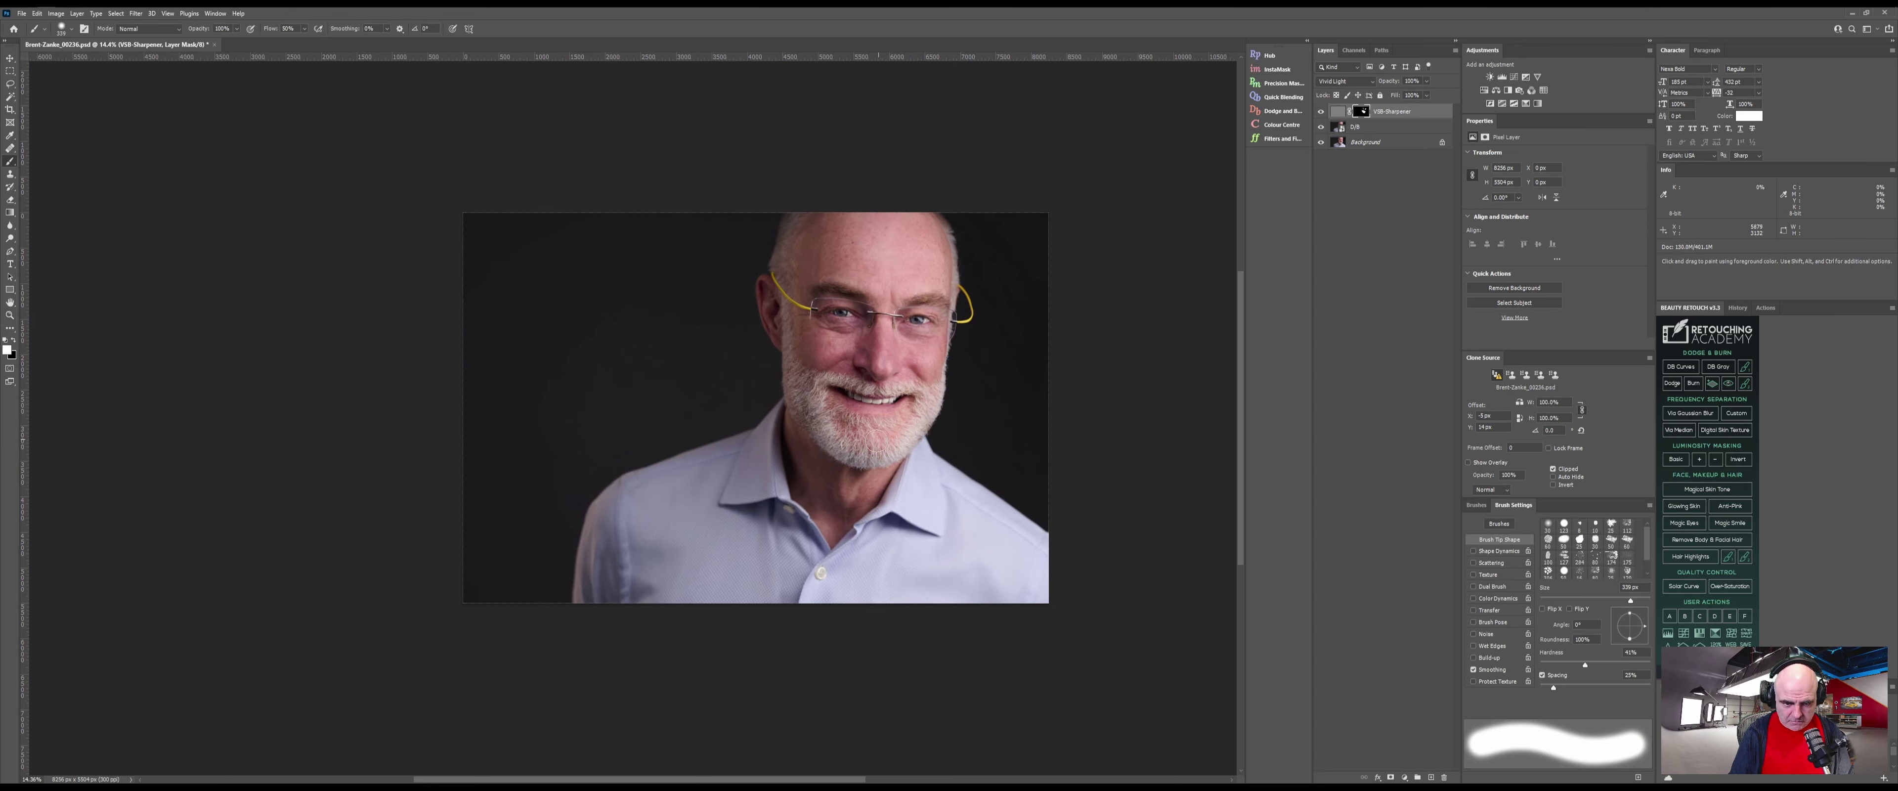
key("z")
left_click_drag(904, 330, 905, 331)
key("ctrl+0")
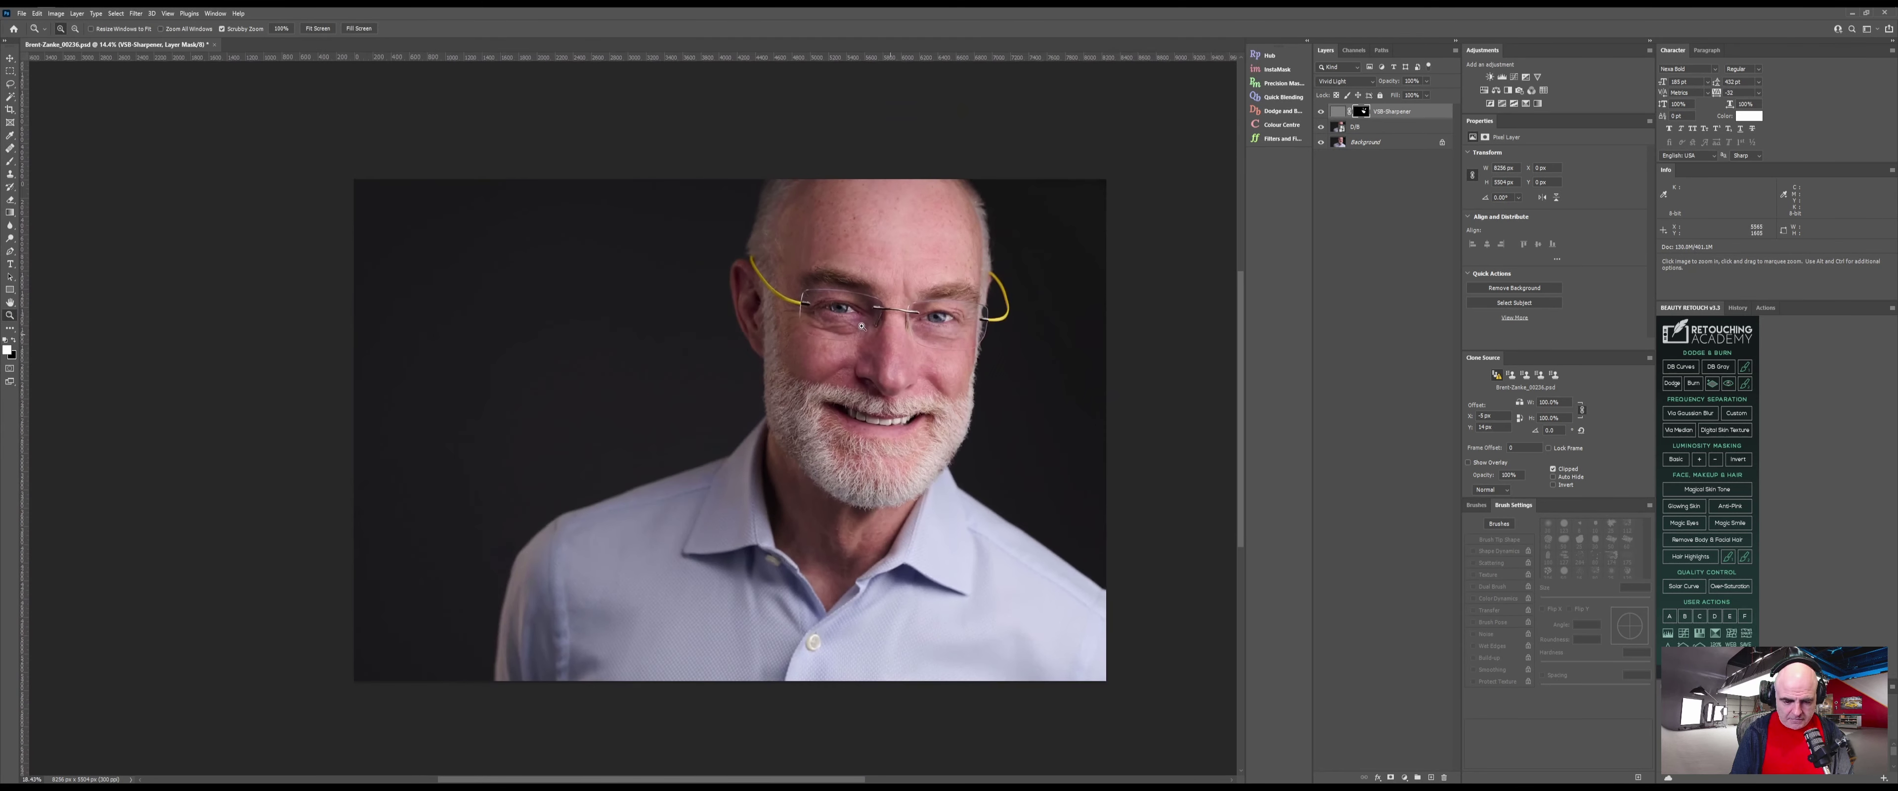
key("b")
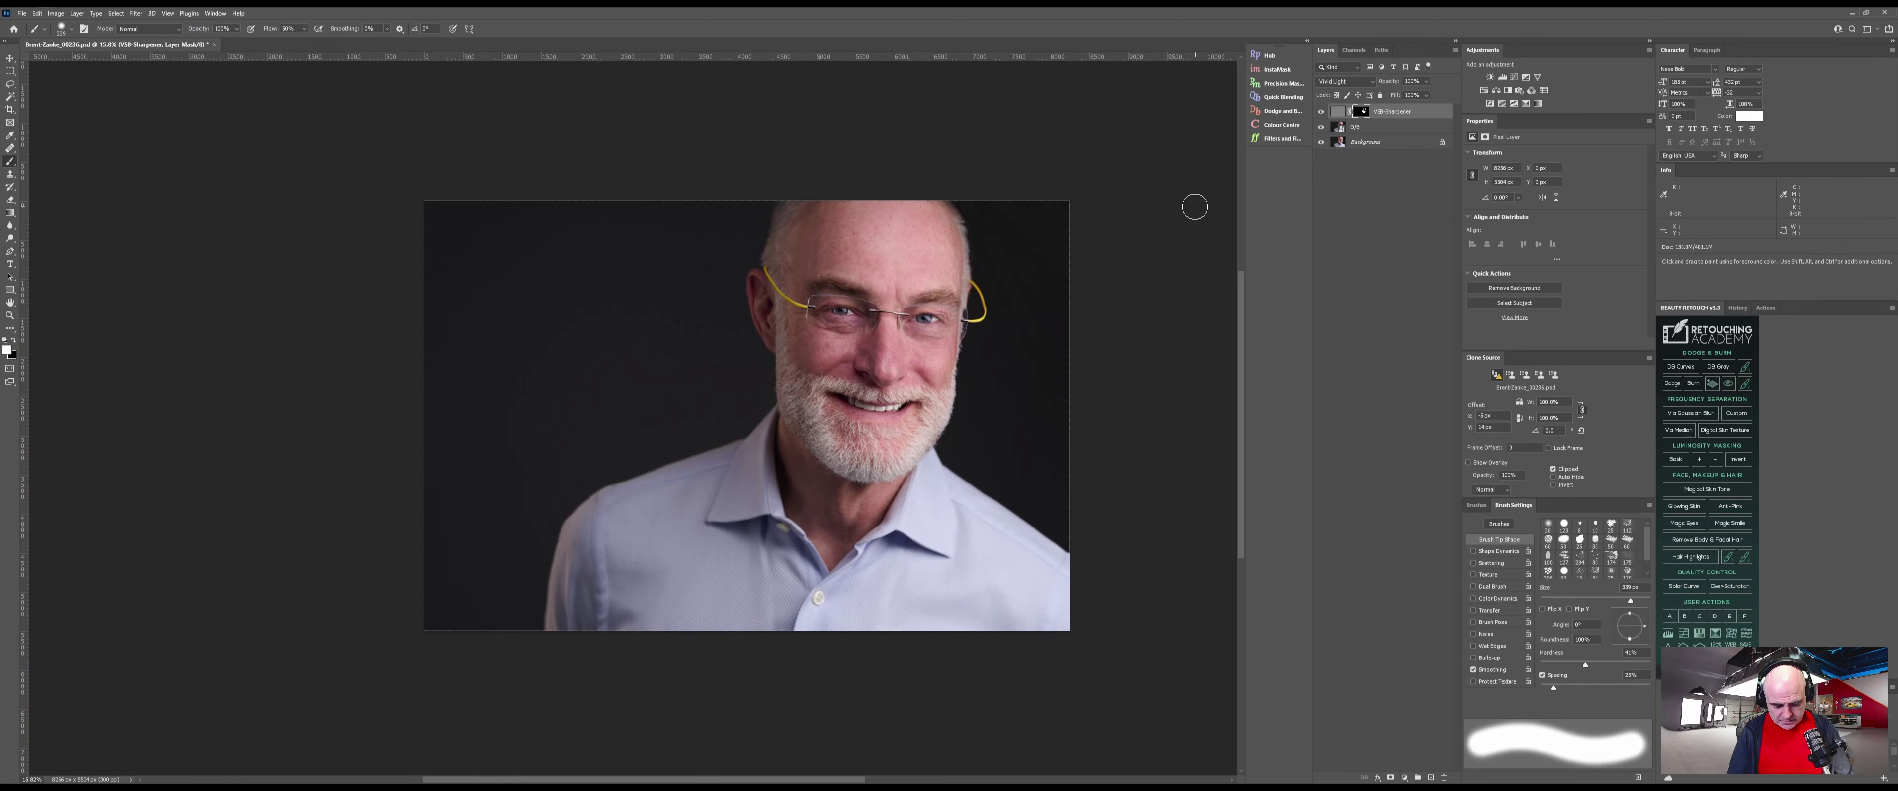
Darken the surroundings with the My Vignette action, reposition its mask around the man's face, and compare the image with and without it
key("F2")
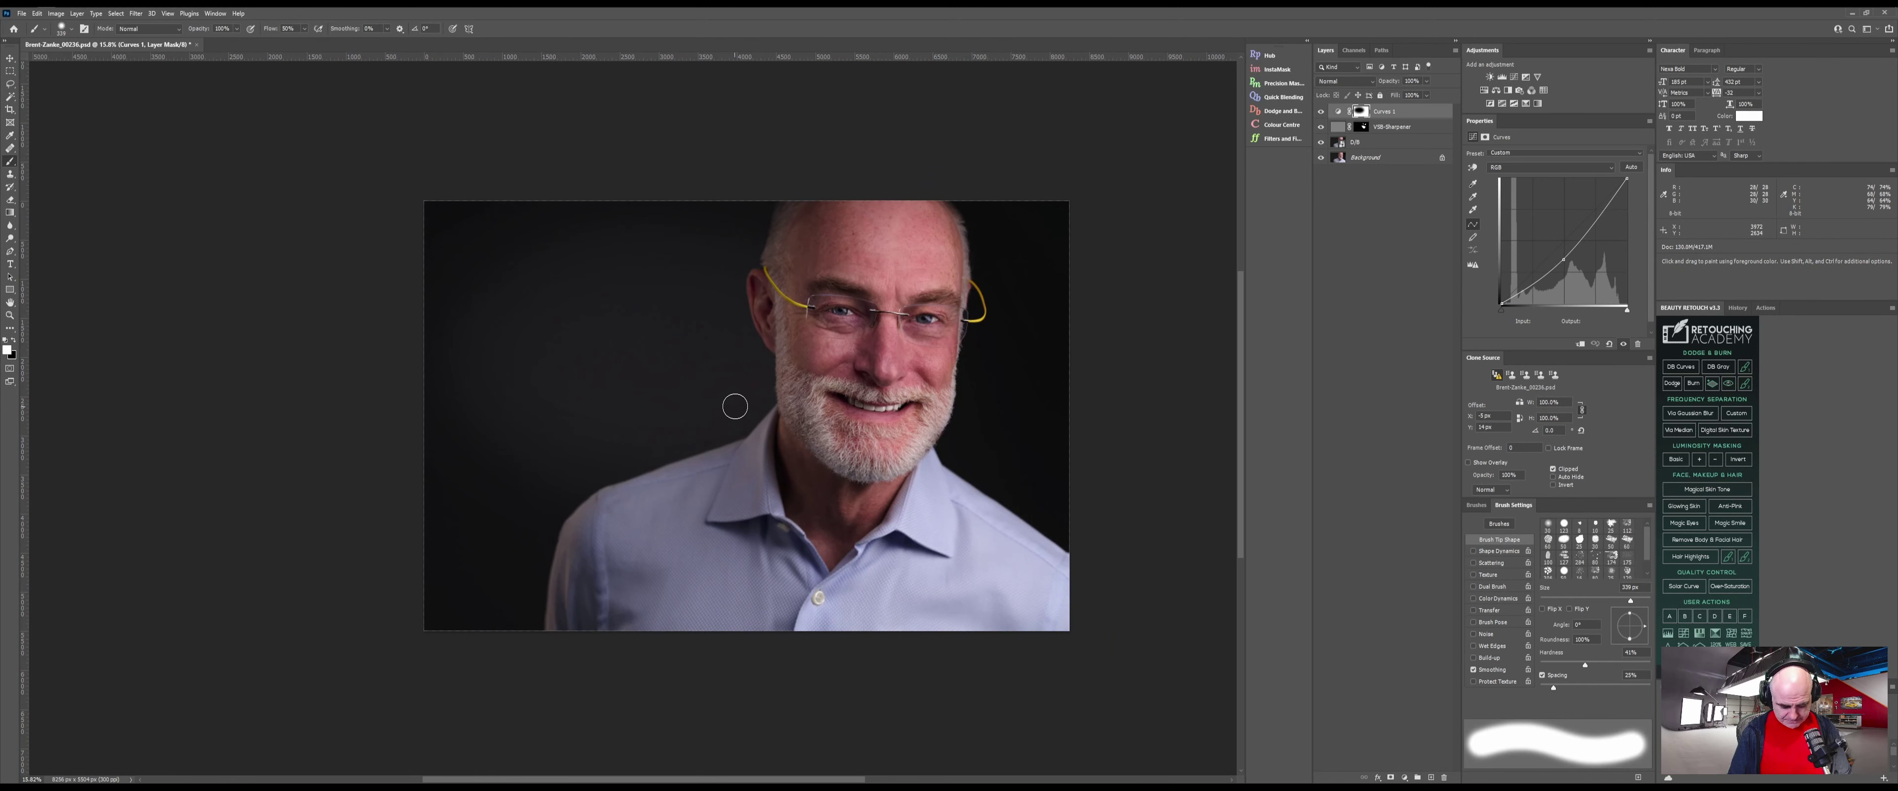
key("v")
left_click_drag(642, 358, 882, 358)
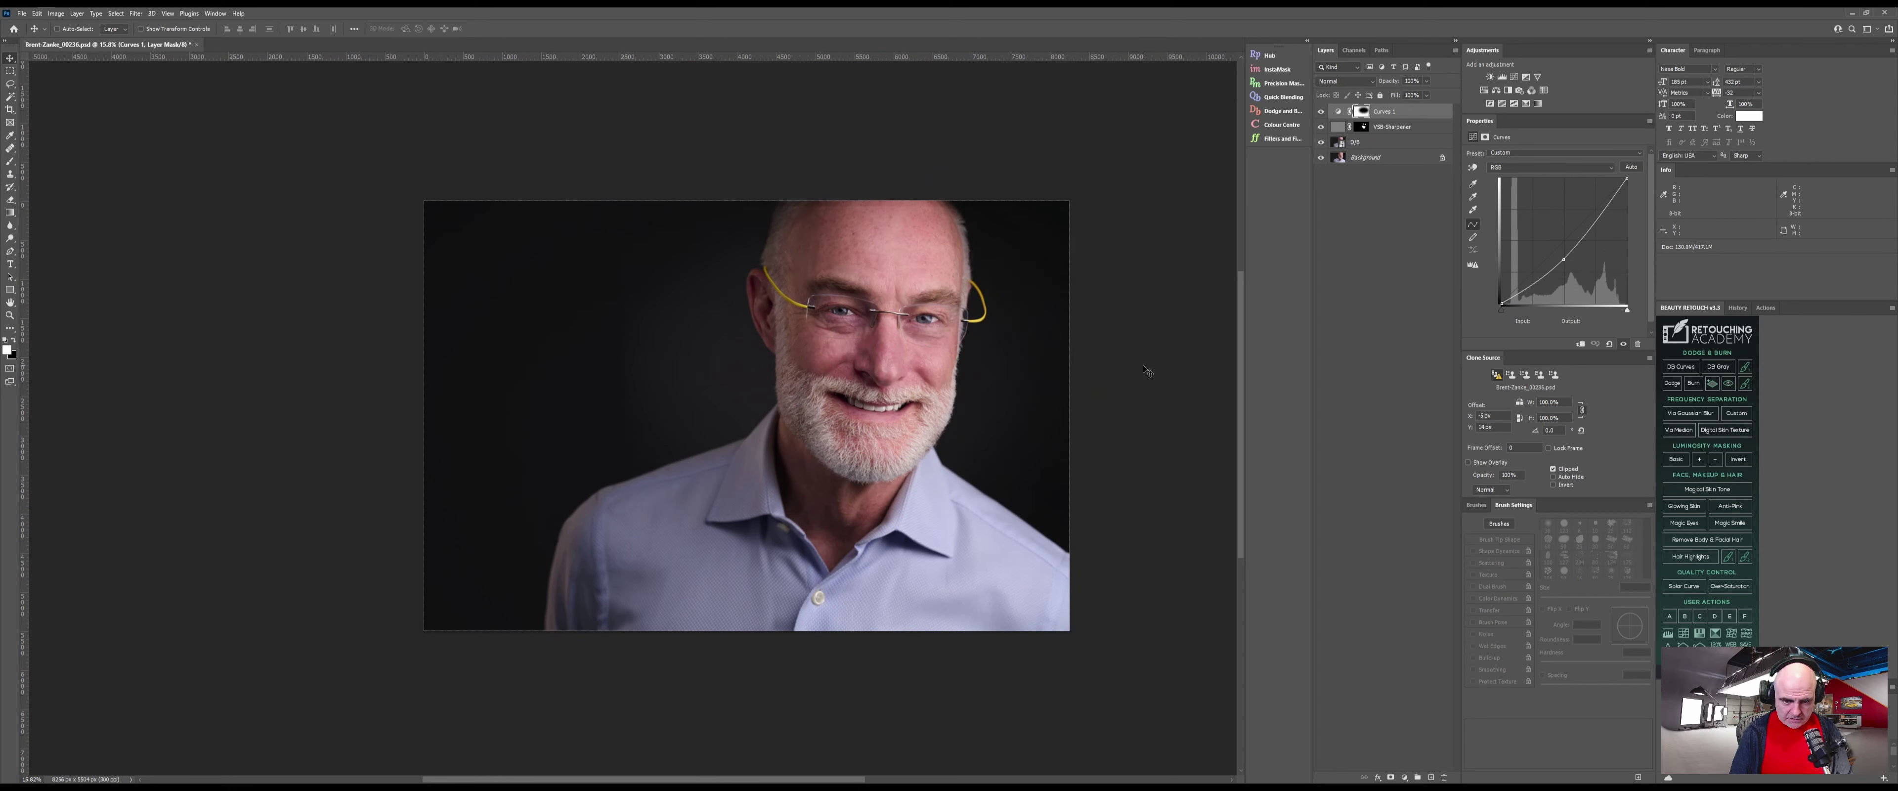
left_click(1321, 112)
left_click(1321, 112)
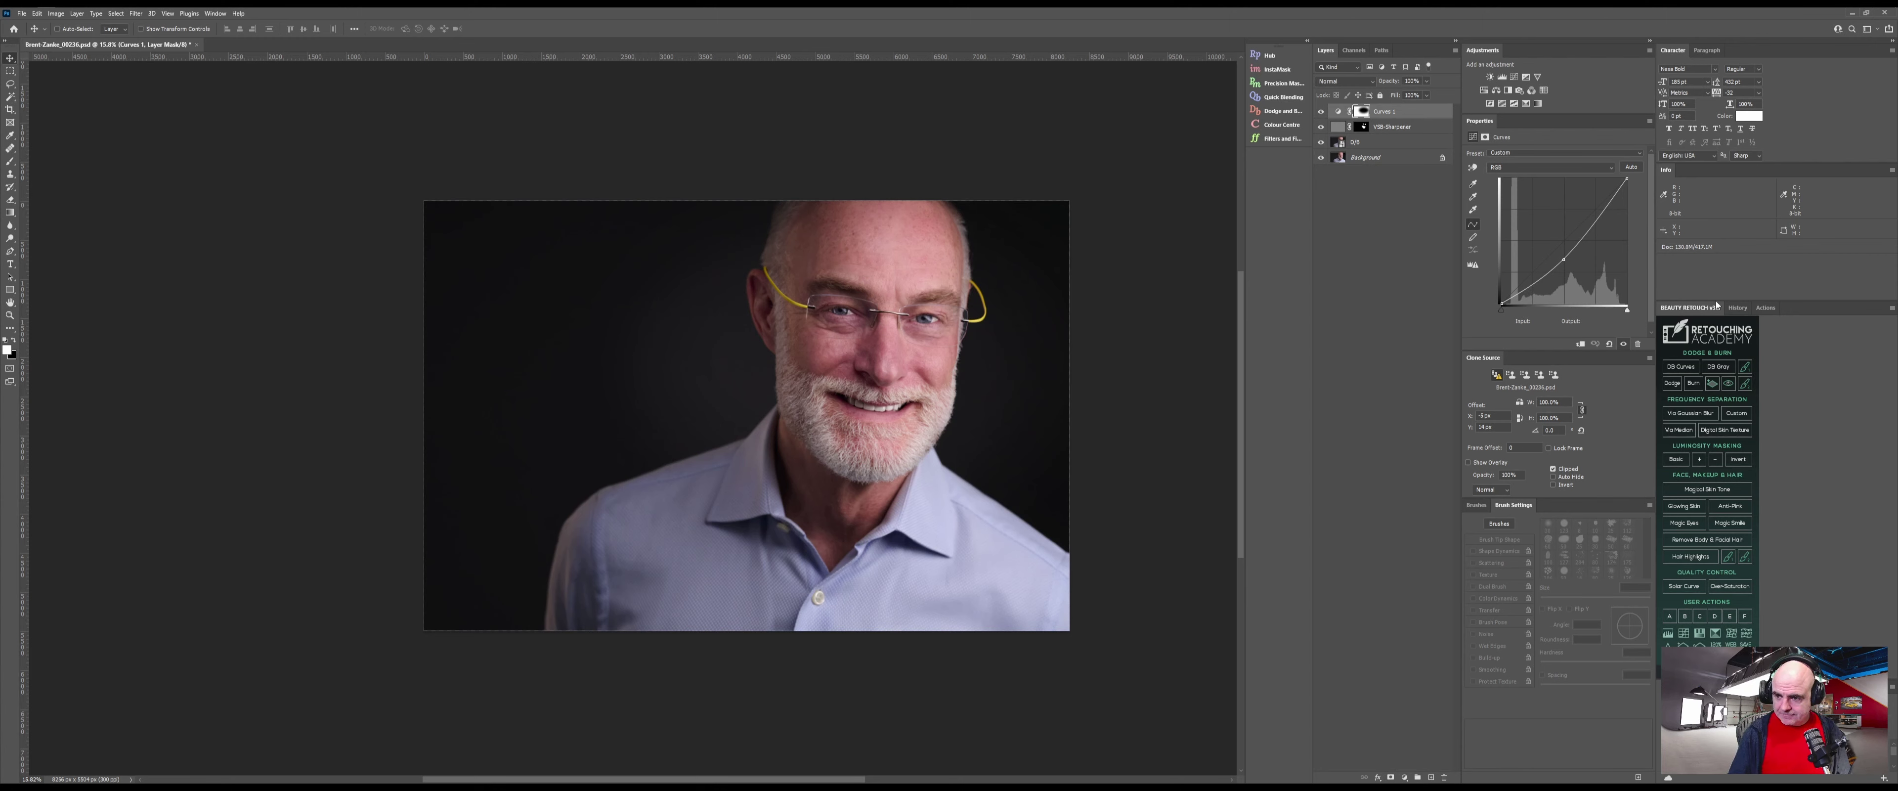
Add a grain layer on top with the Raw Grain action and switch the actions list to Button Mode
left_click(1766, 307)
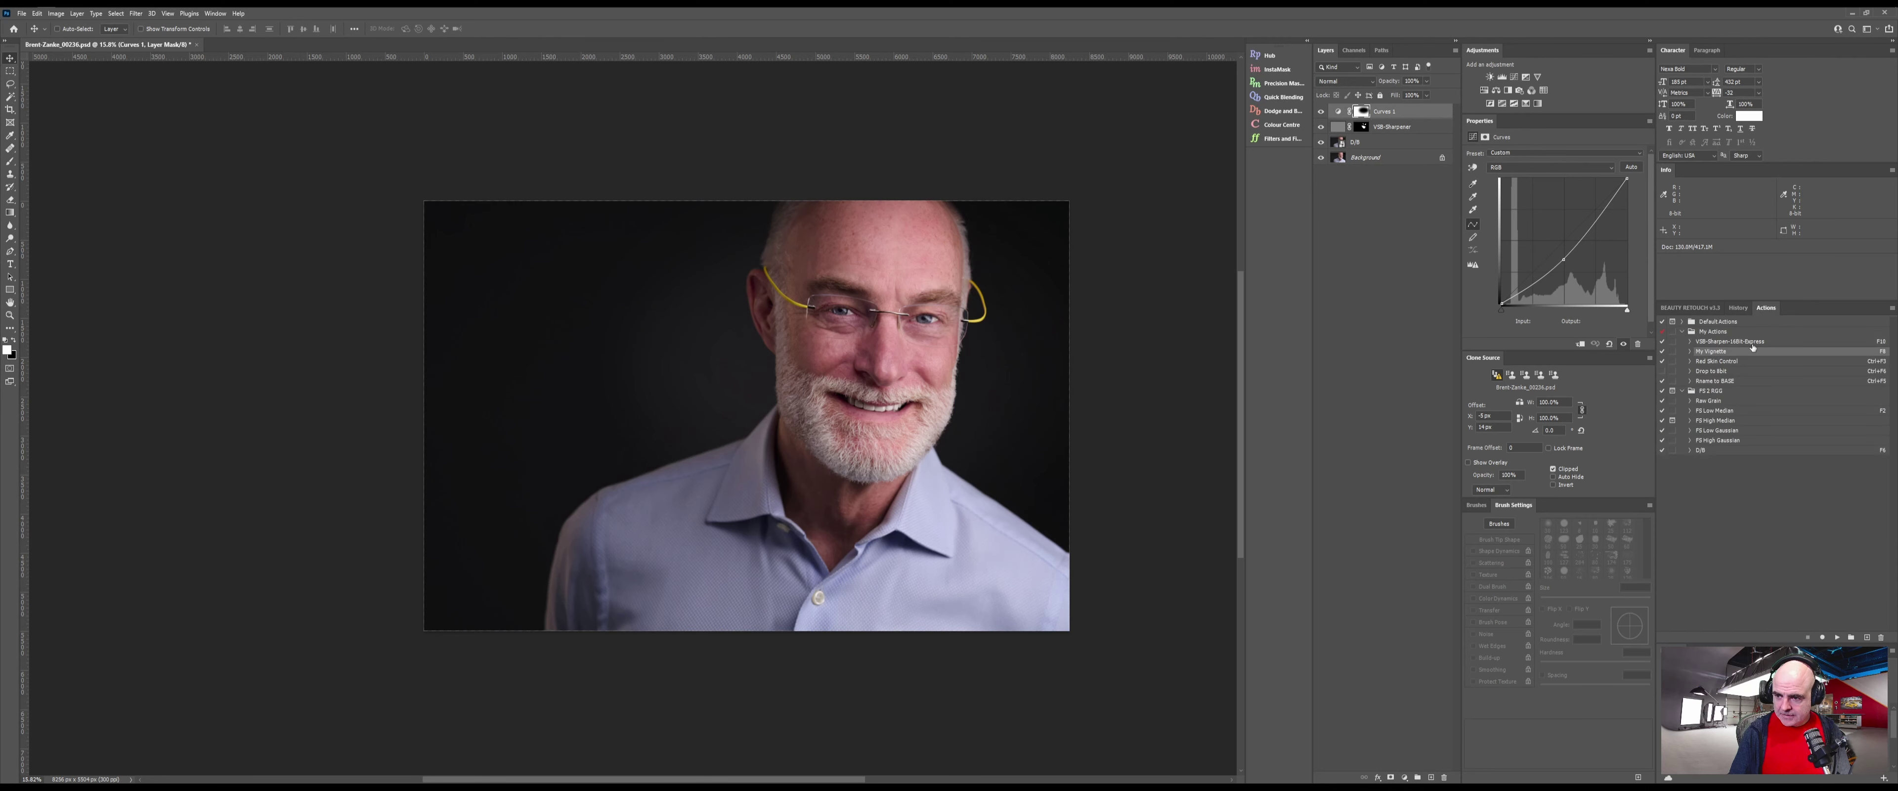
double_click(1728, 401)
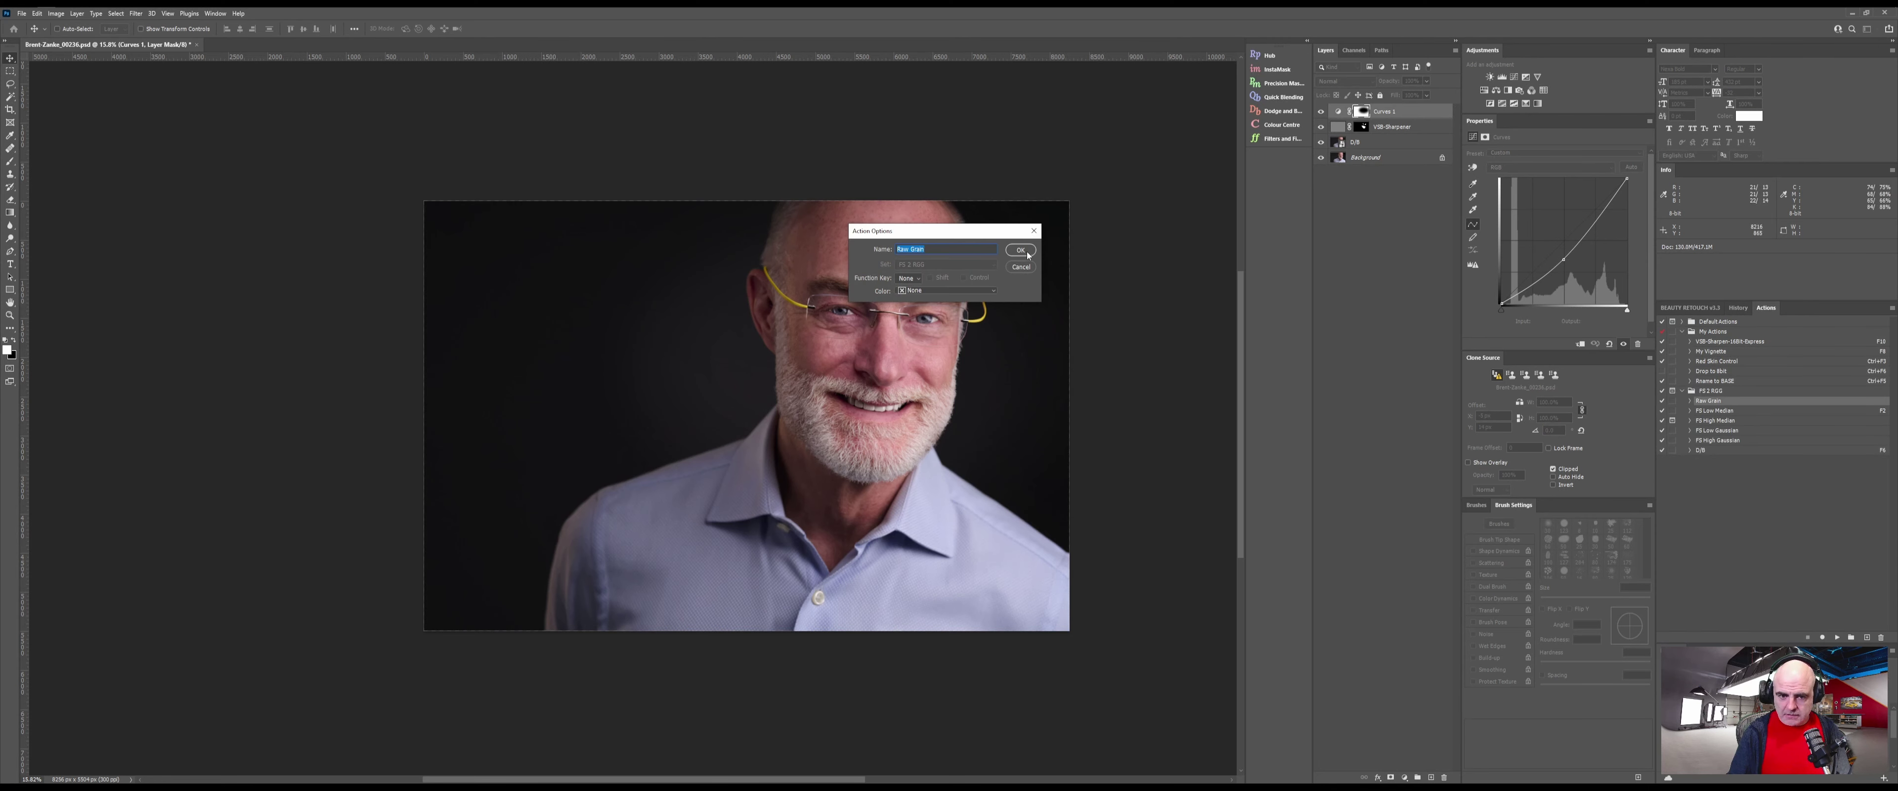
left_click(1021, 268)
left_click(1837, 637)
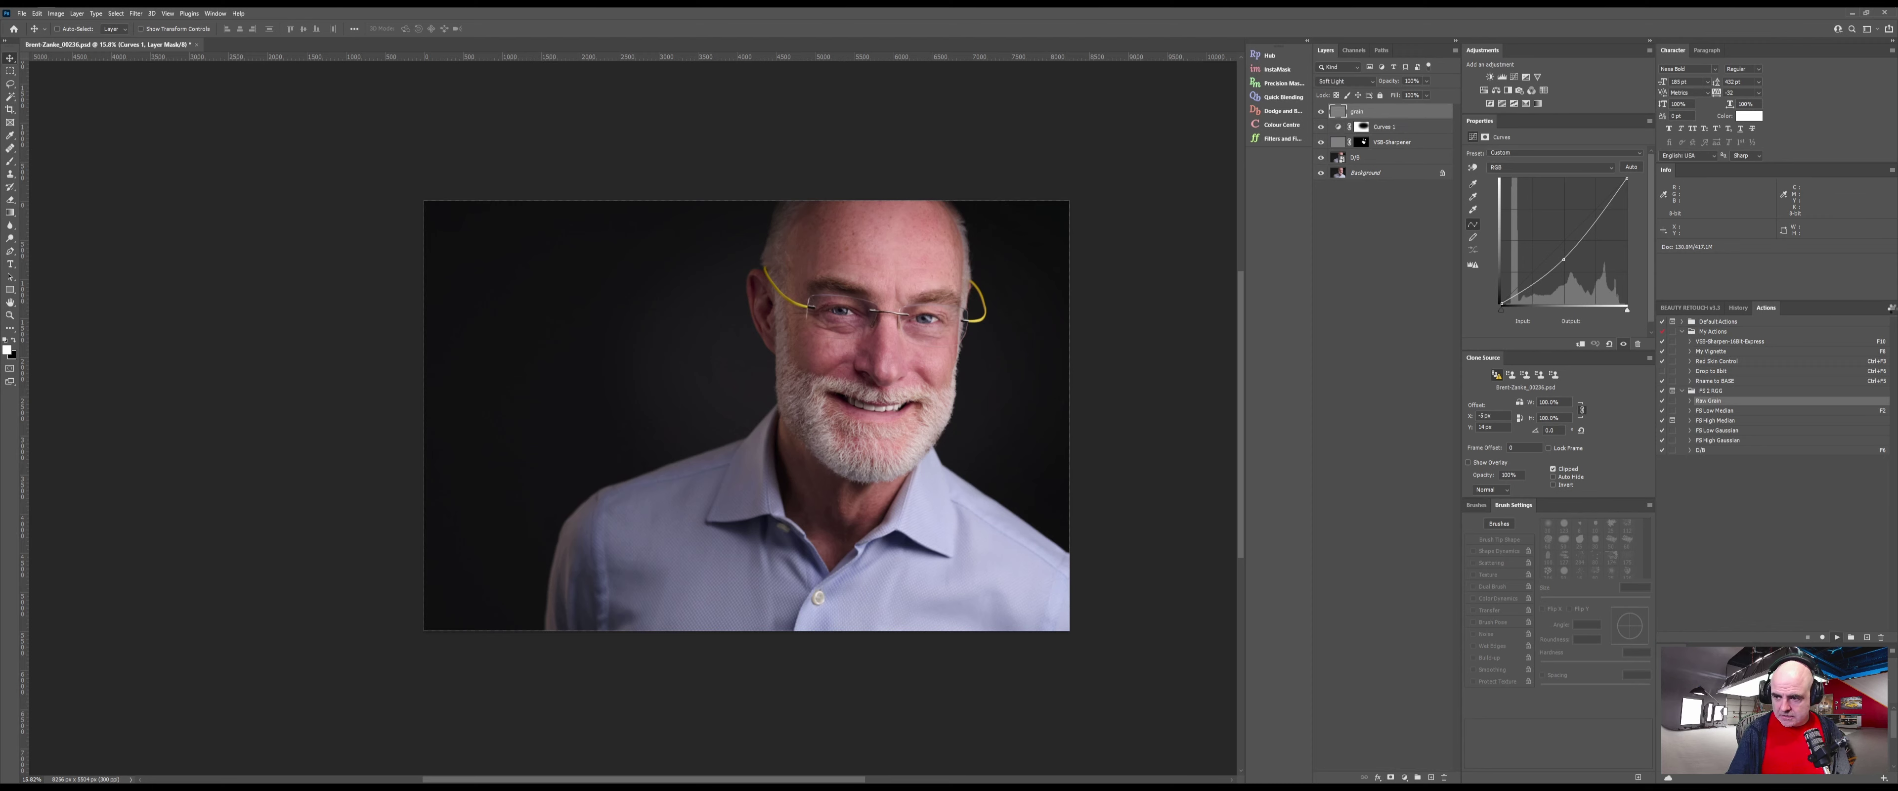
left_click(1889, 308)
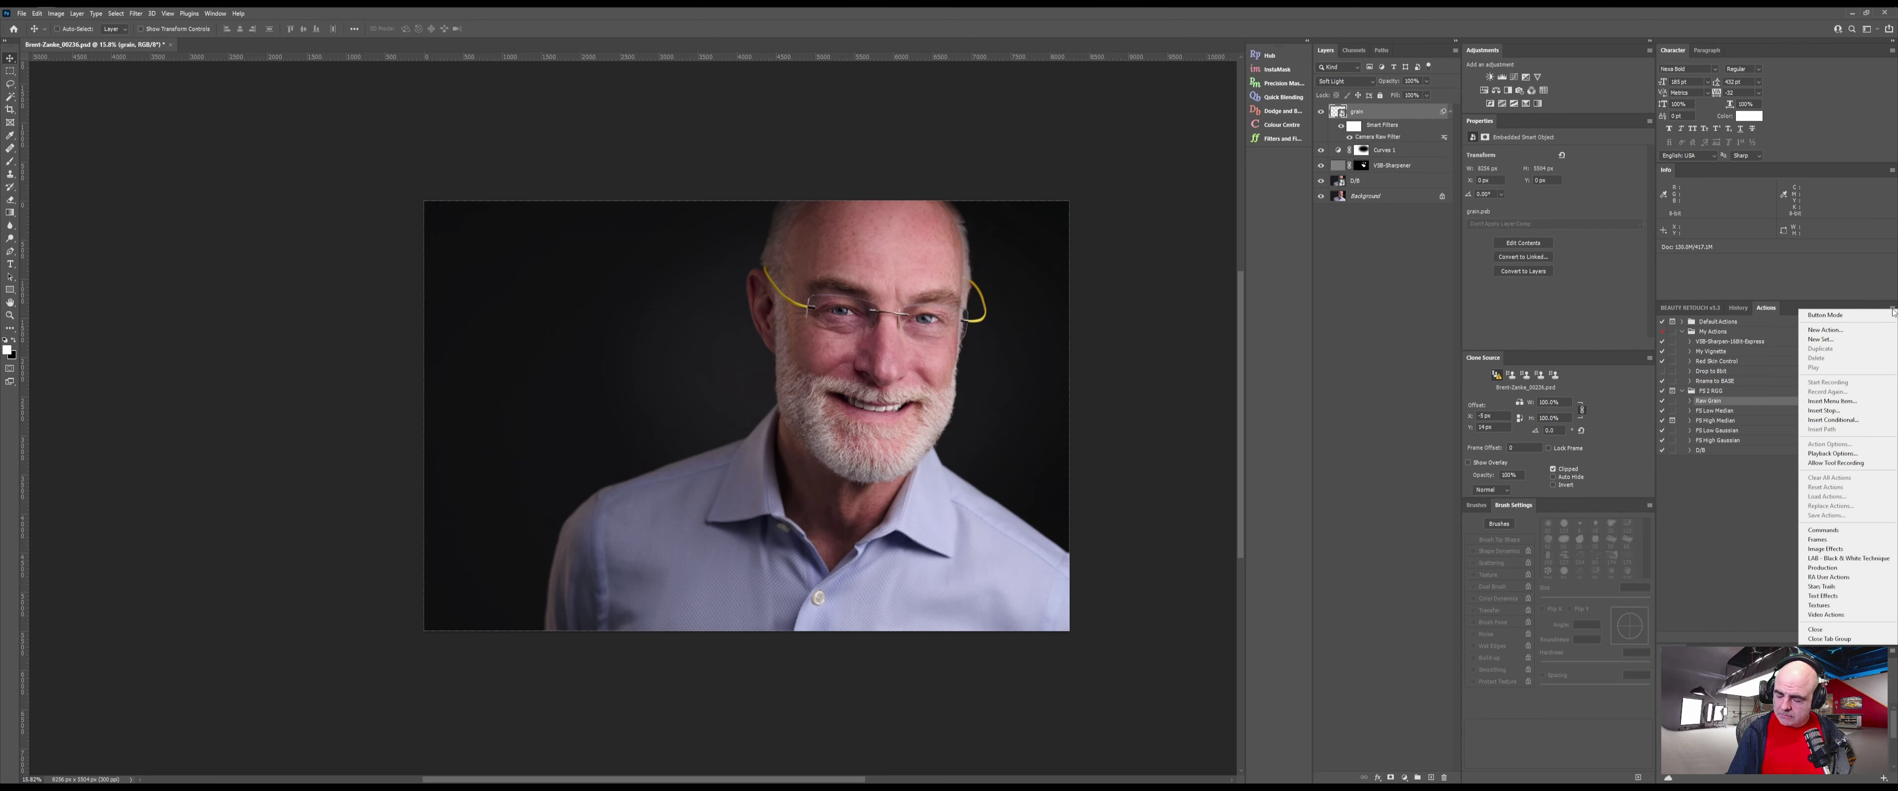
left_click(1862, 316)
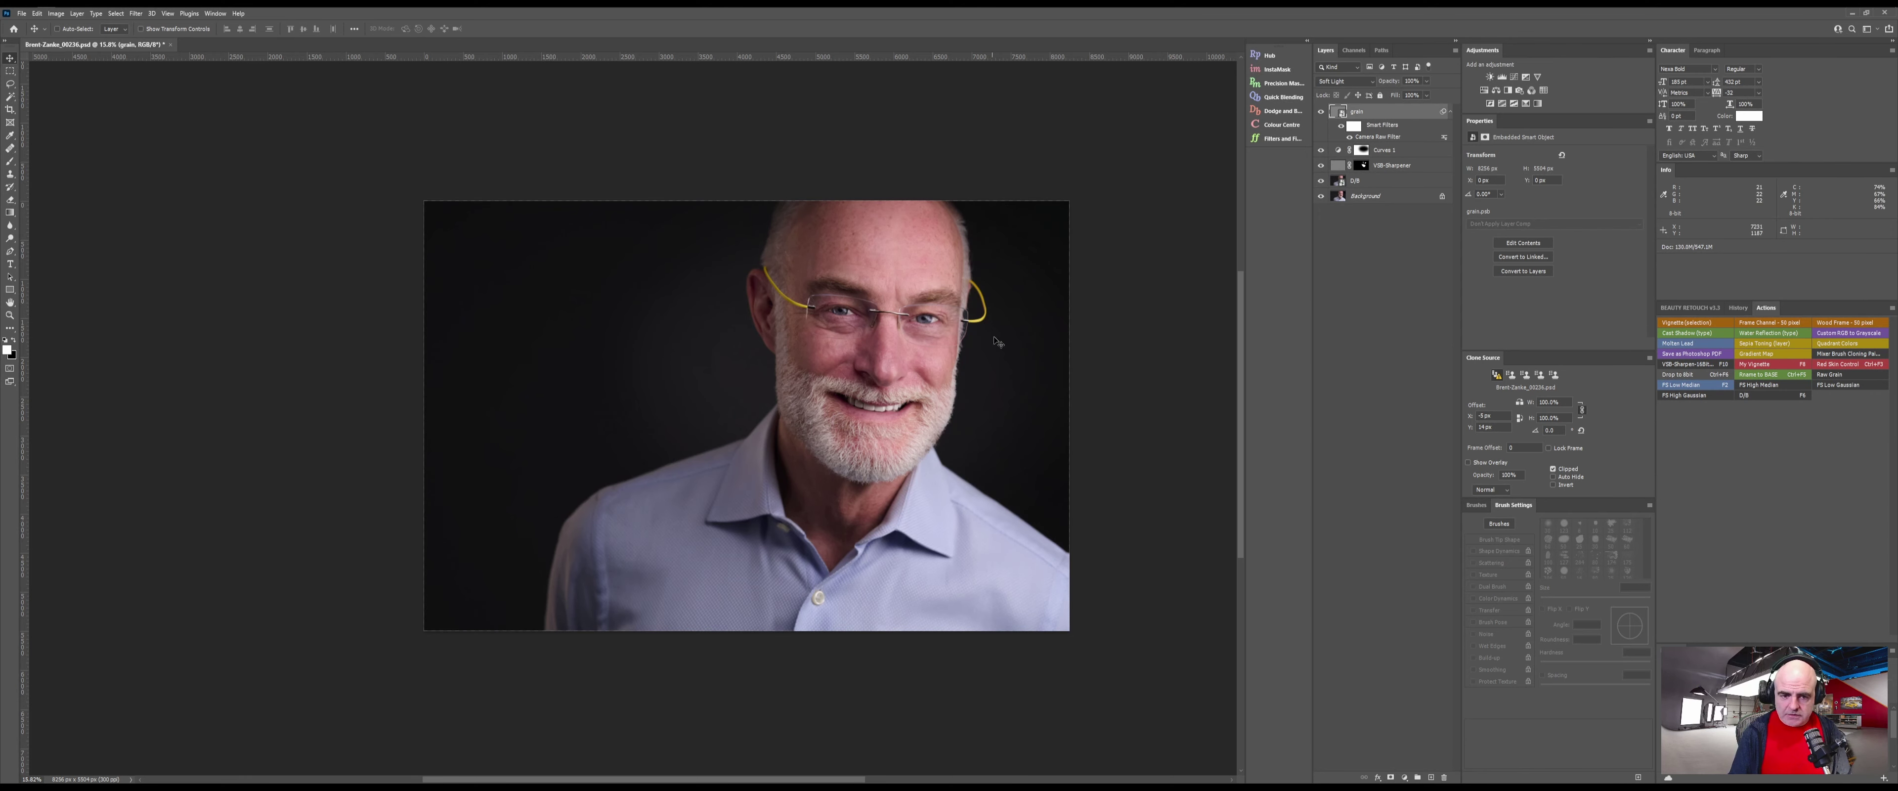
Deselect the grain layer and export the finished portrait for the web as a JPEG with the proposed settings
left_click(1348, 252)
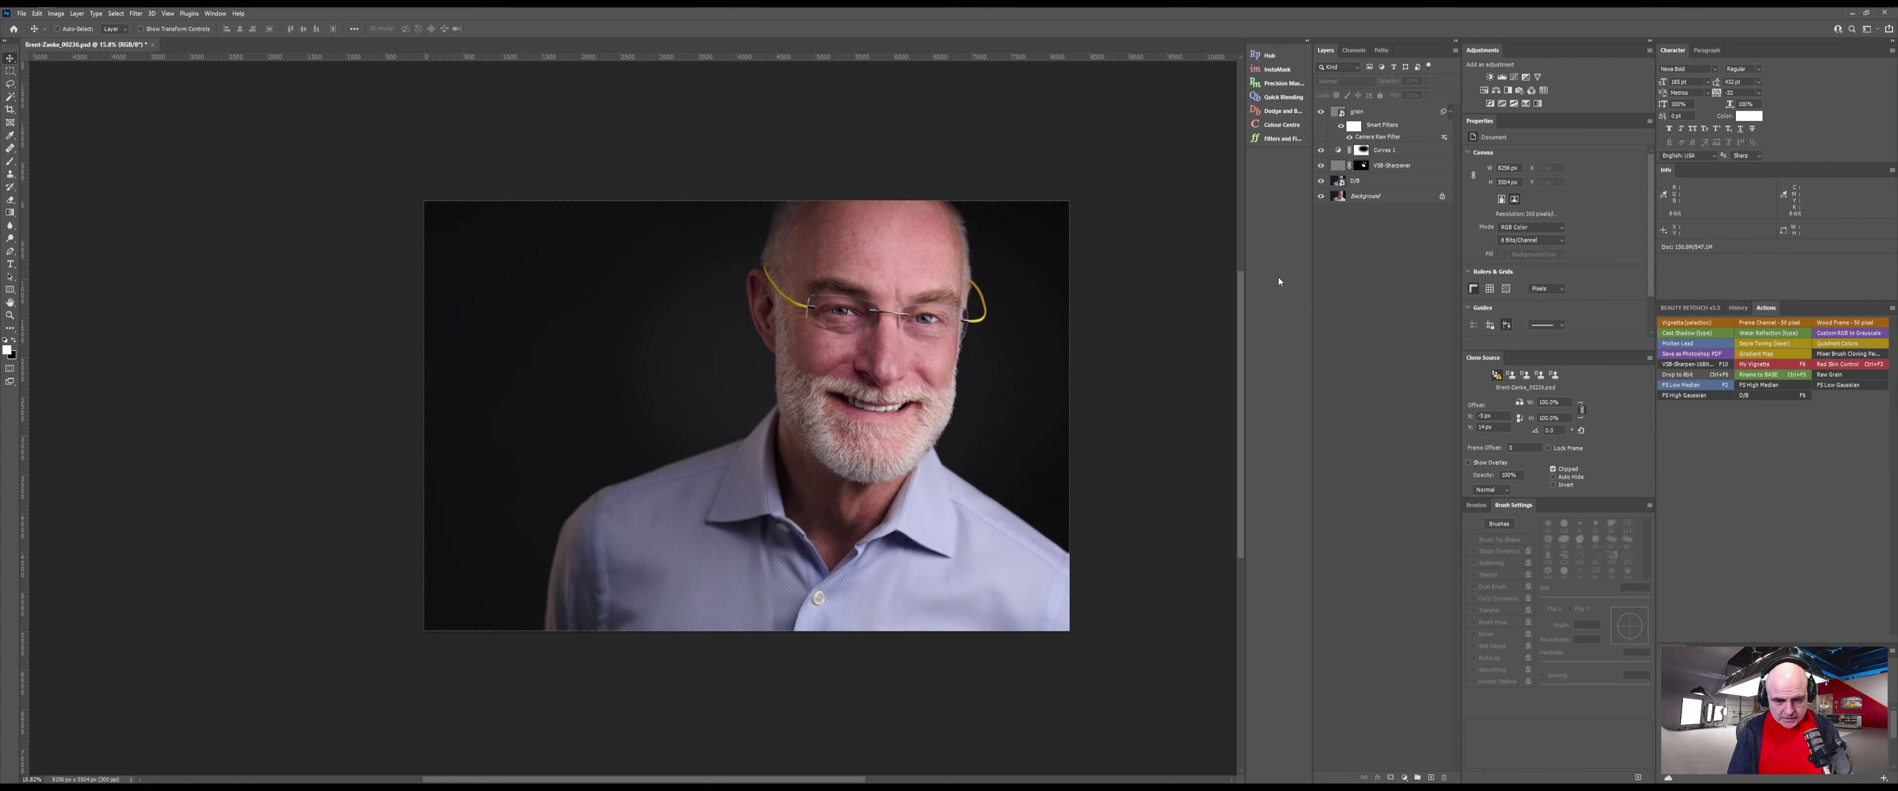
key("ctrl+alt+shift+s")
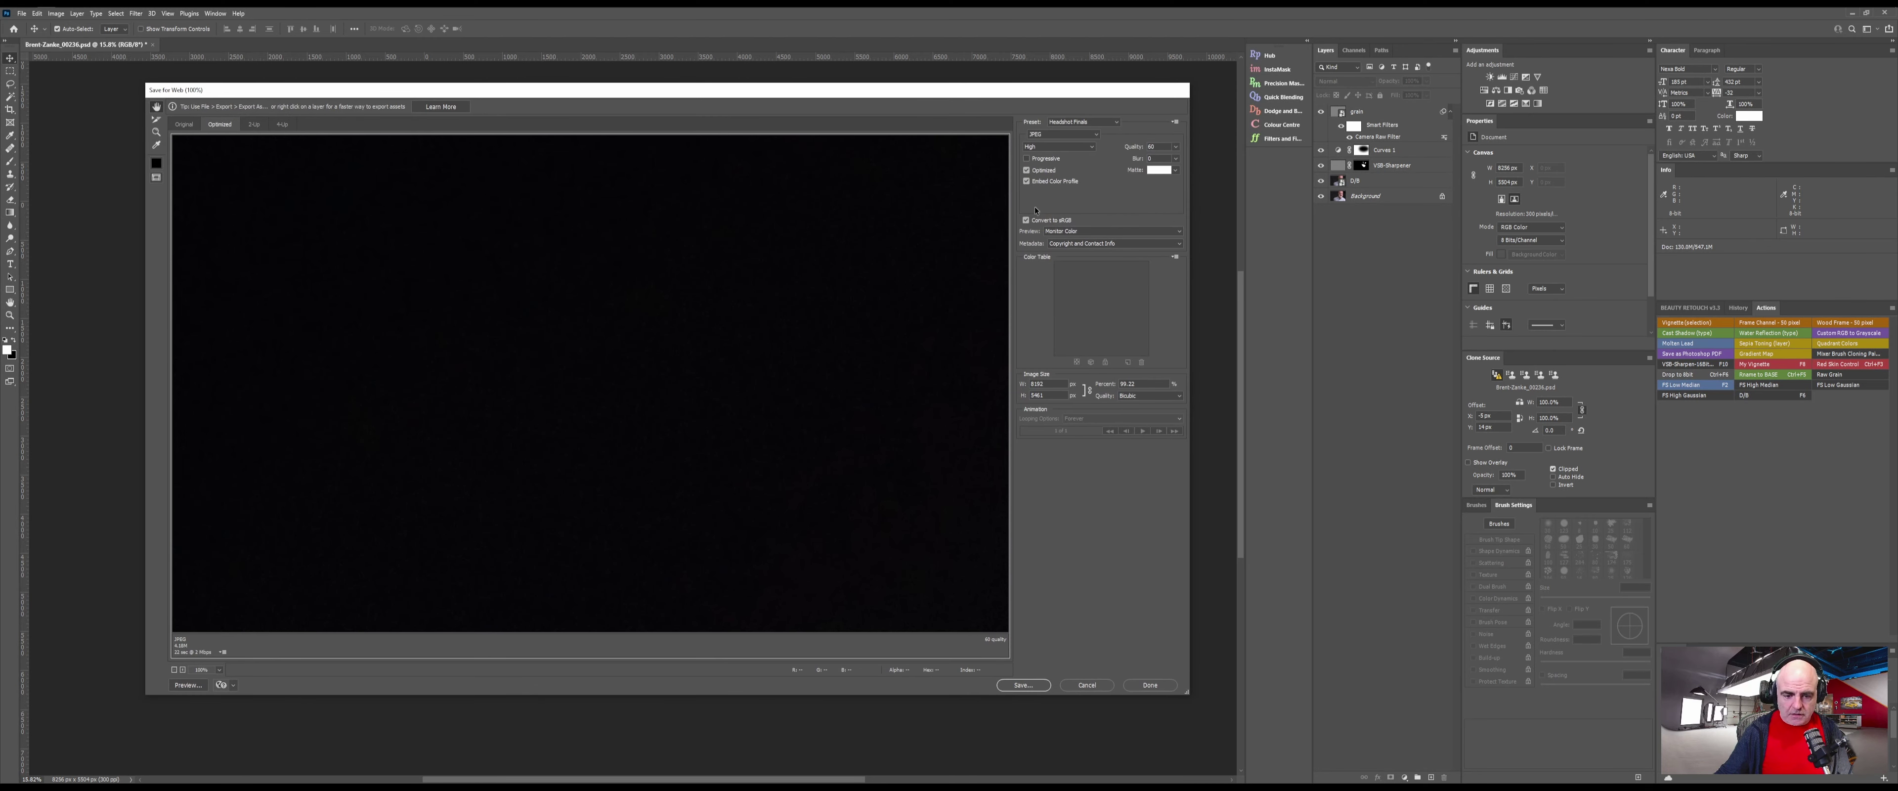
left_click(1021, 684)
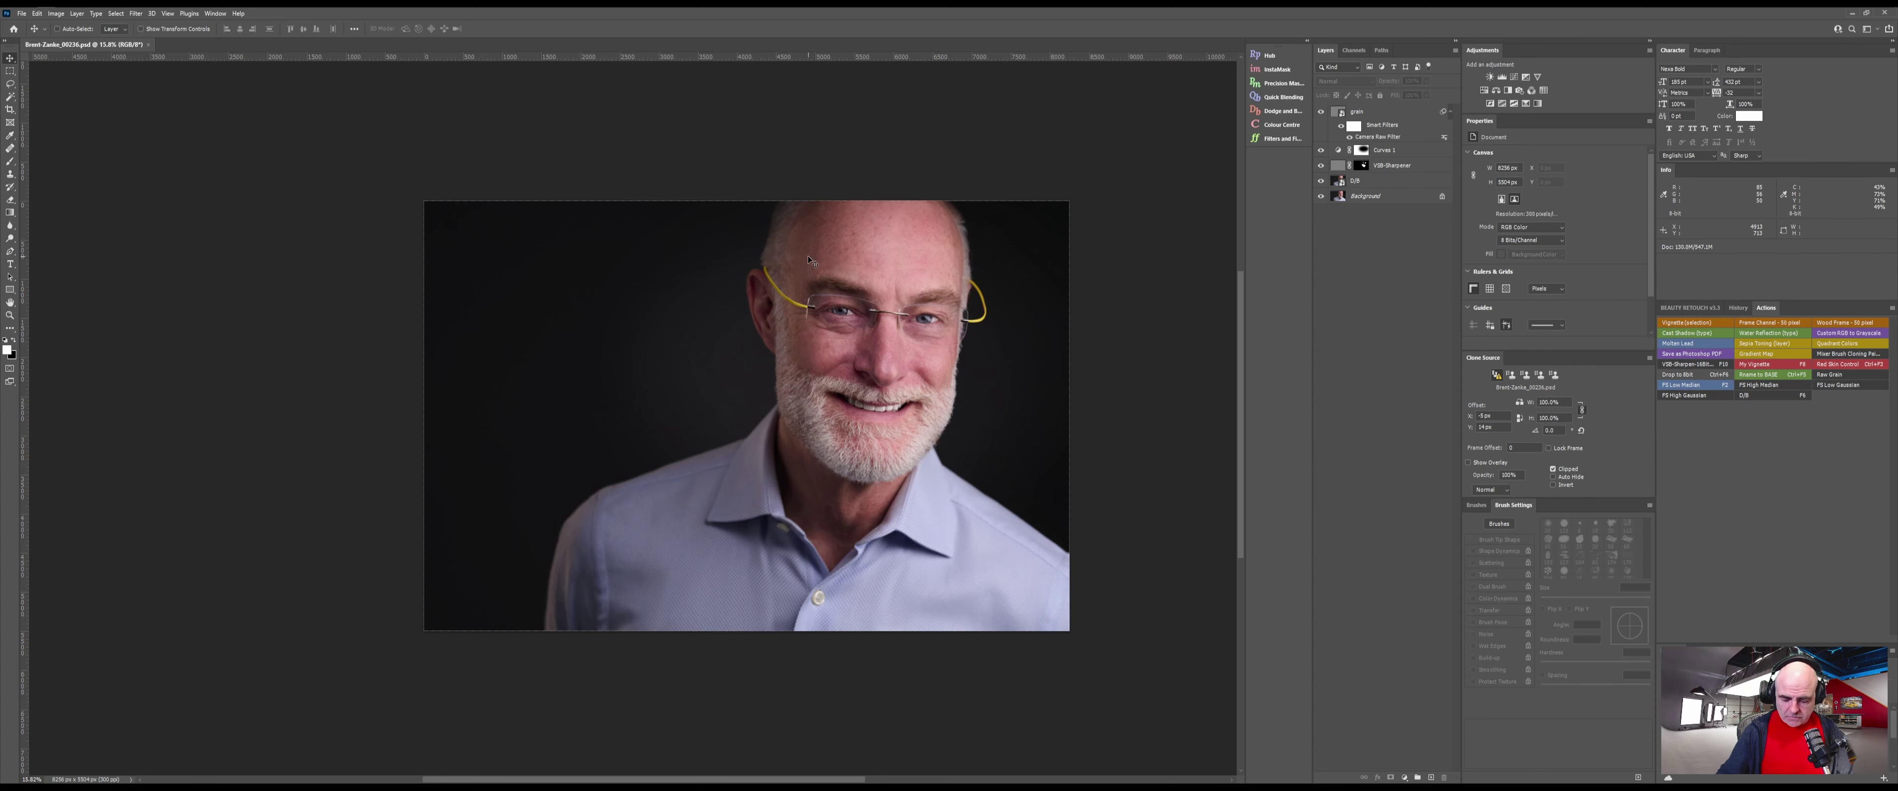
key("ctrl")
key("ctrl+0")
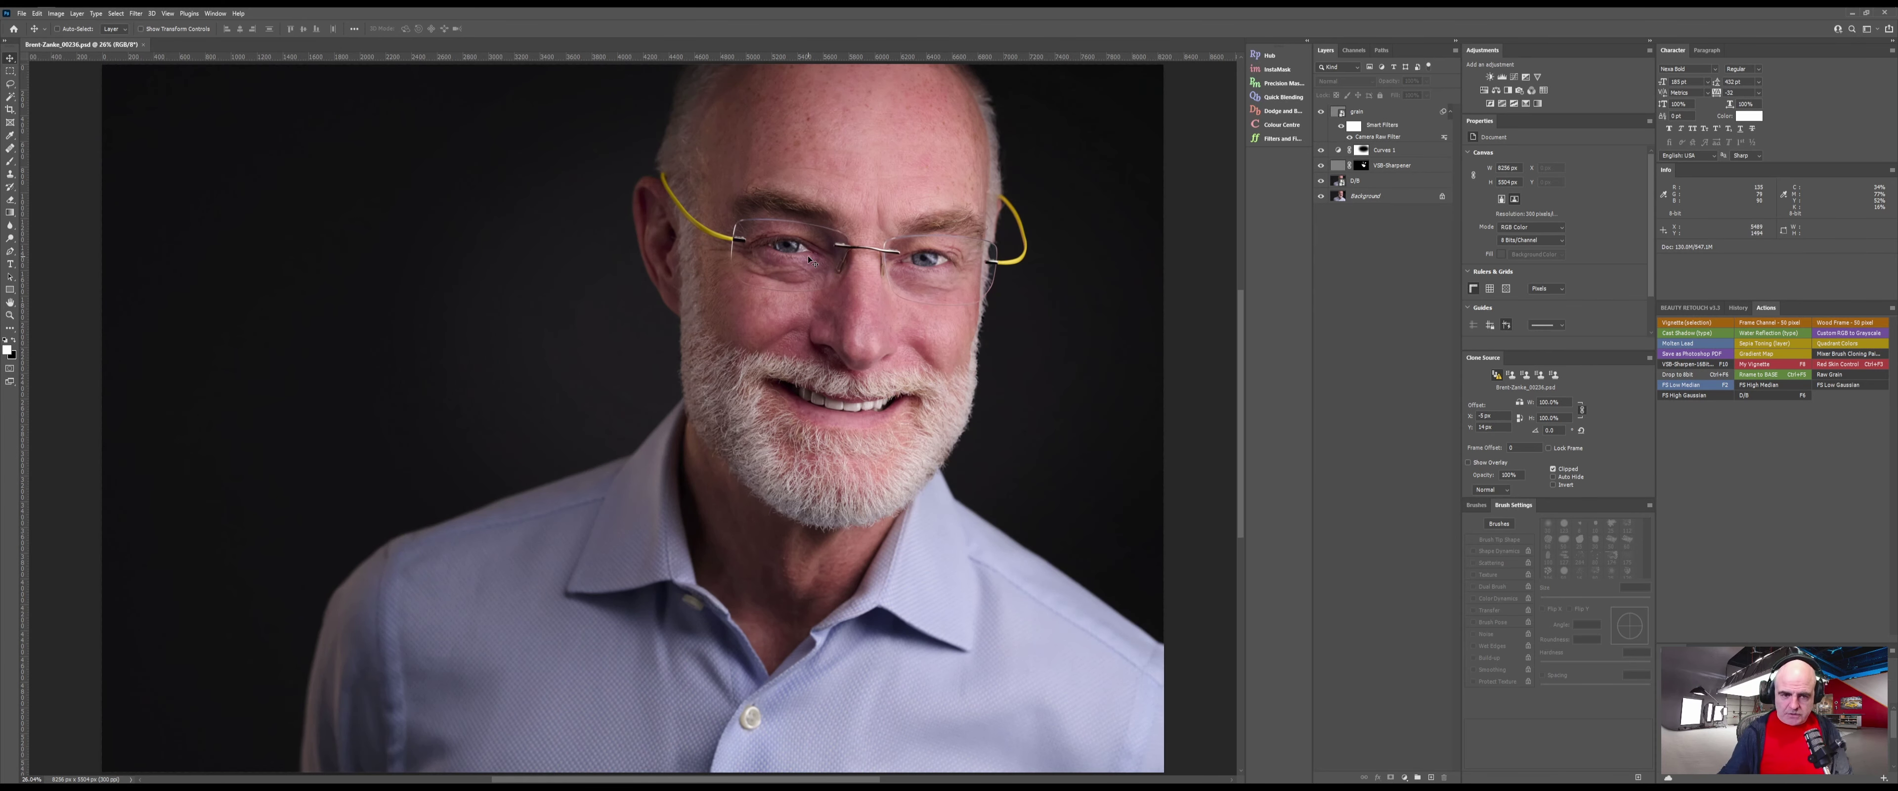